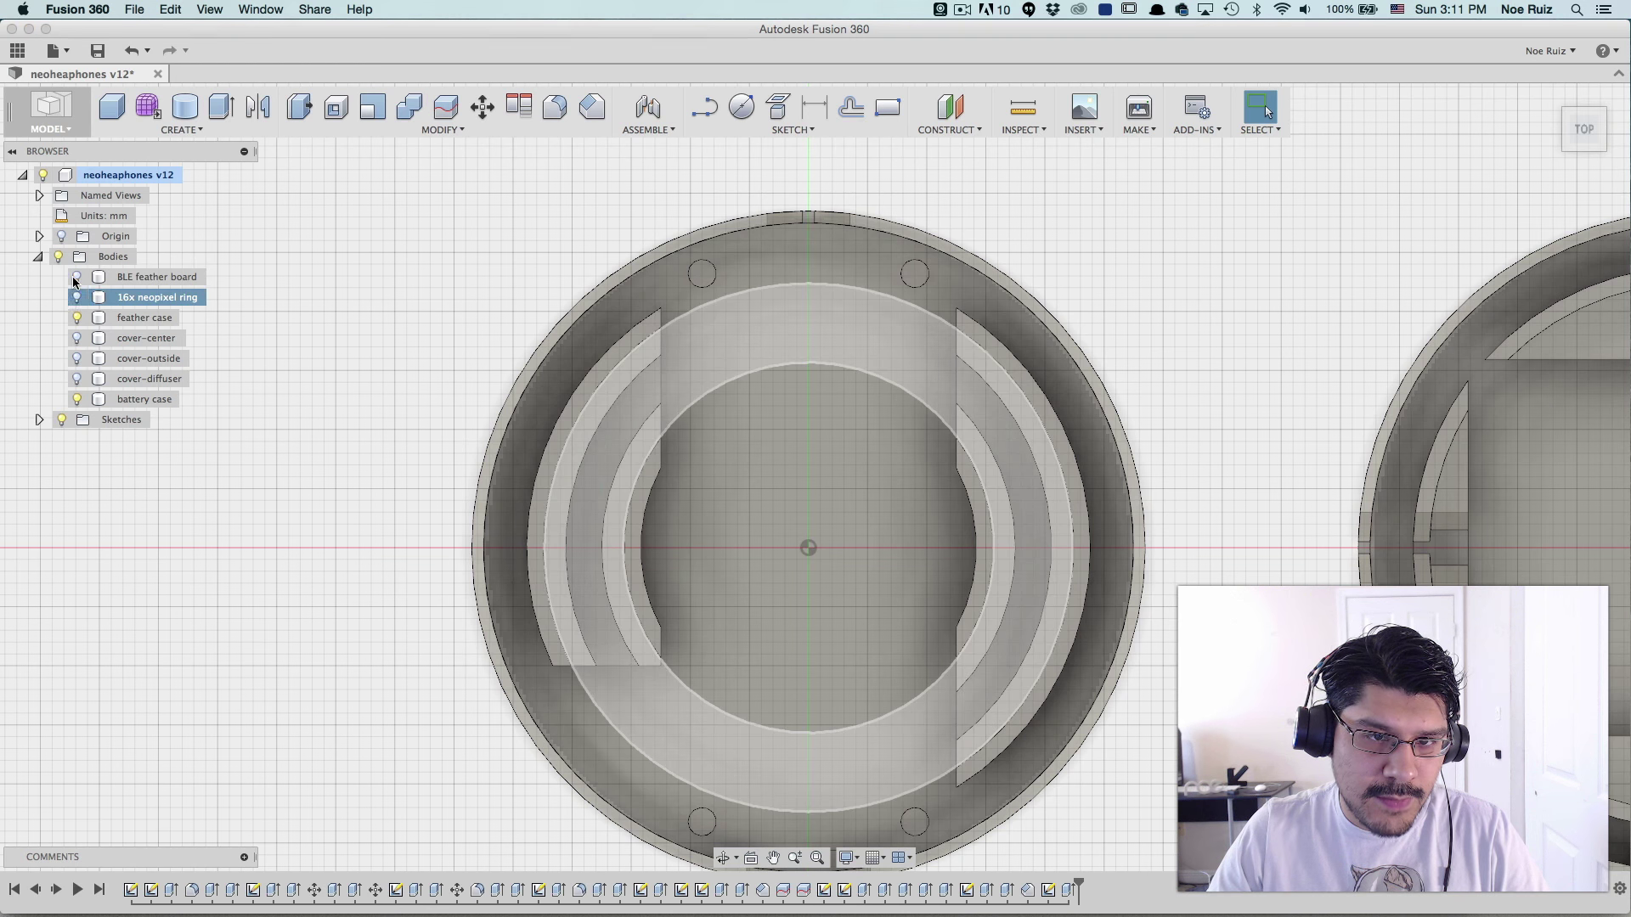
- Show the BLE feather board and 16x neopixel ring bodies and examine how they sit inside the feather case
left_click(77, 276)
scroll(255, 365, "down", 3)
middle_click_drag(320, 445, 382, 384)
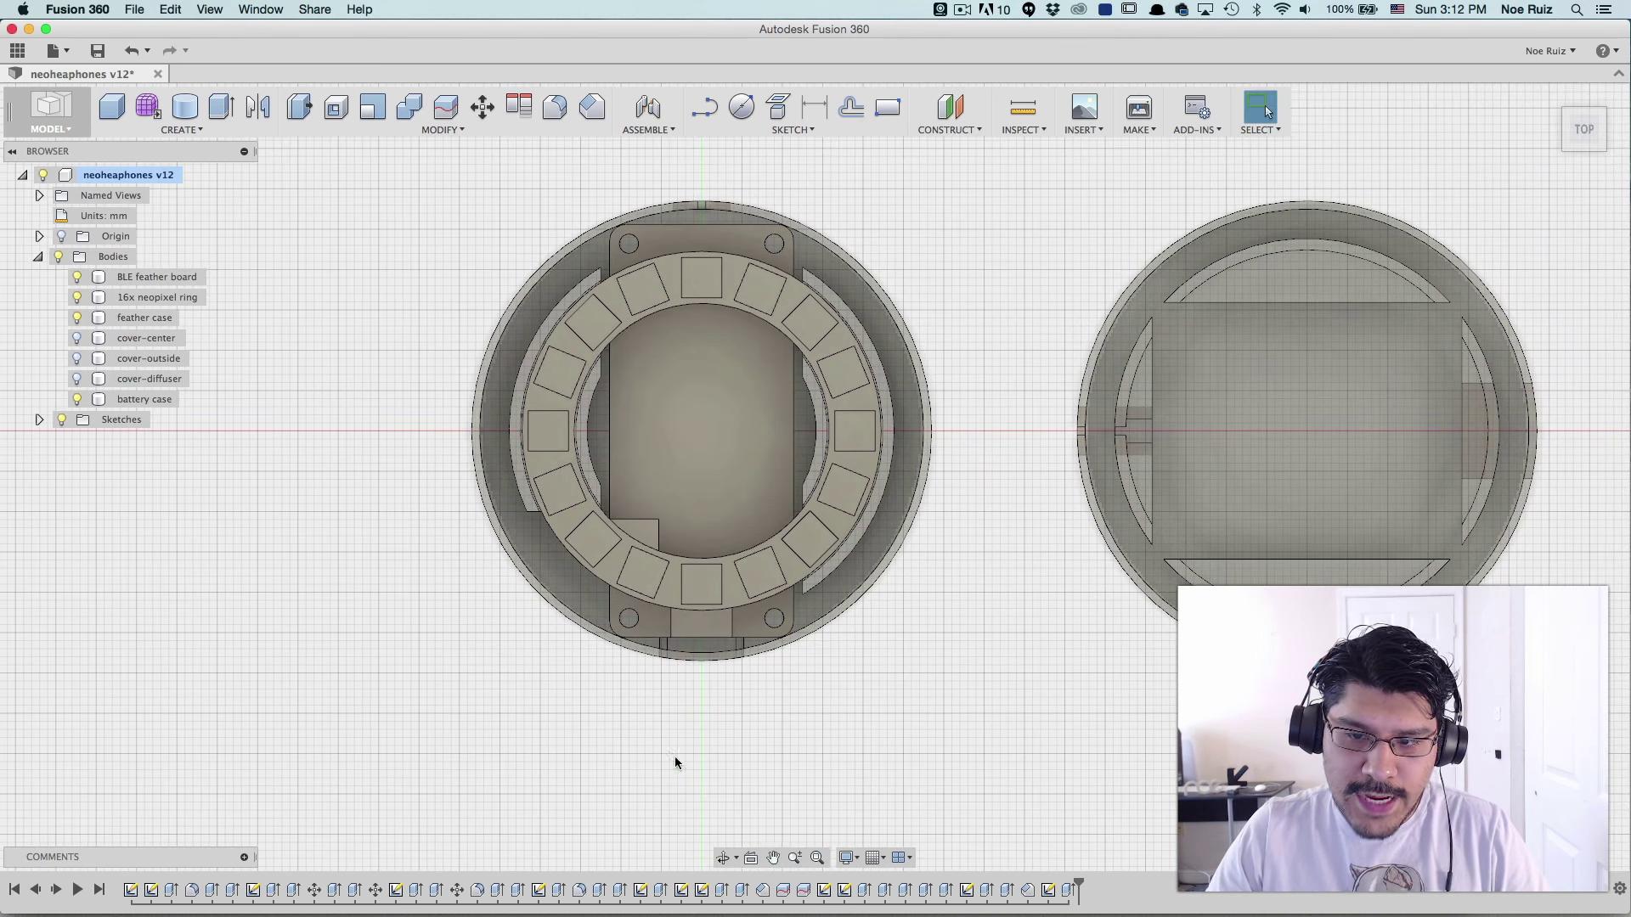
middle_click_drag(675, 756, 645, 771, "shift")
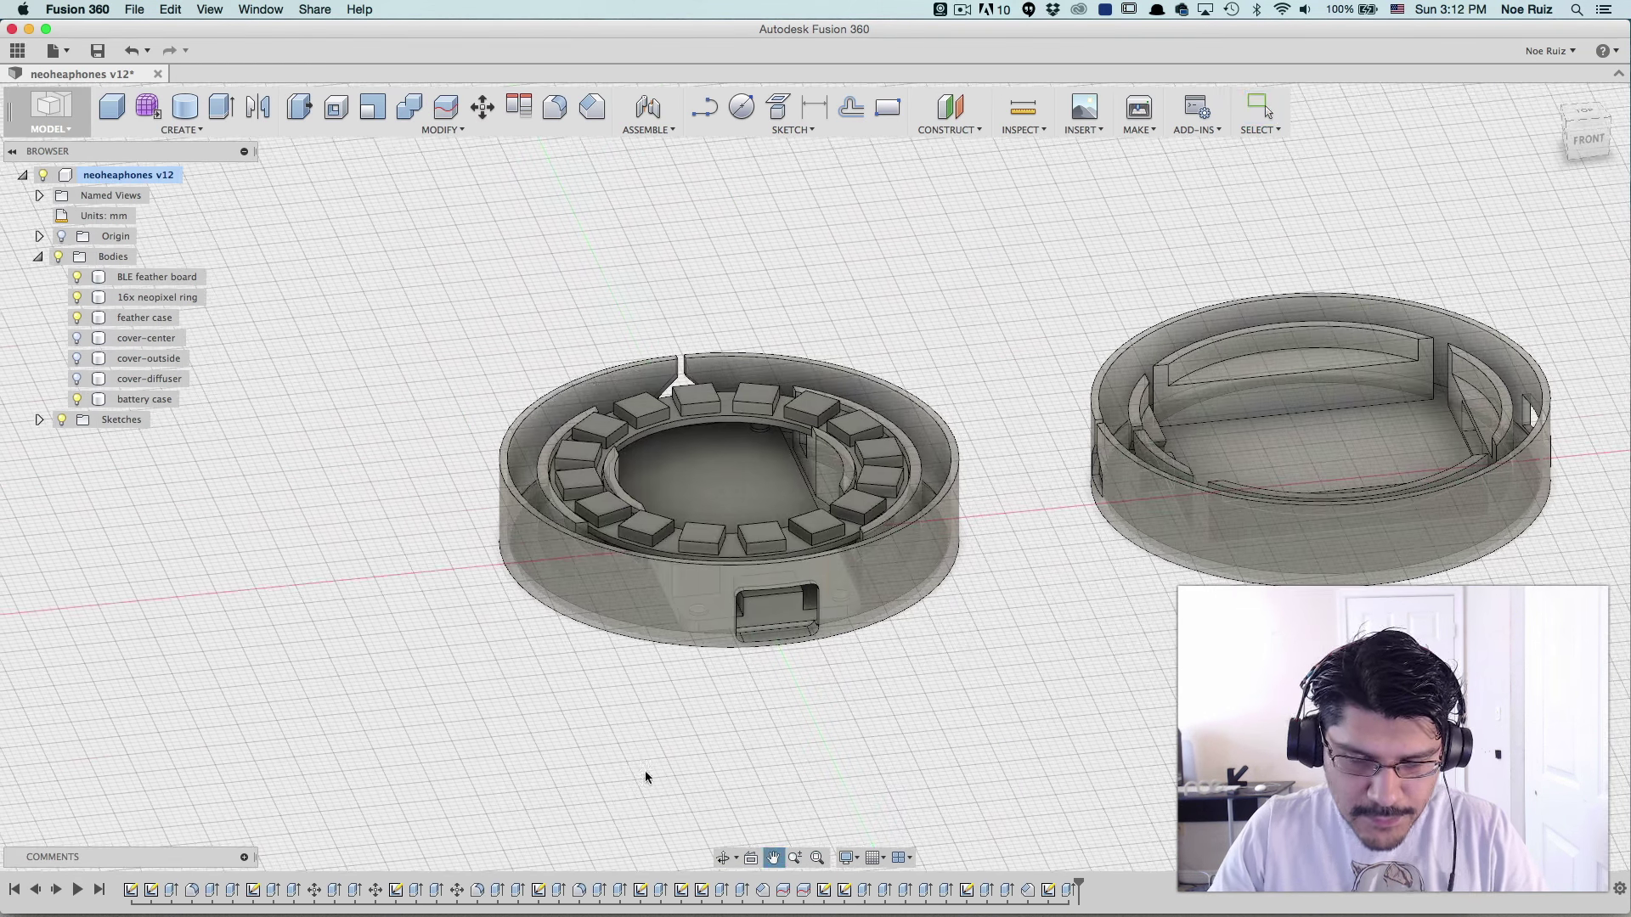
scroll(764, 329, "up", 5)
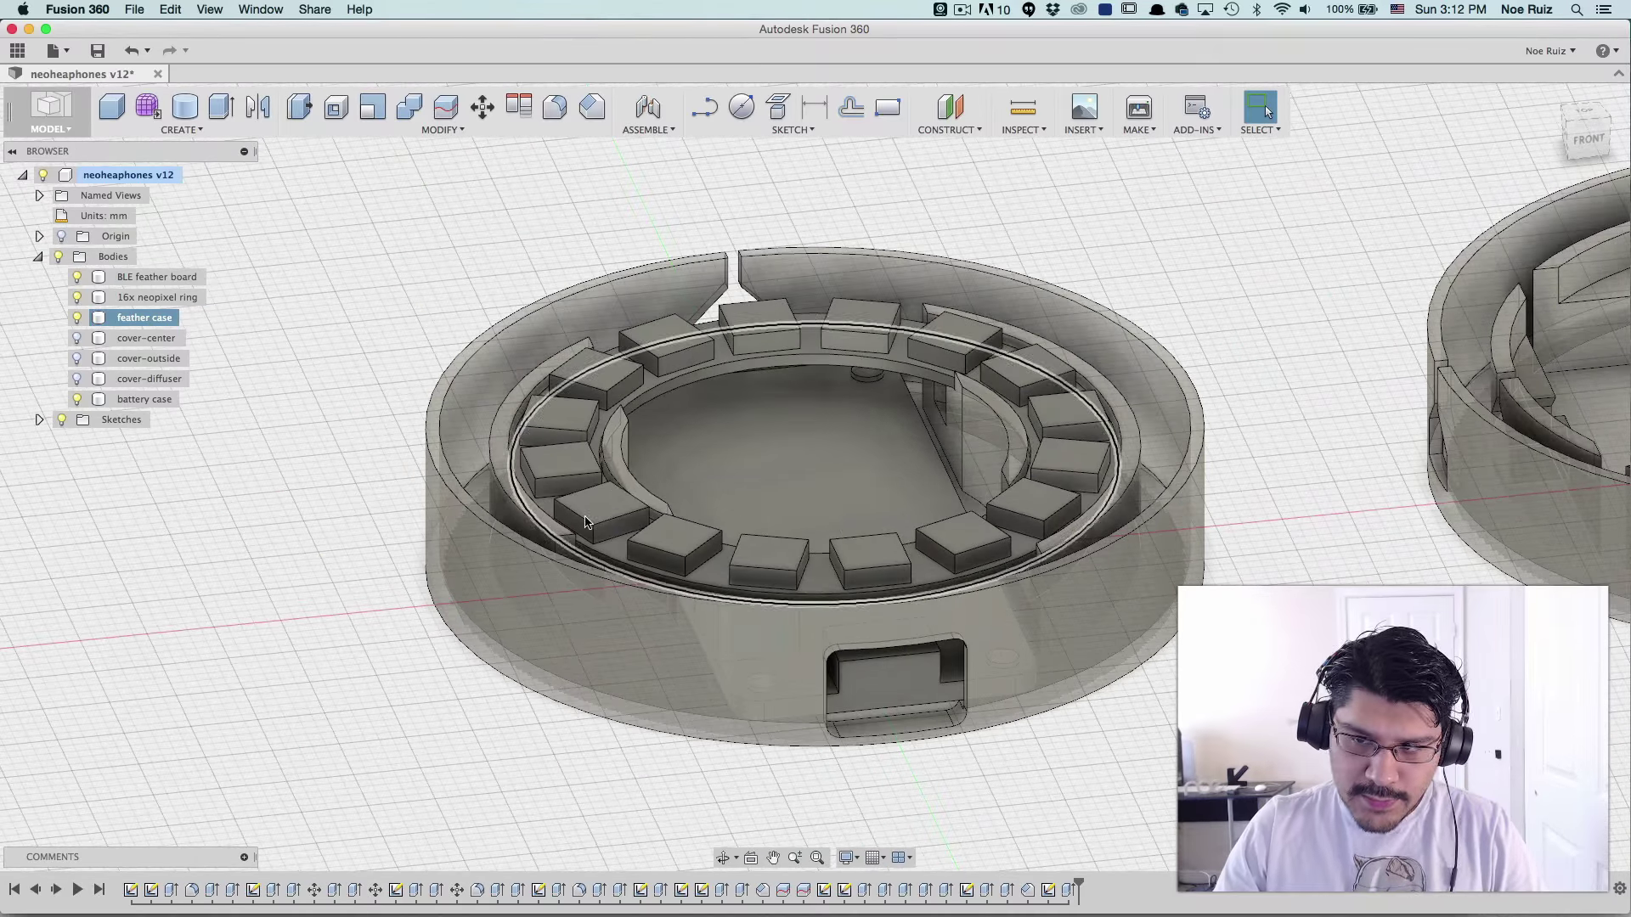
scroll(593, 501, "down", 2)
scroll(680, 489, "up", 1)
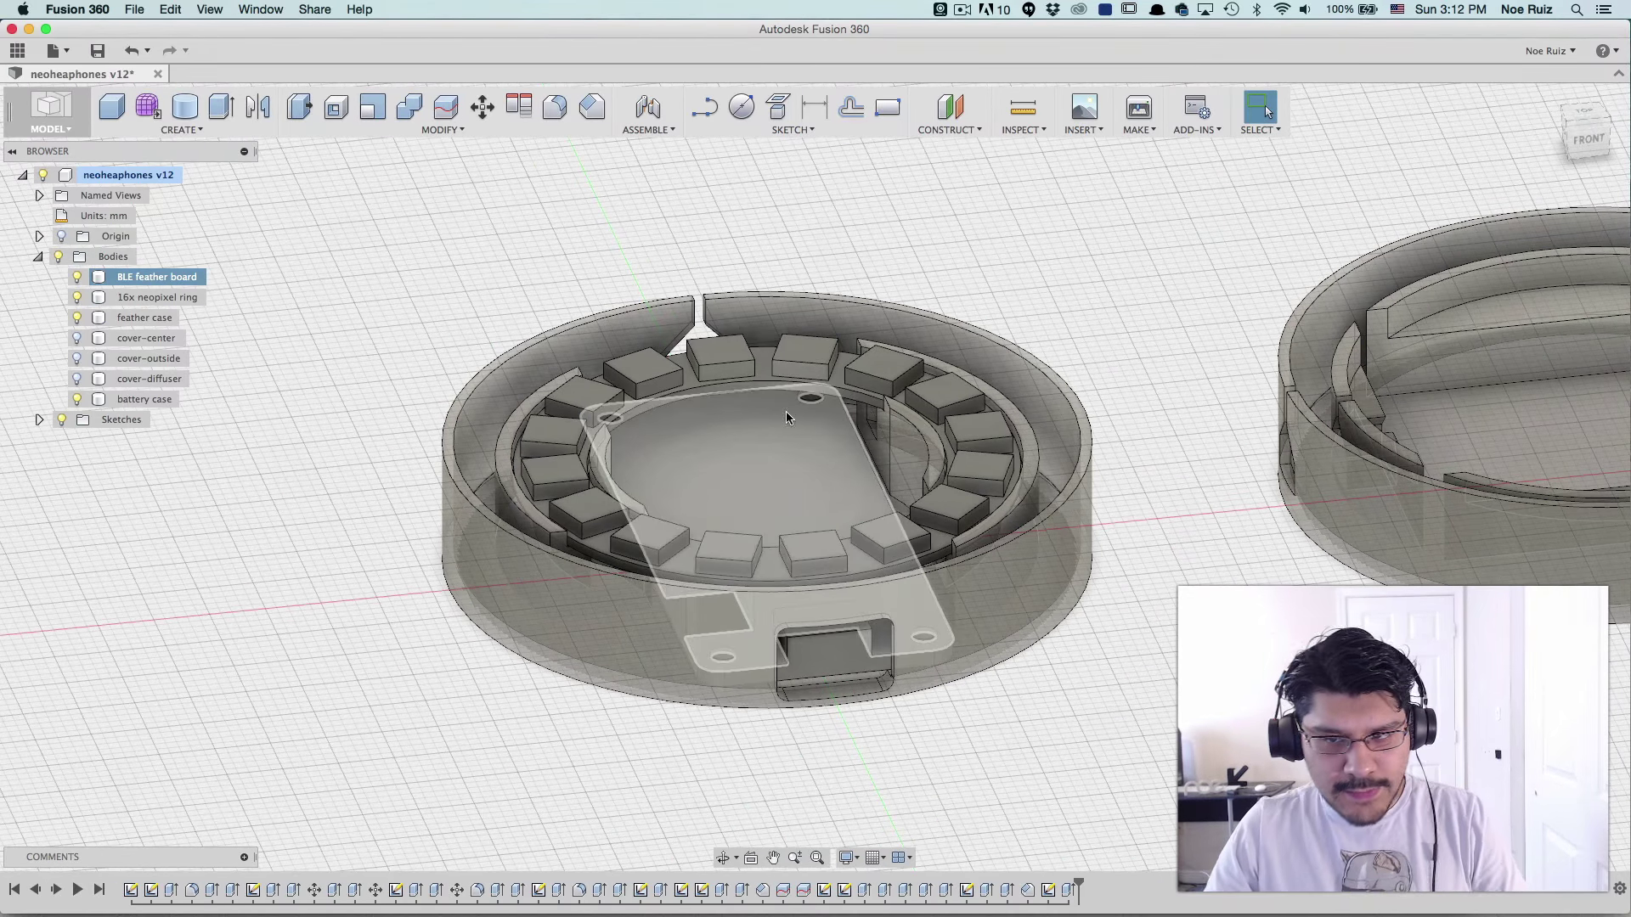
- Create a new, empty design
key("super+Tab")
key("Escape")
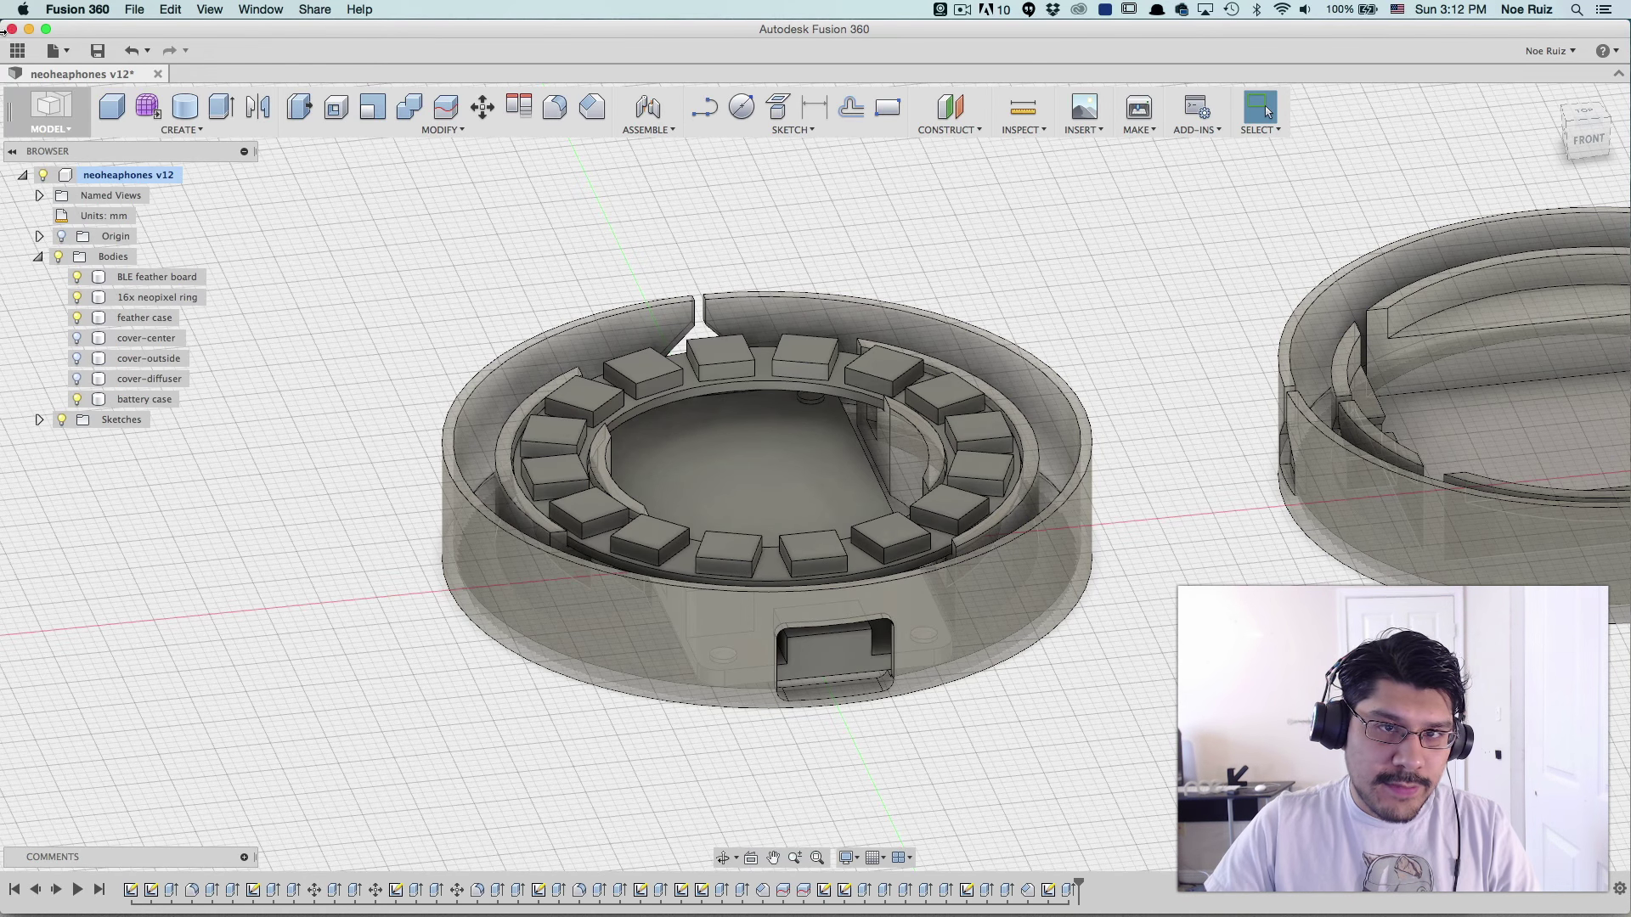
left_click(58, 51)
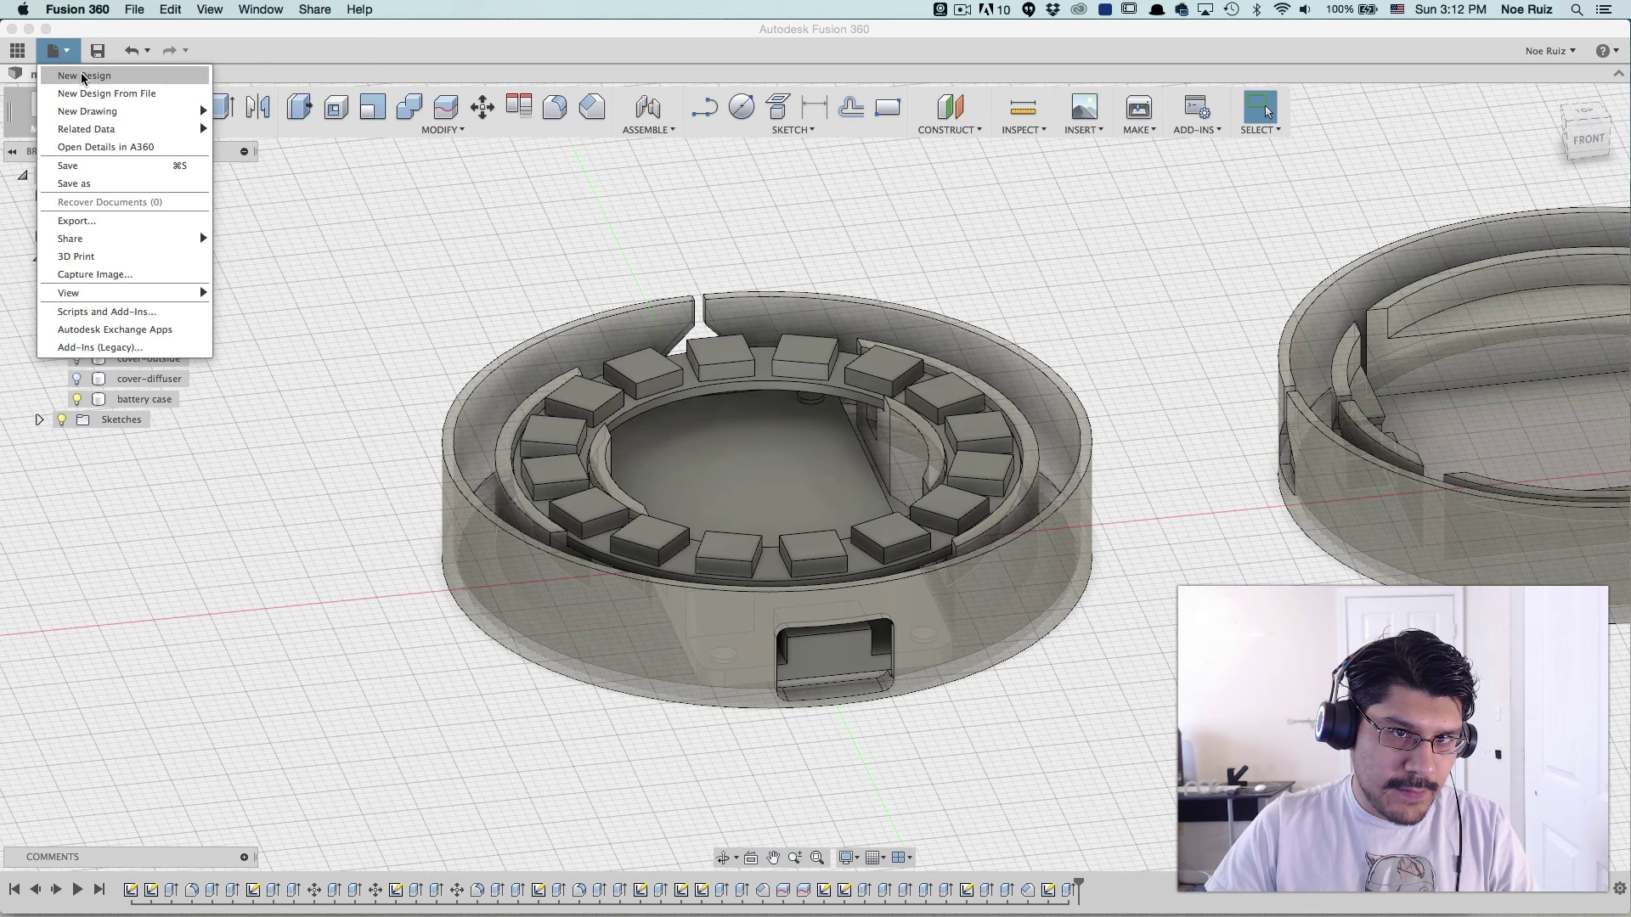
left_click(95, 85)
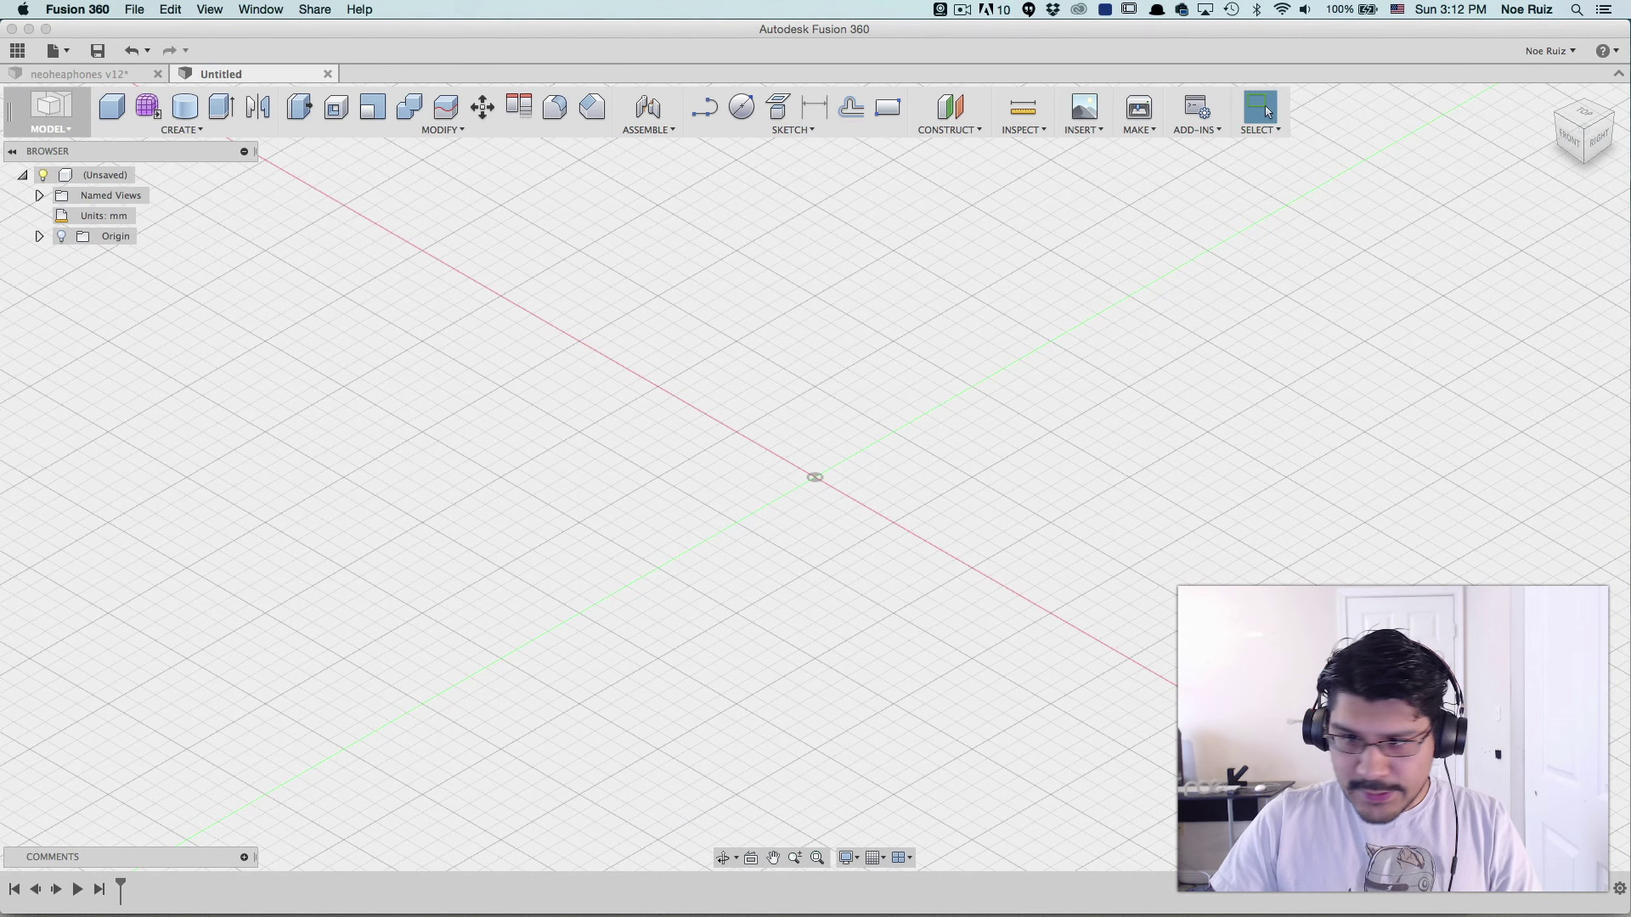
- Switch to TextEdit and review the noted dimensions of the NeoPixel ring, its LEDs and the Feather BLE board
key("super+Tab")
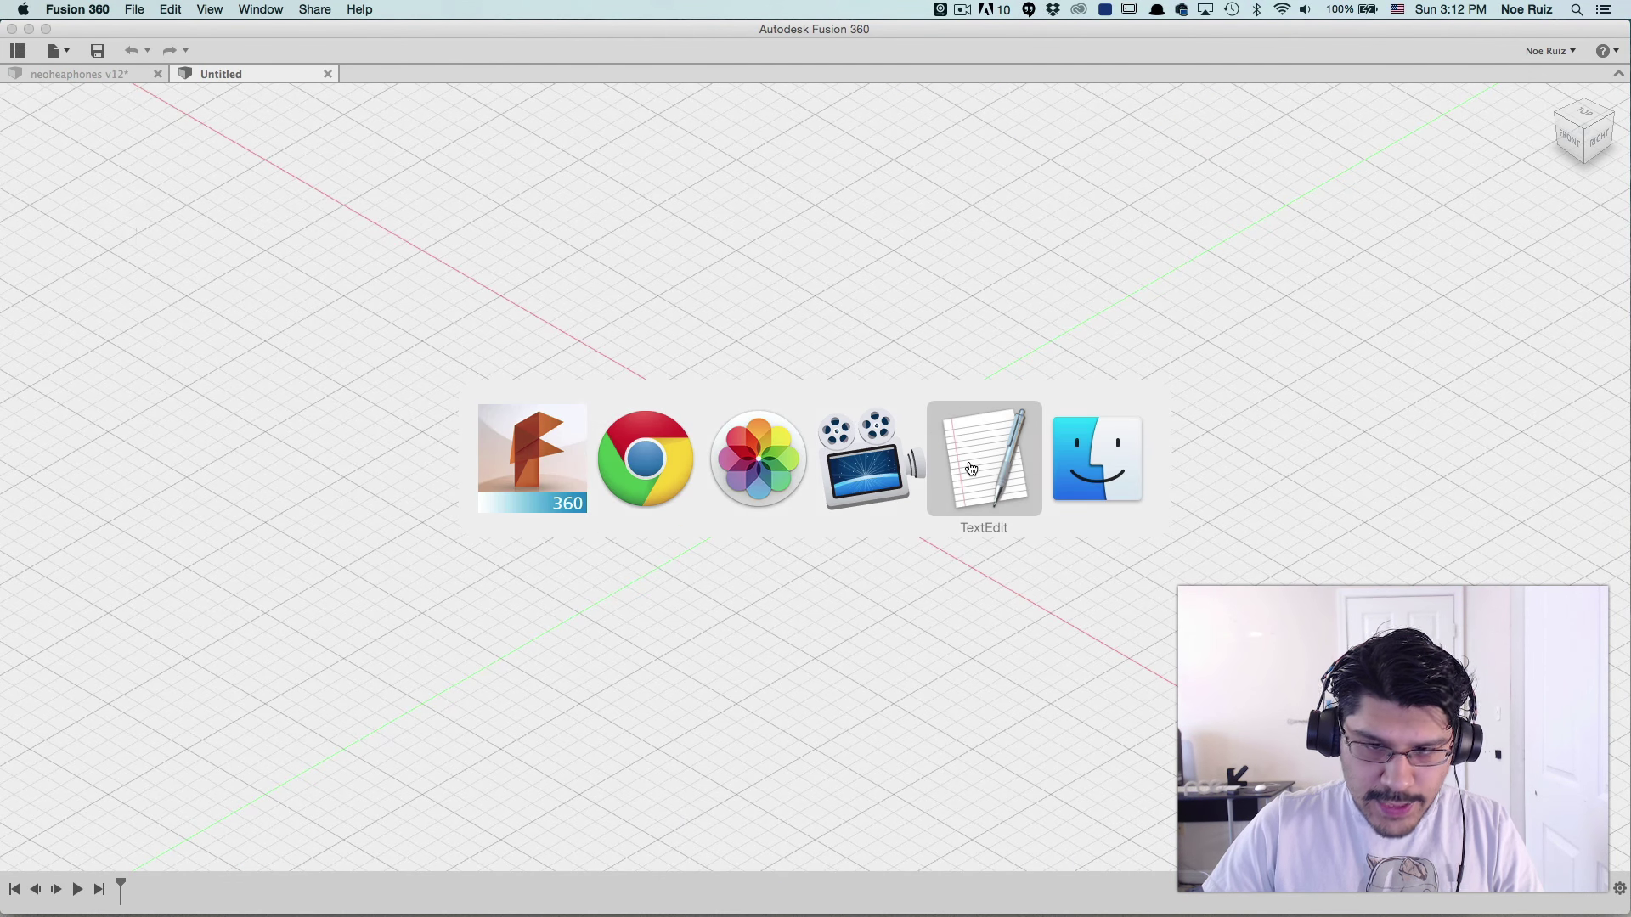
left_click(971, 469)
left_click_drag(400, 357, 155, 297)
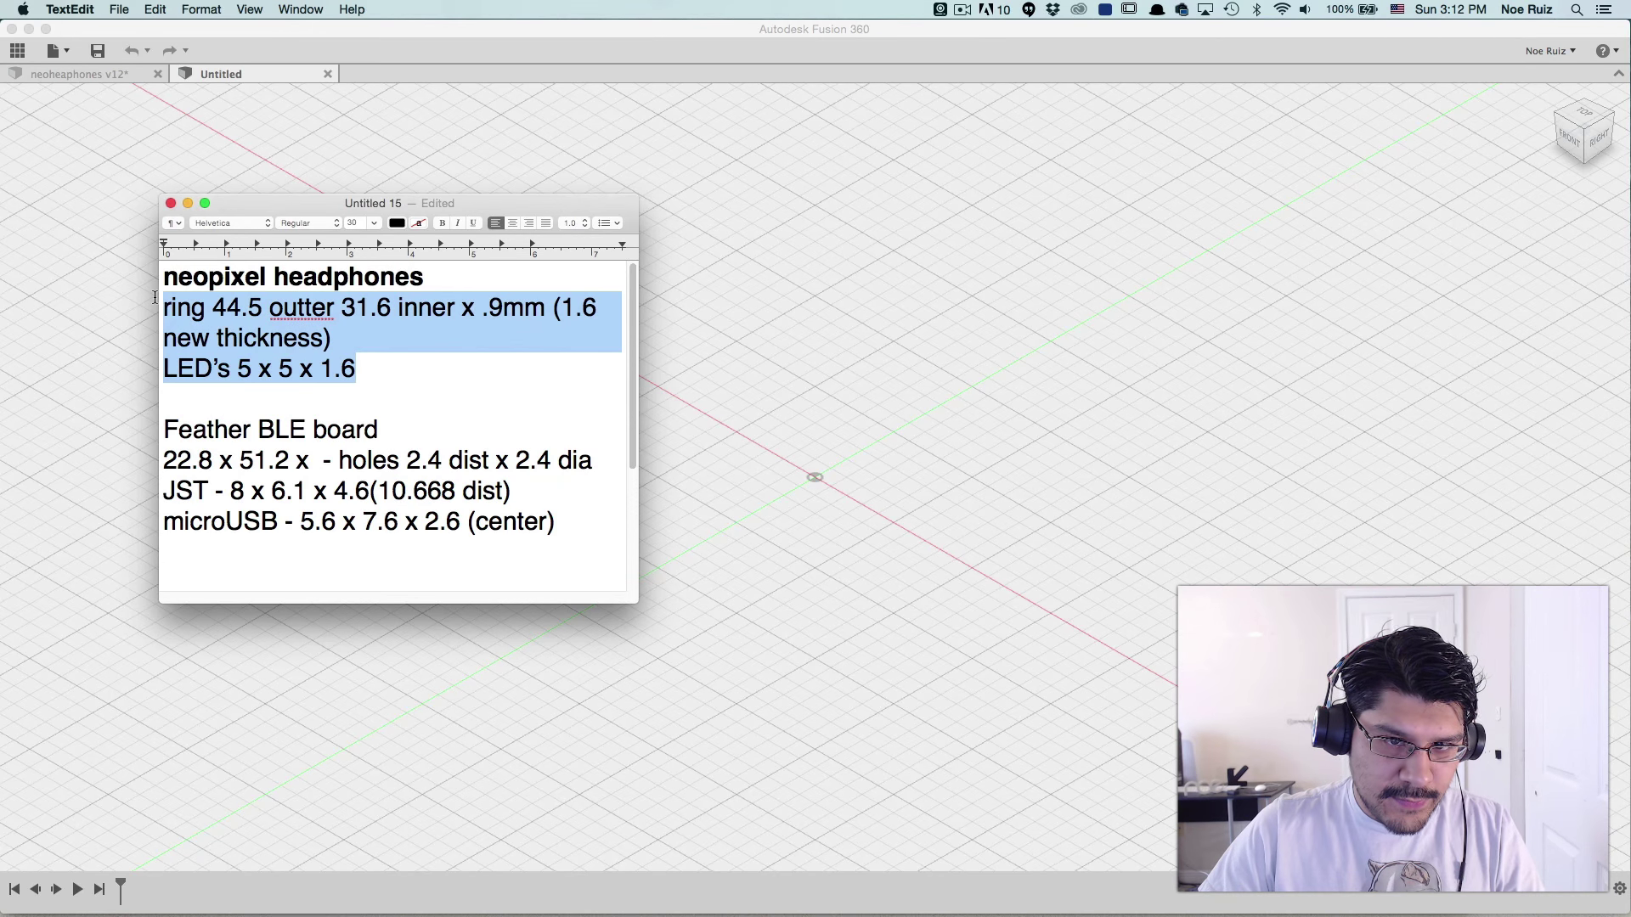
left_click(233, 331)
left_click_drag(550, 522, 316, 411)
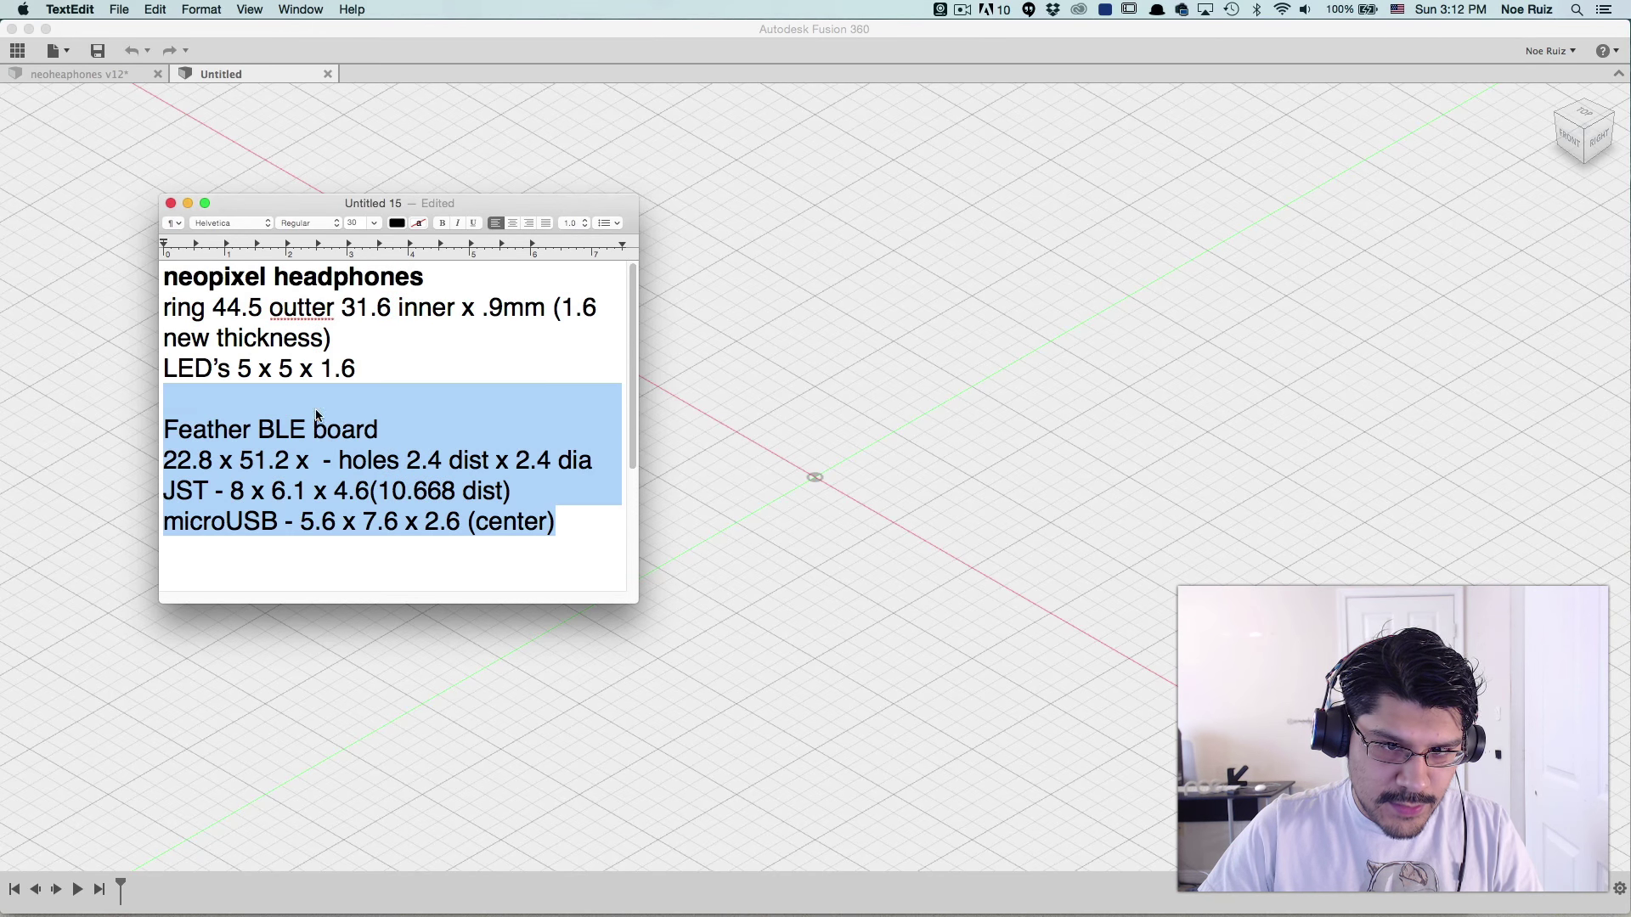
left_click(316, 411)
- Switch to Chrome and look through the overview of the Adafruit Feather 32u4 Bluefruit LE guide
key("super+Tab")
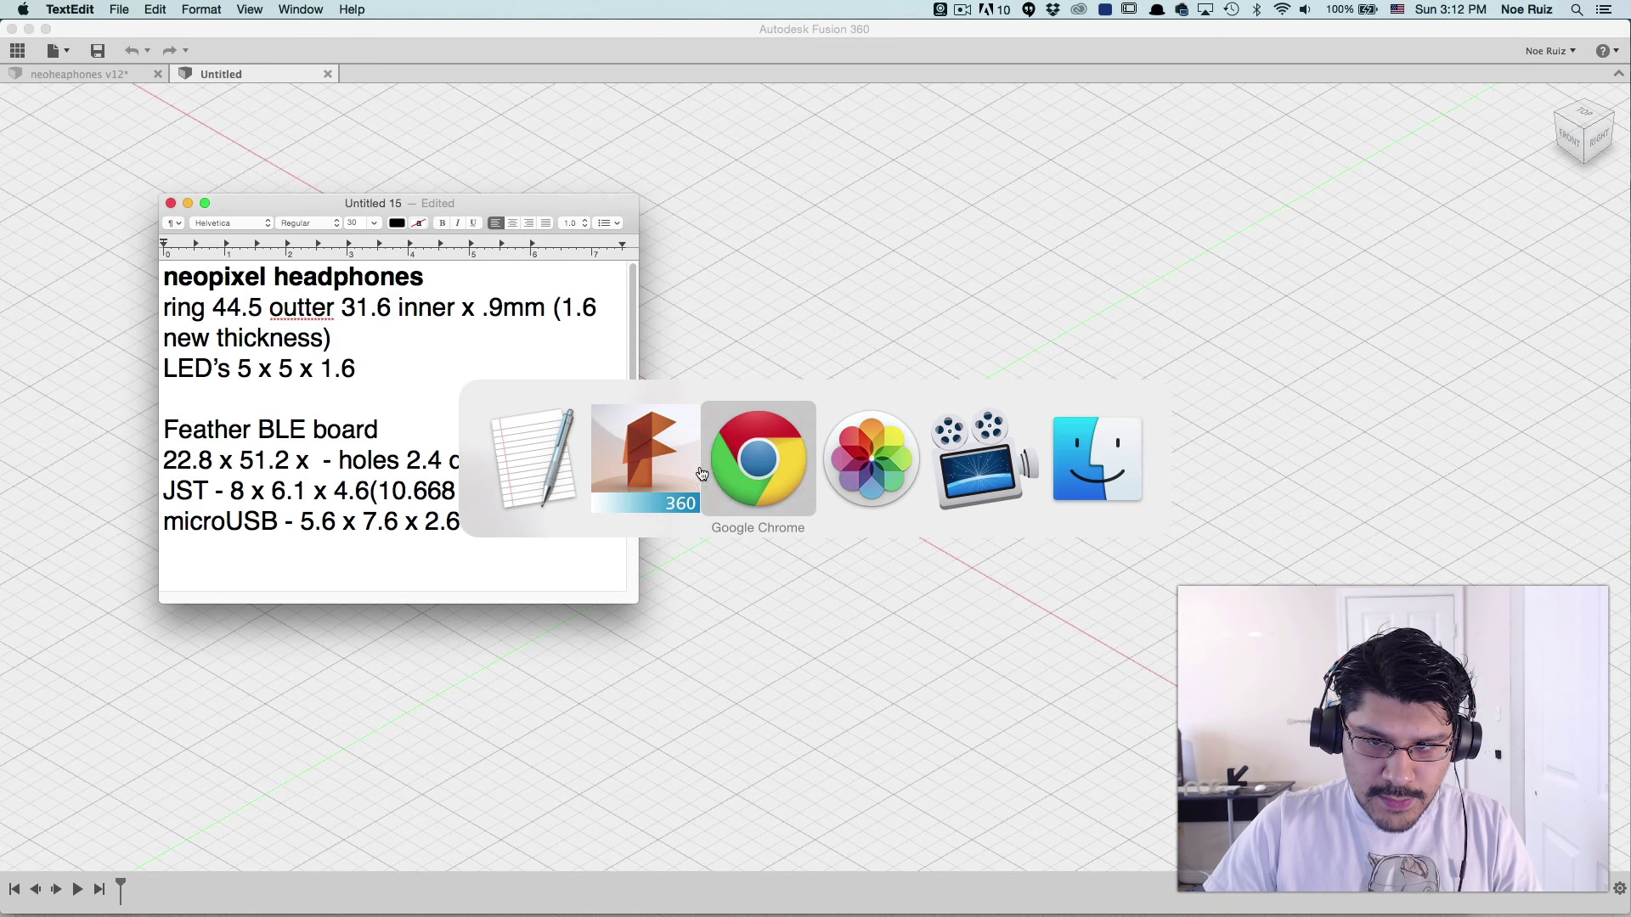
left_click(734, 474)
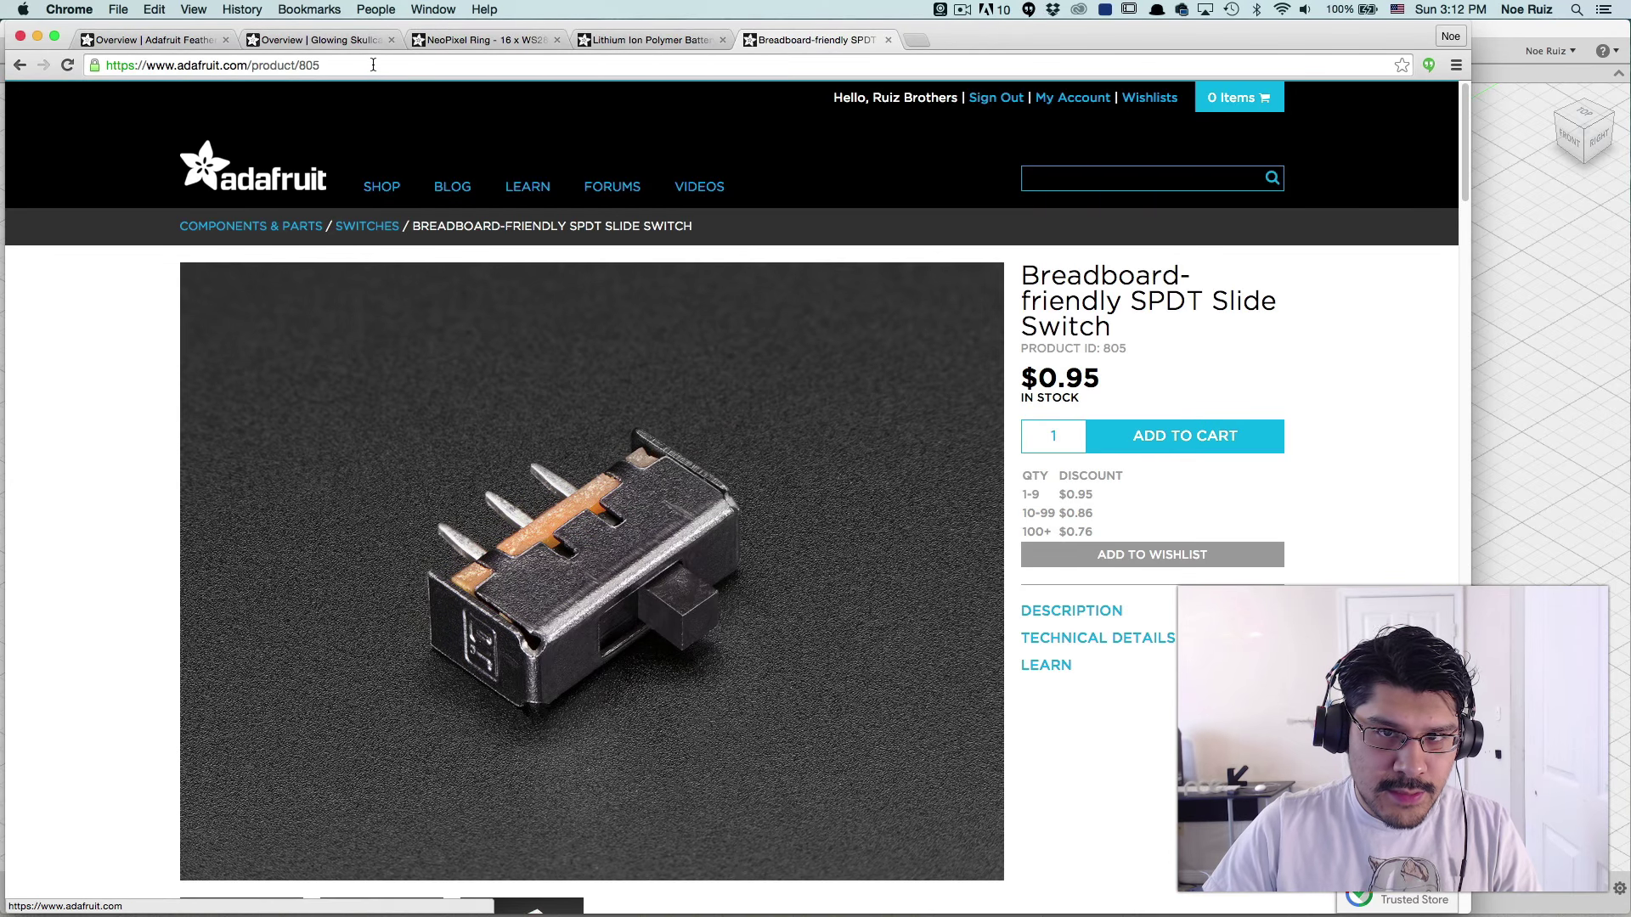
left_click(342, 39)
left_click(230, 39)
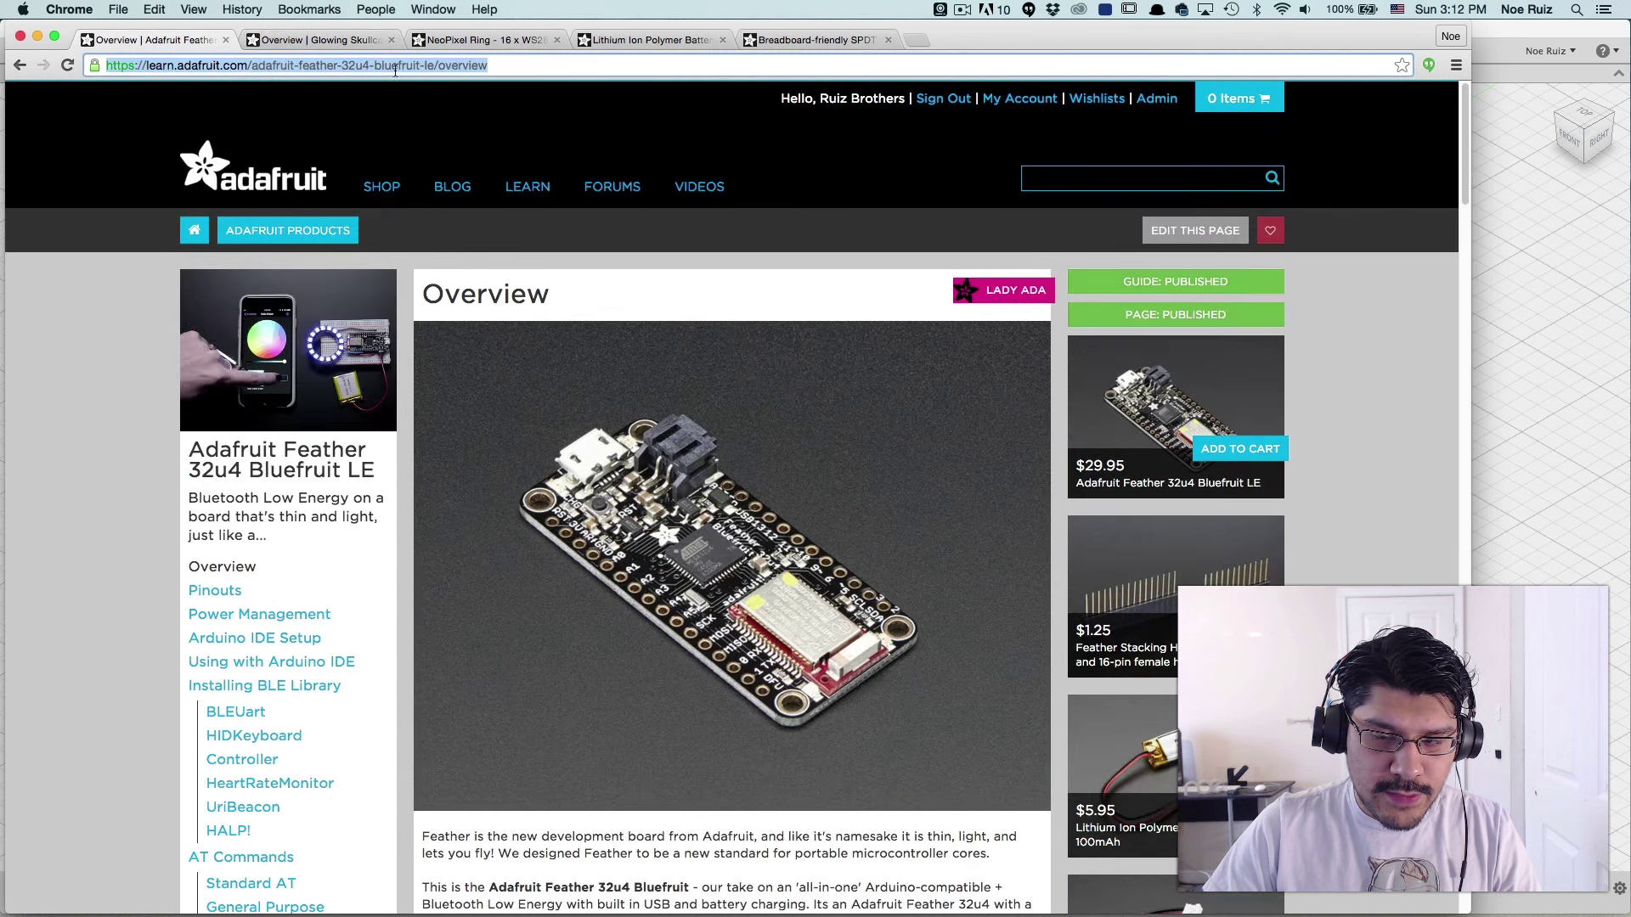
scroll(475, 363, "down", 5)
scroll(475, 364, "down", 8)
scroll(476, 363, "up", 5)
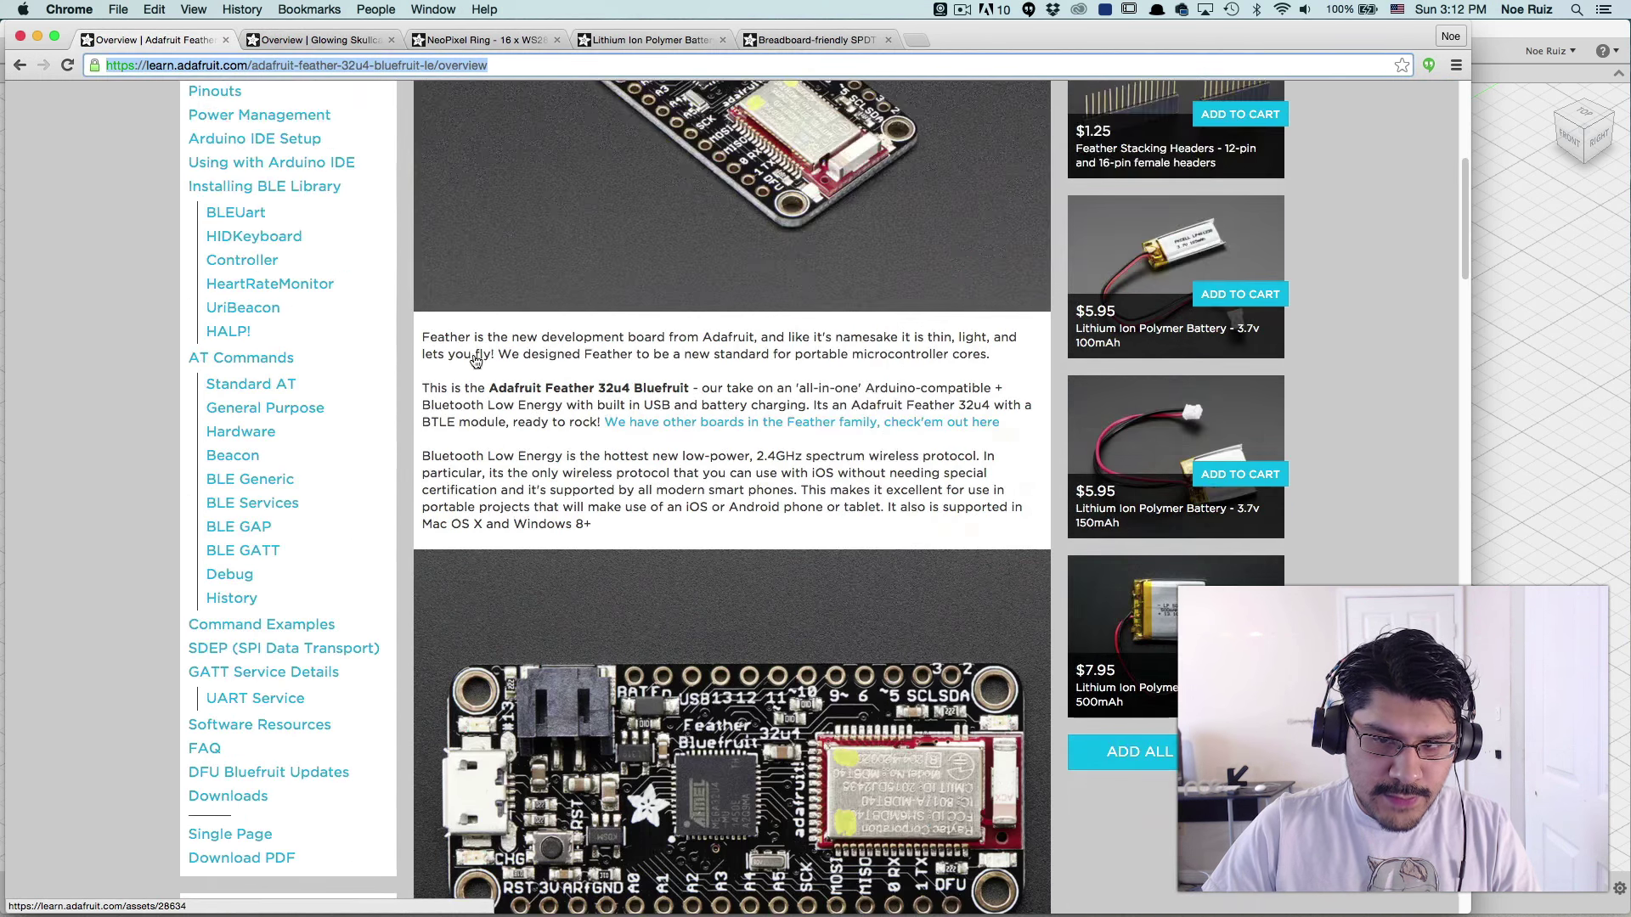
- Open the guide's Downloads page and examine the board dimensions in the Fabrication Print
left_click(228, 796)
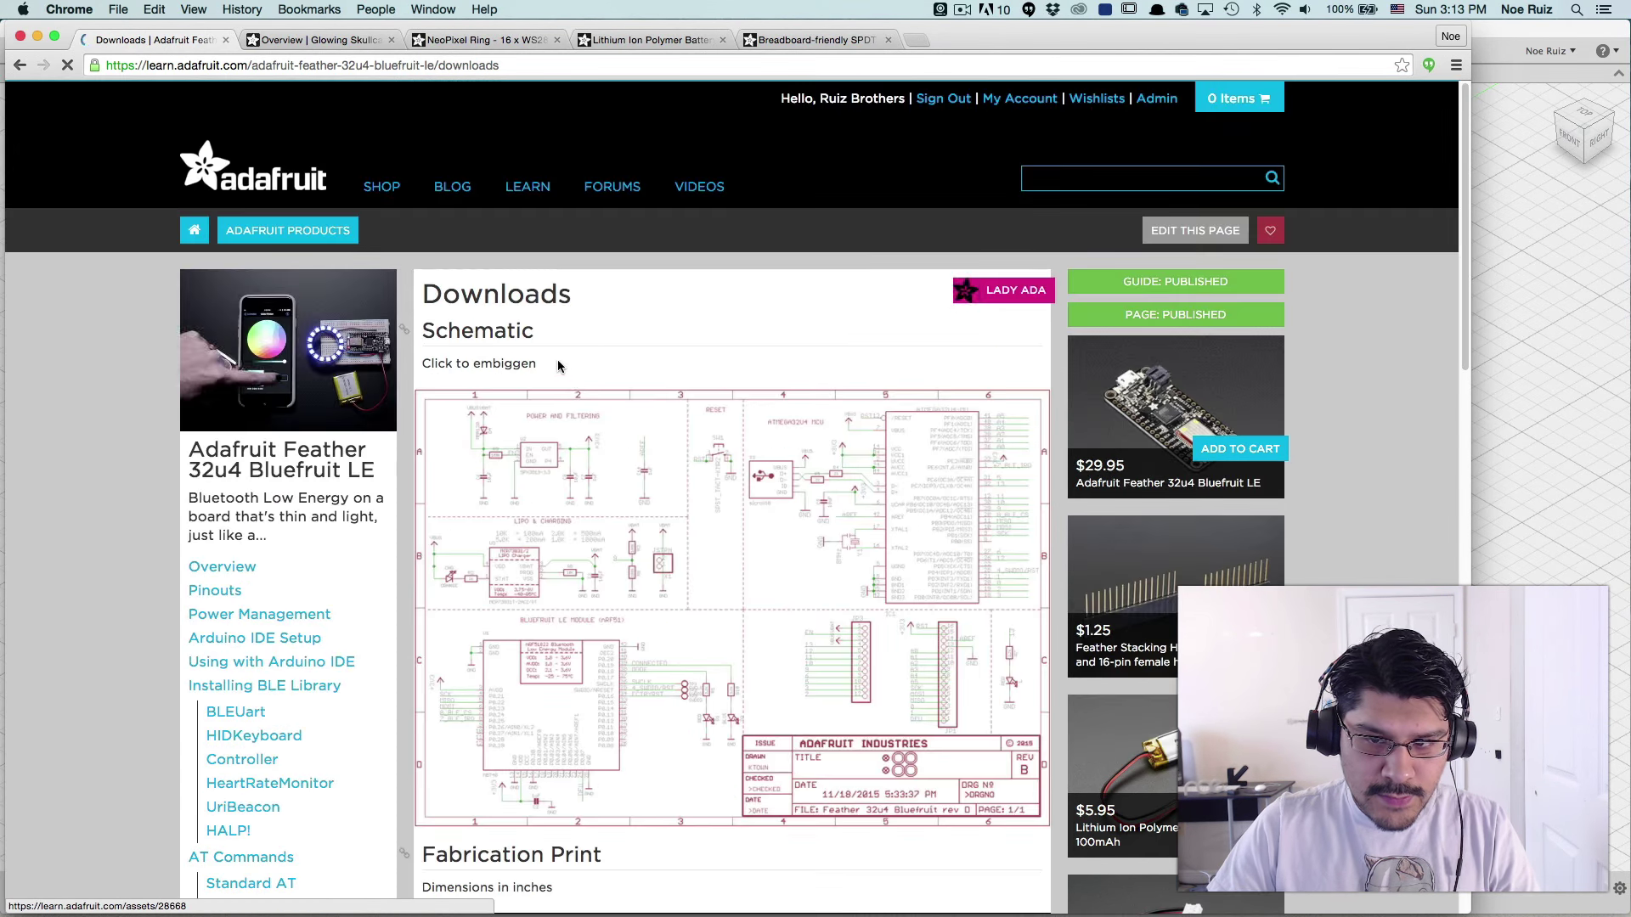
scroll(571, 564, "down", 8)
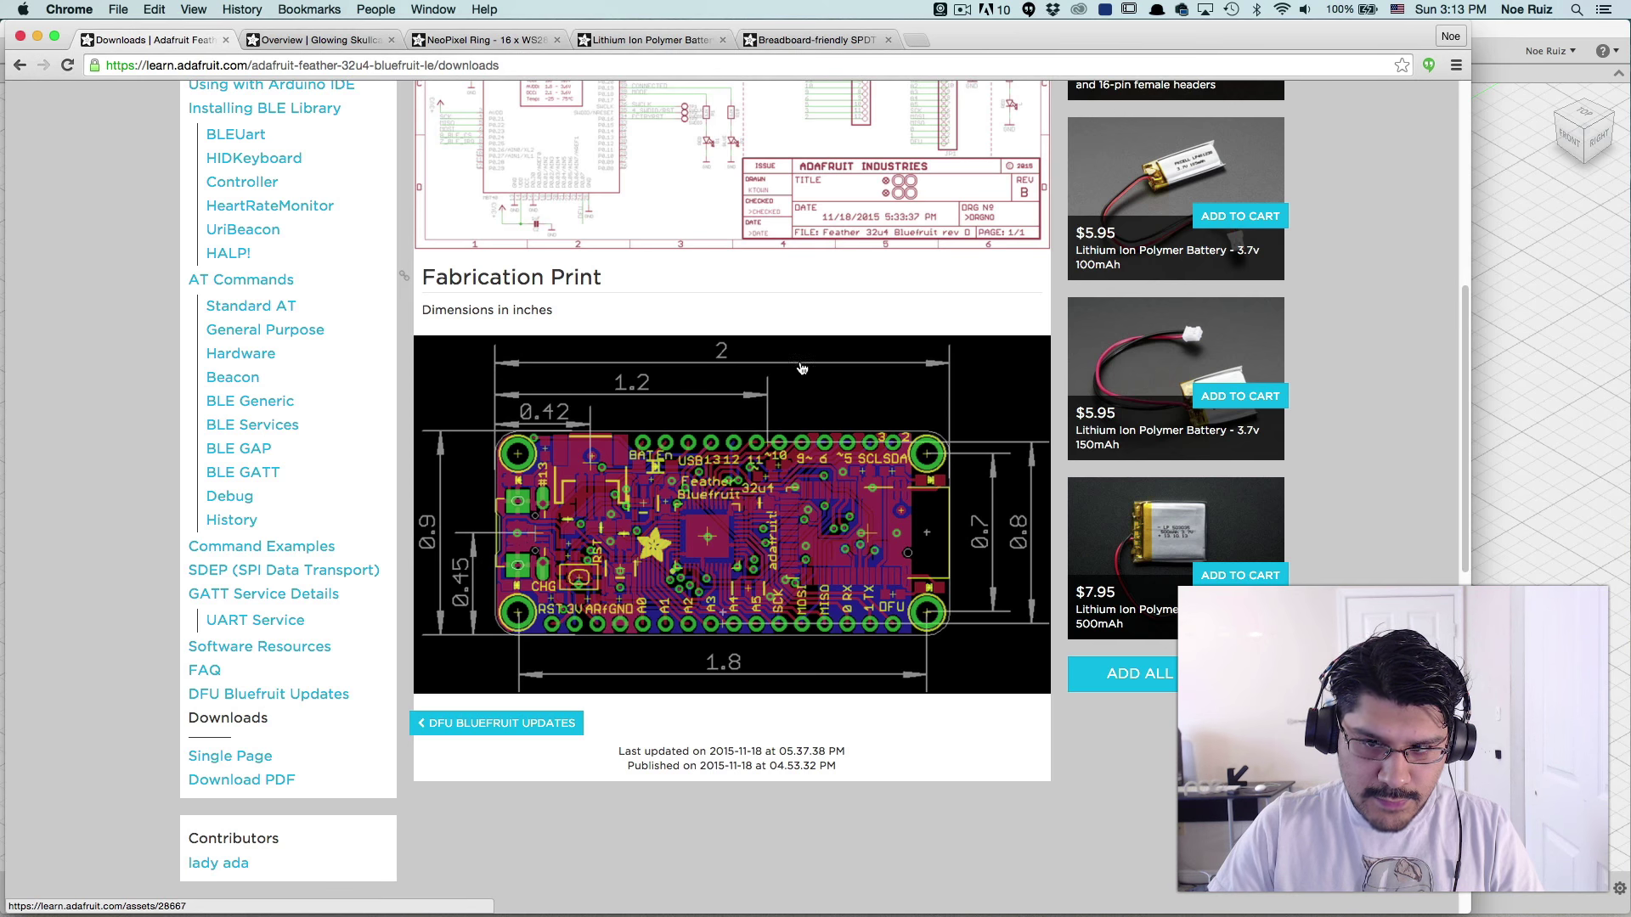
scroll(680, 382, "up", 1)
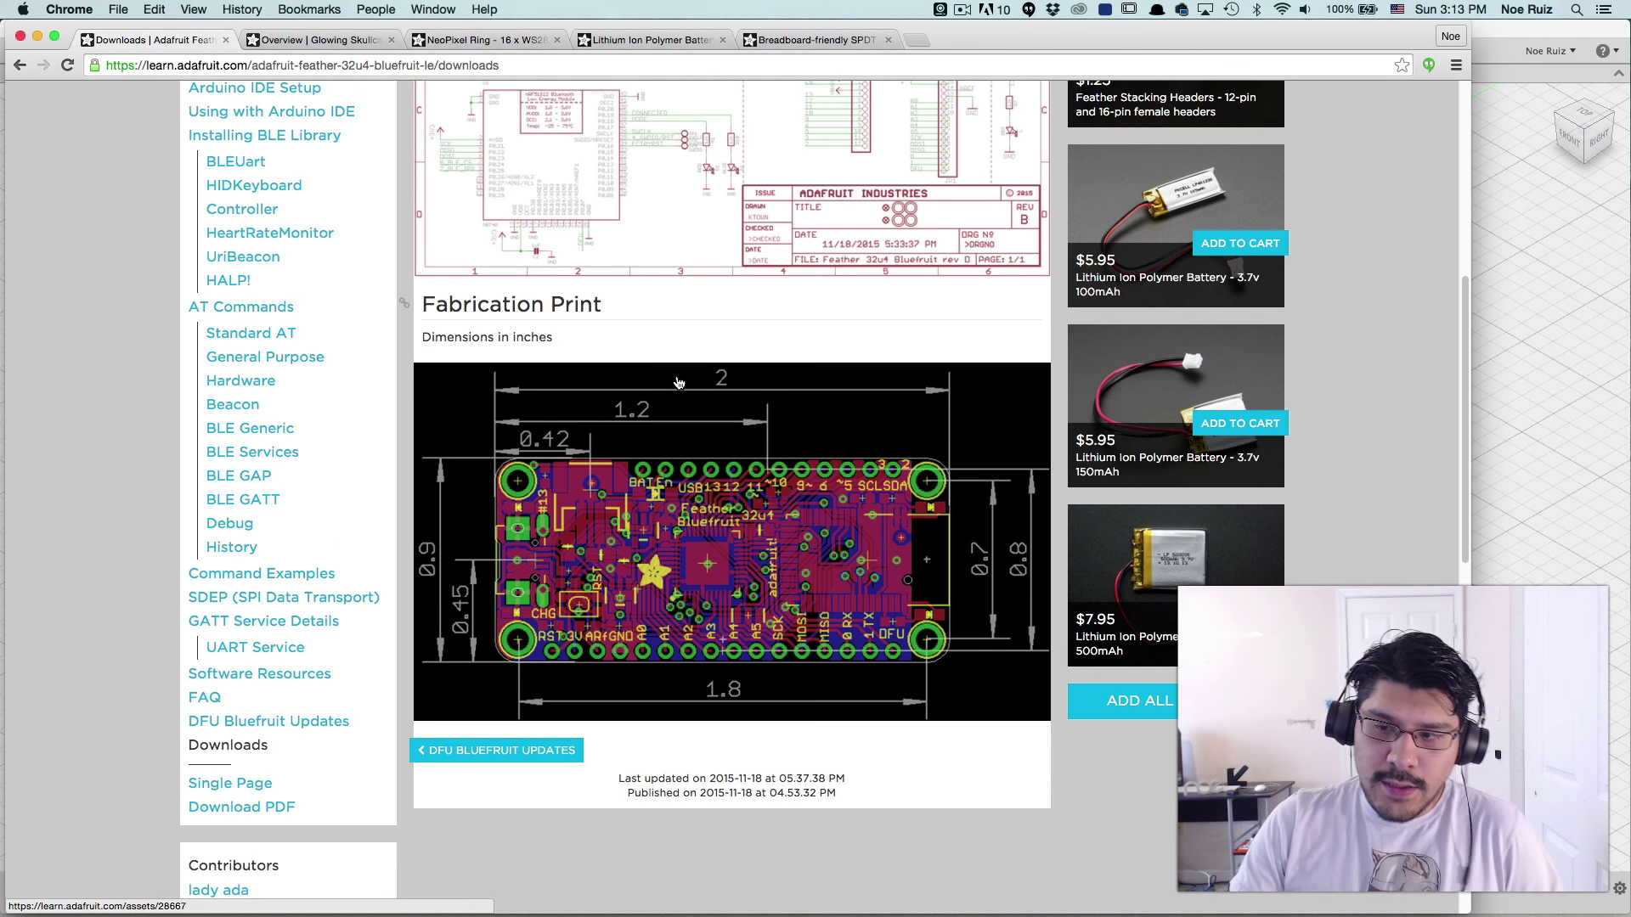
scroll(678, 376, "up", 10)
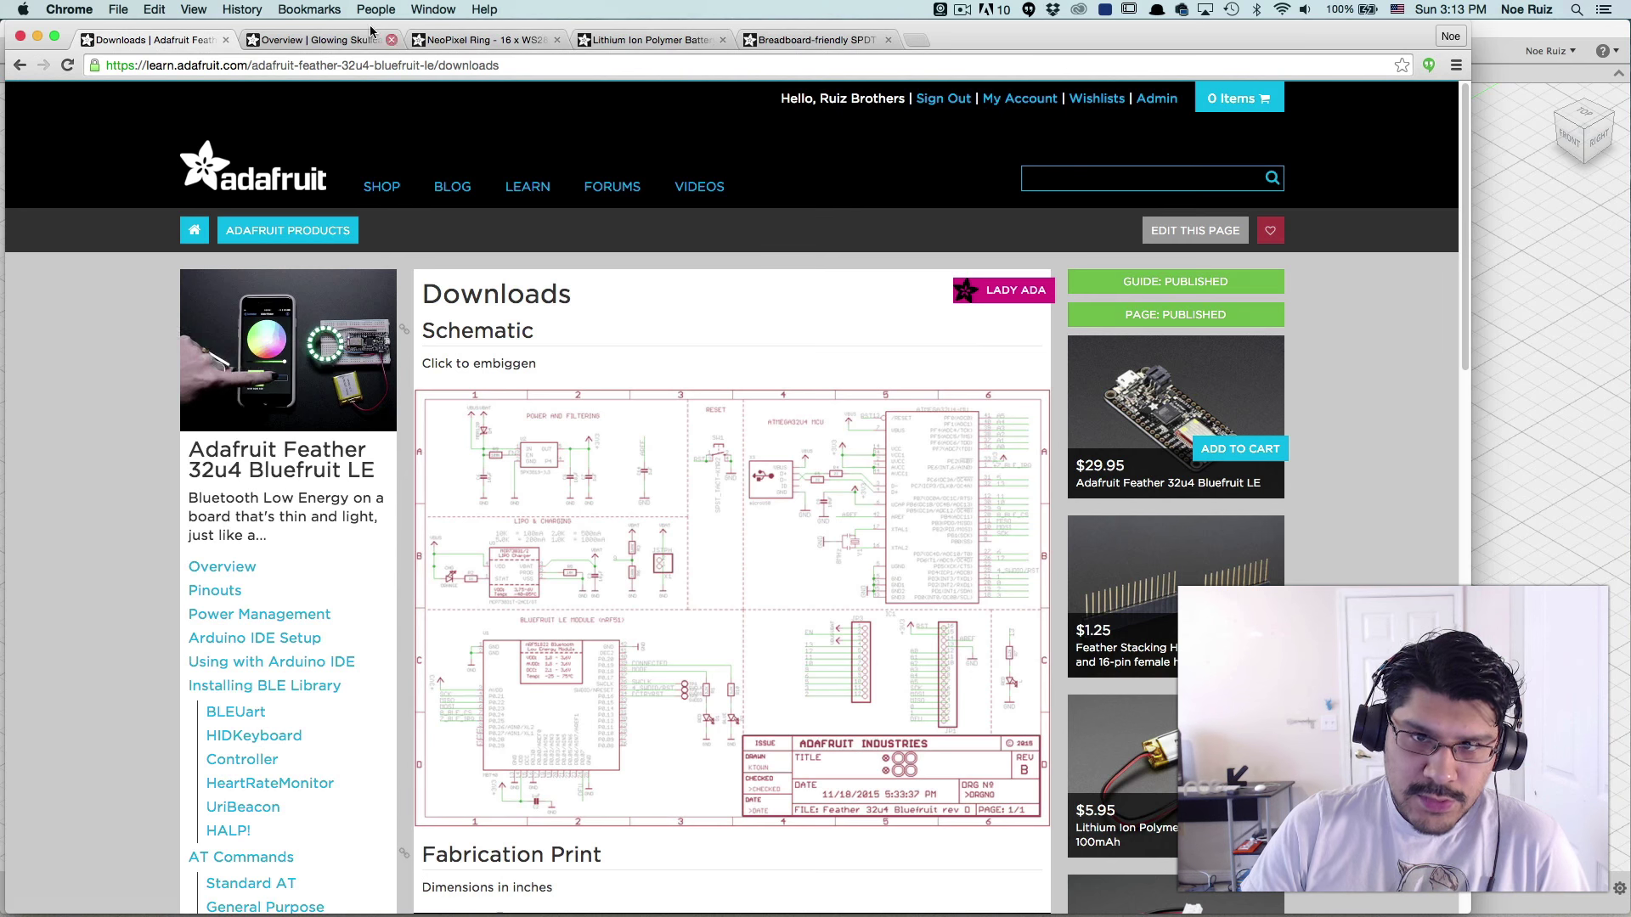
- Examine the 16-LED NeoPixel Ring product page, comparing the photos of its back side and its lit LEDs
left_click(483, 40)
scroll(706, 369, "down", 1)
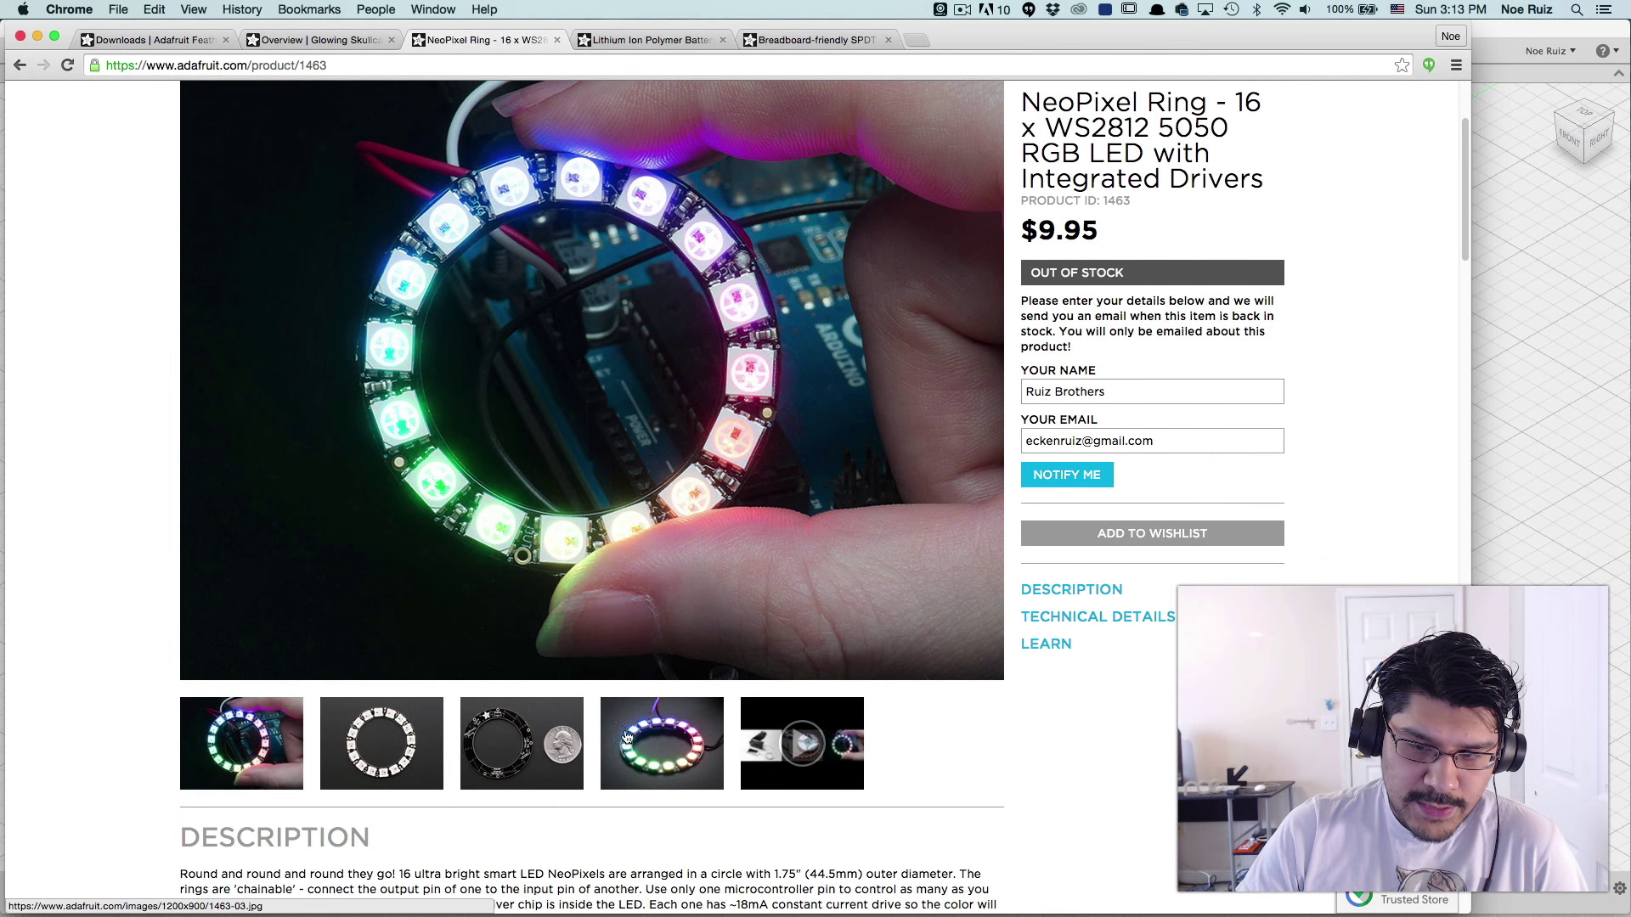
left_click(543, 736)
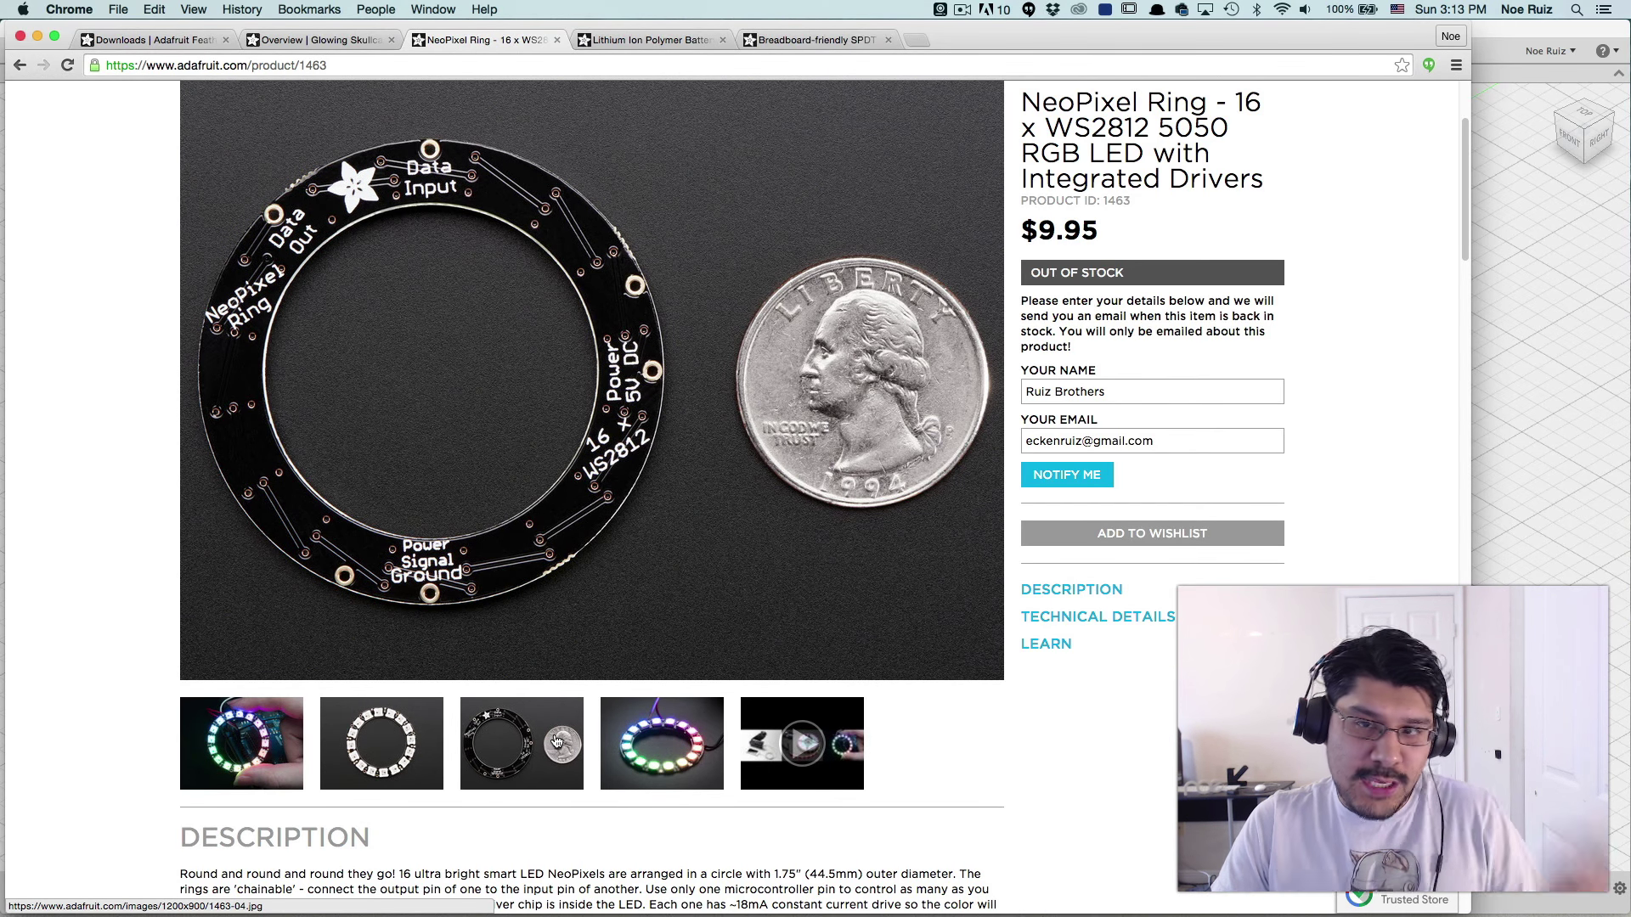
left_click(624, 739)
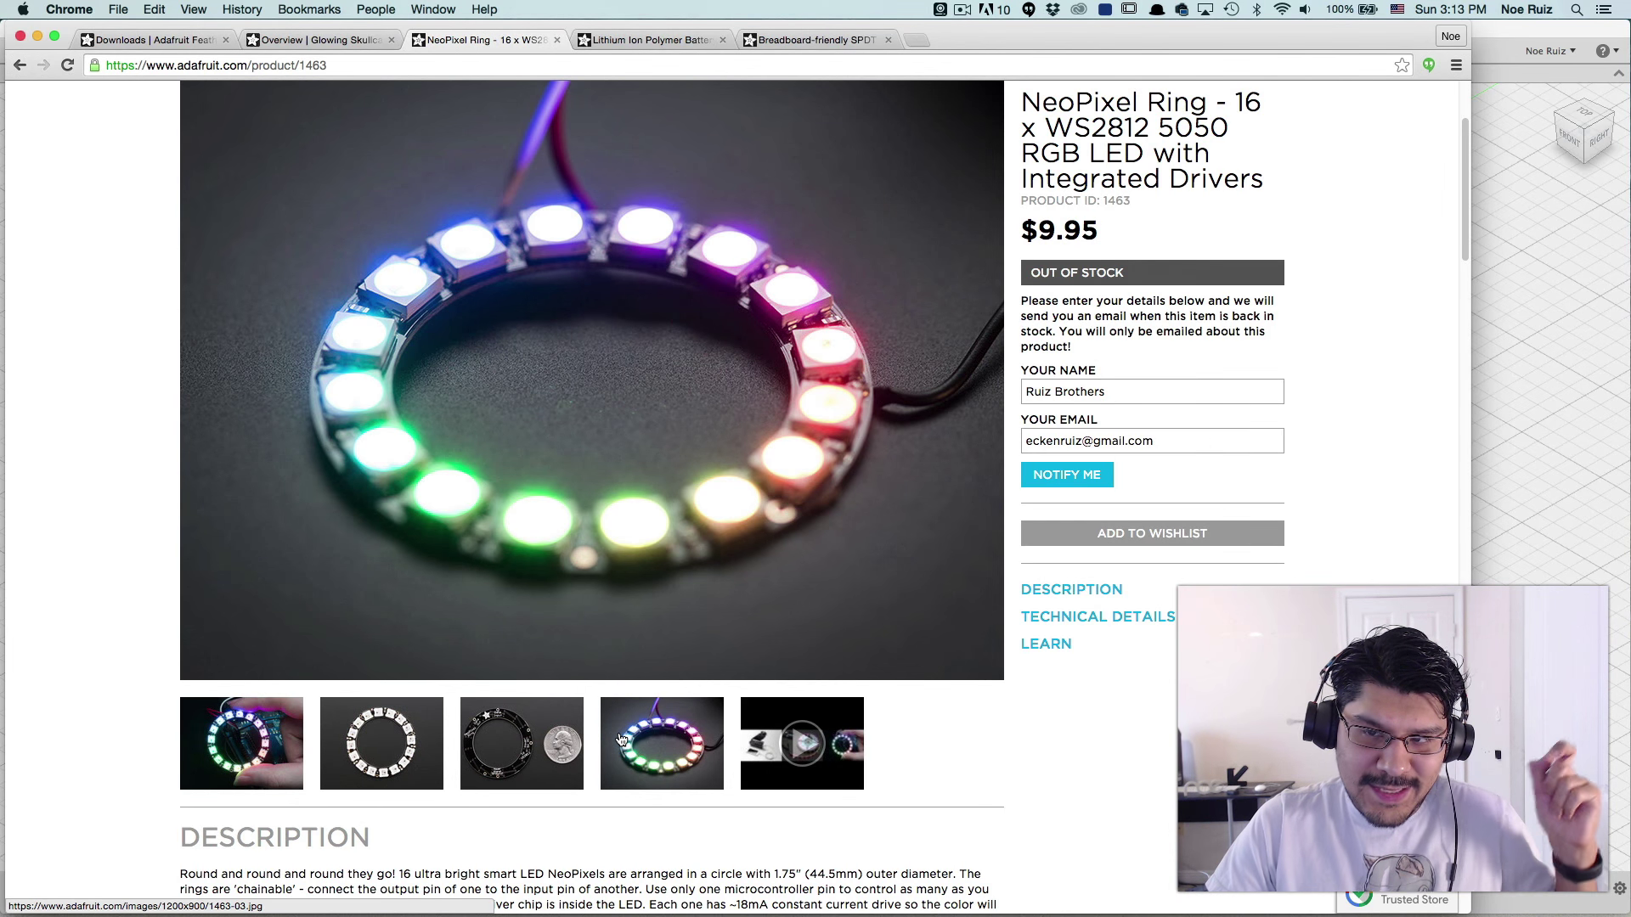
left_click(575, 732)
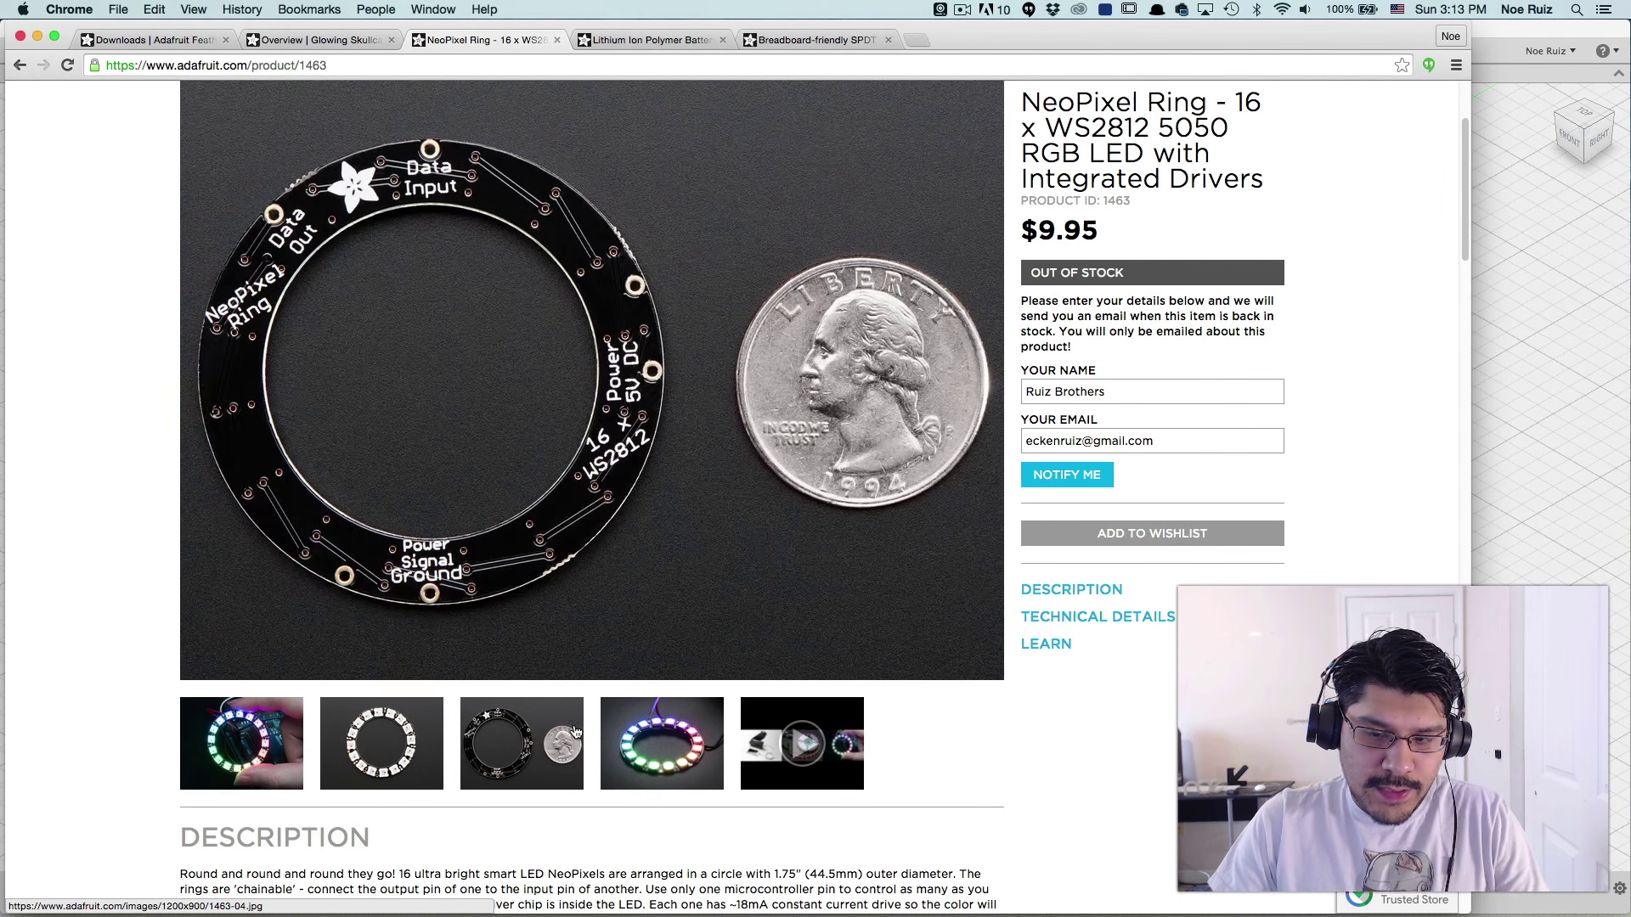
left_click(630, 745)
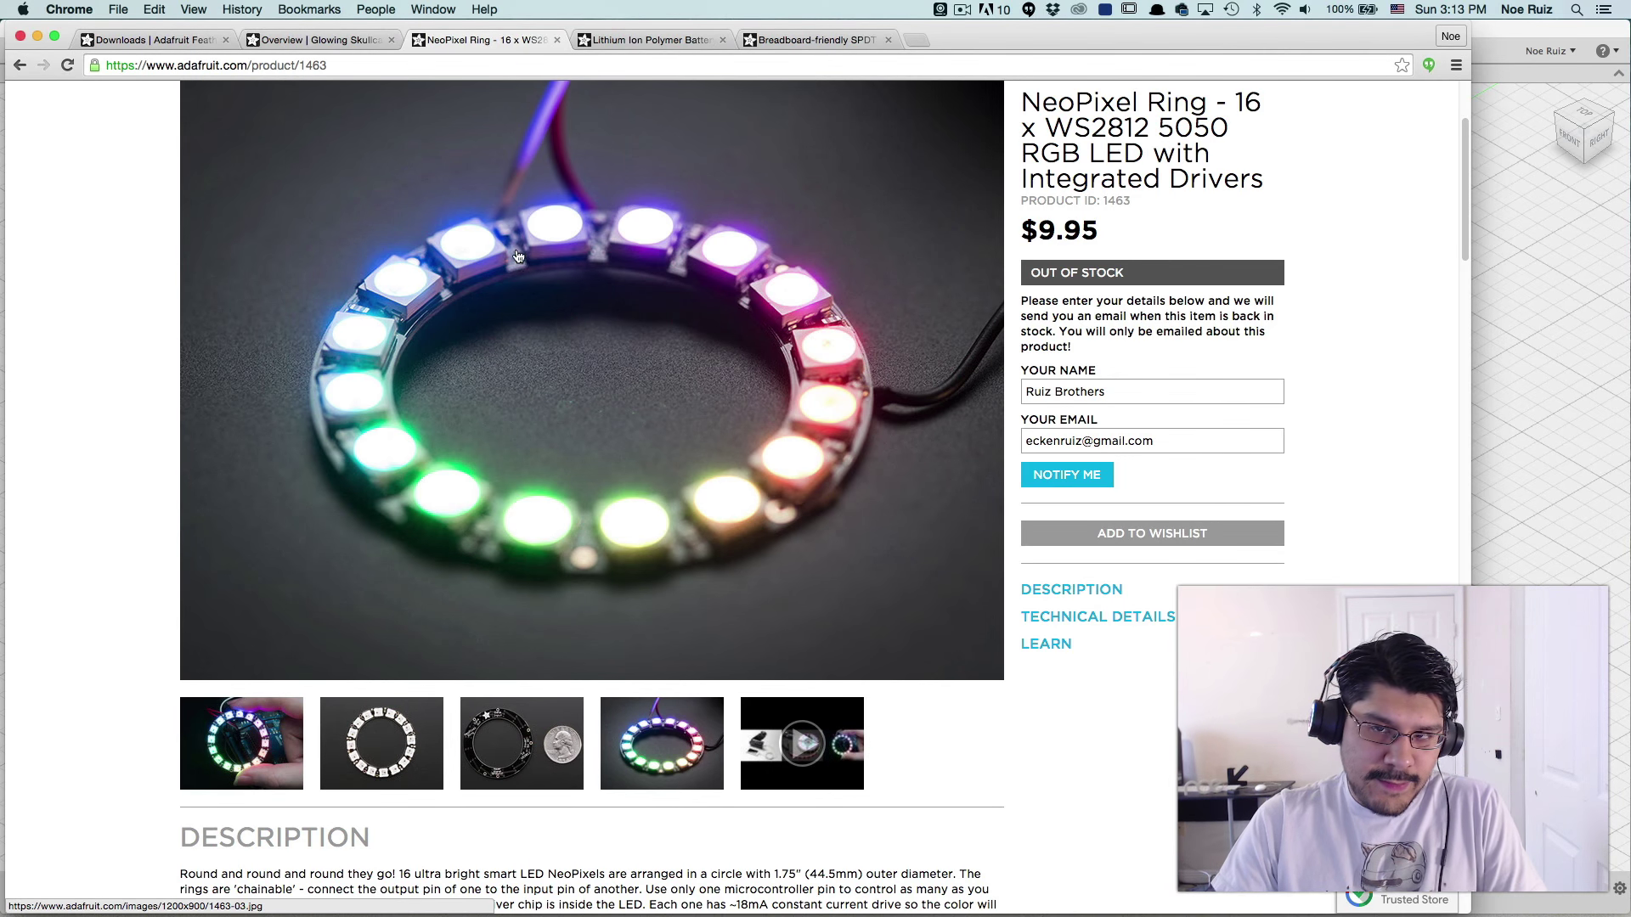
scroll(509, 510, "down", 3)
scroll(442, 393, "up", 5)
scroll(443, 392, "down", 7)
scroll(457, 403, "up", 5)
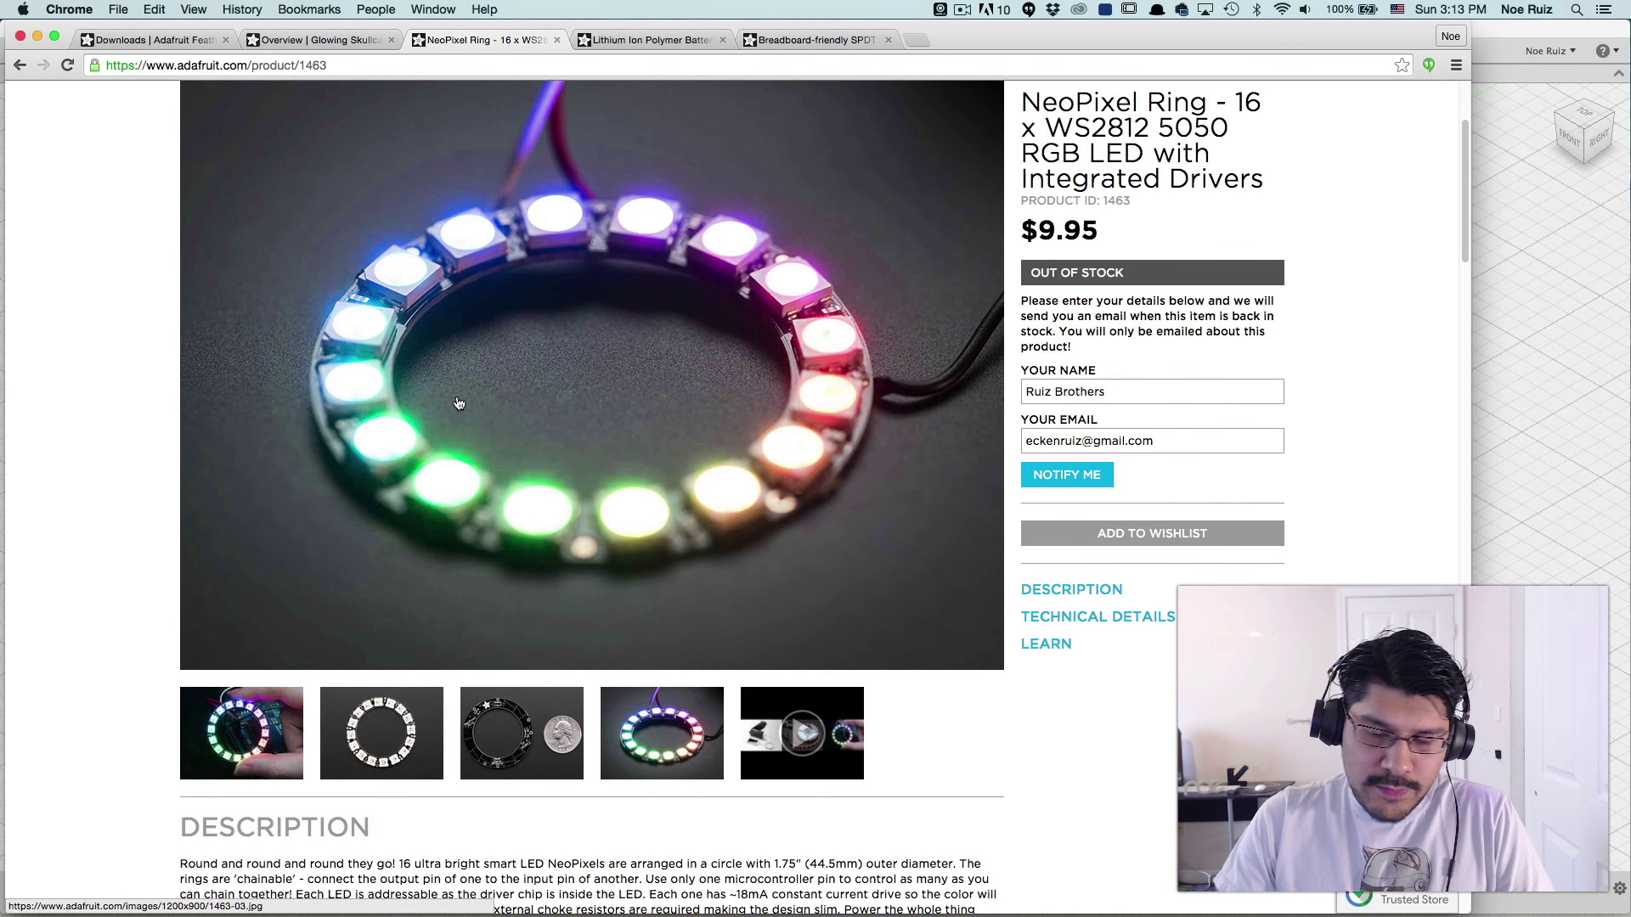
- View the lithium ion polymer battery and SPDT slide switch product pages, and return to the NeoPixel Ring page
left_click(635, 37)
left_click(832, 36)
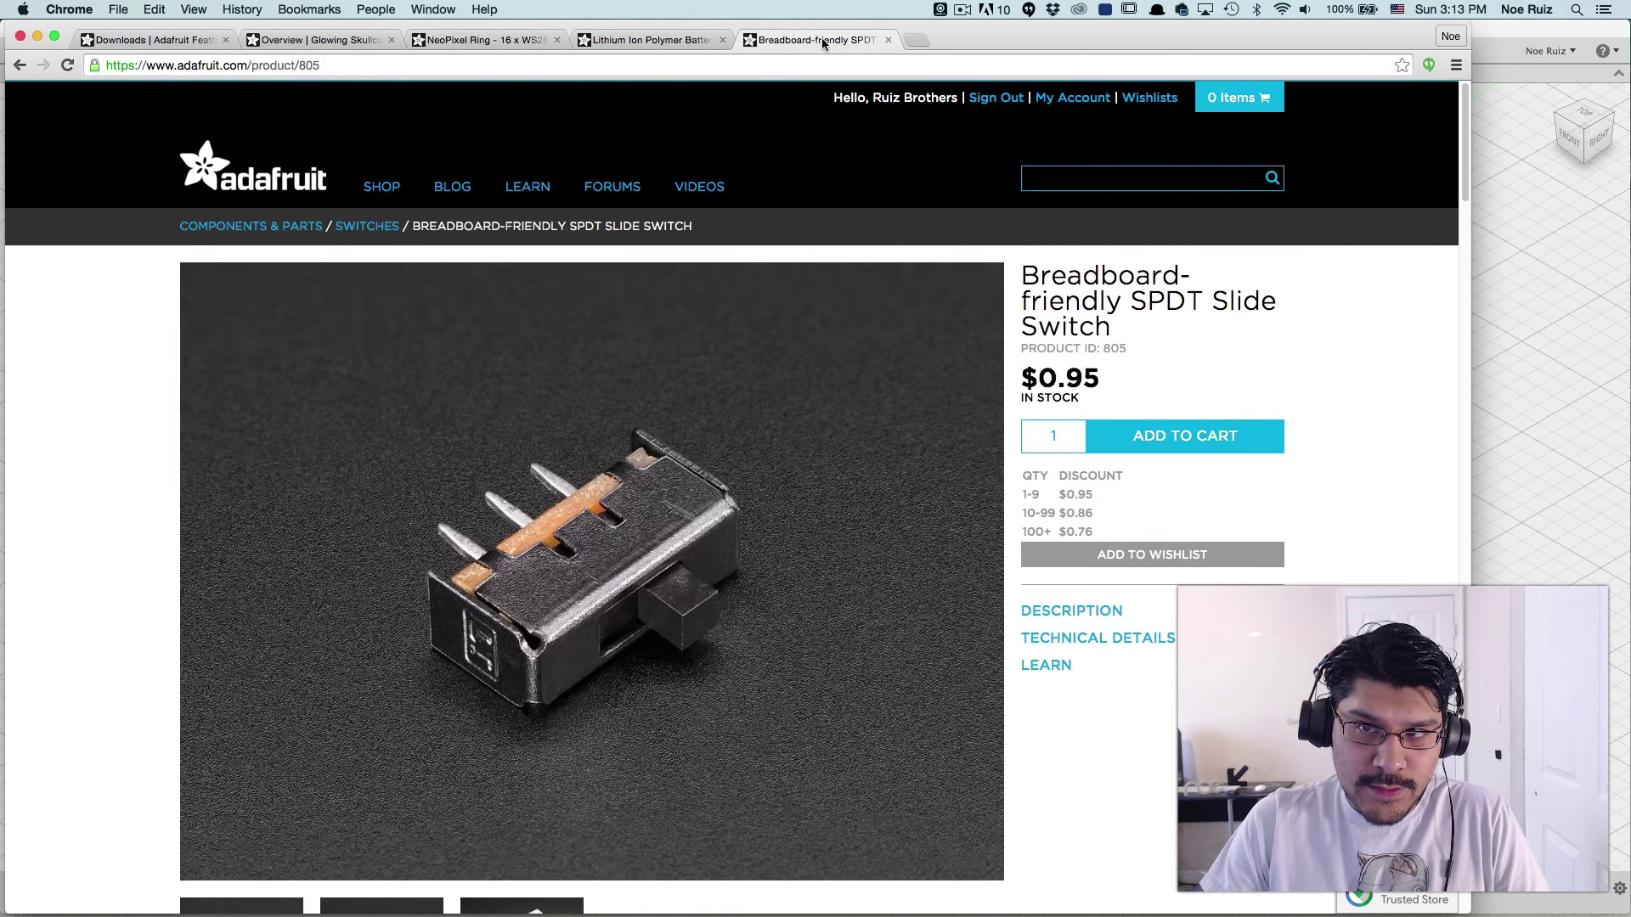
left_click(684, 42)
left_click(496, 39)
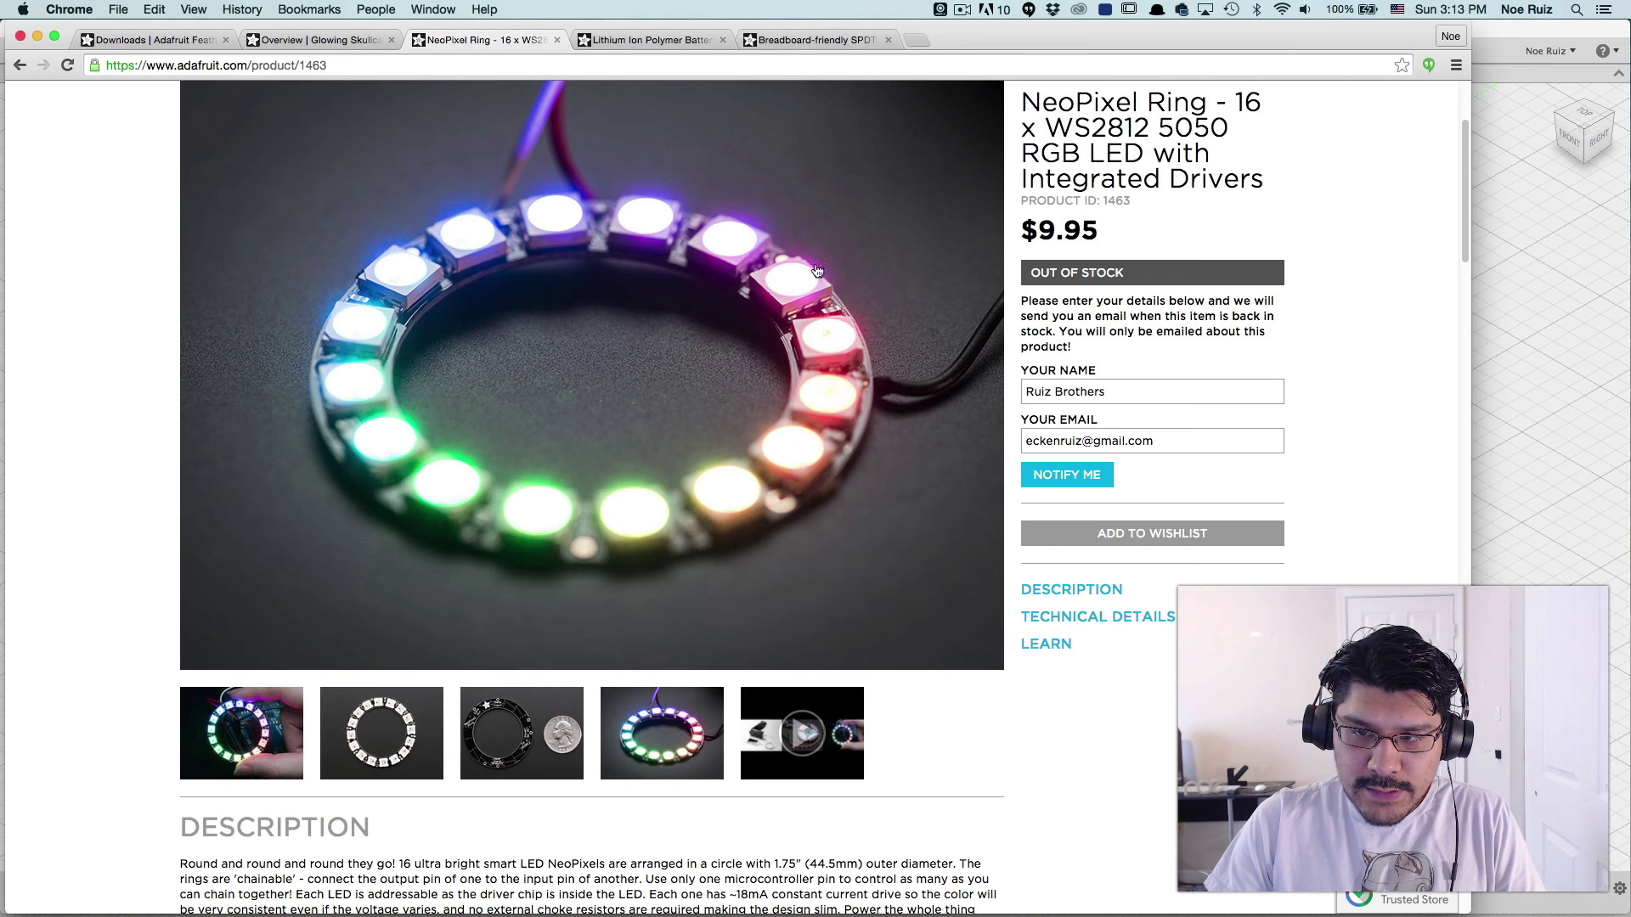
scroll(1359, 102, "up", 5)
- Switch to Fusion 360, set the top view and start a circle sketch on the horizontal origin plane
left_click(1495, 35)
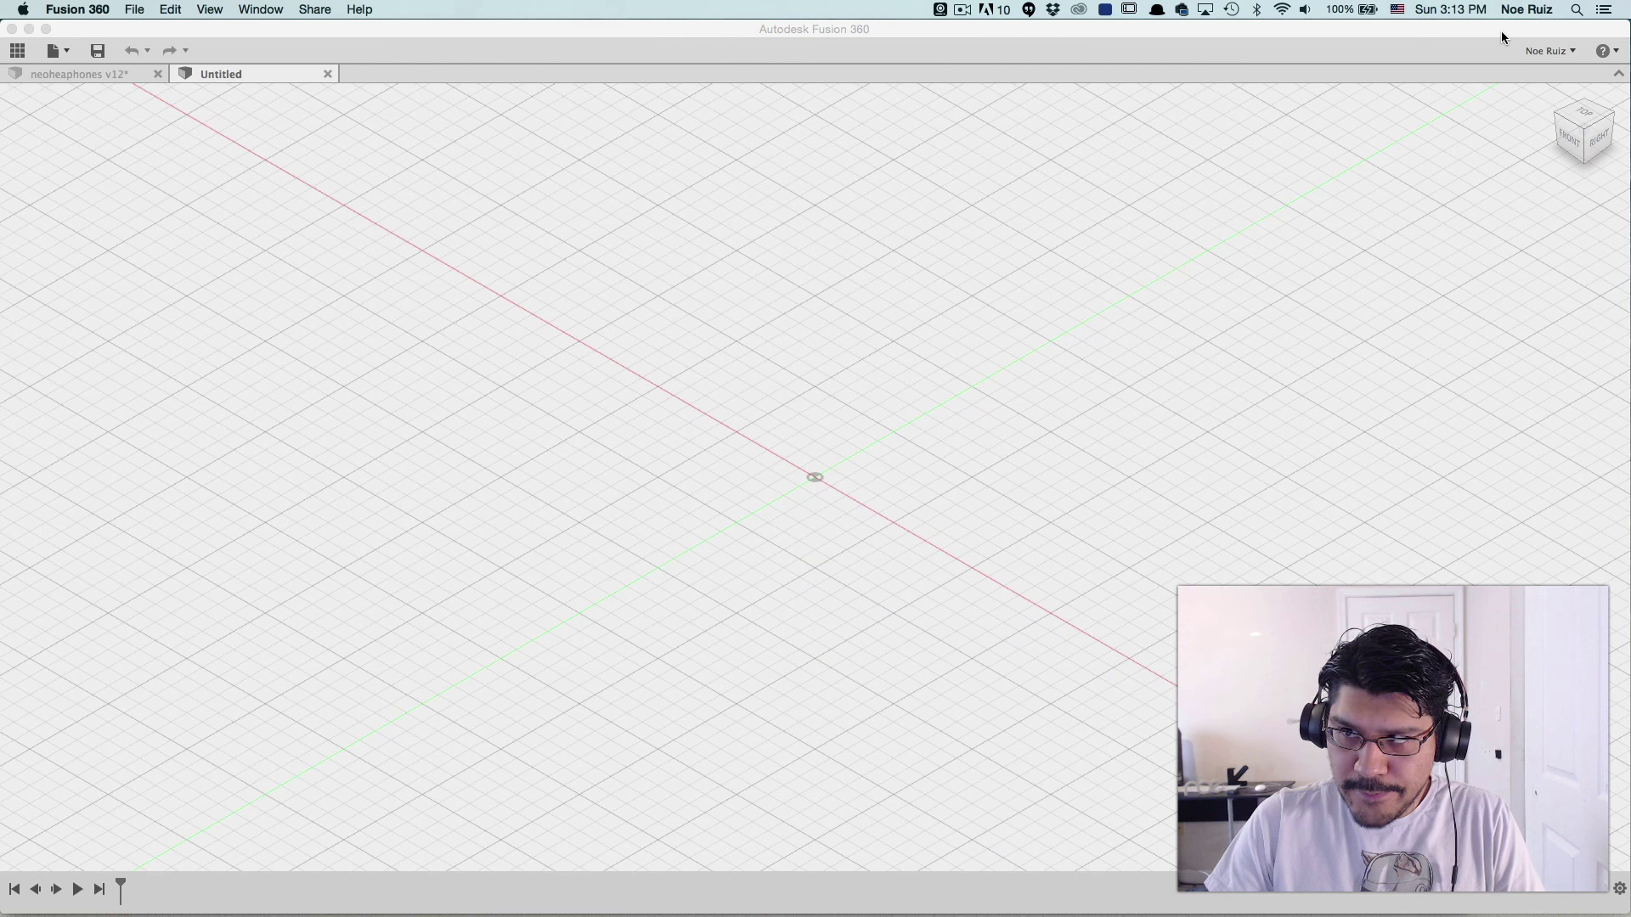
left_click(1582, 117)
left_click(741, 106)
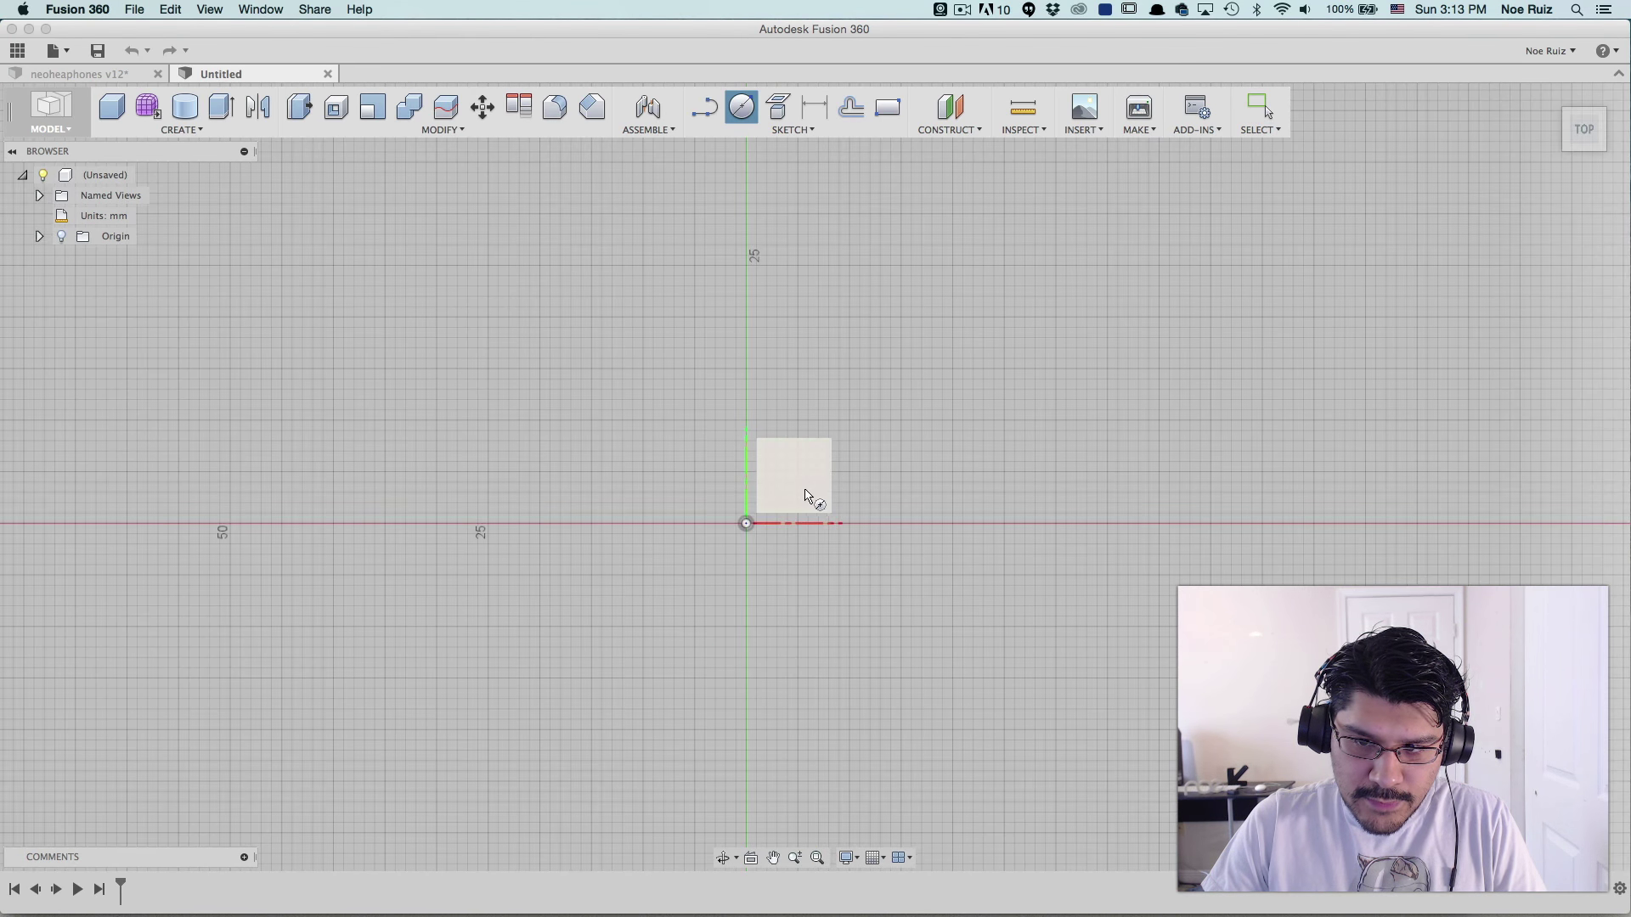
left_click(805, 495)
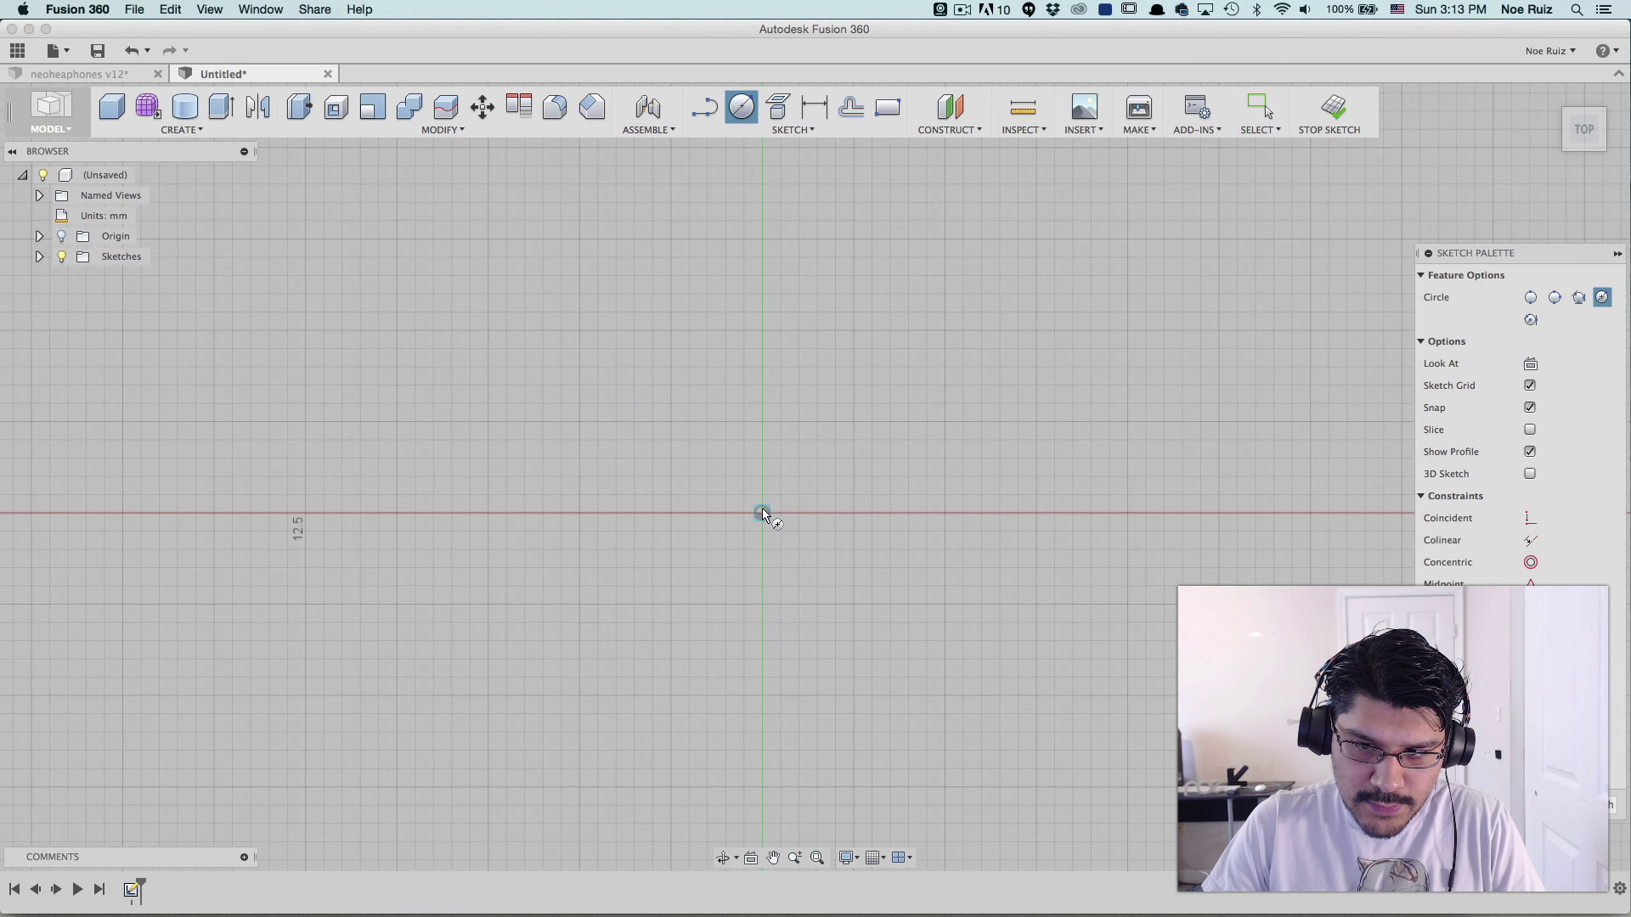
- Draw a trial circle centred on the origin and undo it
left_click(762, 510)
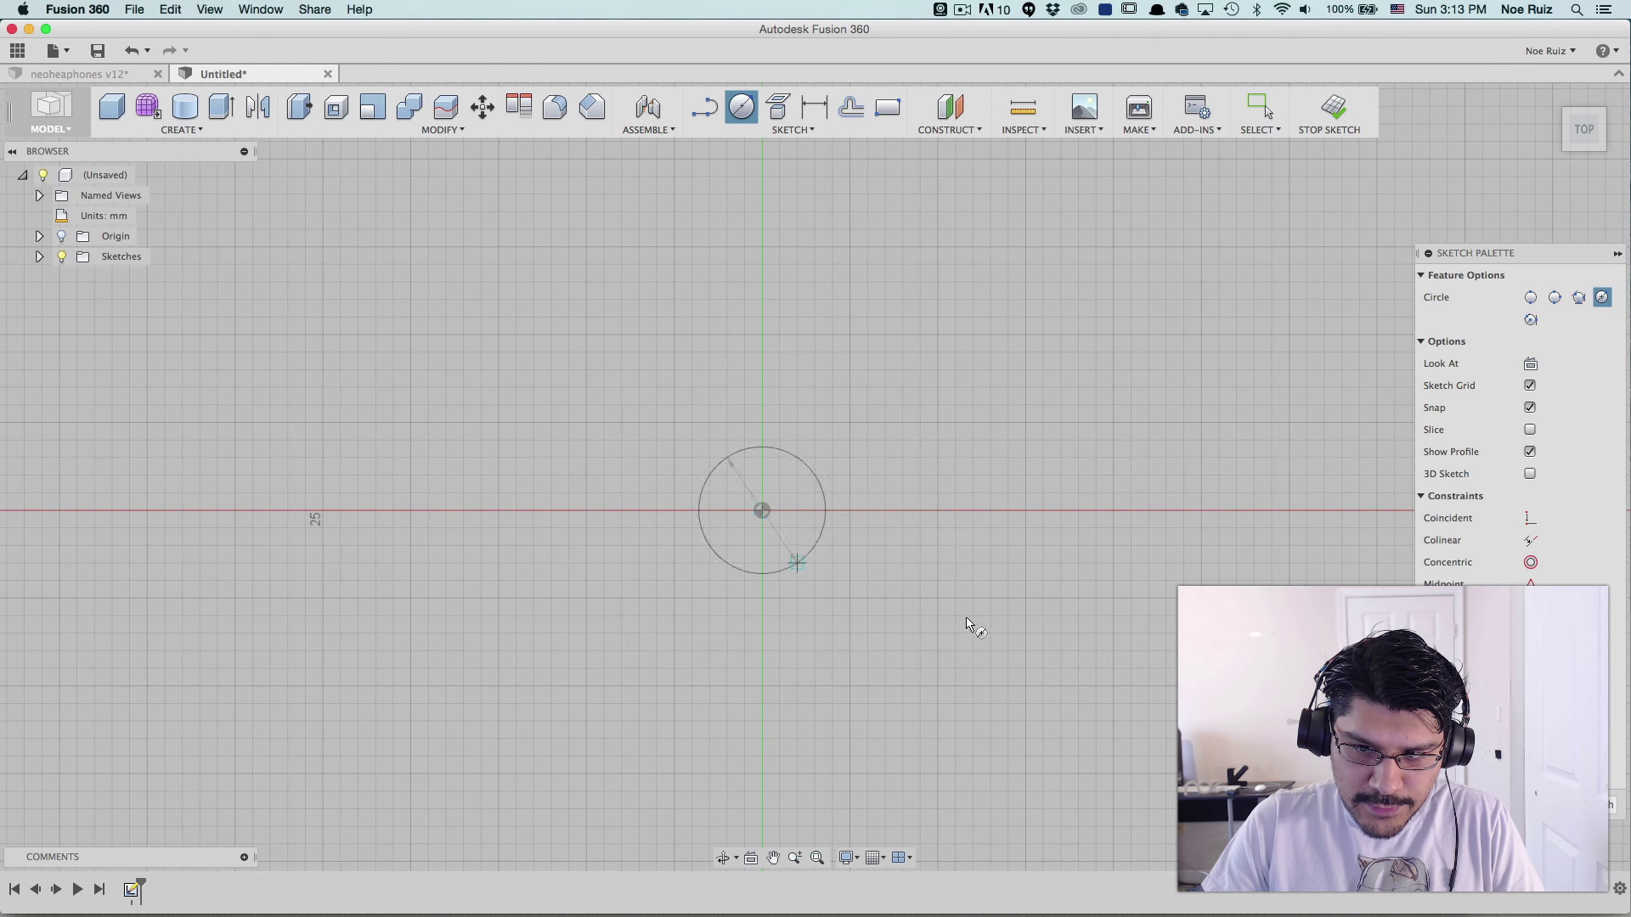
left_click(921, 545)
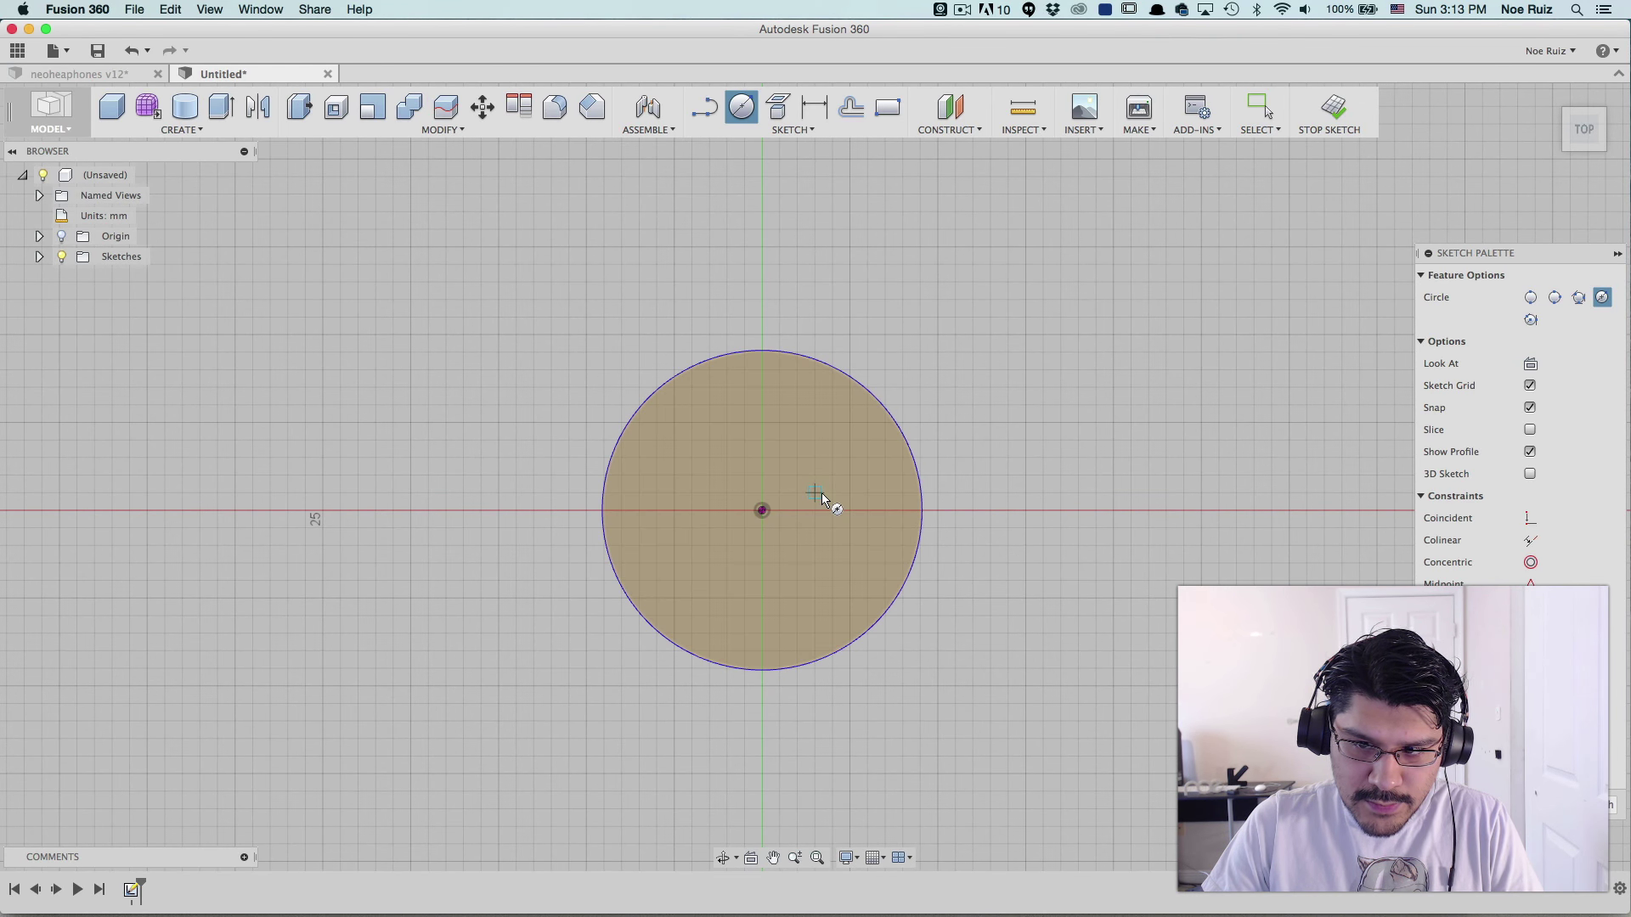
key("Escape")
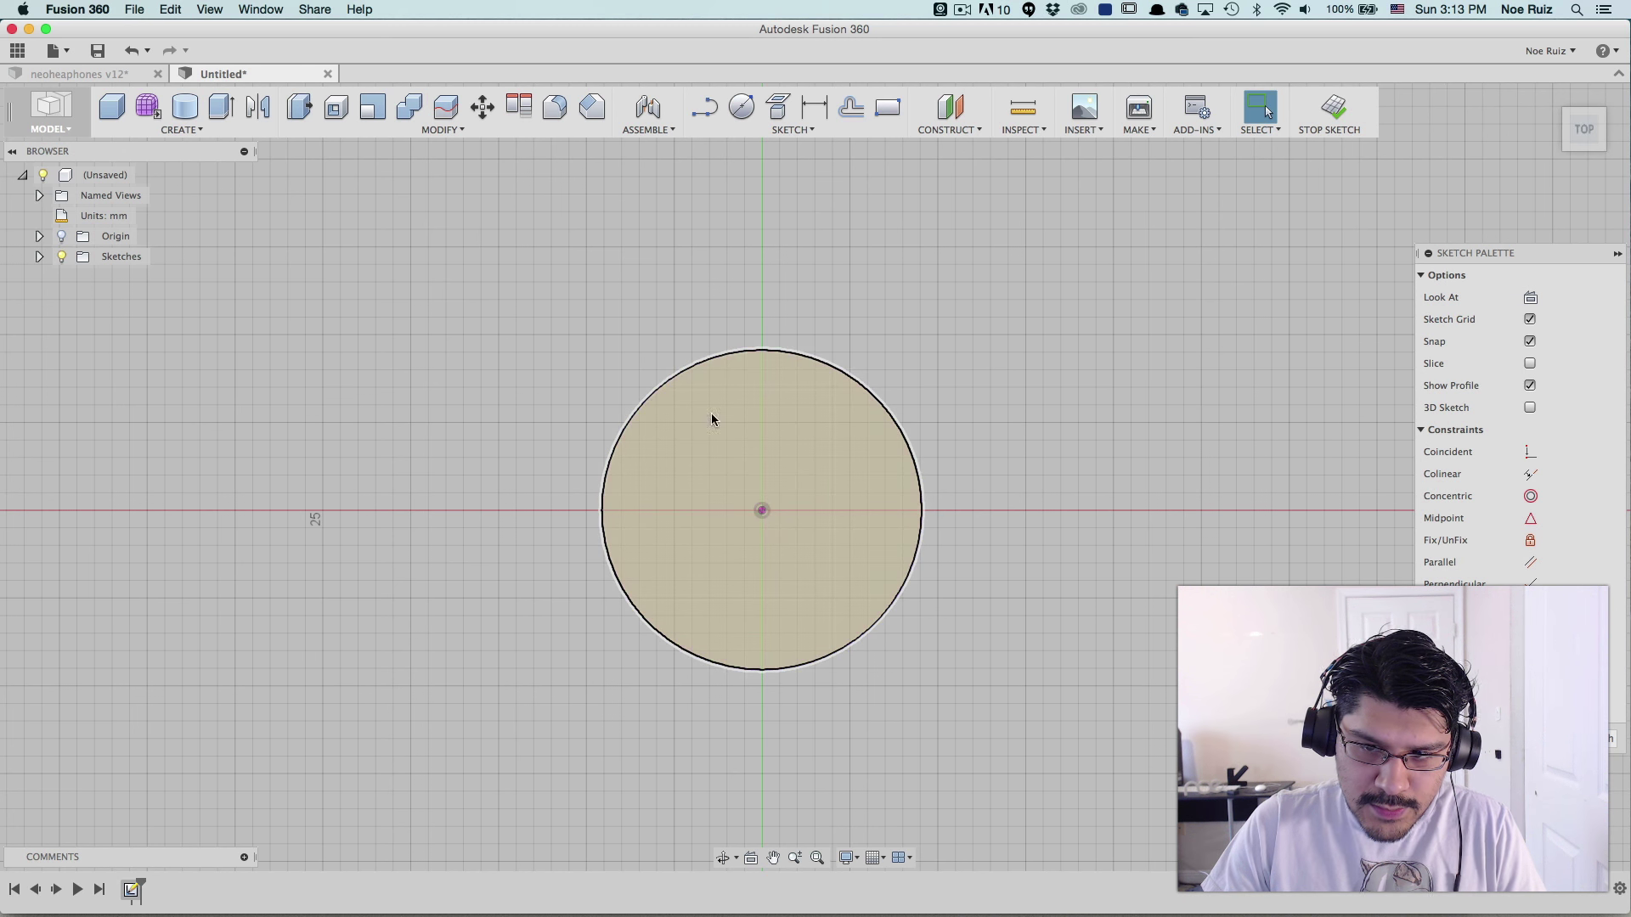
key("super+z")
- Look up the NeoPixel ring's outer diameter in the TextEdit notes
key("super+Tab")
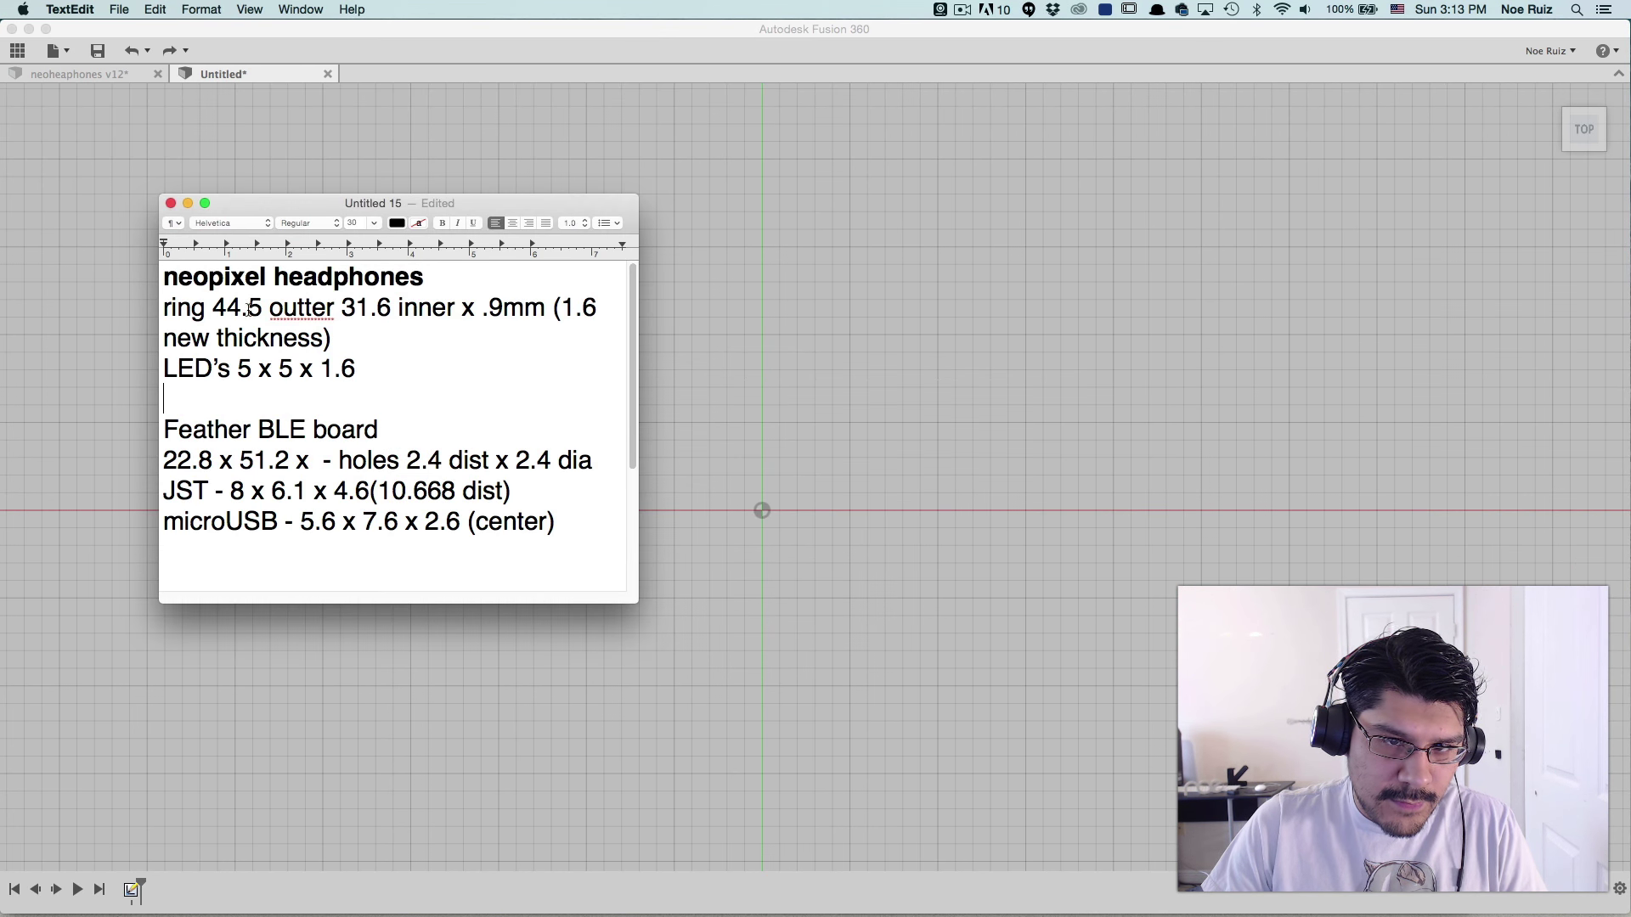
double_click(241, 307)
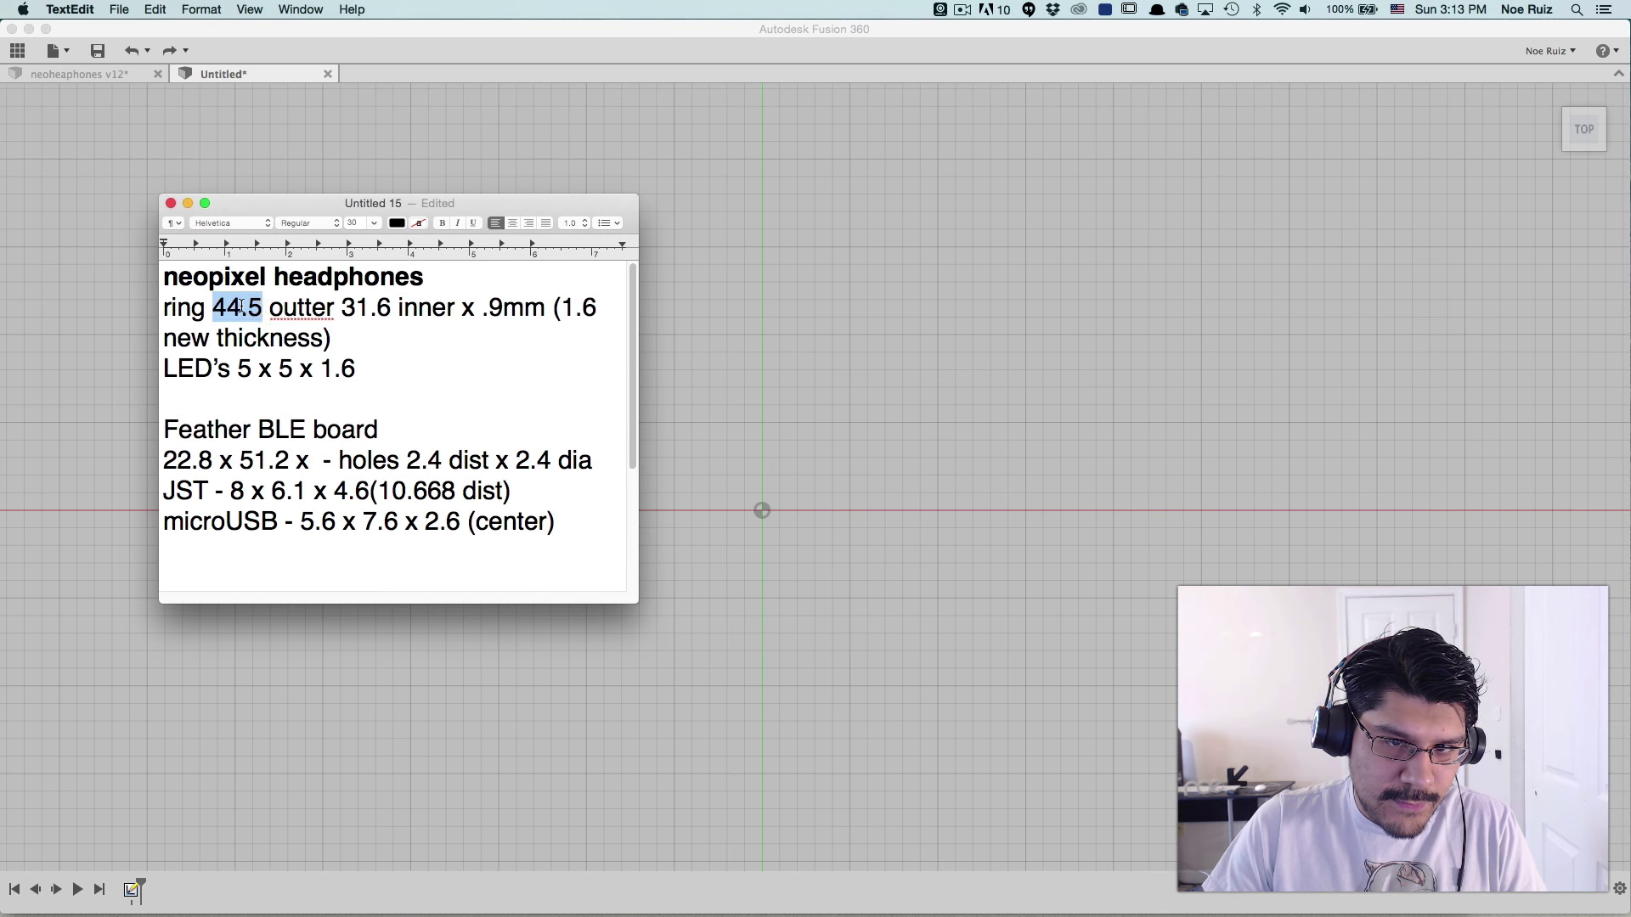
left_click(717, 28)
key("super+Tab")
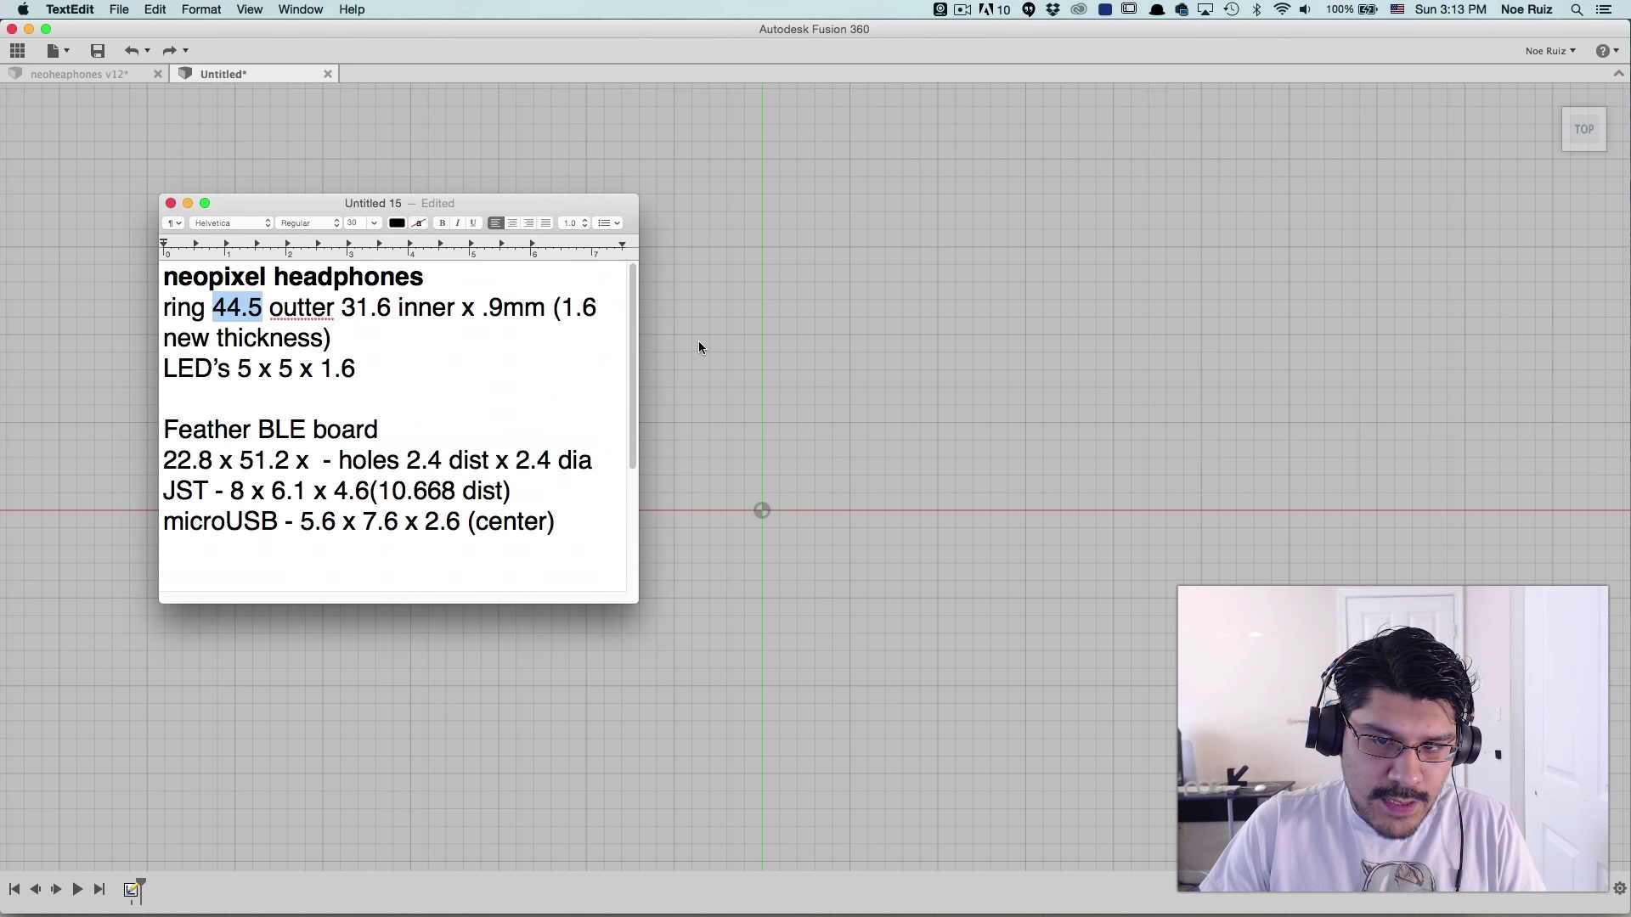
- Return to Fusion 360 and sketch a 44.5 mm diameter circle centred on the origin for the ring's outer edge
left_click(97, 408)
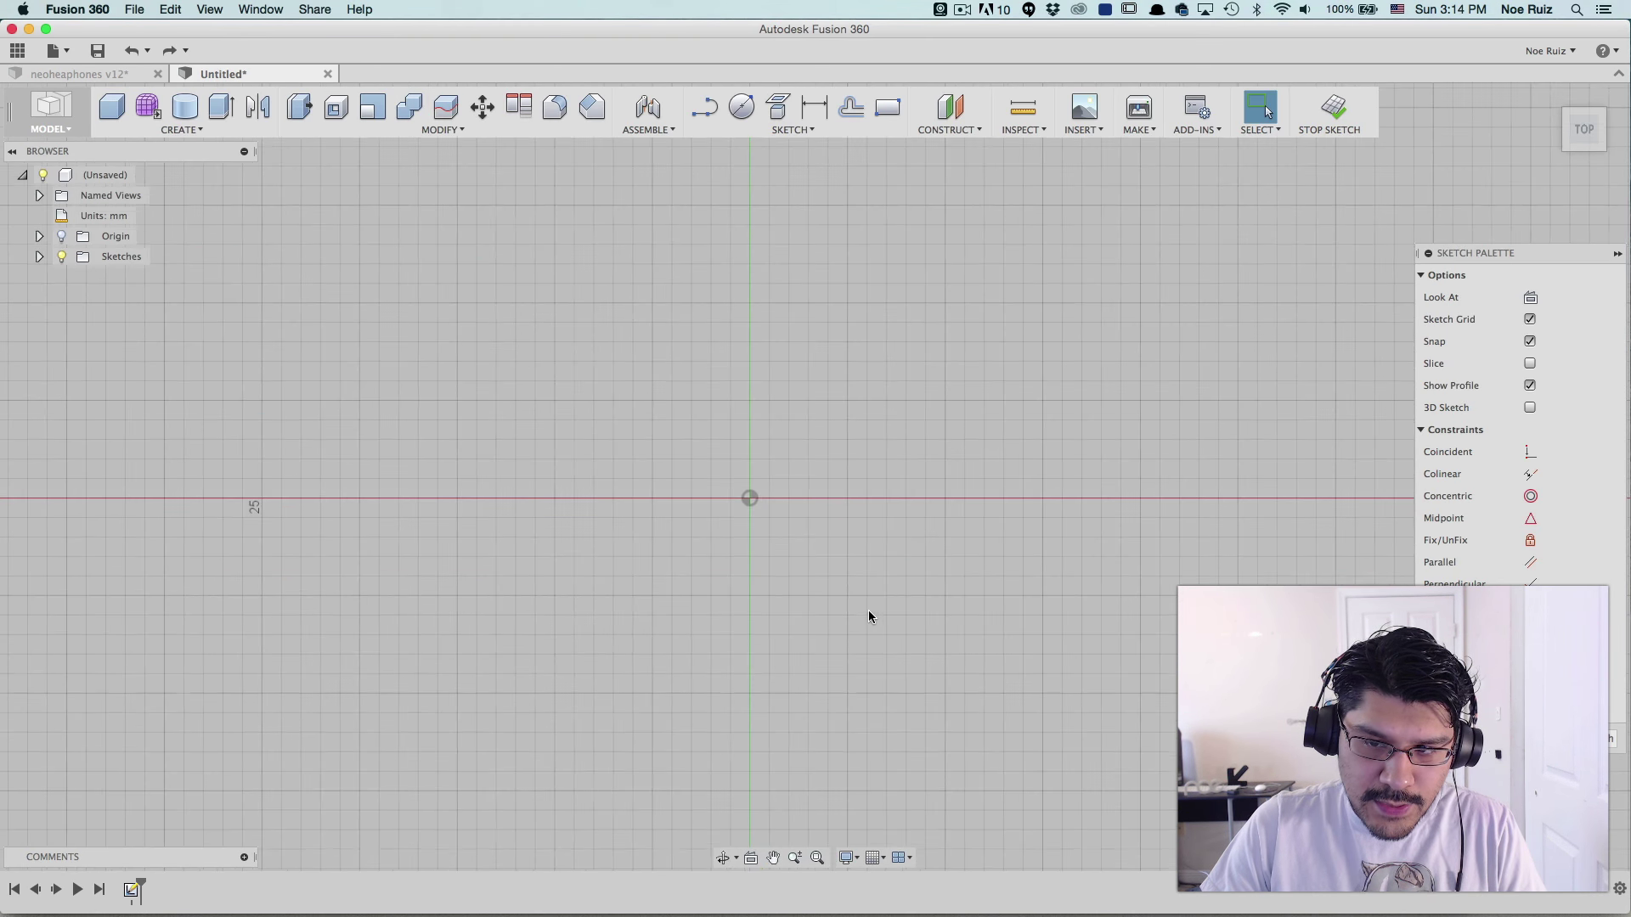
scroll(868, 615, "up", 2)
key("c")
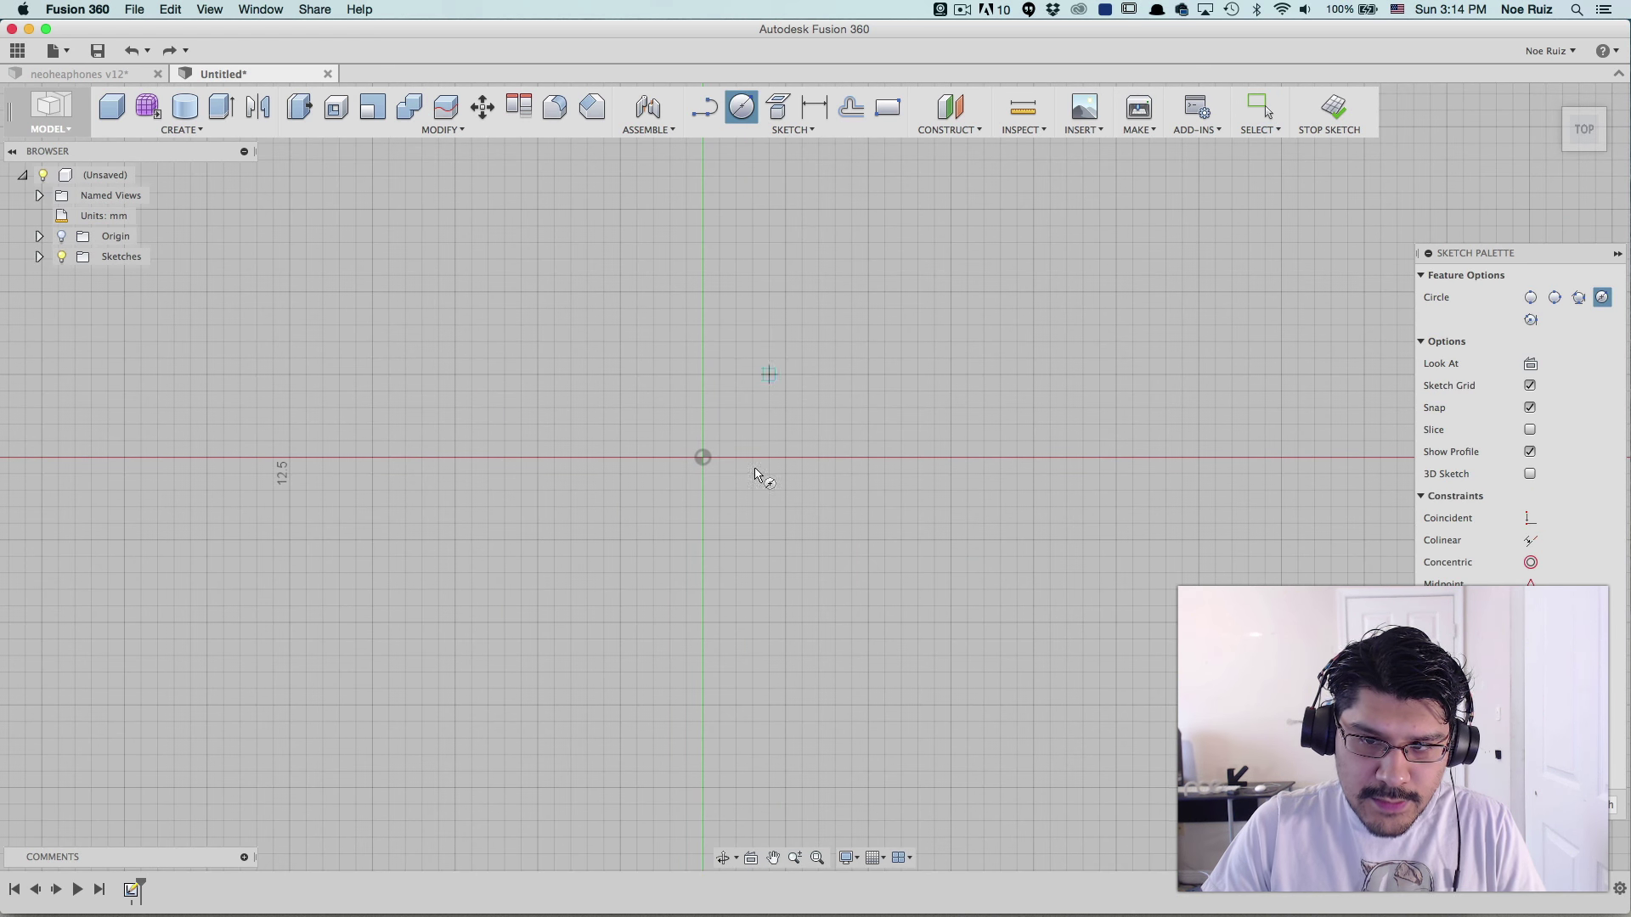
left_click(702, 457)
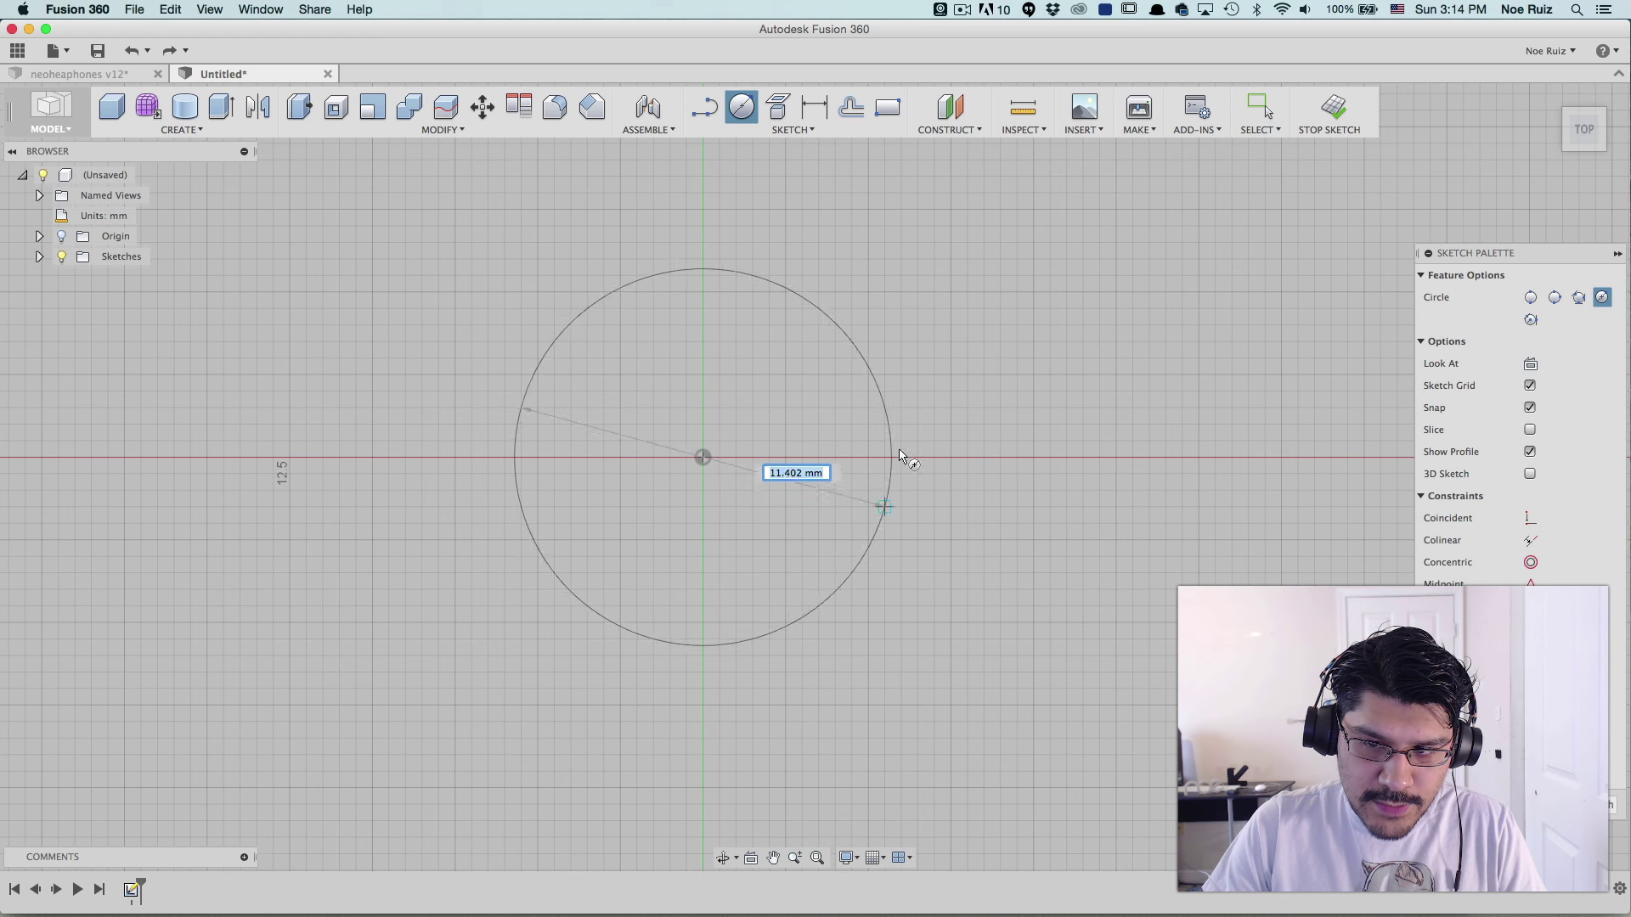
type("44.5")
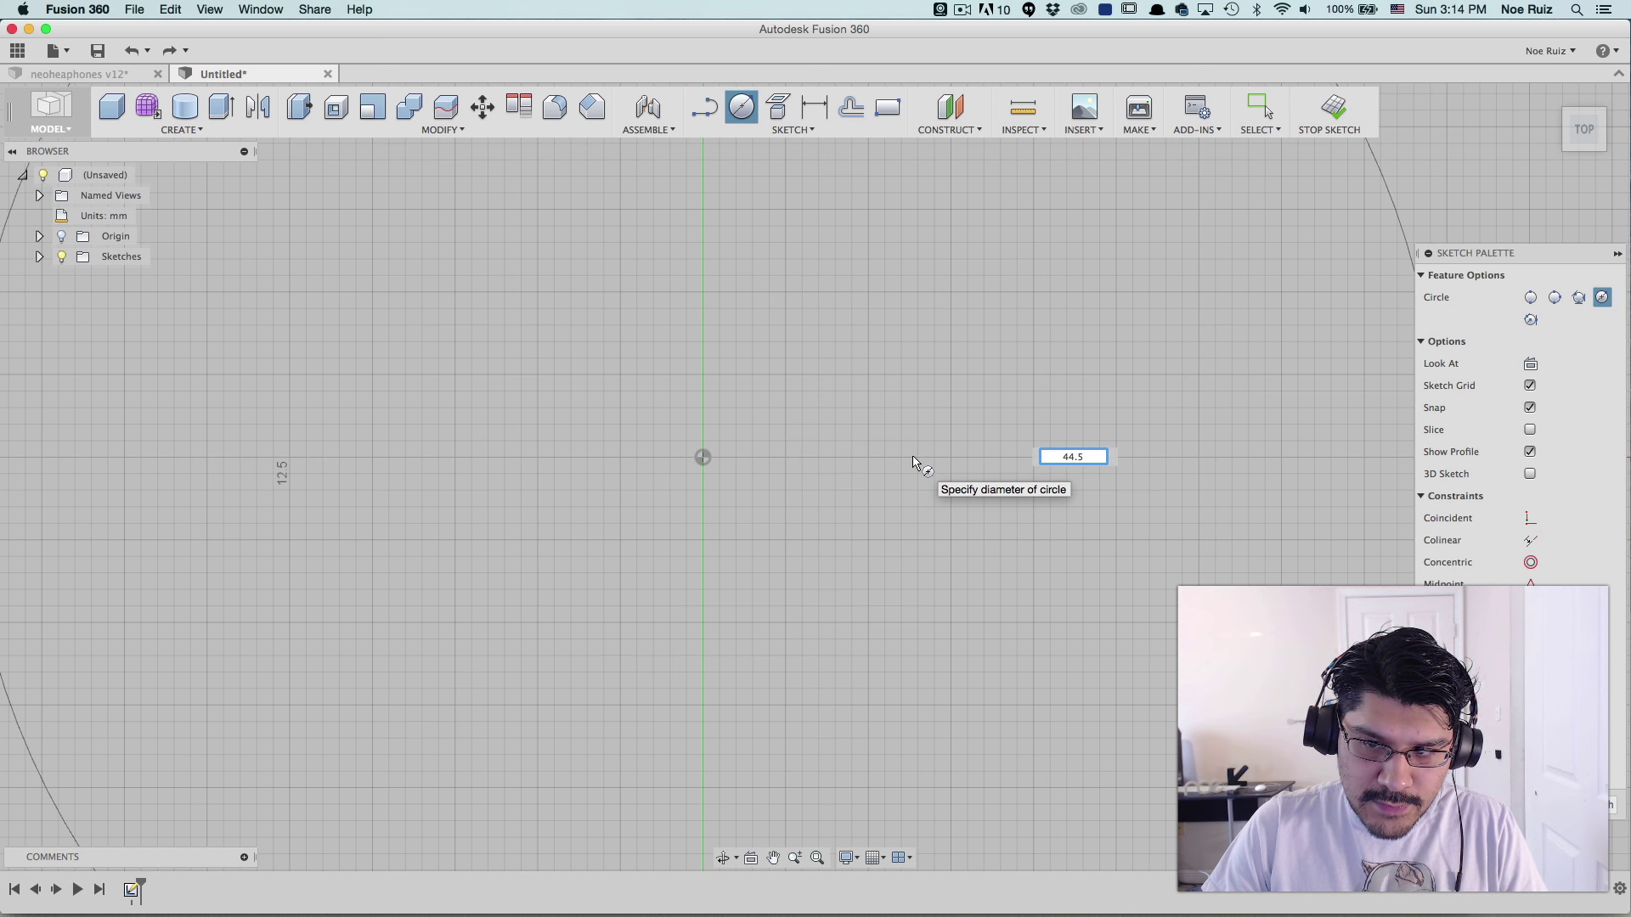
key("Tab")
scroll(913, 461, "down", 3)
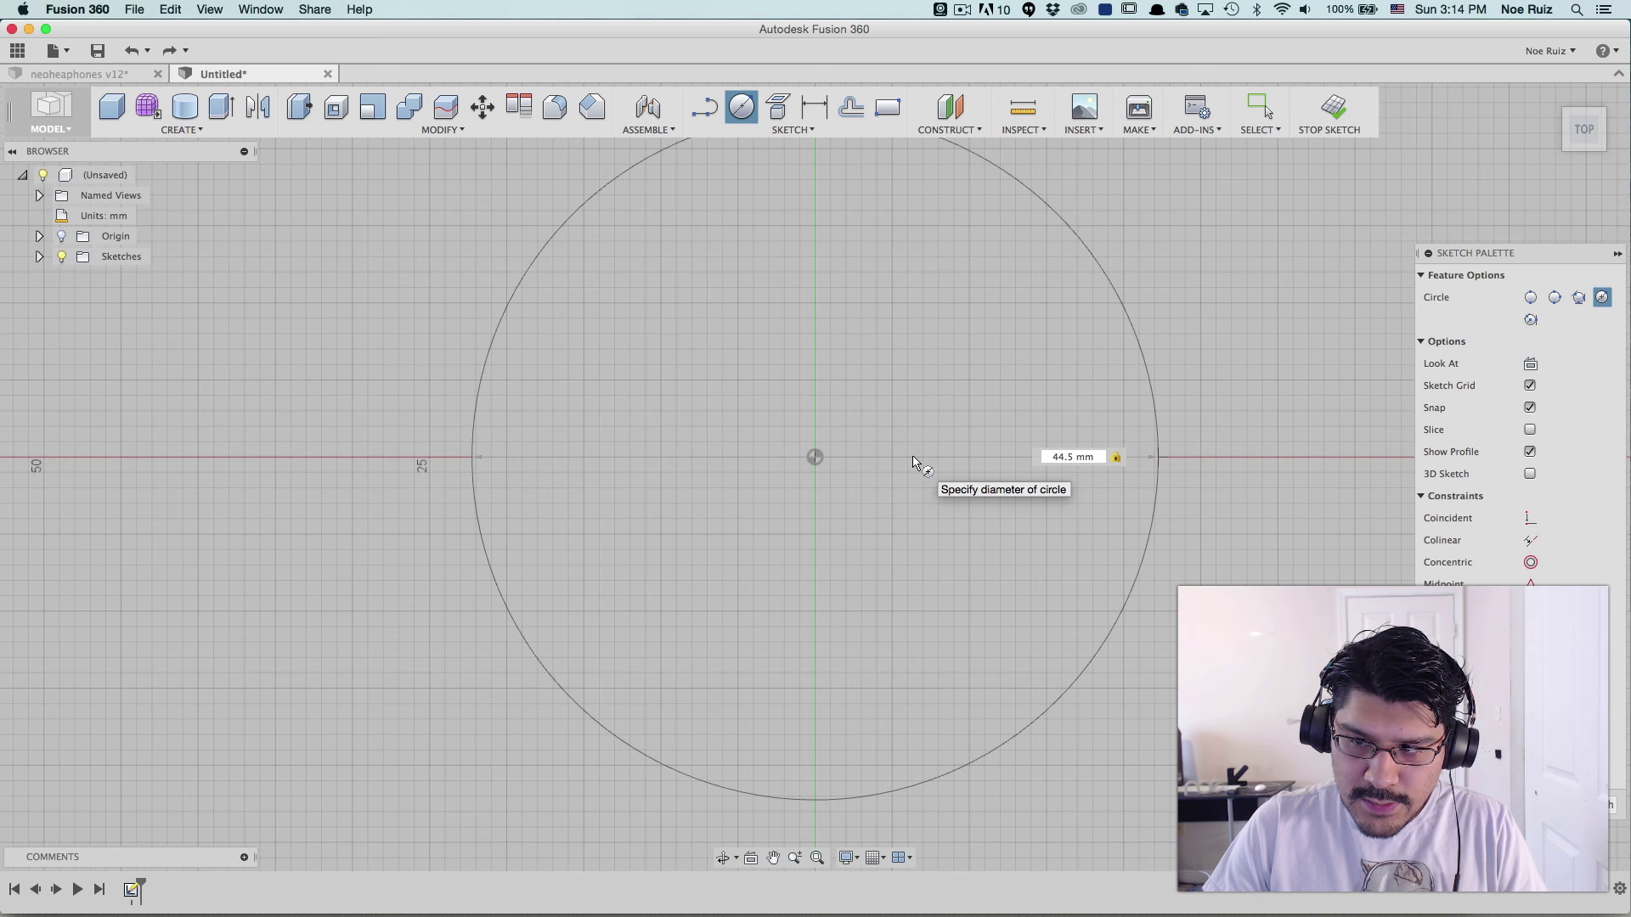
key("Return")
scroll(852, 474, "down", 3)
scroll(901, 322, "up", 2)
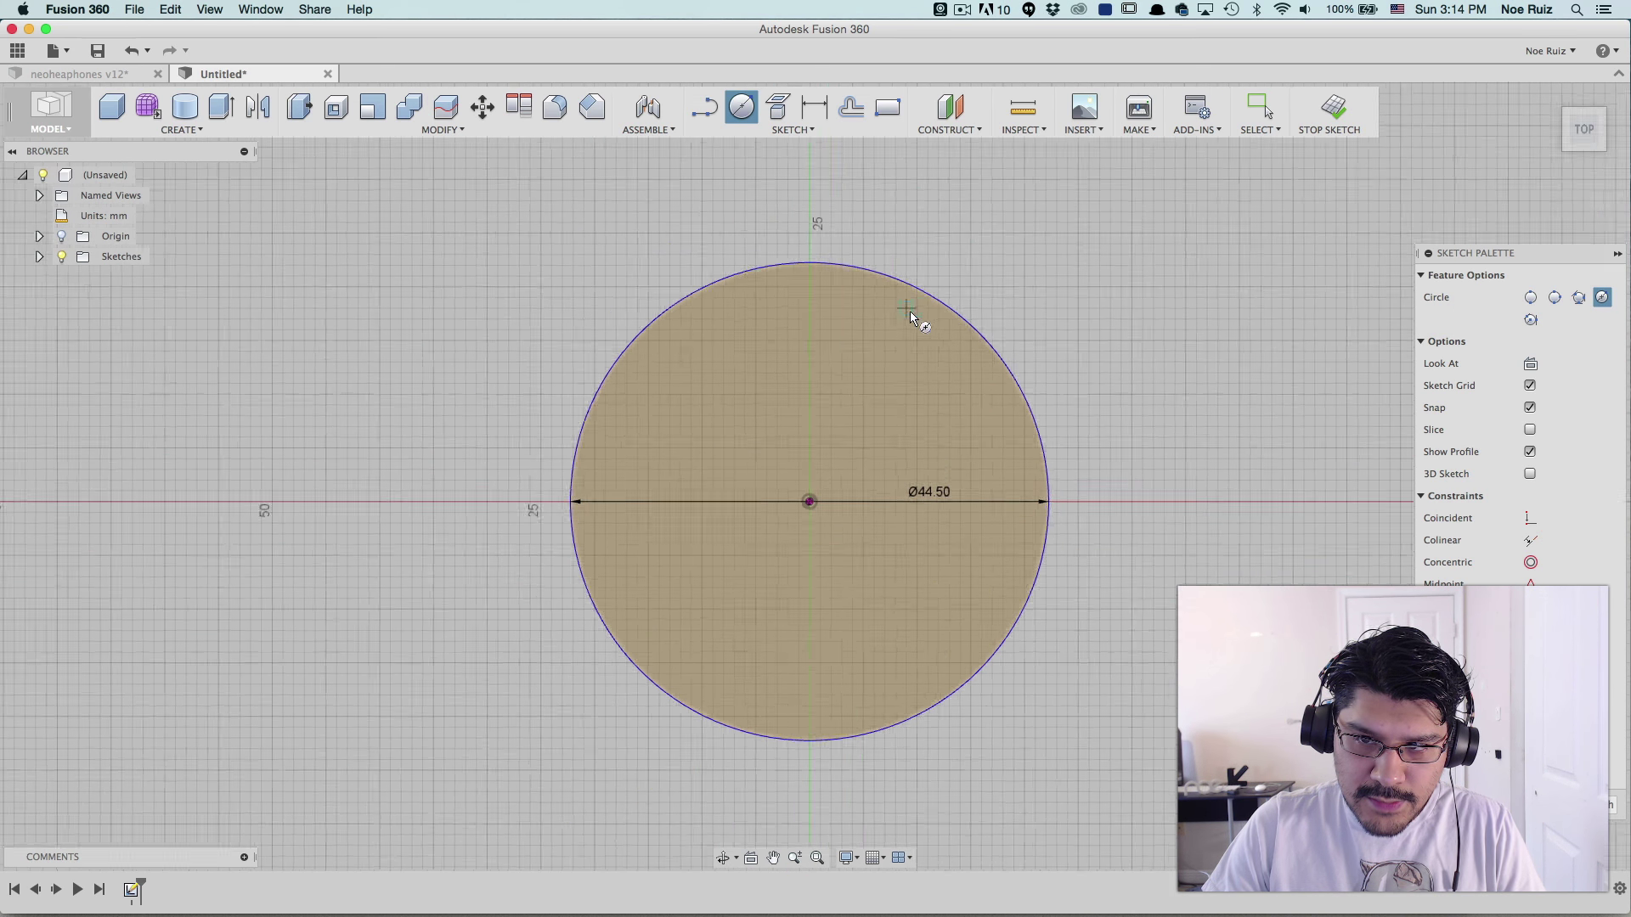
scroll(818, 258, "up", 3)
scroll(782, 306, "down", 2)
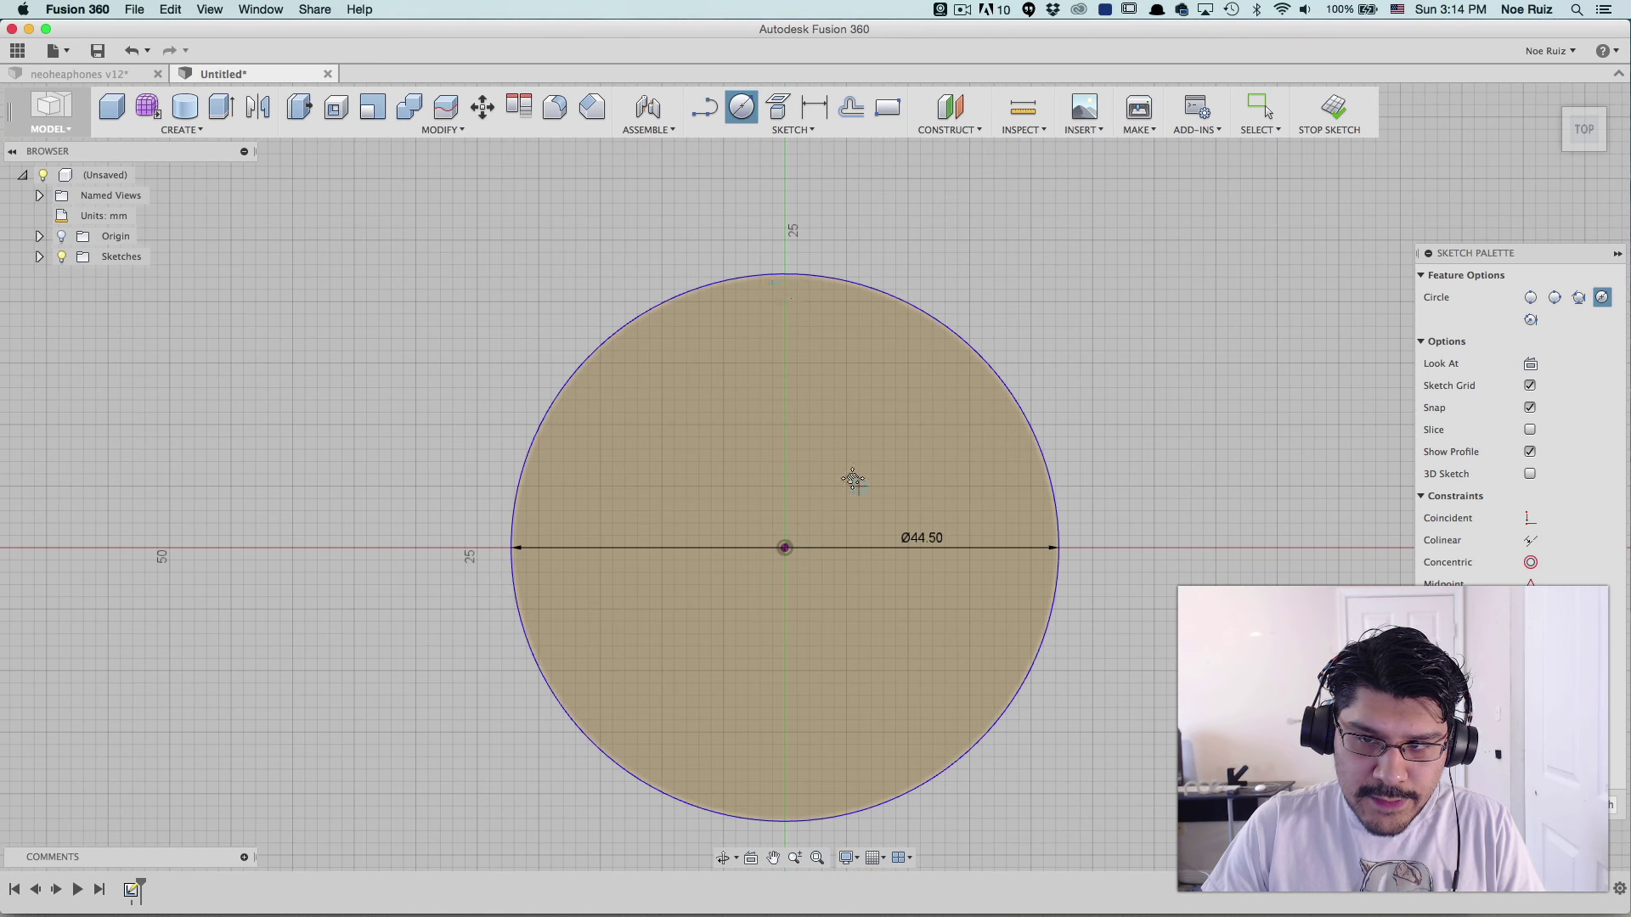
middle_click_drag(852, 480, 788, 431)
- Copy the ring's inner diameter value, 31.6, from the TextEdit notes and return to Fusion 360
key("super+Tab")
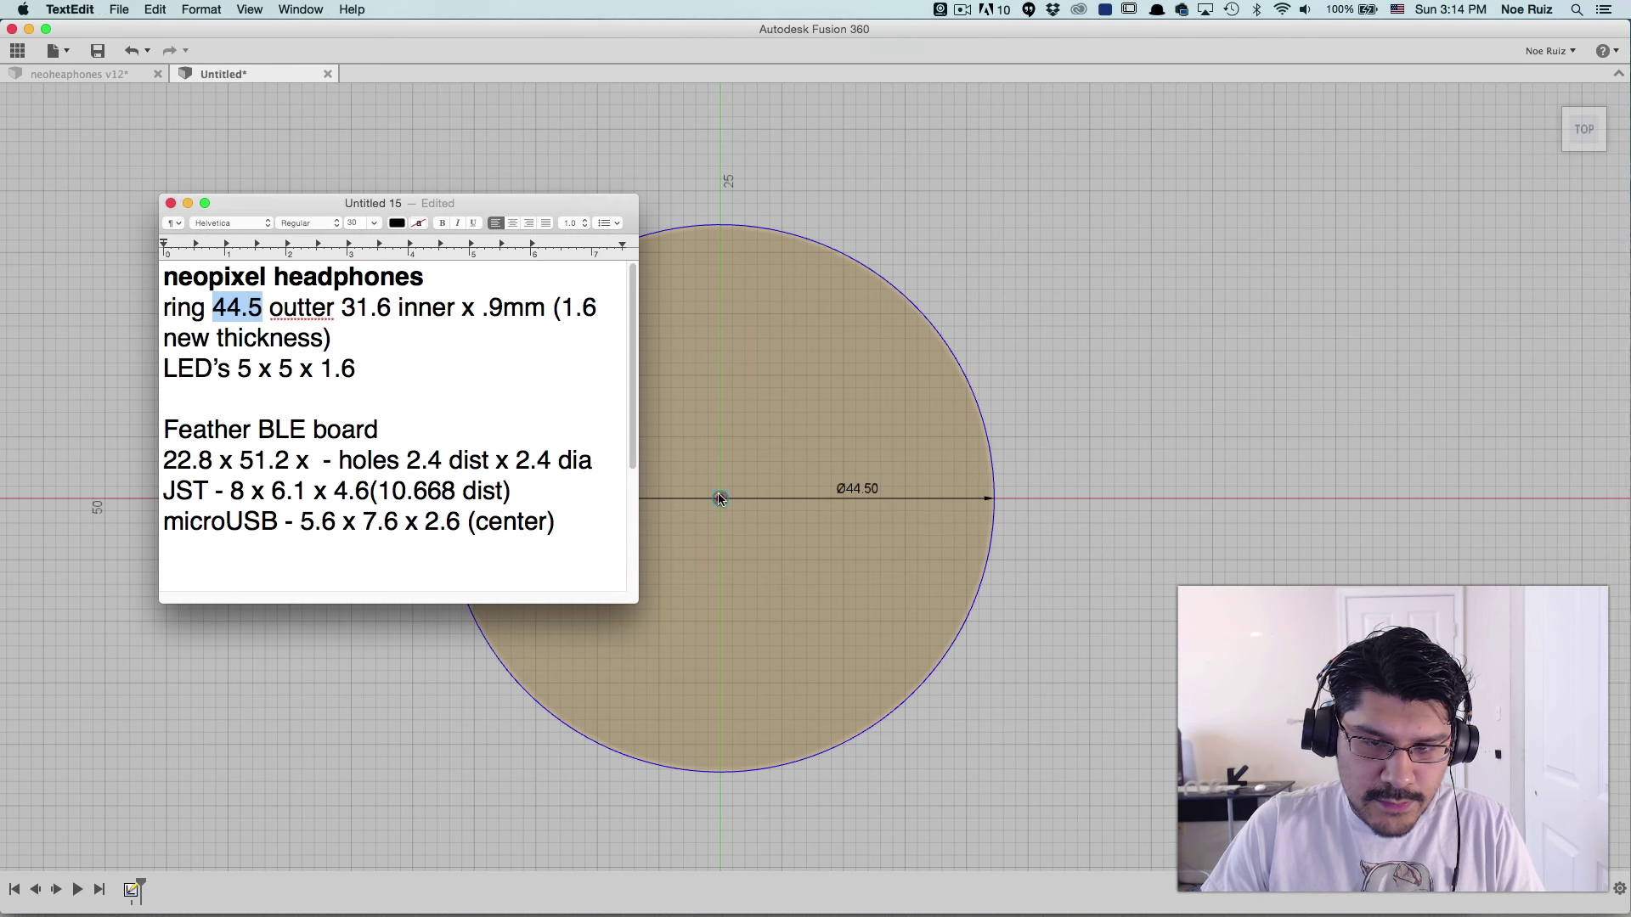
key("alt+Right")
key("alt+Right")
key("alt+shift+Left")
key("super+c")
key("super+Tab")
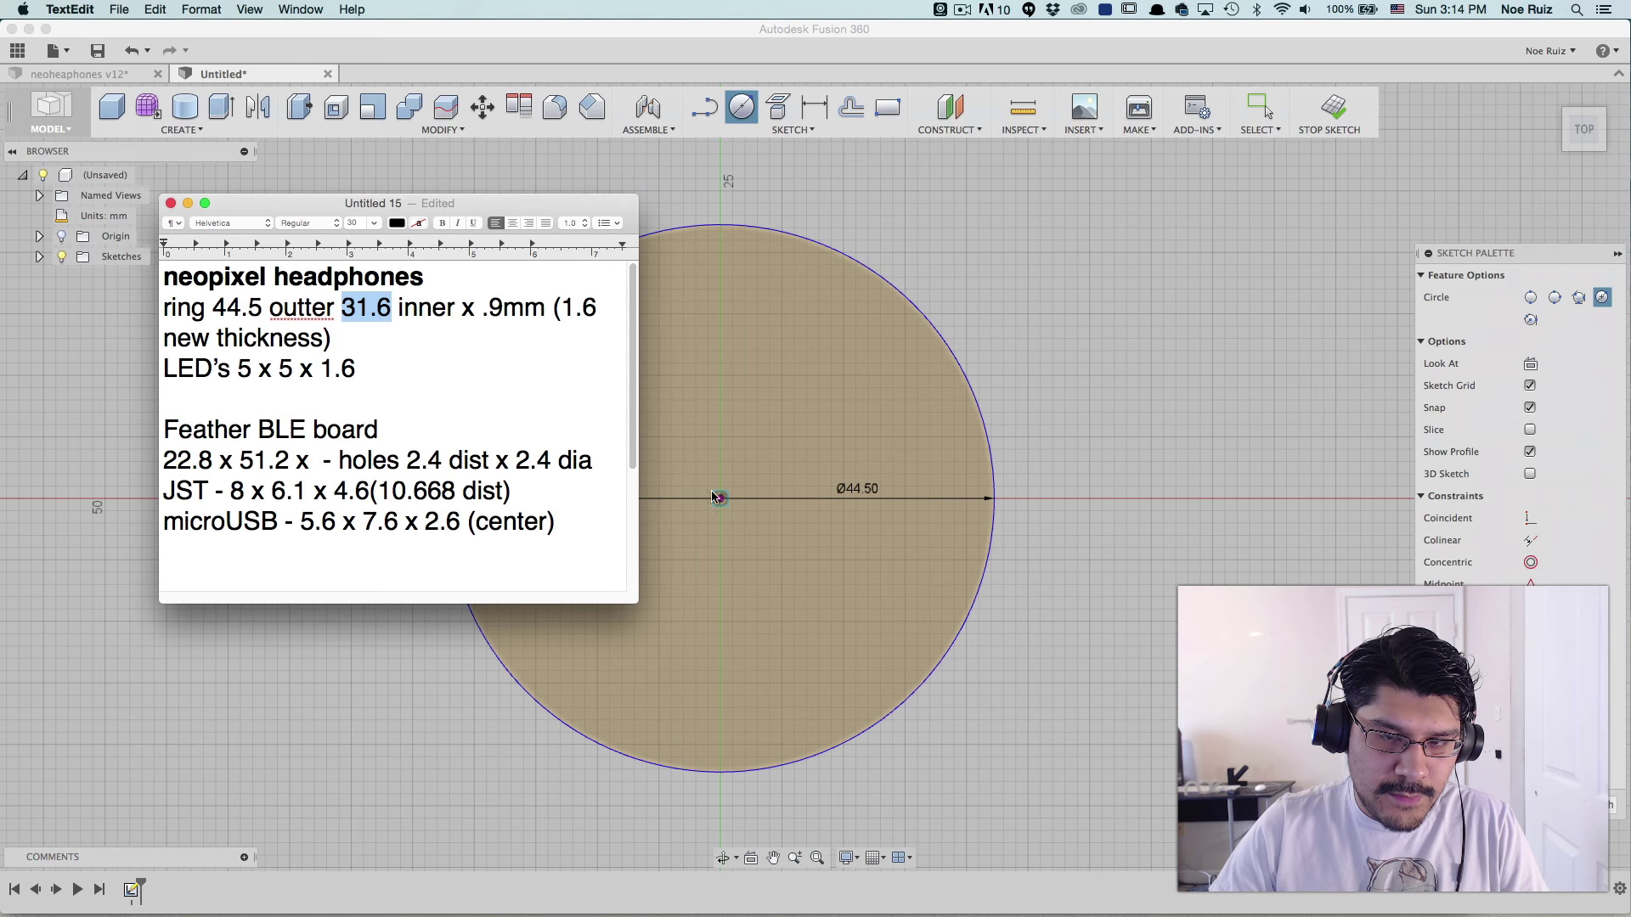
- Sketch a concentric 31.6 mm diameter circle at the origin and reposition the diameter dimensions so they read clearly
left_click(722, 498)
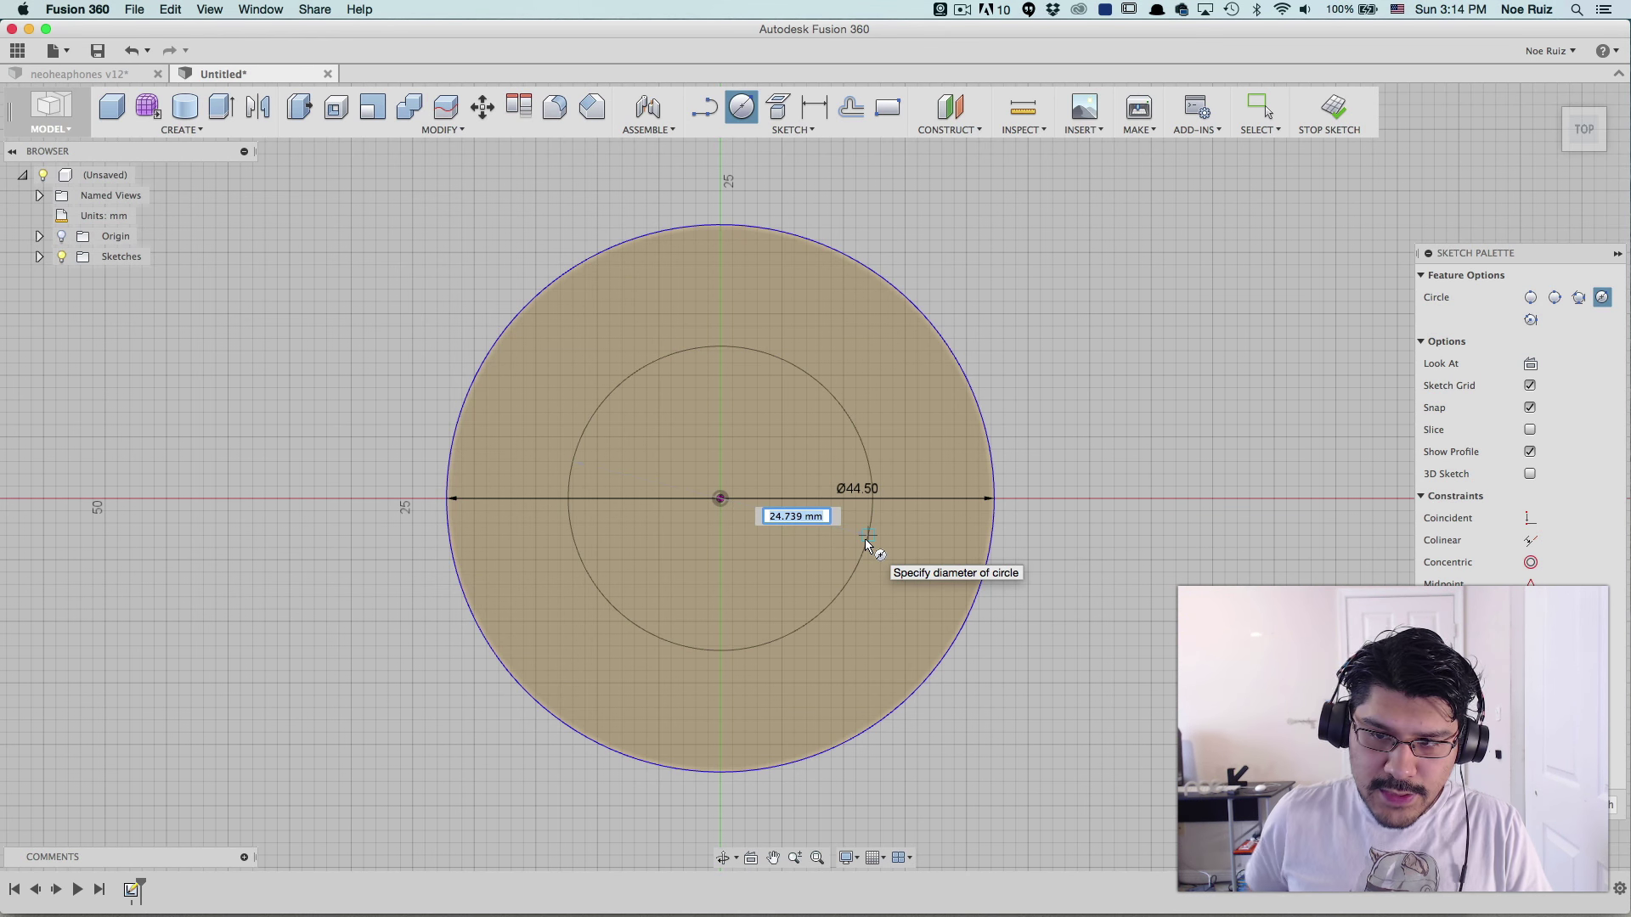
key("super+v")
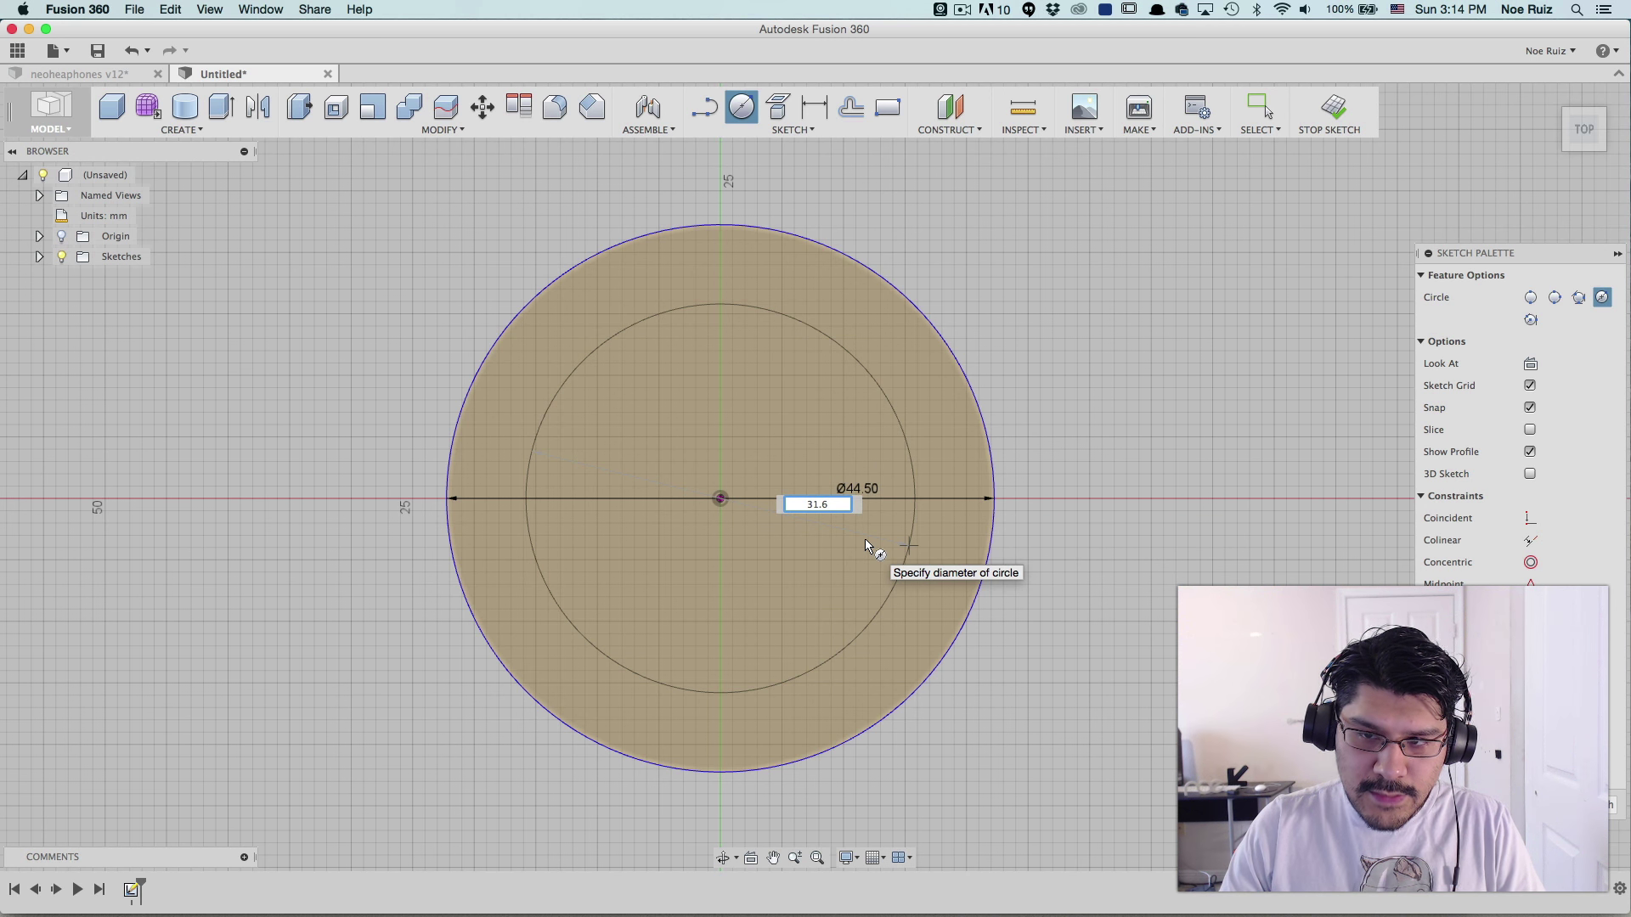
key("Return")
key("Escape")
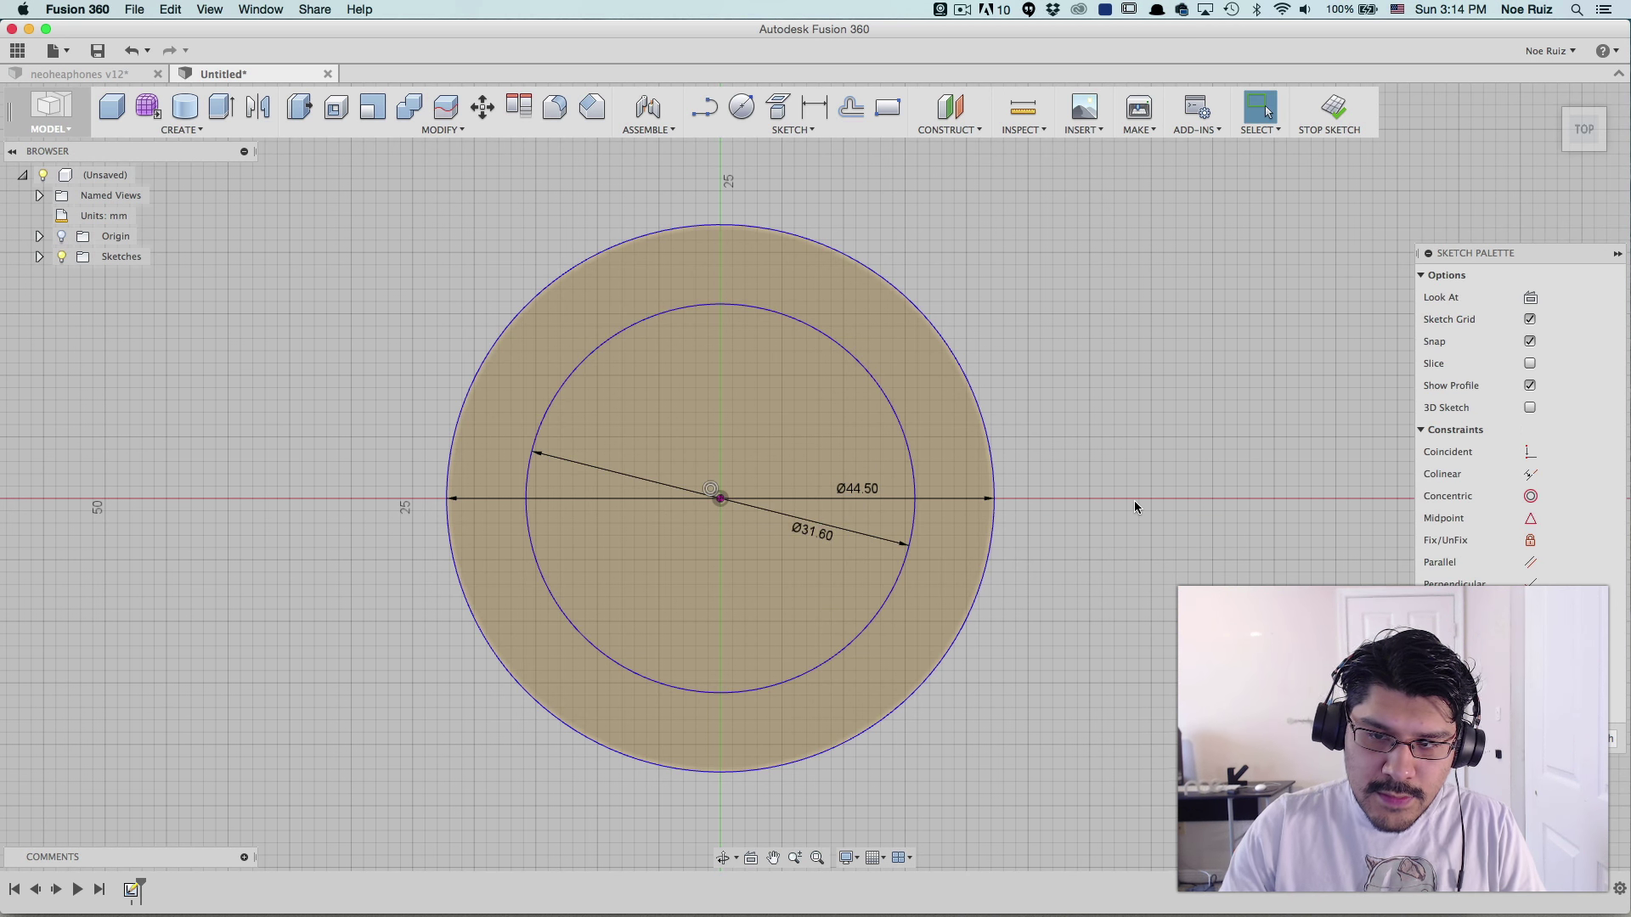
mouse_move(812, 533)
left_mouse_down()
mouse_move(852, 439)
mouse_move(863, 512)
left_mouse_up()
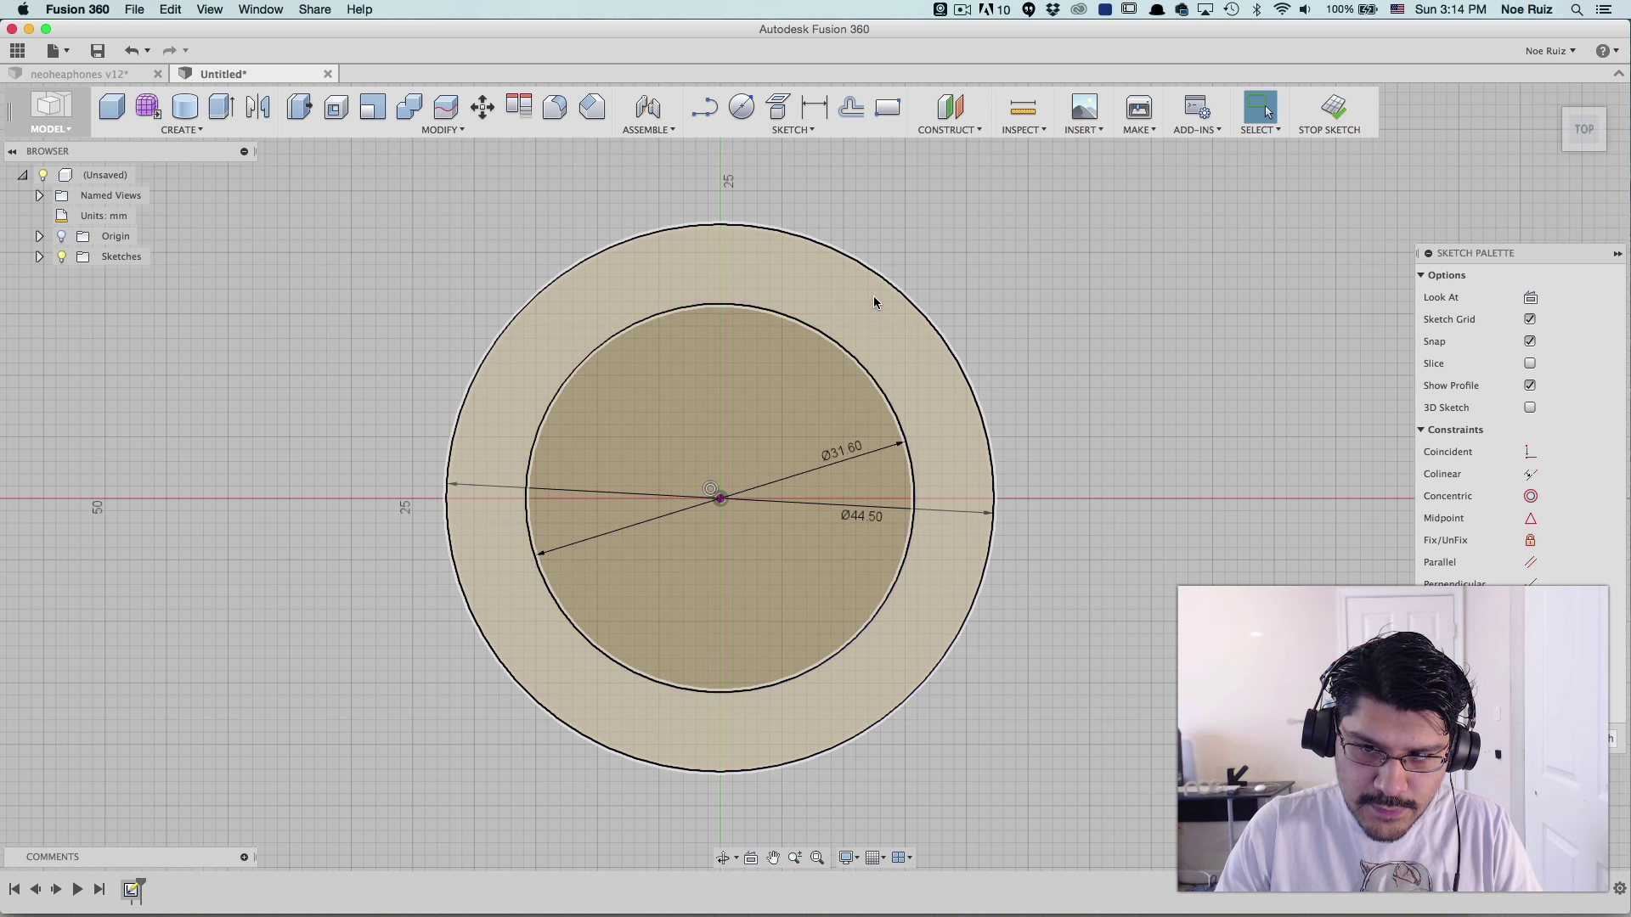
scroll(850, 279, "up", 4)
scroll(845, 279, "down", 6)
middle_click_drag(779, 371, 773, 380)
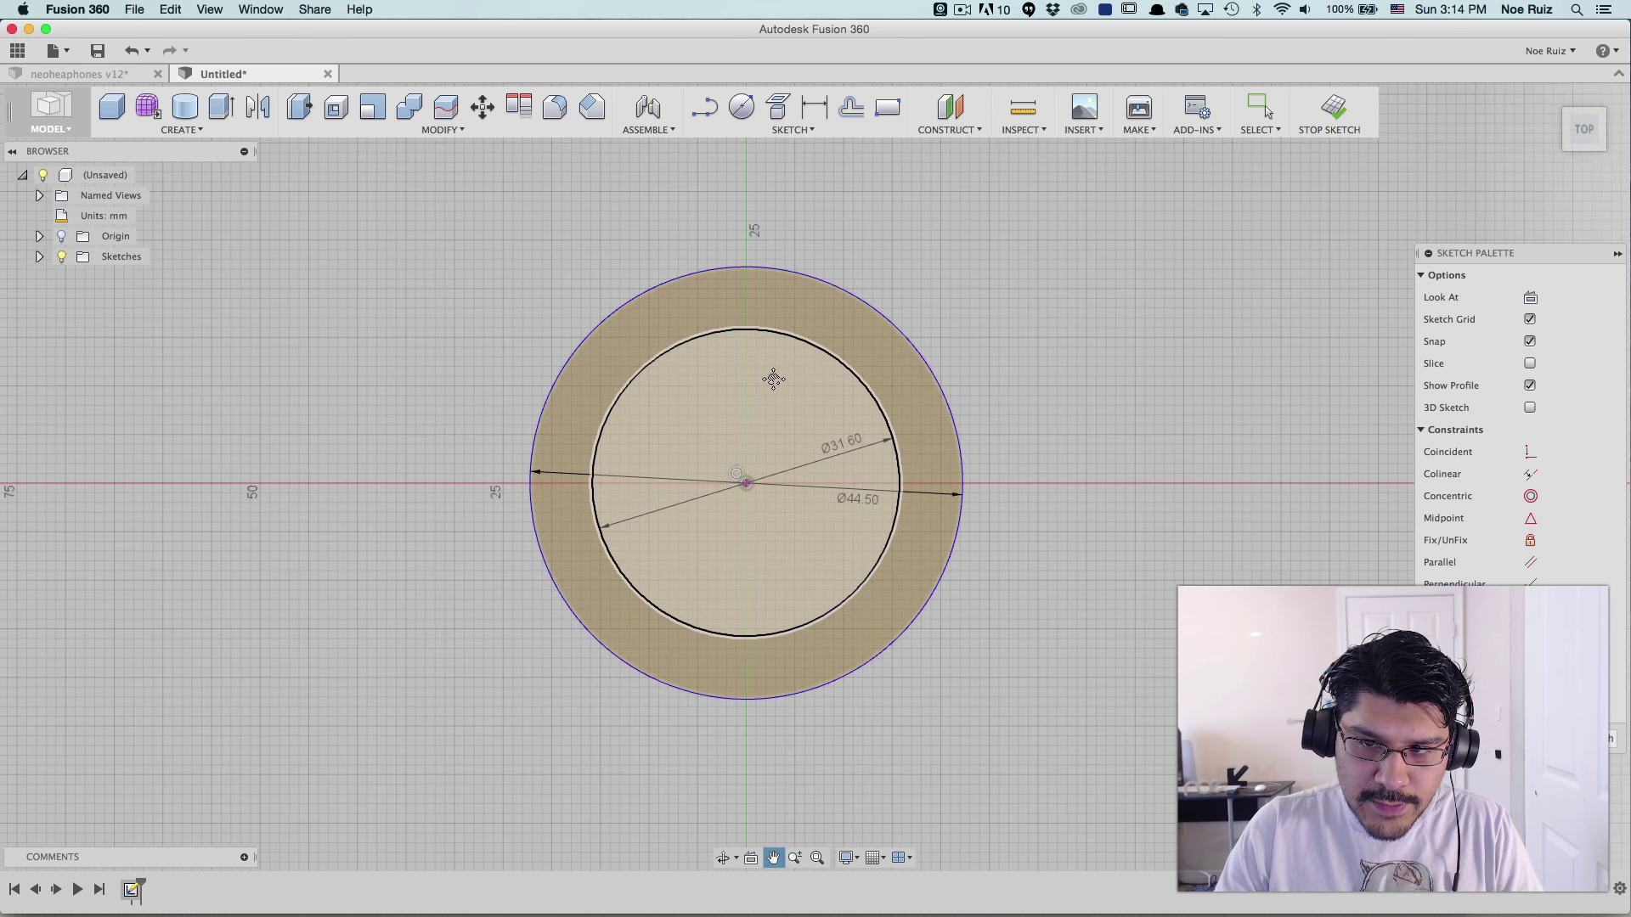
scroll(770, 326, "up", 3)
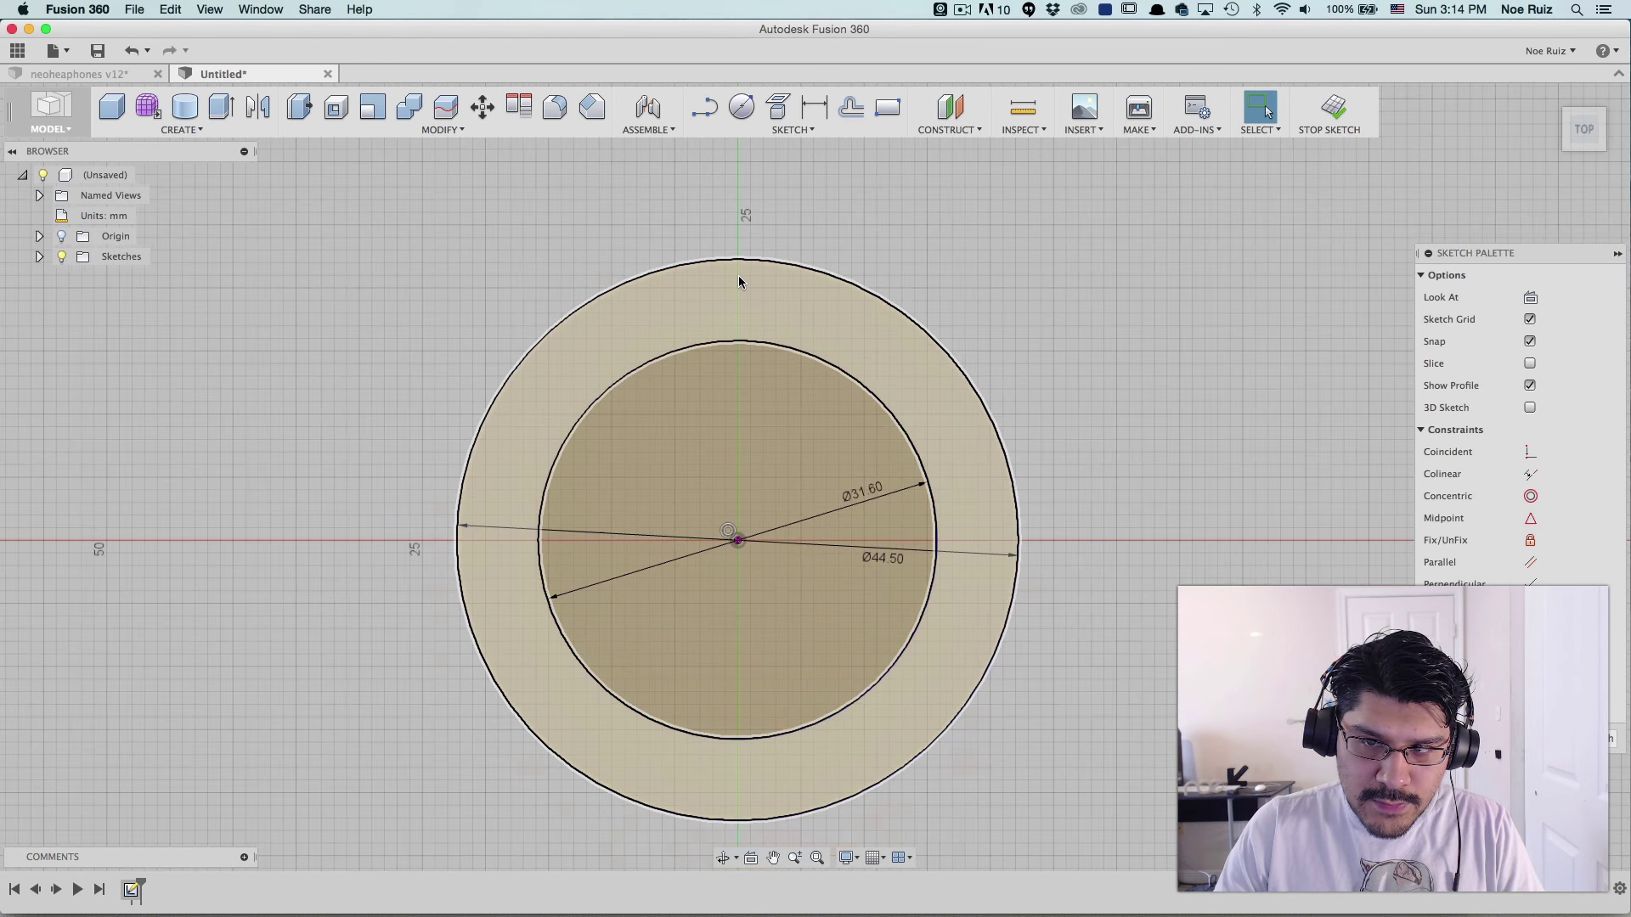
scroll(739, 282, "down", 2)
left_click(738, 275)
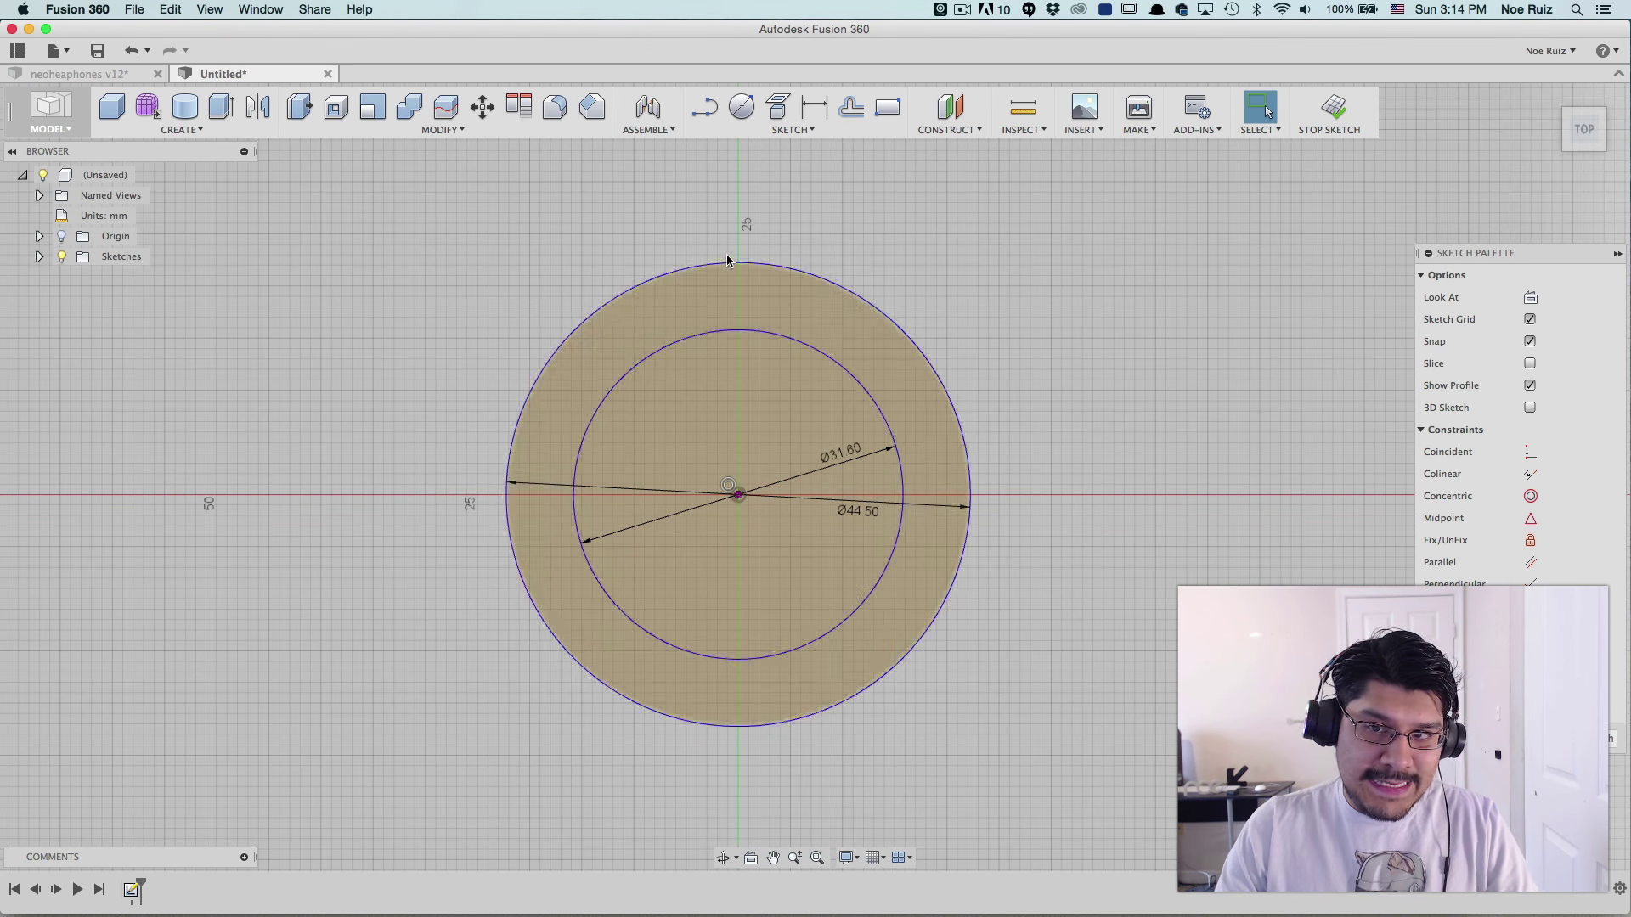
left_click(666, 250)
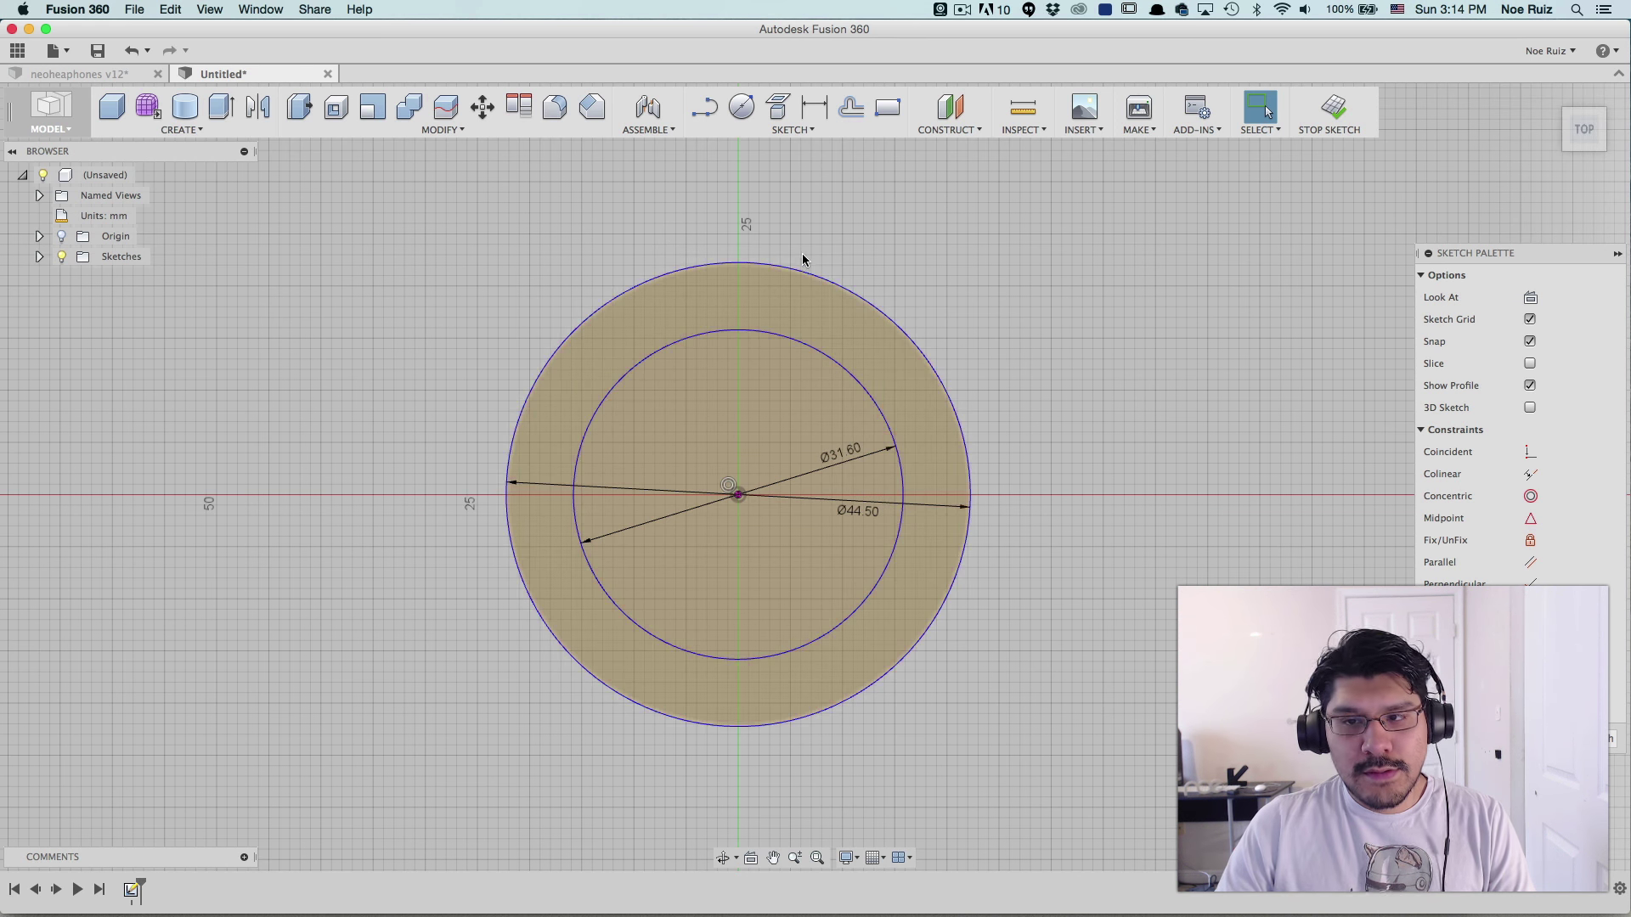
scroll(756, 272, "up", 3)
scroll(722, 334, "down", 3)
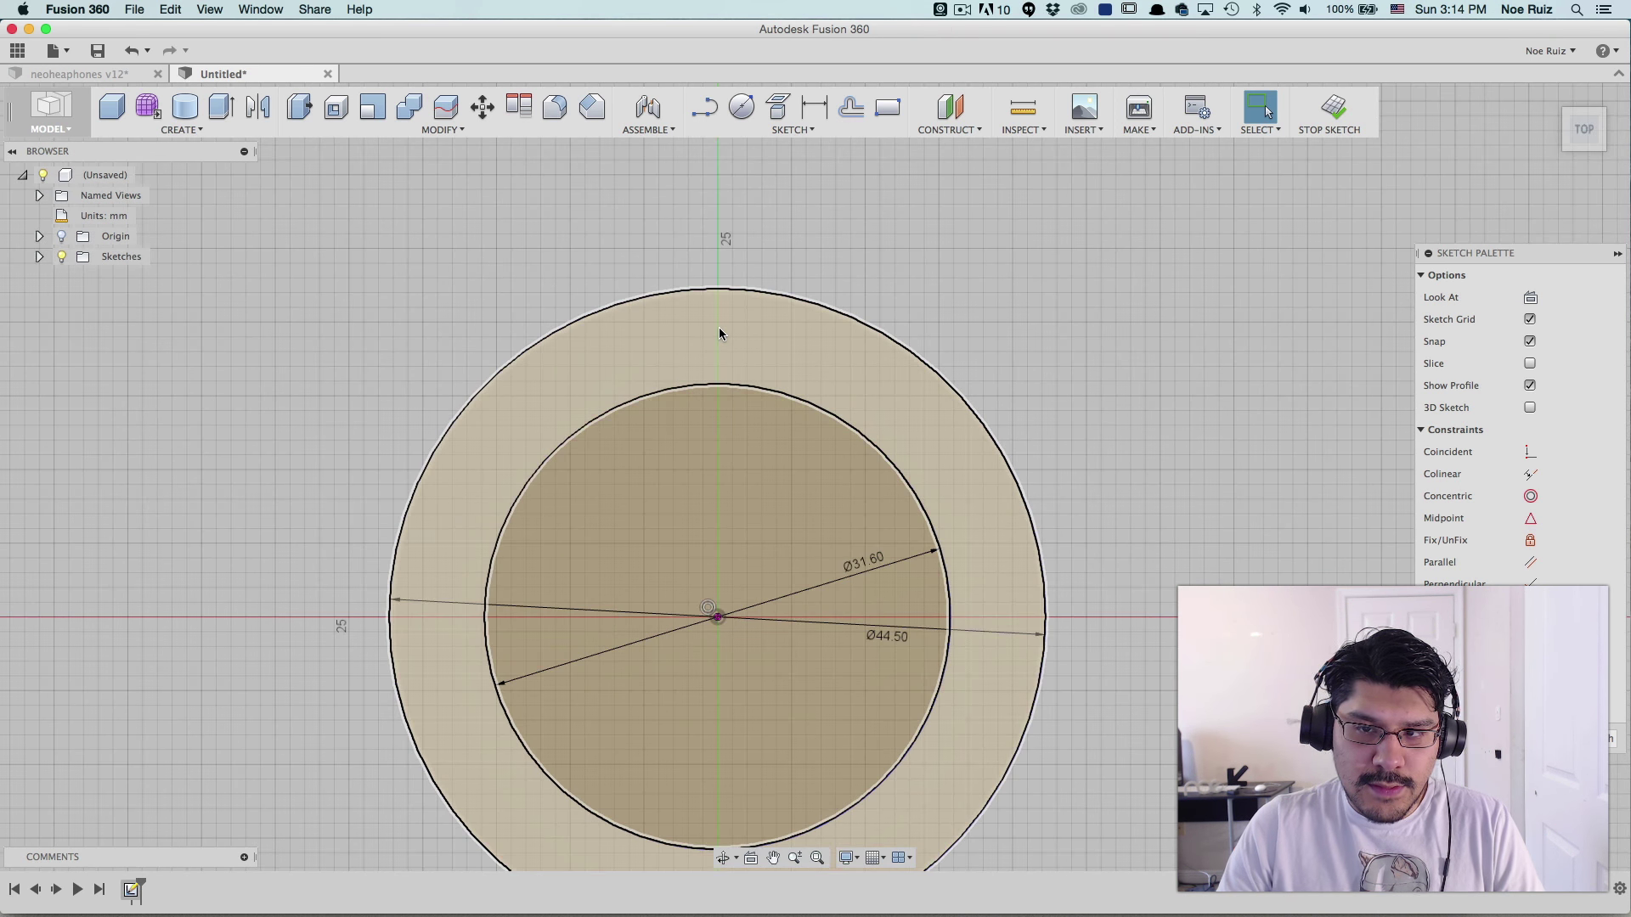
- Look up the LED's length and width in the TextEdit notes and return to Fusion 360
key("super+Tab")
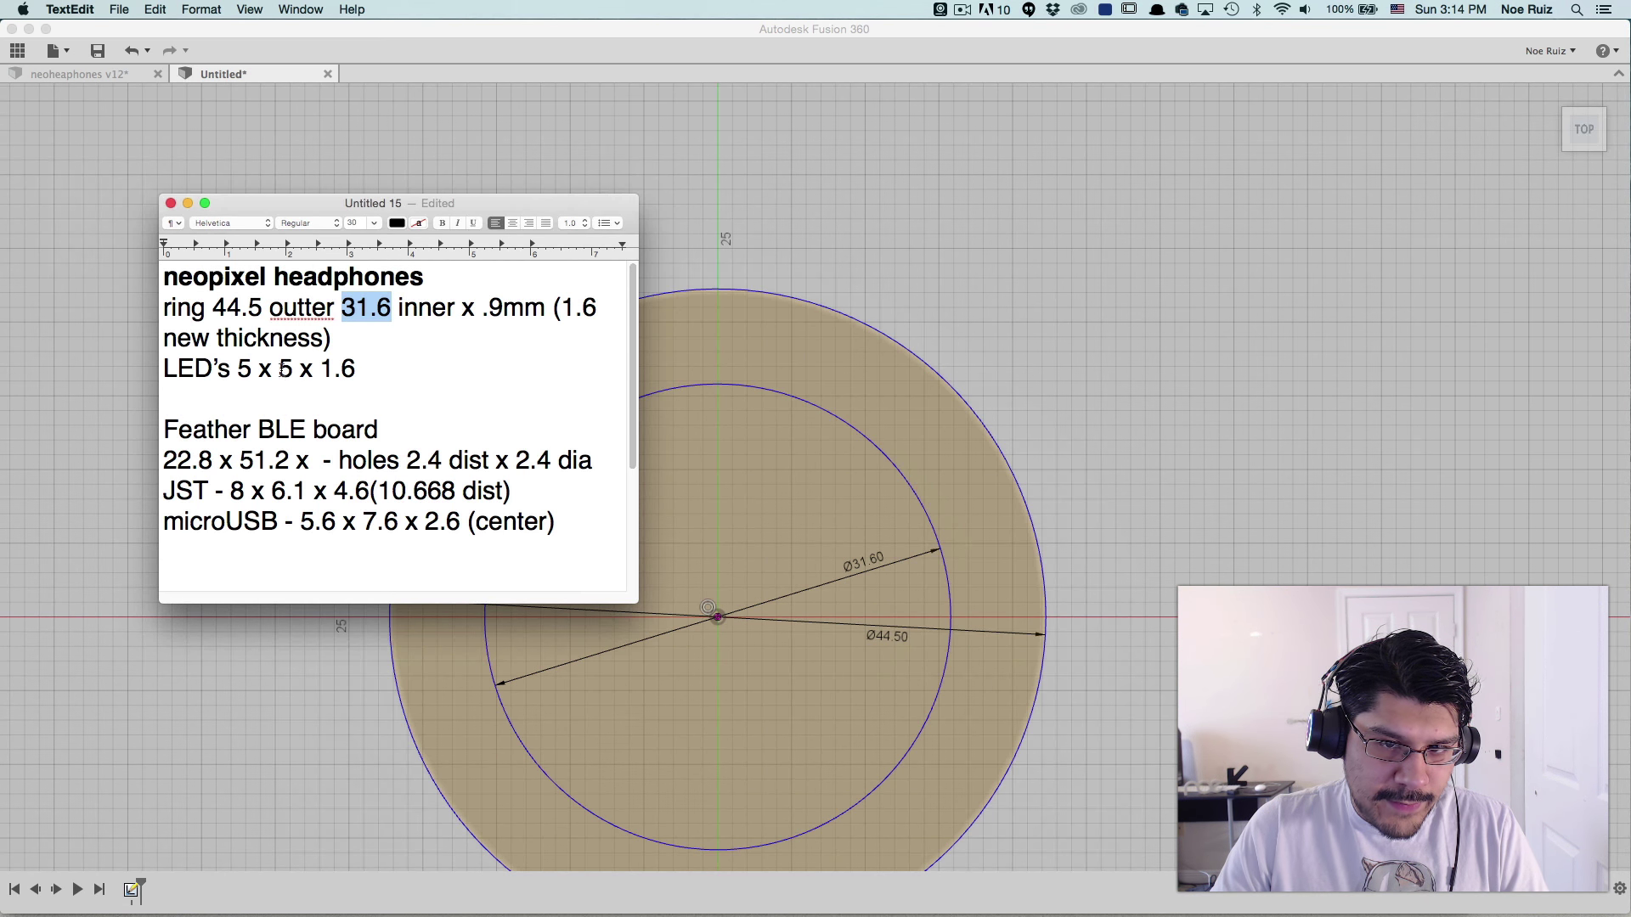
left_click_drag(293, 368, 236, 368)
key("super+Tab")
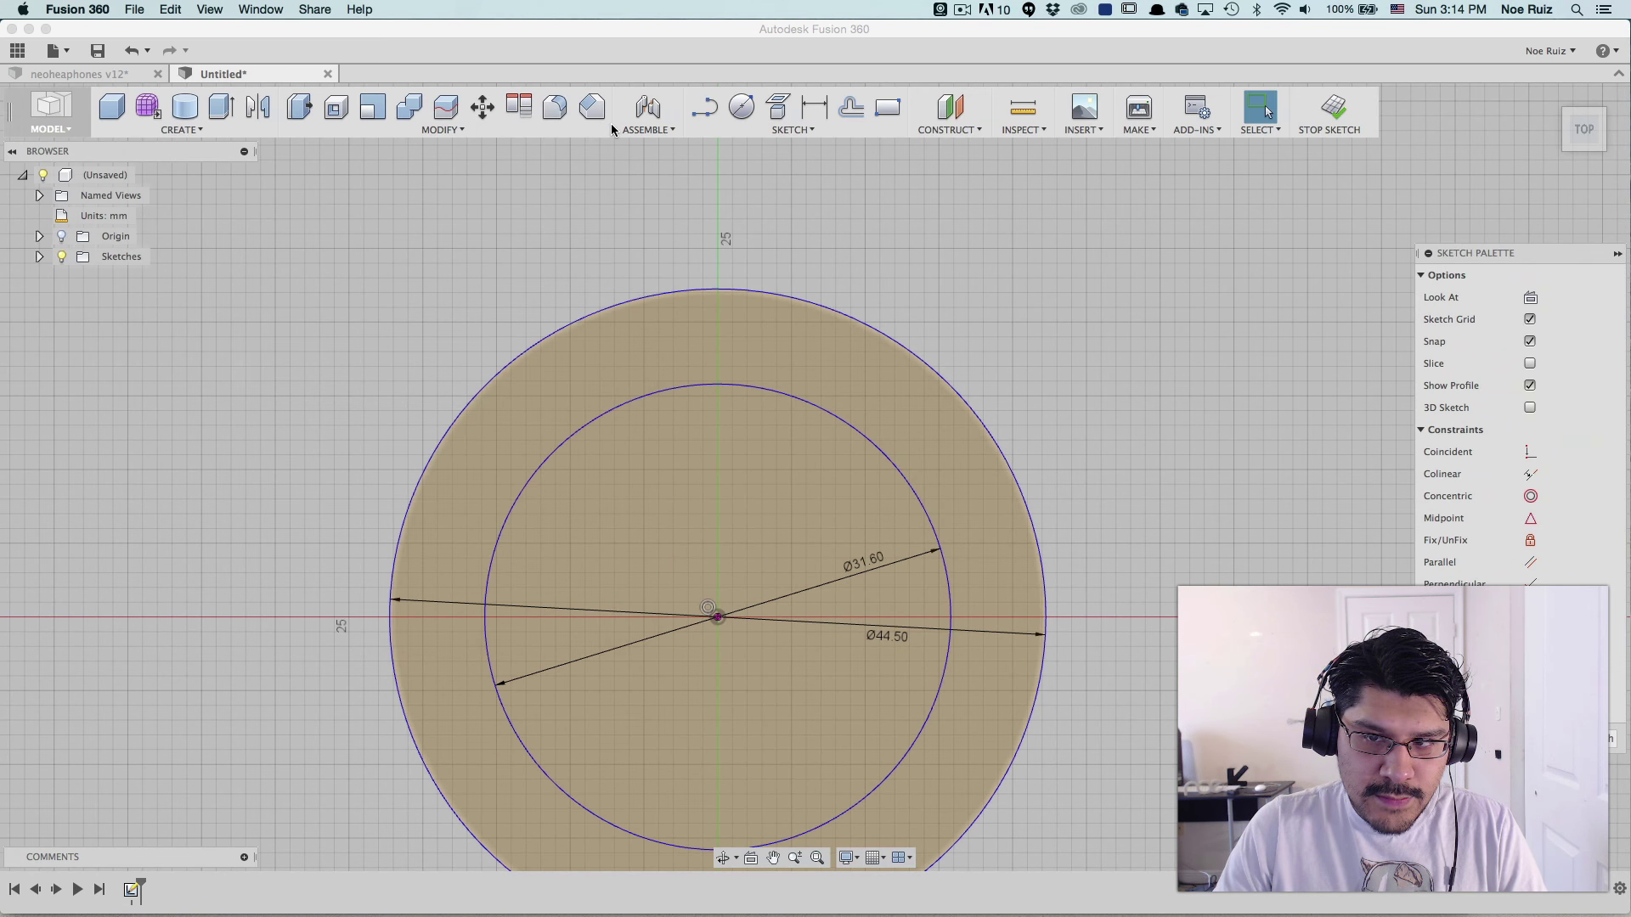
- Sketch a 5 x 5 mm center rectangle on the vertical axis, between the inner and outer circles at the ring's upper part
scroll(1018, 173, "up", 2)
scroll(909, 746, "down", 1)
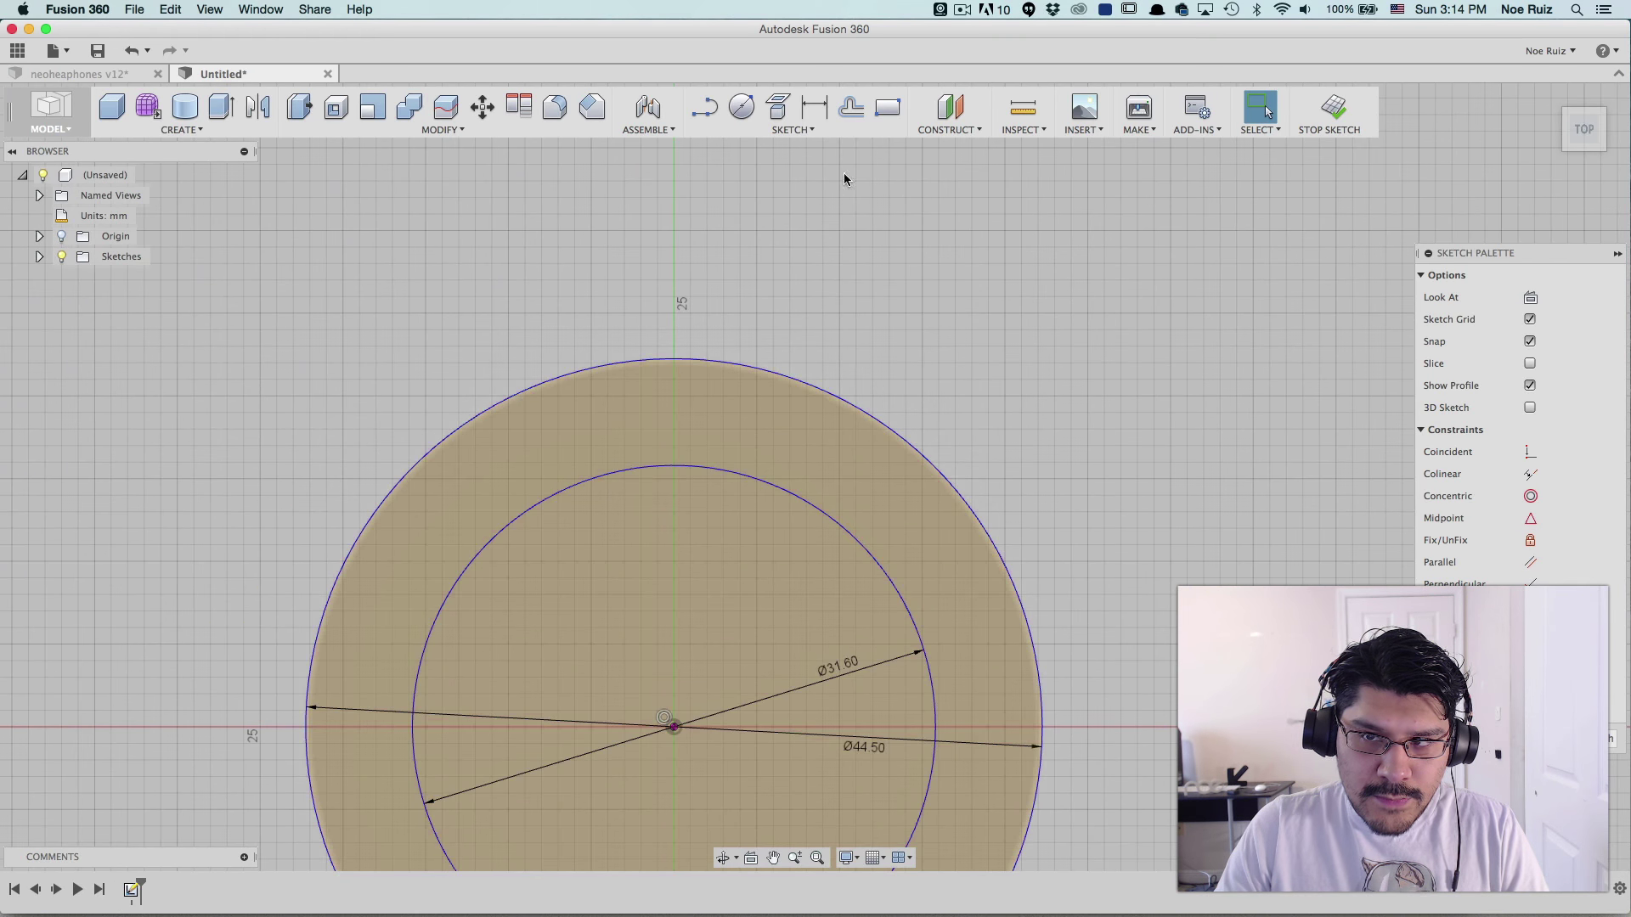
left_click(794, 127)
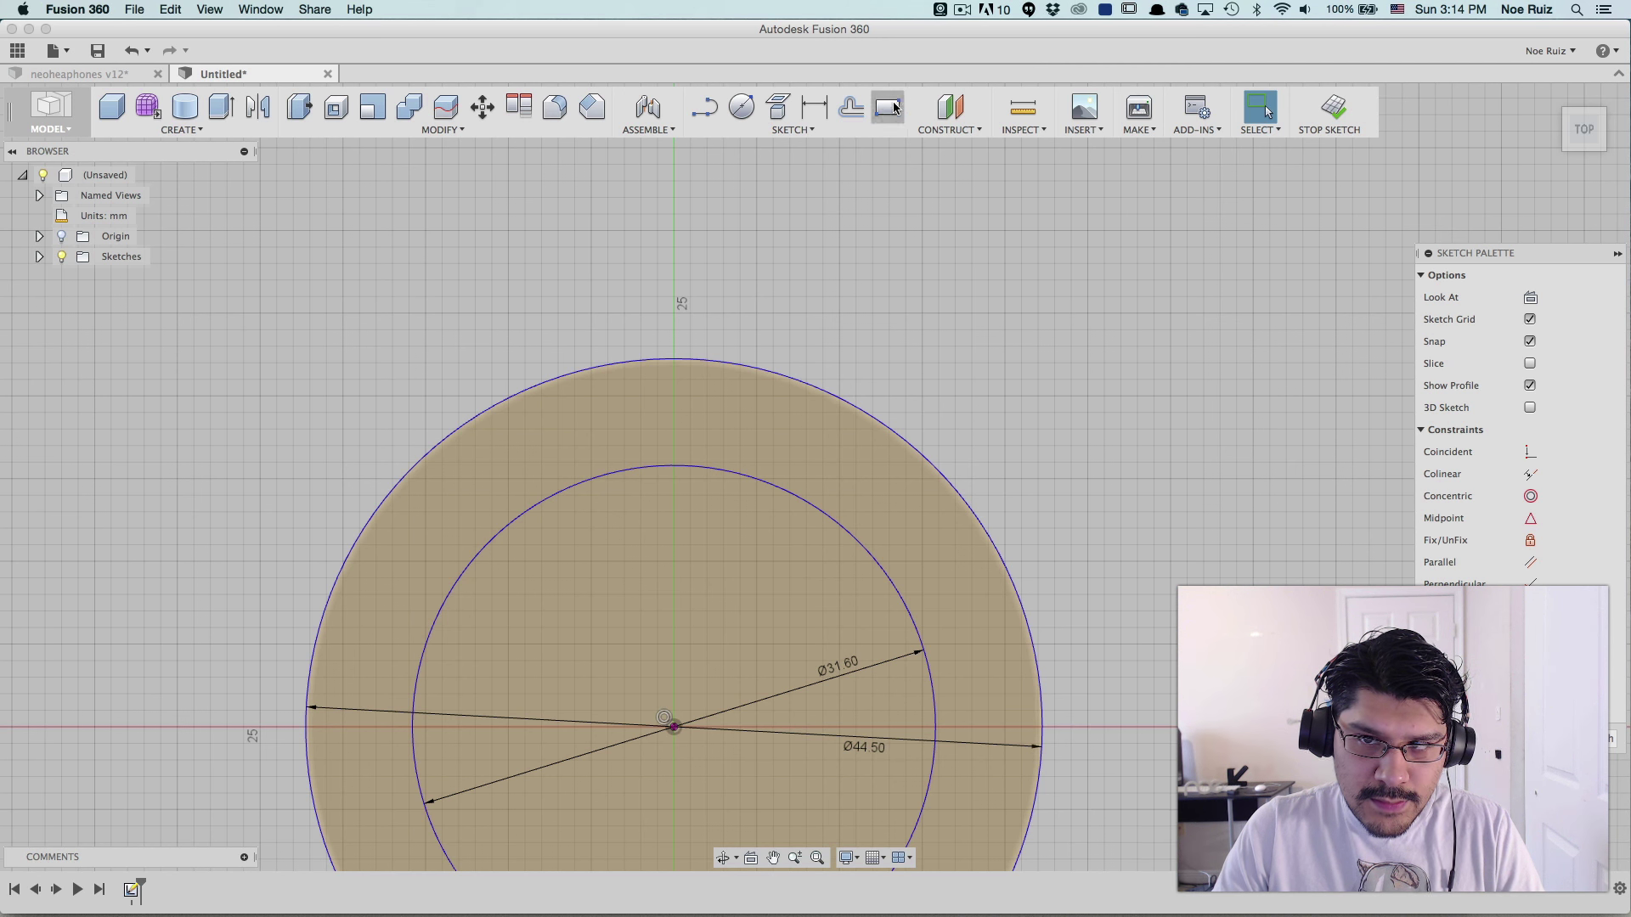
left_click(814, 129)
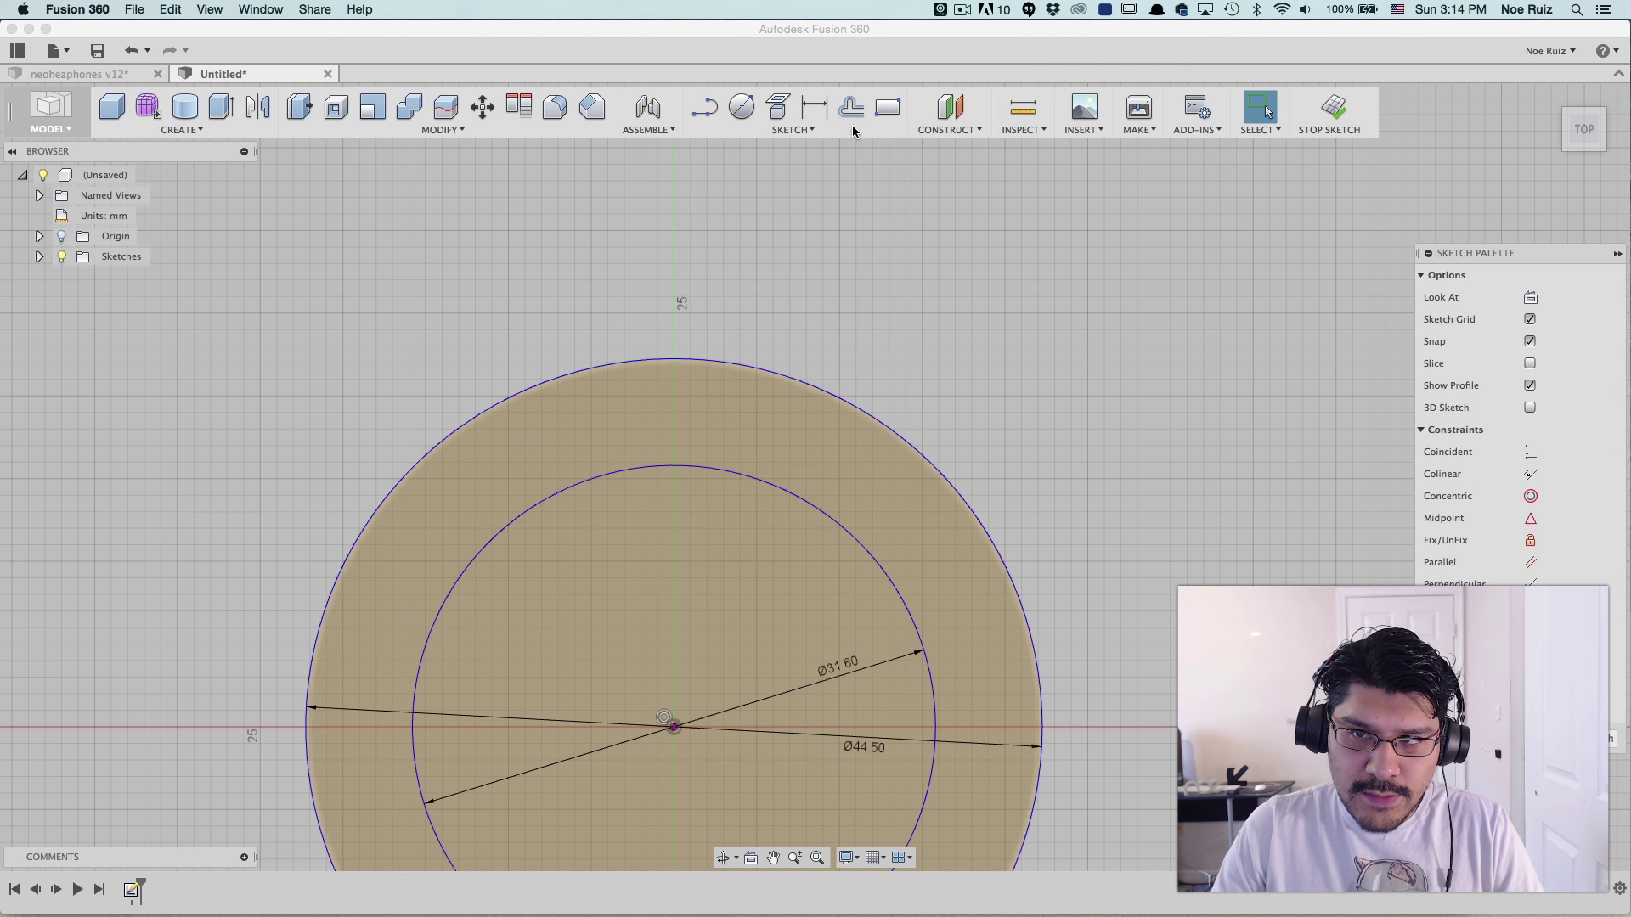
key("r")
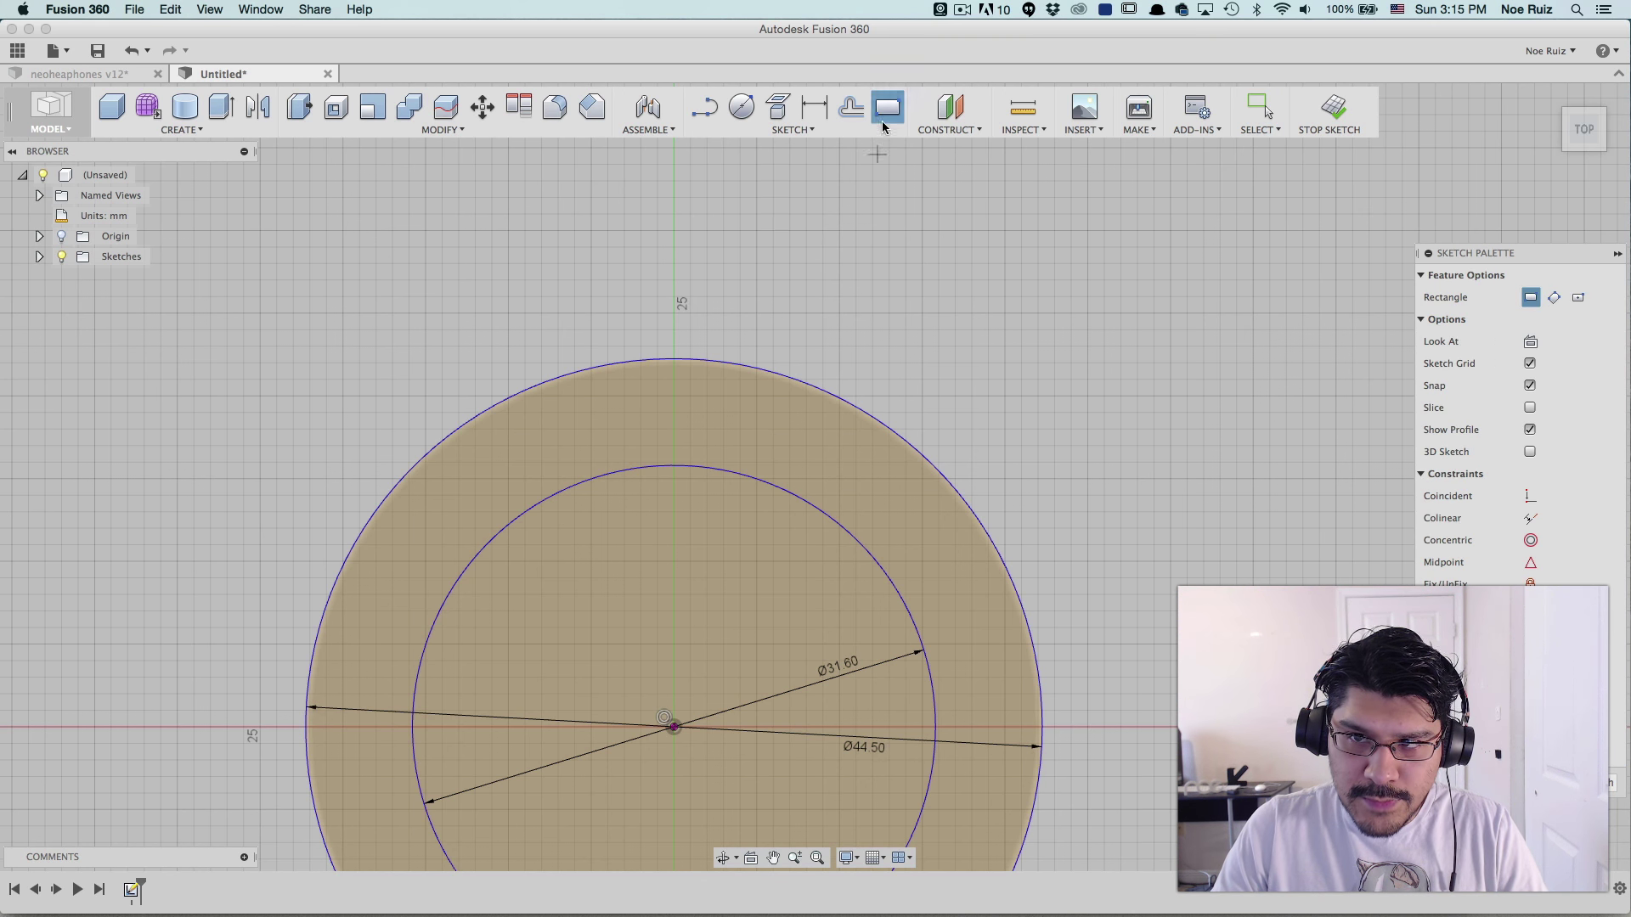
left_click(1577, 300)
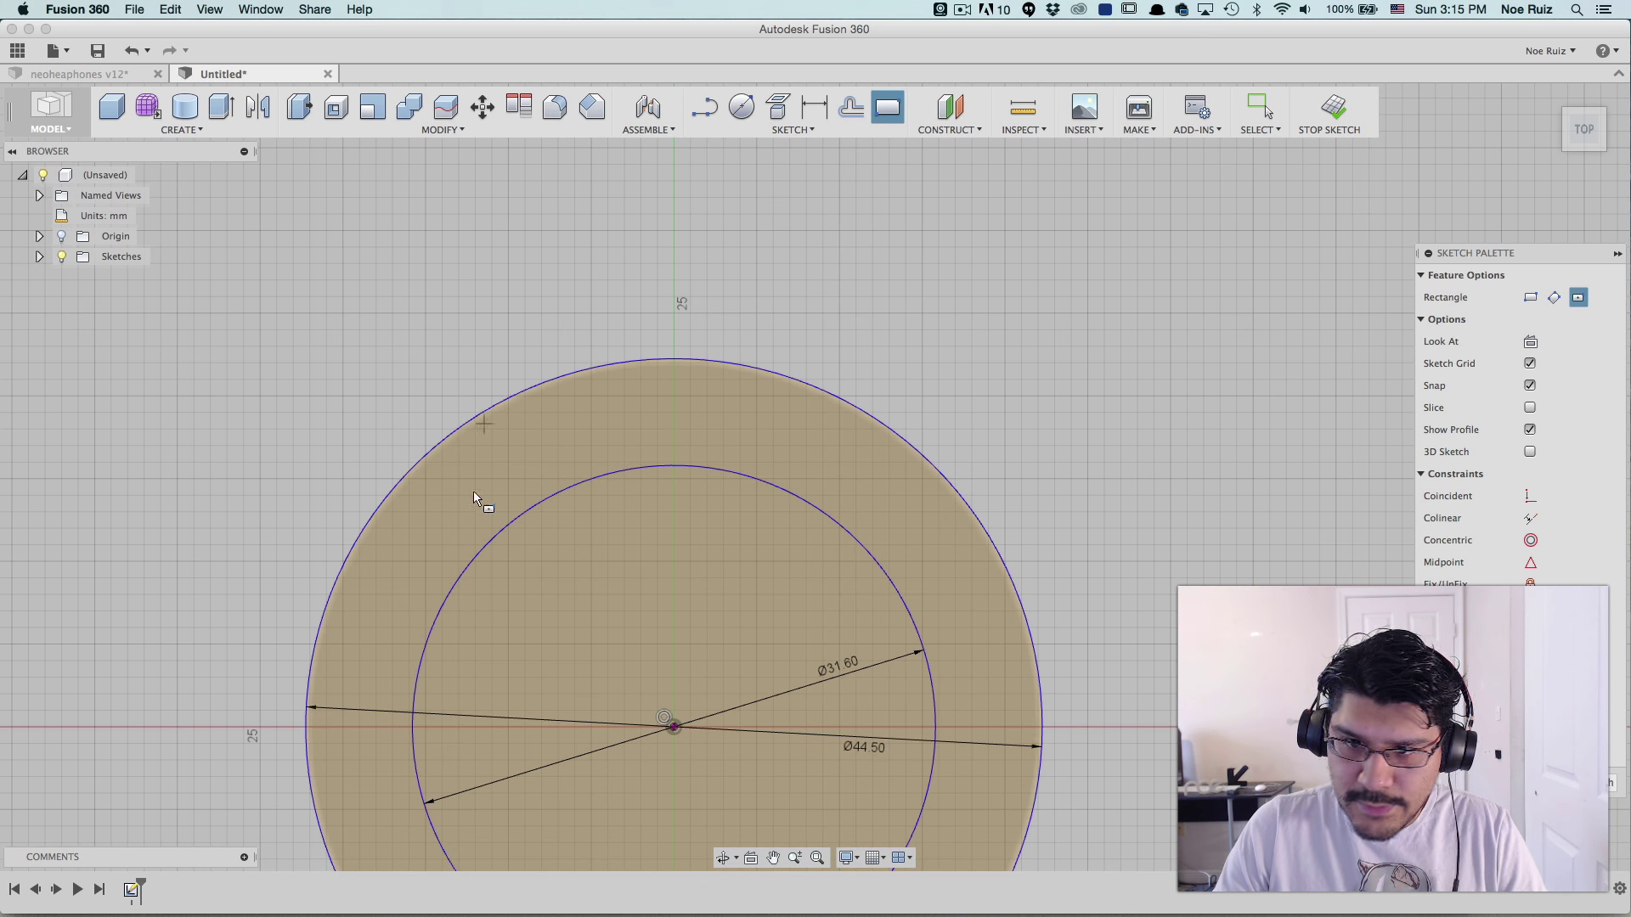
scroll(672, 397, "up", 3)
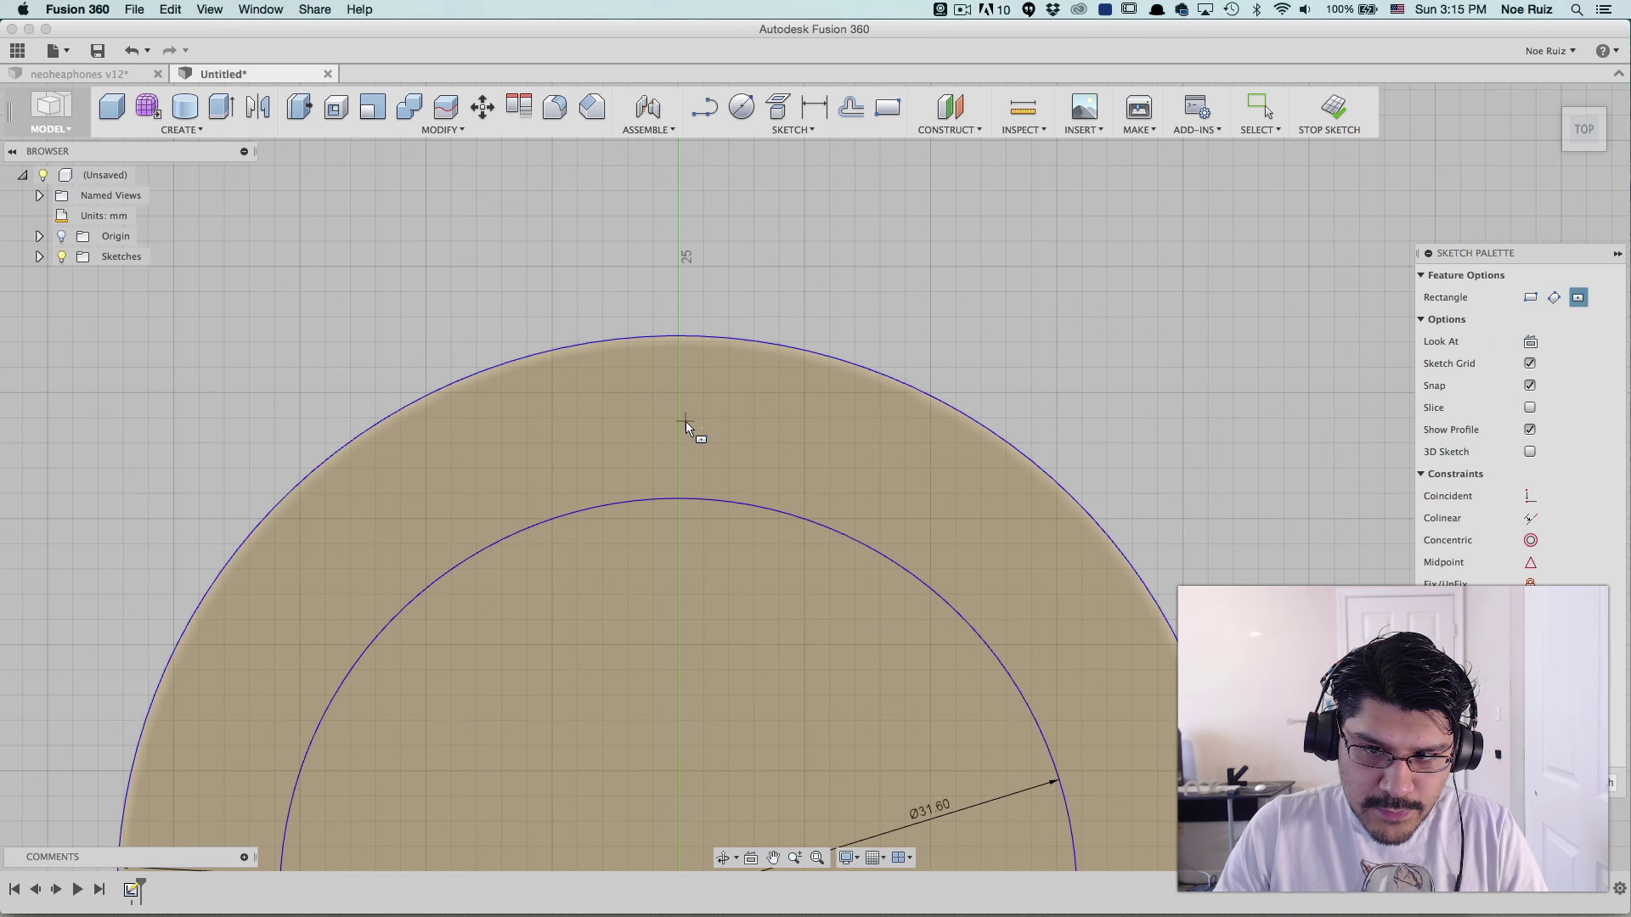
scroll(680, 420, "up", 1)
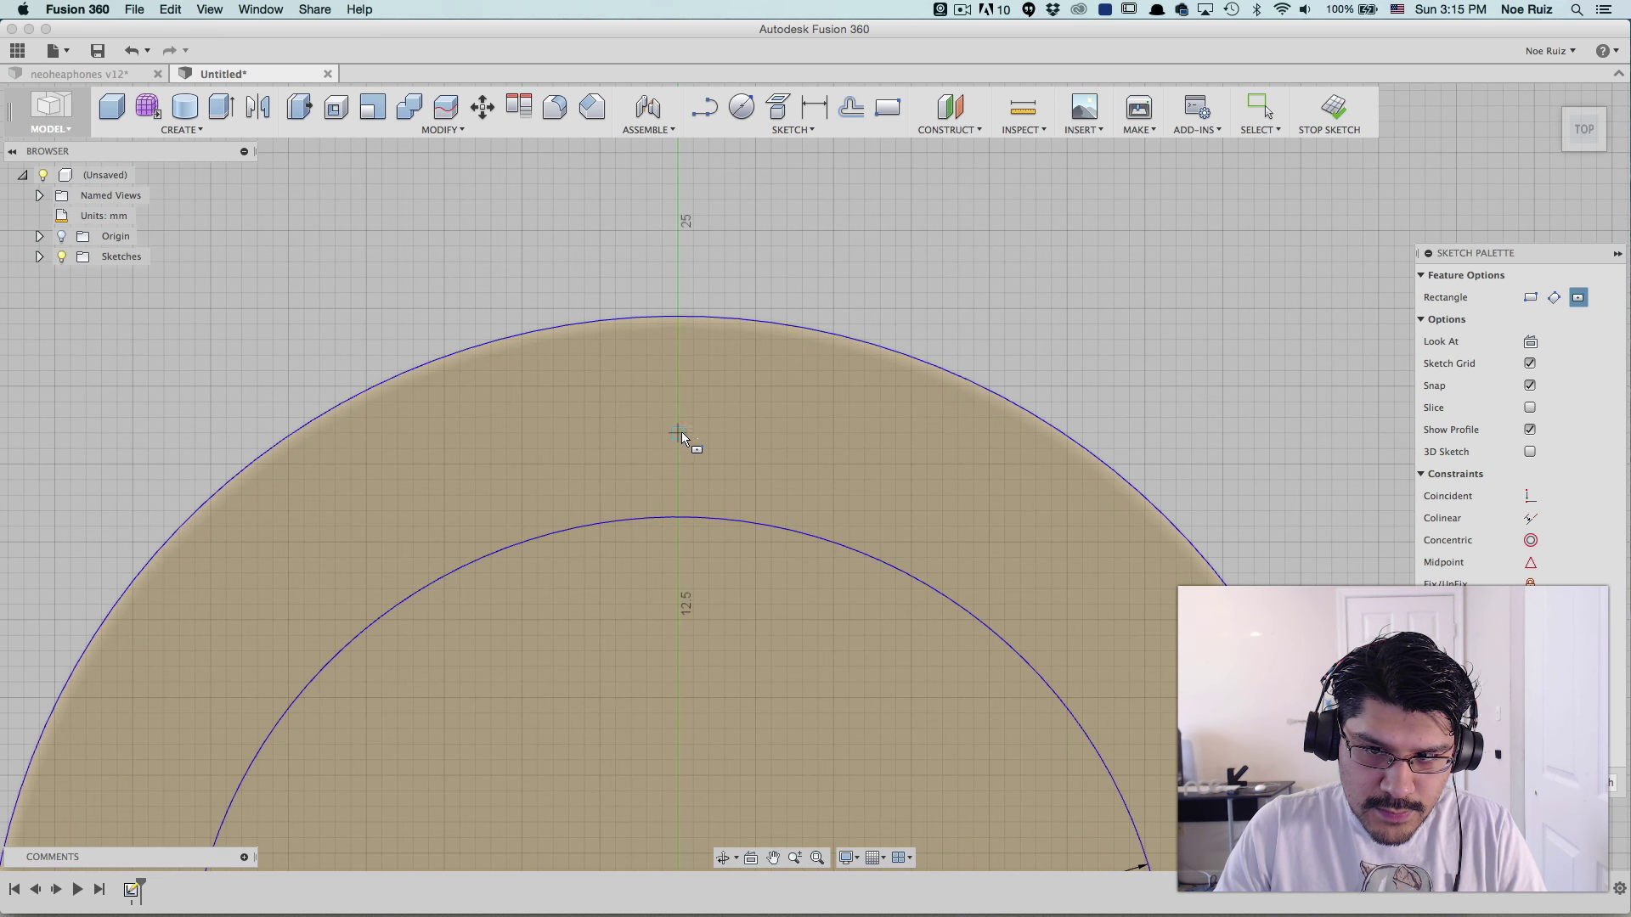
left_click(678, 433)
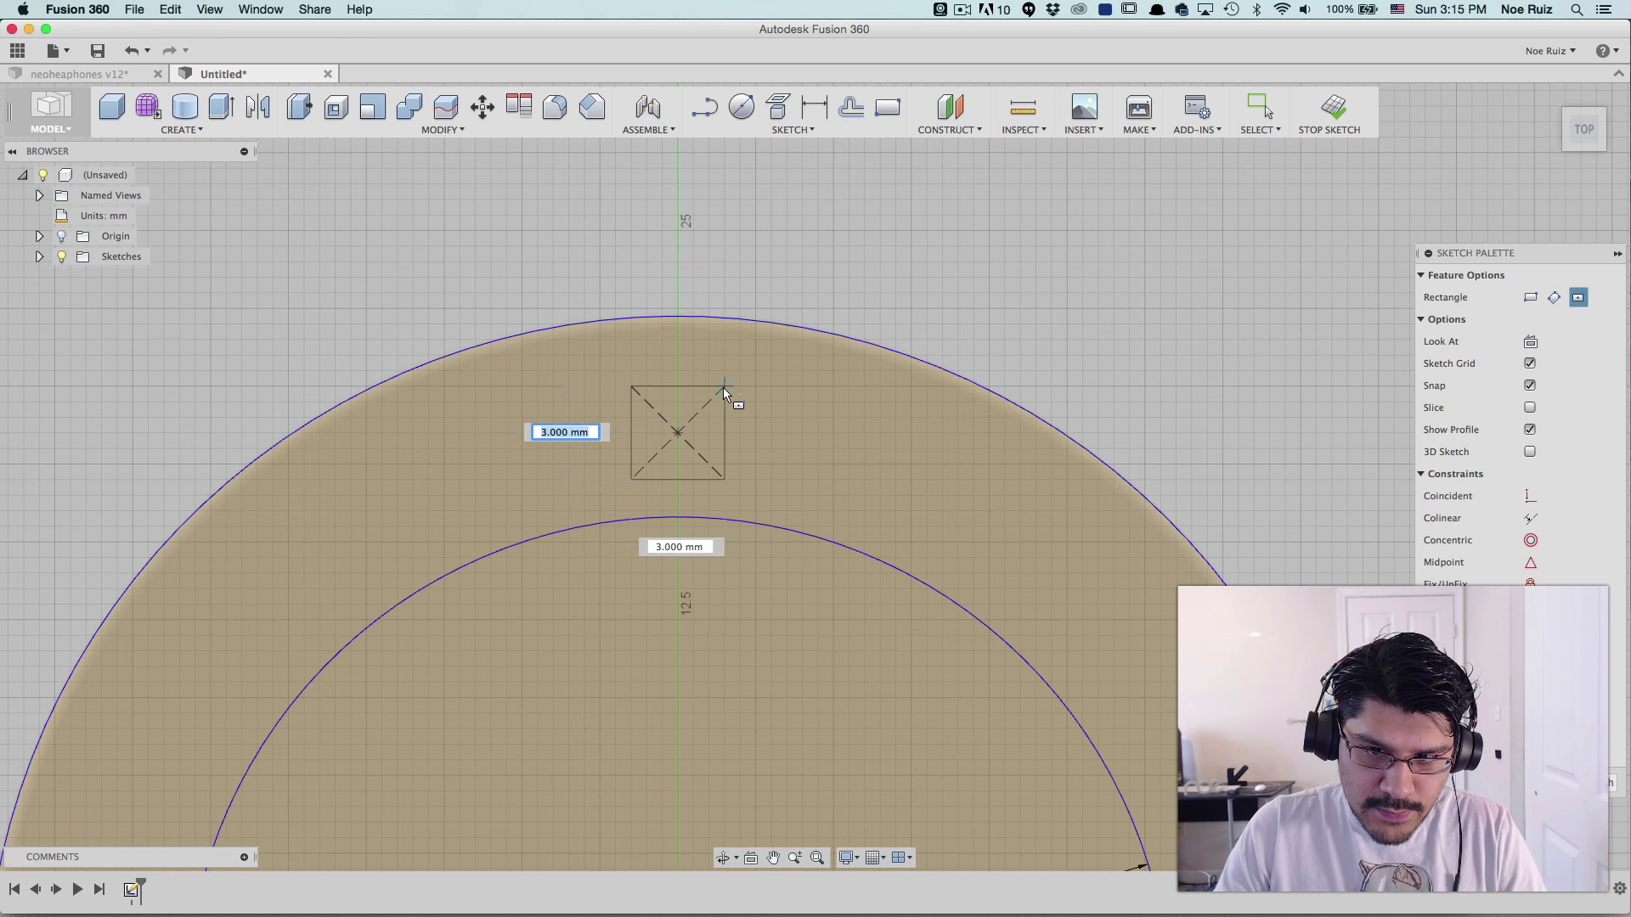
type("5")
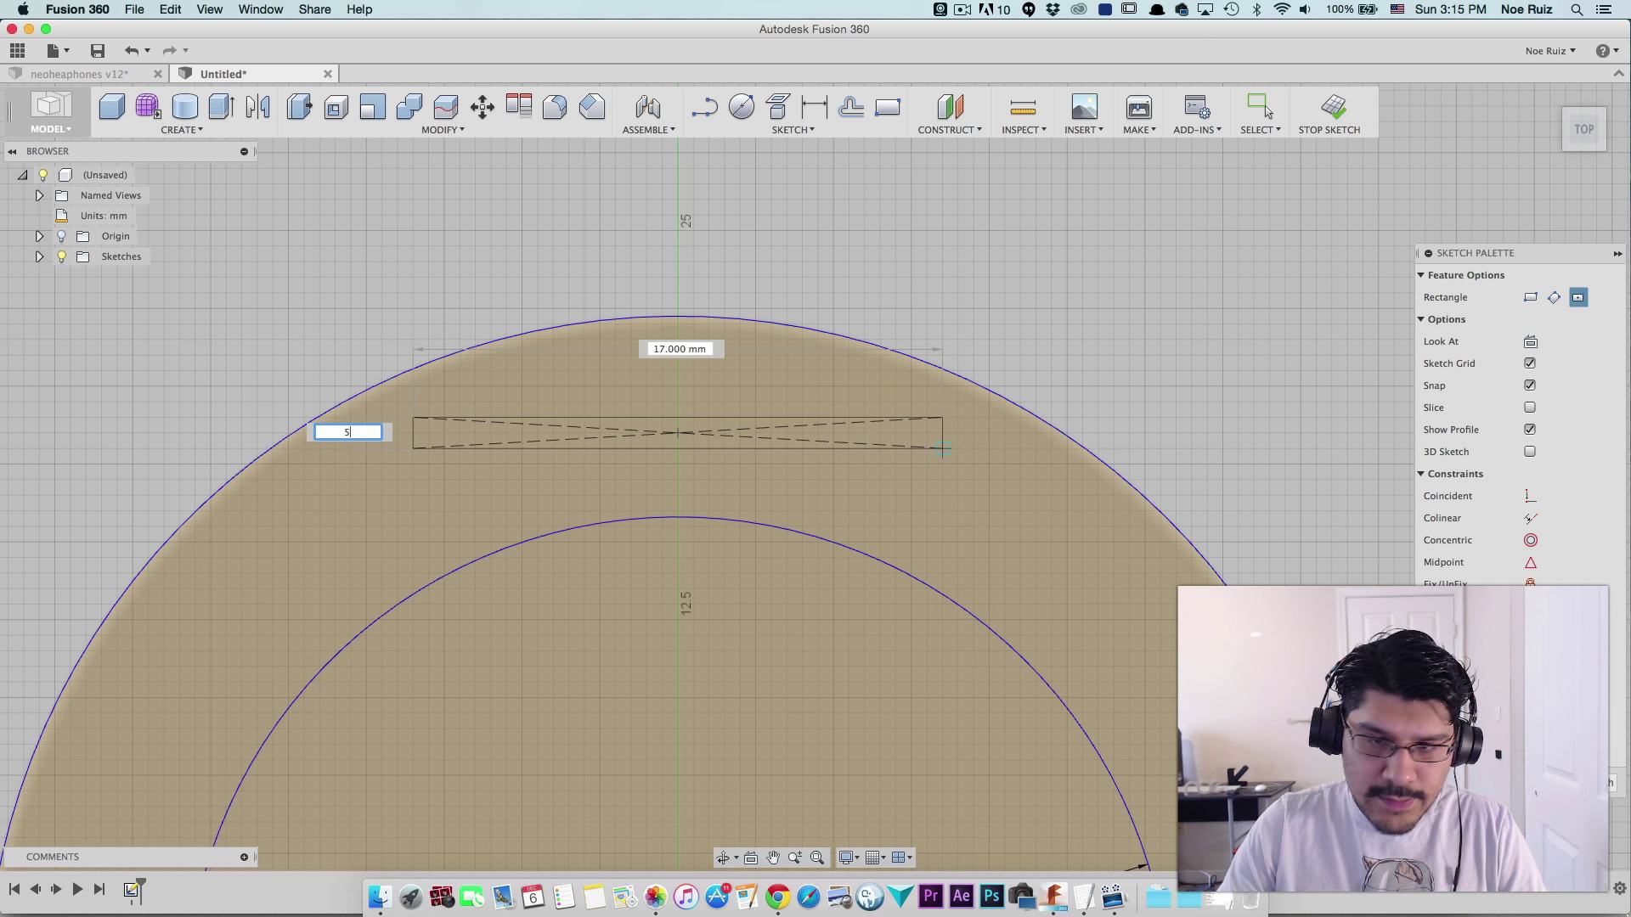
key("Tab")
type("5")
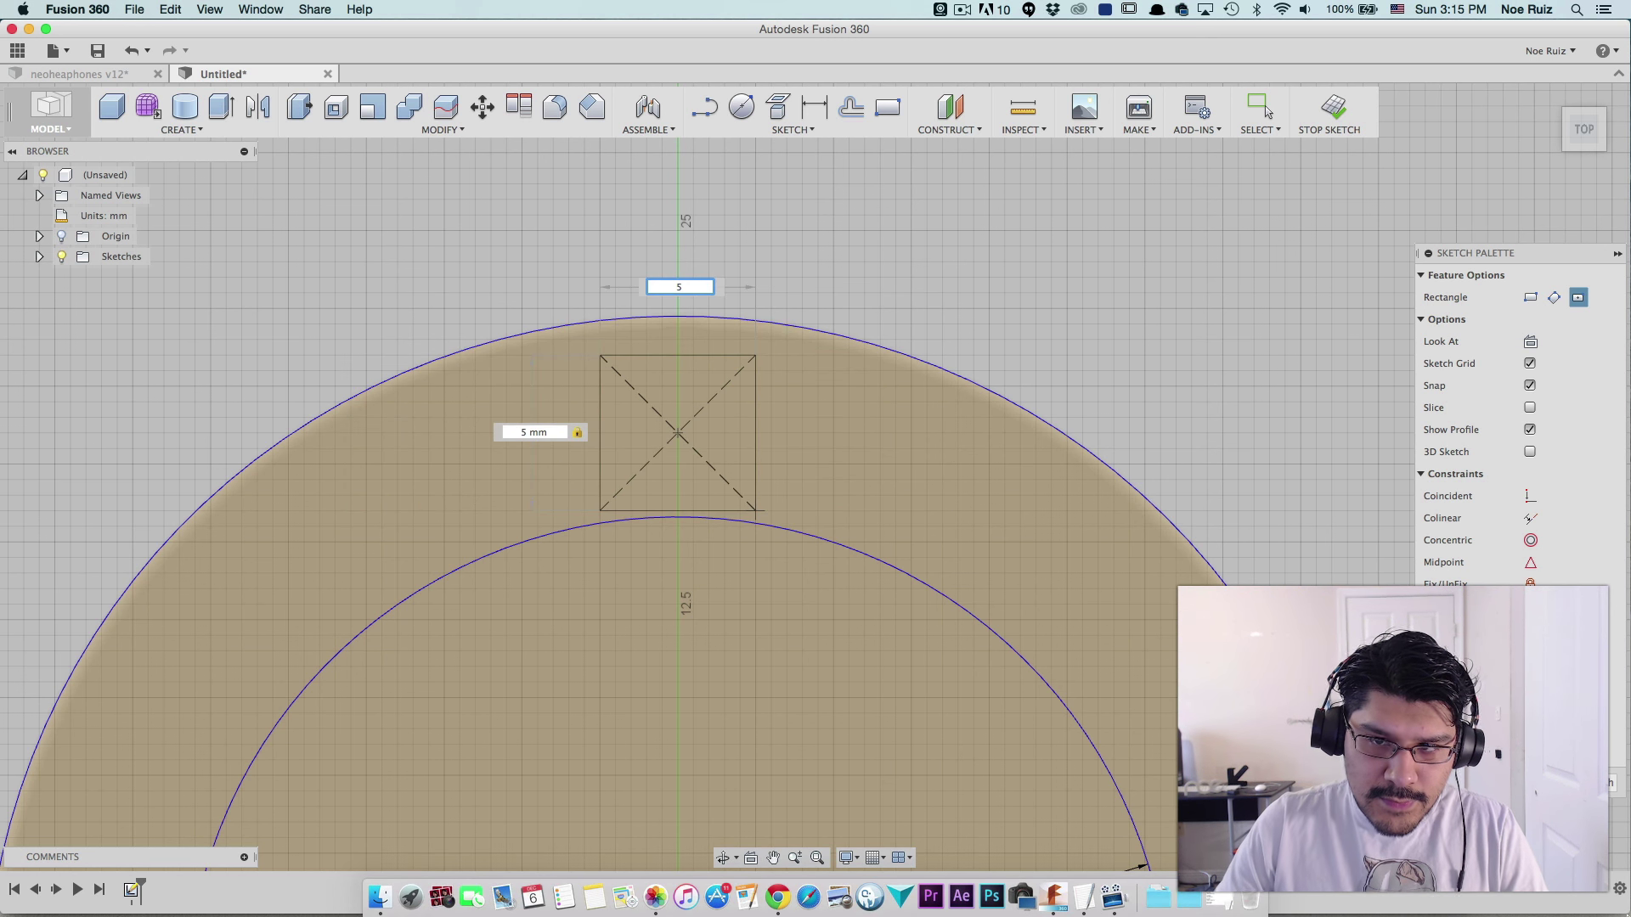
key("Tab")
key("Tab")
key("Return")
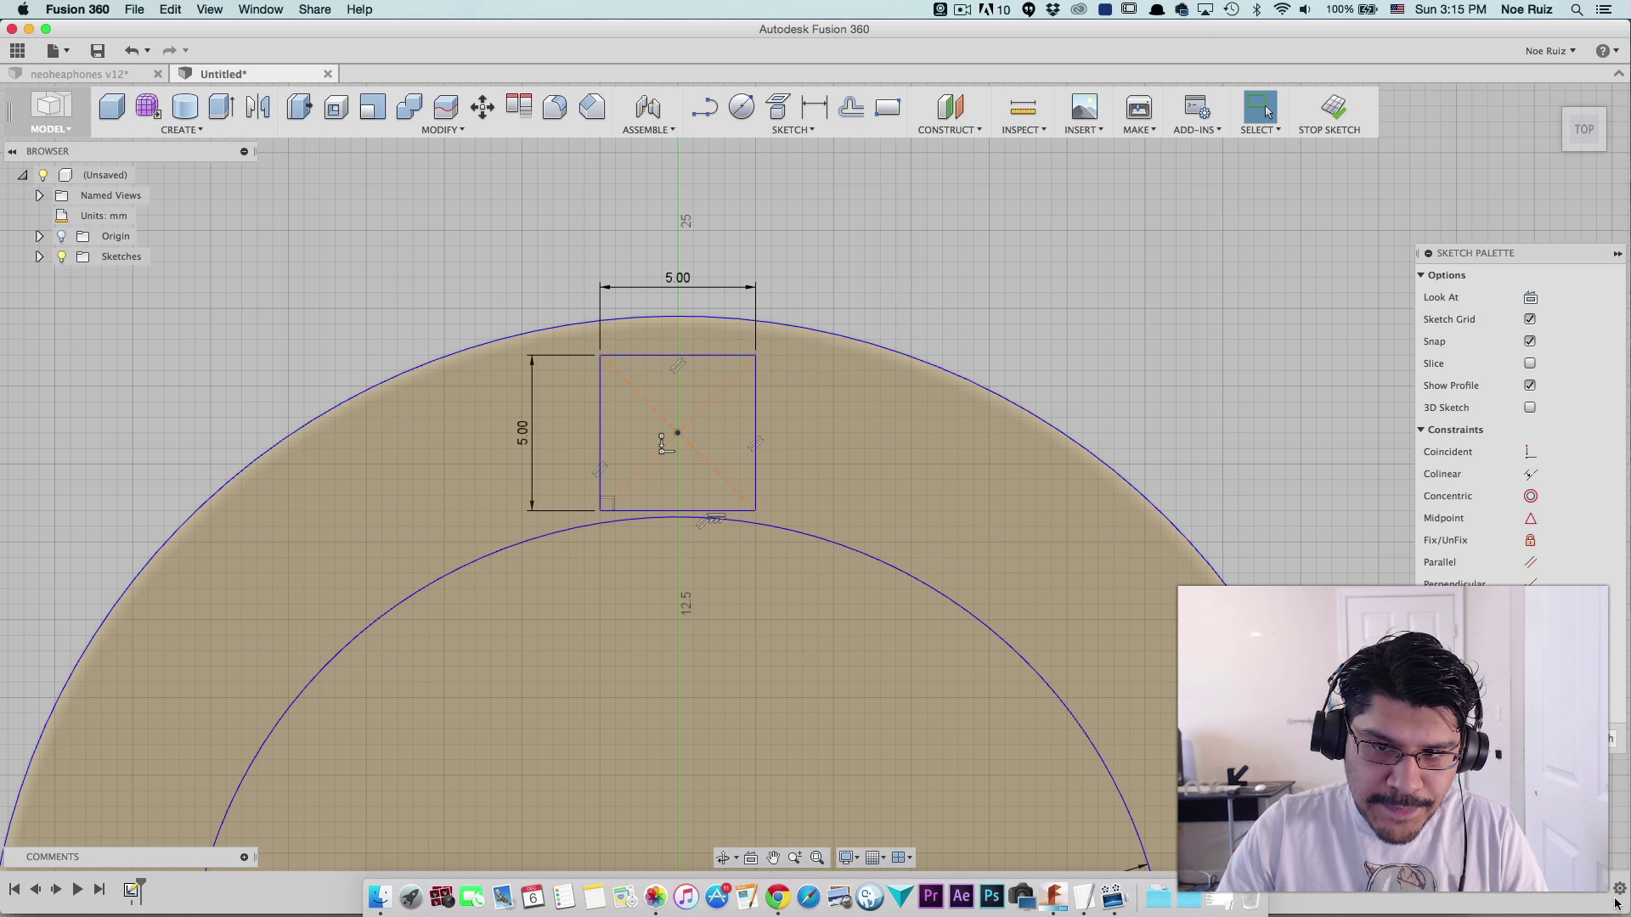
- Move the 5 mm square slightly outward along the vertical axis to sit midway between the inner and outer circles
scroll(663, 331, "up", 2)
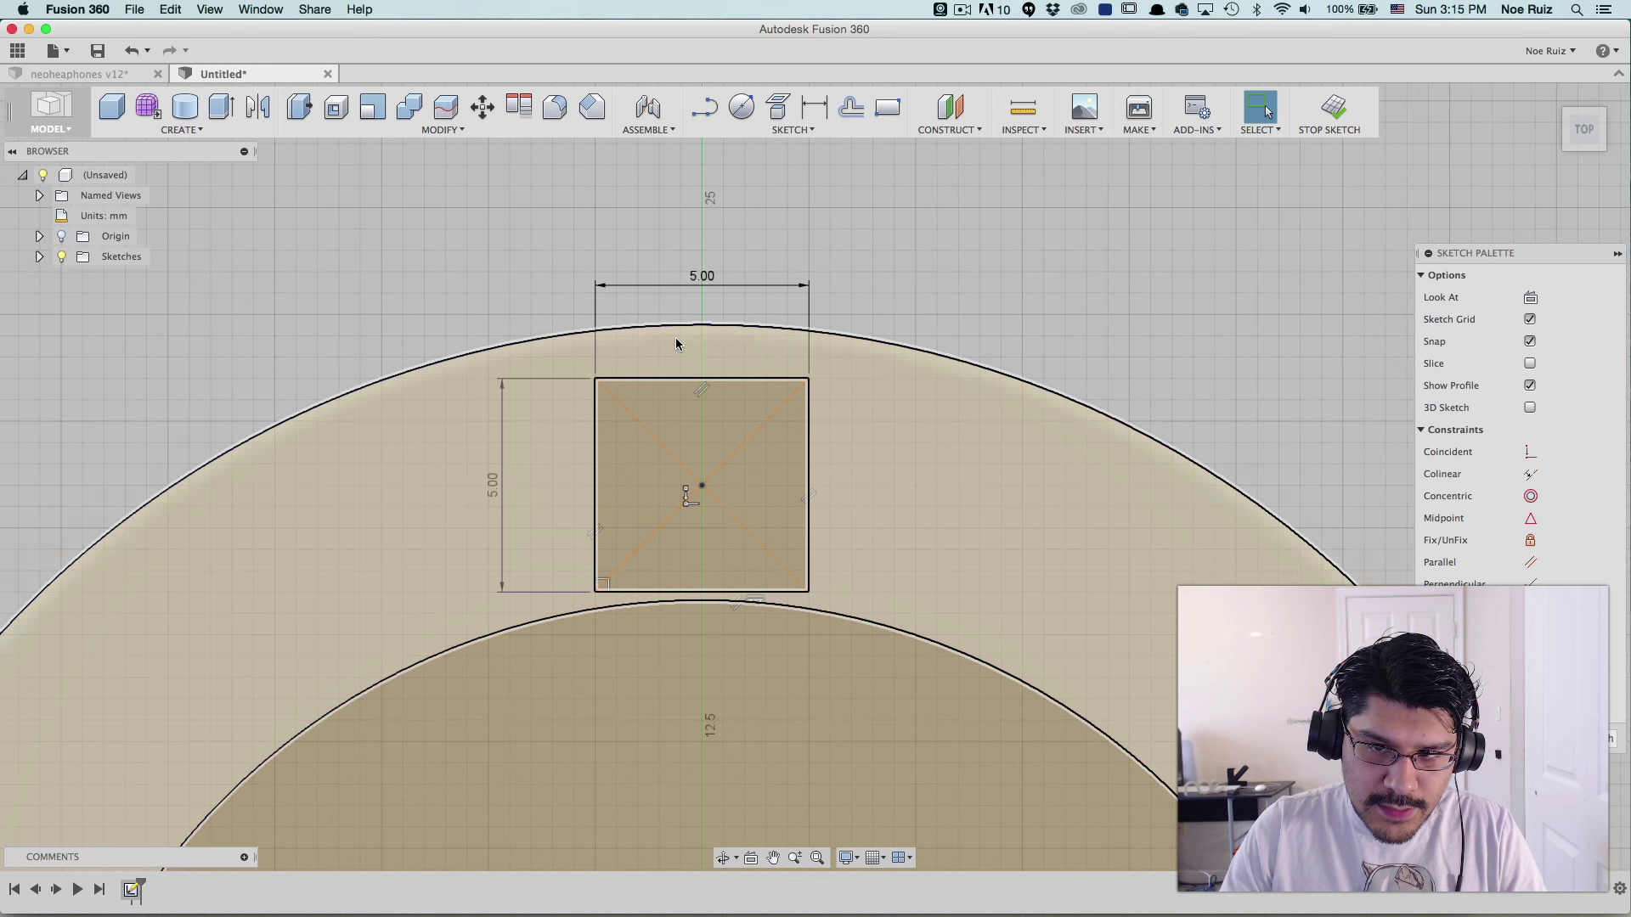
scroll(675, 339, "up", 2)
left_click_drag(695, 395, 696, 363)
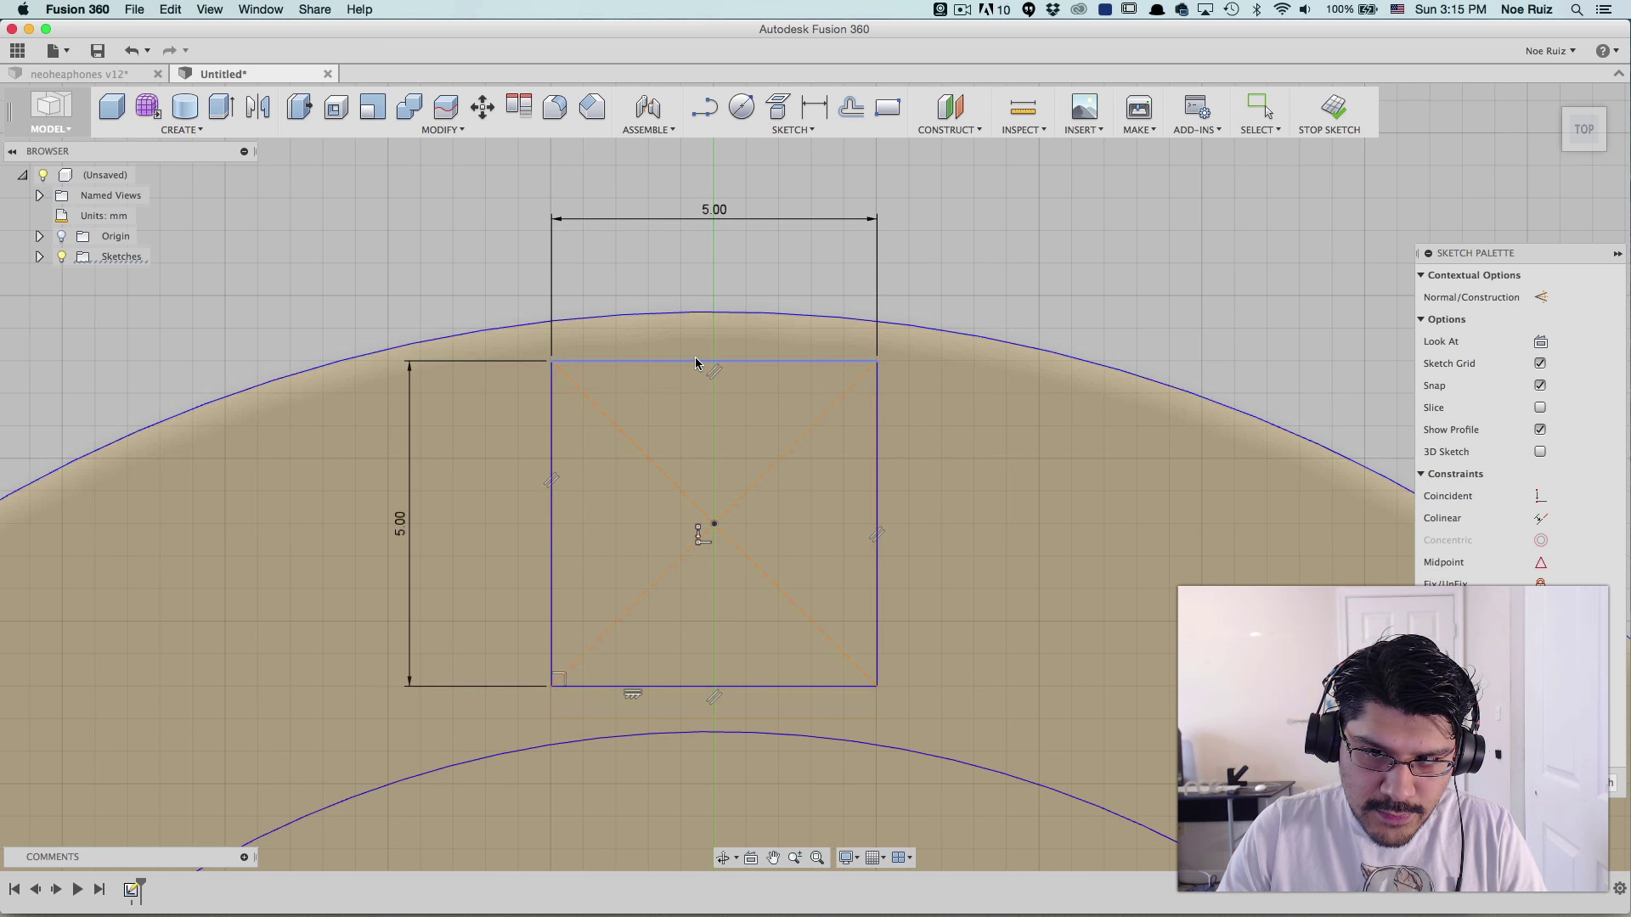
scroll(696, 363, "down", 5)
scroll(698, 357, "up", 3)
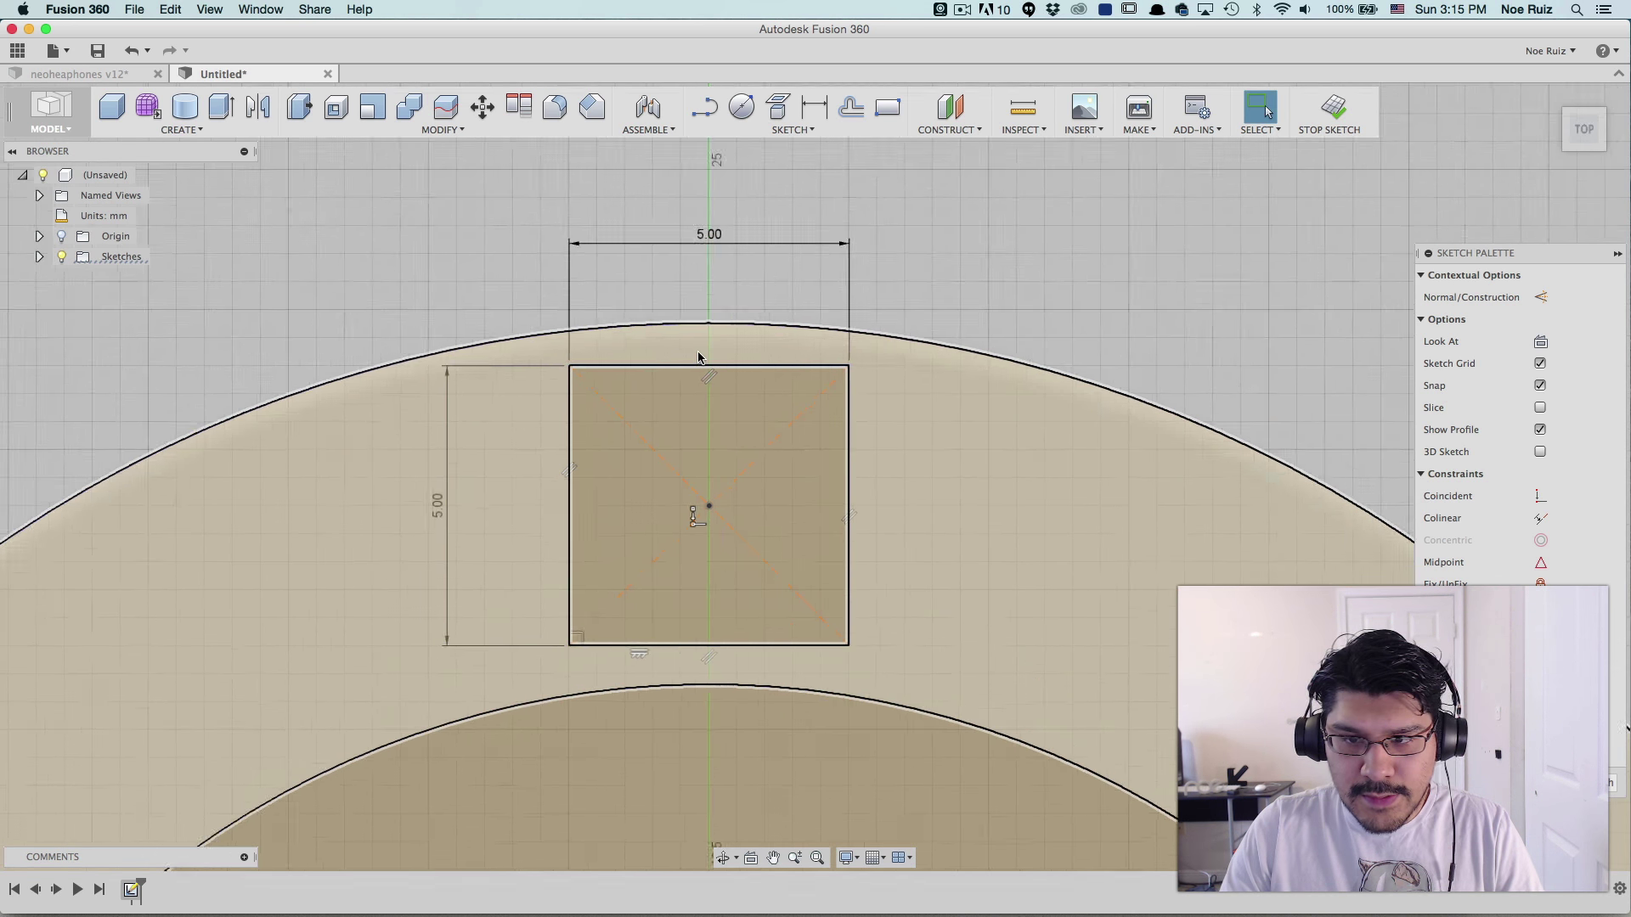
scroll(698, 357, "down", 2)
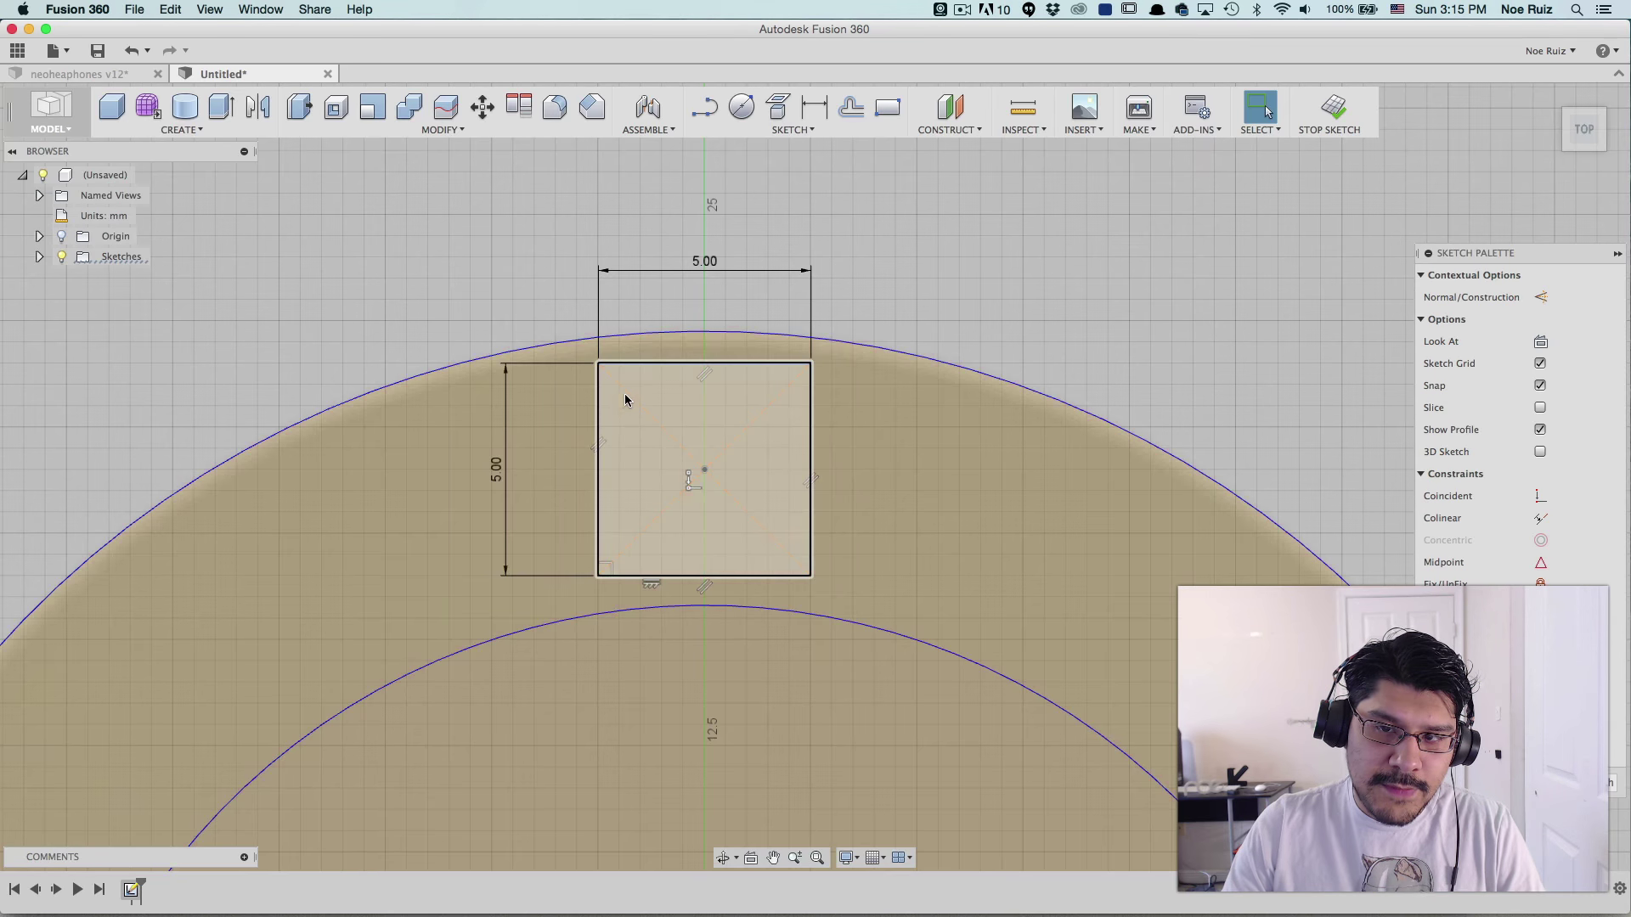
- Reposition the square's two 5 mm dimensions, placing the horizontal one clear of the outer circle and the vertical one closer to the square
scroll(629, 397, "down", 5)
scroll(630, 397, "up", 3)
scroll(635, 389, "down", 3)
scroll(647, 342, "up", 3)
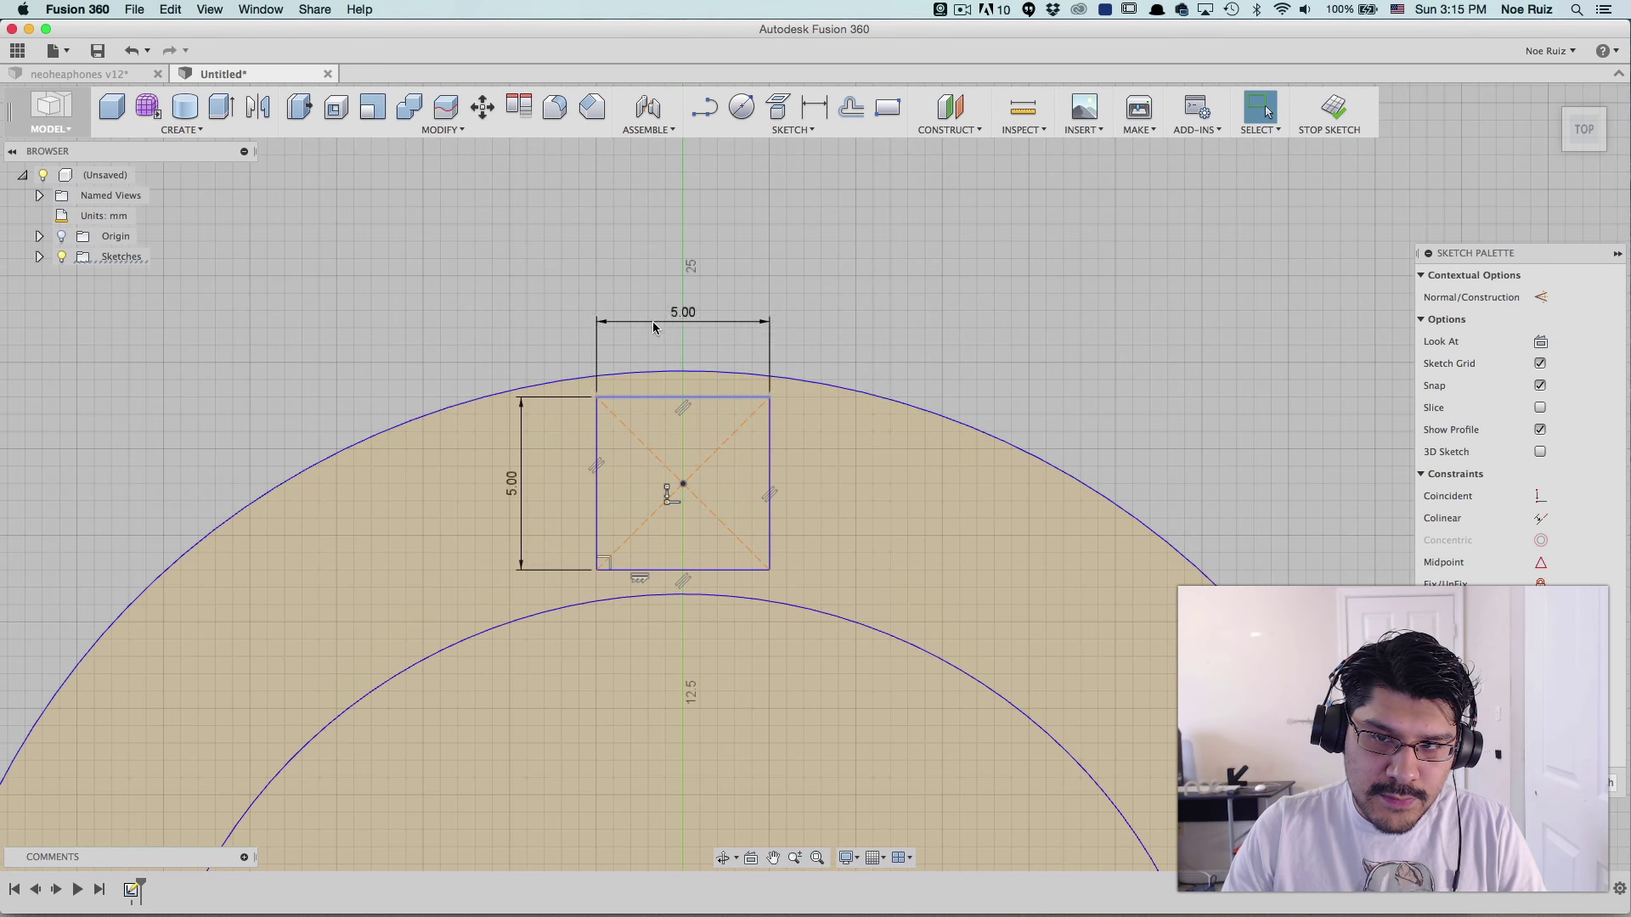
left_click_drag(654, 327, 655, 334)
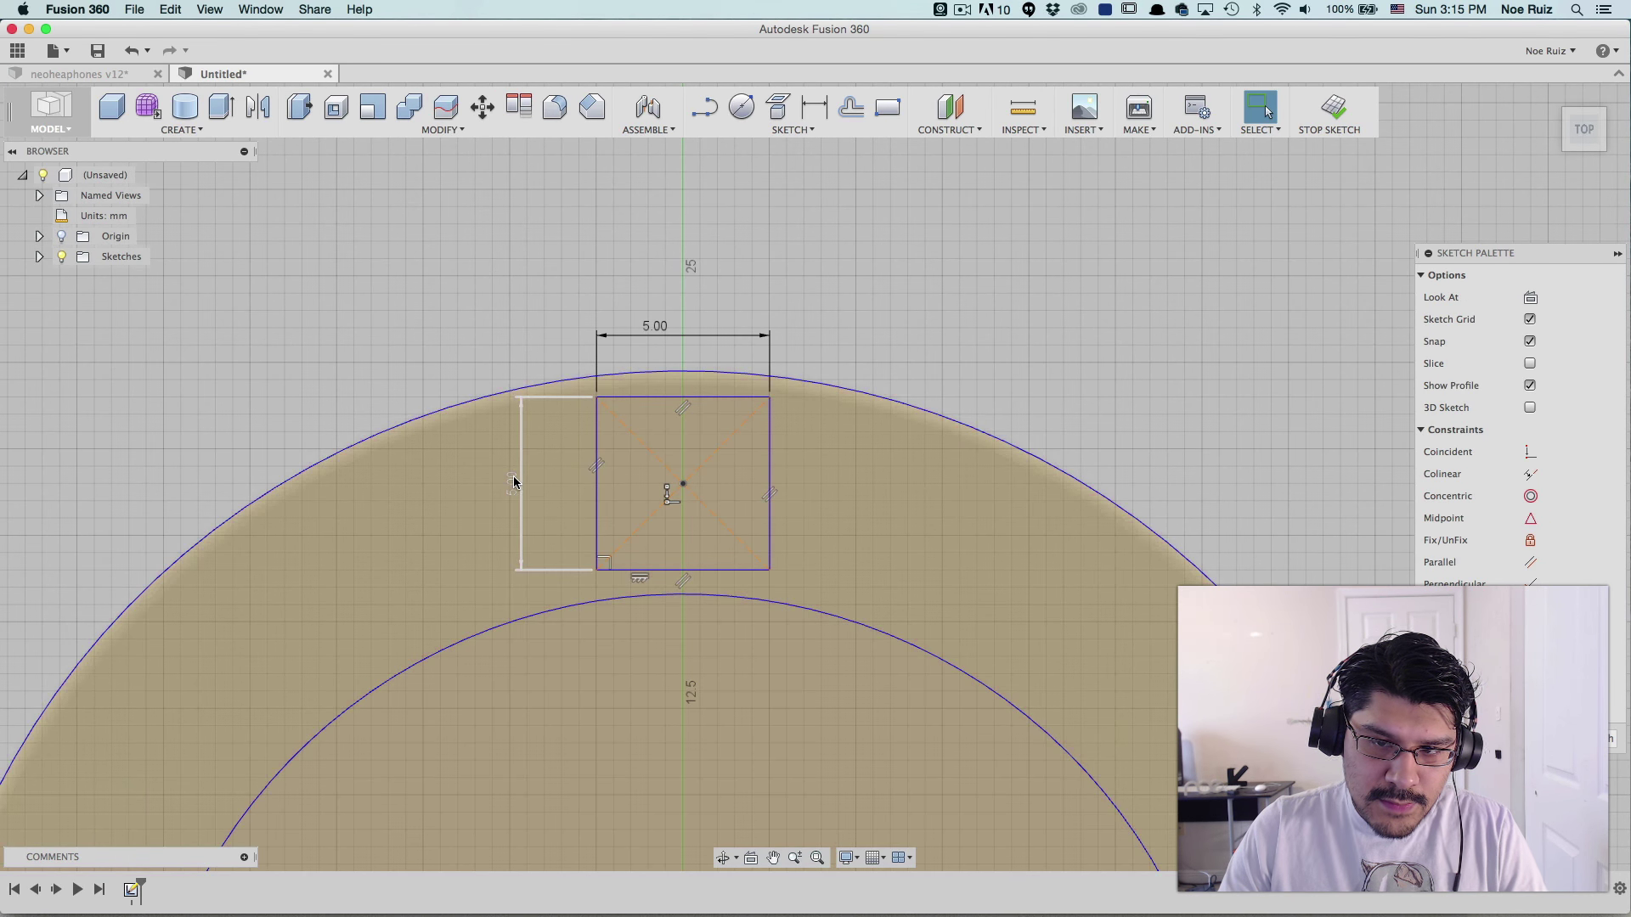
left_click_drag(514, 482, 536, 482)
scroll(522, 264, "down", 2)
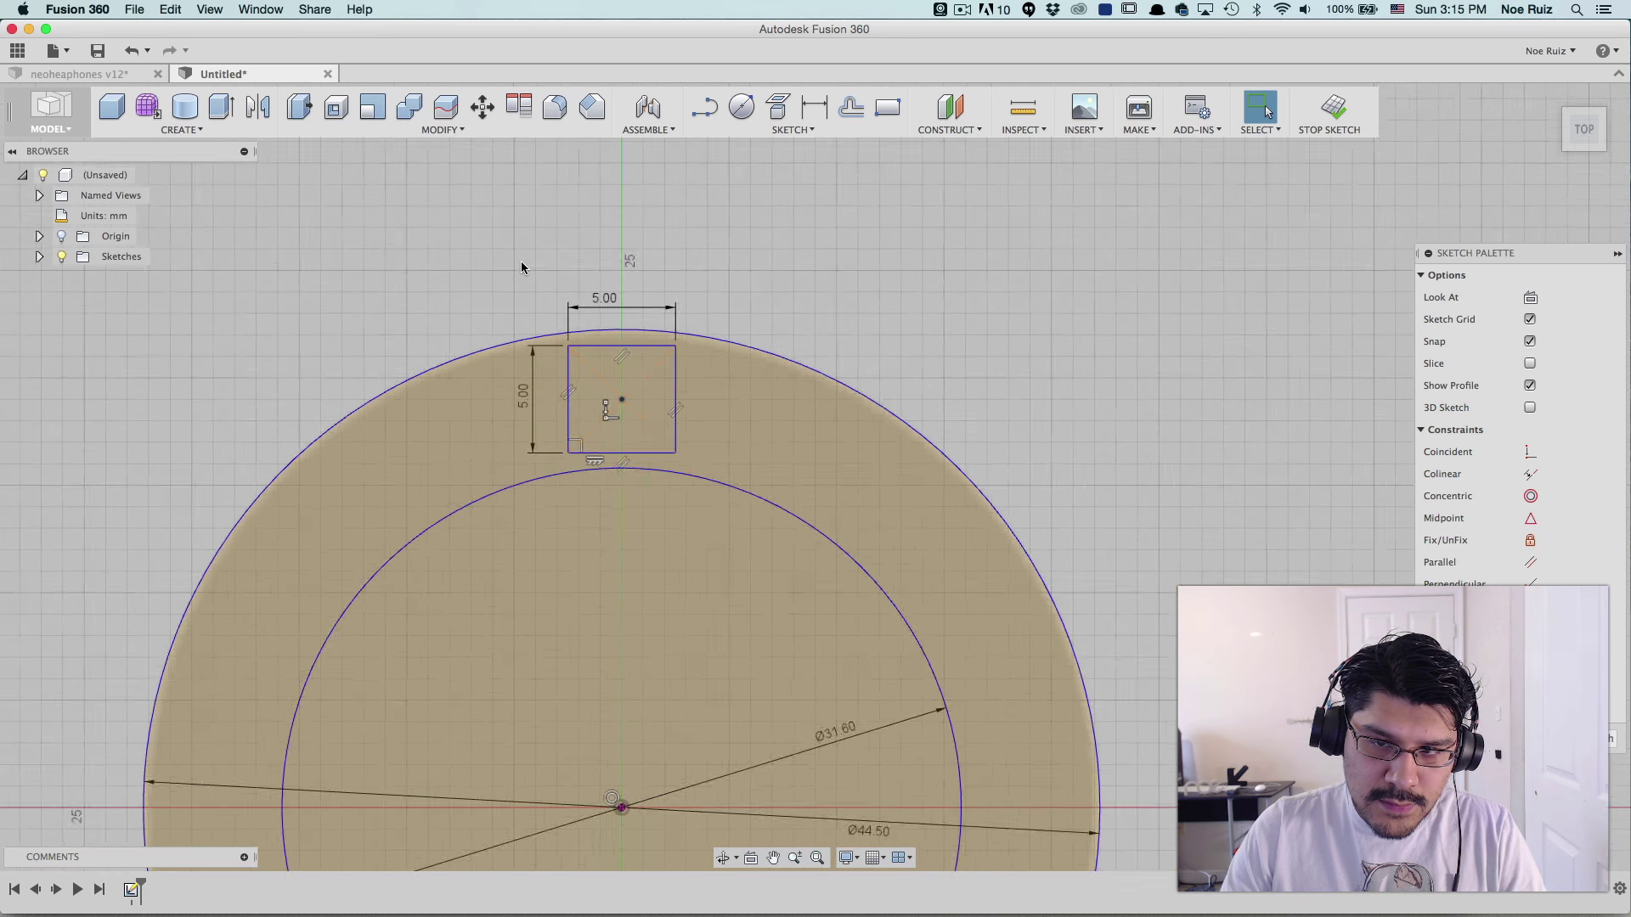
- Set up a circular sketch pattern of the 5 mm square's four sides, using the circles' center as the center point
scroll(520, 262, "up", 3)
scroll(733, 158, "down", 3)
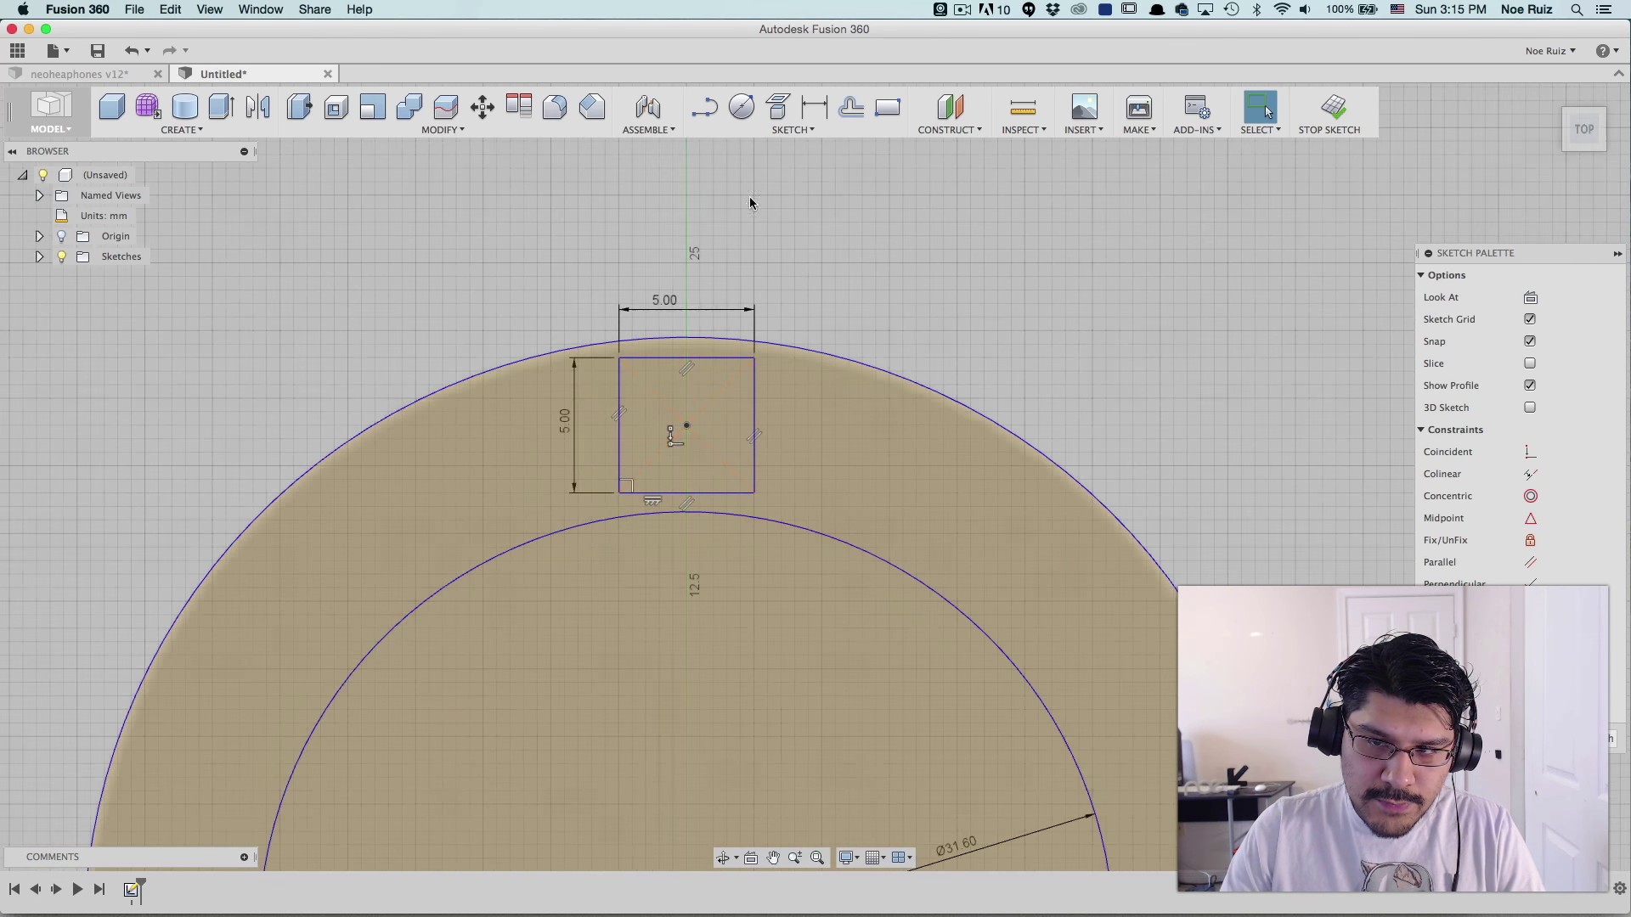
left_click(793, 130)
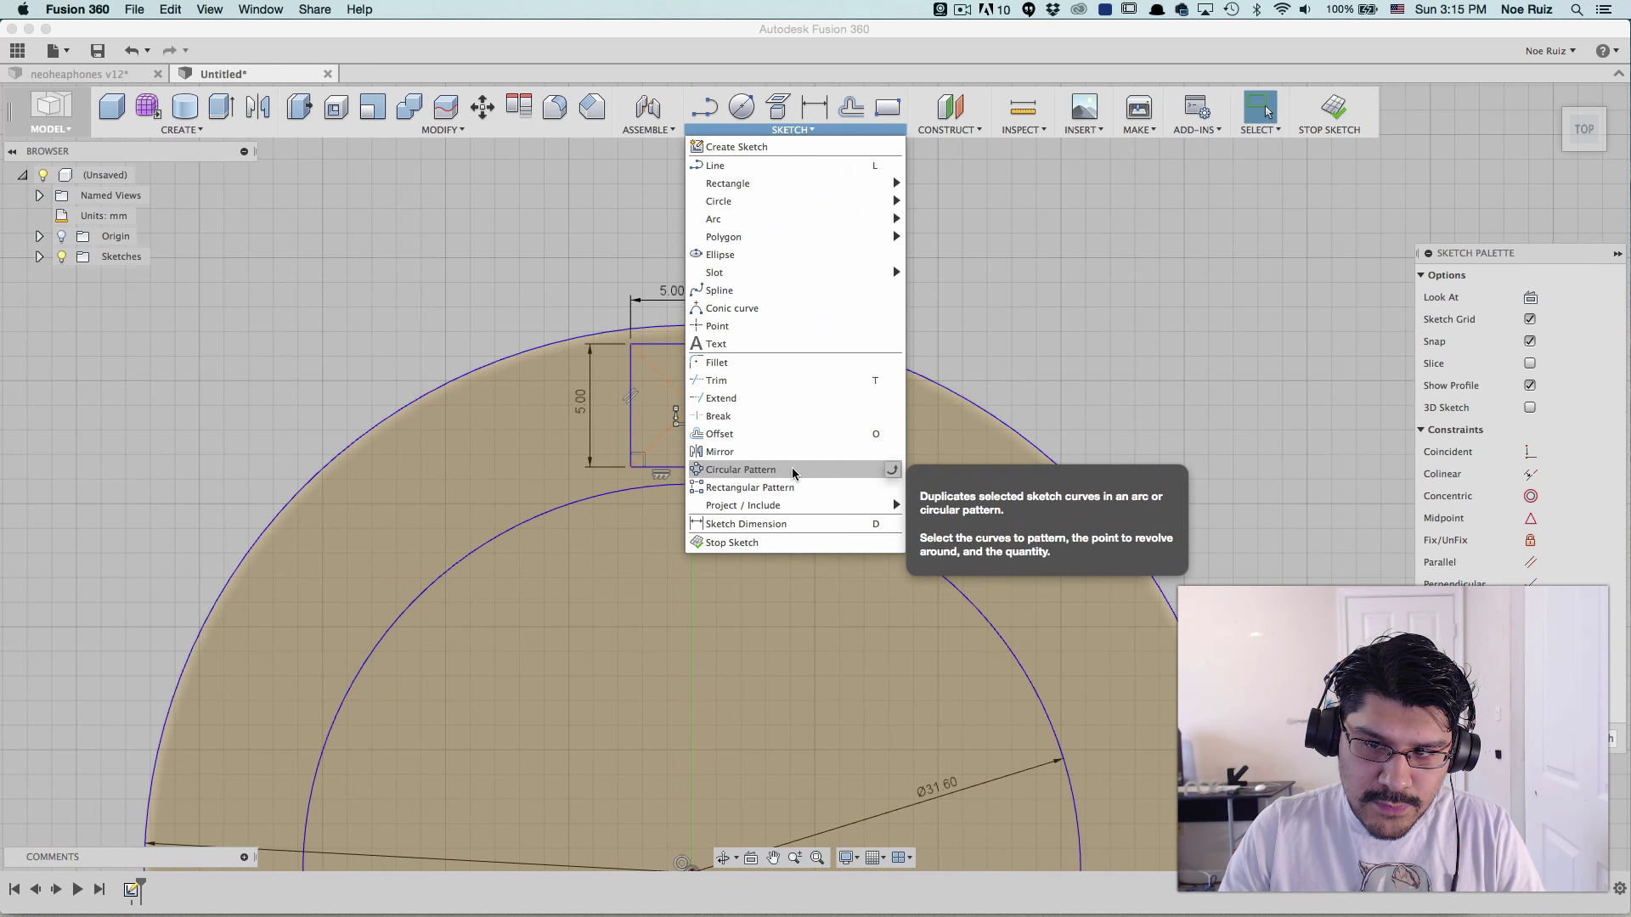
left_click(765, 470)
scroll(664, 347, "up", 2)
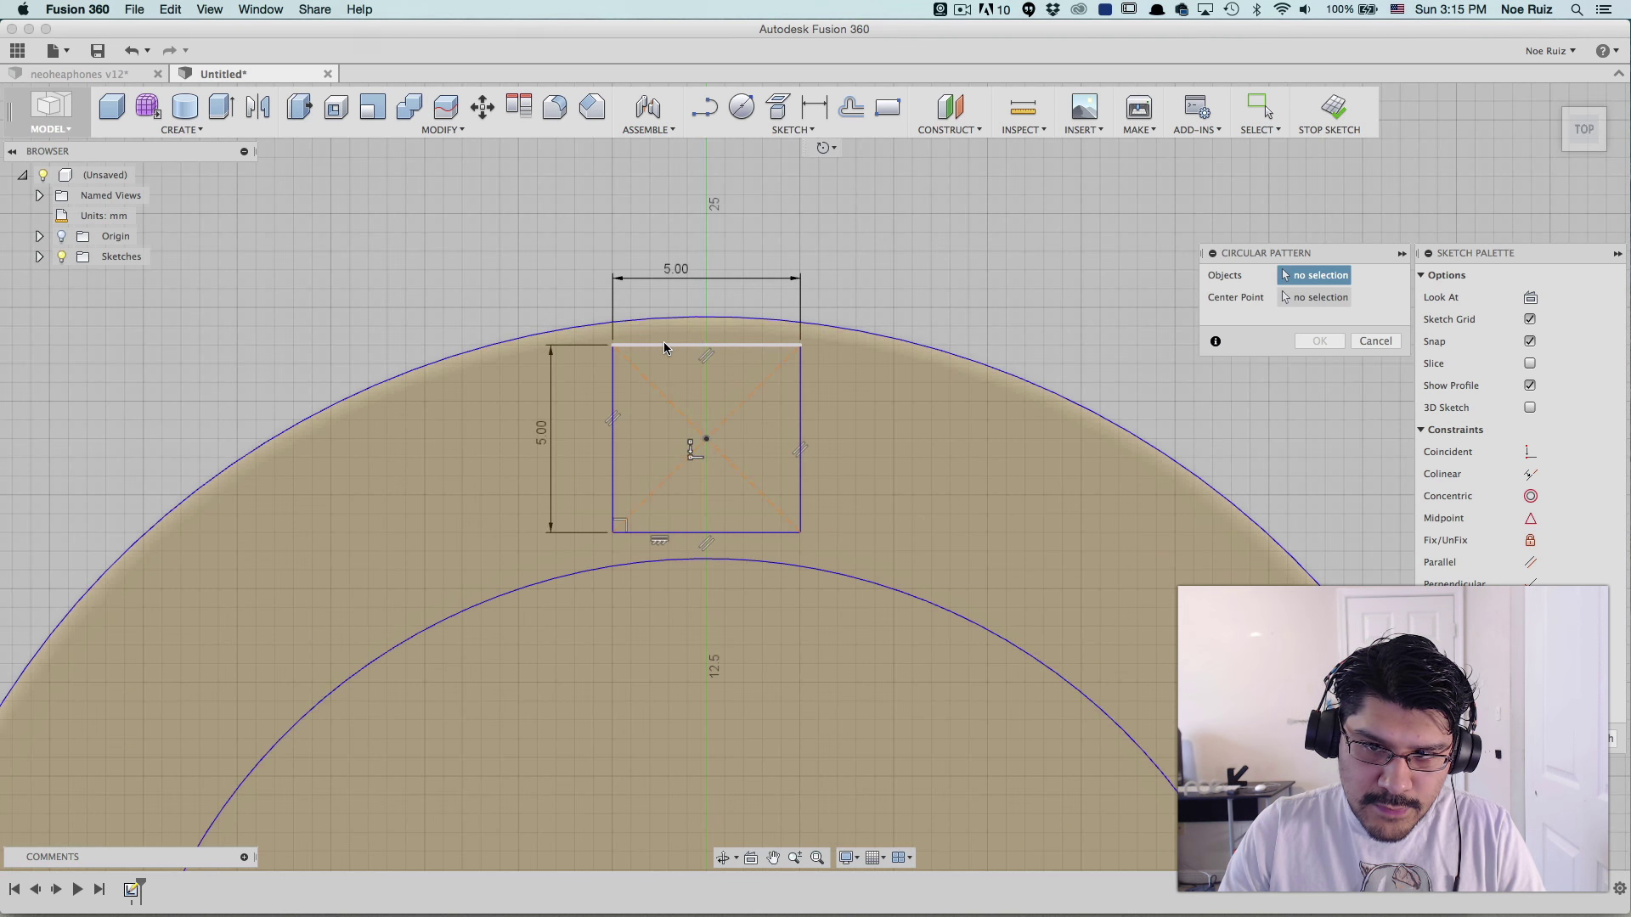
left_click(664, 347)
left_click(613, 389)
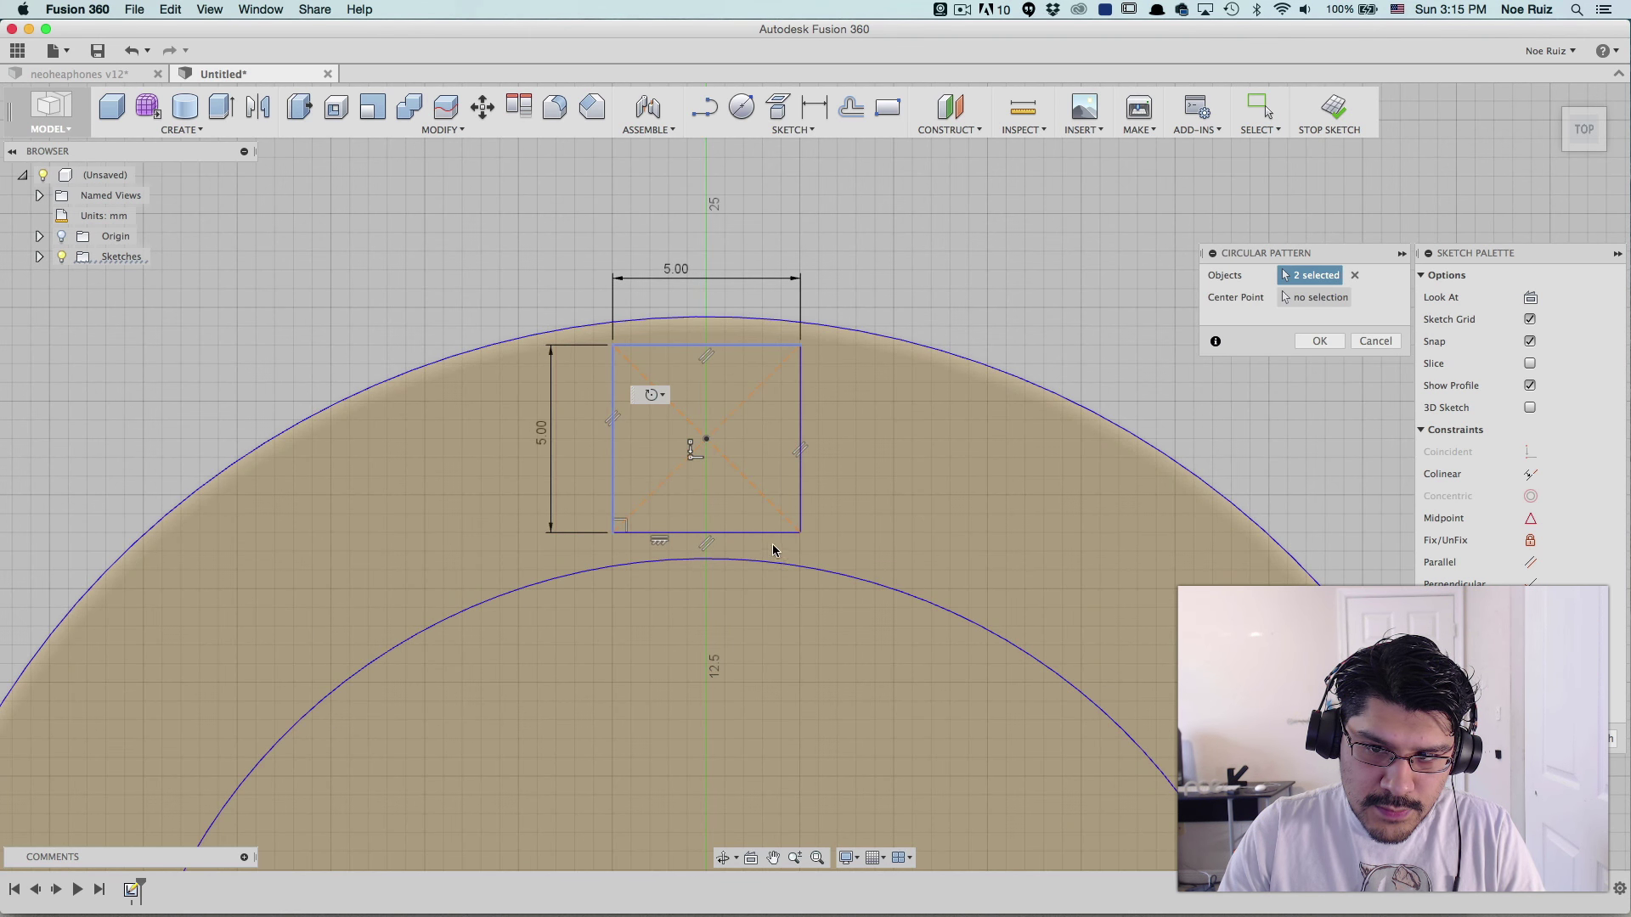
left_click(771, 533)
left_click(801, 437)
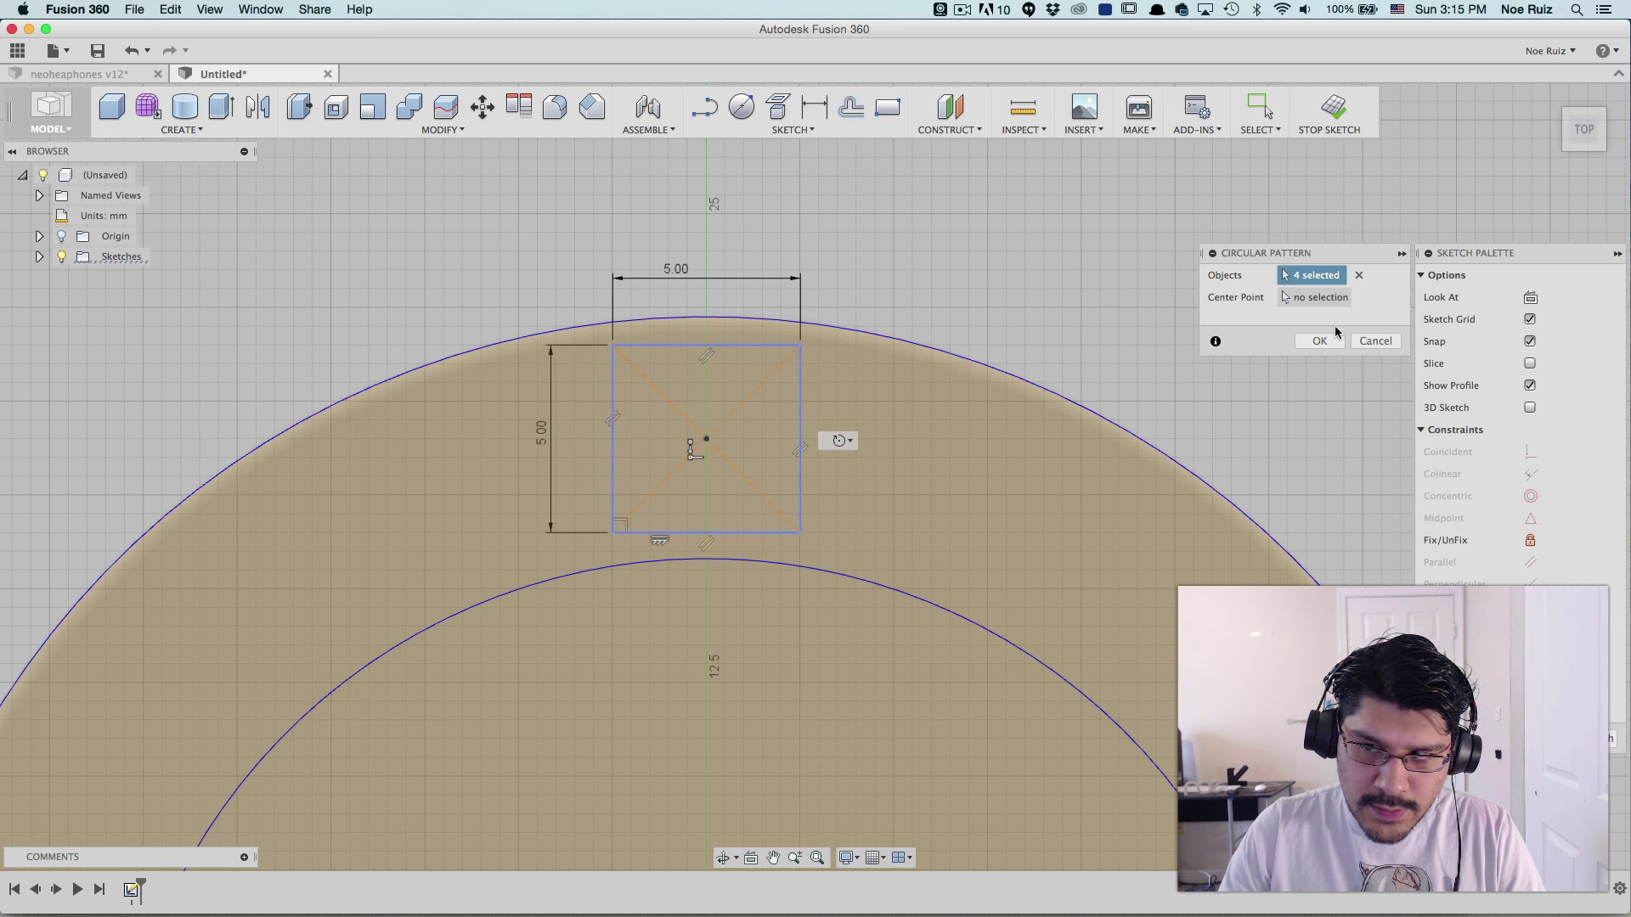
left_click(1321, 297)
scroll(947, 201, "down", 5)
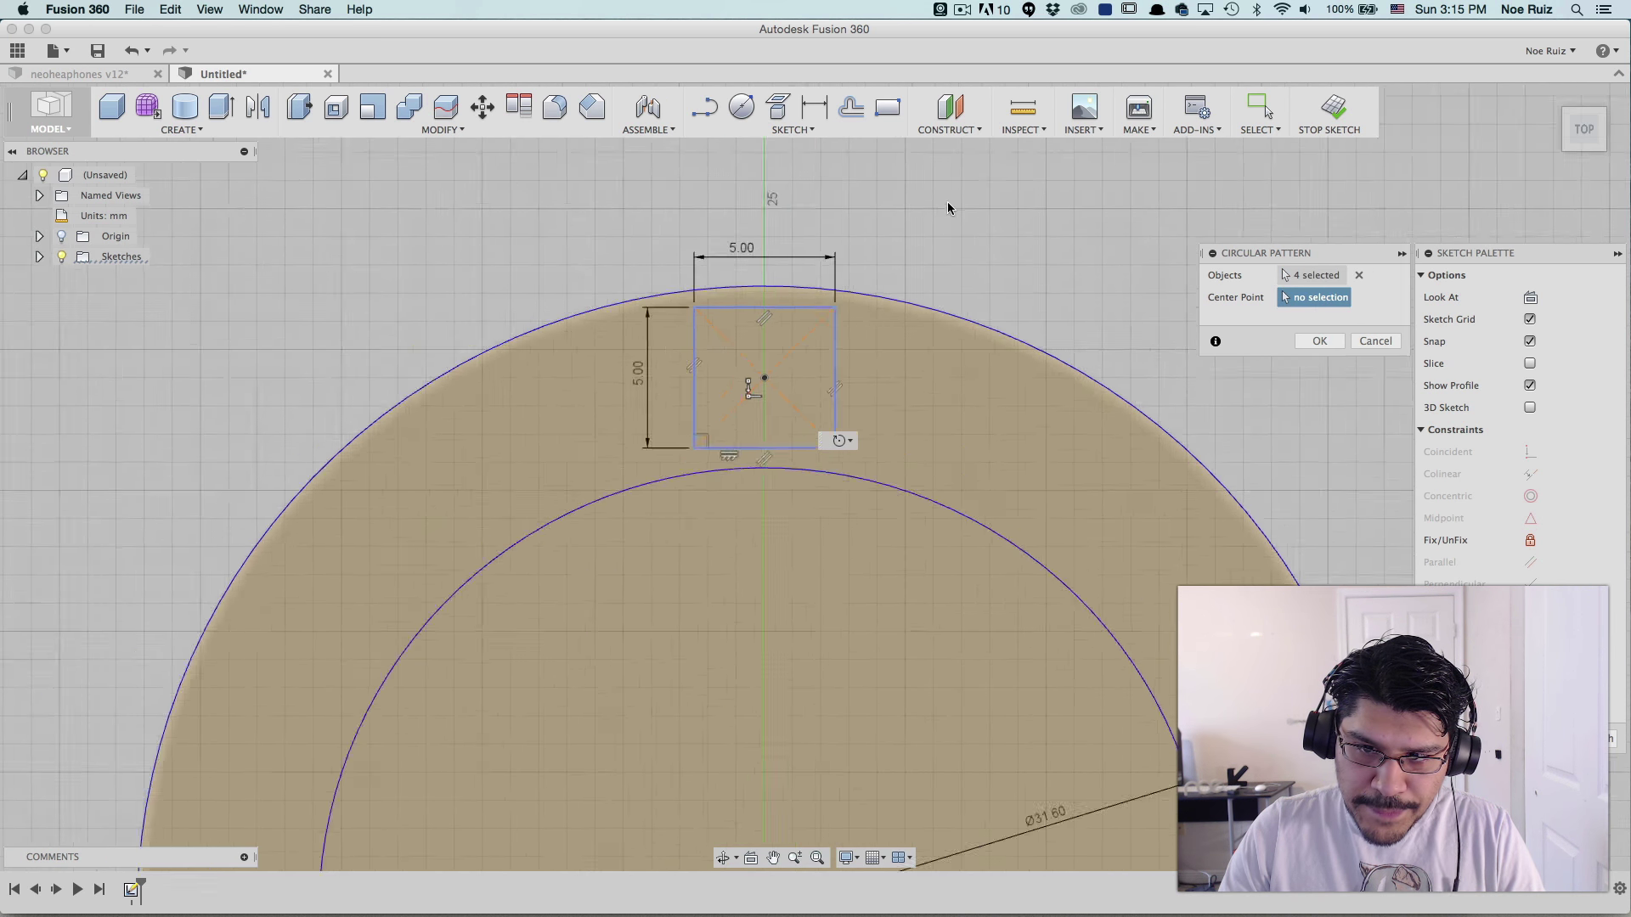
scroll(864, 636, "up", 2)
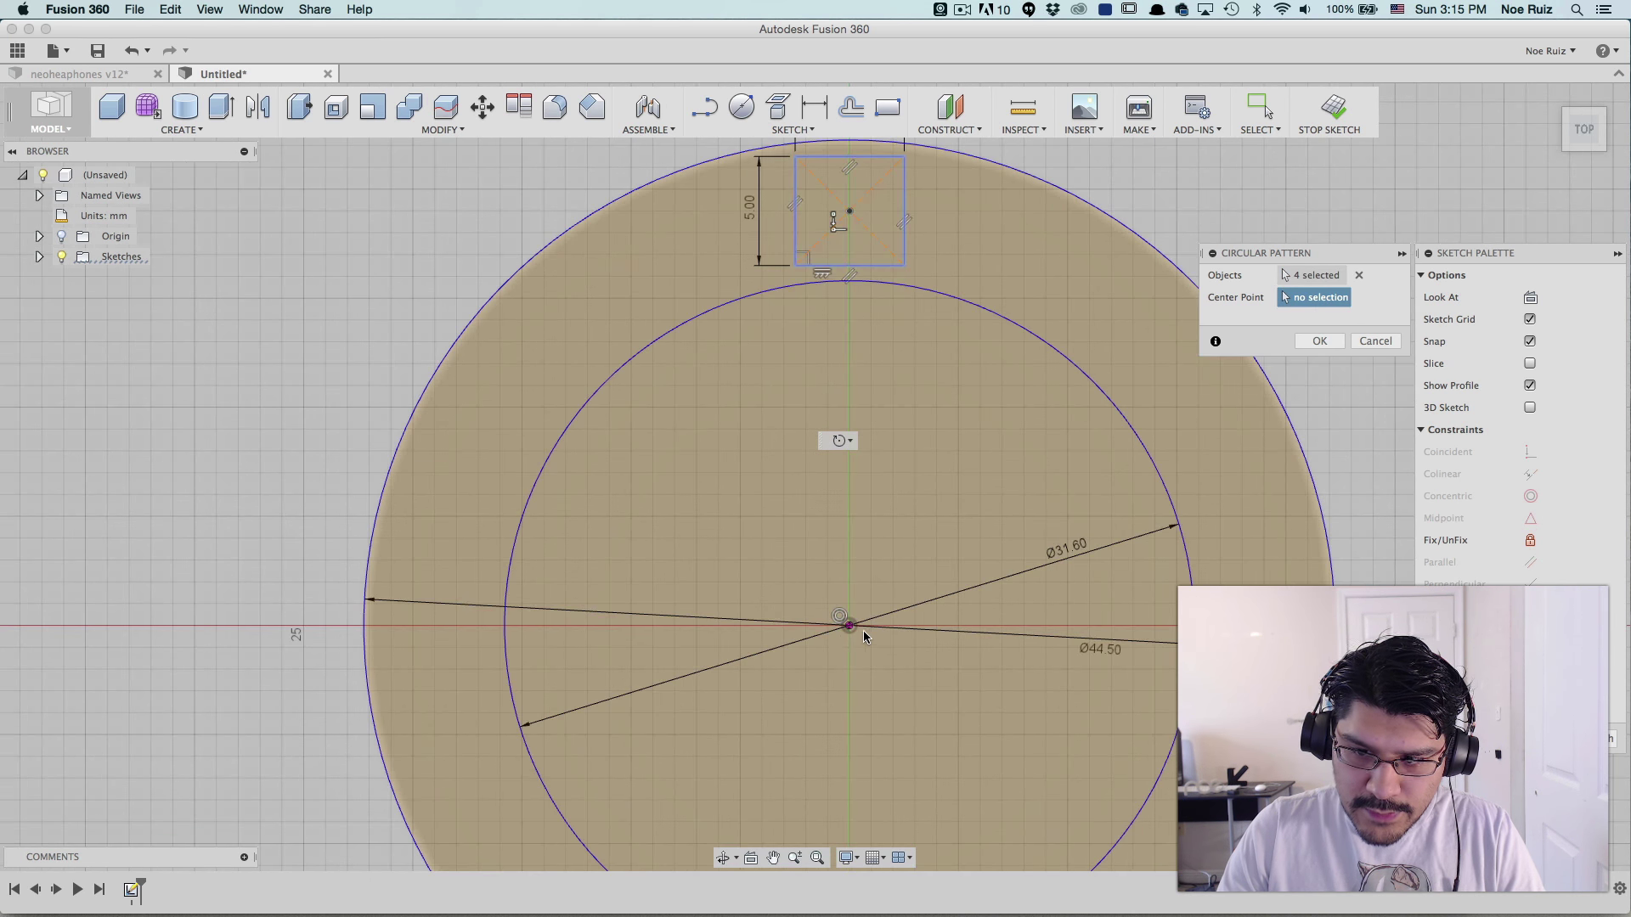
left_click(848, 629)
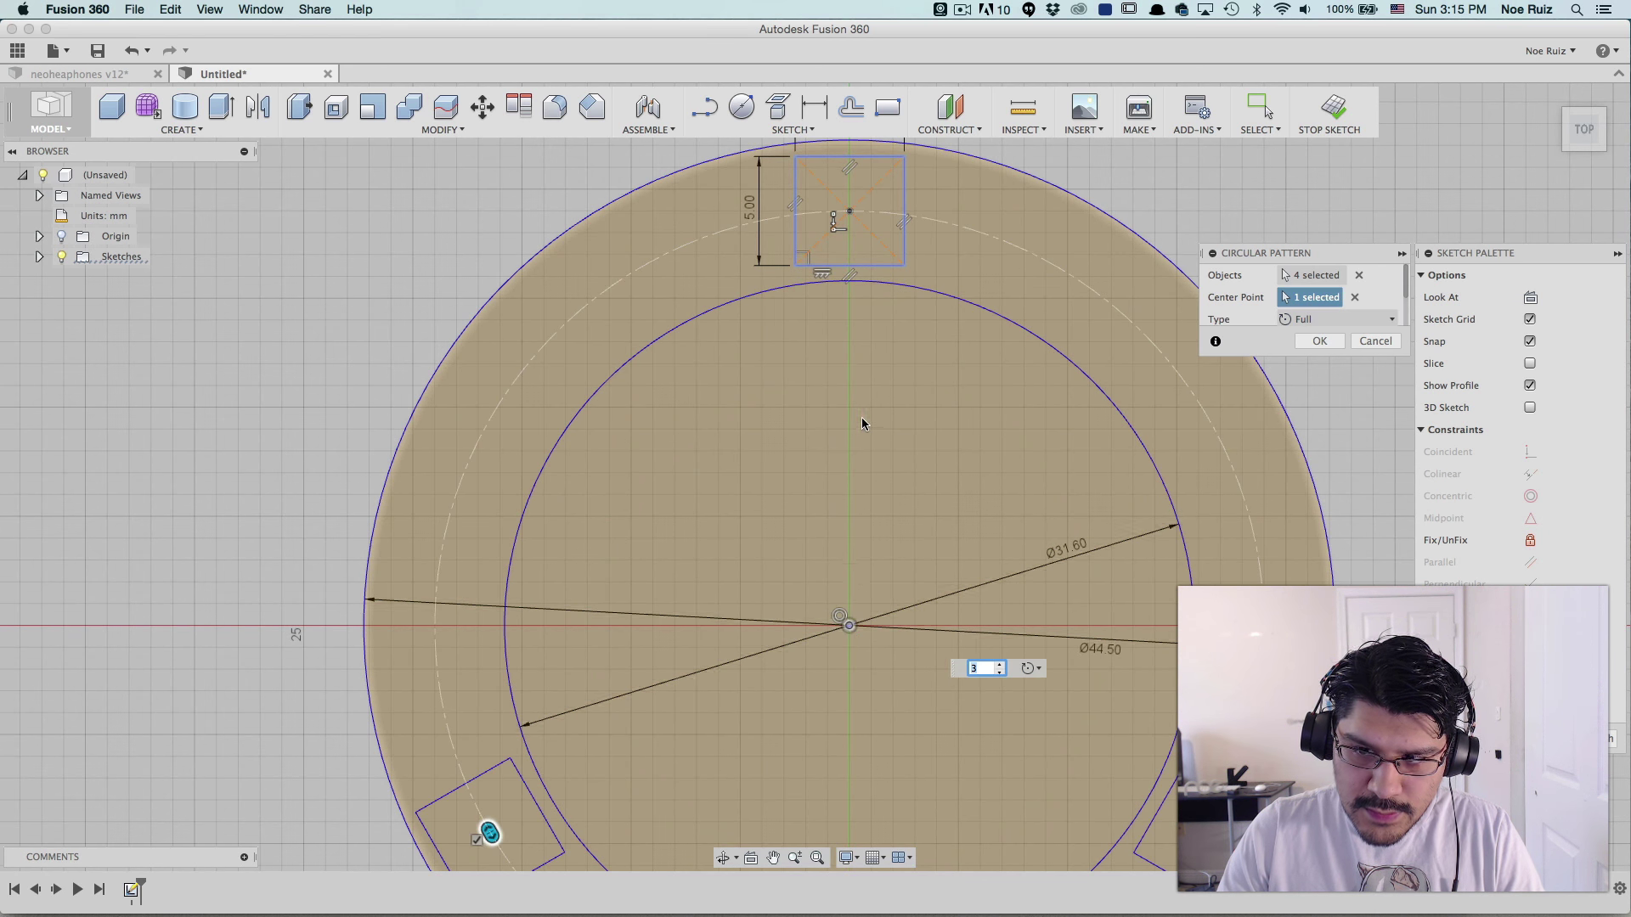
- Set the circular pattern's quantity to 16 over the full circle and create it
scroll(861, 417, "down", 3)
middle_click_drag(840, 396, 674, 345)
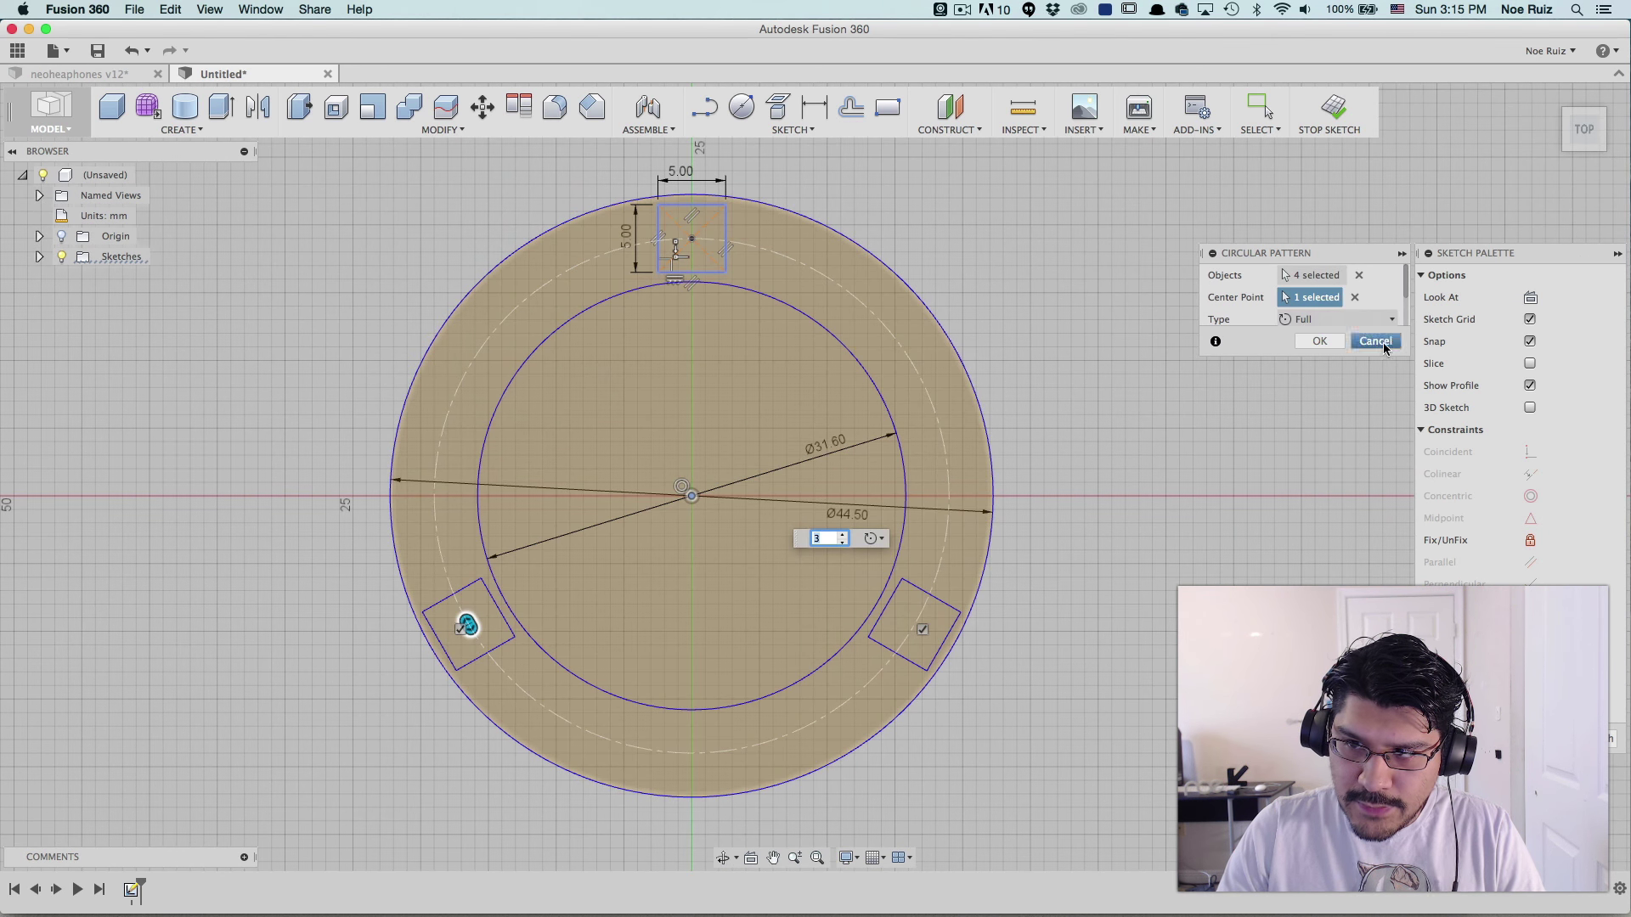
left_click_drag(1405, 280, 1405, 306)
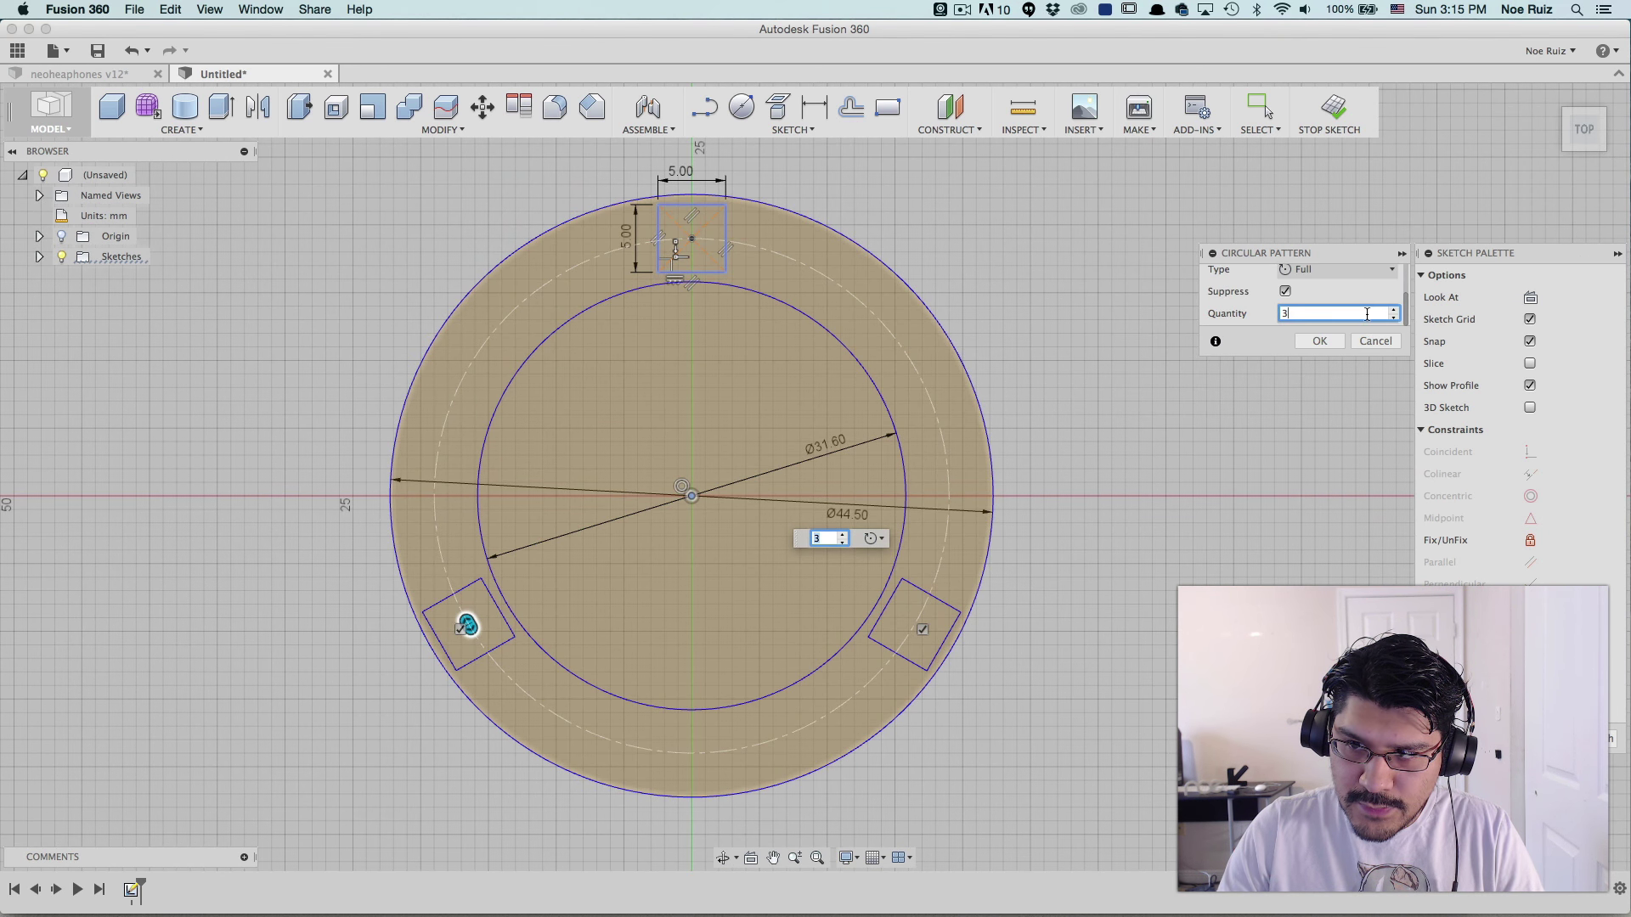
key("BackSpace")
type("16")
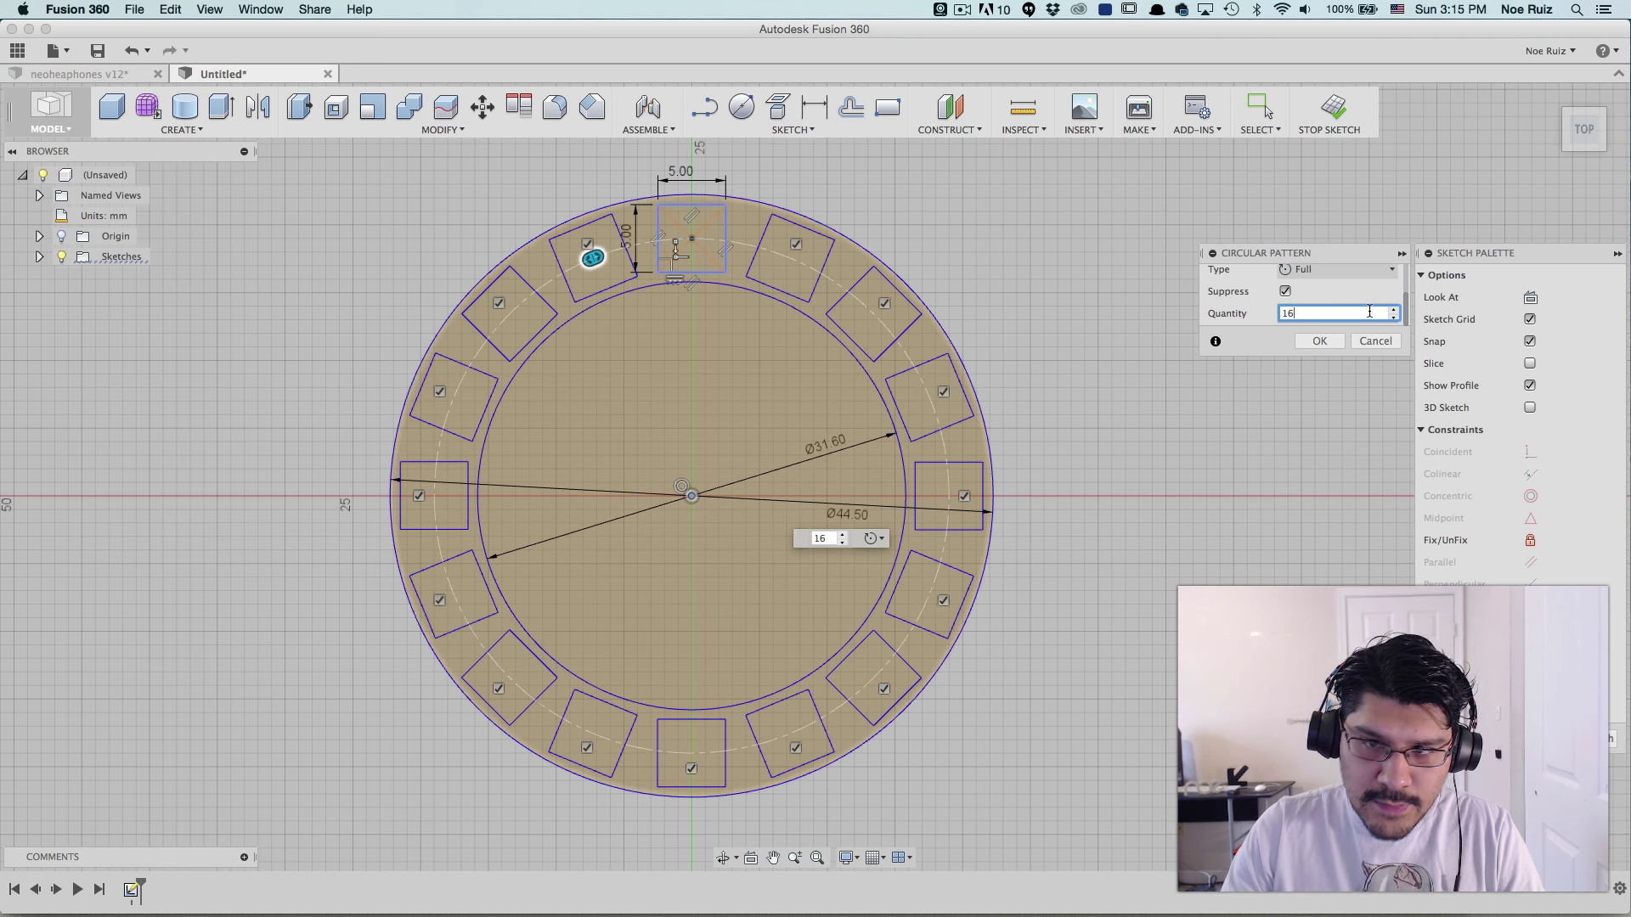
left_click(1319, 342)
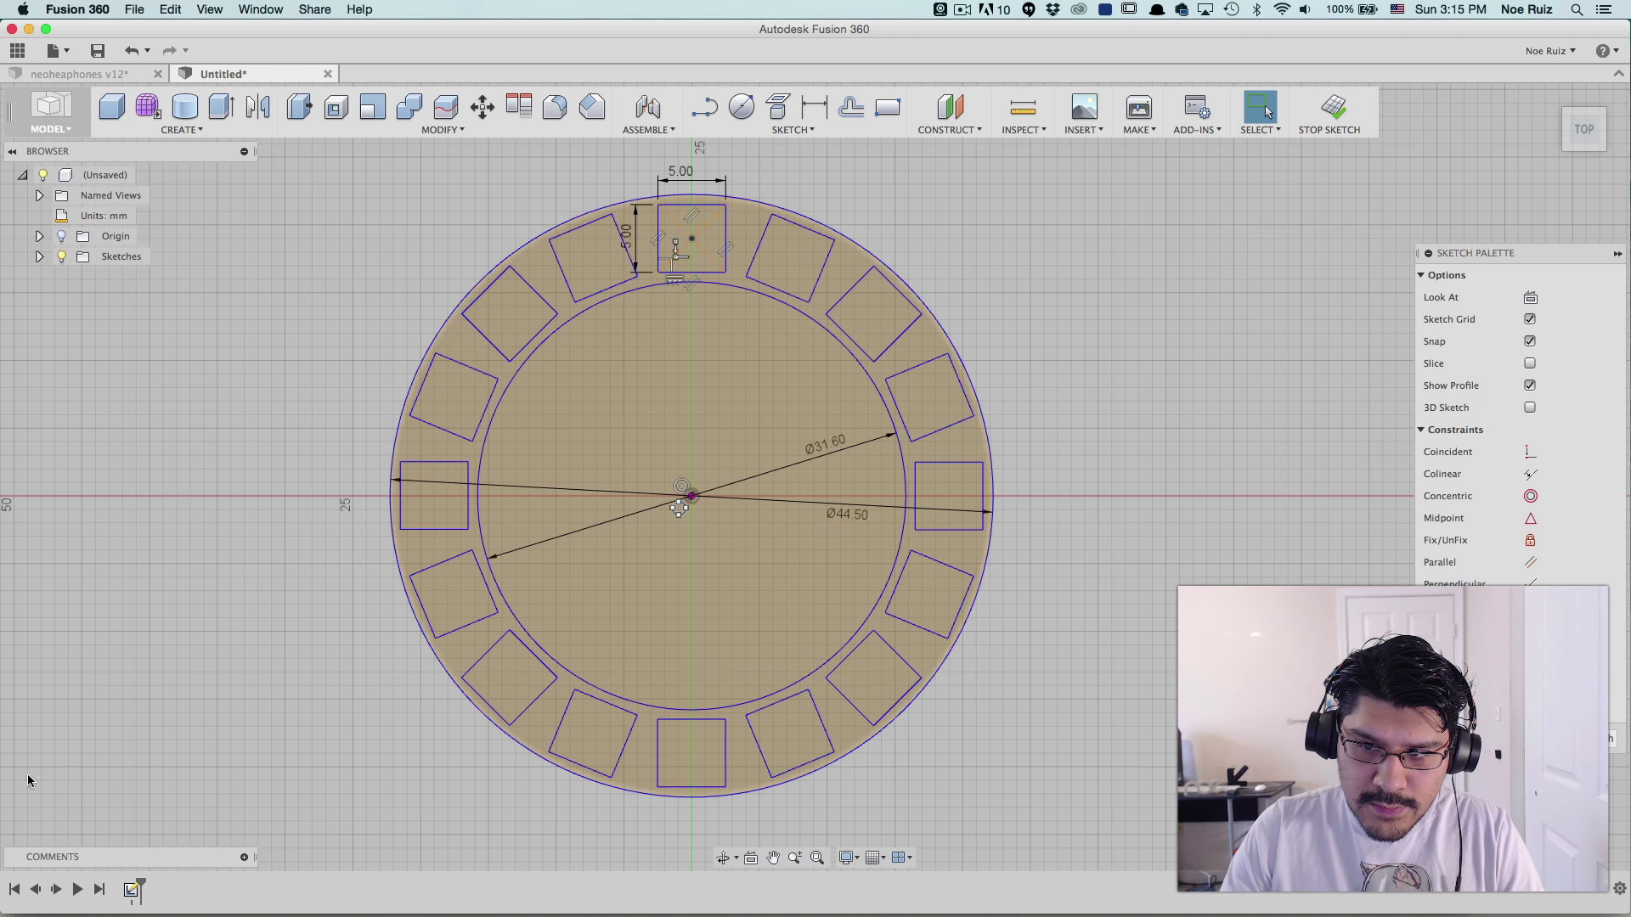
- Finish the ring sketch
scroll(650, 405, "down", 3)
scroll(650, 405, "up", 2)
scroll(557, 352, "down", 1)
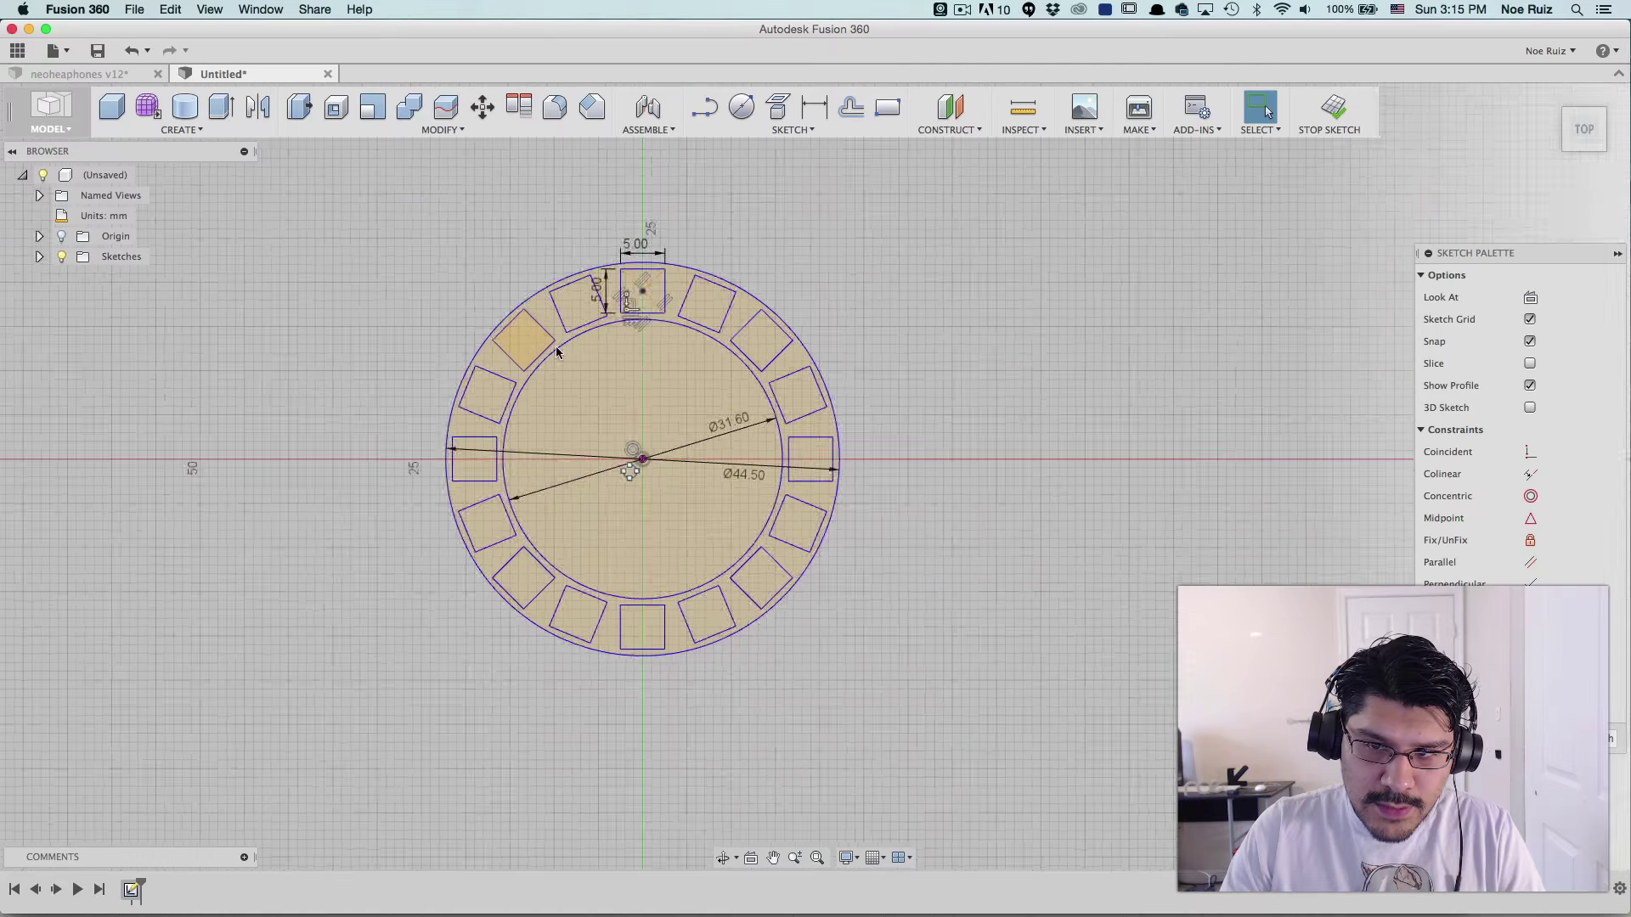
left_click(1332, 115)
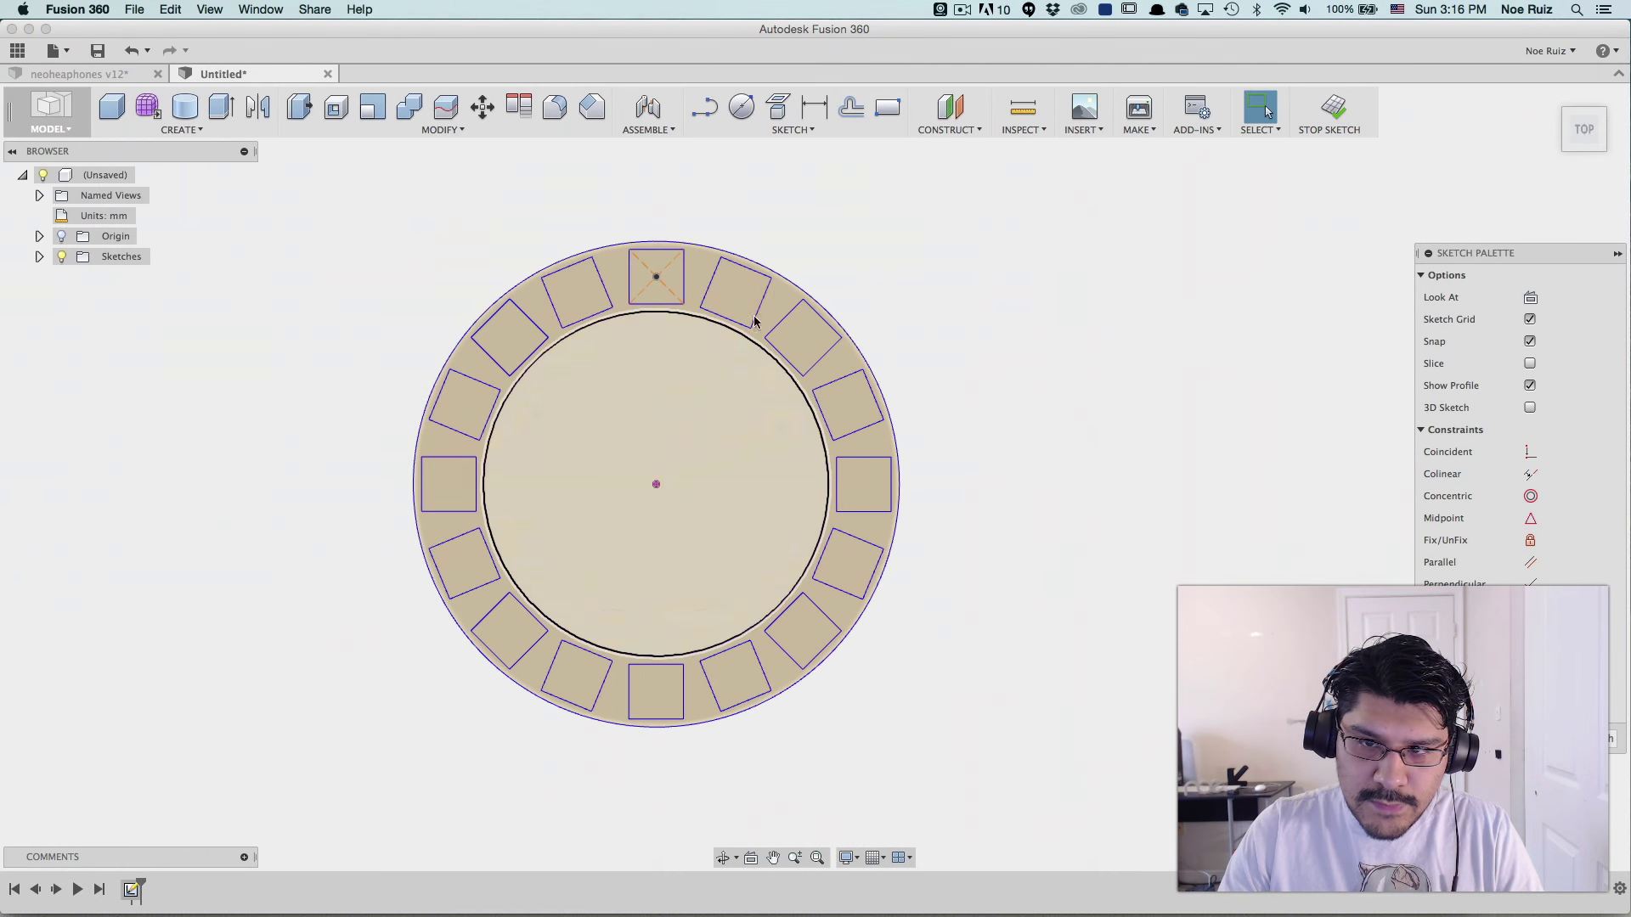
mouse_move(379, 594)
middle_mouse_down("shift")
mouse_move(372, 558)
mouse_move(375, 614)
mouse_move(419, 666)
mouse_move(430, 613)
middle_mouse_up("shift")
scroll(445, 569, "up", 5)
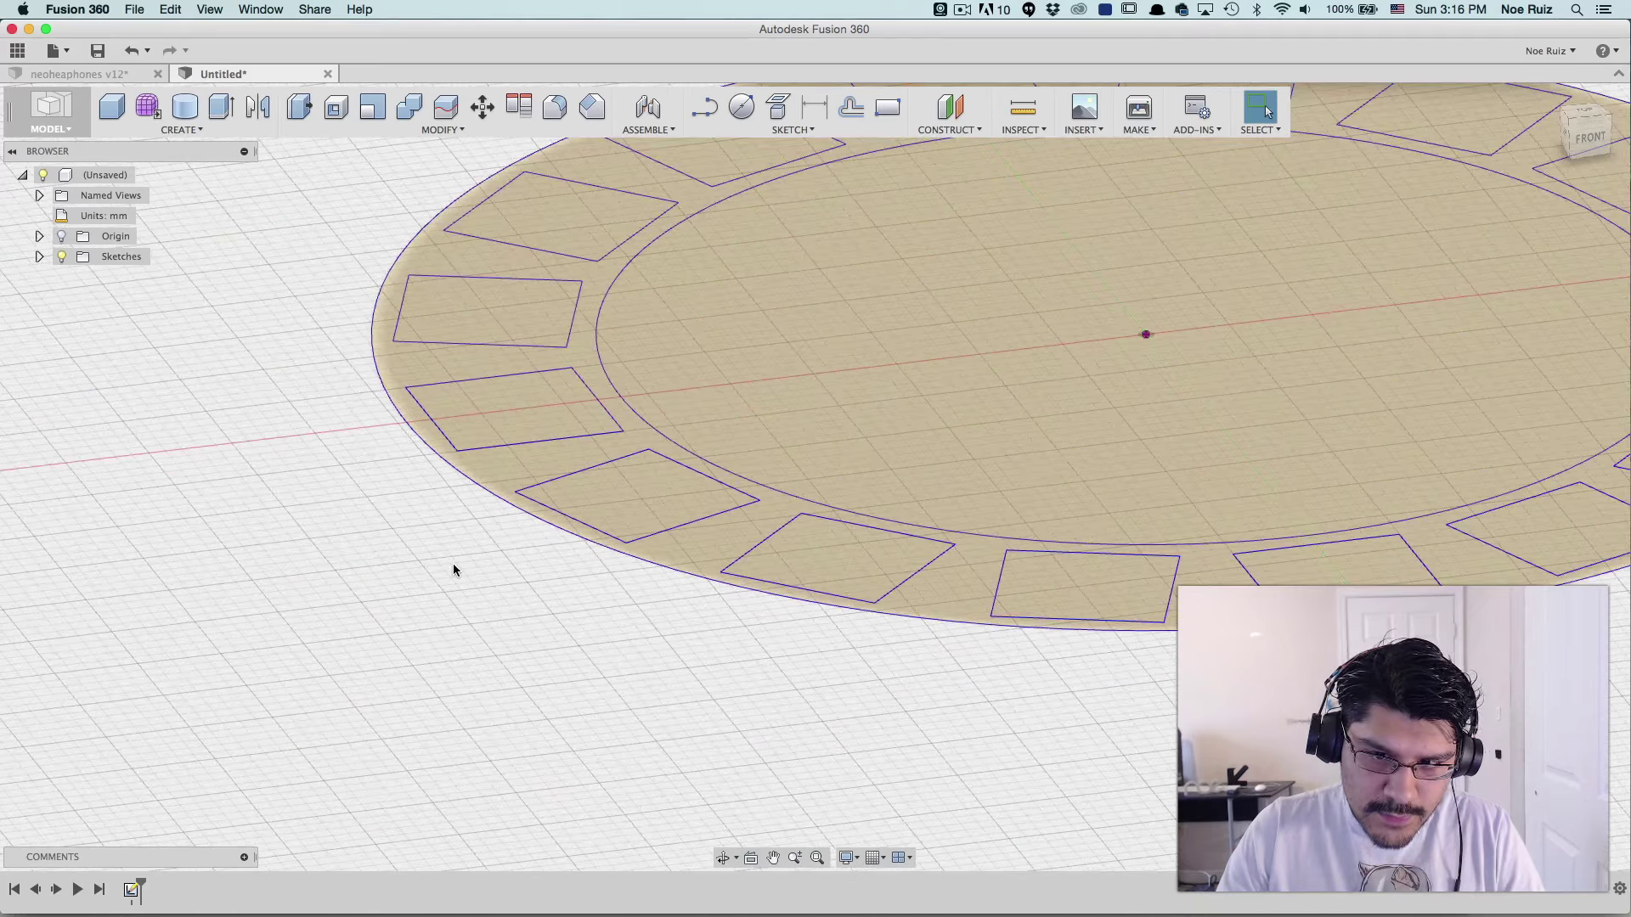
- Extrude the ring profile together with all 16 LED squares by 0.9 mm as a new body, leaving out the inner circle
key("e")
scroll(493, 518, "down", 5)
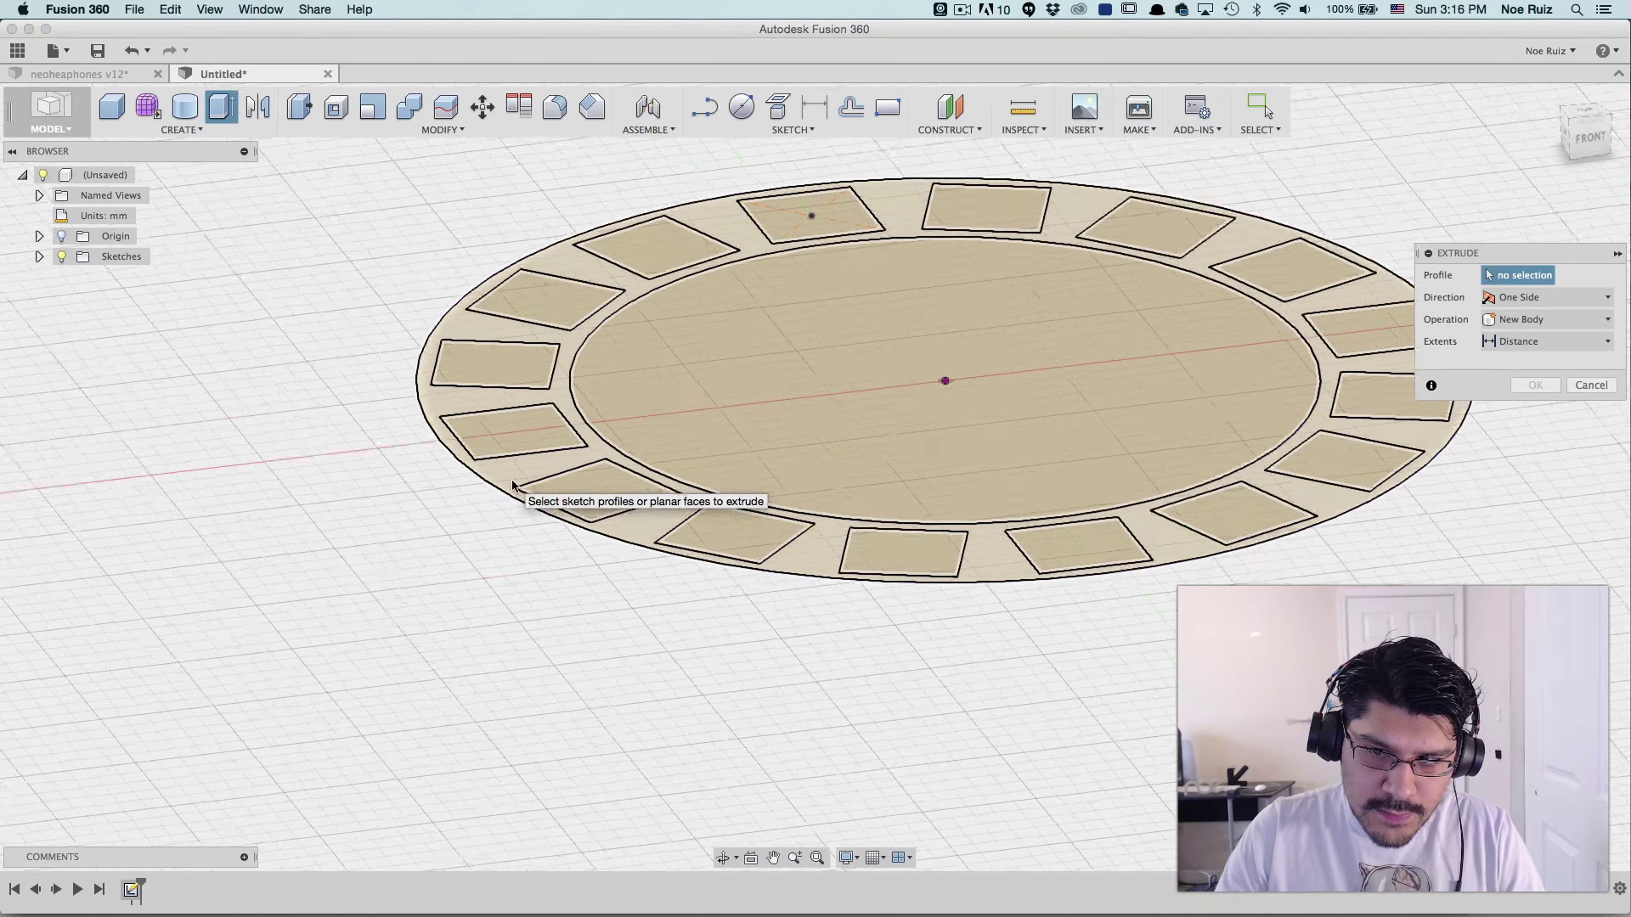
left_click(518, 480)
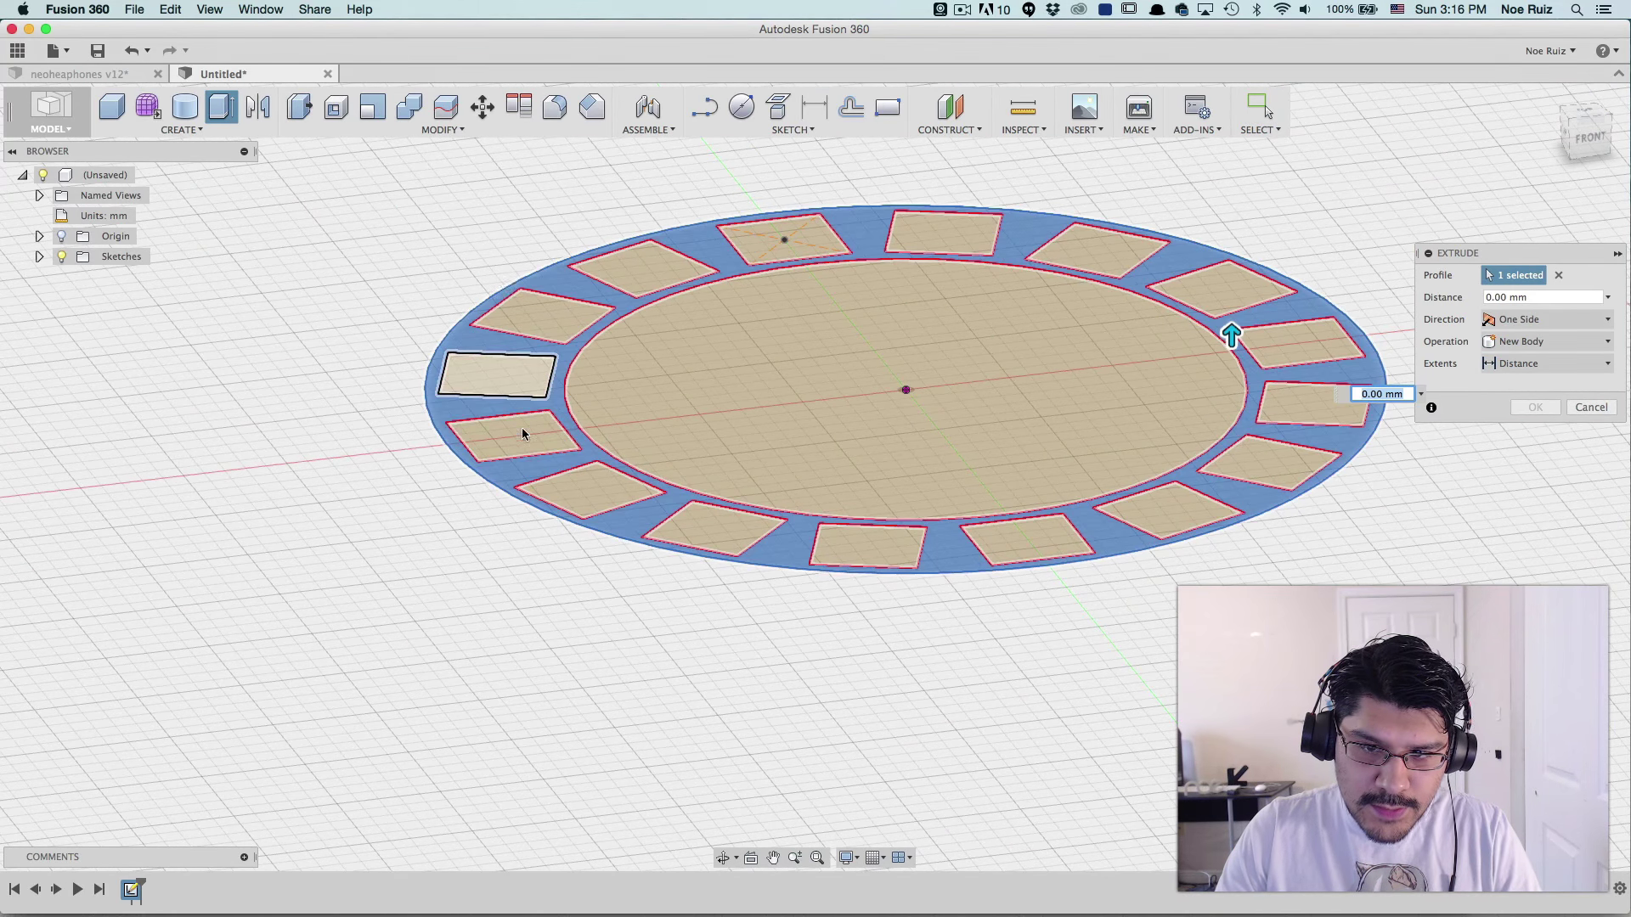
scroll(889, 538, "up", 2)
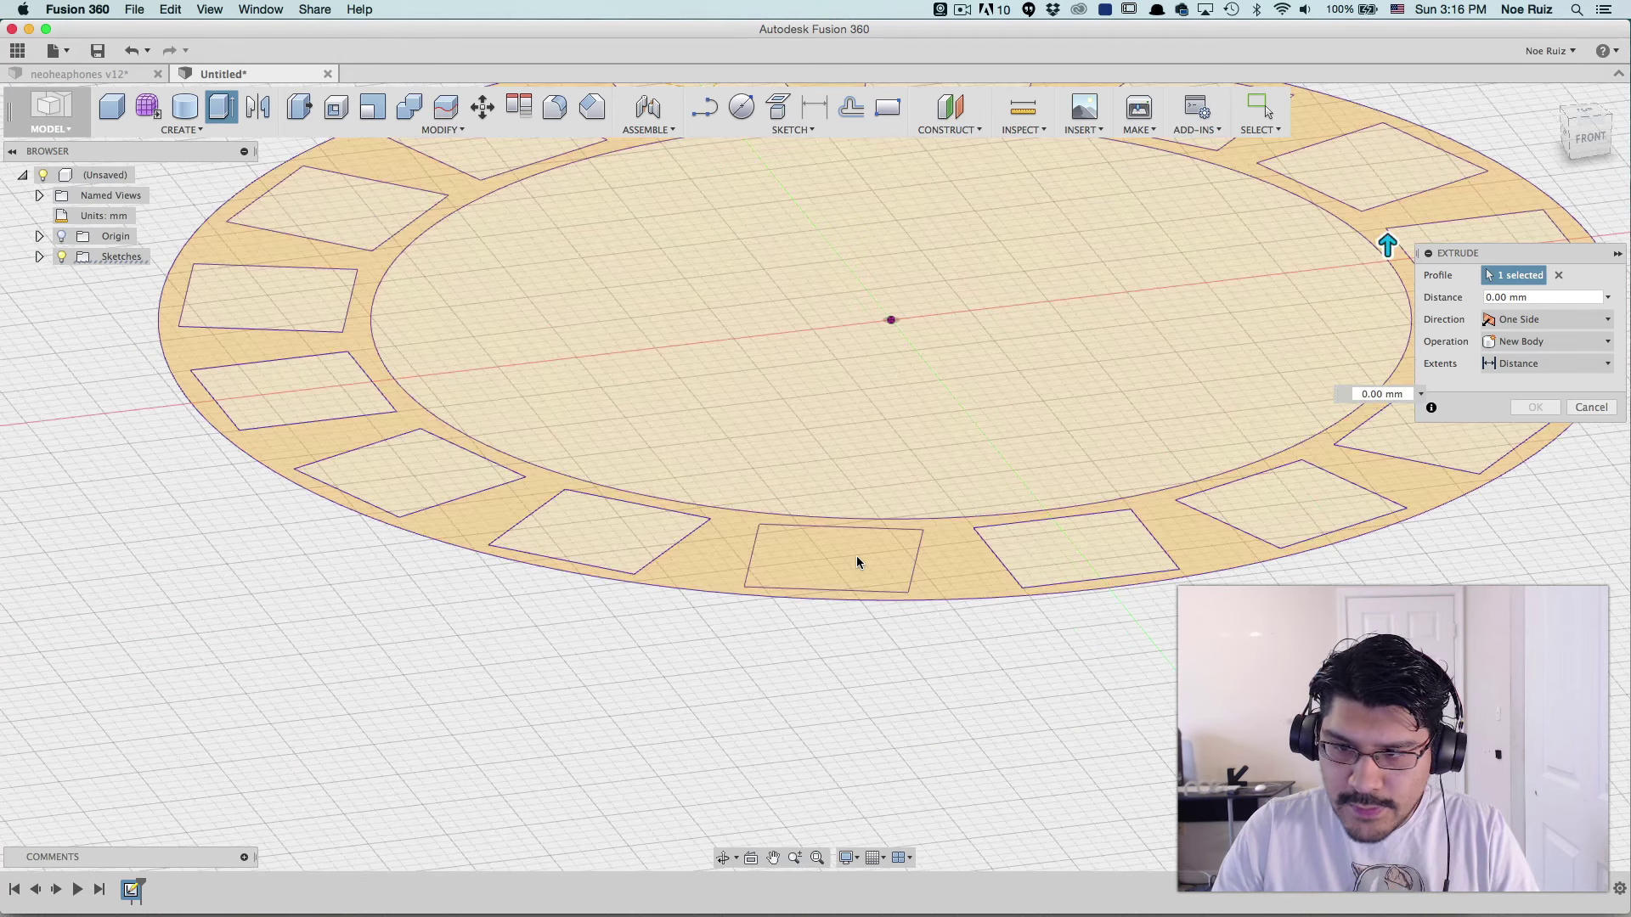
scroll(856, 555, "down", 4)
left_click(847, 557)
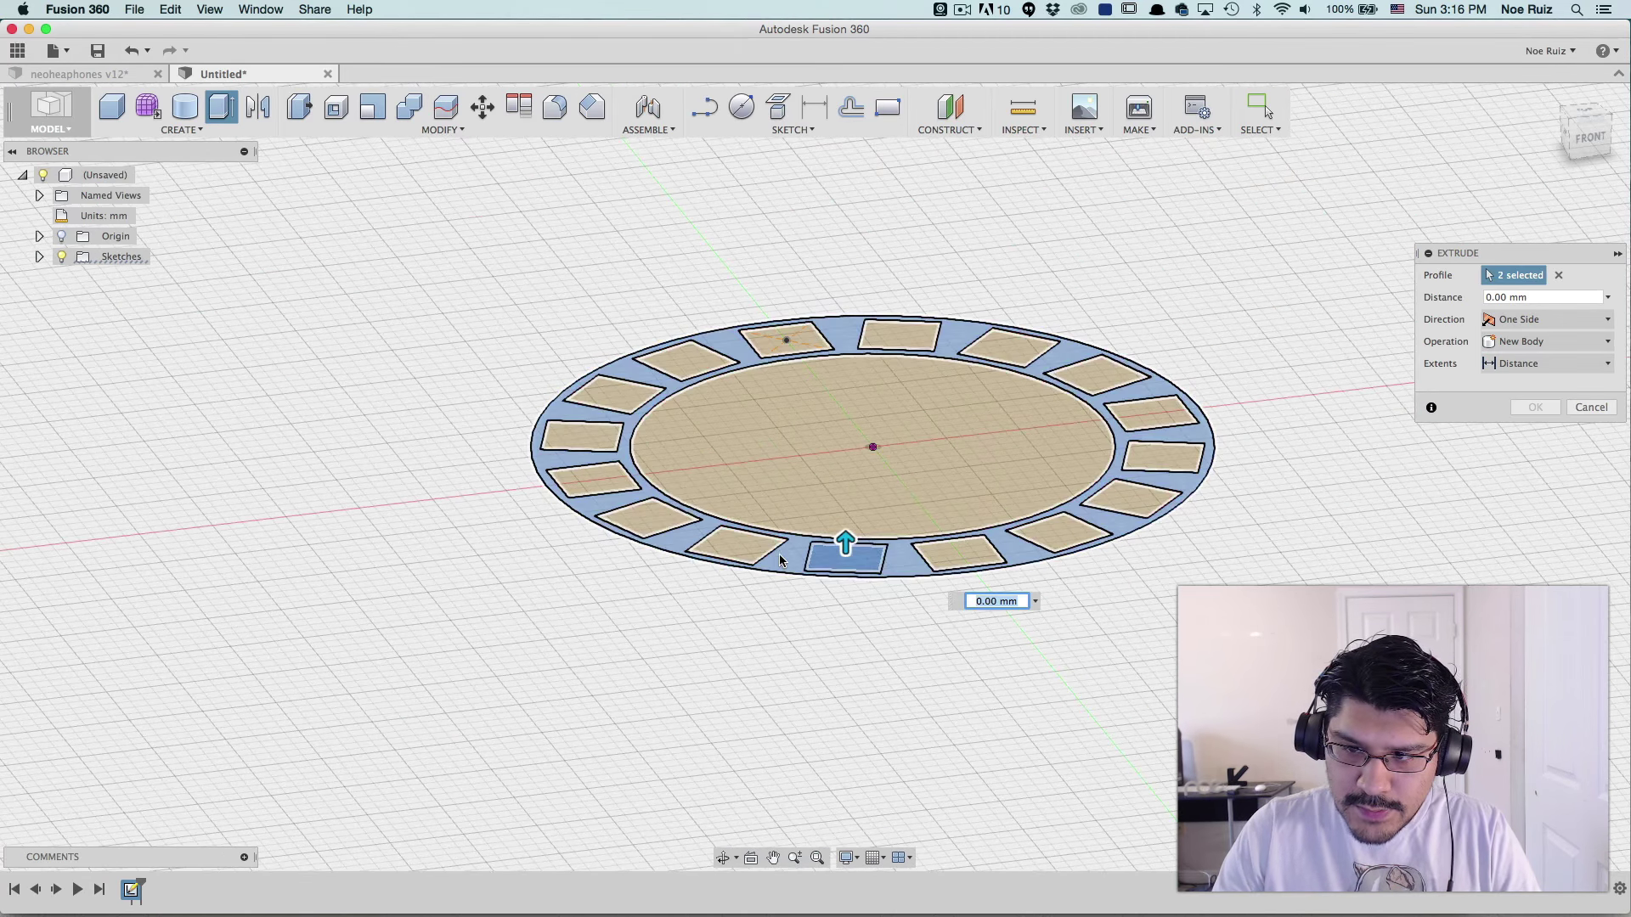
left_click(739, 550)
left_click(641, 520)
left_click(598, 475)
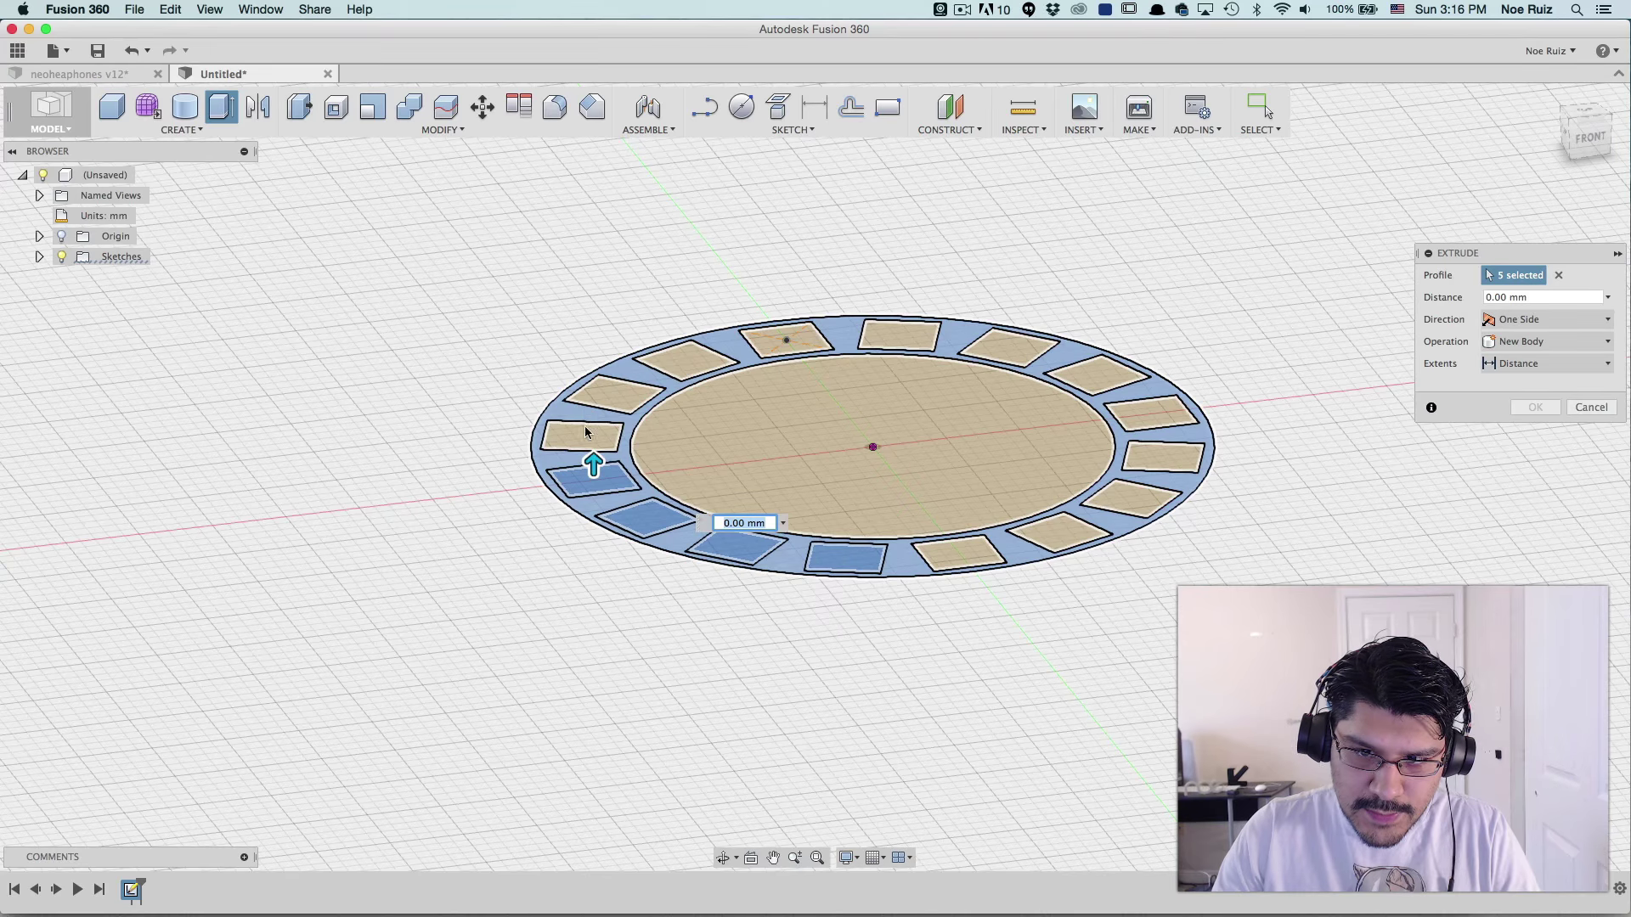
left_click(584, 432)
left_click(633, 386)
left_click(692, 357)
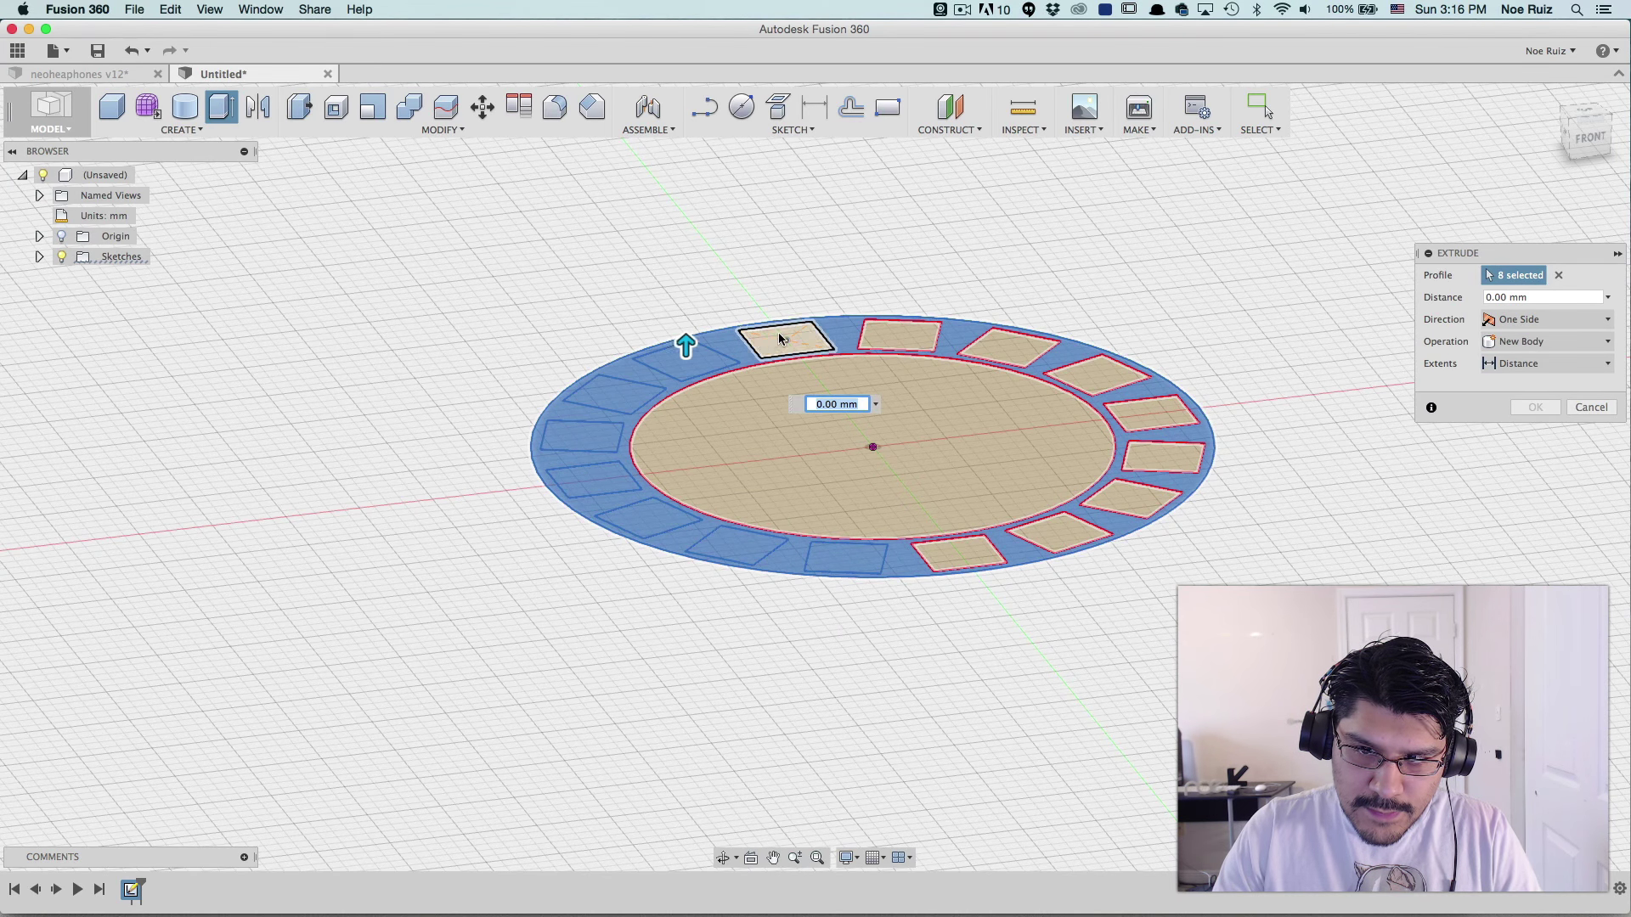
left_click(786, 339)
left_click(899, 336)
left_click(1001, 345)
left_click(1103, 374)
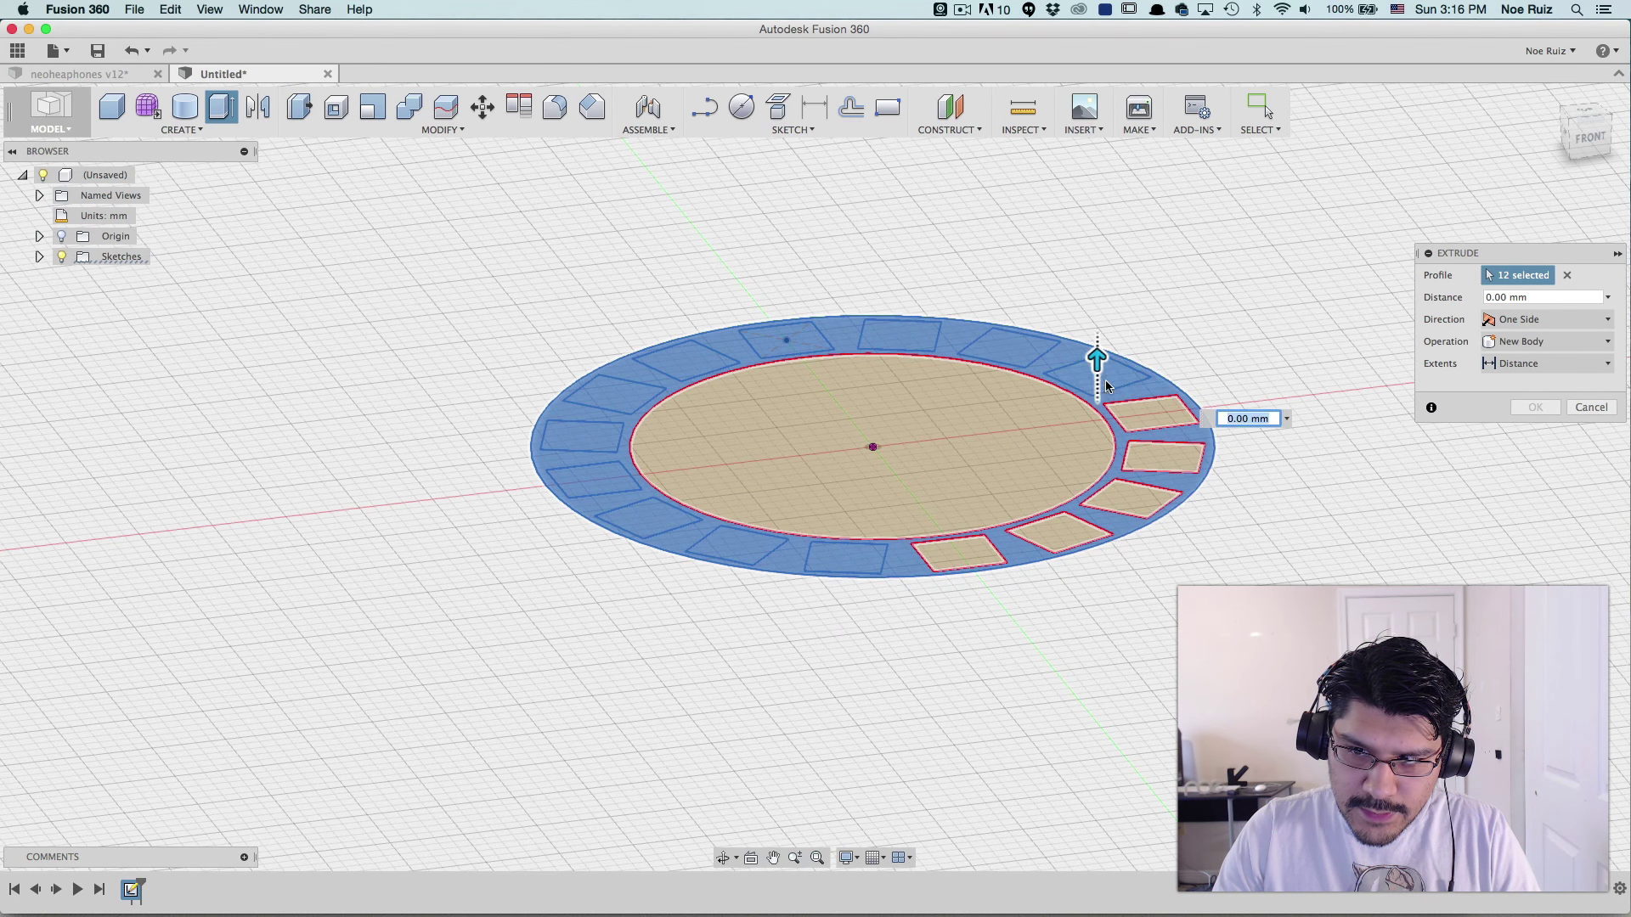
left_click(1151, 415)
left_click(1169, 463)
left_click(1129, 498)
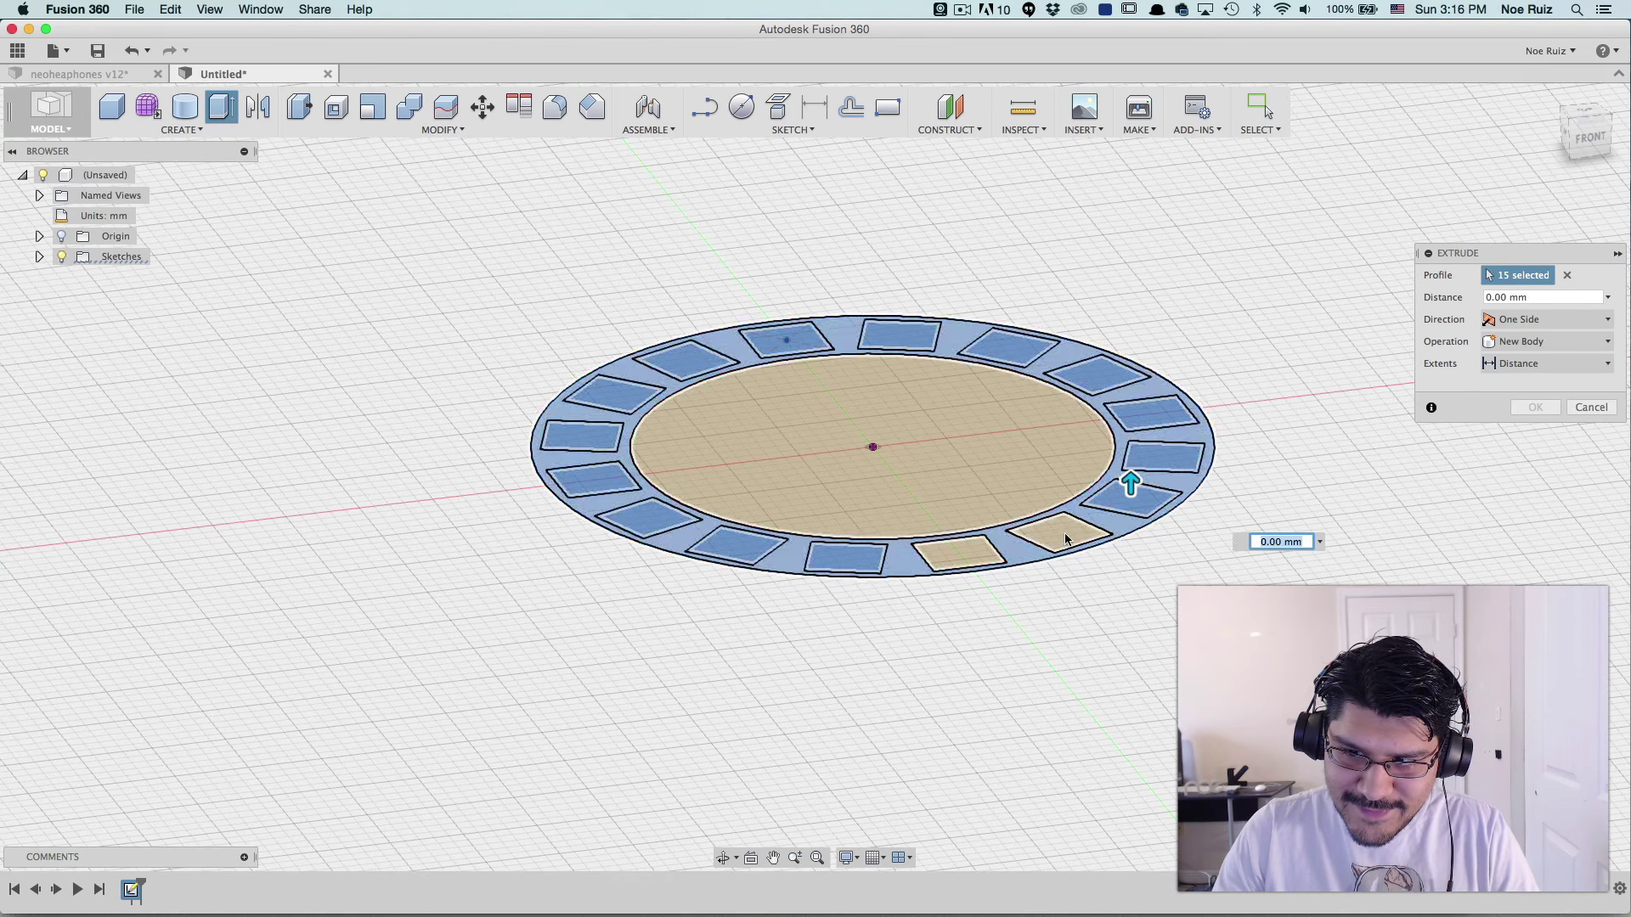
left_click(1058, 531)
left_click(973, 556)
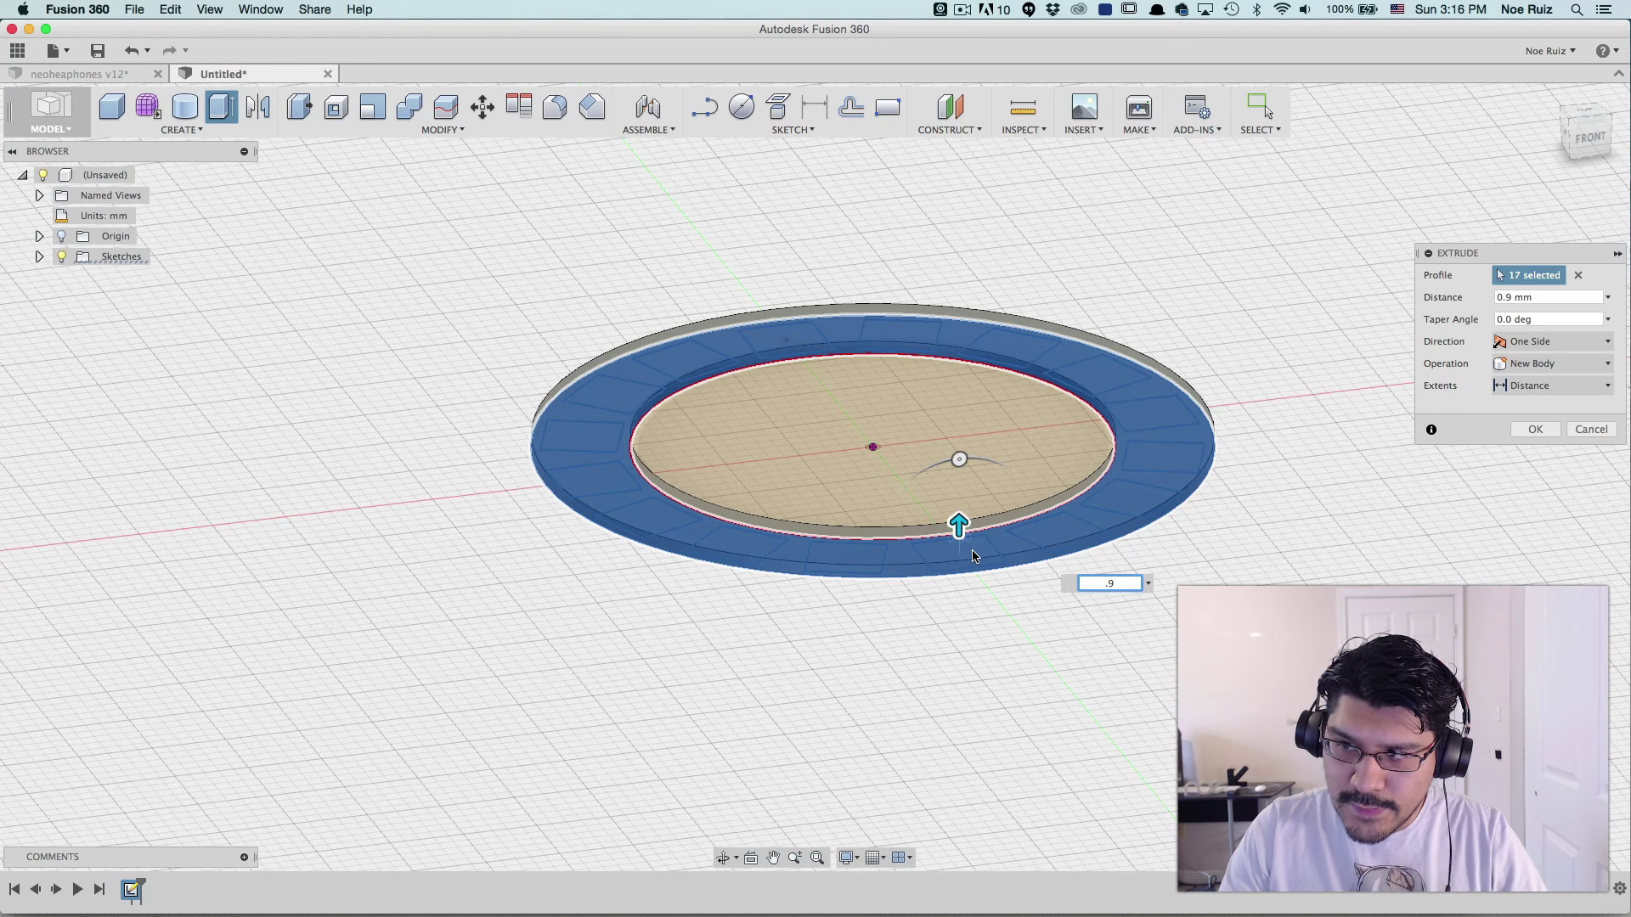
key("Return")
- Show the ring sketch again so its LED squares can be used on the underside of the body
scroll(691, 451, "up", 3)
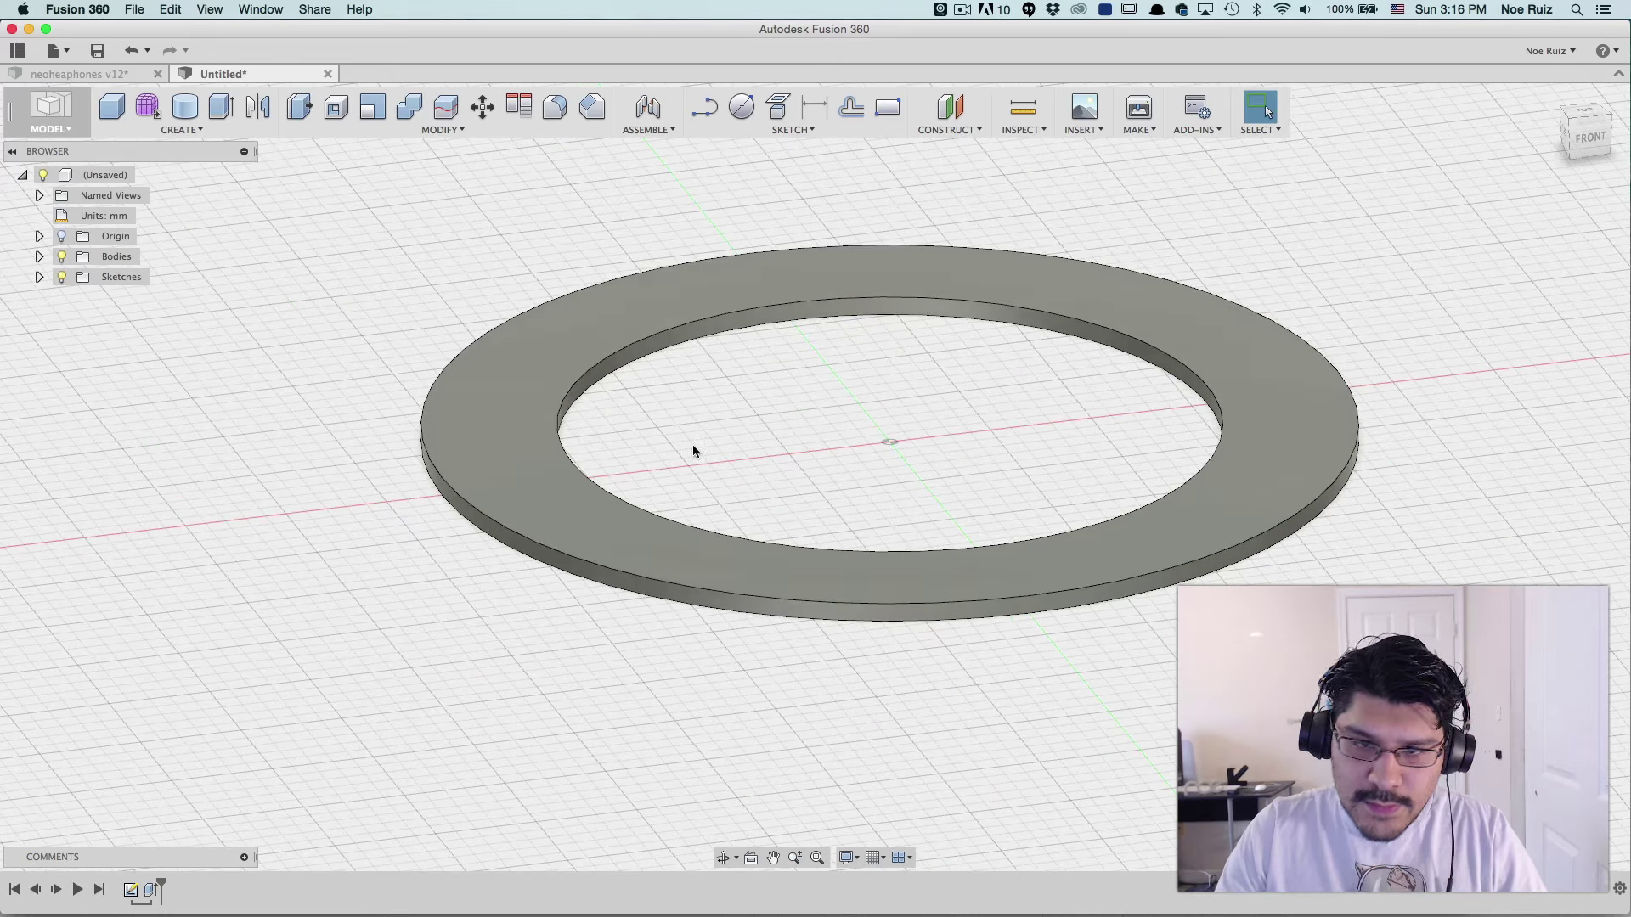
middle_click_drag(580, 508, 696, 399, "shift")
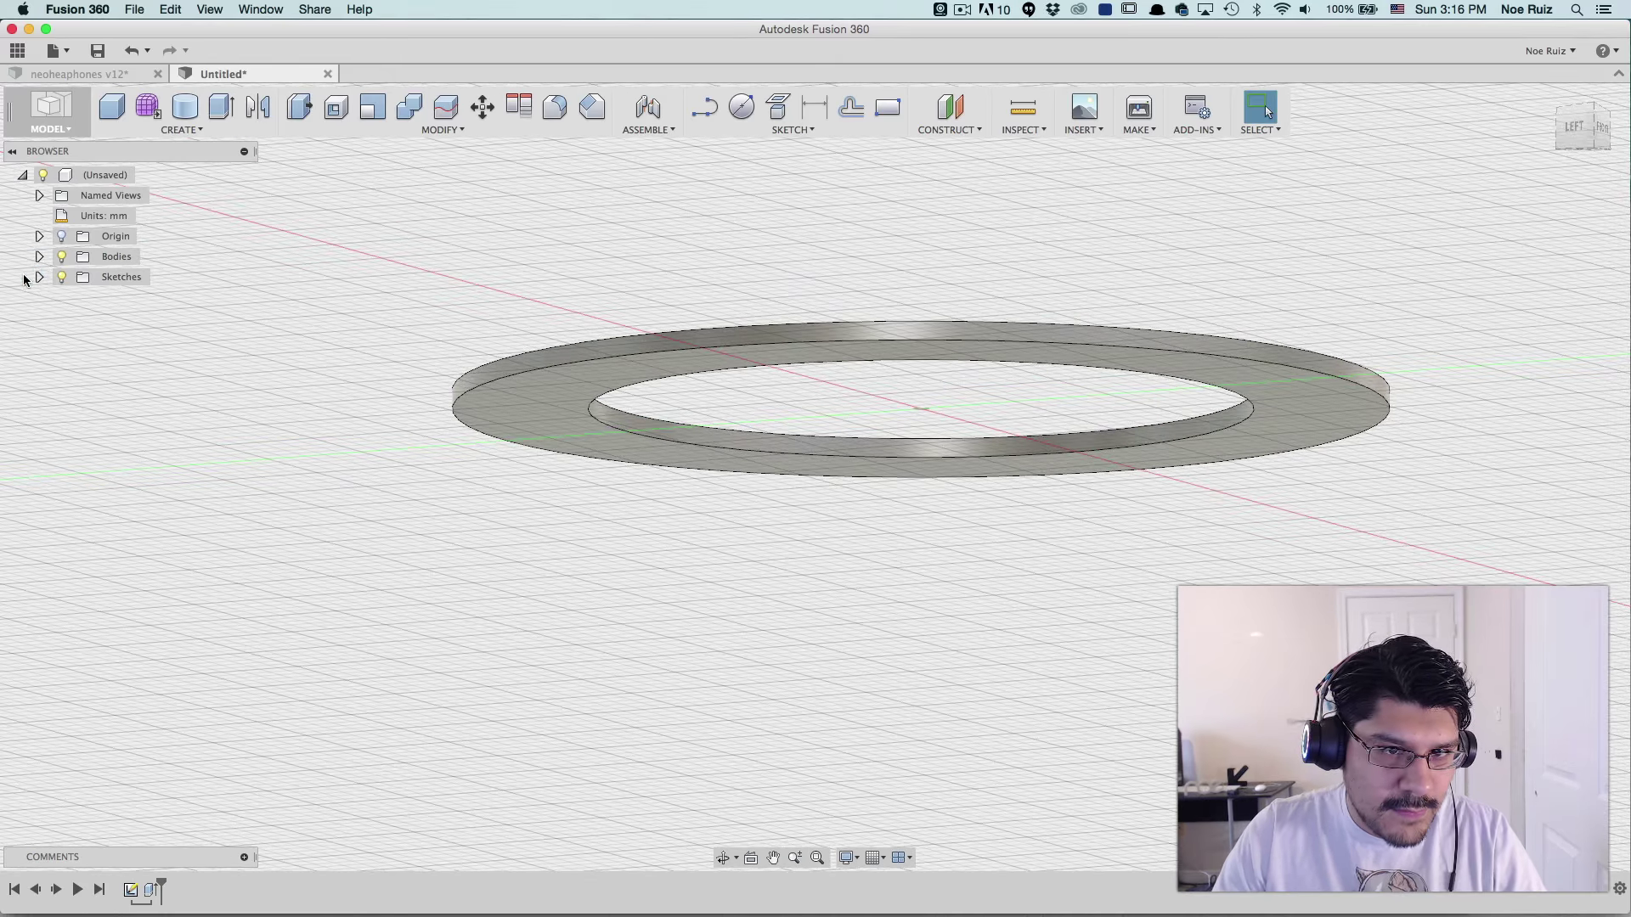
left_click(38, 277)
left_click(78, 298)
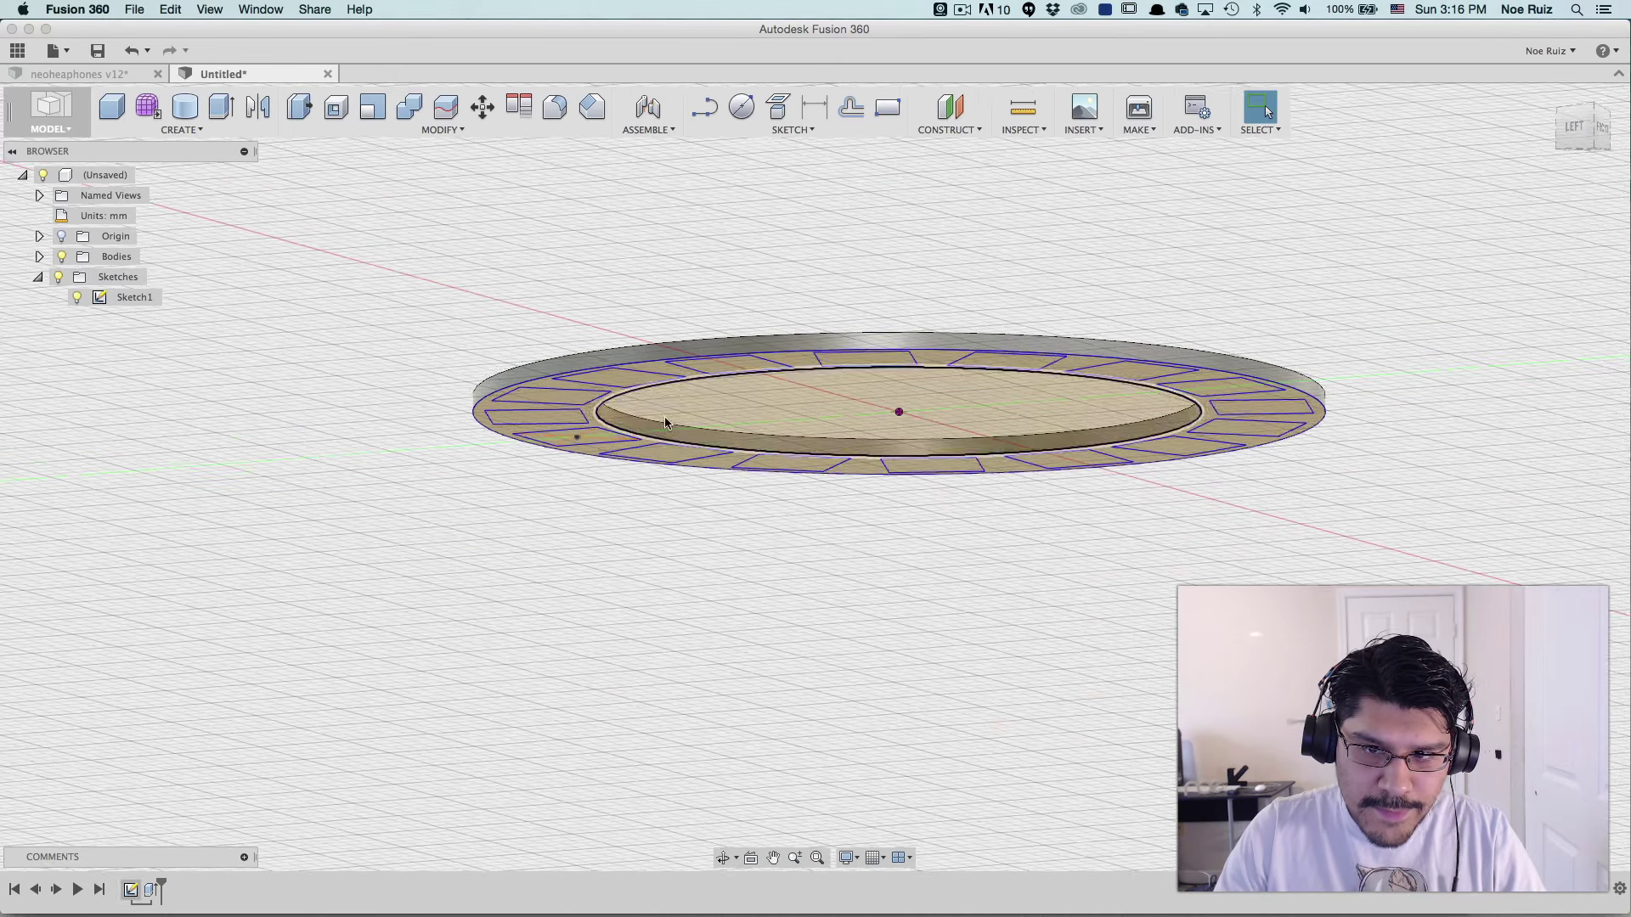
scroll(553, 388, "up", 4)
scroll(535, 413, "down", 5)
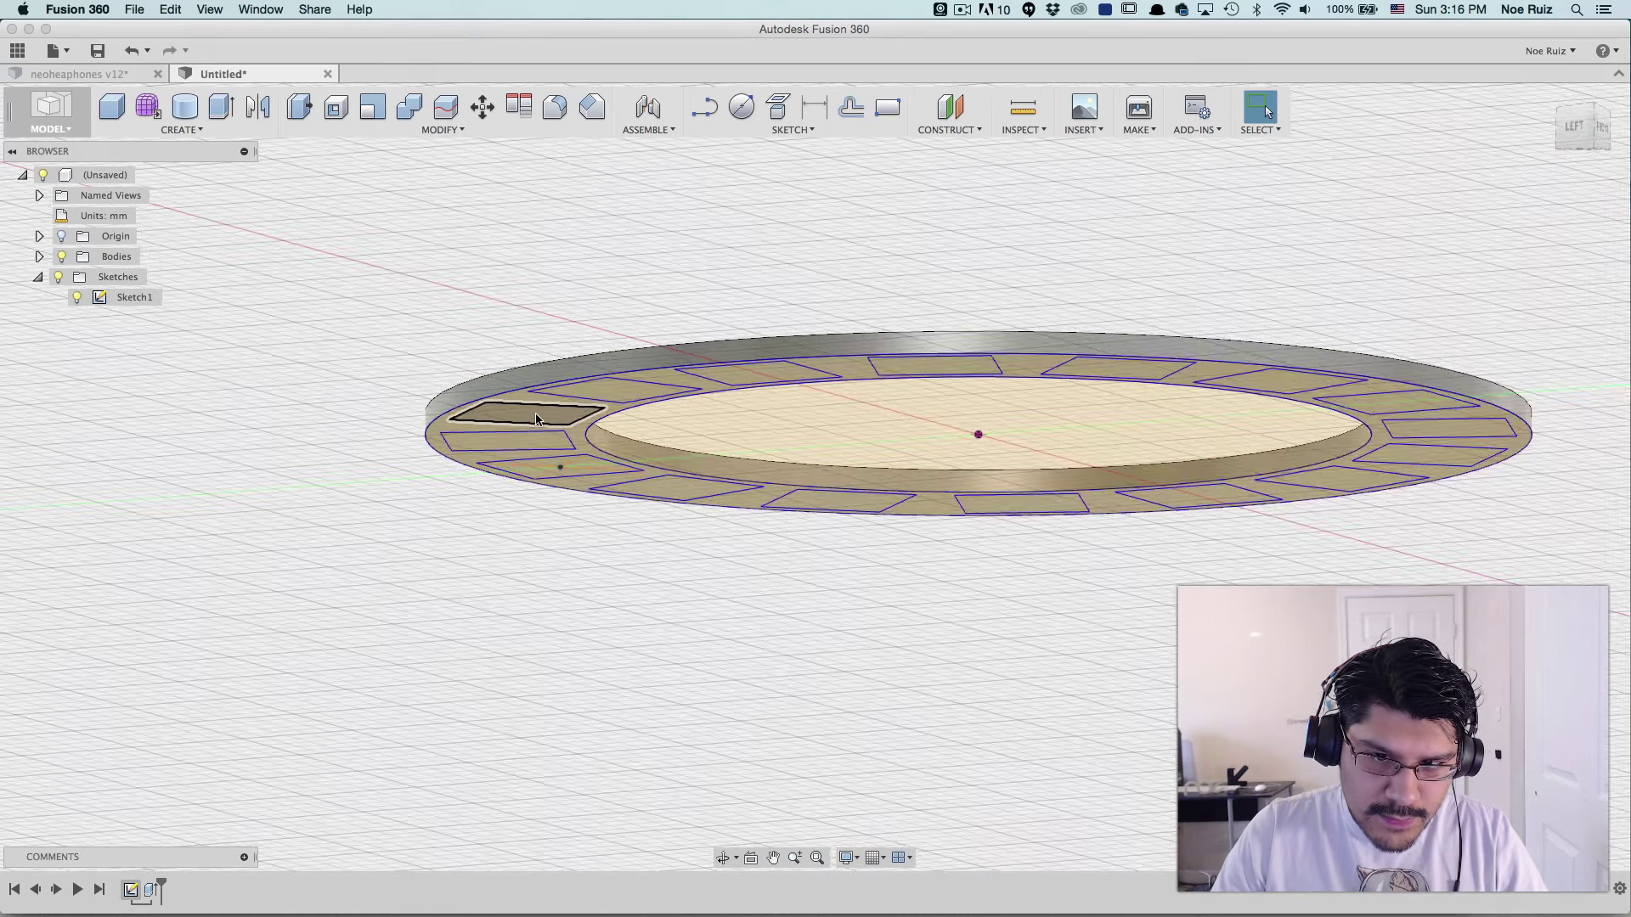
- Start an Extrude from the ring's underside, select eight adjacent LED squares as profiles, and check the LED height in the notes
middle_click_drag(535, 413, 518, 435, "shift")
key("e")
left_click(522, 382)
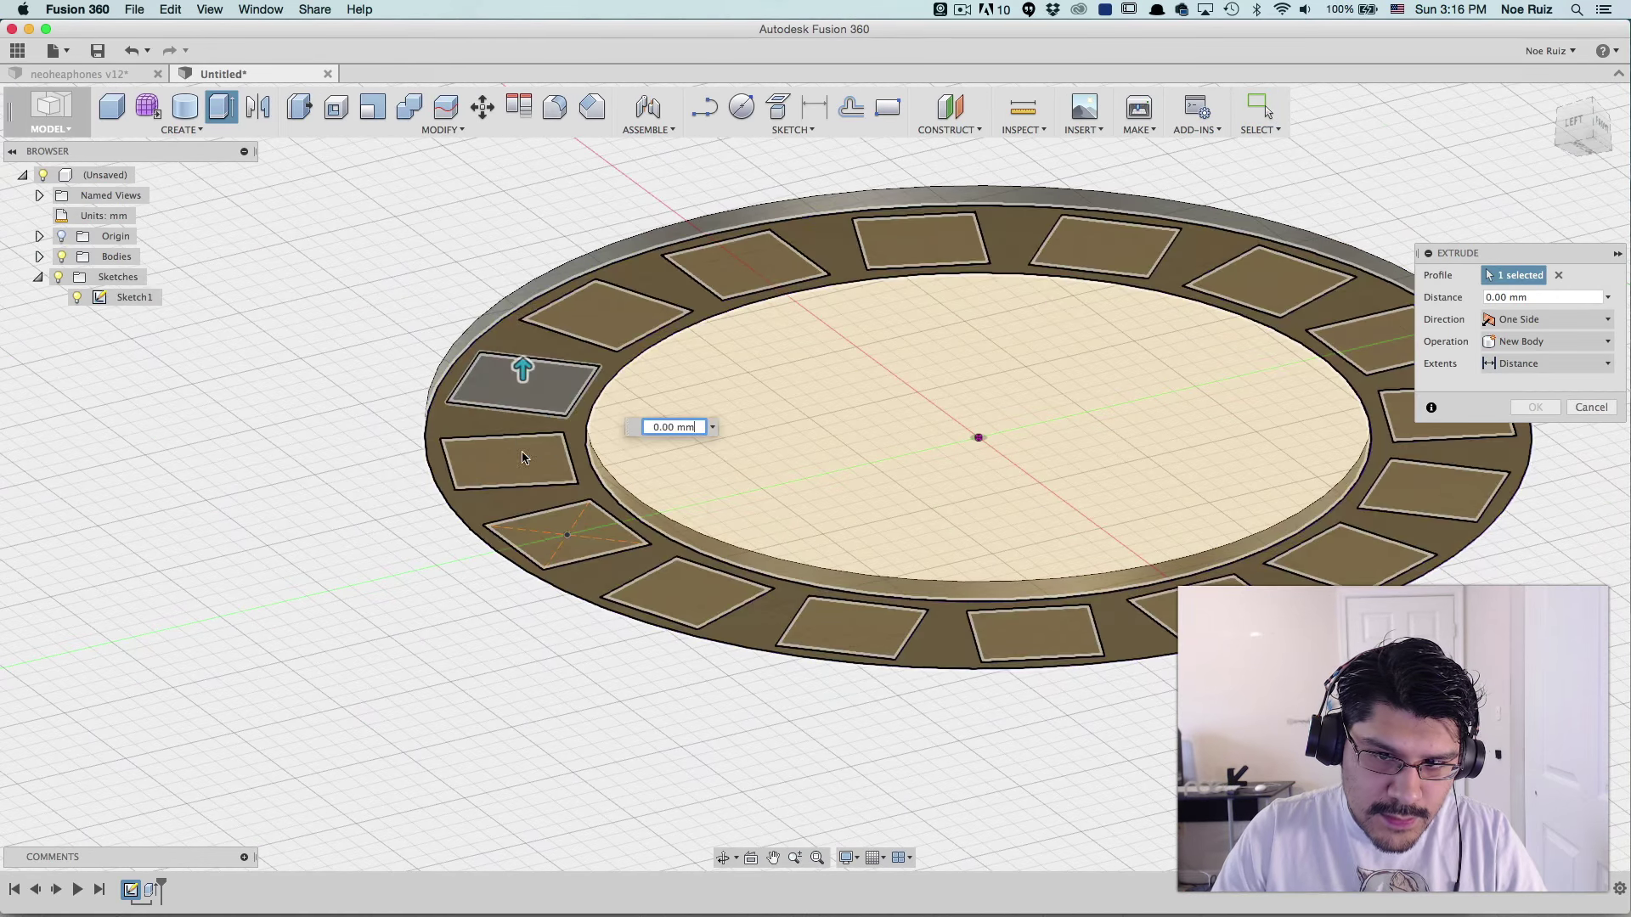
left_click(510, 461)
left_click(567, 535)
left_click(607, 315)
left_click(730, 270)
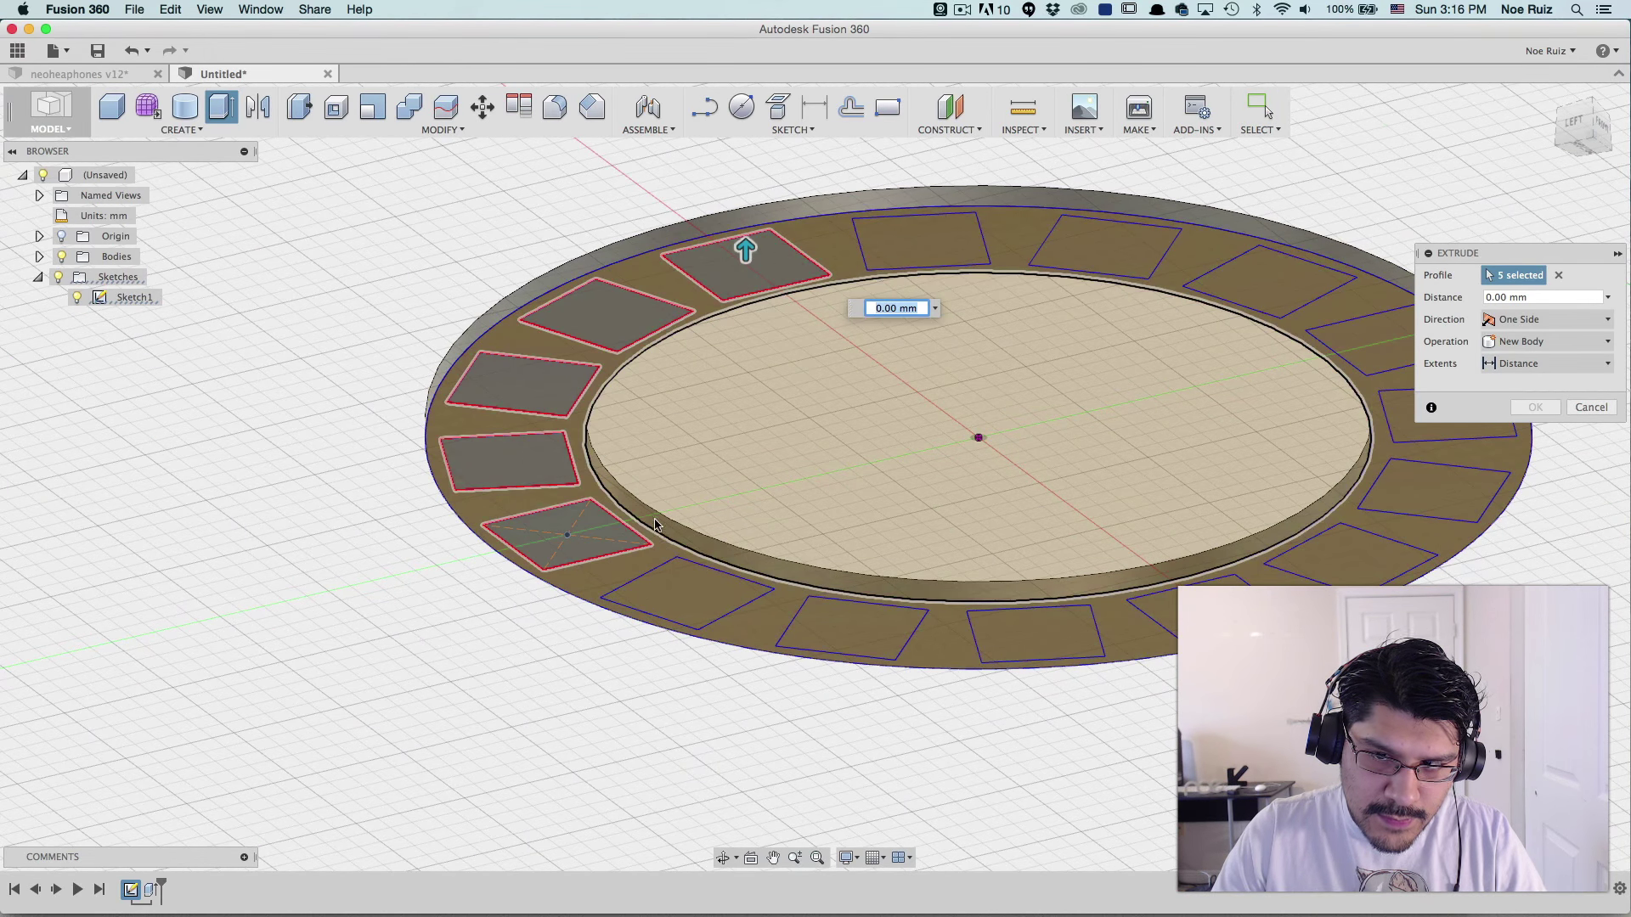
left_click(684, 594)
left_click(892, 627)
left_click(1043, 629)
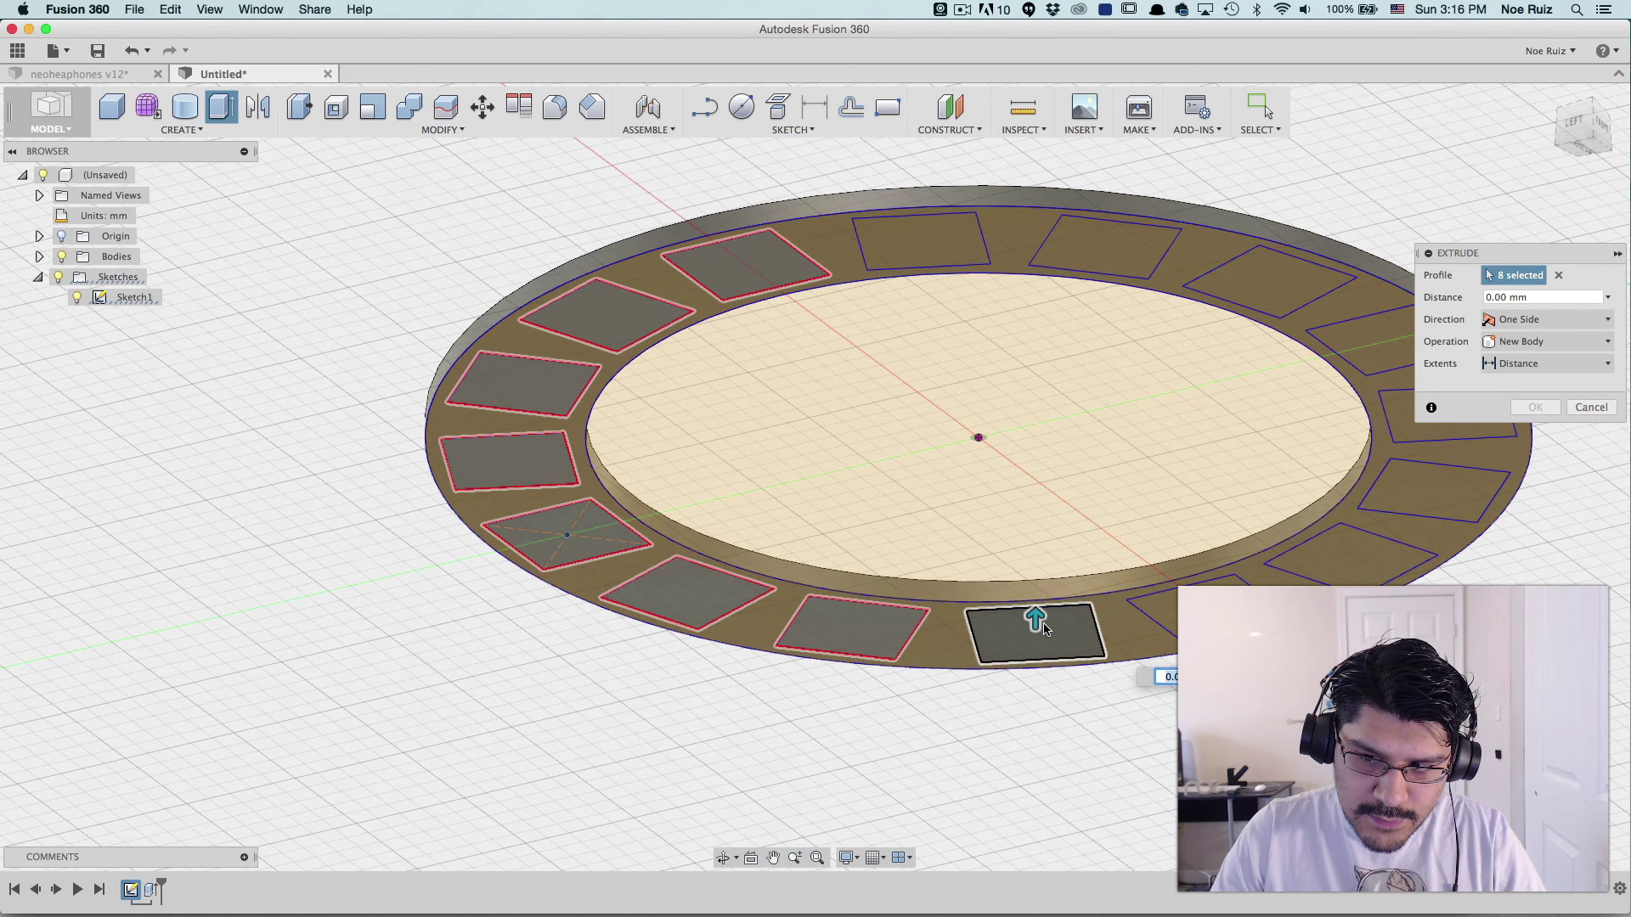
key("super+Tab")
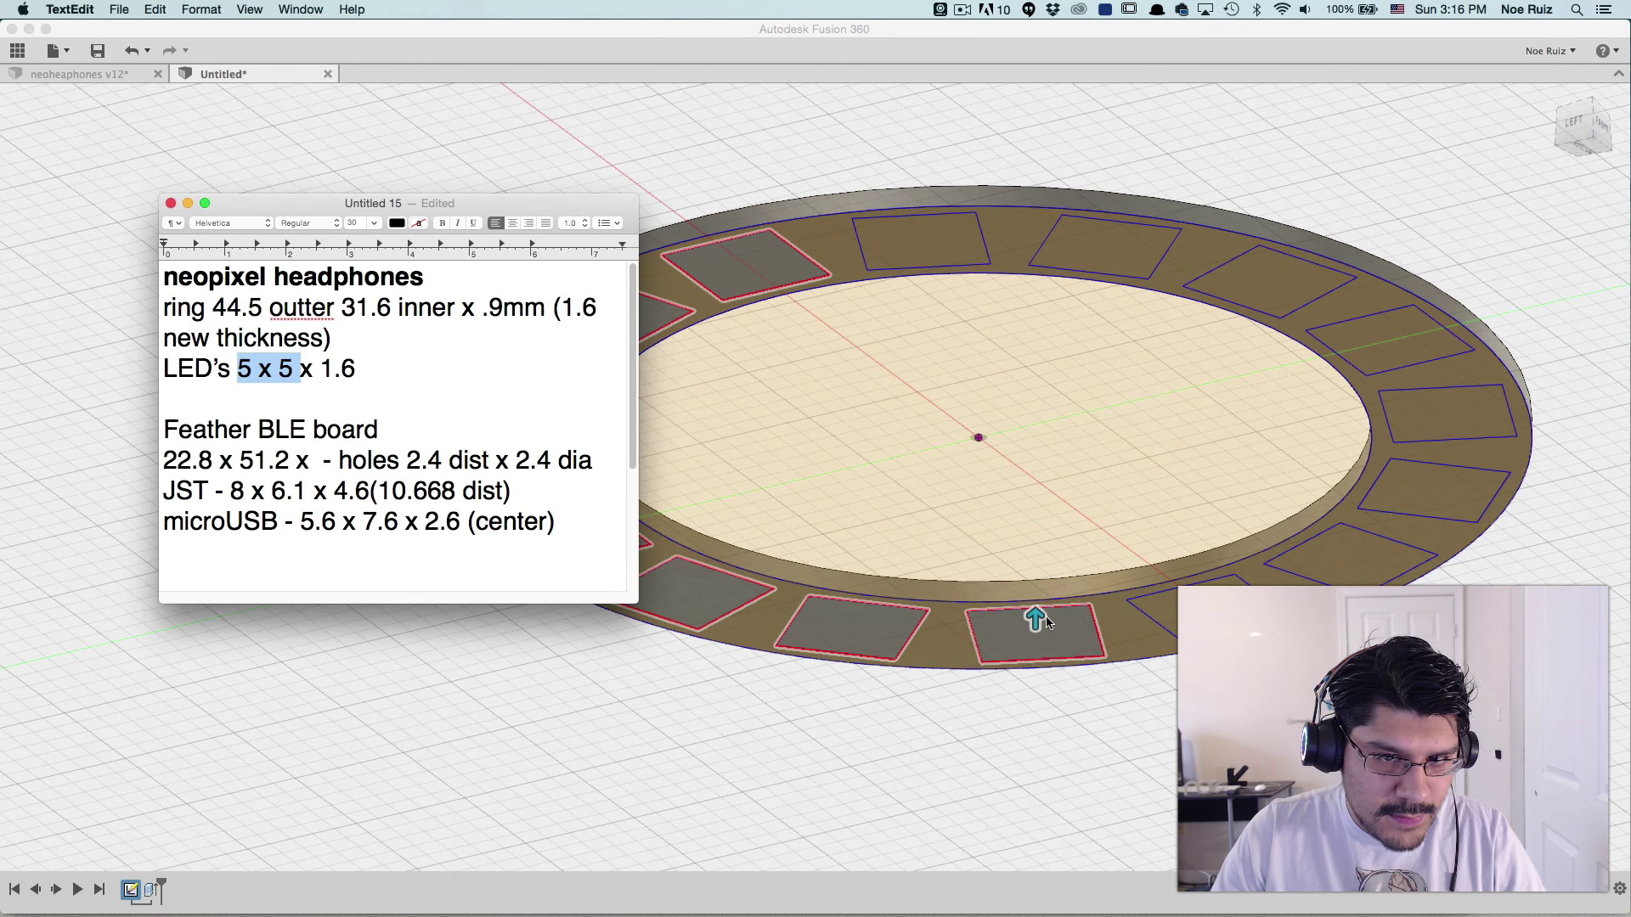
key("super+Tab")
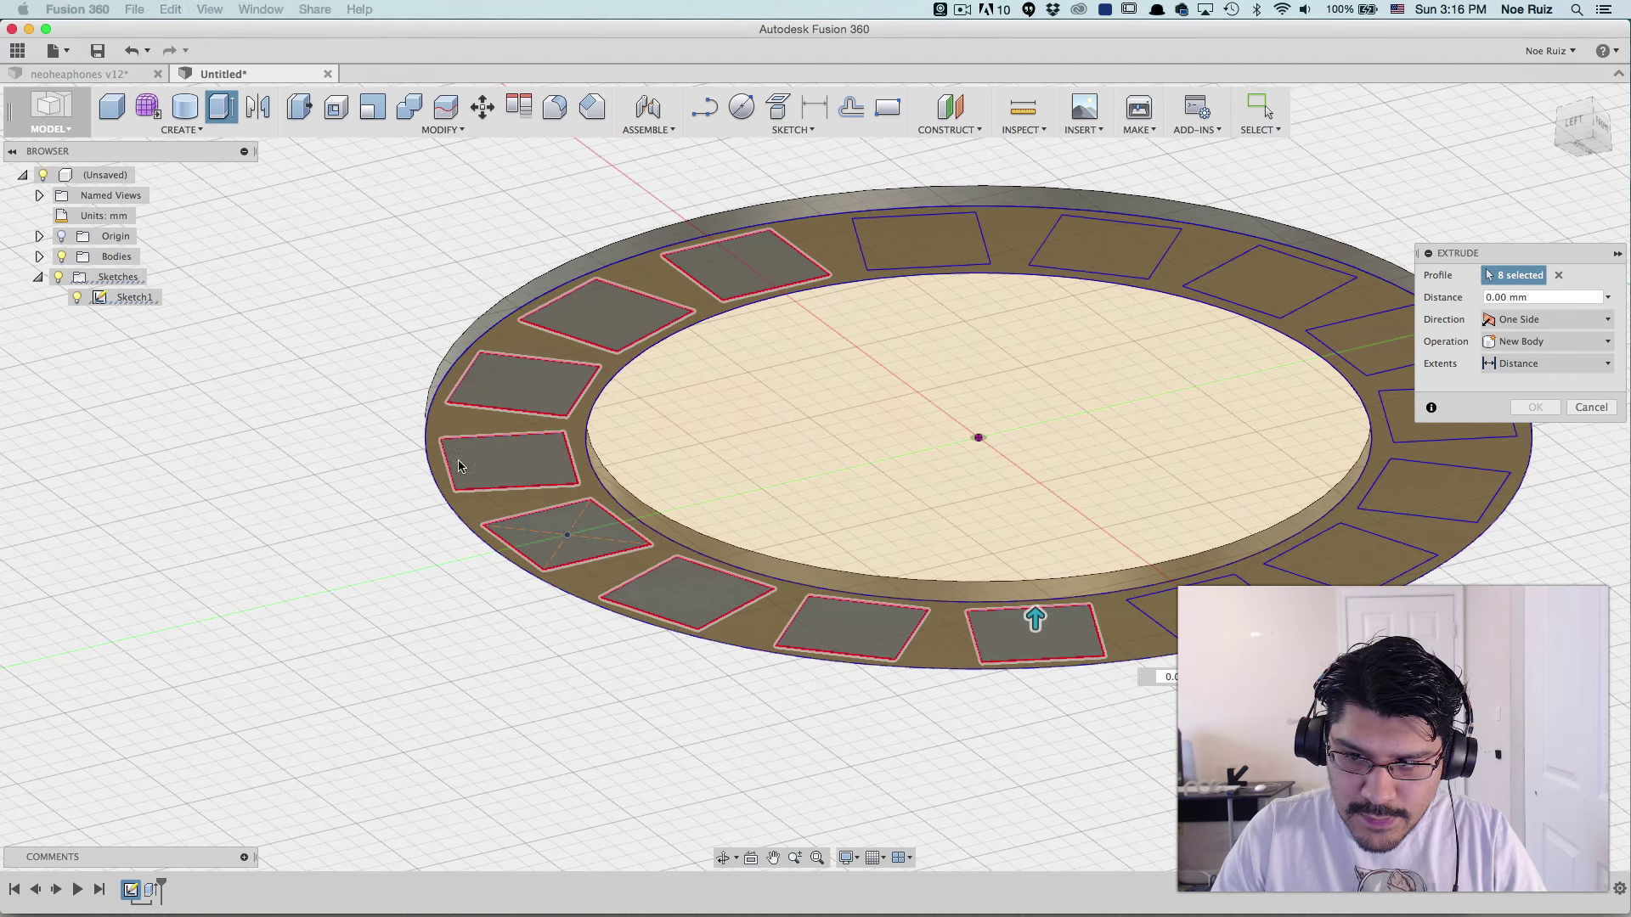
- Add the remaining eight LED squares around the ring to the extrusion's profiles
left_click(1210, 577)
left_click(1354, 551)
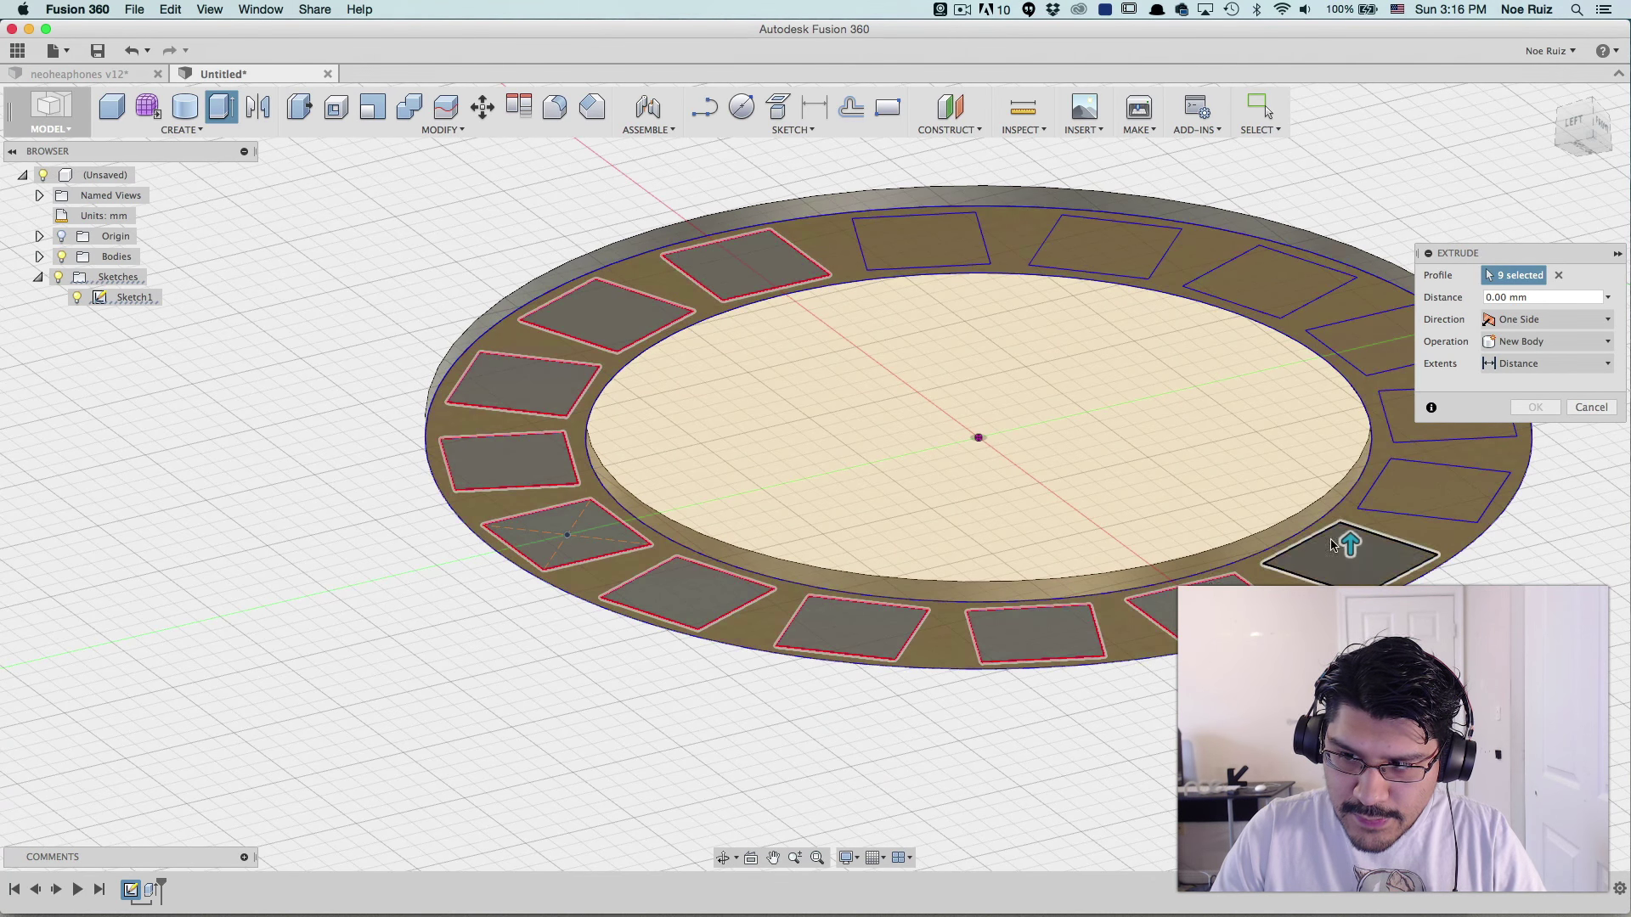
left_click(1433, 480)
left_click(1404, 416)
left_click(1364, 336)
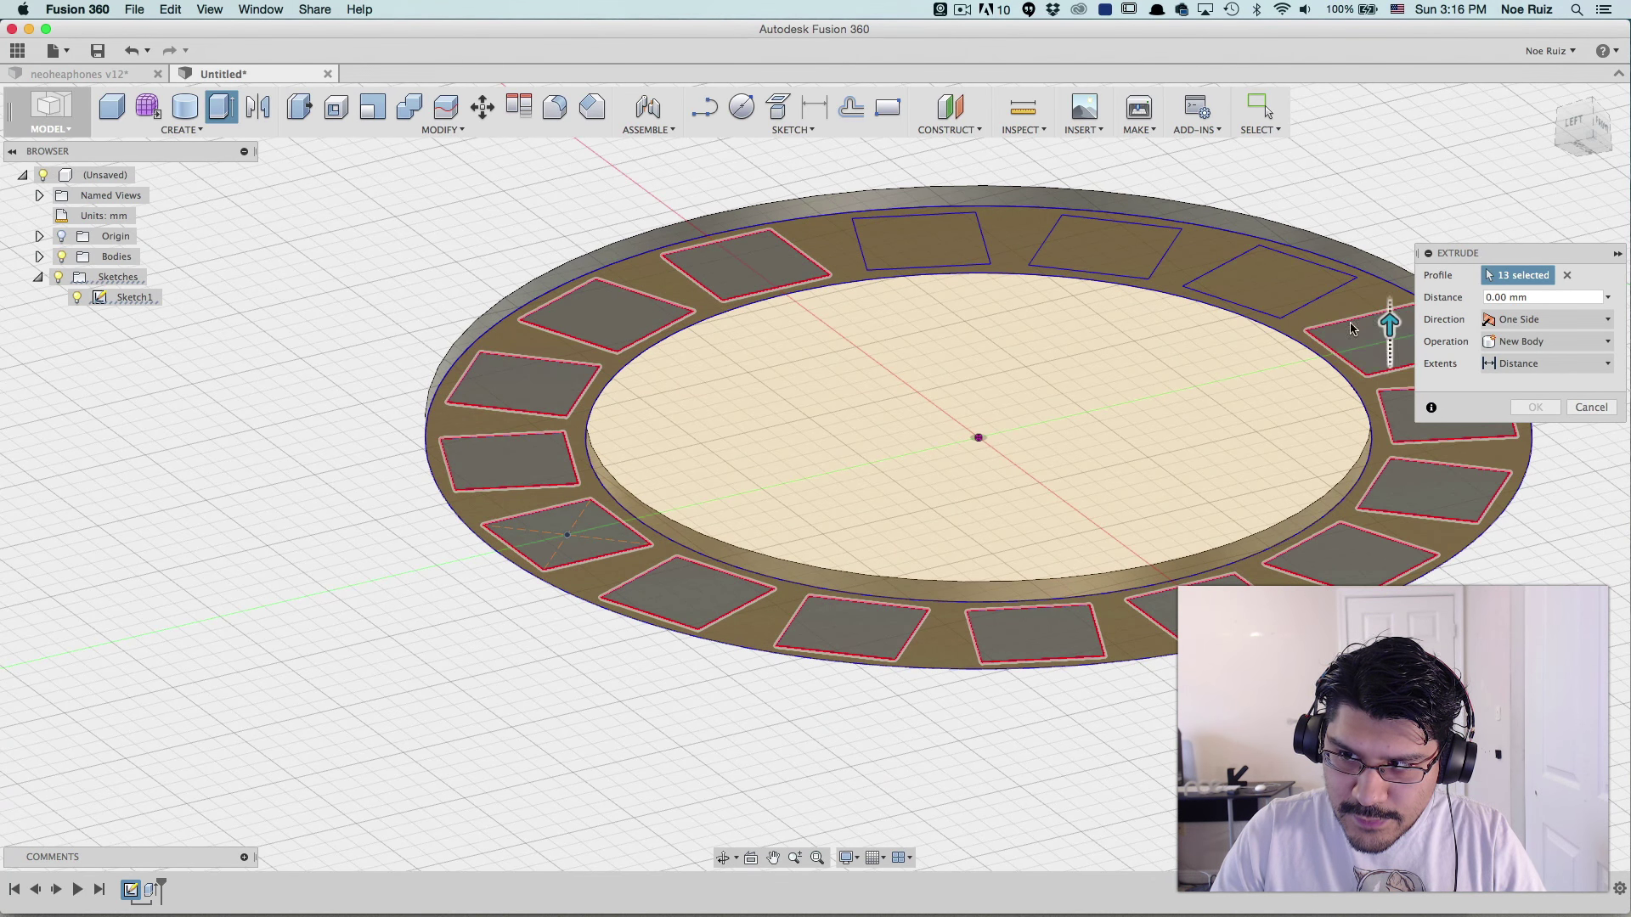
left_click(1265, 282)
left_click(1085, 250)
left_click(921, 242)
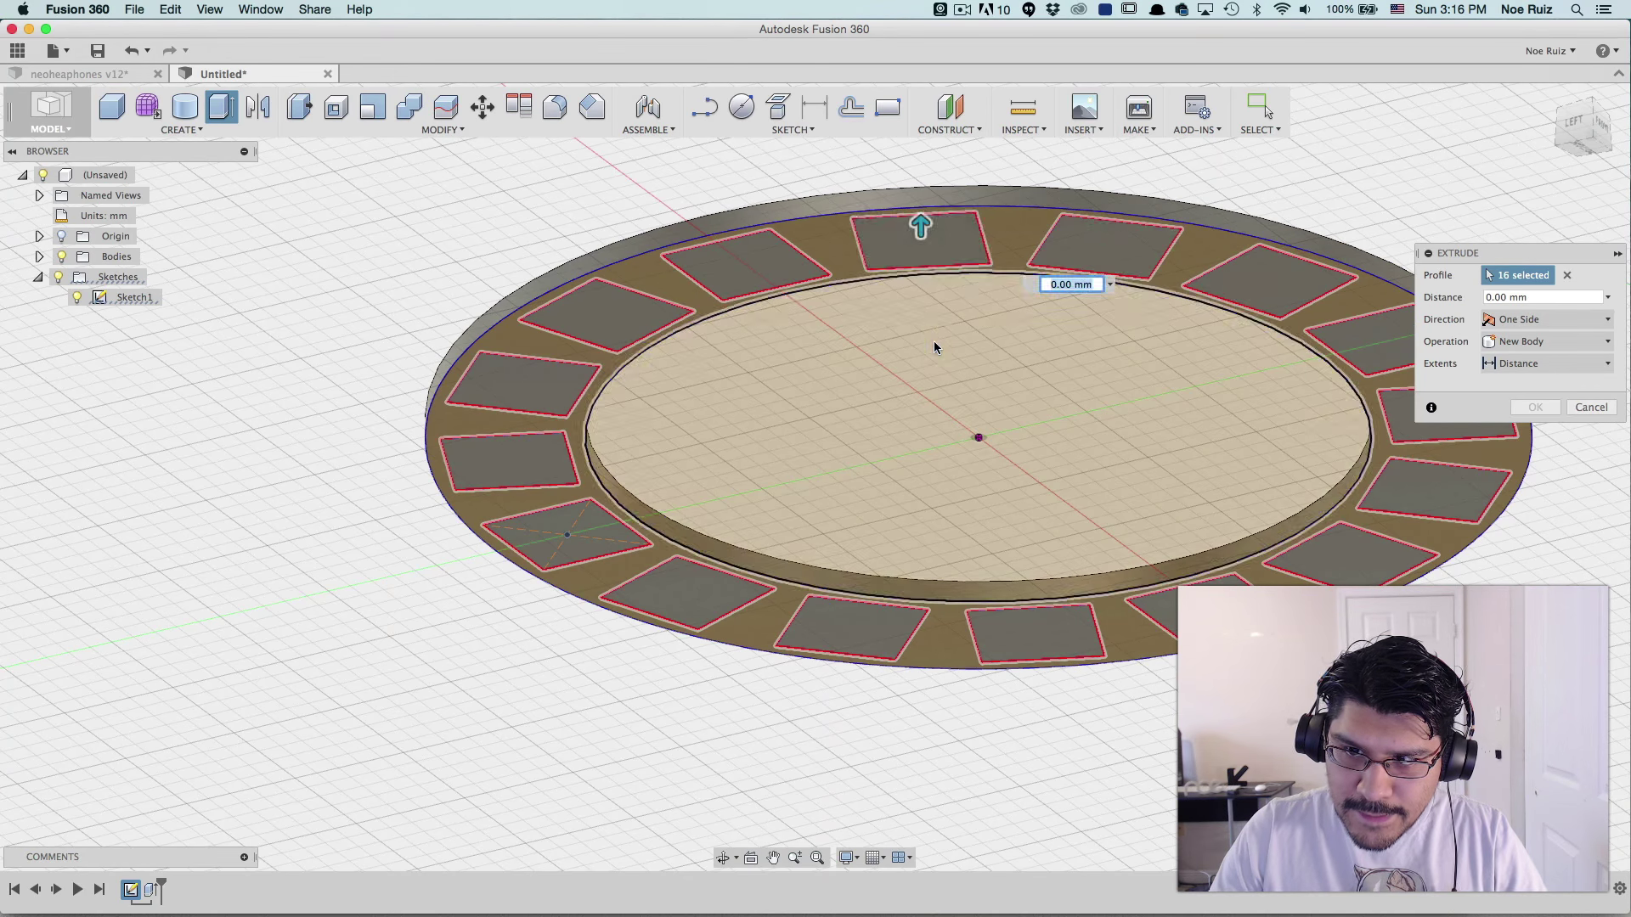
- Set the LED extrusion distance to .9+1.6 mm, working from the front view
middle_click_drag(934, 340, 973, 416, "shift")
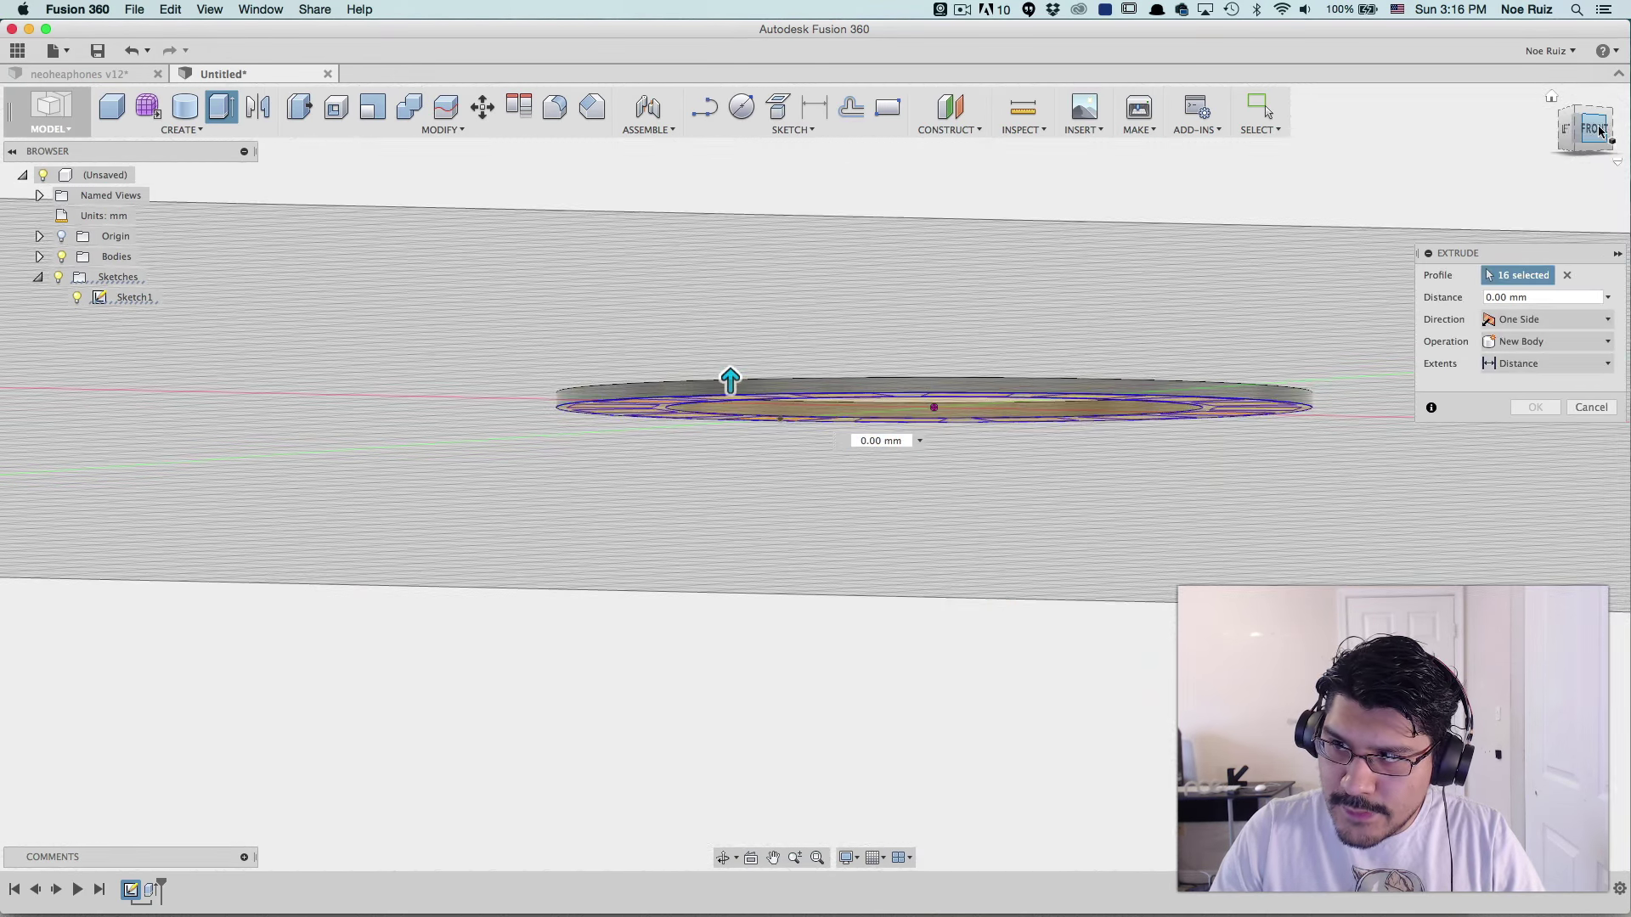
left_click(1587, 129)
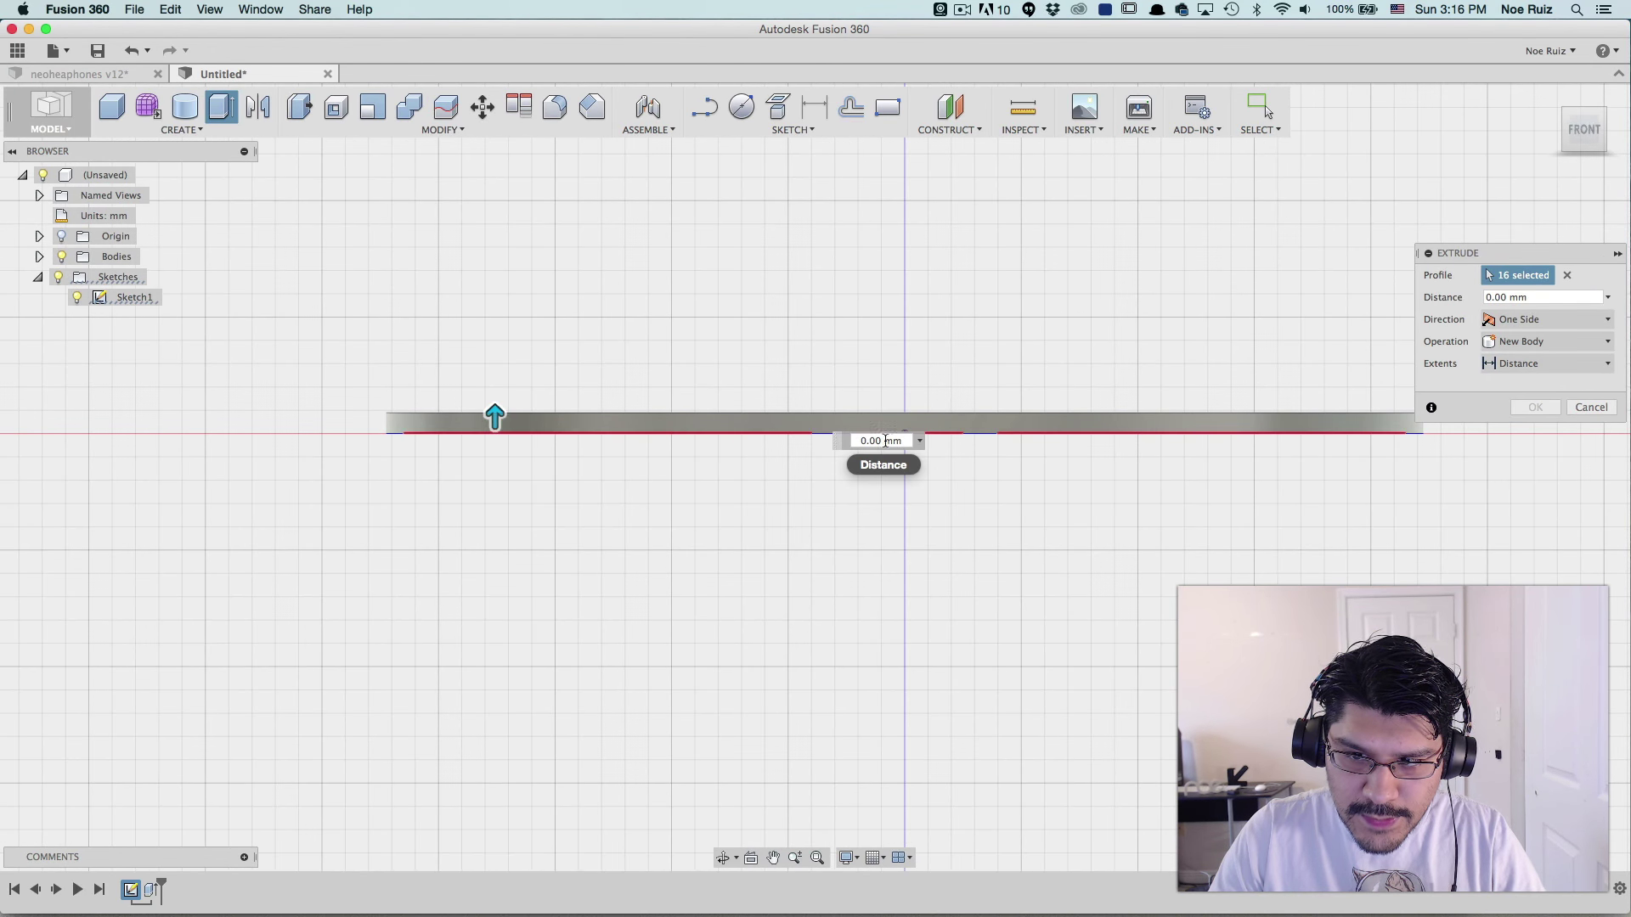
left_click_drag(836, 437, 797, 429)
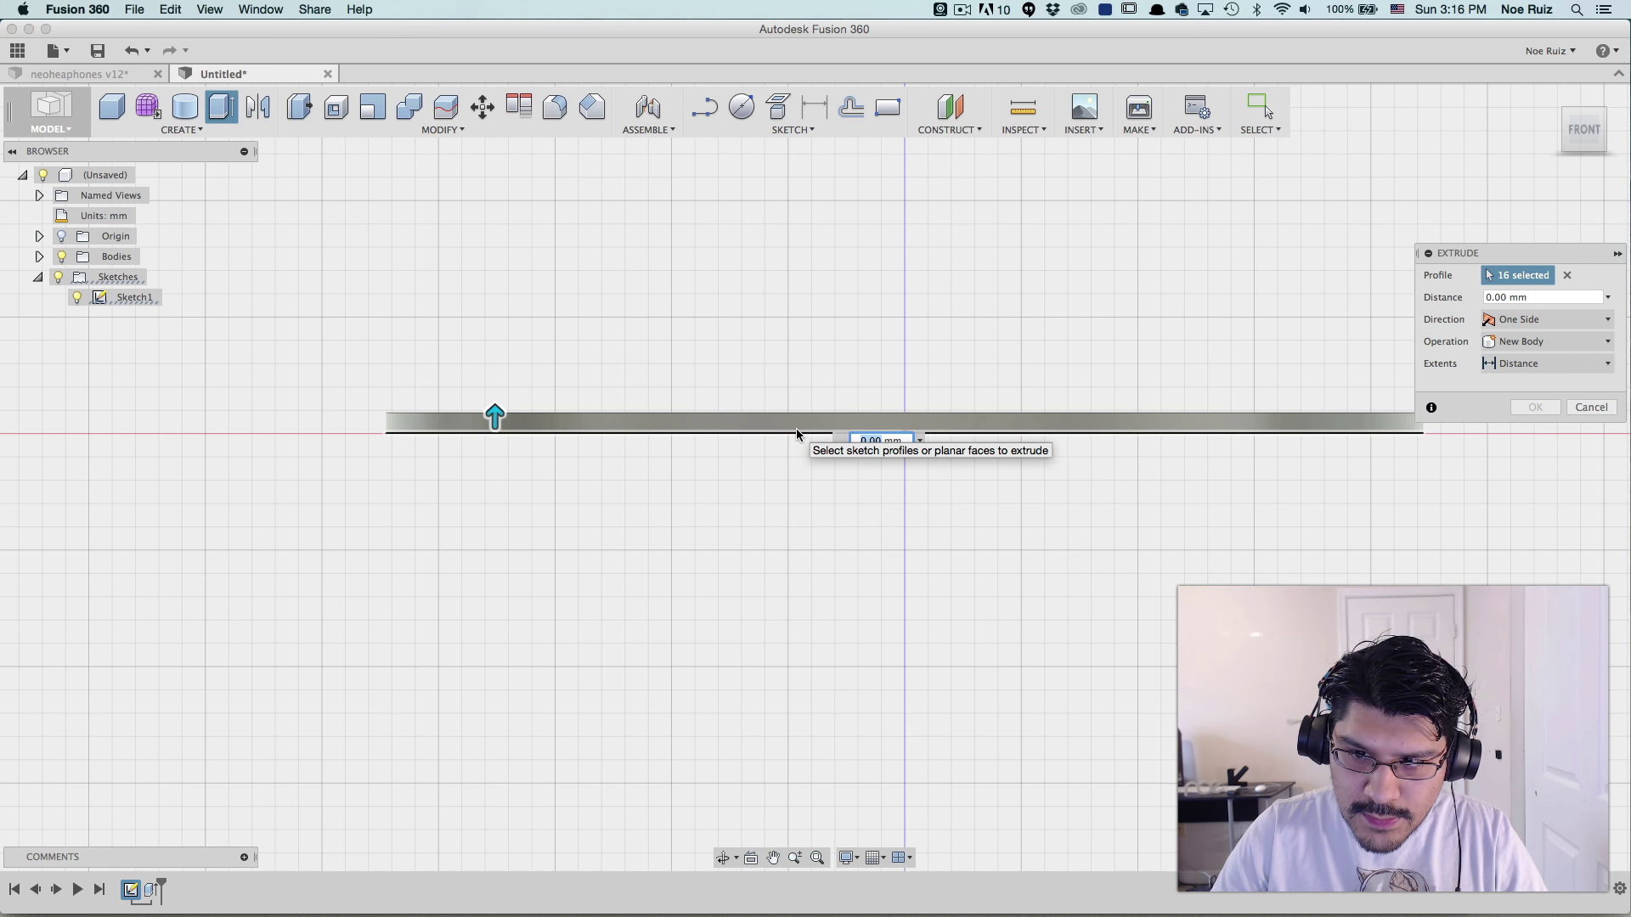
type("9+")
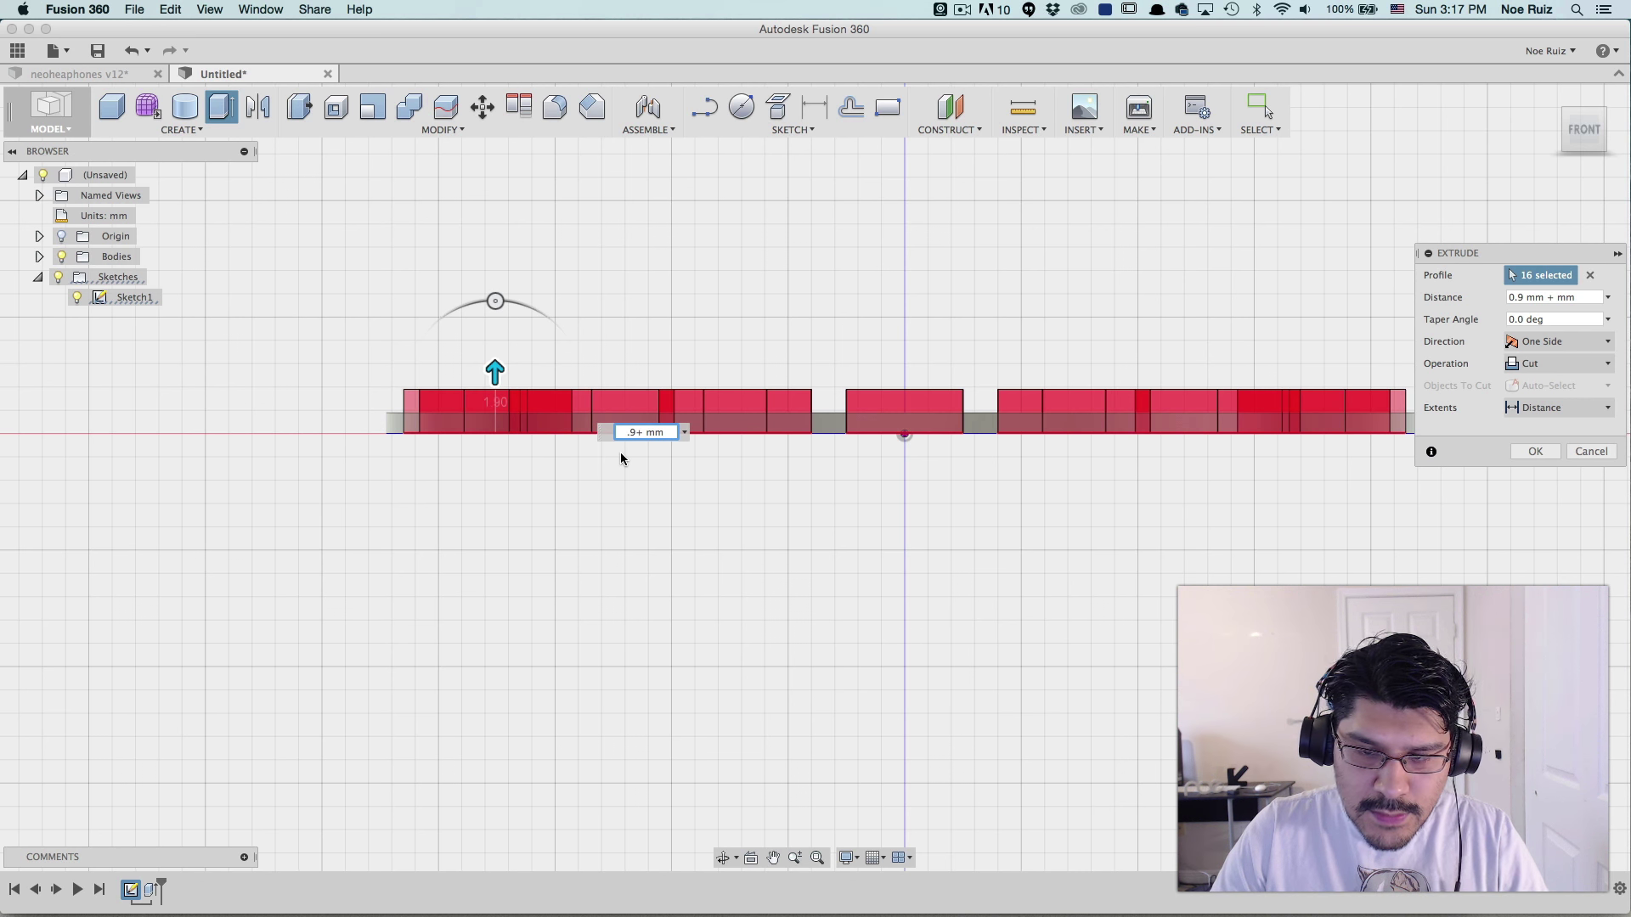
type("1.6")
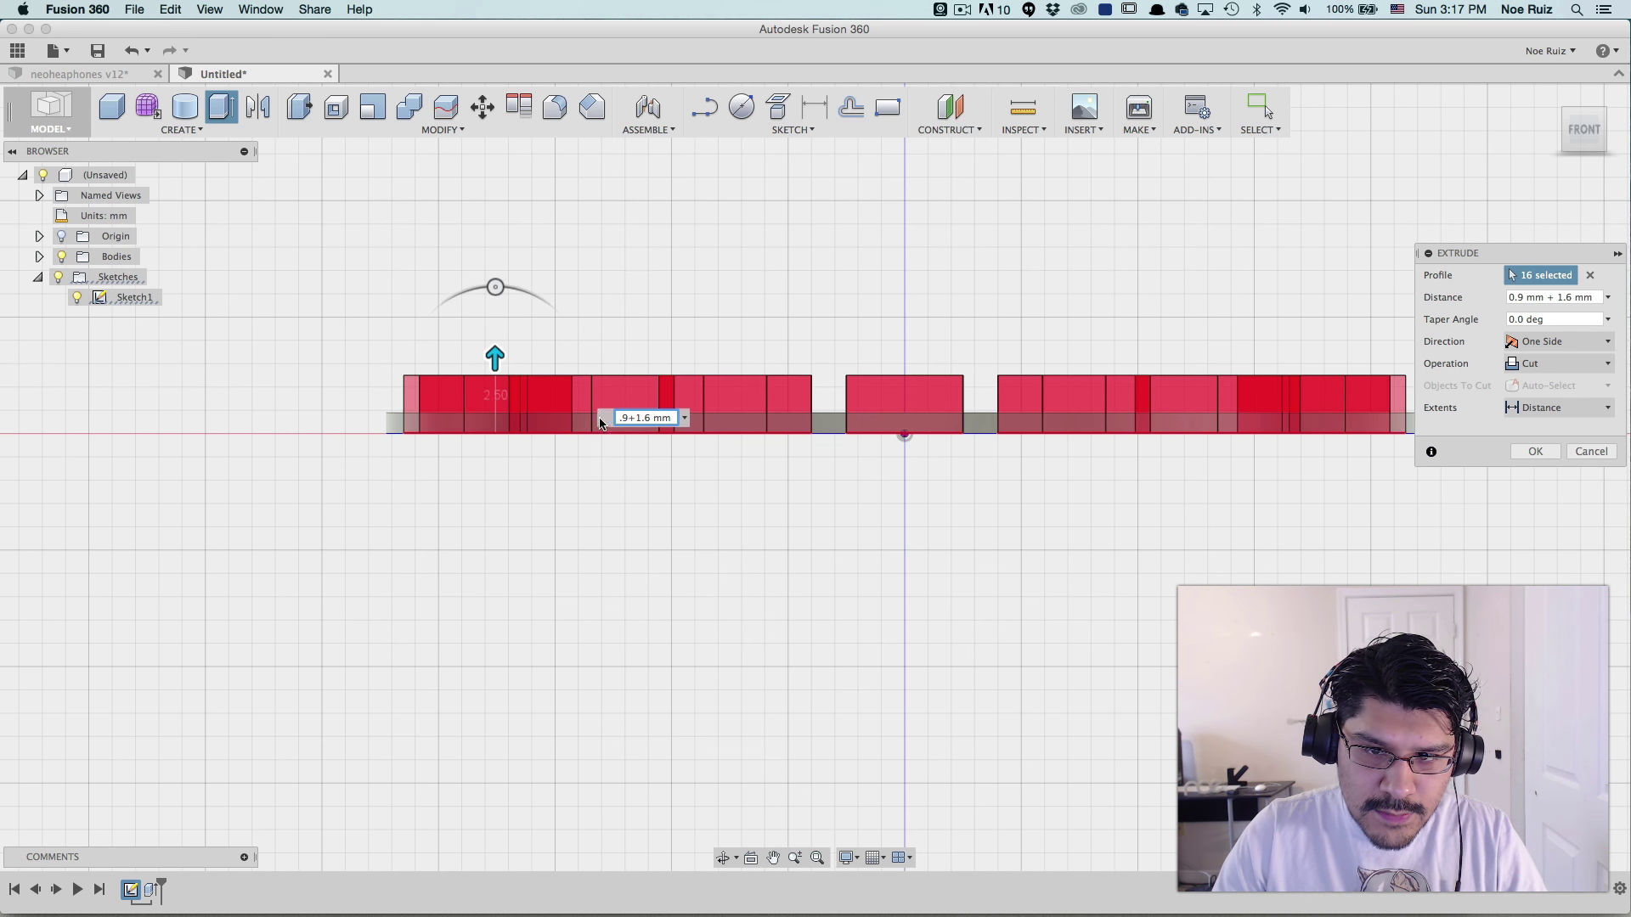
- Change the extrusion's operation to Join and create the LED blocks on the ring body
scroll(399, 420, "up", 2)
scroll(394, 423, "up", 3)
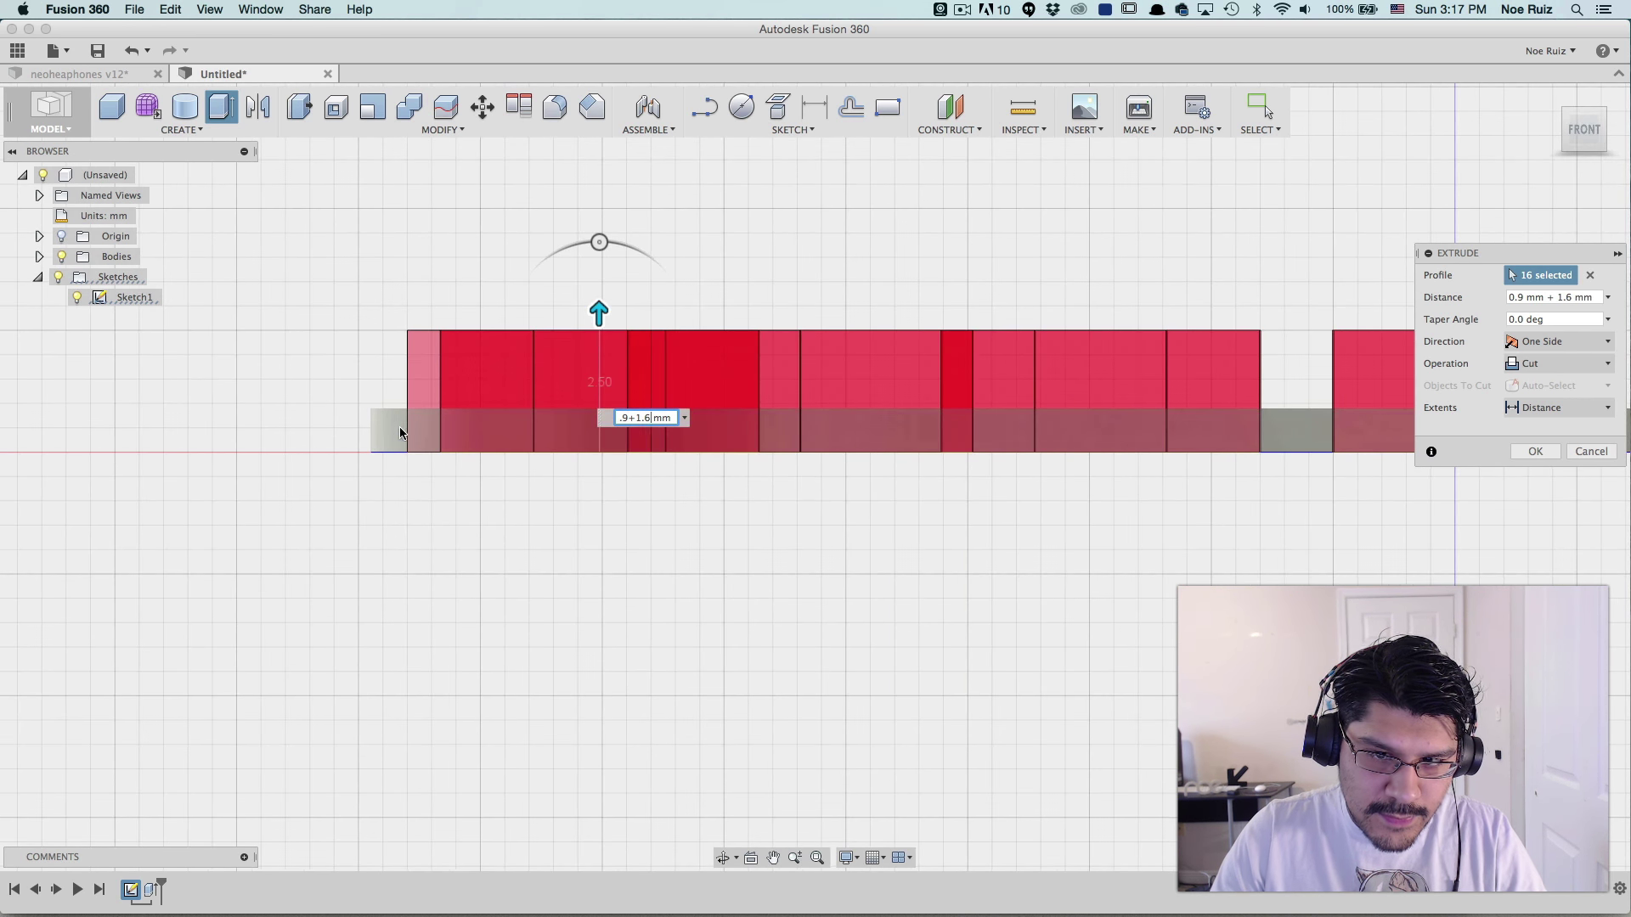
scroll(399, 424, "down", 3)
scroll(396, 419, "up", 1)
scroll(391, 412, "up", 1)
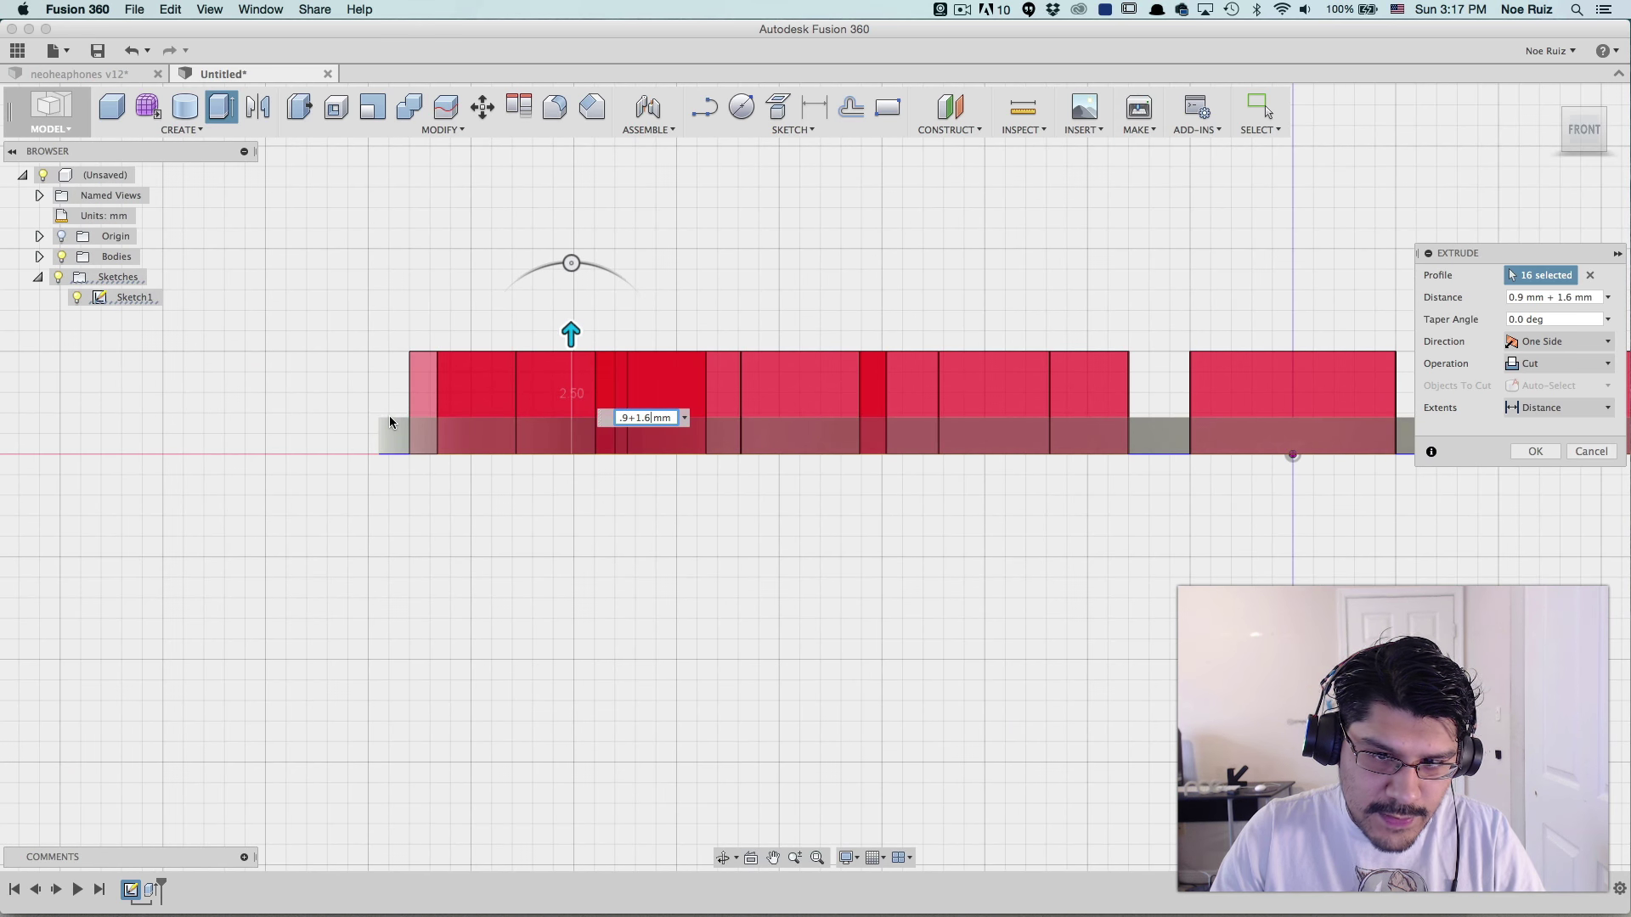
scroll(390, 422, "down", 1)
left_click(1554, 363)
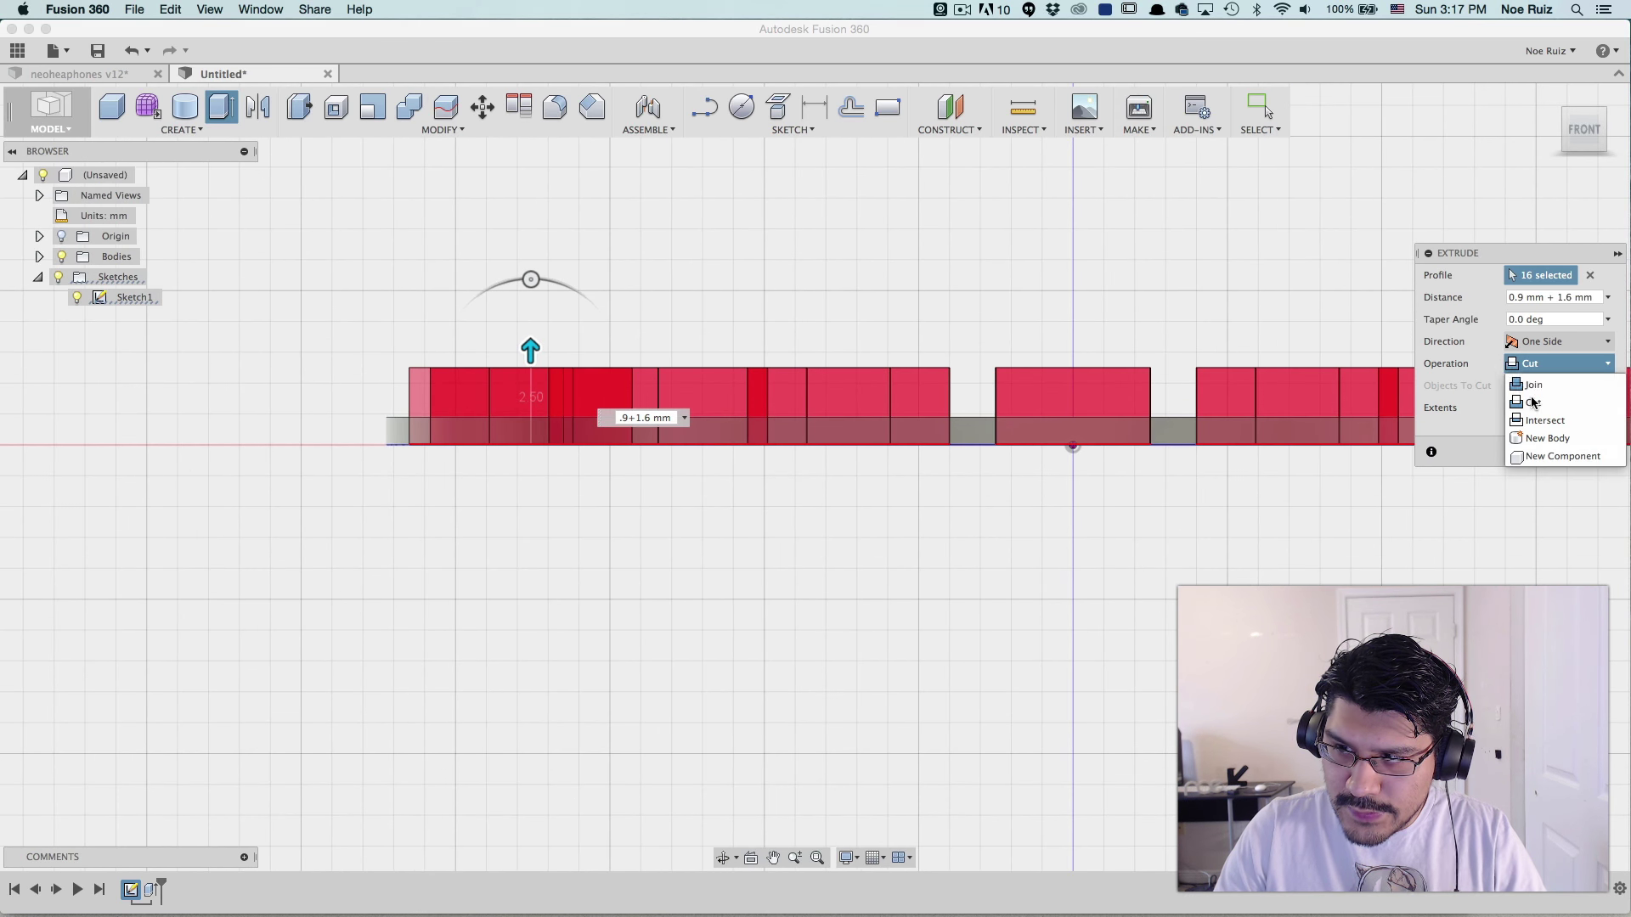
left_click(1534, 385)
scroll(1383, 441, "down", 2)
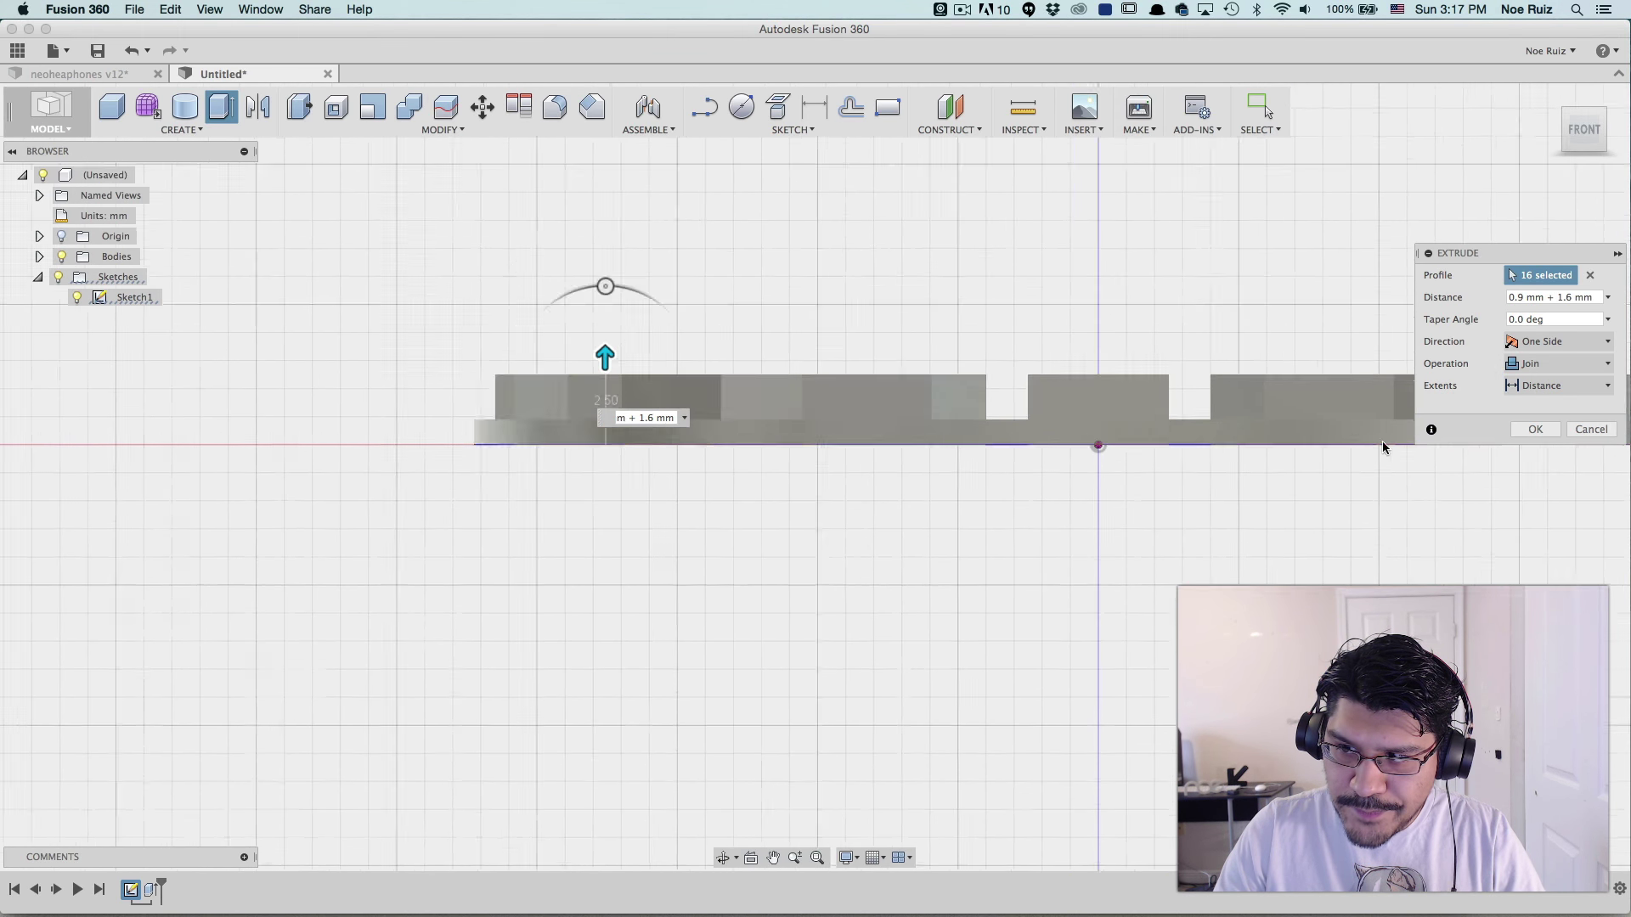
left_click(1534, 430)
- Rename the ring sketch as "neopixel ring"
middle_click_drag(1078, 373, 873, 537, "shift")
scroll(905, 535, "up", 1)
scroll(873, 531, "up", 3)
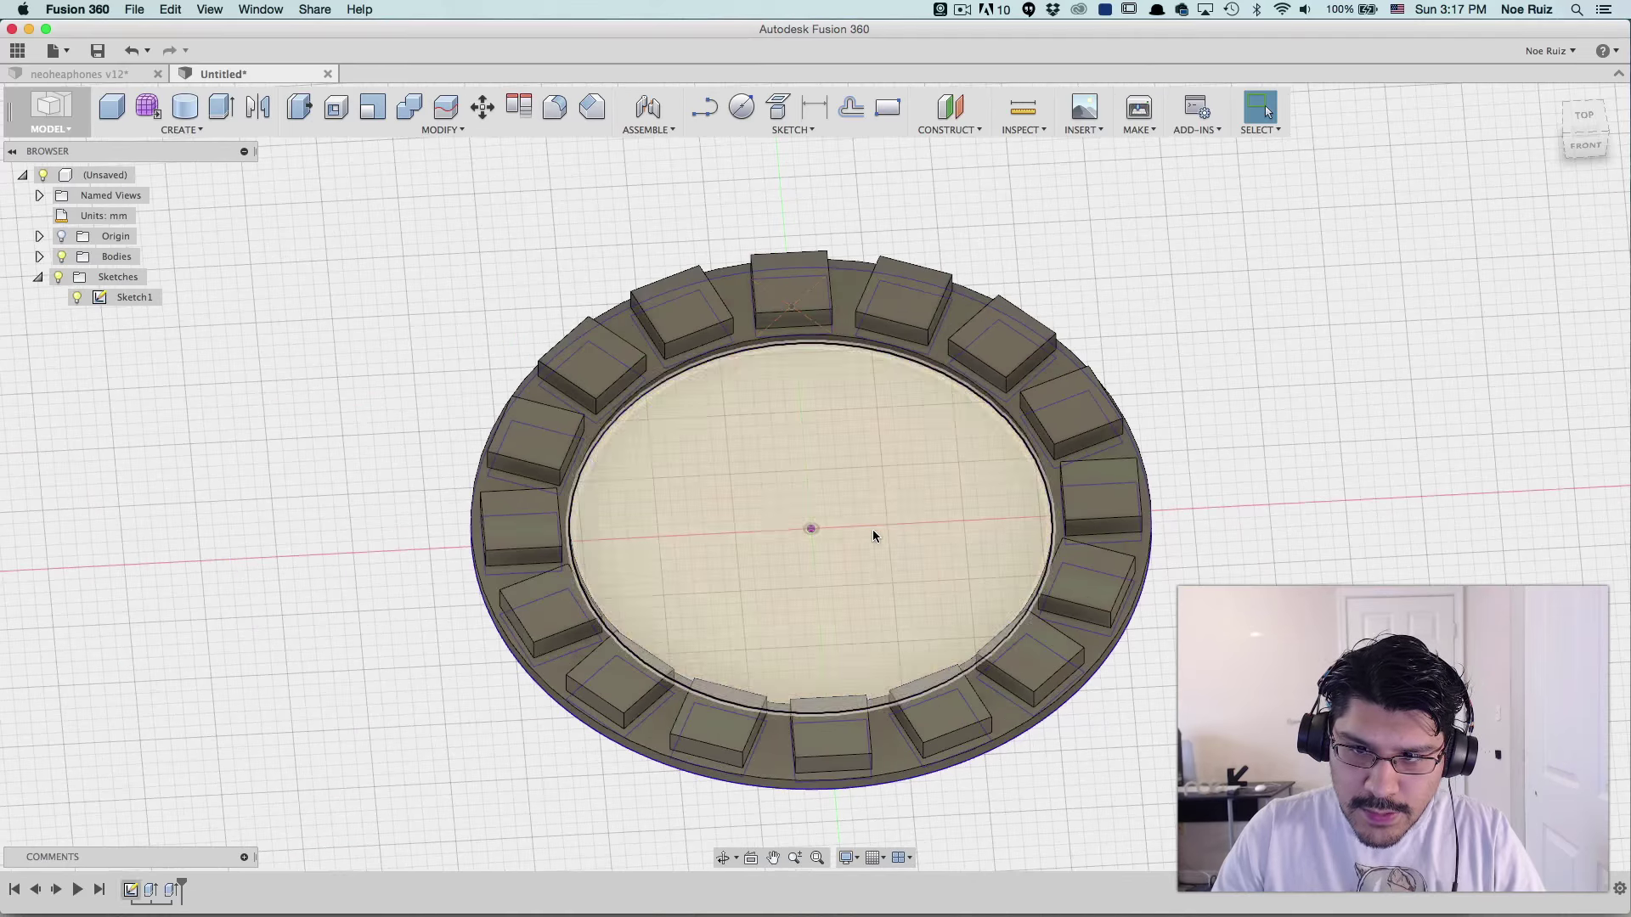
scroll(874, 535, "down", 3)
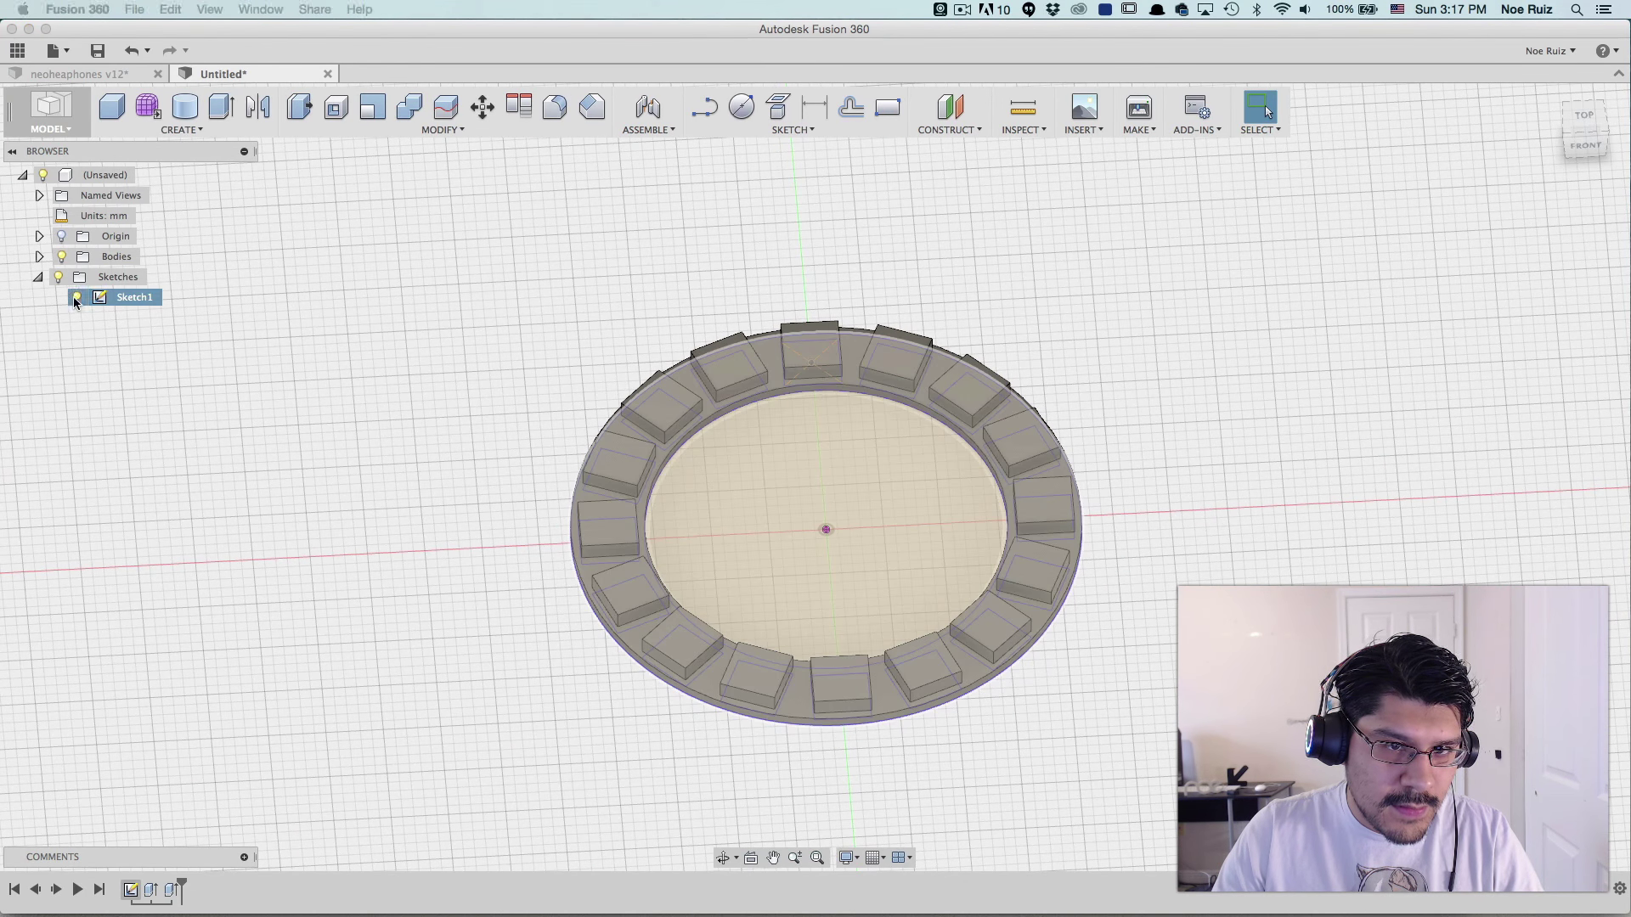
left_click(137, 302)
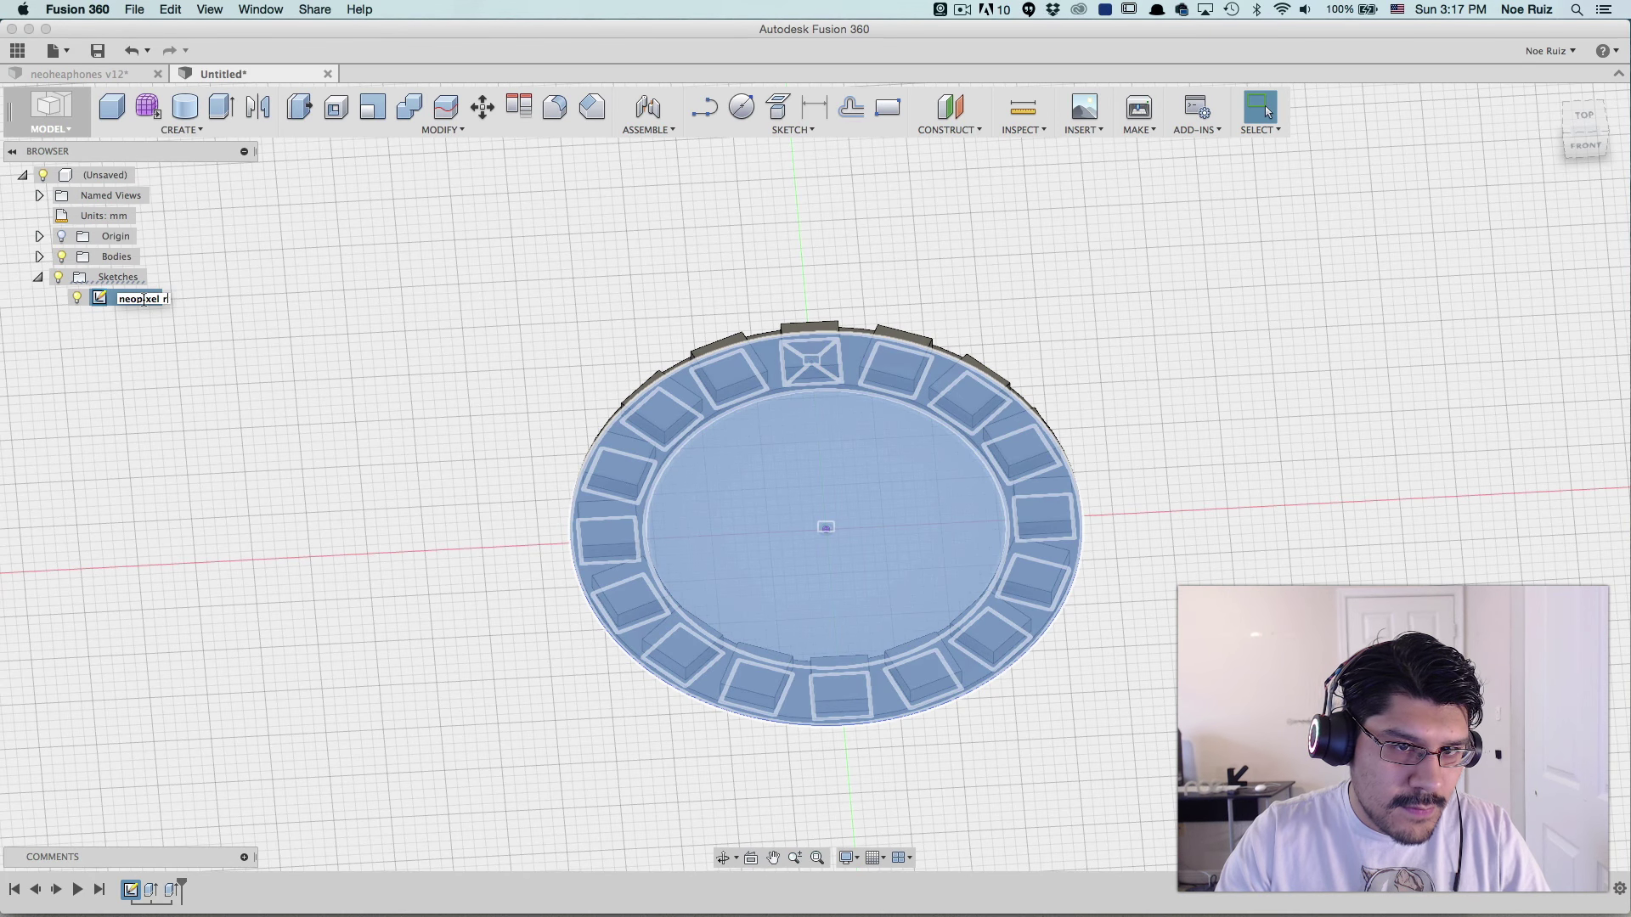
key("Return")
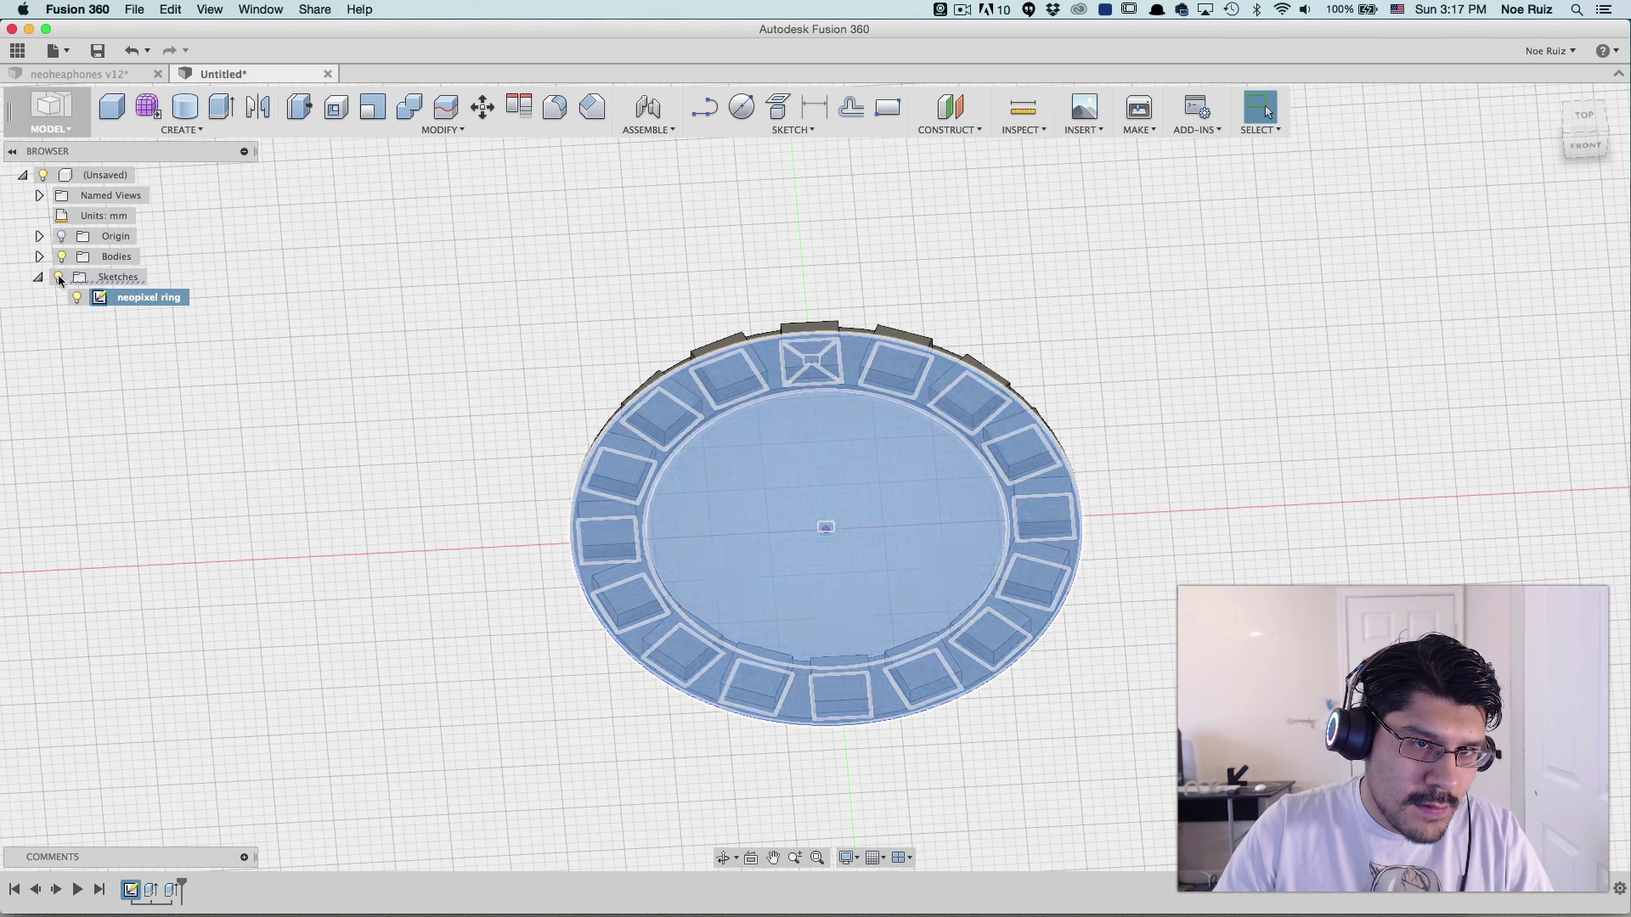
- Rename the ring body as "neopixel ring"
left_click(39, 237)
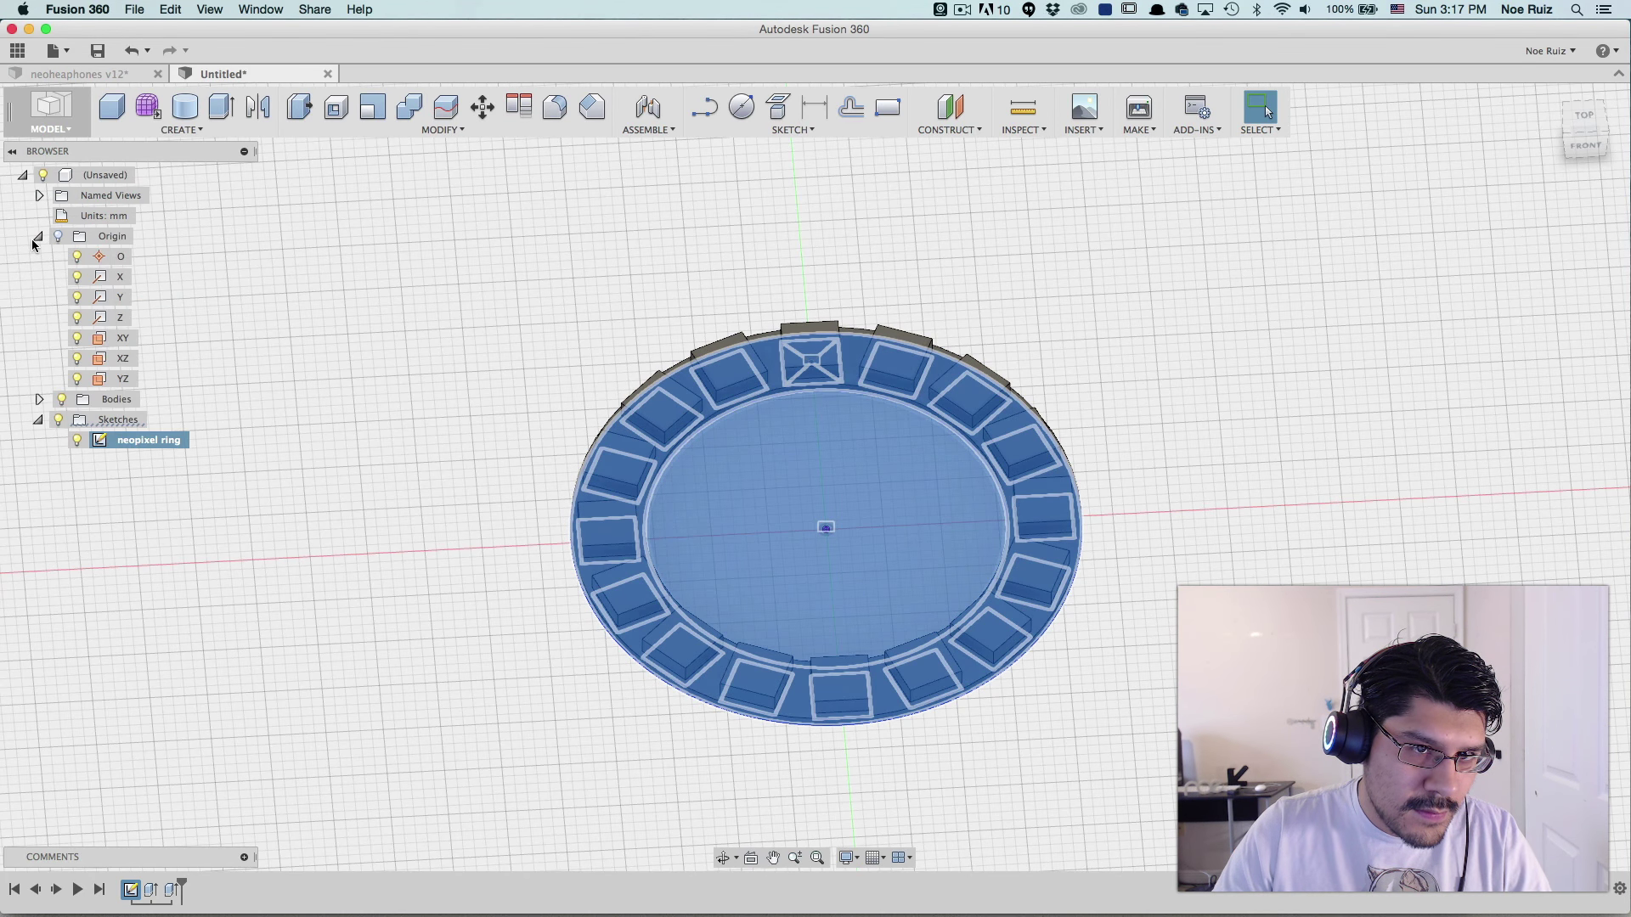
left_click(37, 236)
left_click(39, 257)
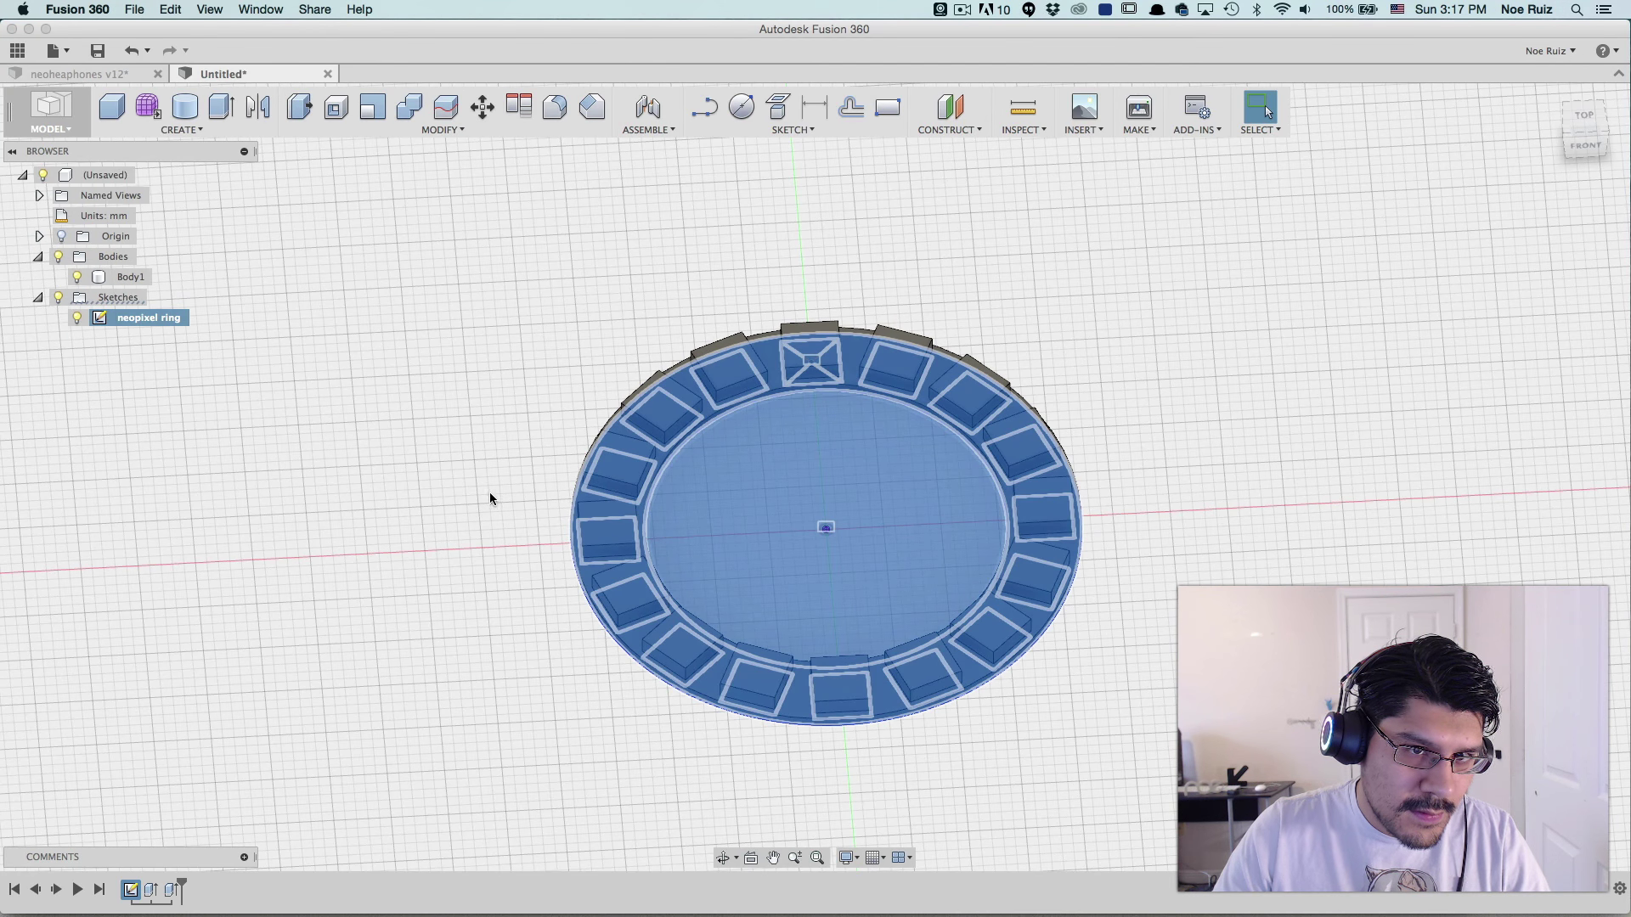
left_click(129, 278)
type("neopixel ri")
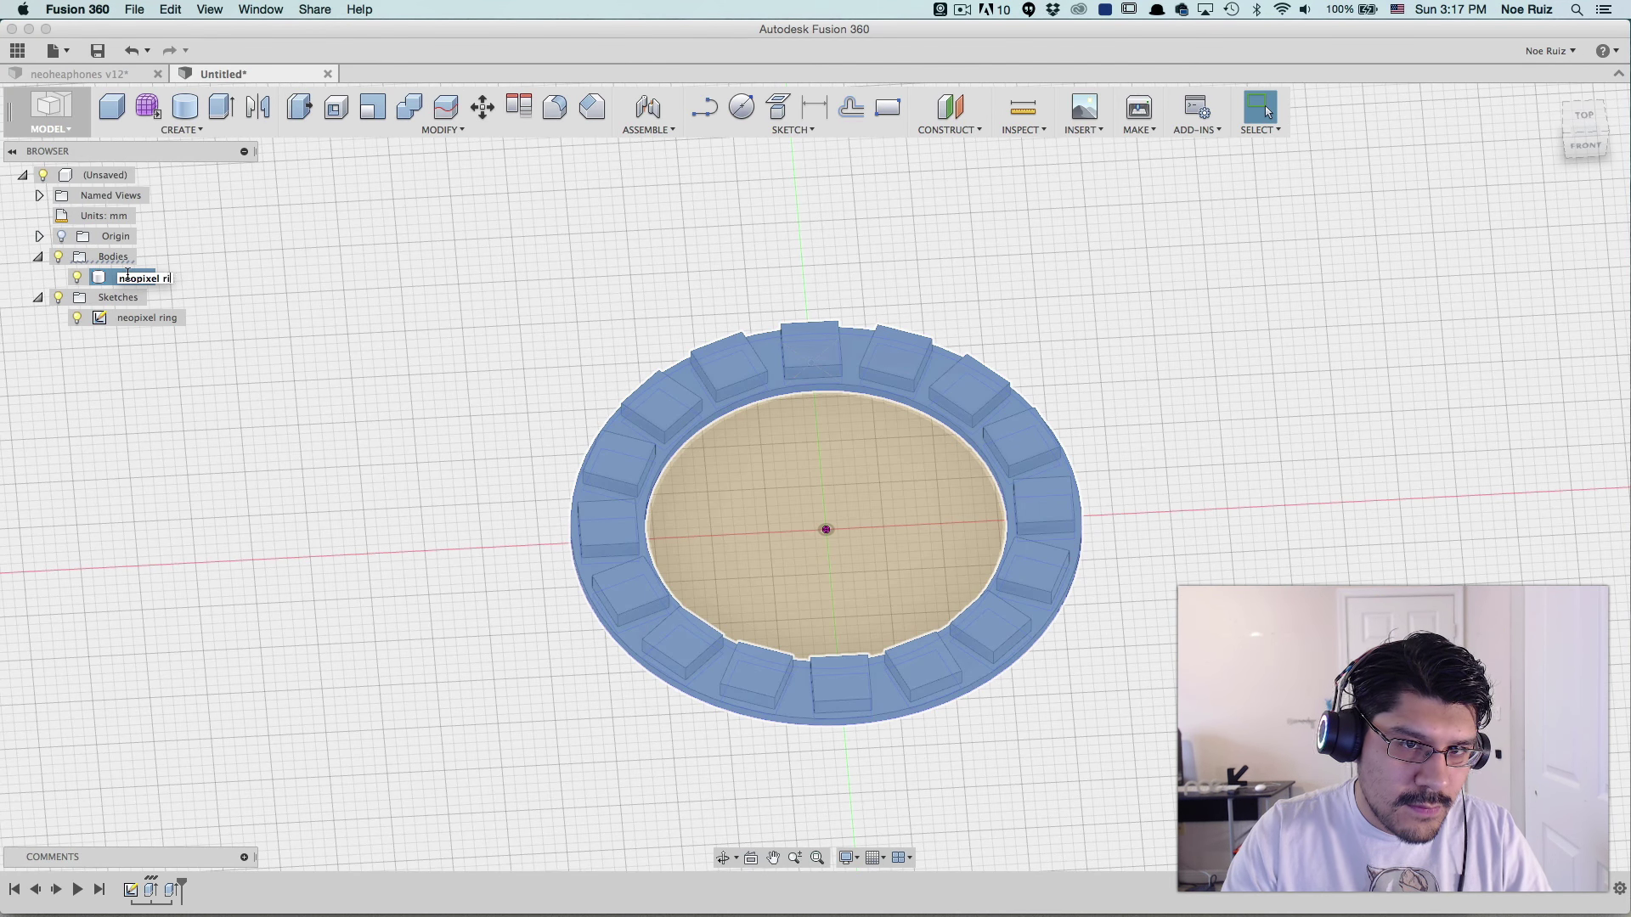
key("Escape")
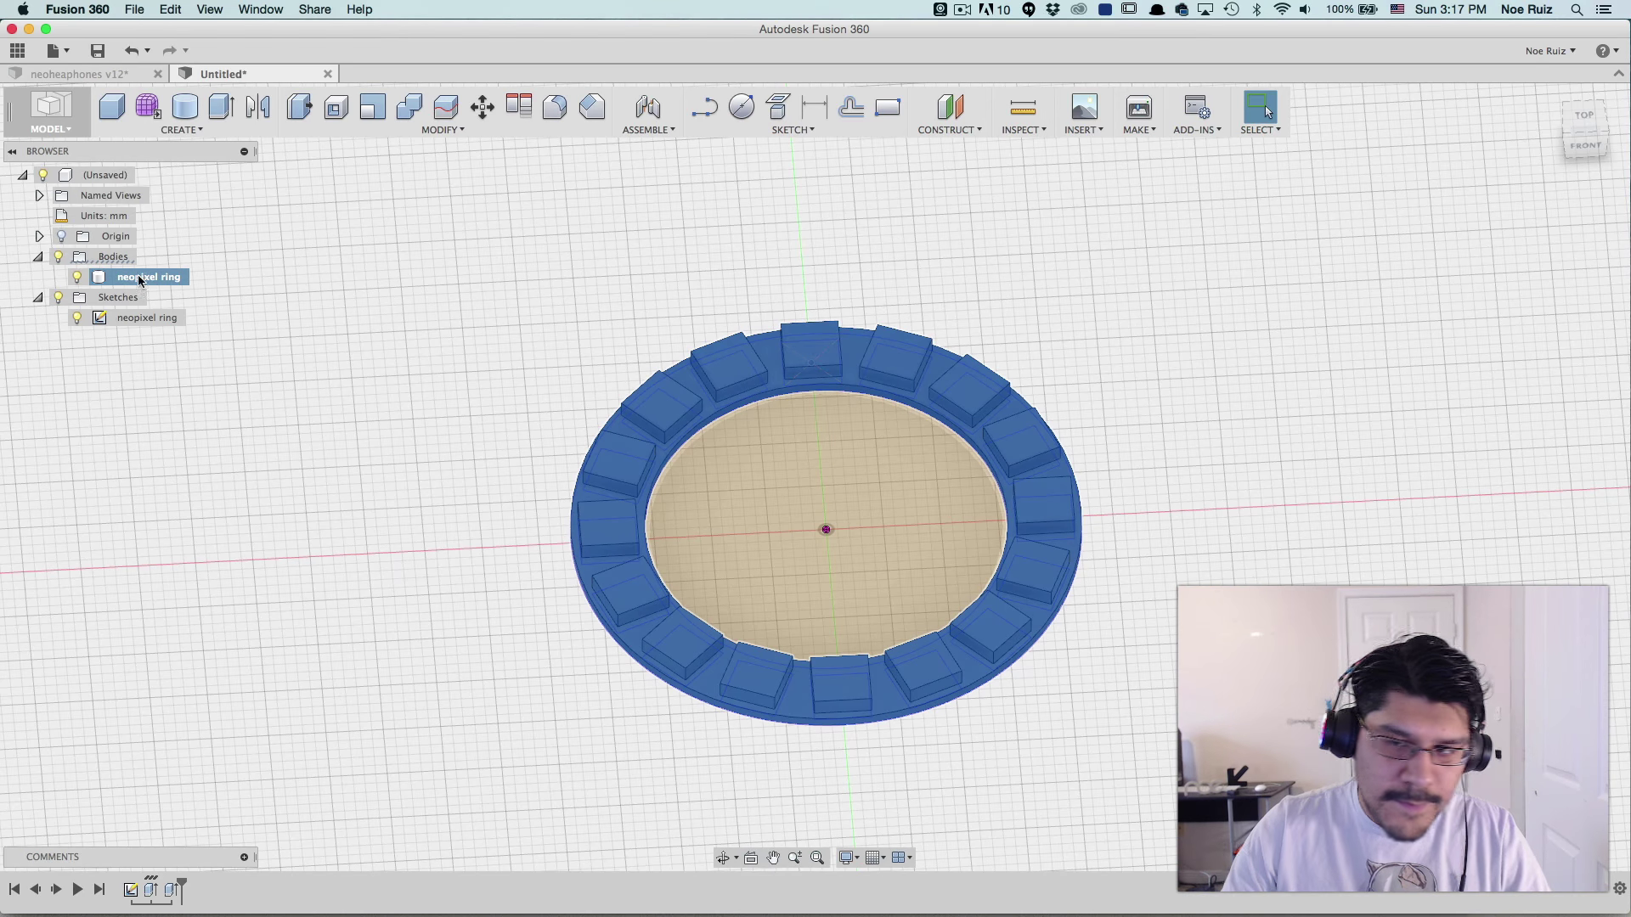
- Hide both the neopixel ring sketch and the neopixel ring body to clear the workspace
left_click(469, 290)
middle_click_drag(363, 390, 528, 466, "shift")
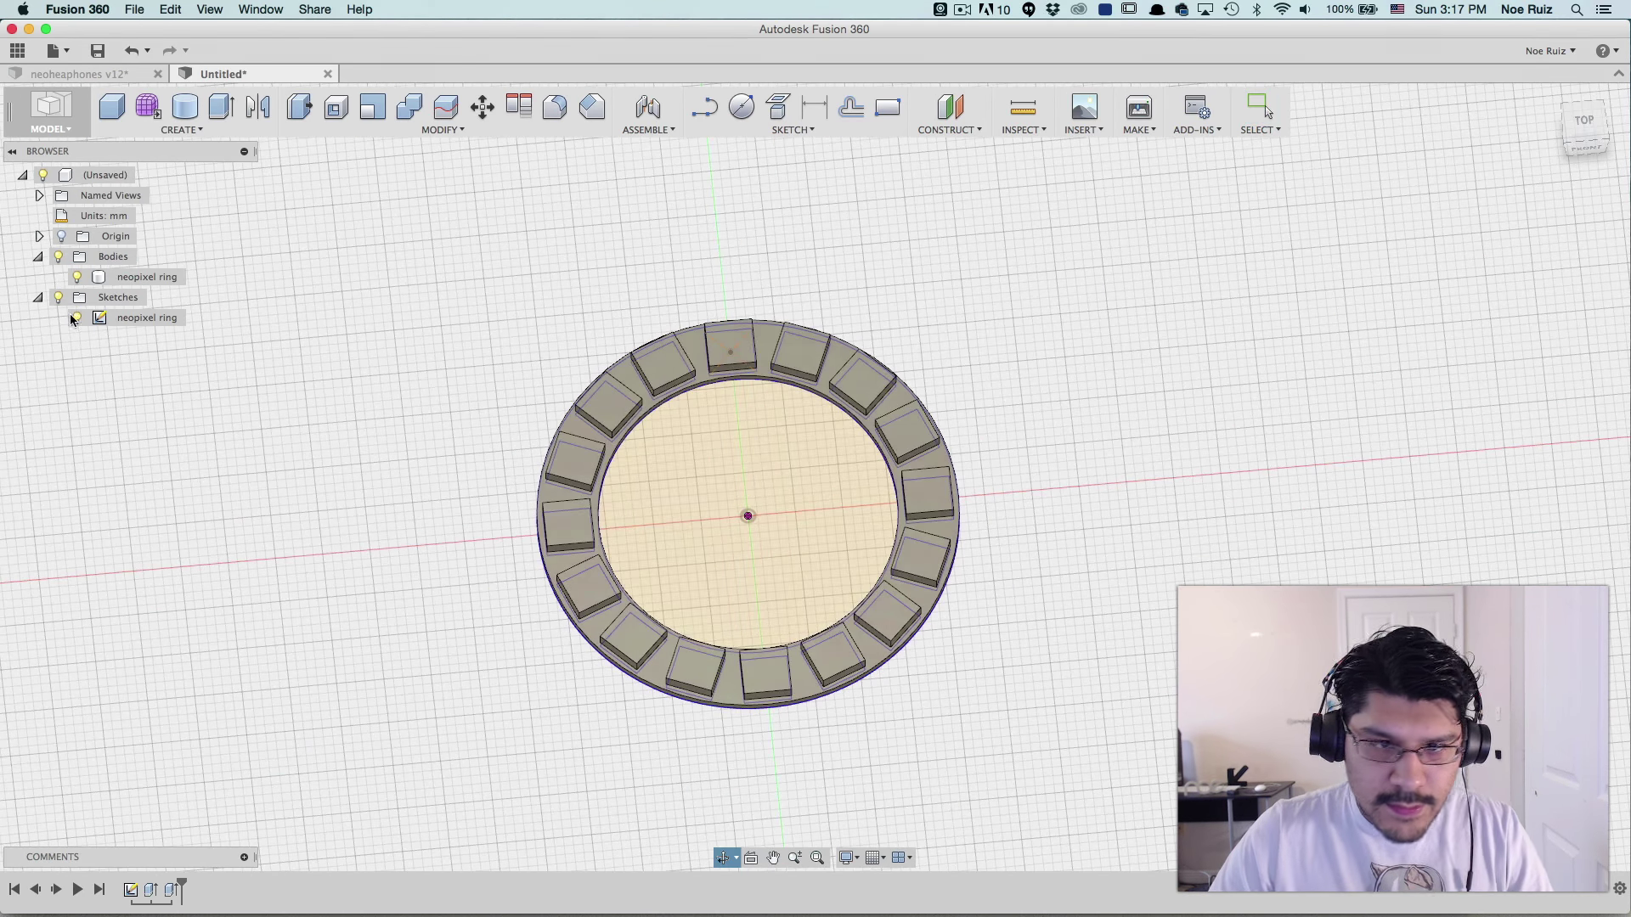
left_click(77, 318)
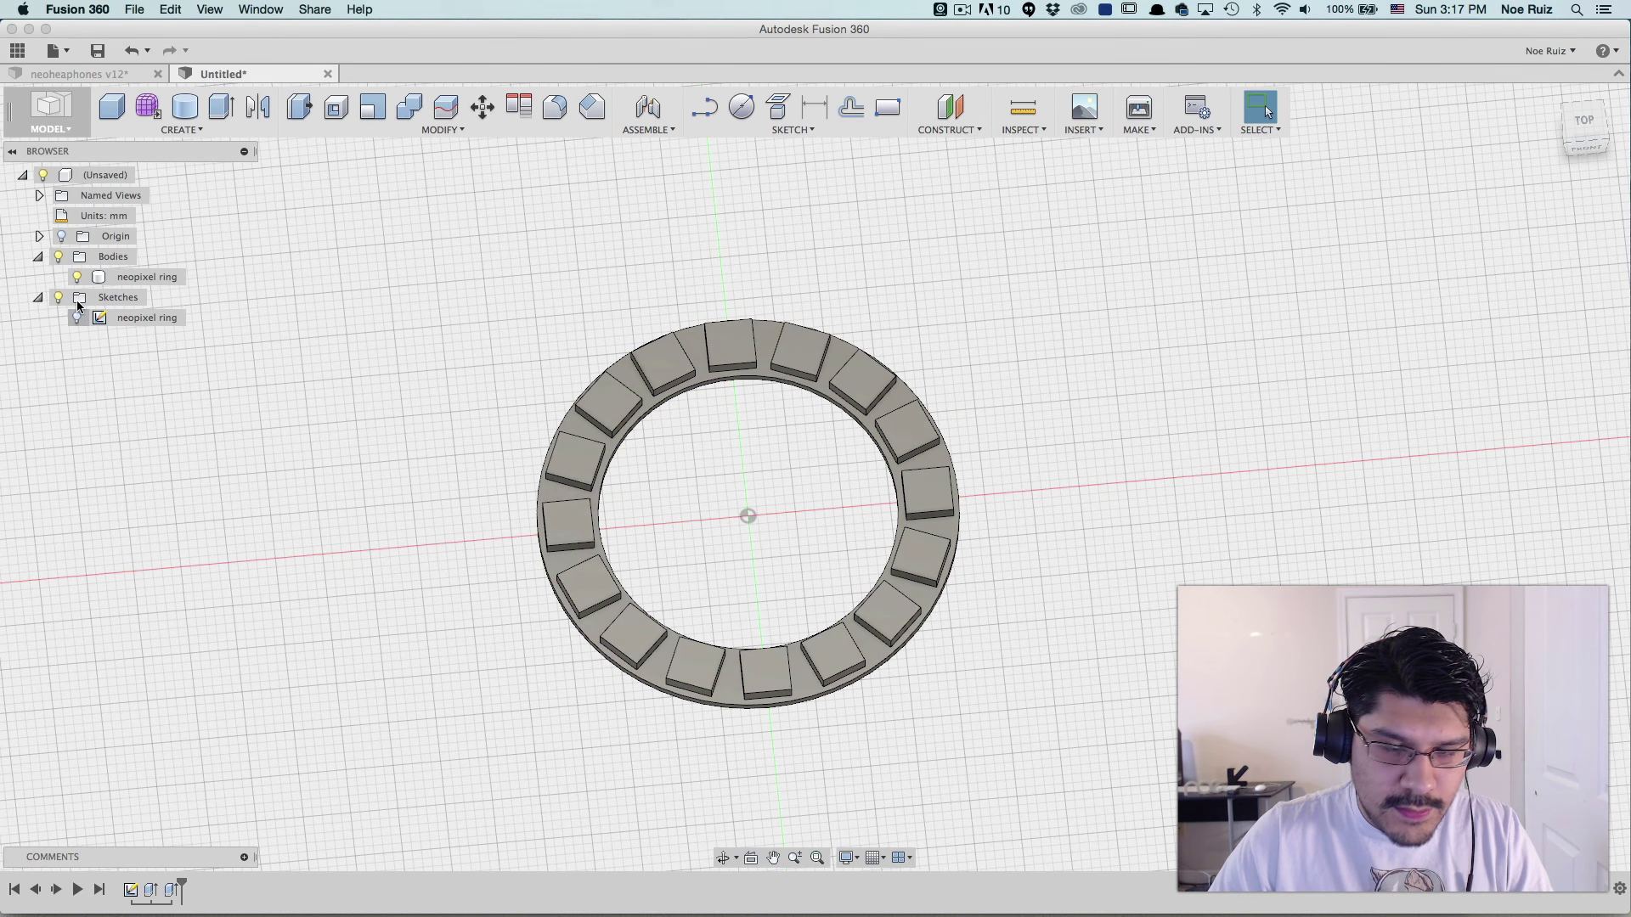
left_click(77, 277)
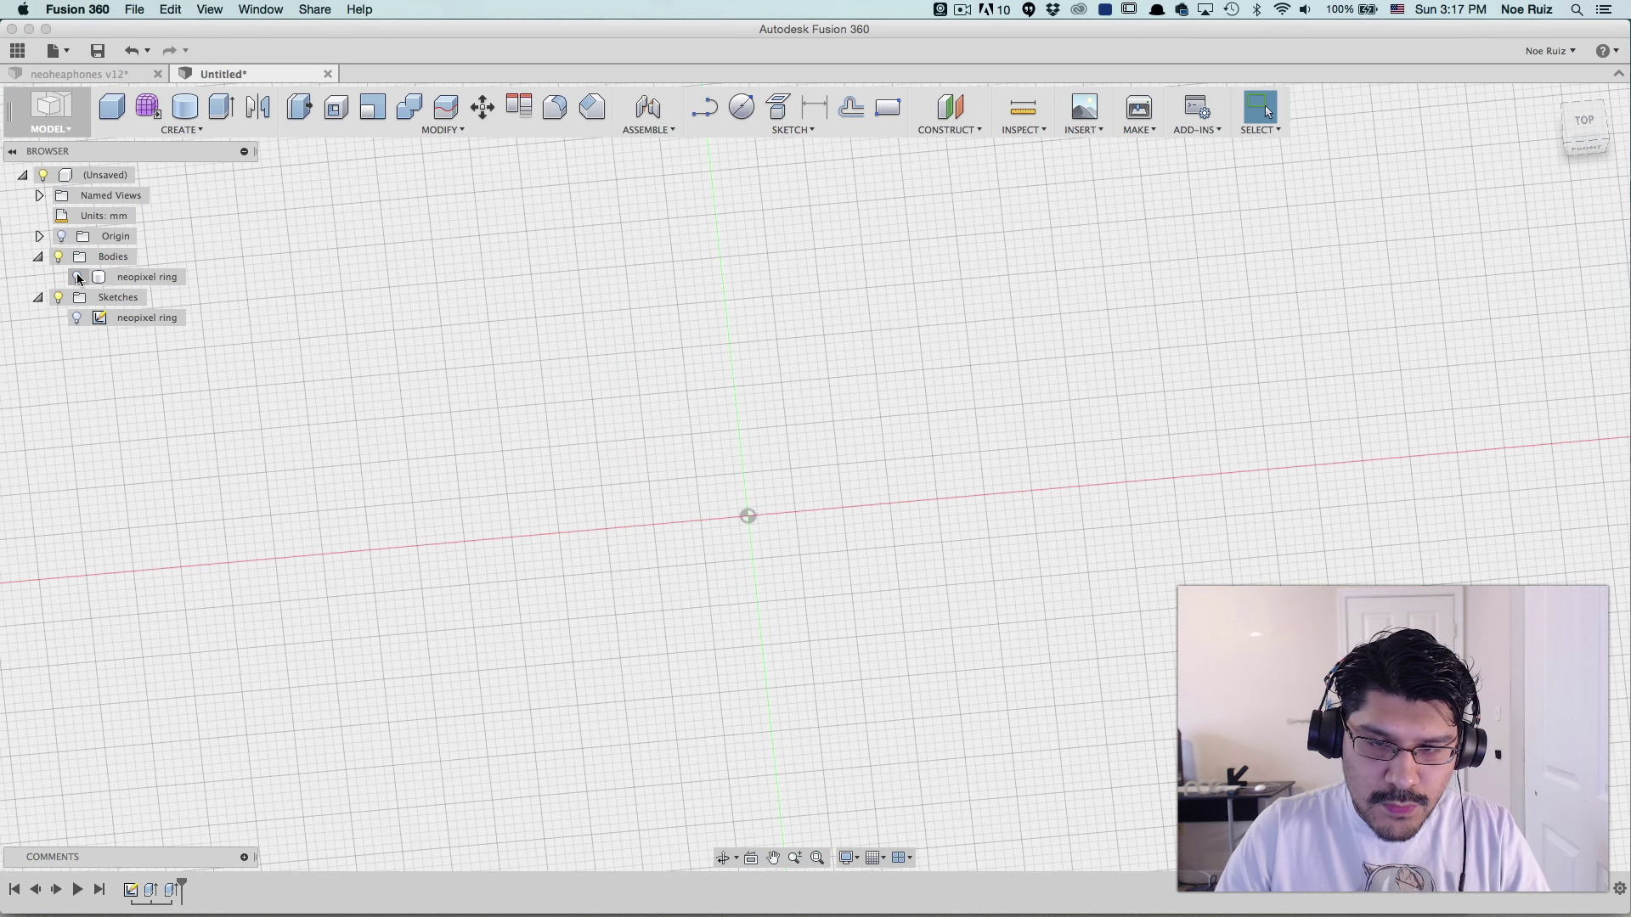
left_click(77, 277)
left_click(77, 277)
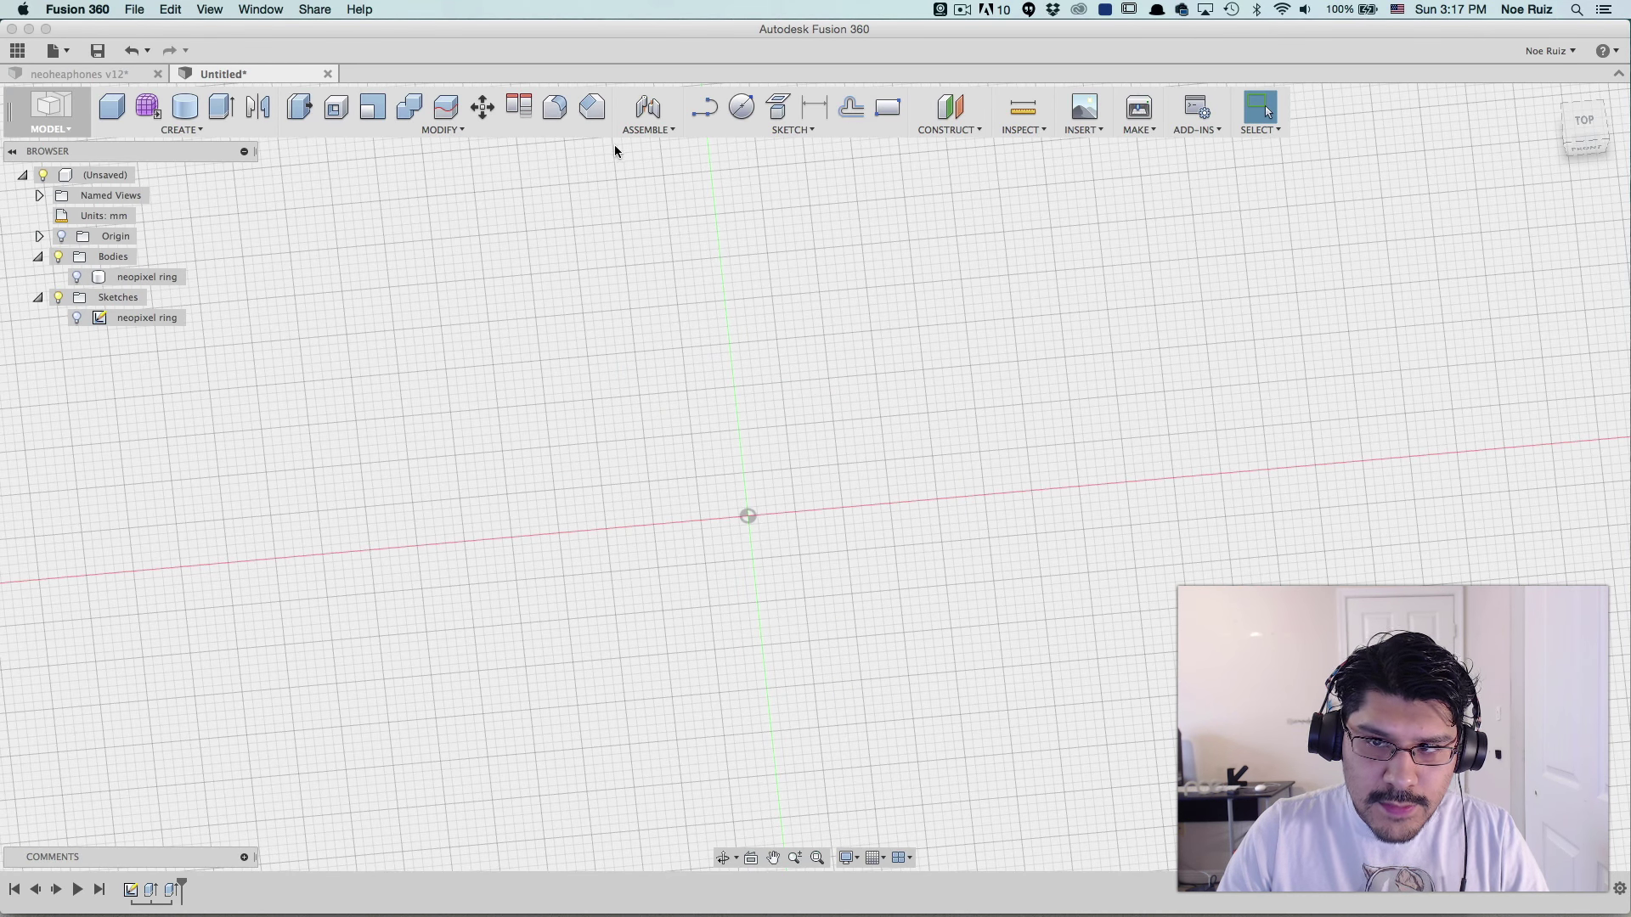
- Look up the Feather BLE board's dimensions in the TextEdit notes, highlight the 22.8 width, and return to Fusion 360
key("super+Tab")
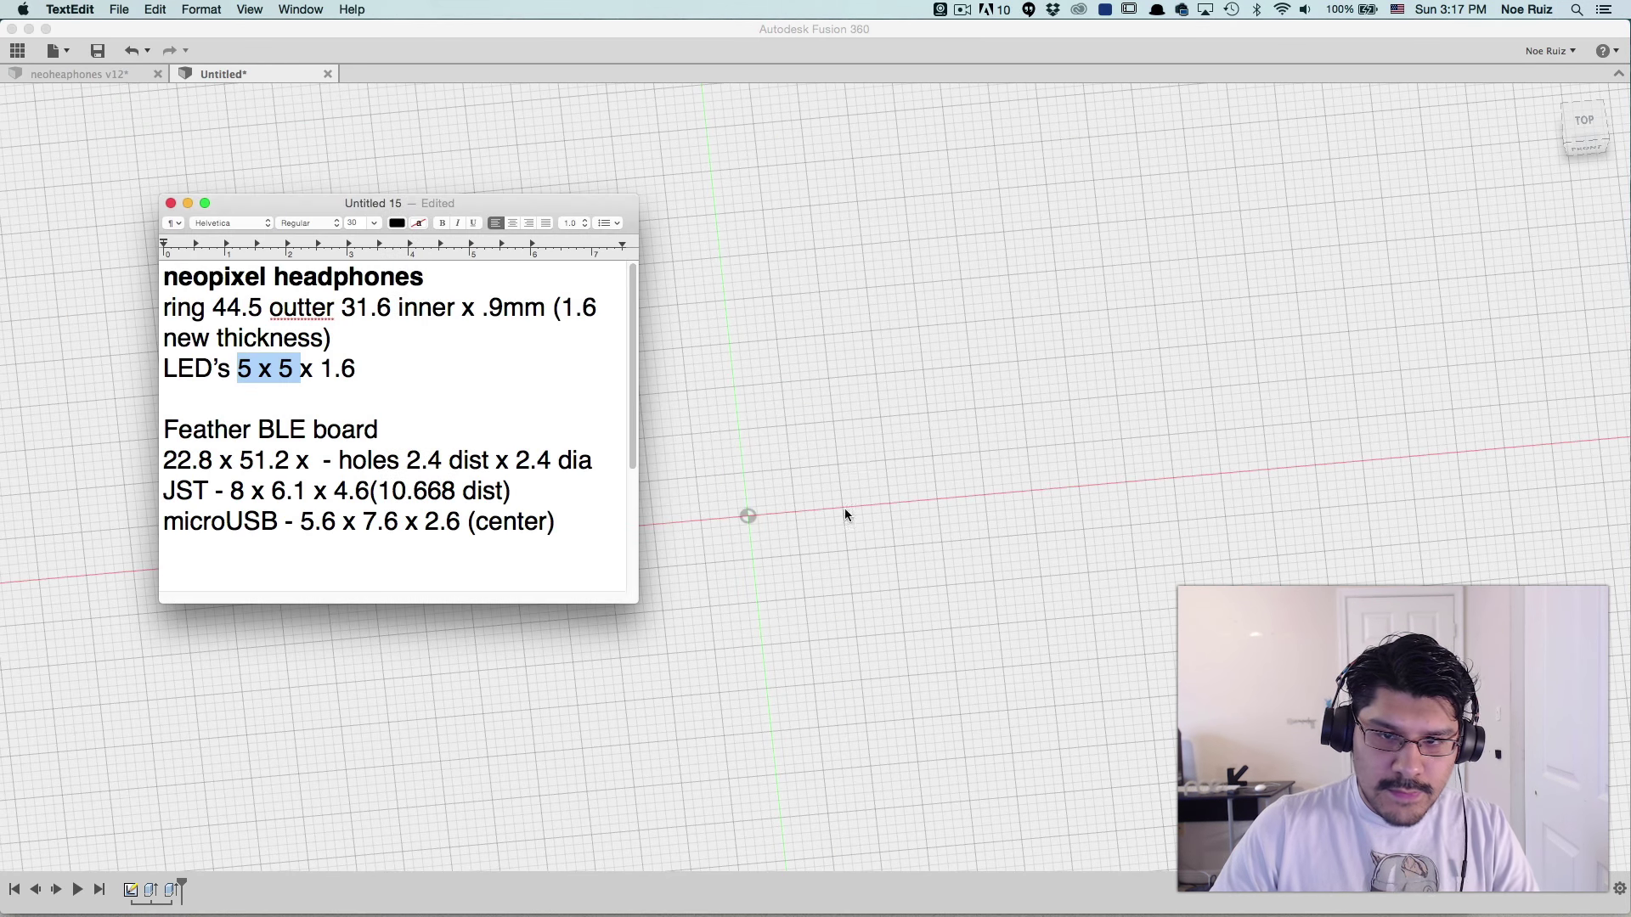
left_click(363, 333)
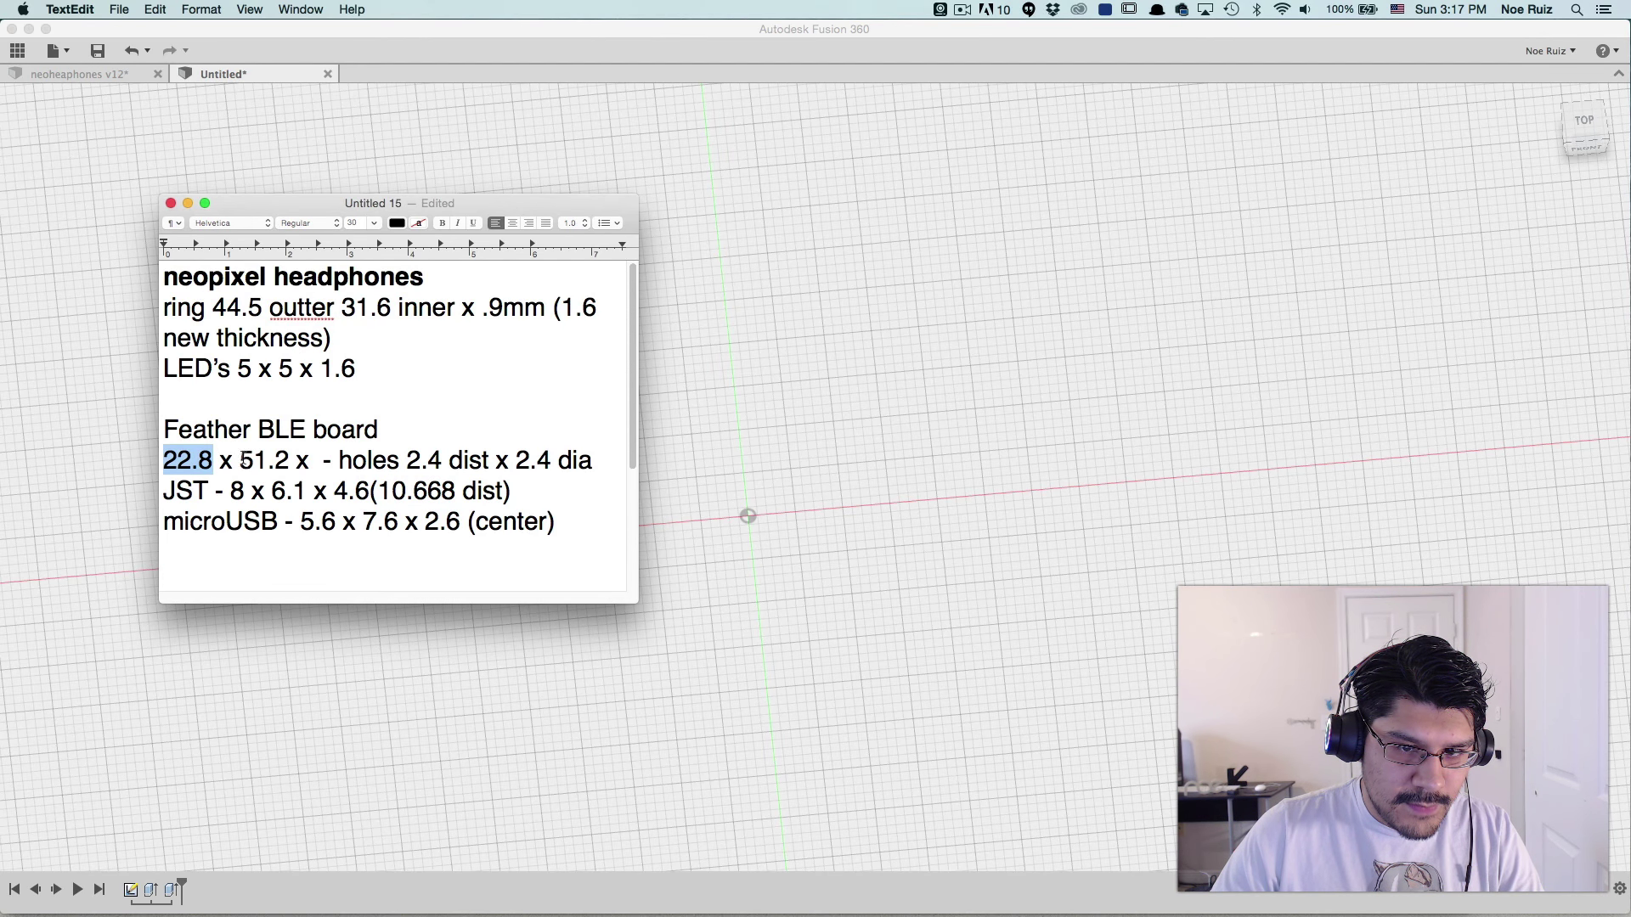
left_click(688, 35)
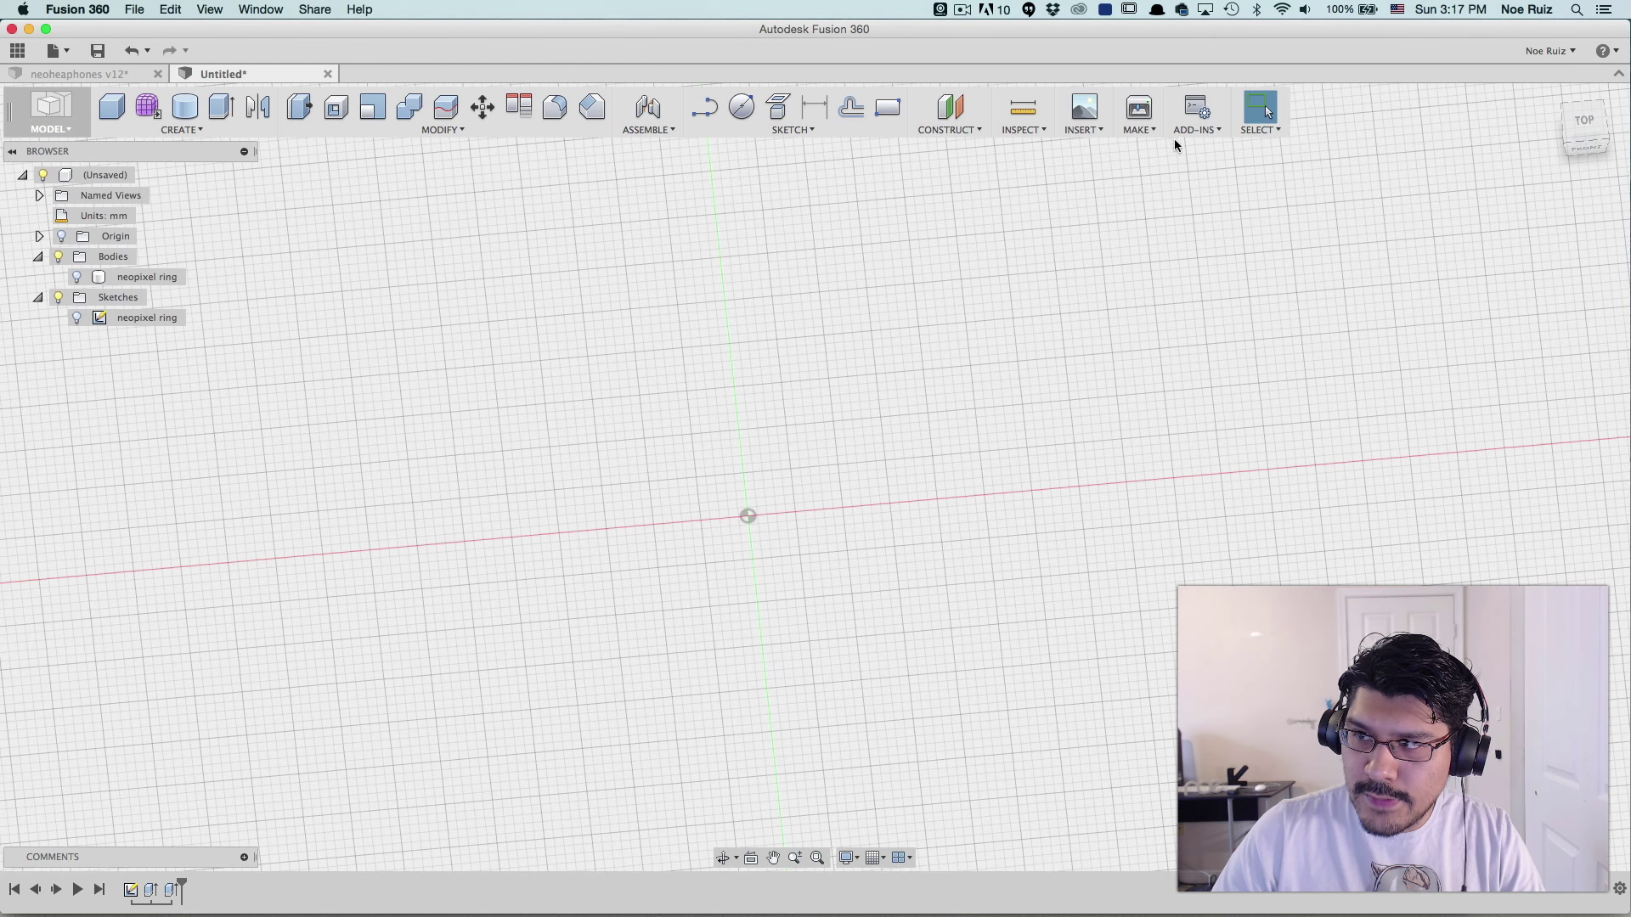
- Sketch a centre rectangle from the origin on the horizontal ground plane and lock its vertical dimension at 22.8 mm
left_click(1586, 126)
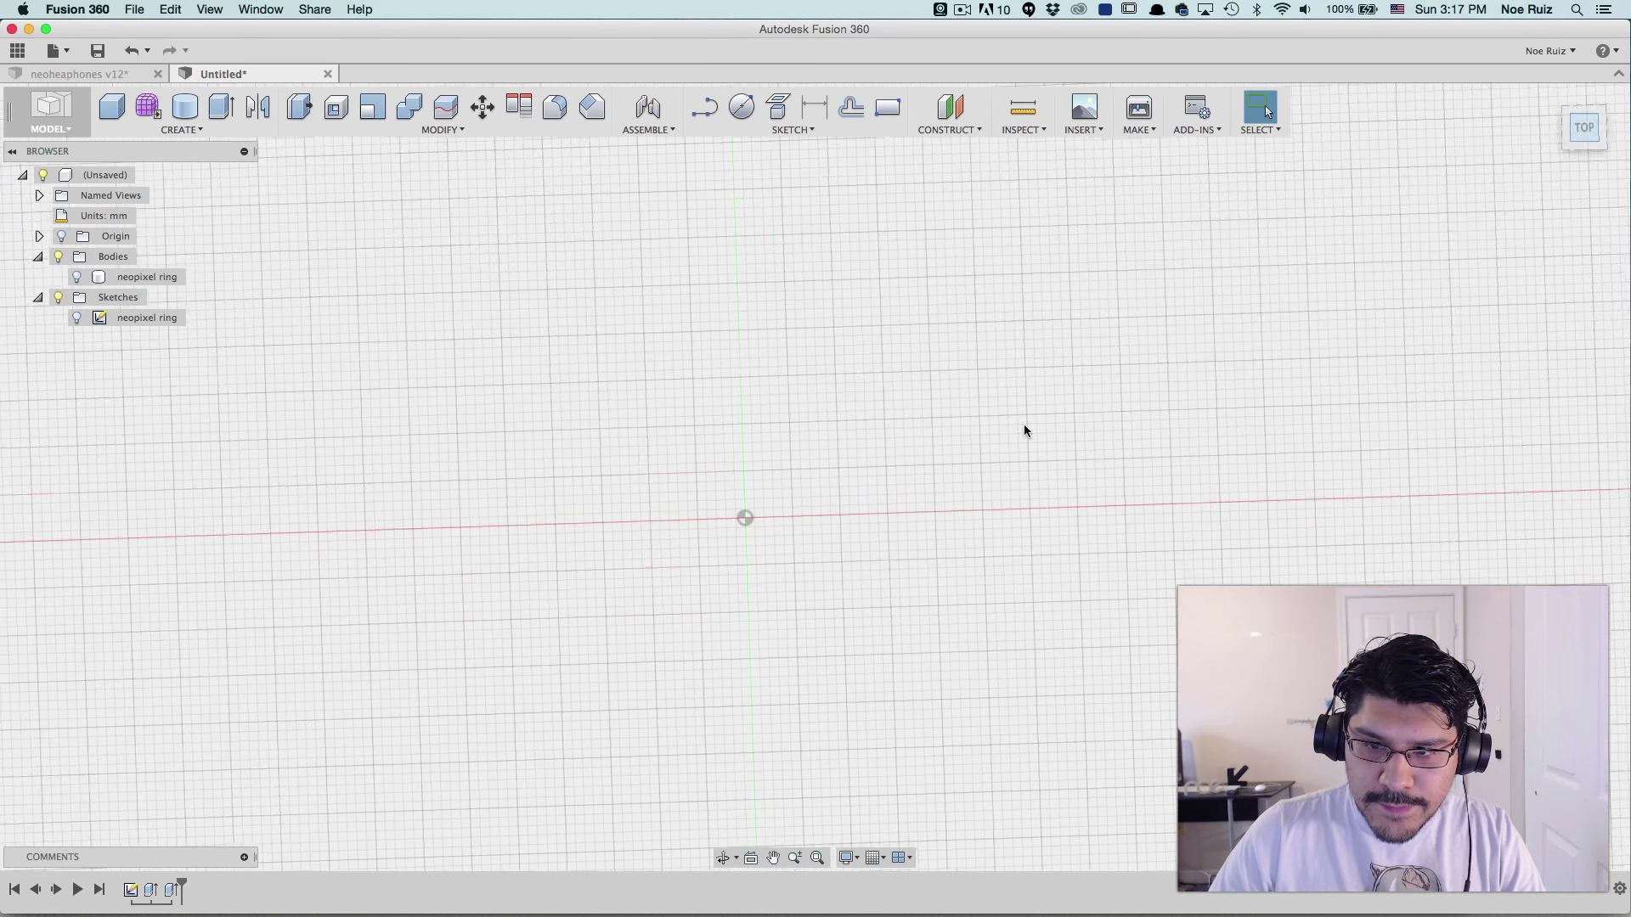
key("r")
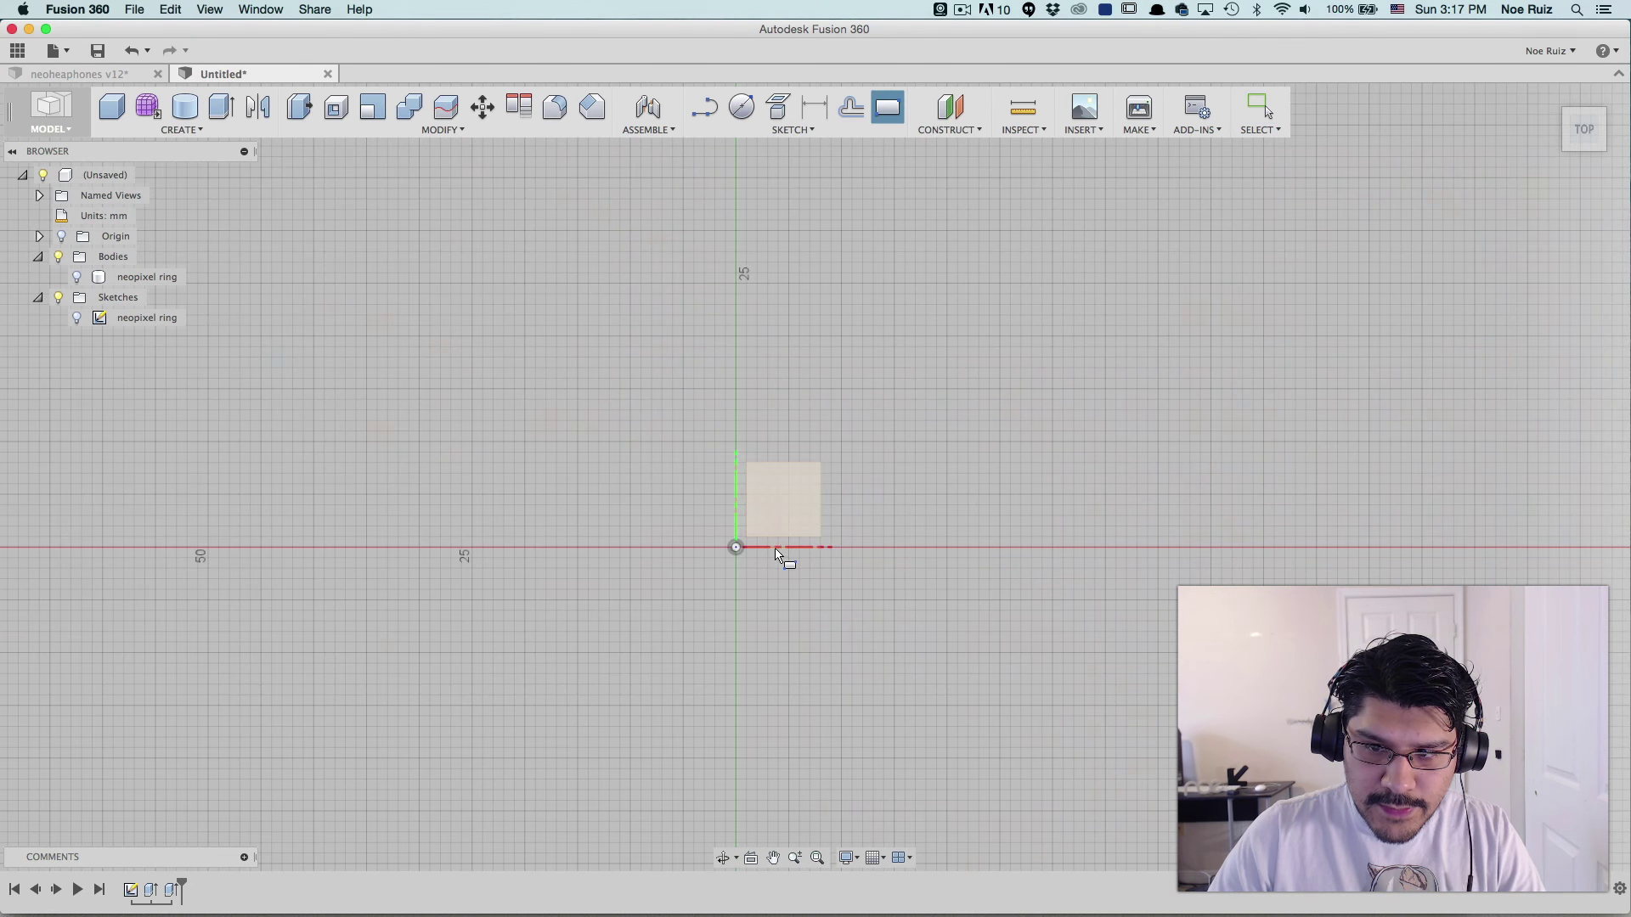
left_click(778, 537)
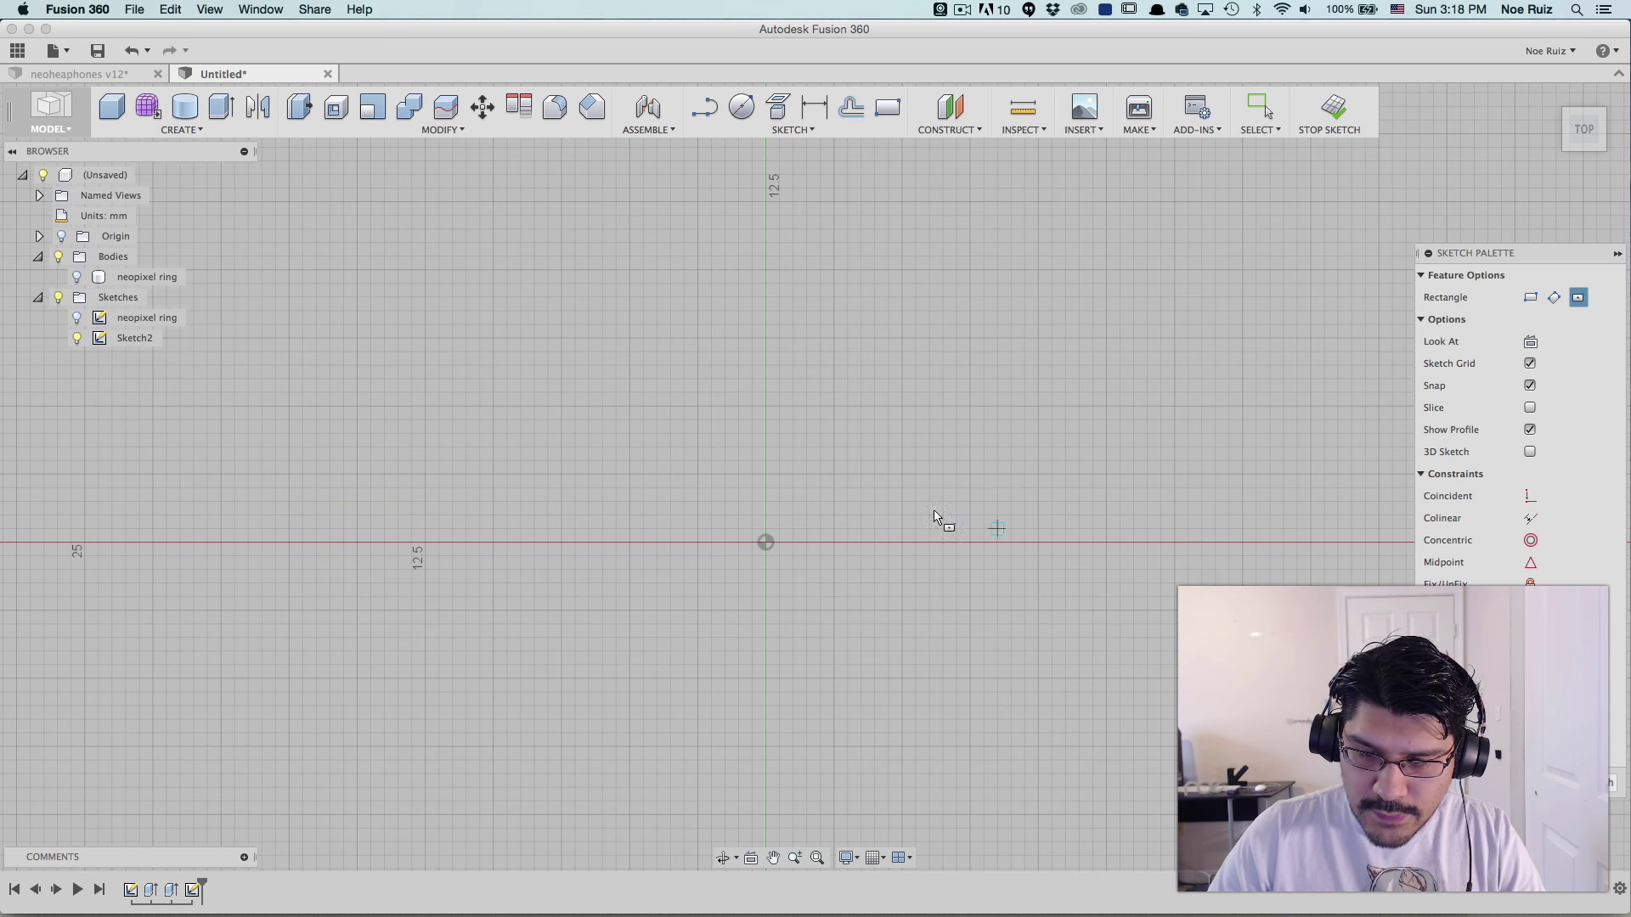
scroll(768, 543, "up", 3)
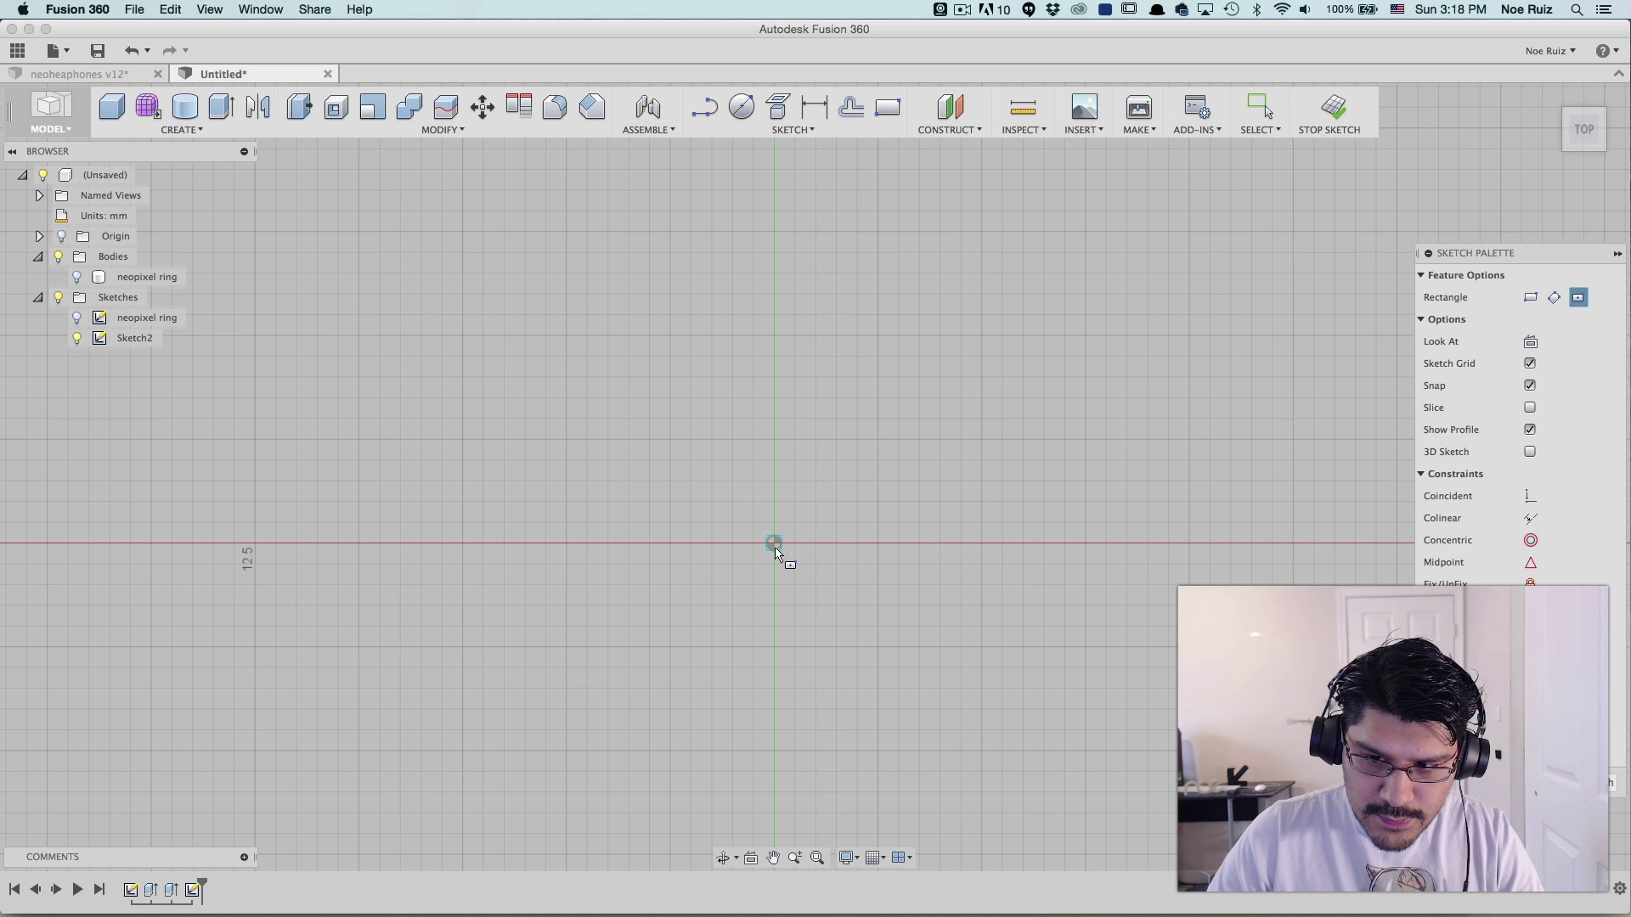
left_click(774, 545)
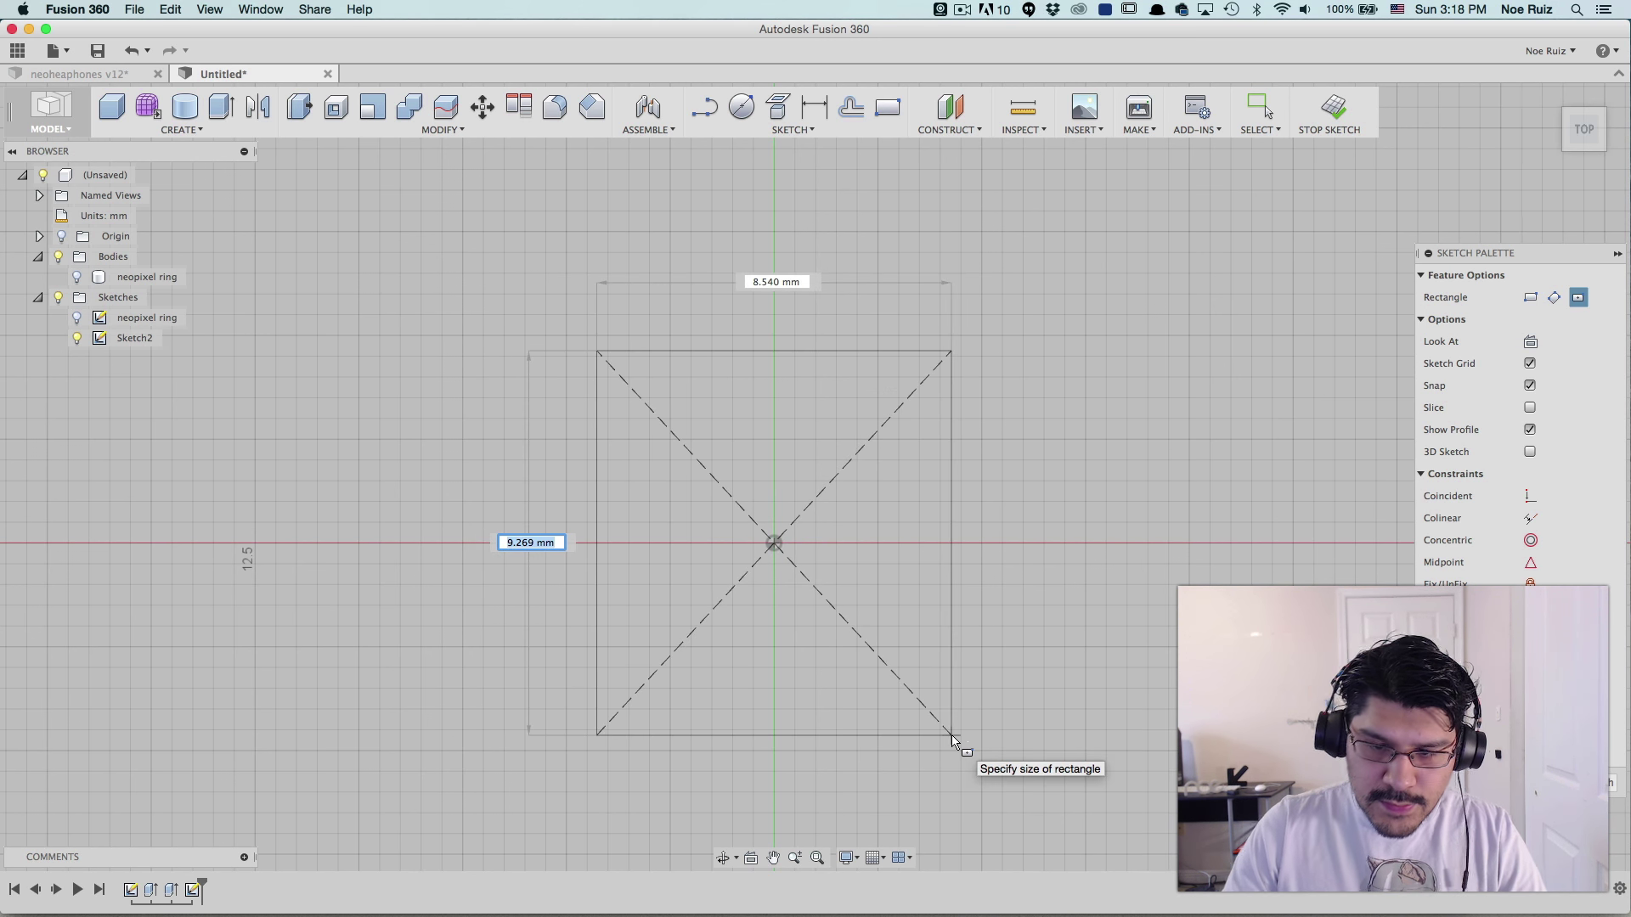
type("22.8")
scroll(953, 741, "down", 3)
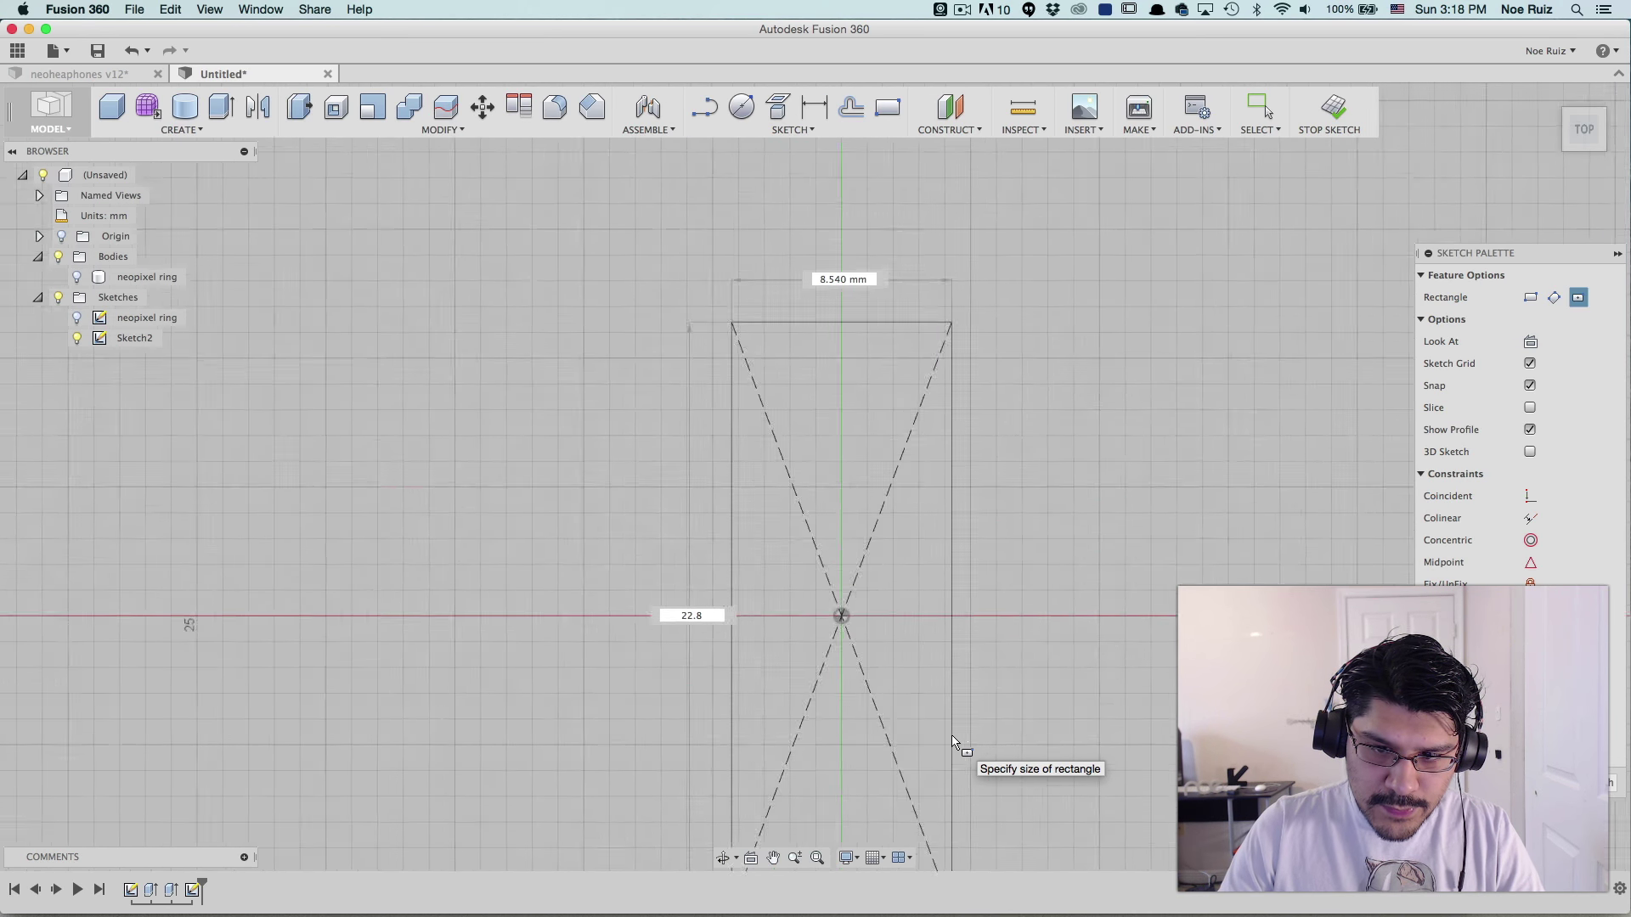
key("Tab")
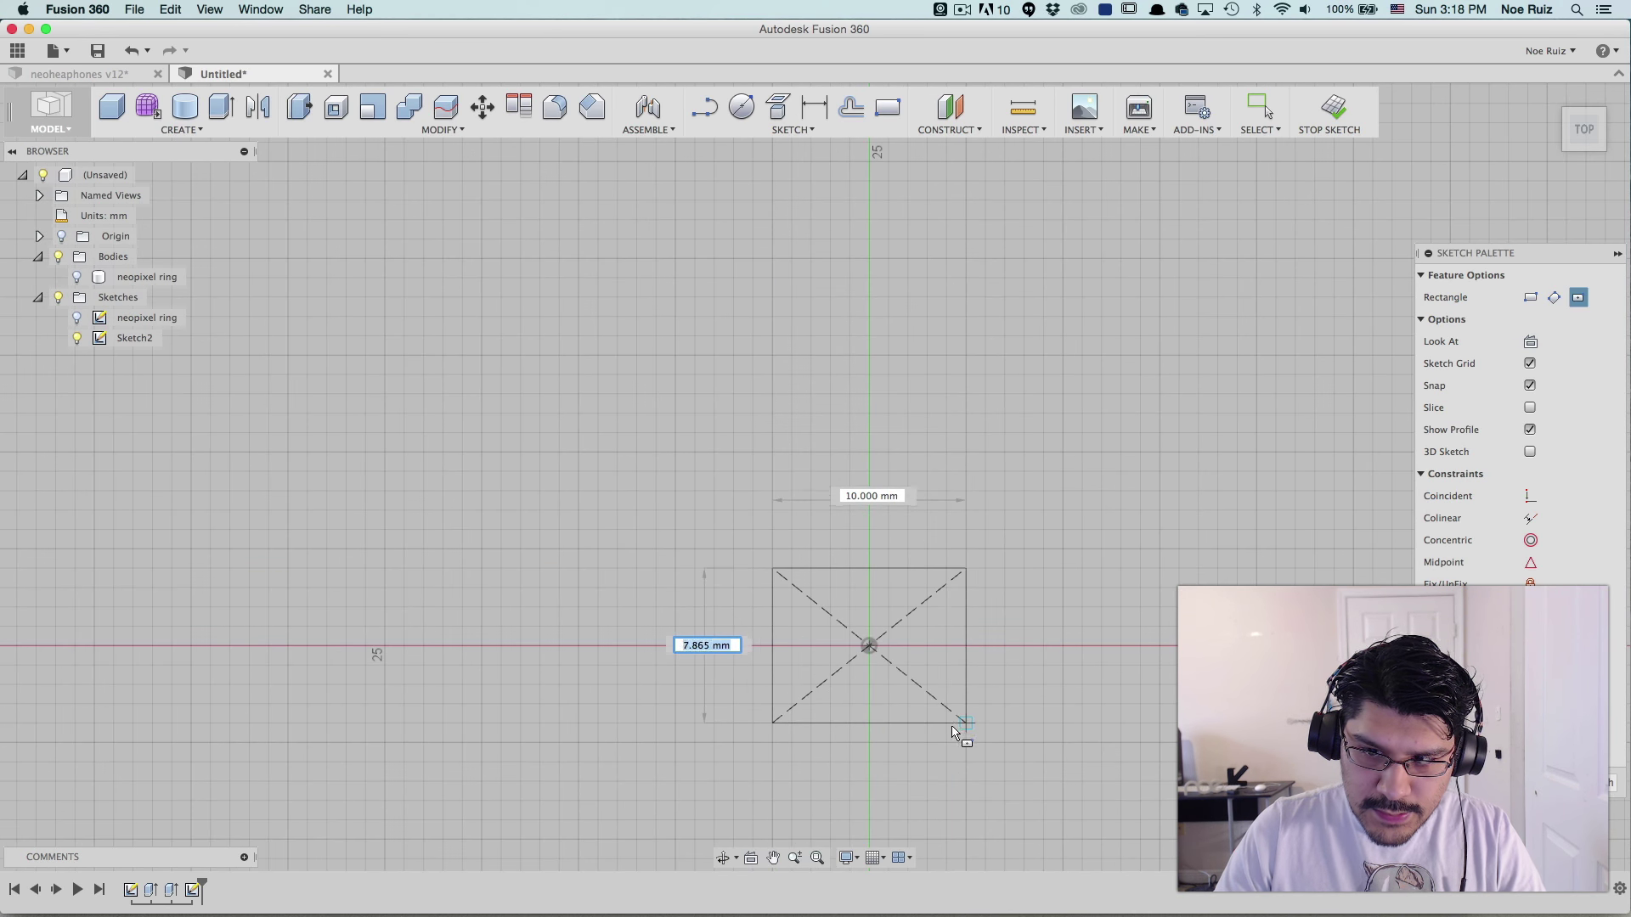
type("22.8")
key("Tab")
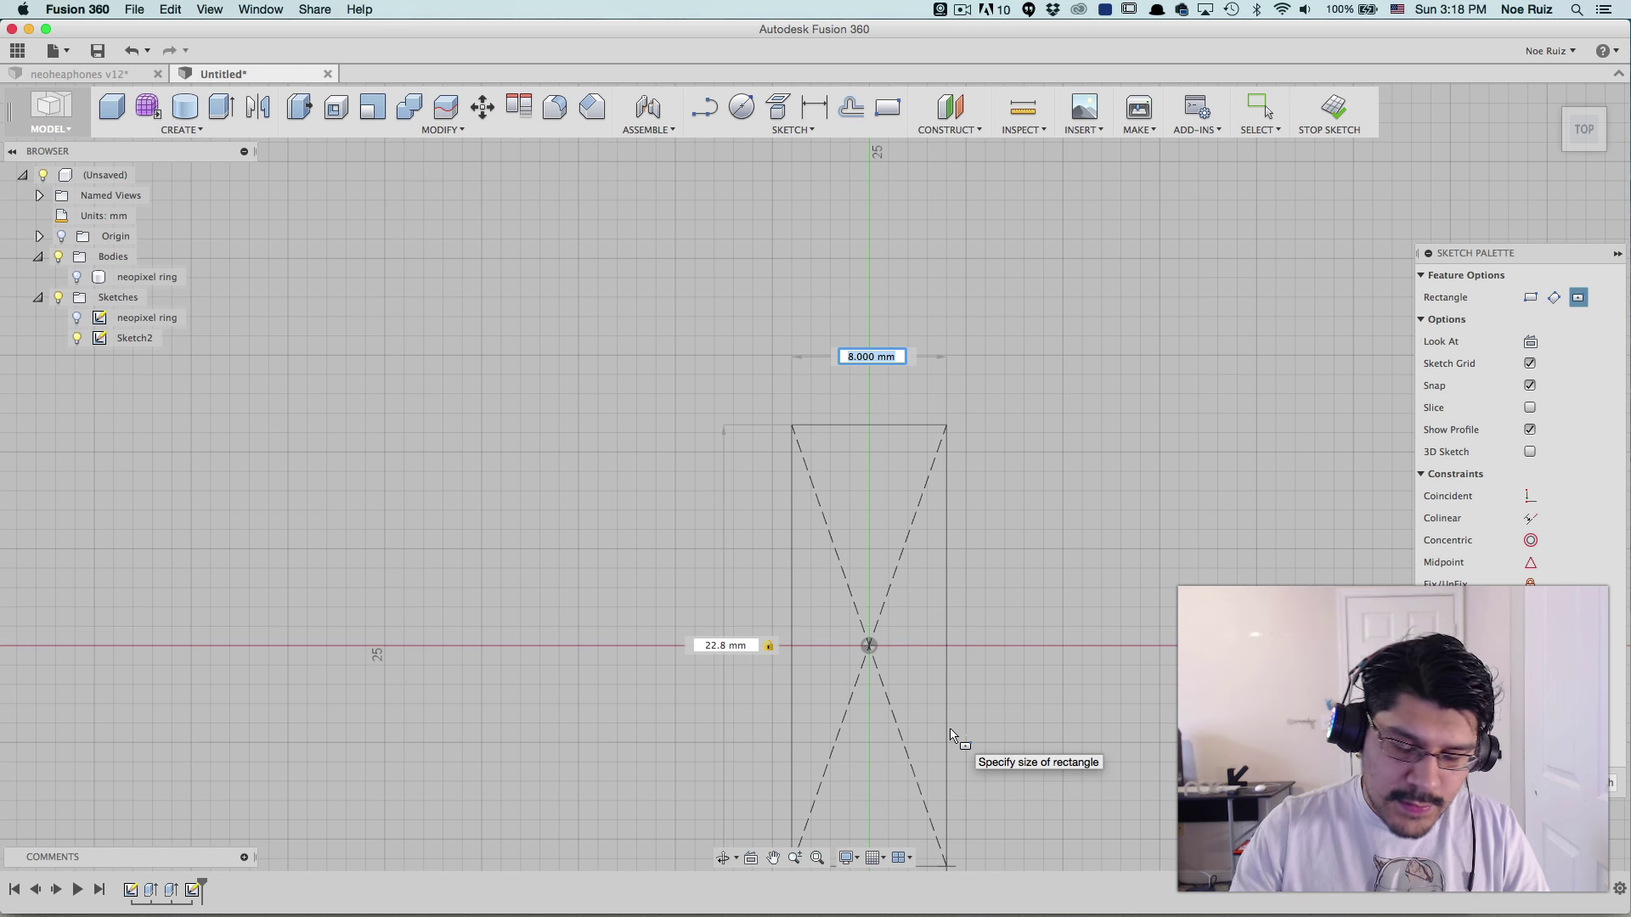
- Switch to the TextEdit notes, copy the Feather BLE board's 51.2 length, and return to Fusion 360
key("super+Tab")
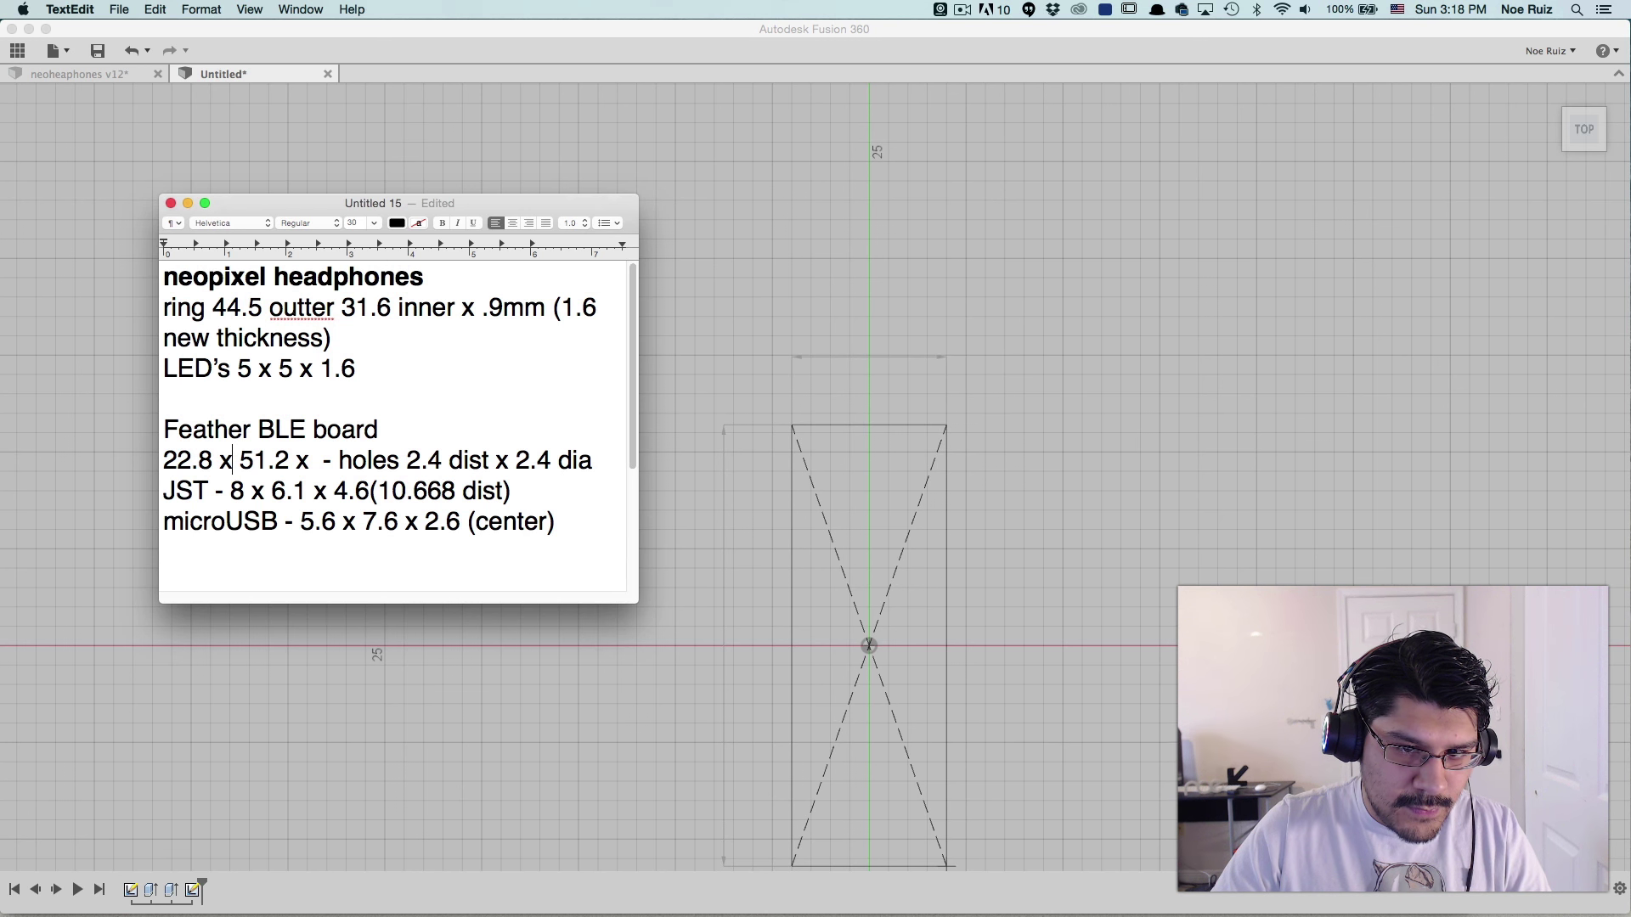
key("Right")
key("alt+shift+Right")
key("alt+shift+Right")
key("alt+shift+Left")
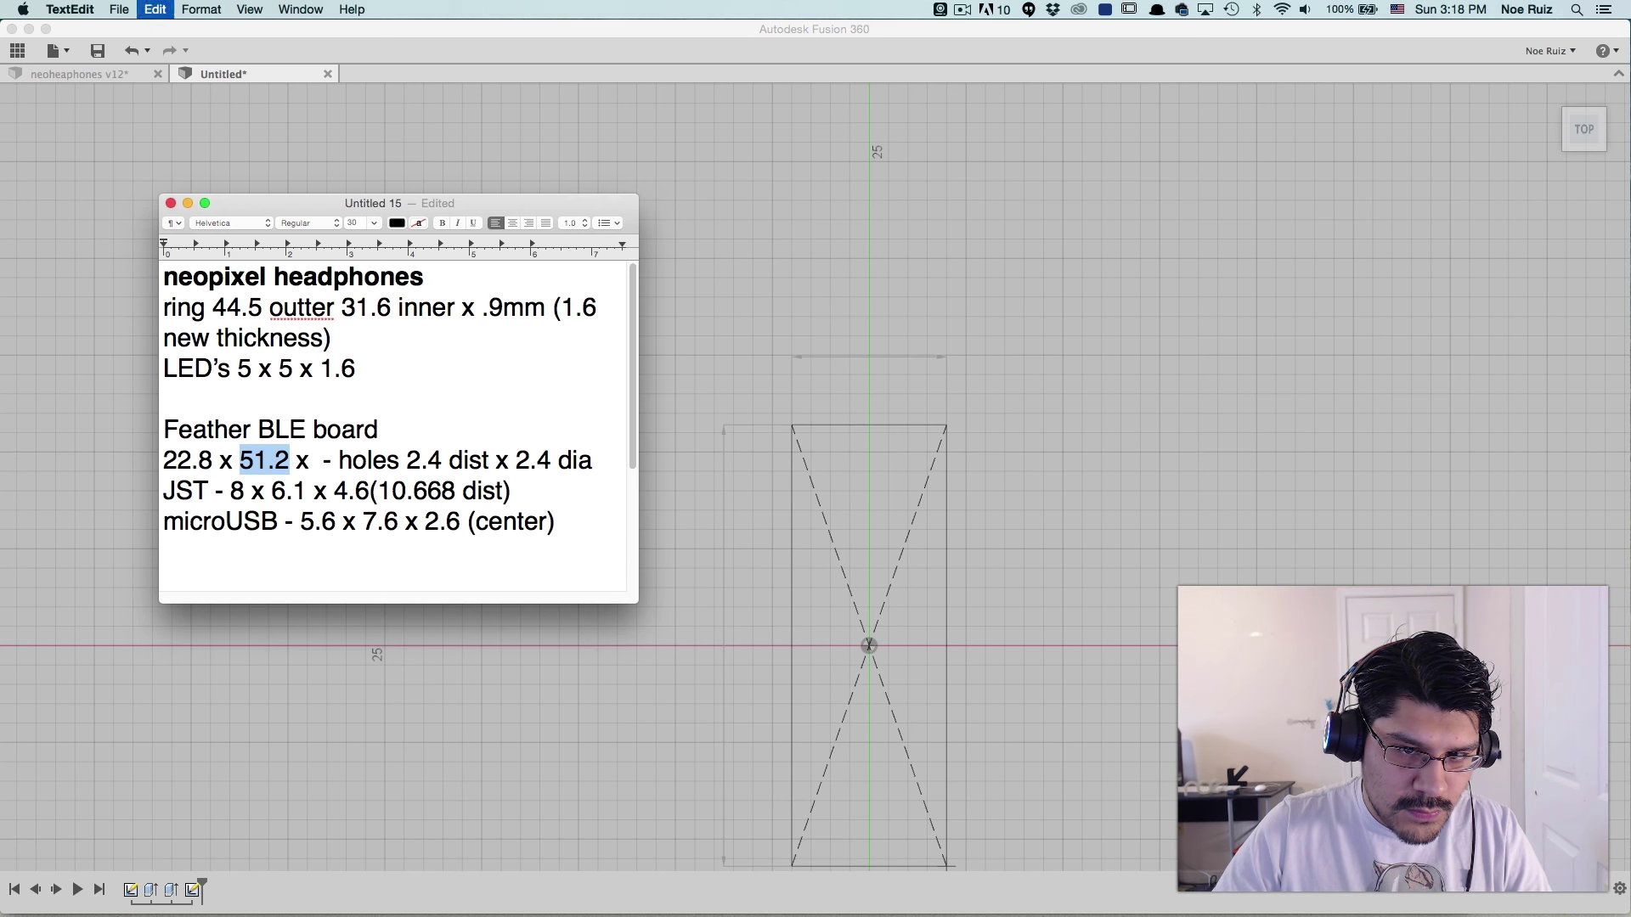
key("super+Tab")
- Finish the board outline as an upright centre rectangle, 22.8 mm wide and 51.2 mm tall
type("51.2")
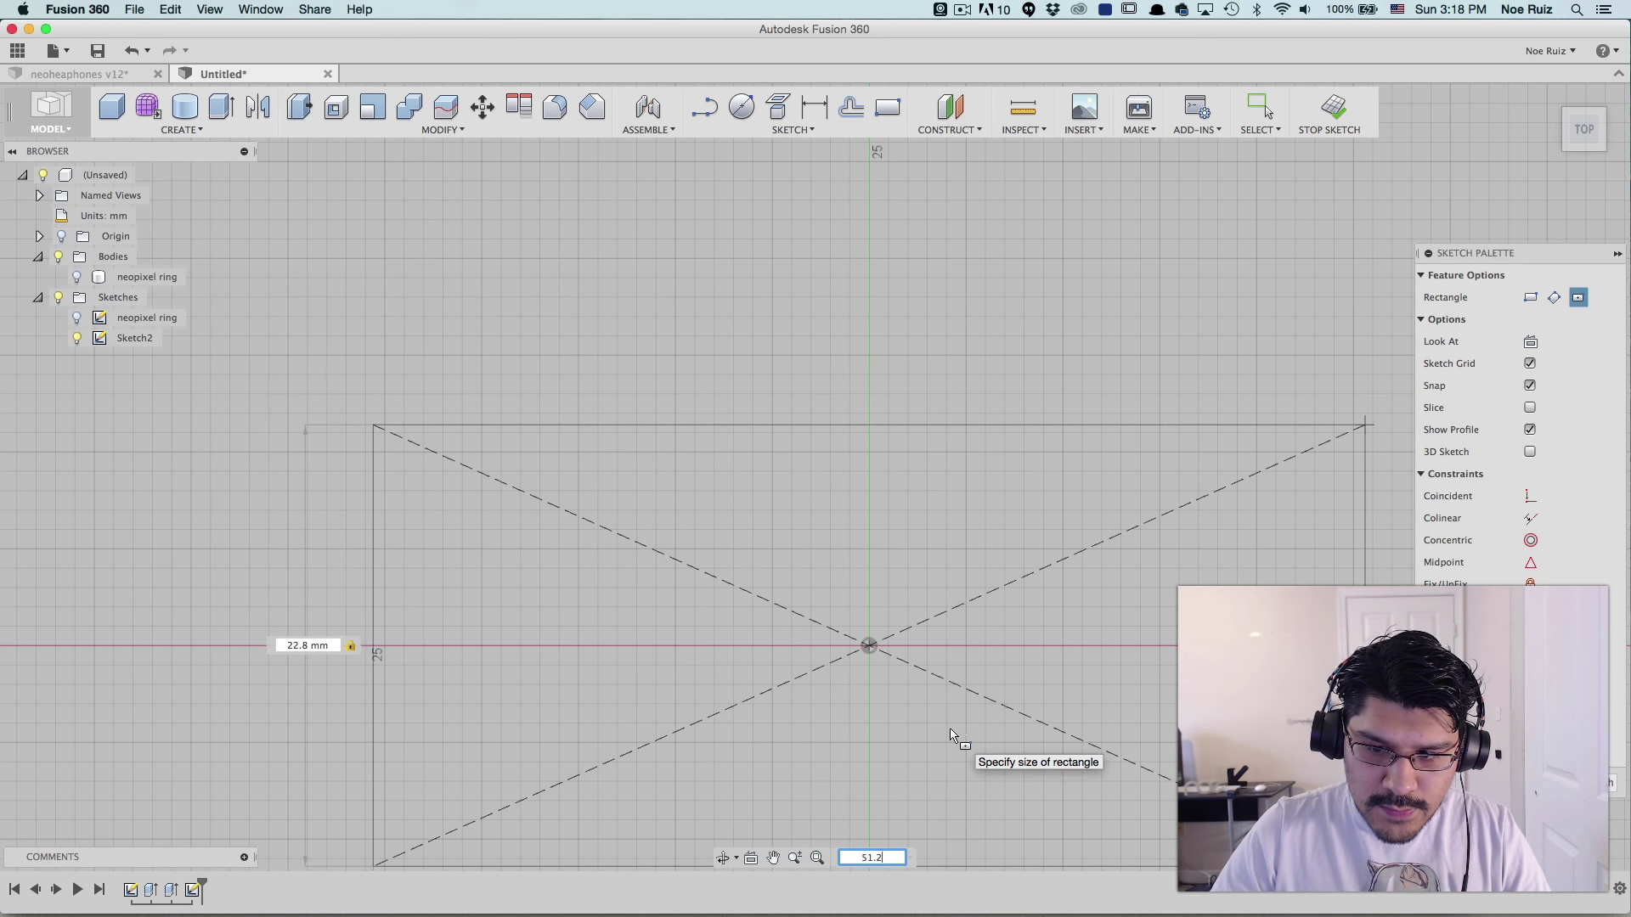
key("Tab")
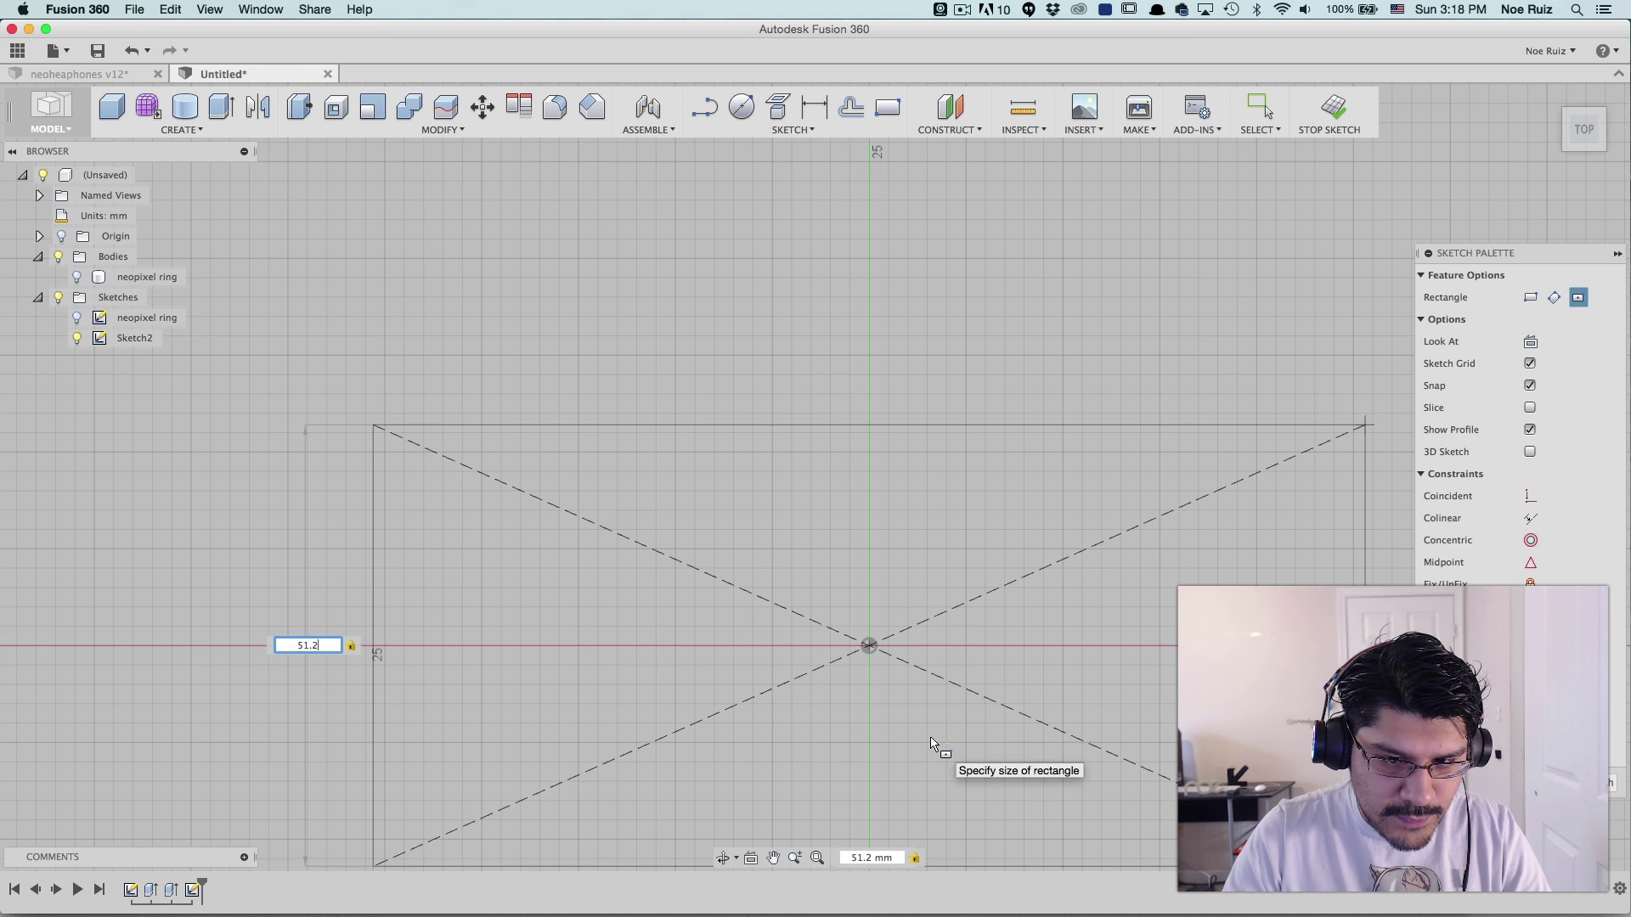
key("Tab")
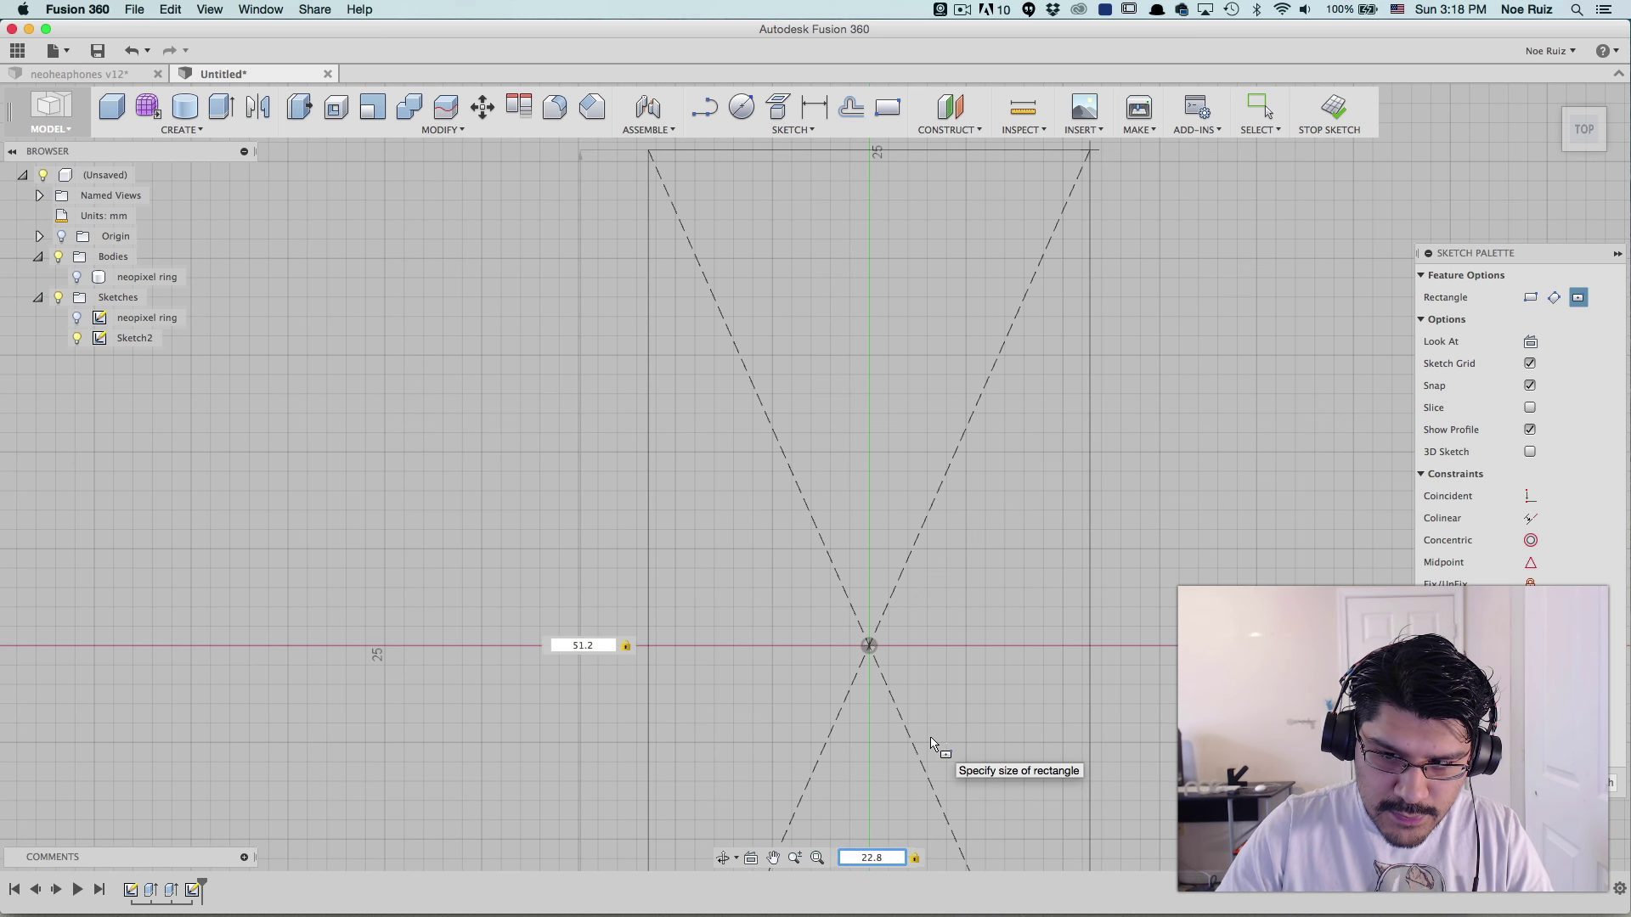
scroll(934, 744, "down", 4)
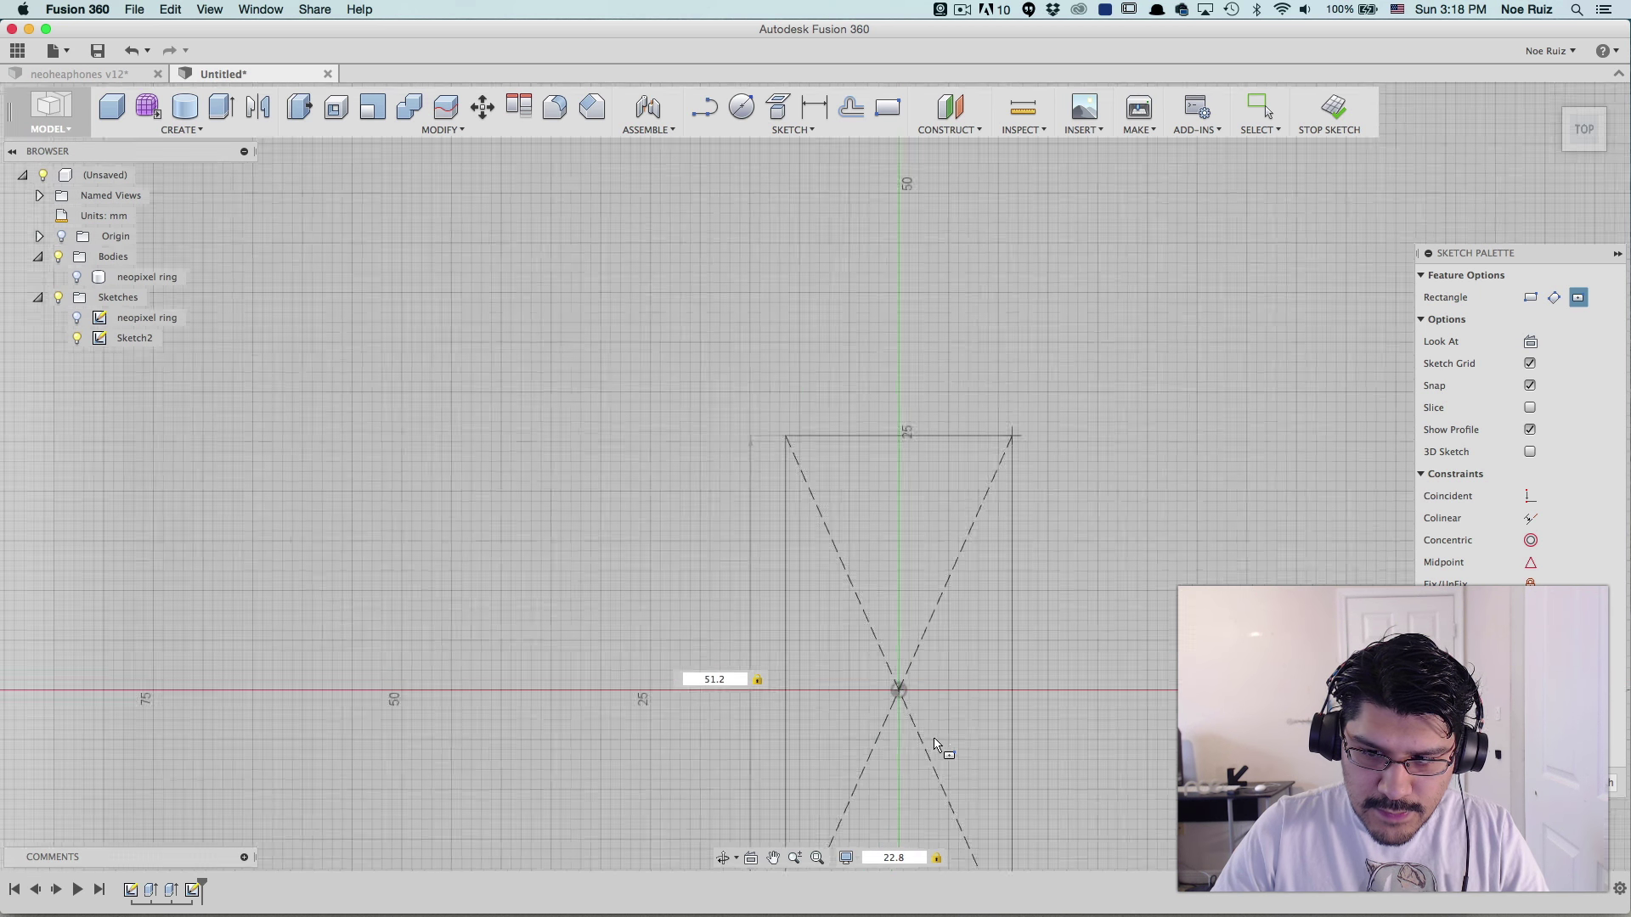
key("Return")
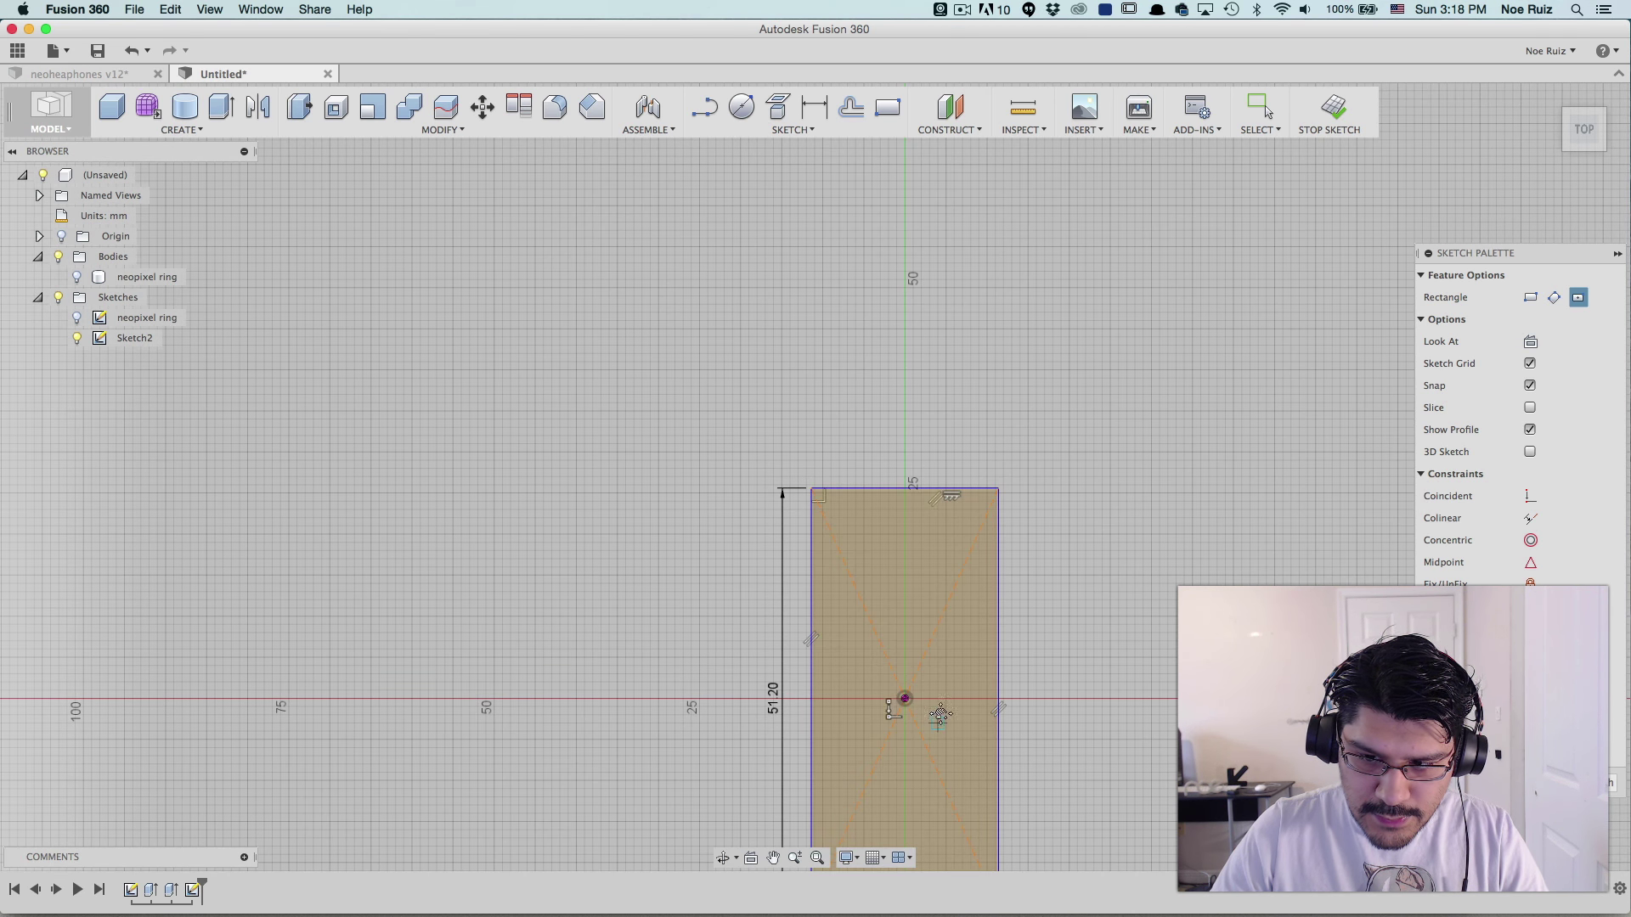
- Move the rectangle's width dimension above its upper edge and shift both dimension labels close to the upper-left corner
middle_click_drag(940, 715, 862, 554)
scroll(859, 643, "up", 3)
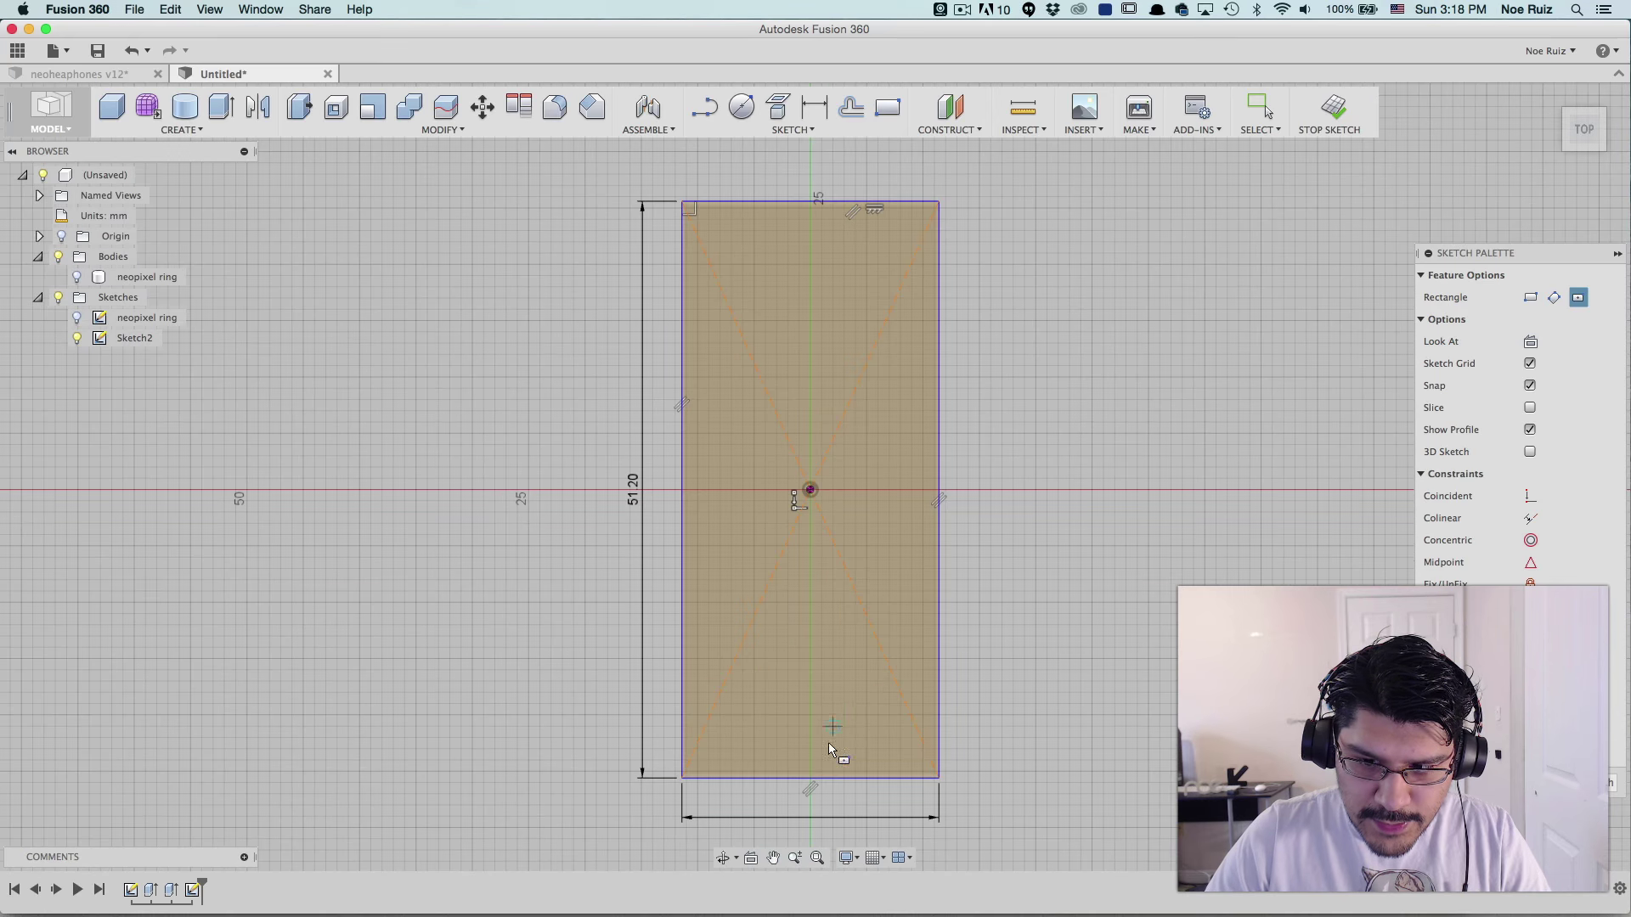
scroll(811, 778, "down", 4)
key("Escape")
mouse_move(813, 799)
left_mouse_down()
mouse_move(804, 583)
mouse_move(830, 314)
mouse_move(817, 355)
left_mouse_up()
scroll(780, 382, "up", 2)
scroll(744, 446, "up", 1)
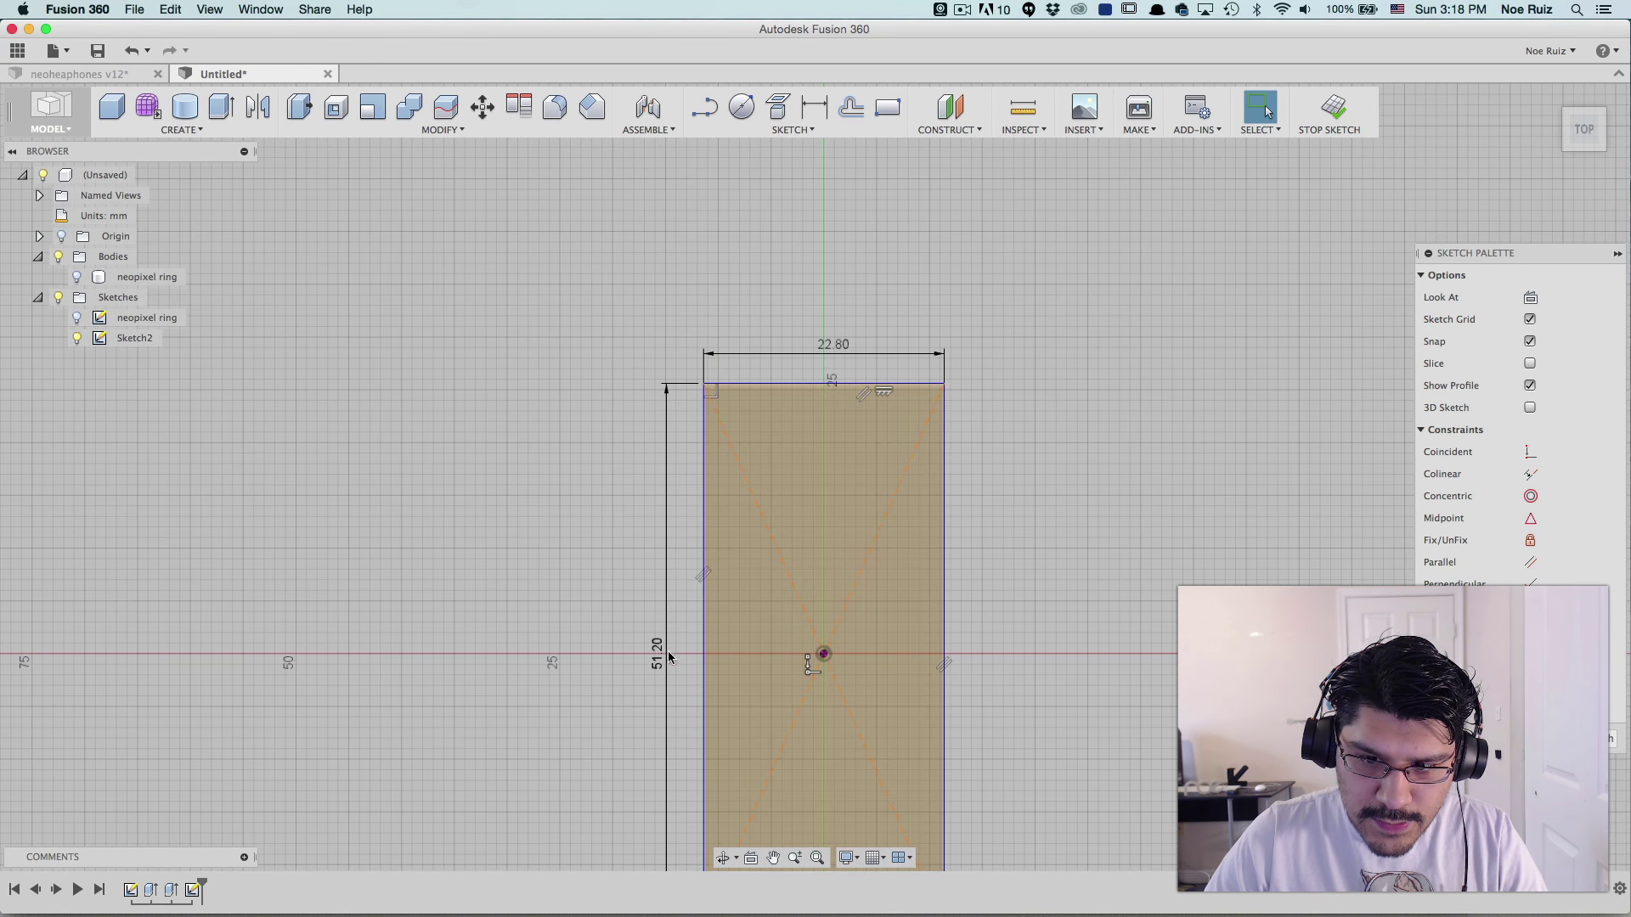
left_click_drag(661, 655, 674, 421)
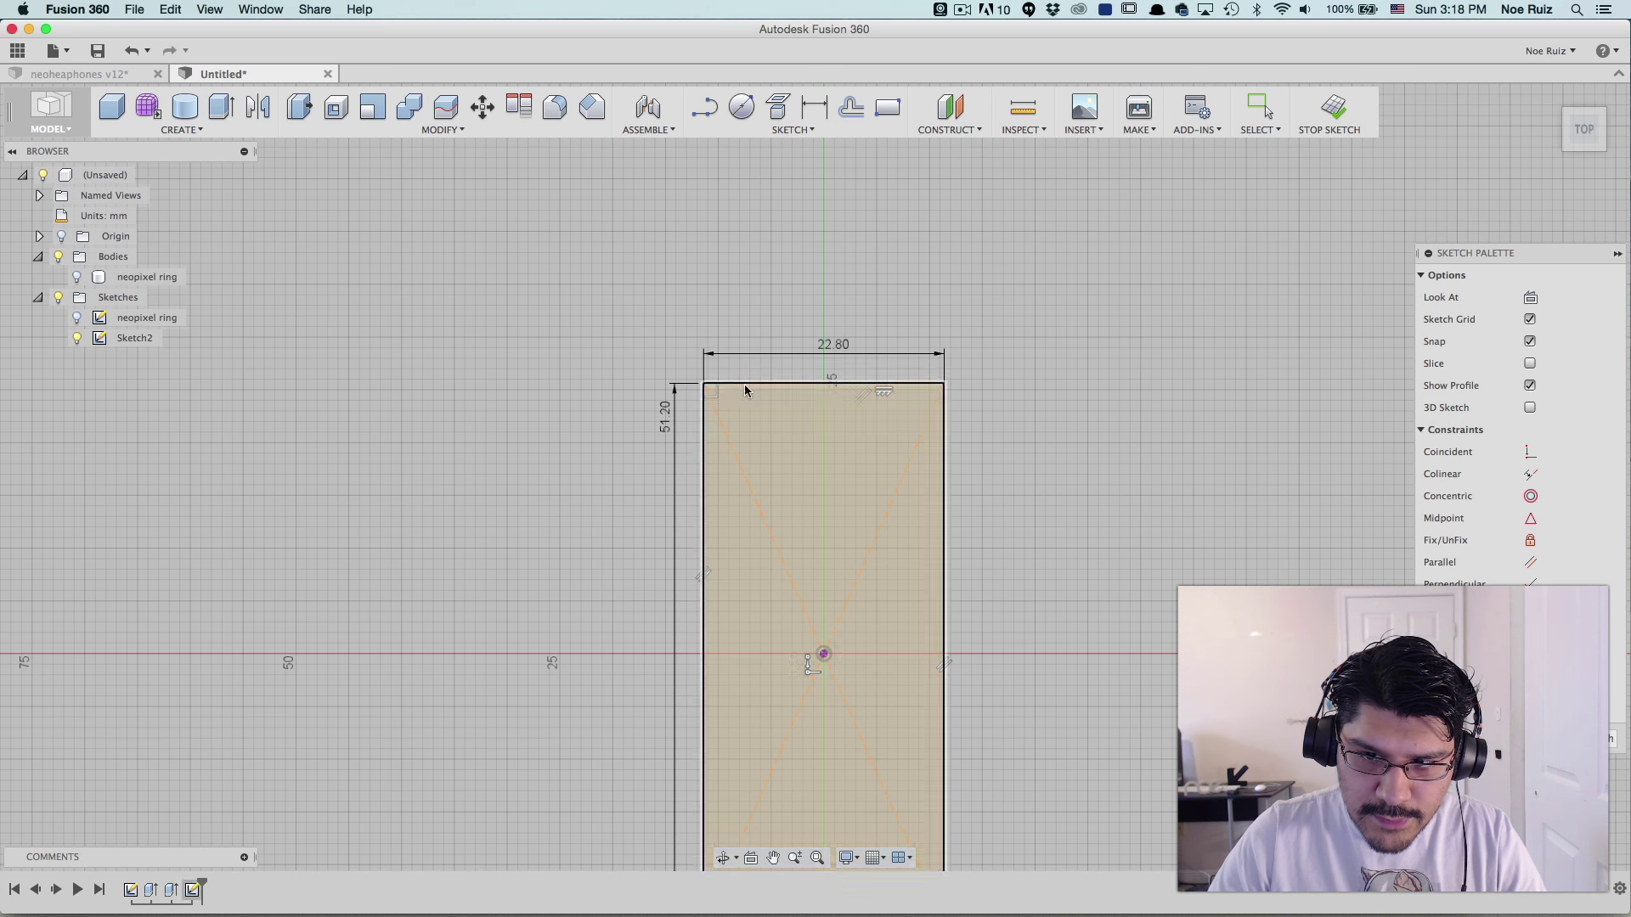
left_click_drag(837, 353, 740, 356)
scroll(813, 393, "down", 4)
scroll(876, 542, "up", 3)
middle_click_drag(876, 542, 866, 488)
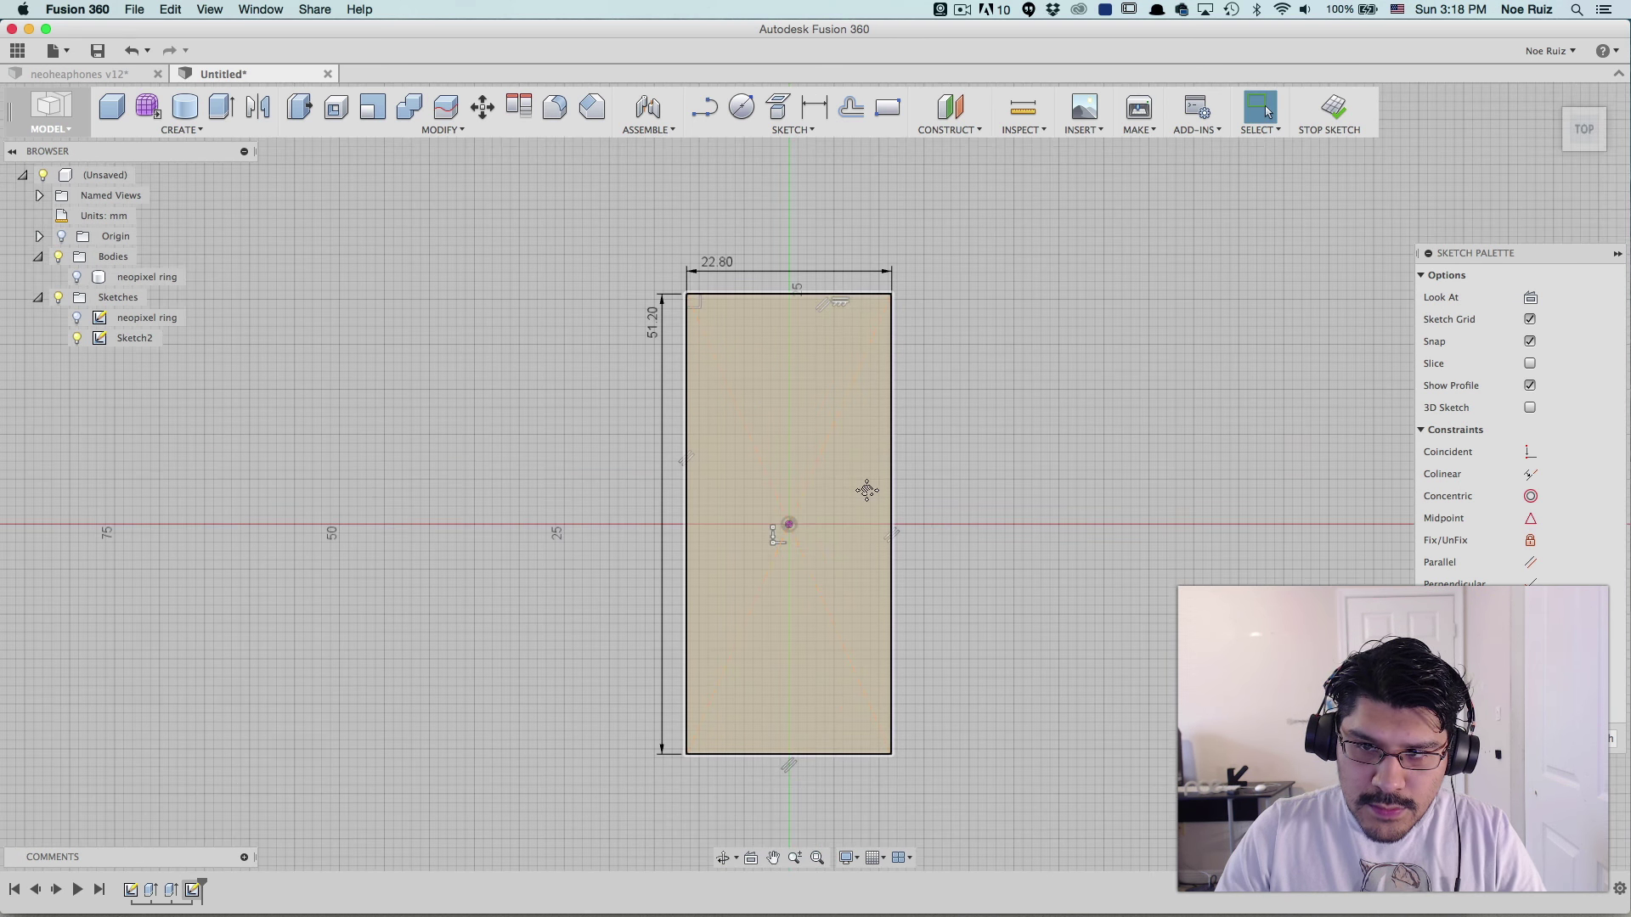
- Check the Feather board's hole distance and diameter in the TextEdit notes and return to the Fusion 360 sketch
key("super+Tab")
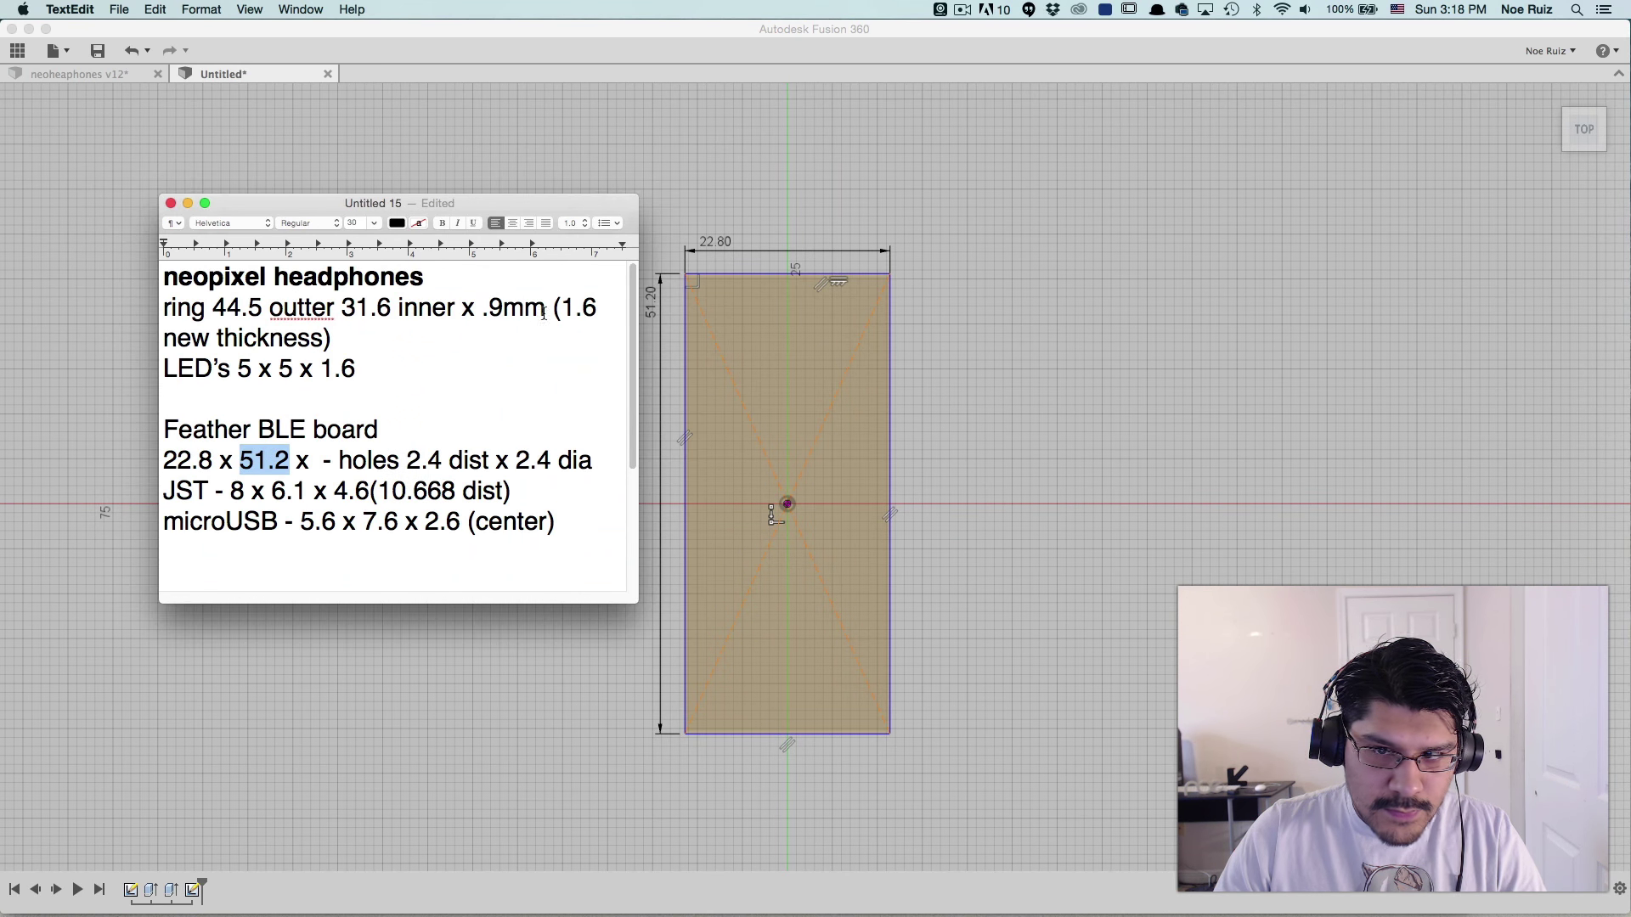
left_click(837, 49)
scroll(725, 316, "up", 4)
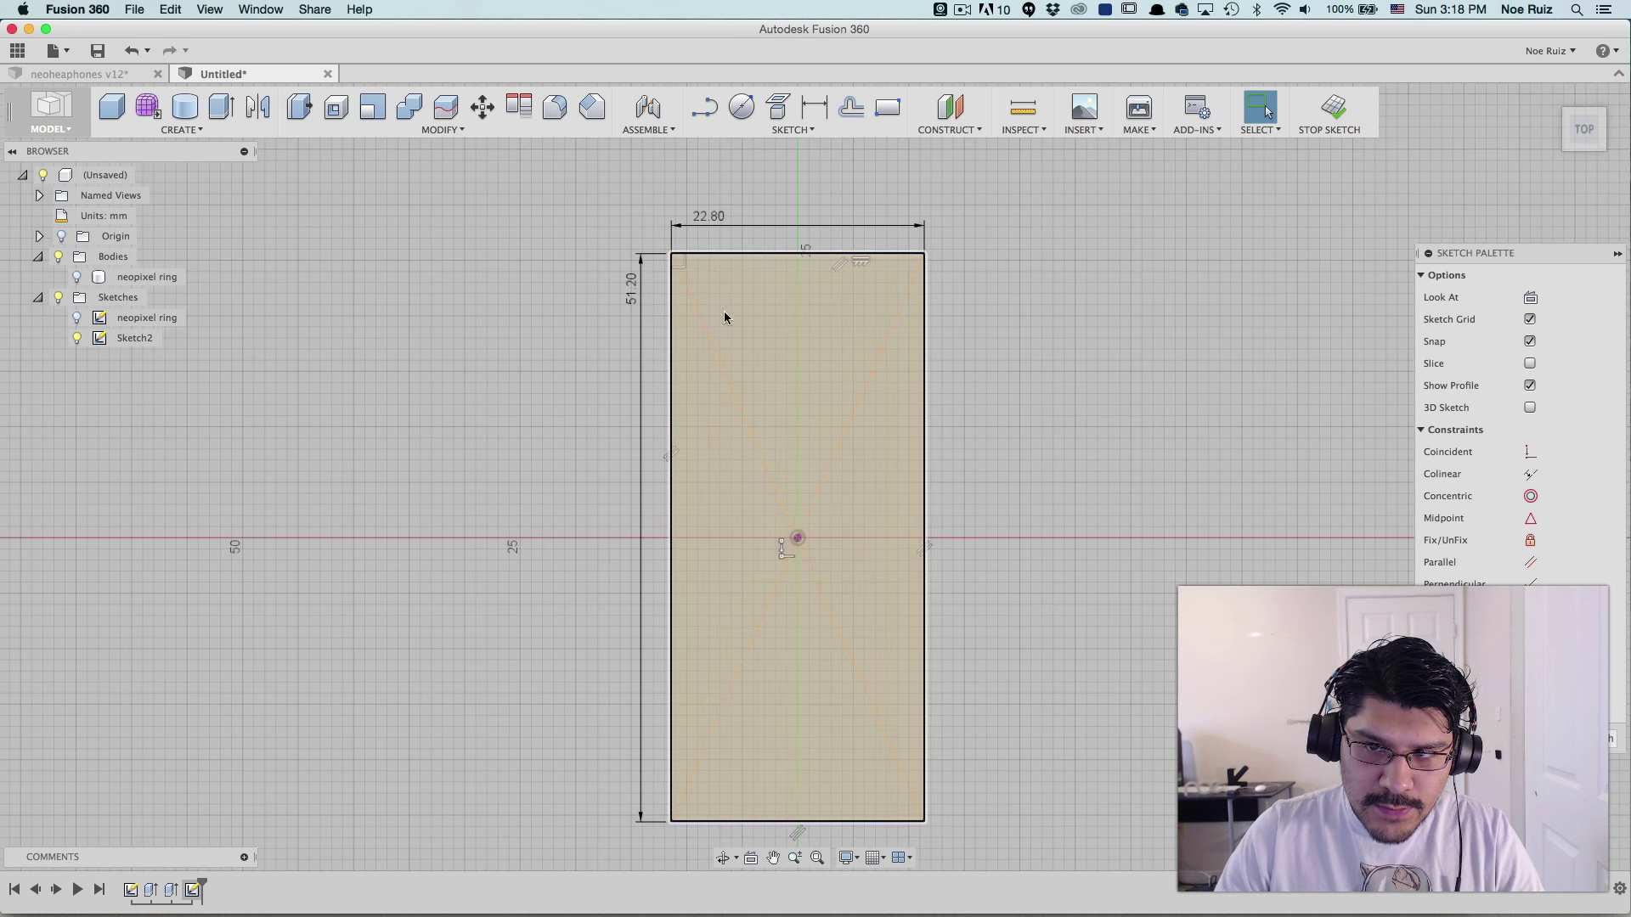
scroll(741, 601, "down", 3)
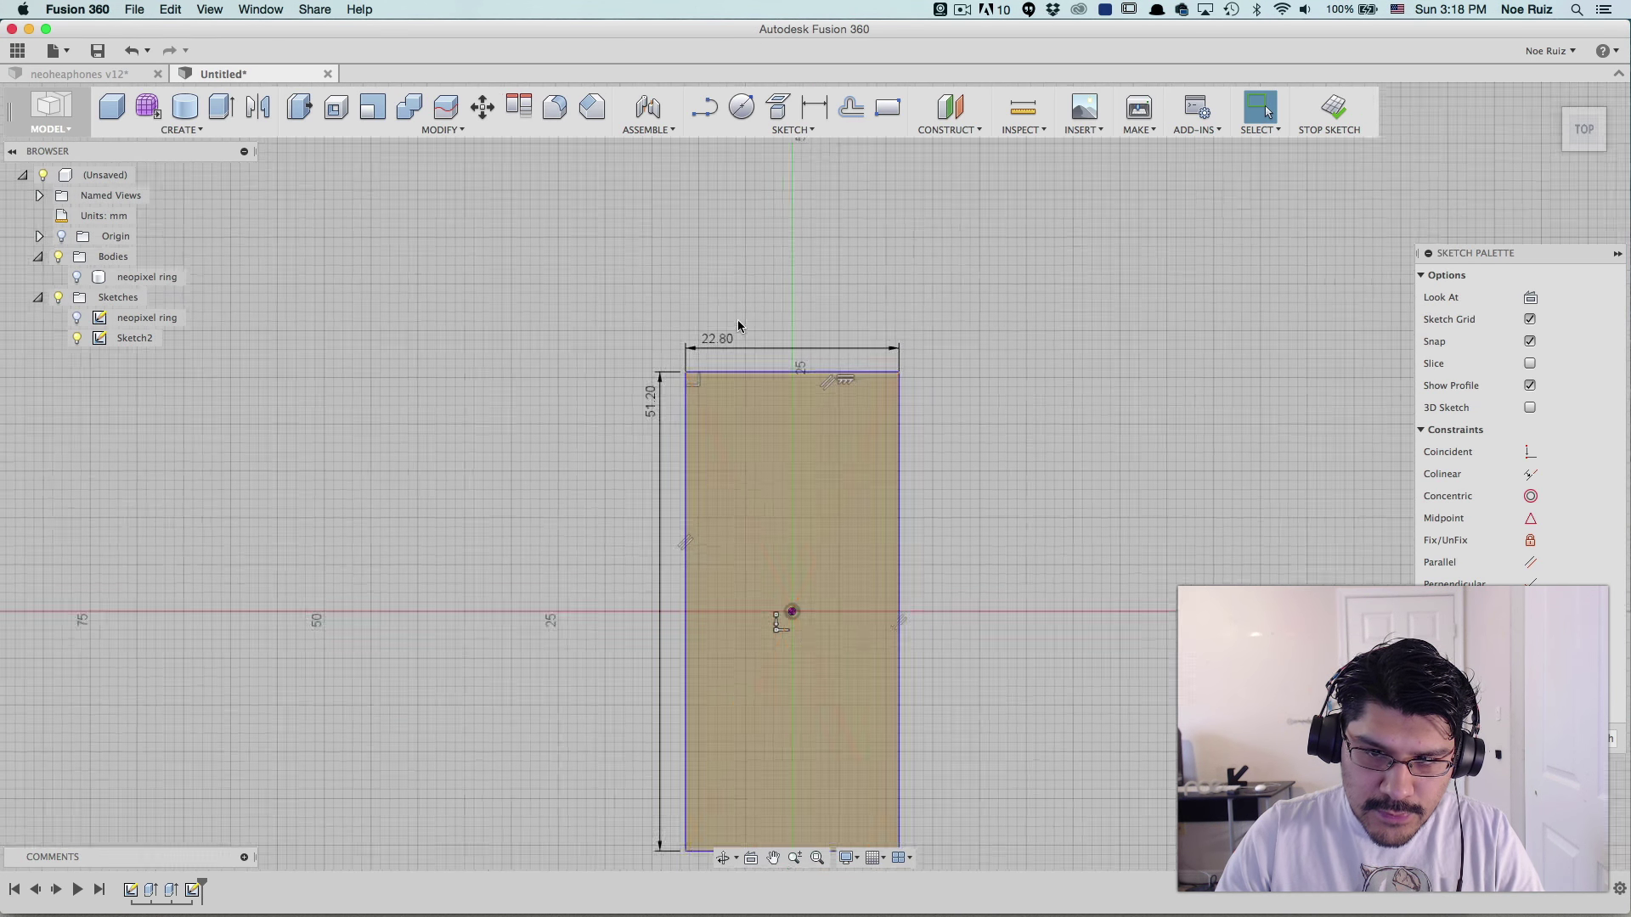
scroll(639, 394, "up", 5)
scroll(717, 218, "down", 2)
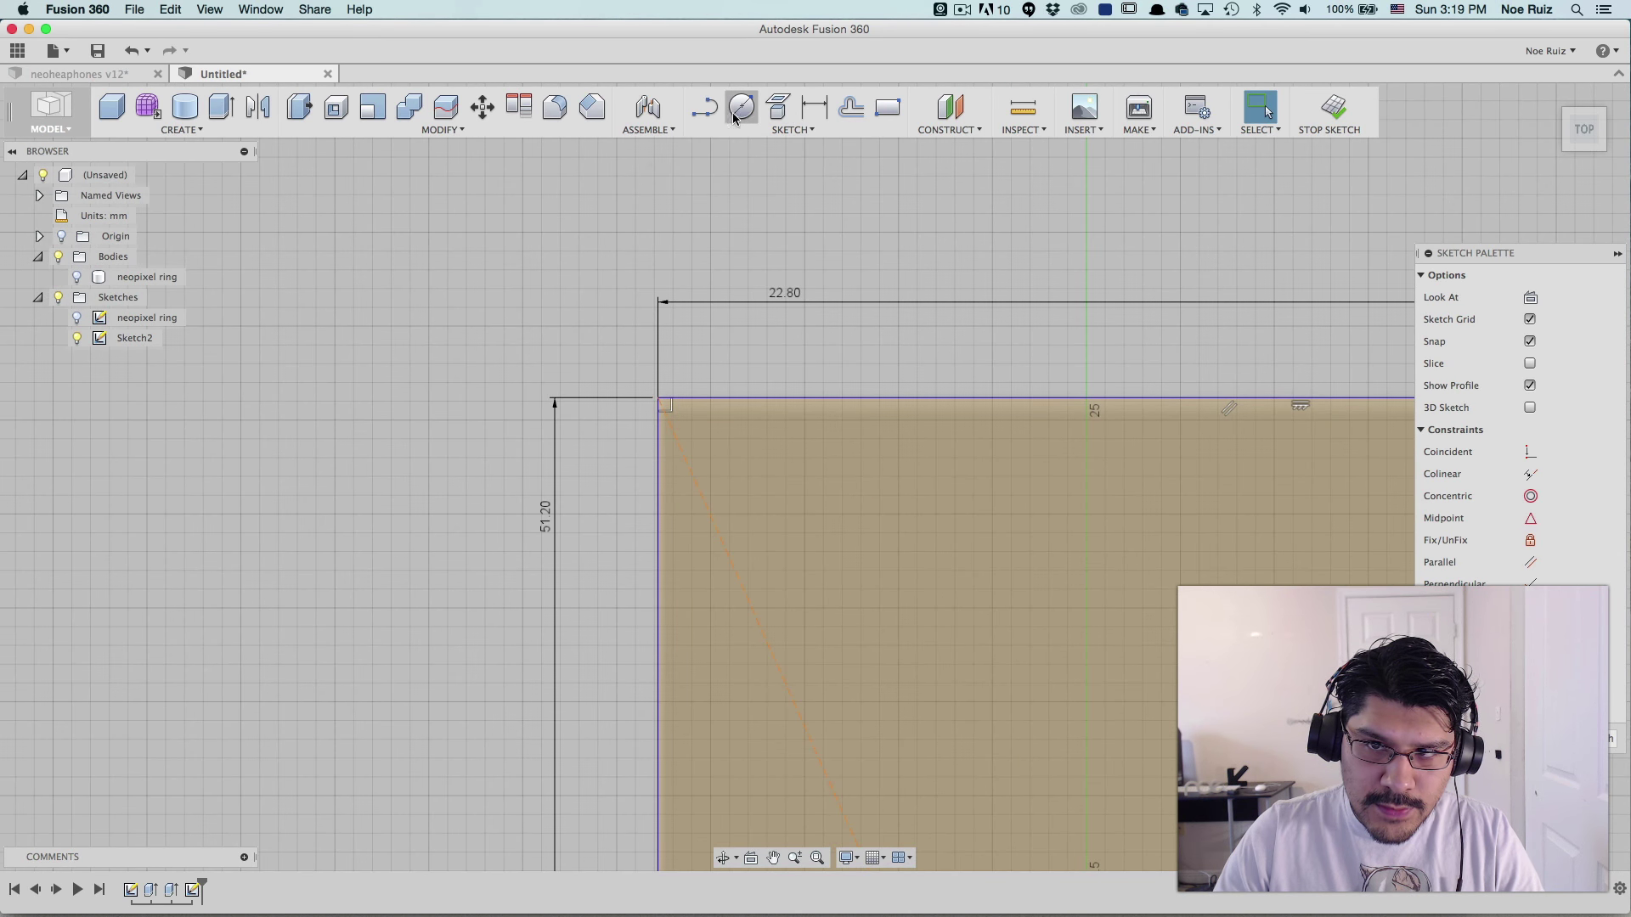
- Draw a 2.4 mm diameter circle inside the board outline's upper-left corner, centred about 3.1 mm below the upper edge
key("r")
key("c")
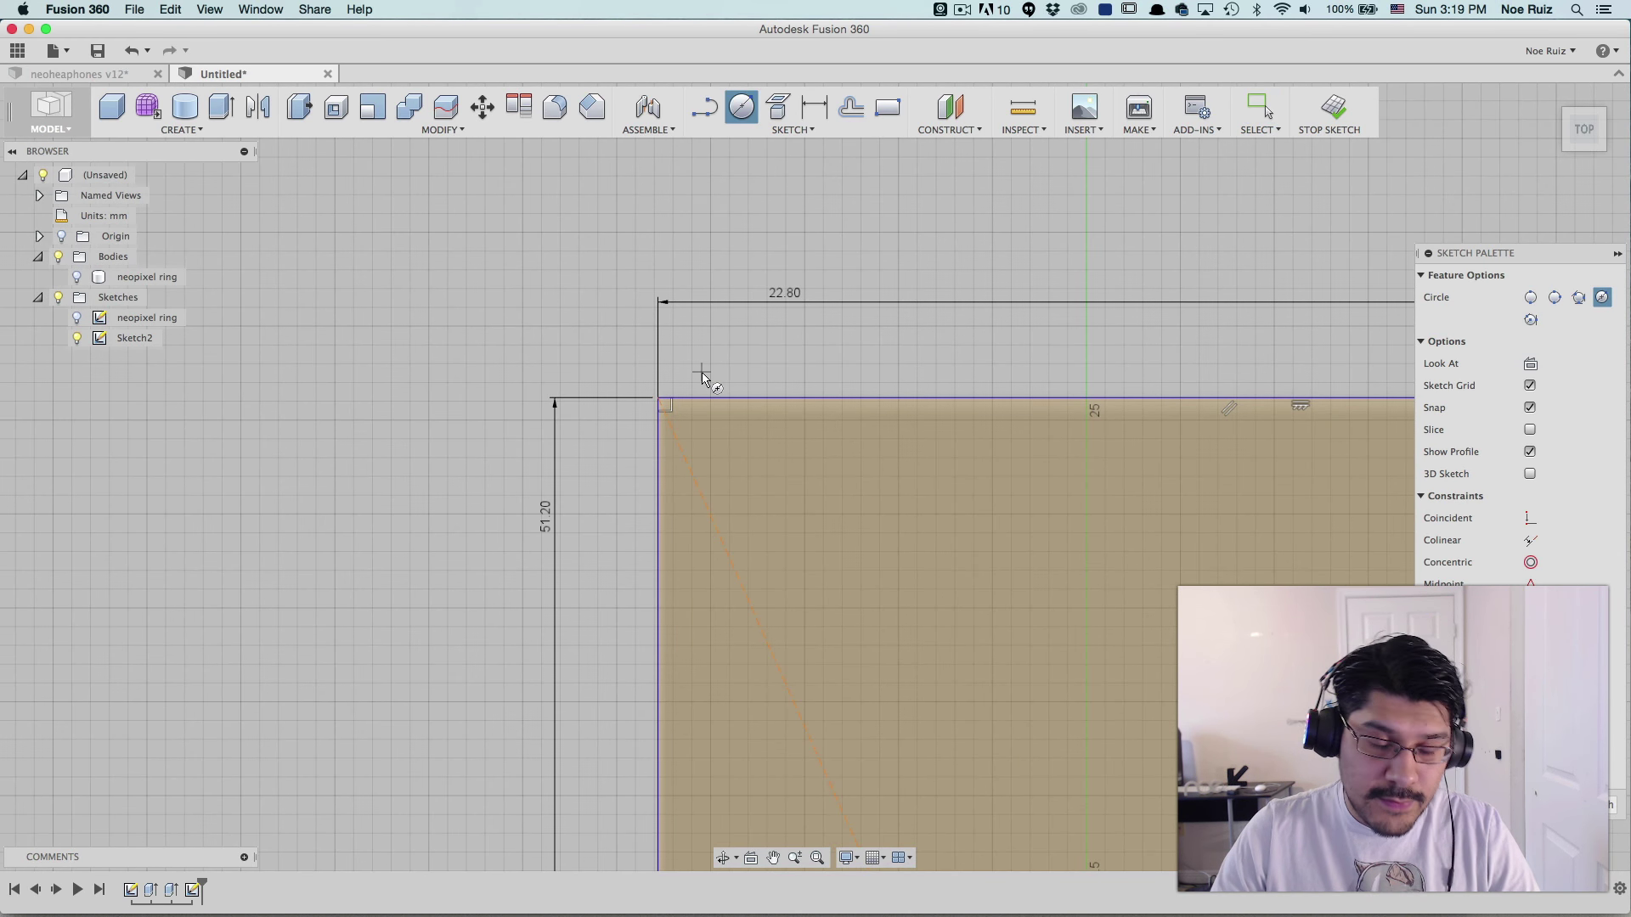
left_click(805, 513)
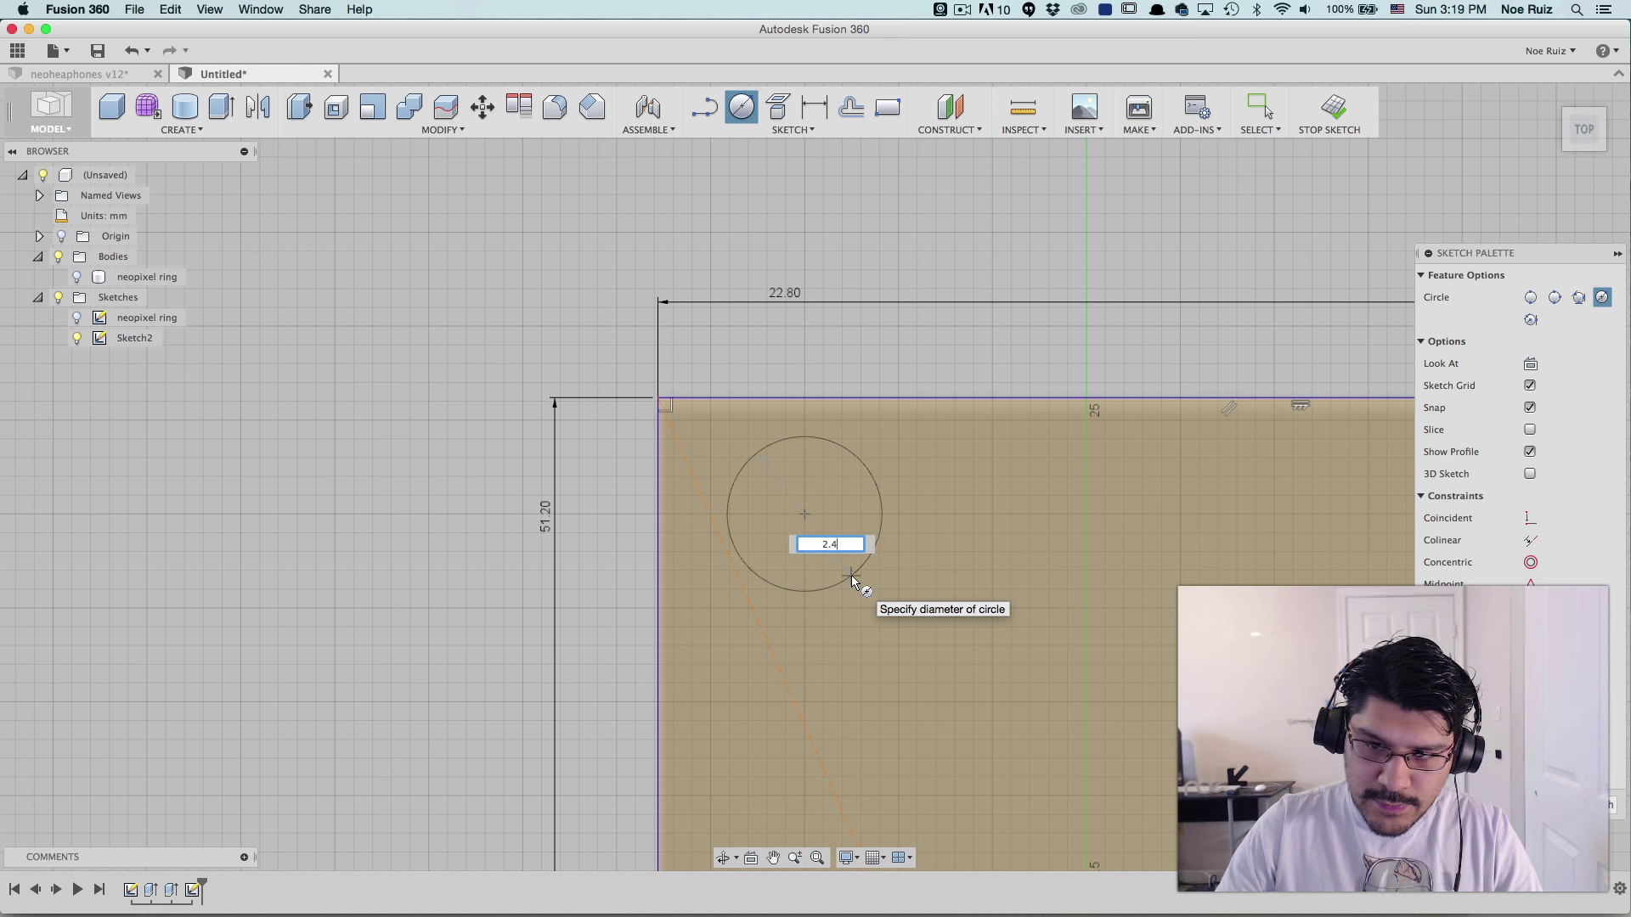
type("2.4")
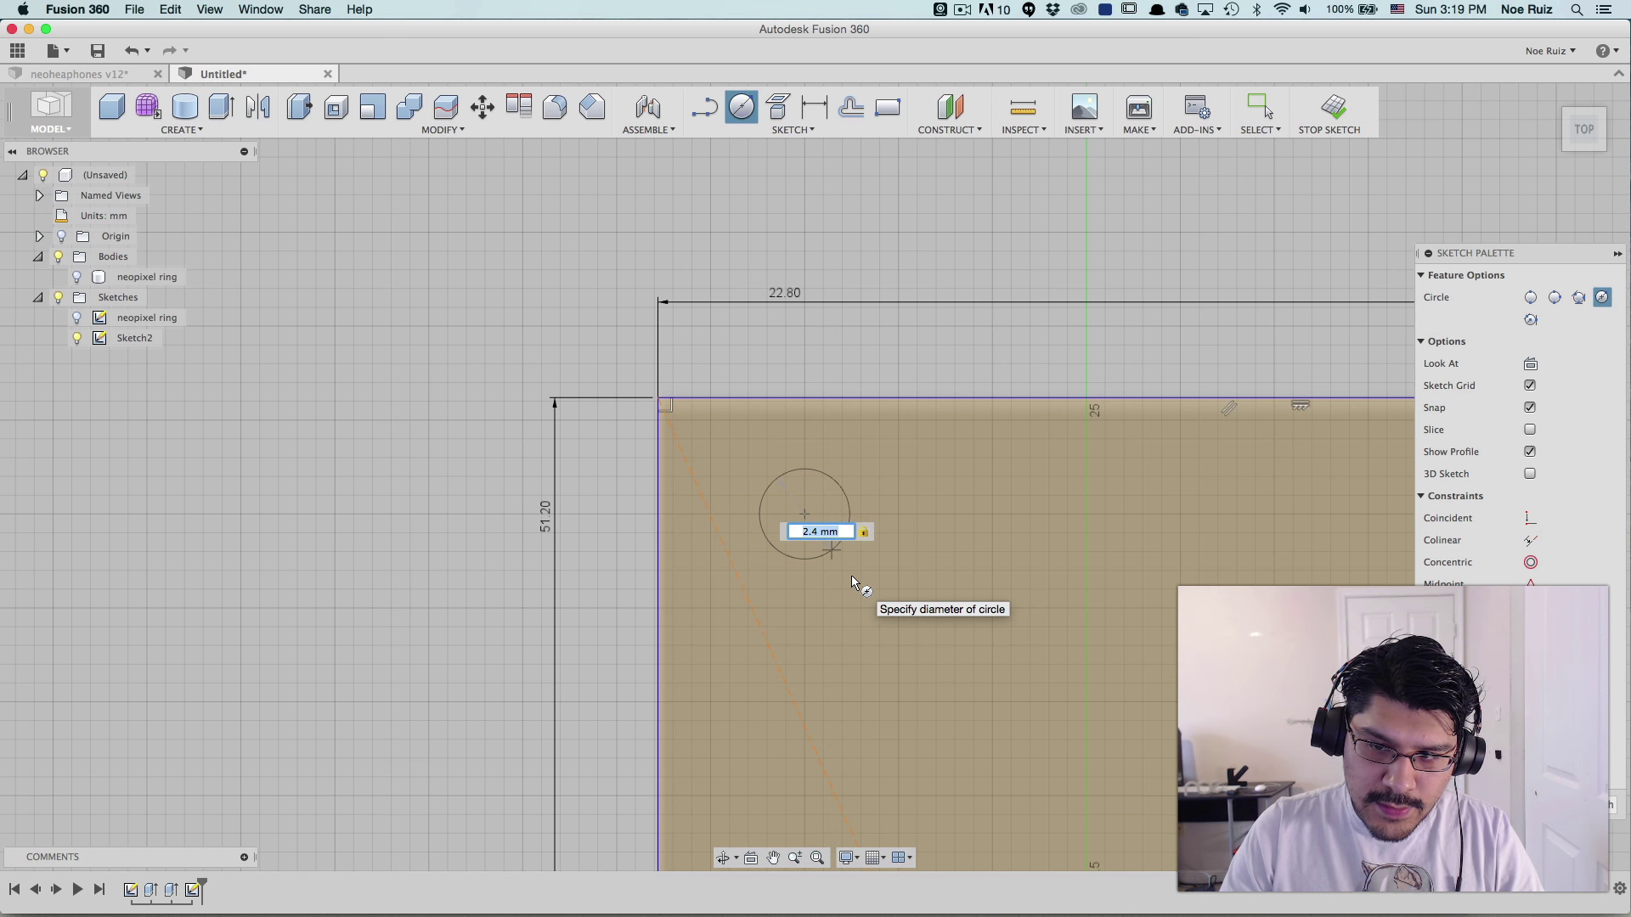
key("Return")
key("Escape")
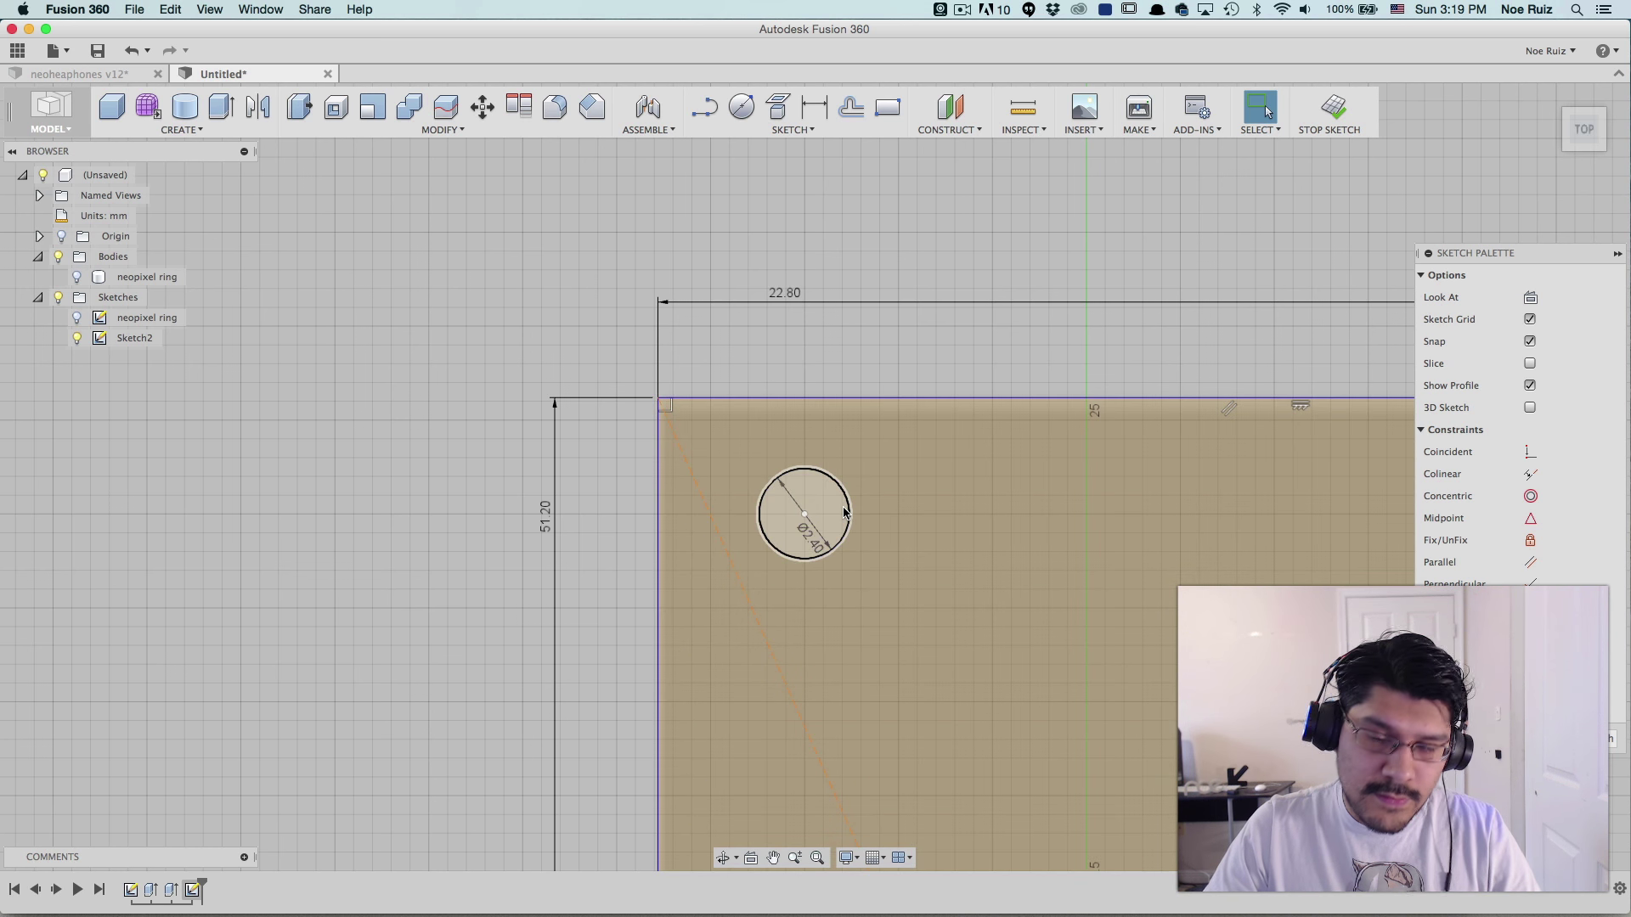
- Dimension the hole circle's centre 2.4 mm from the board outline's upper edge
scroll(831, 502, "up", 3)
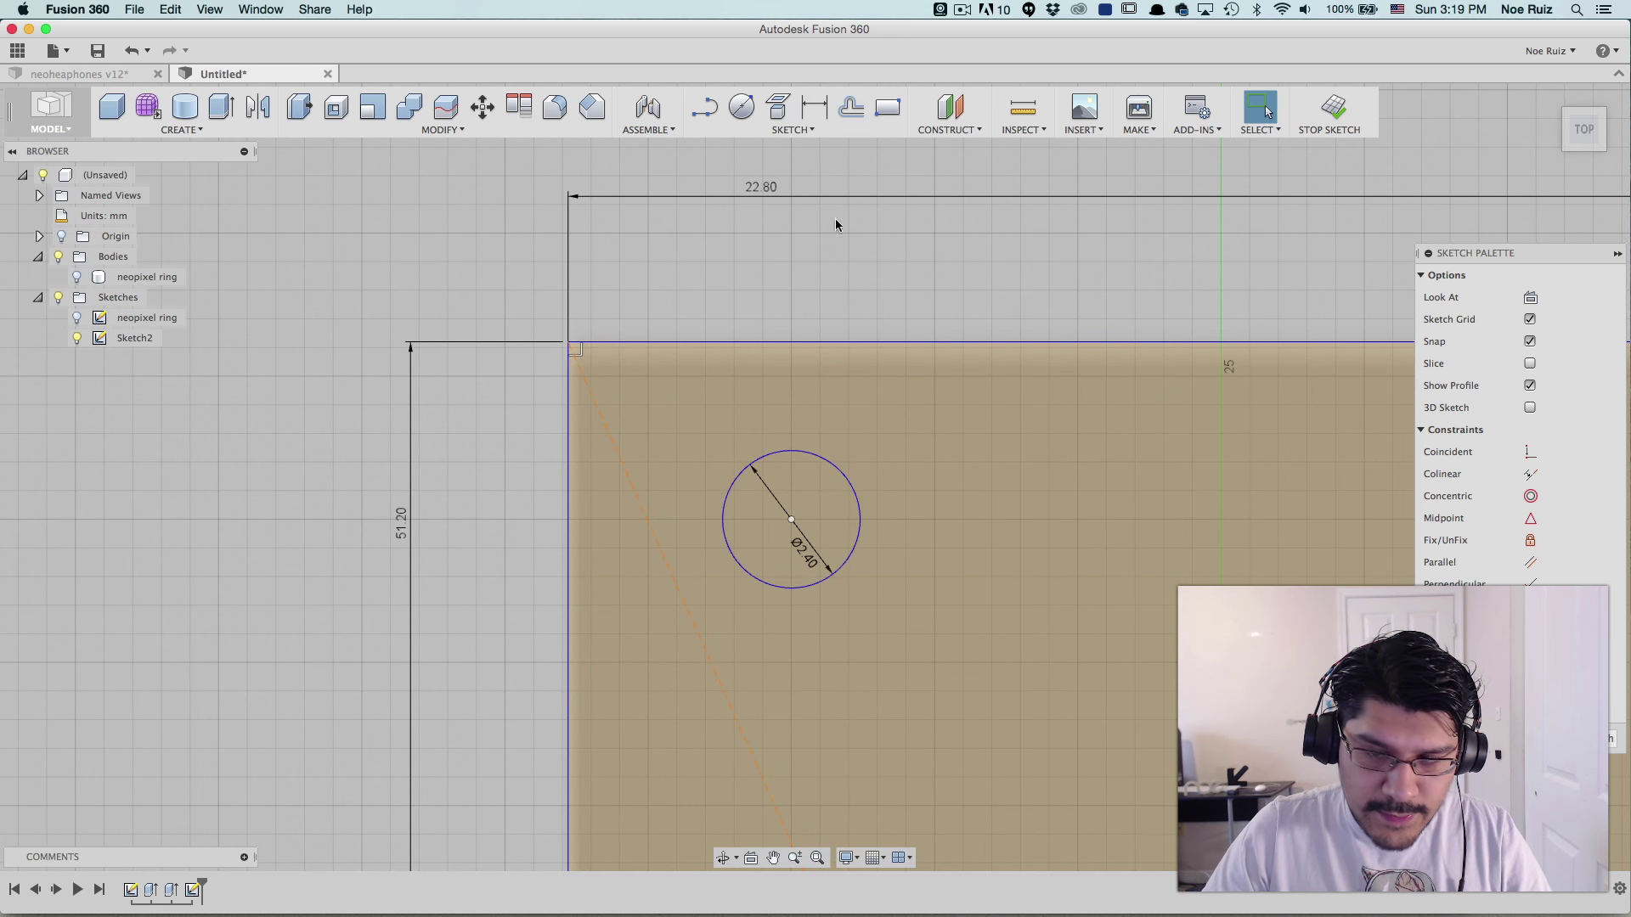
left_click(811, 119)
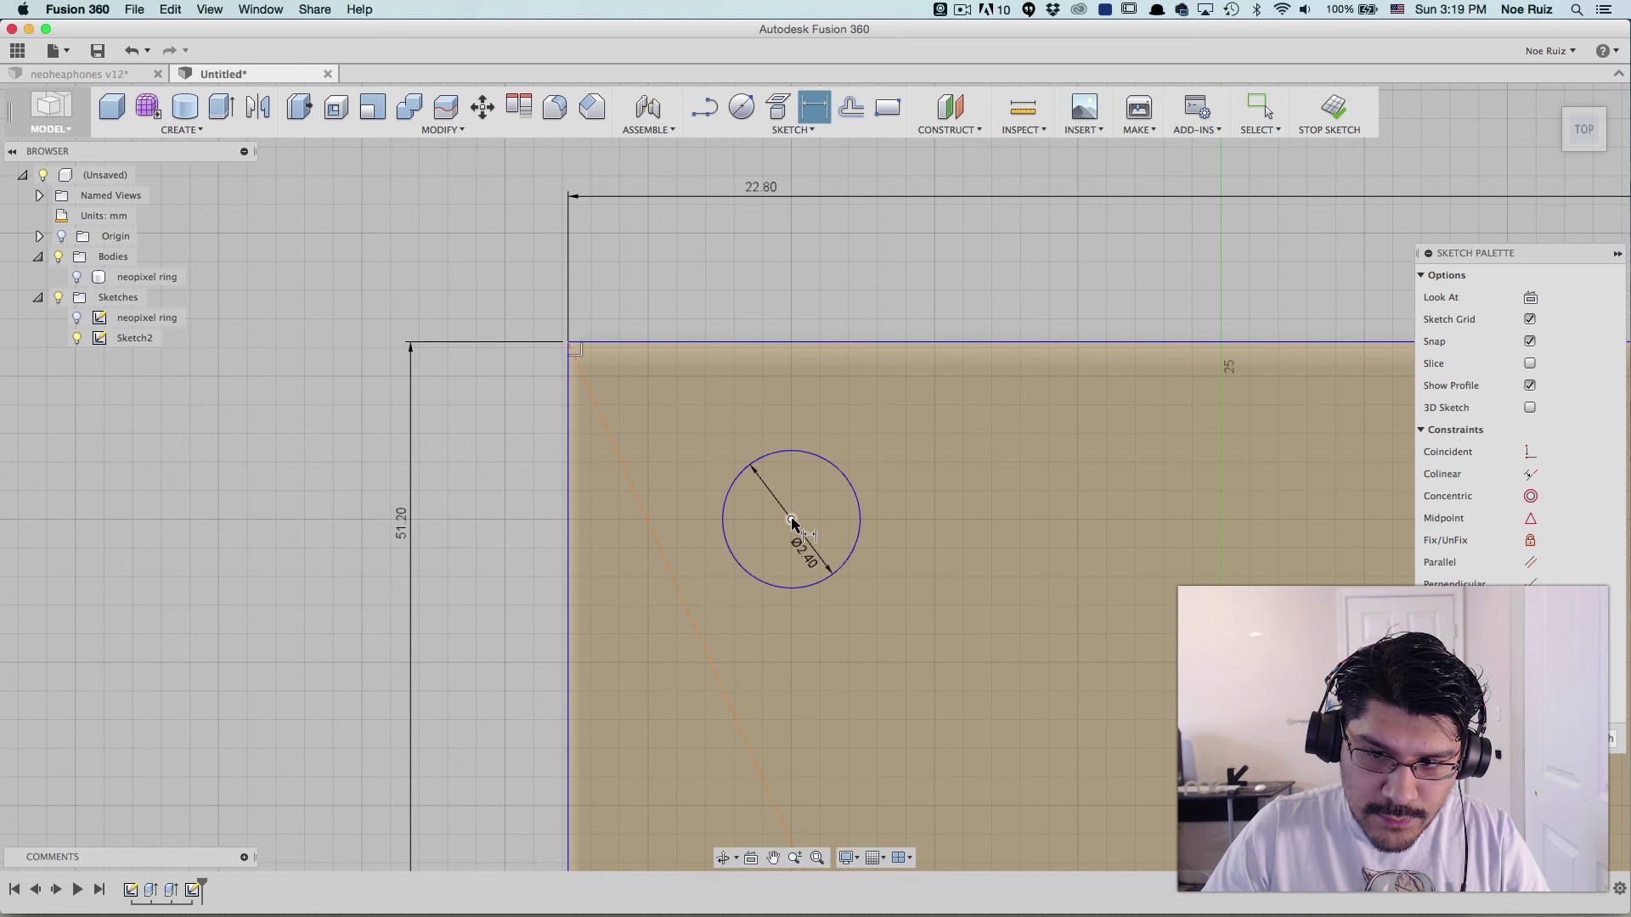
left_click(791, 520)
left_click(797, 343)
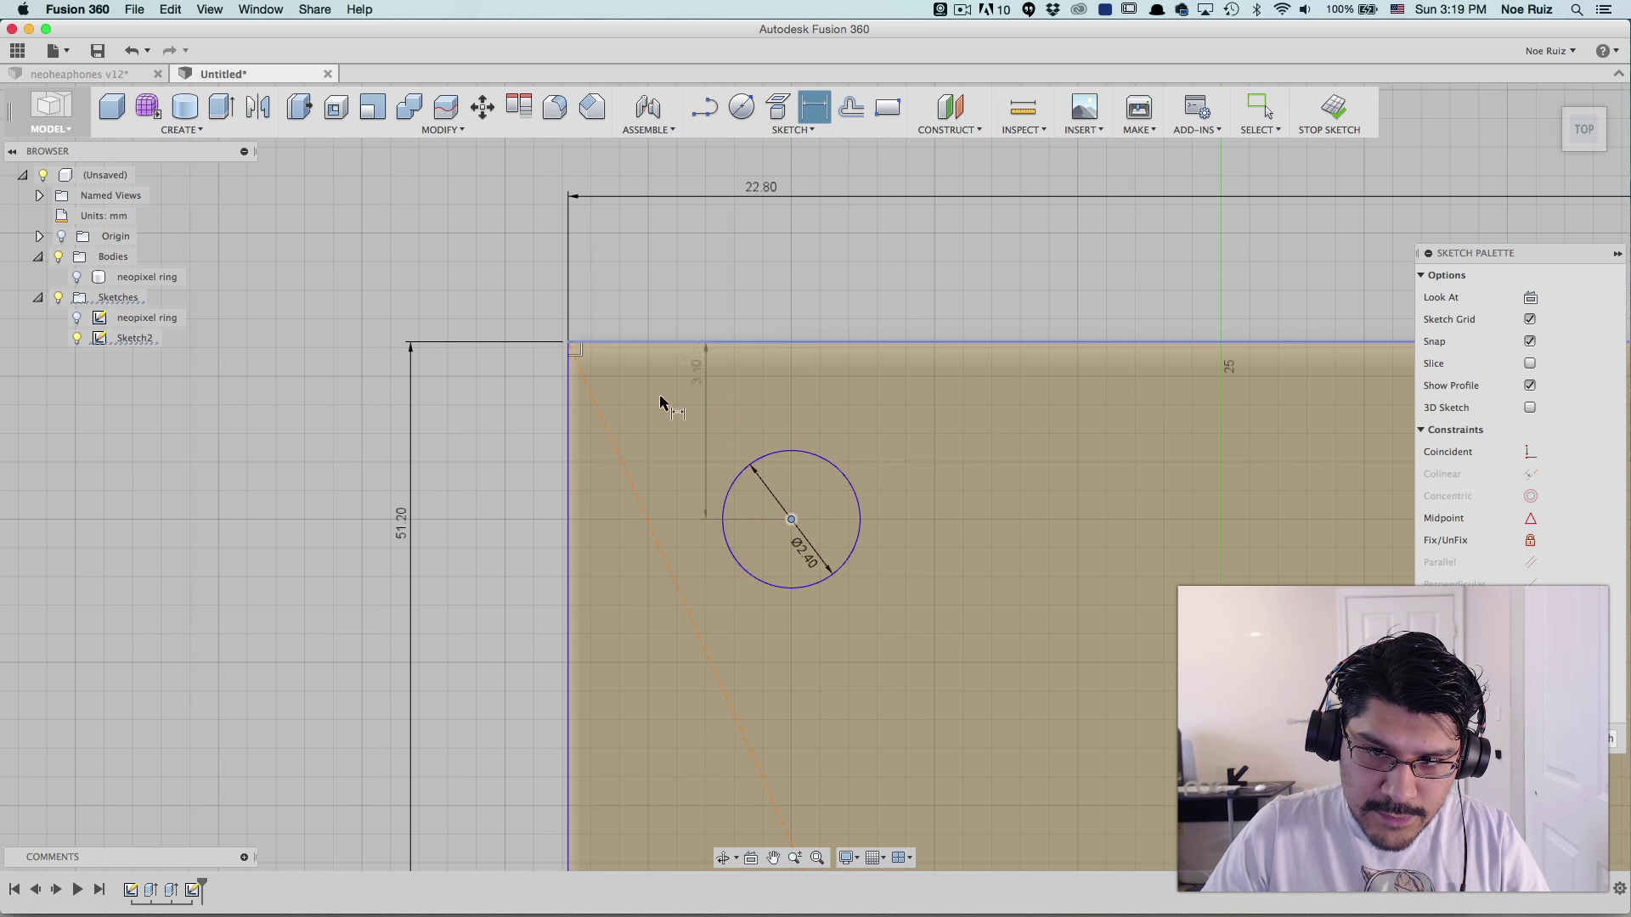
left_click(485, 443)
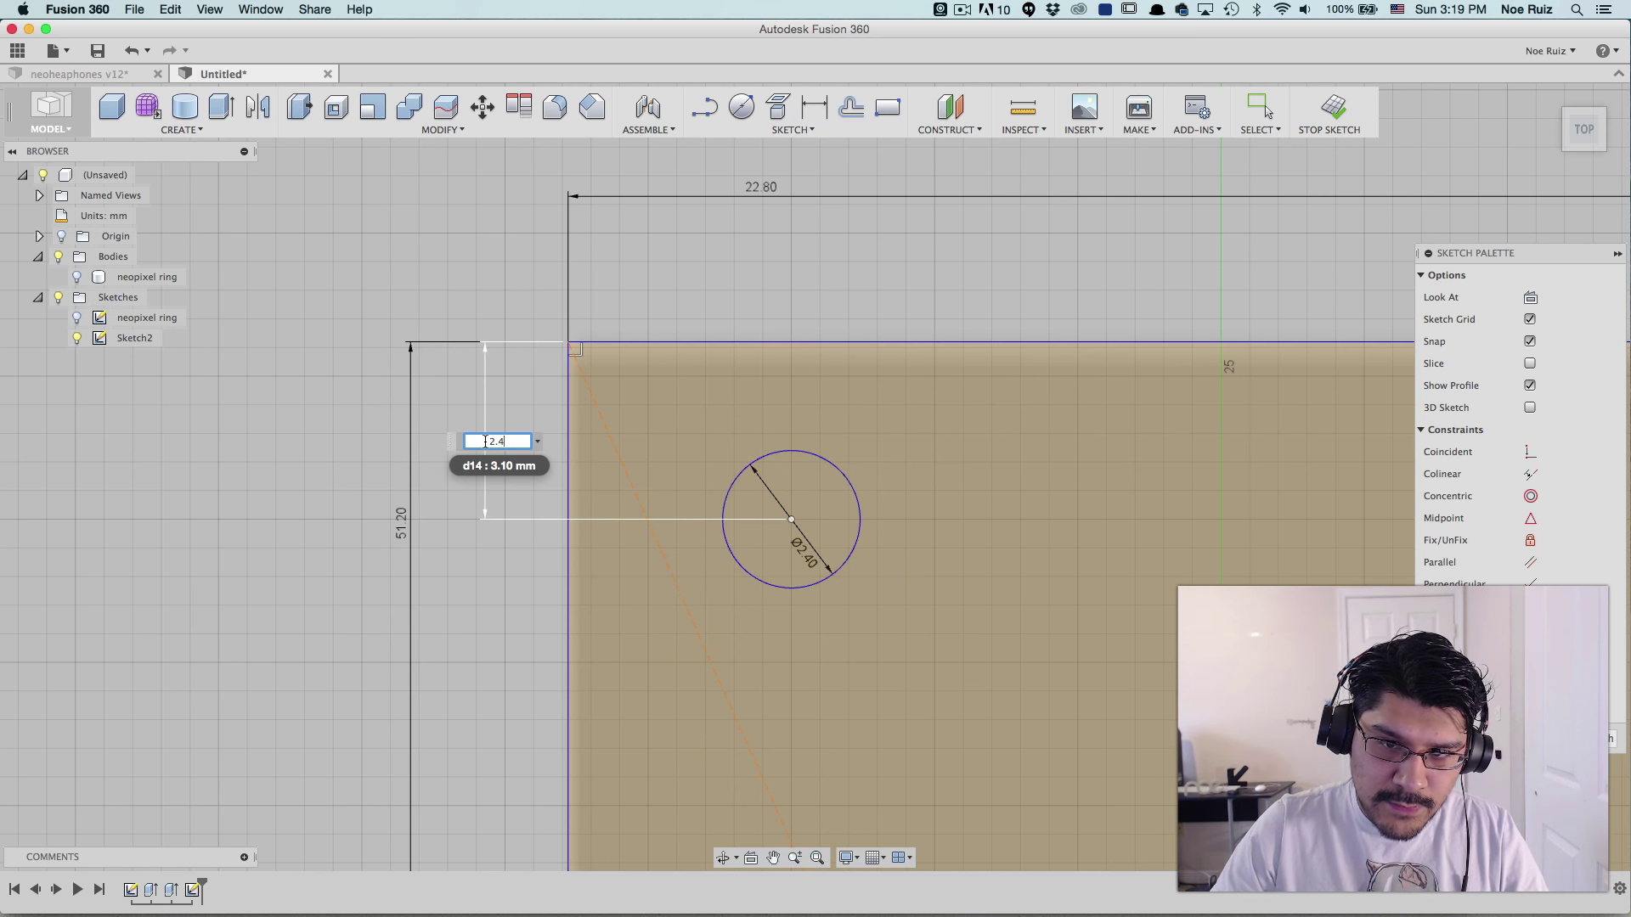
type("2.4")
key("Return")
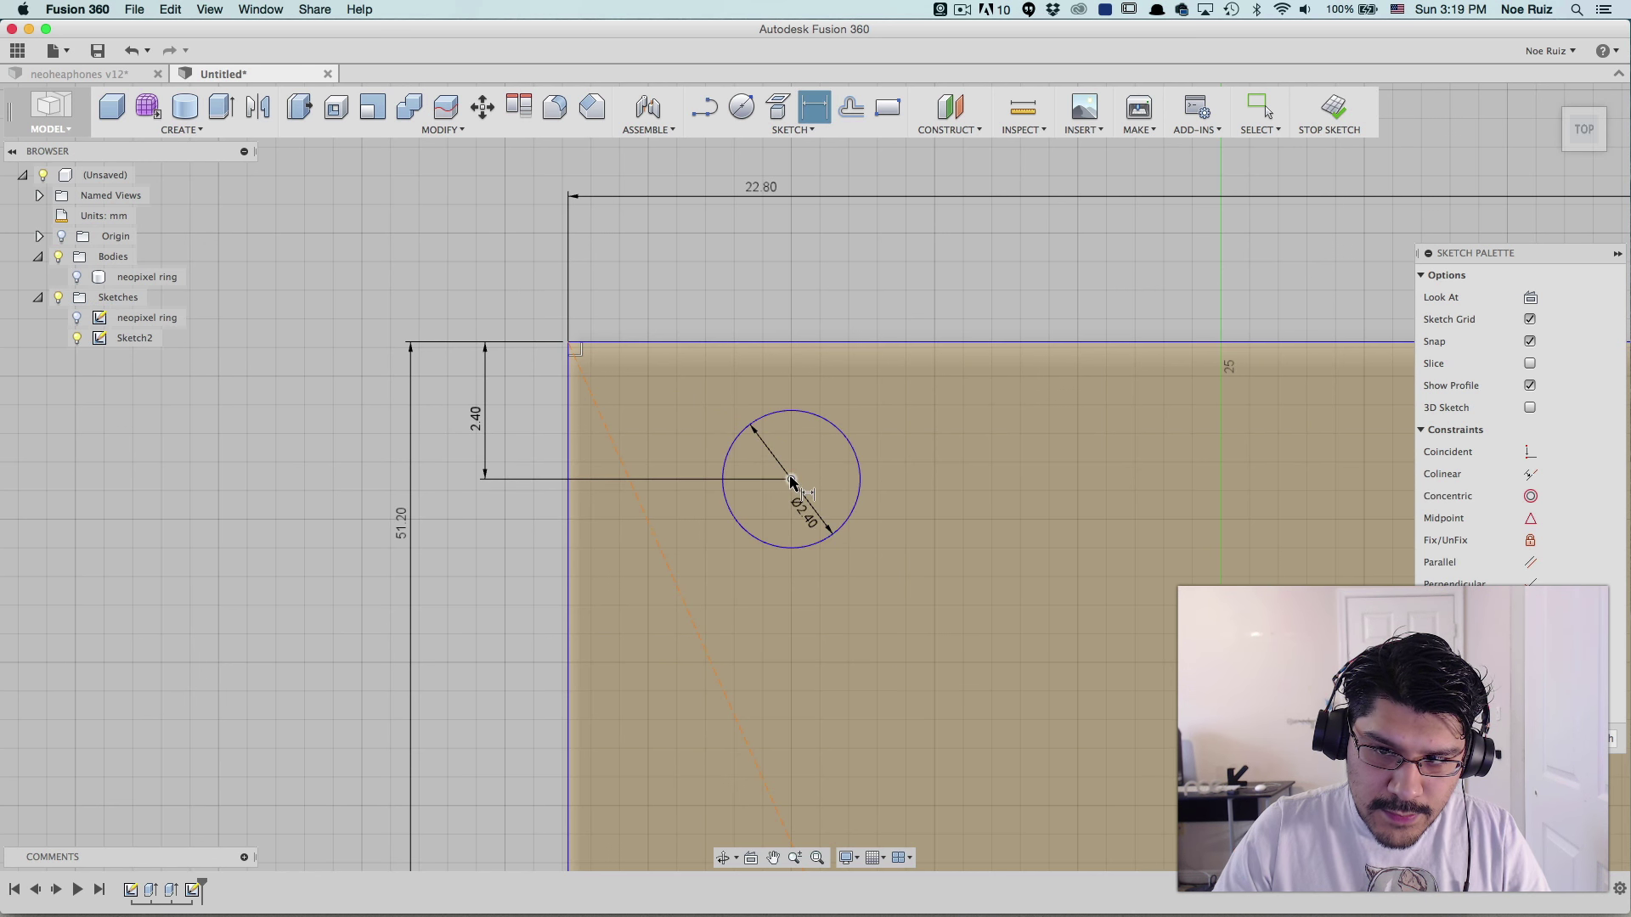
left_click(792, 481)
left_click(765, 344)
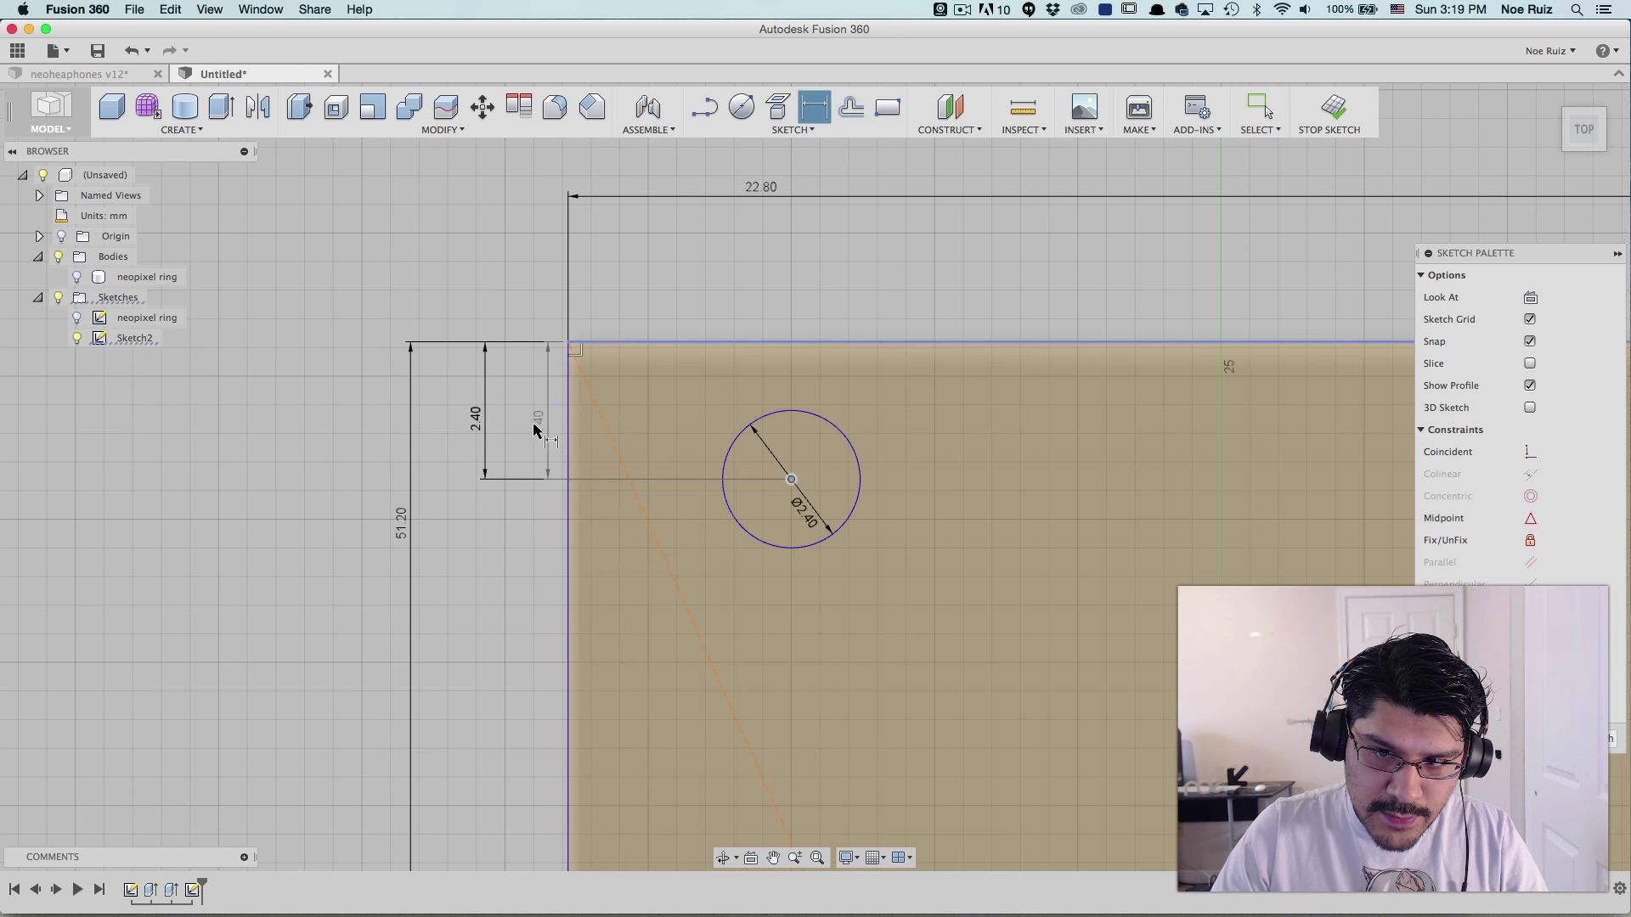
key("Escape")
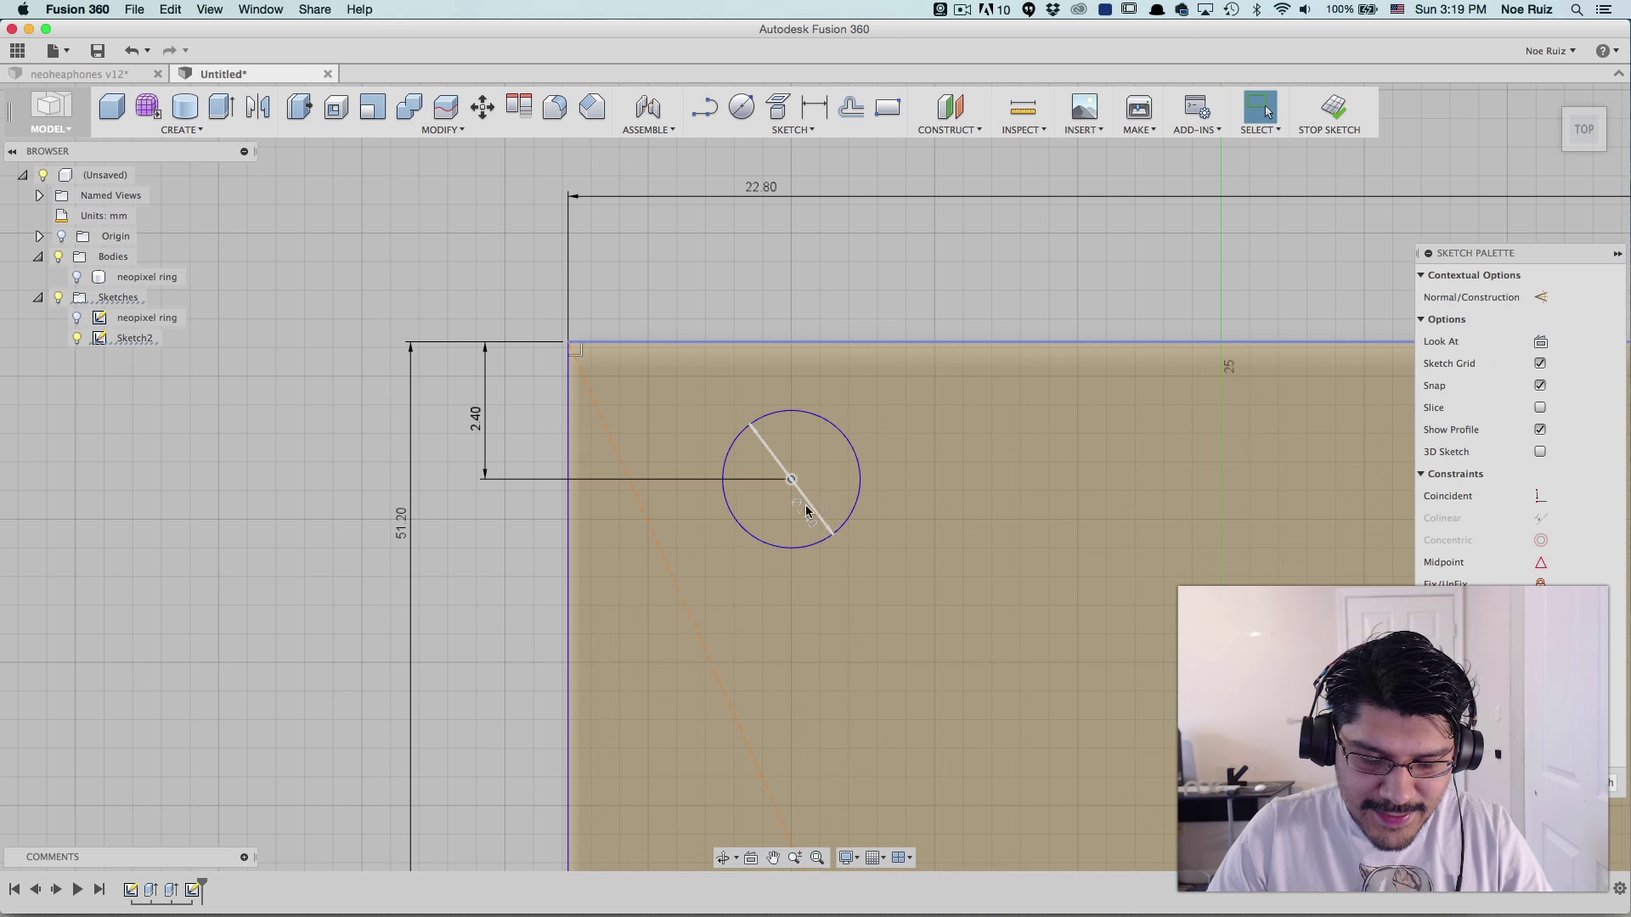
key("d")
key("Escape")
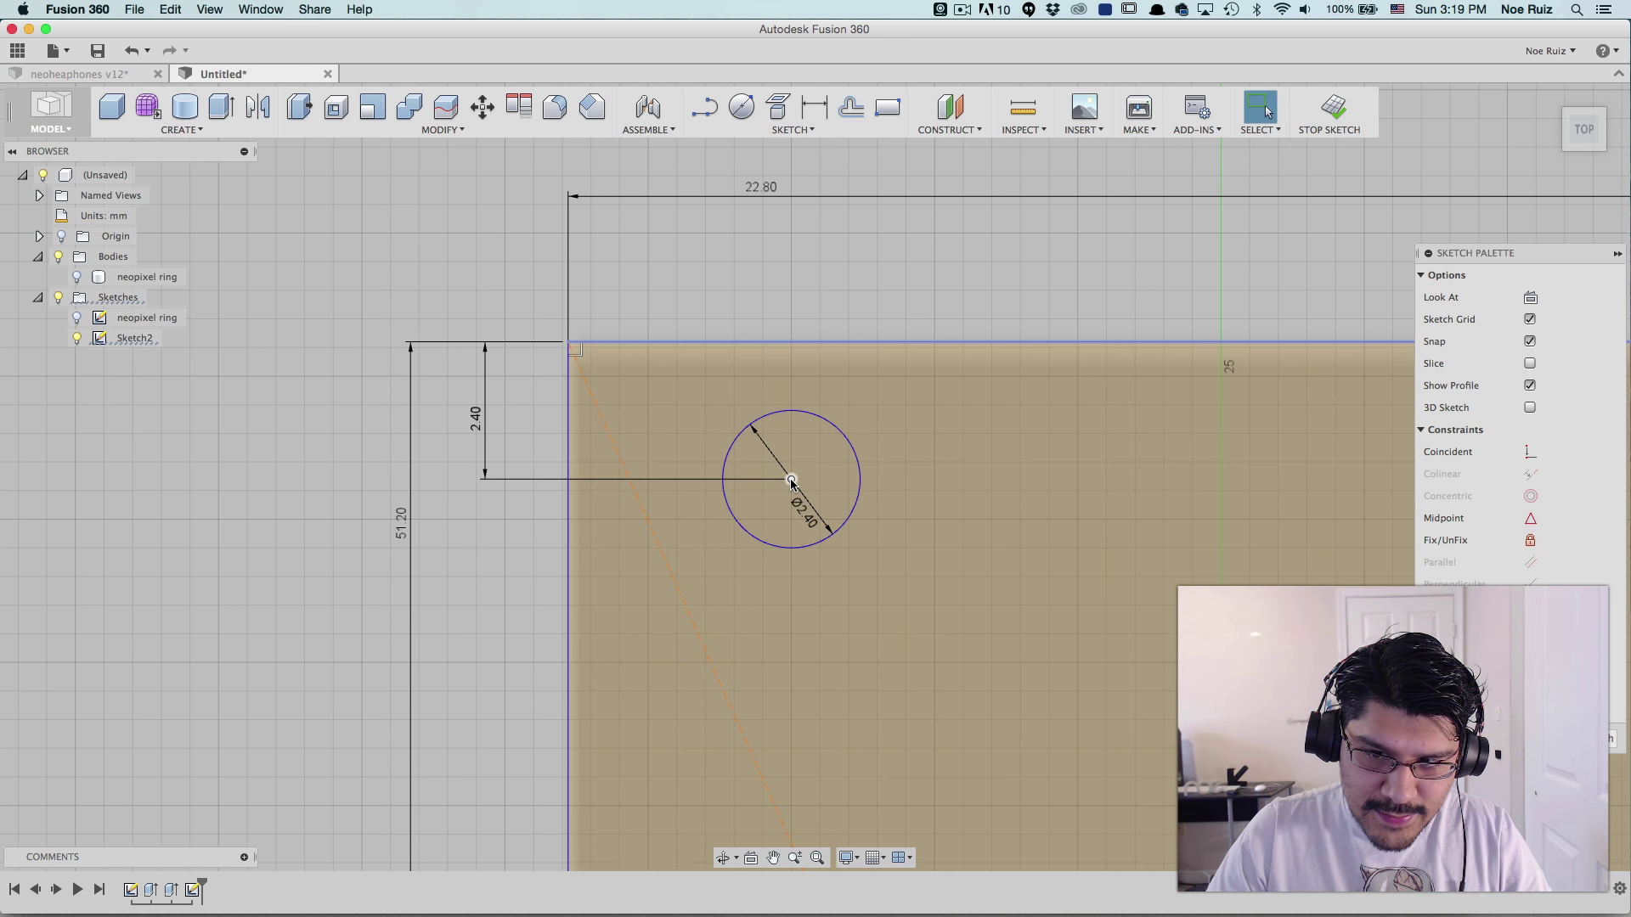
- Dimension the hole circle's centre 2.4 mm horizontally from the board outline's left edge, placing the dimension above the upper edge
left_click(791, 479)
left_click(787, 480)
left_click(862, 483)
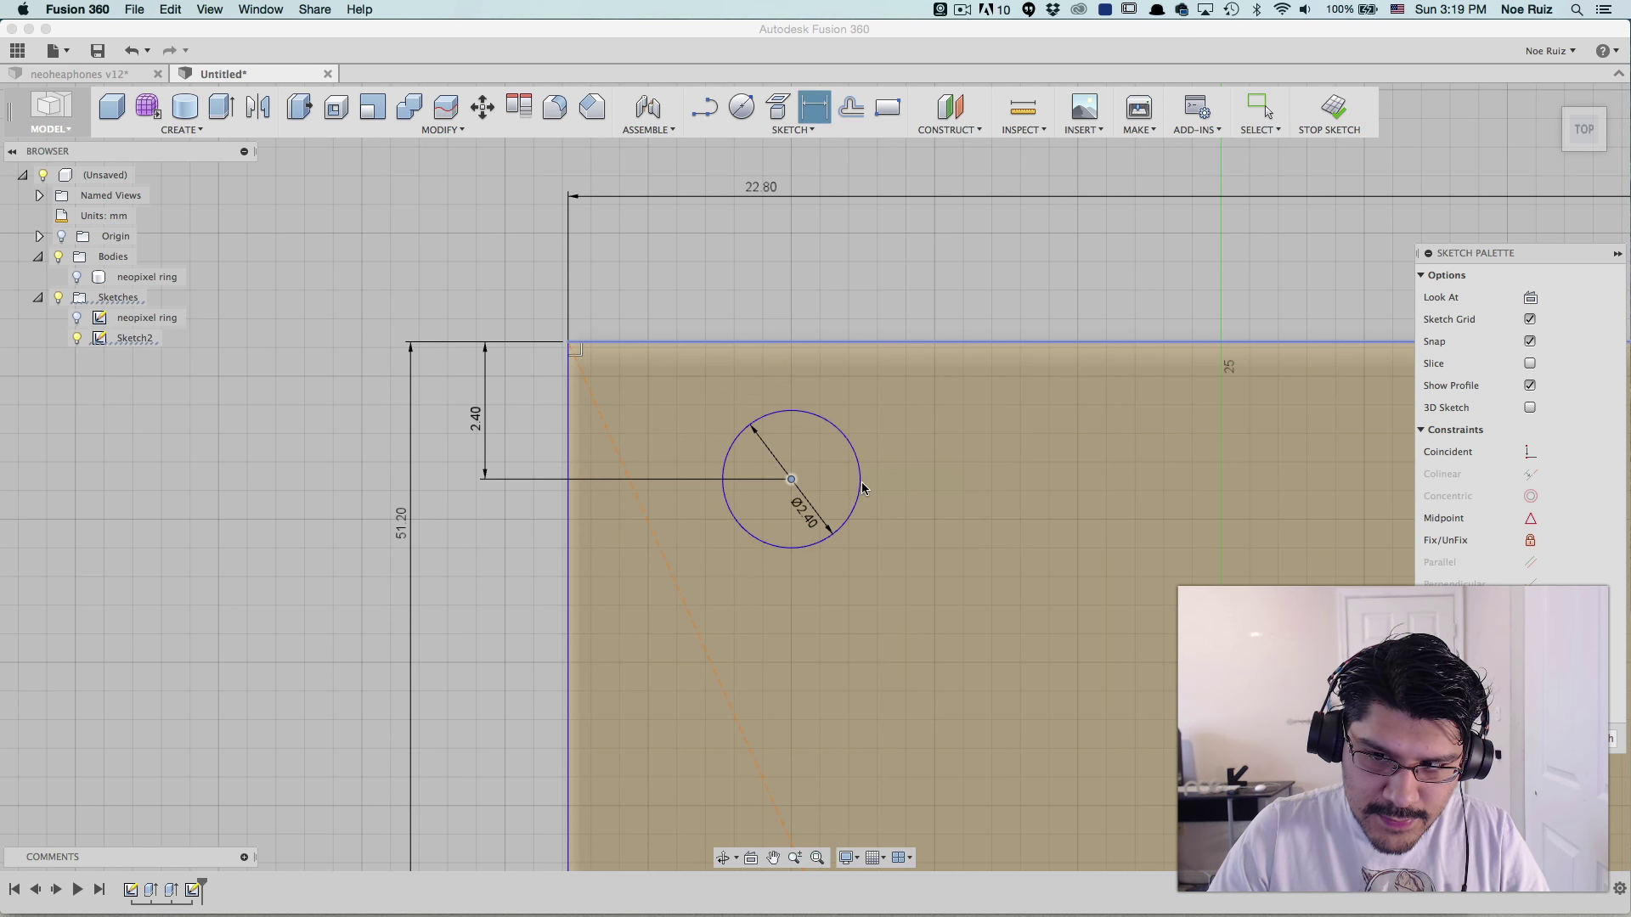
left_click(791, 481)
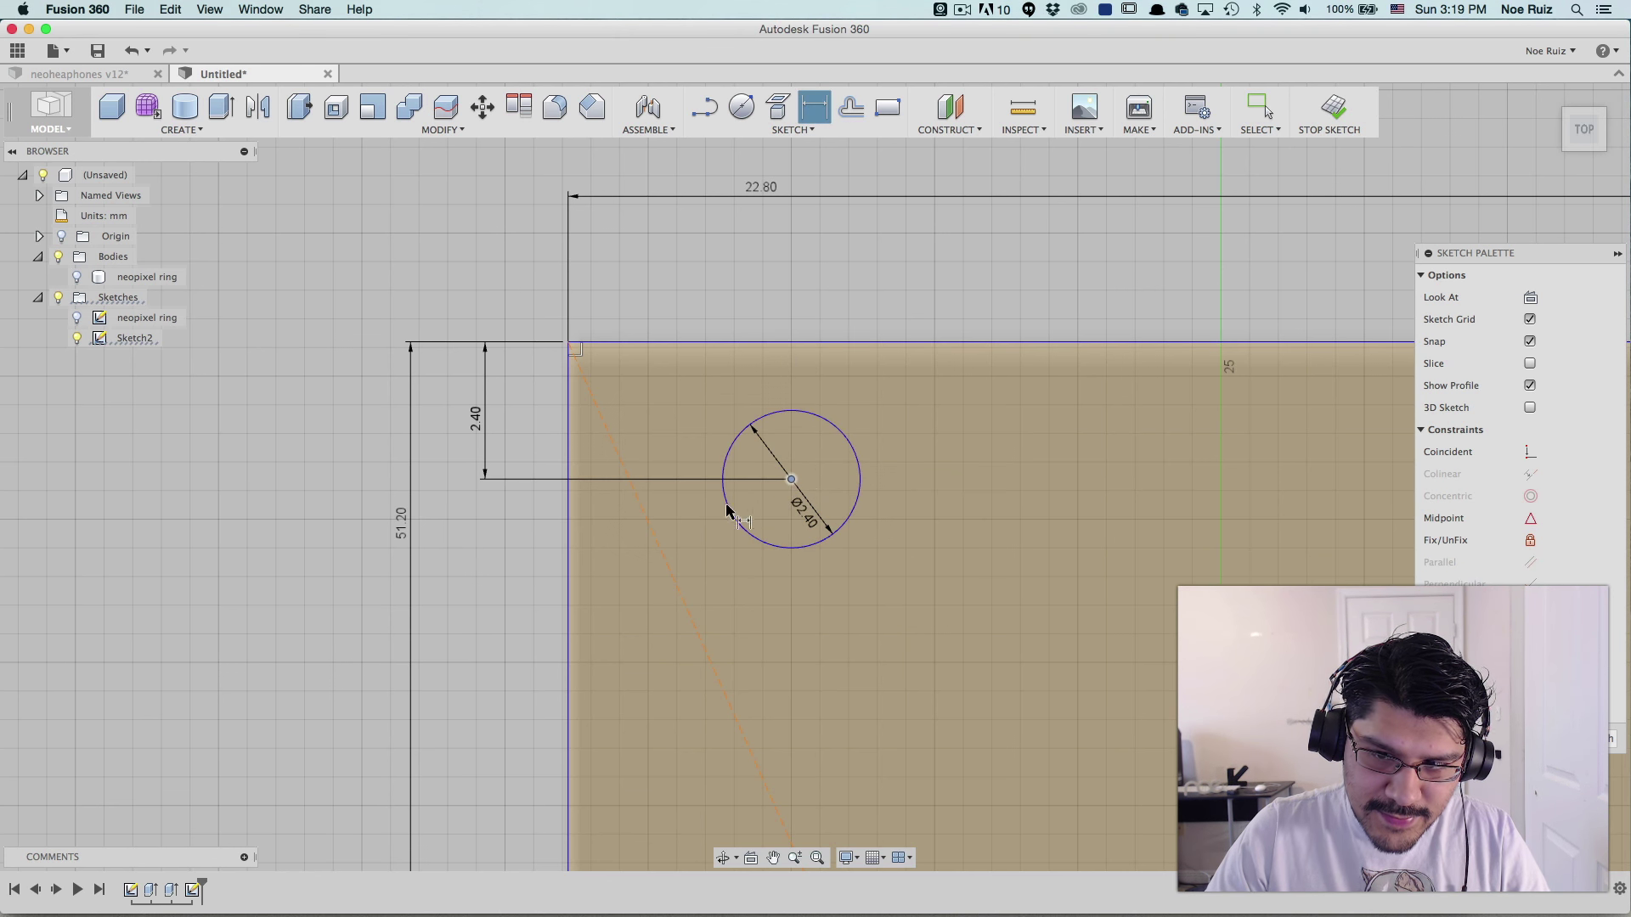
left_click(634, 341)
left_click(660, 280)
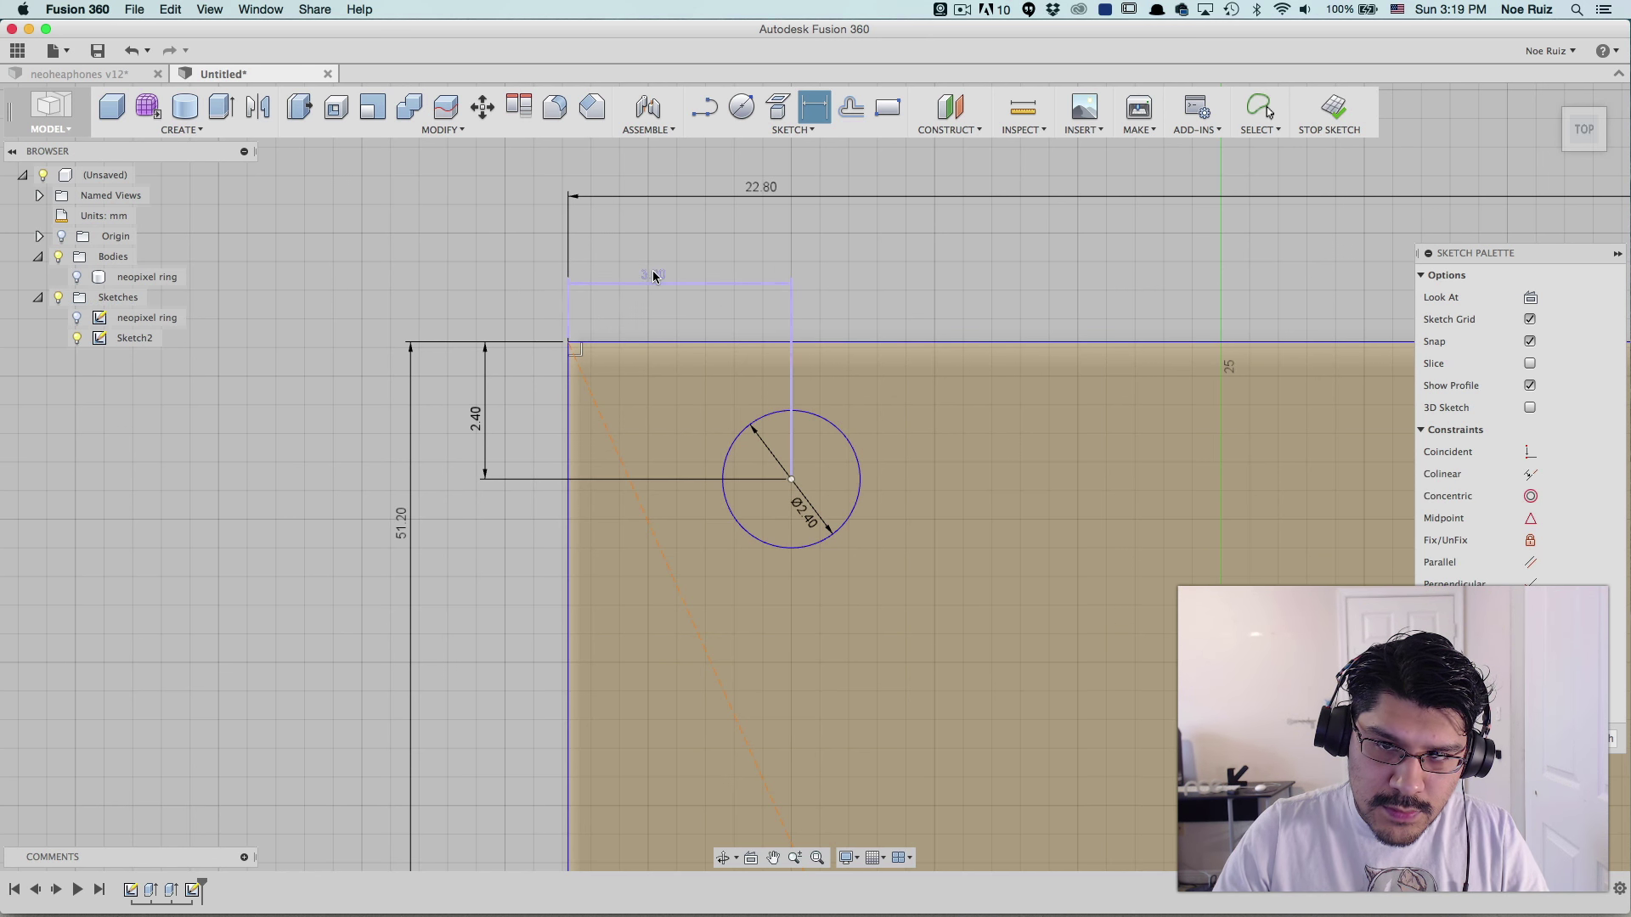
left_click(656, 274)
type("2.4")
key("Return")
key("d")
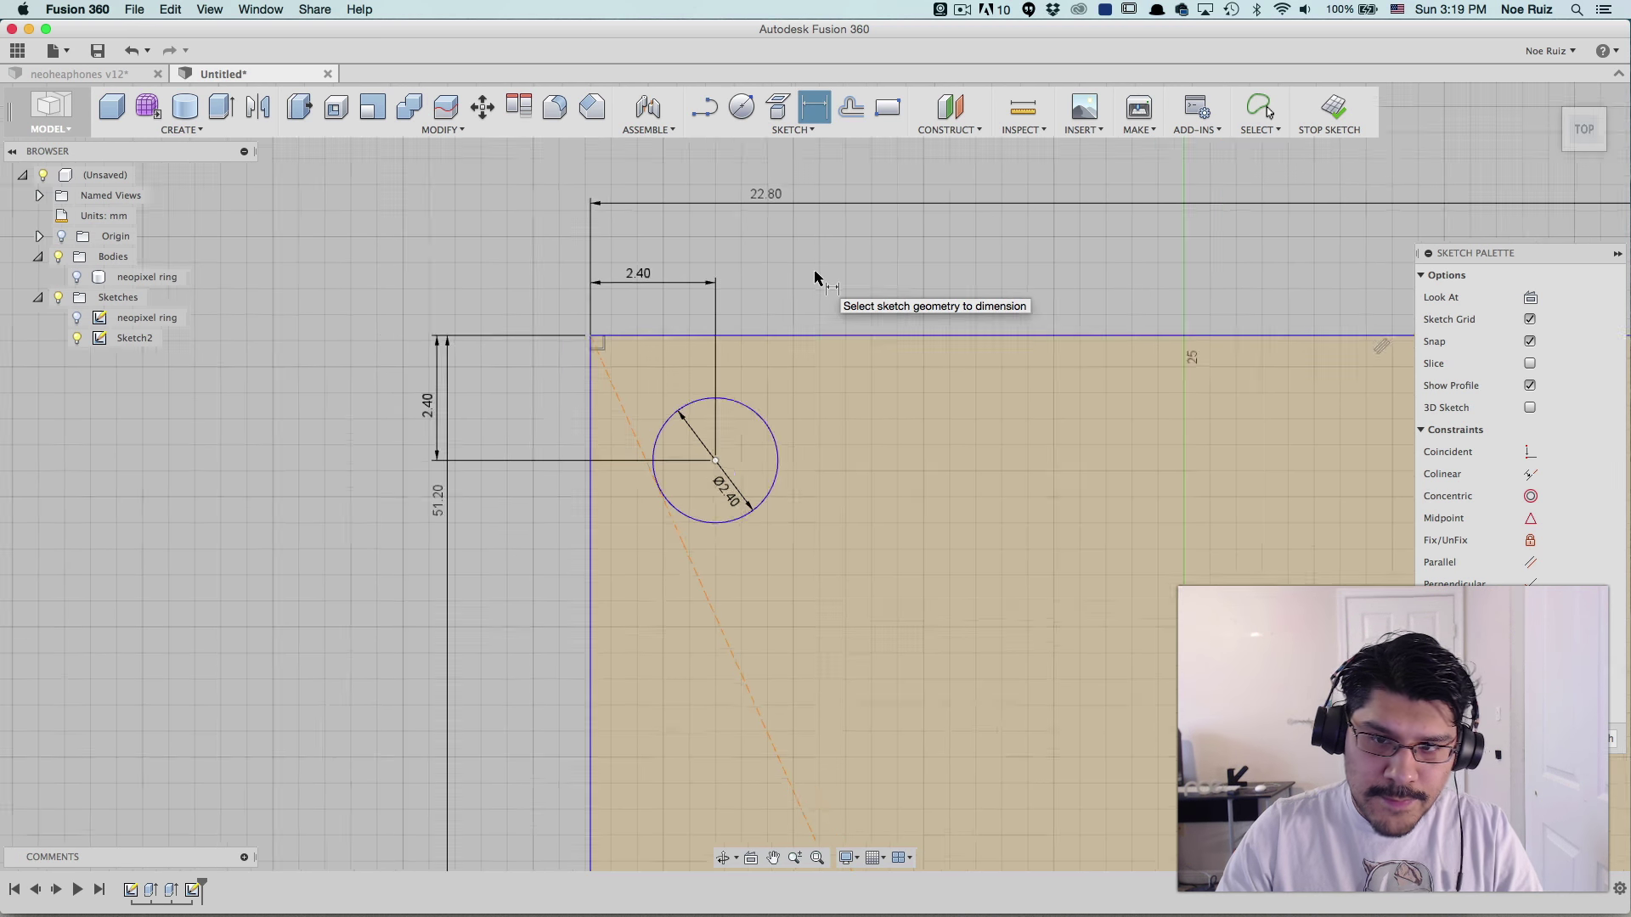
- Move the hole's vertical and horizontal 2.4 mm position dimensions closer to the board outline's upper-left corner
scroll(814, 268, "down", 2)
left_click(536, 400)
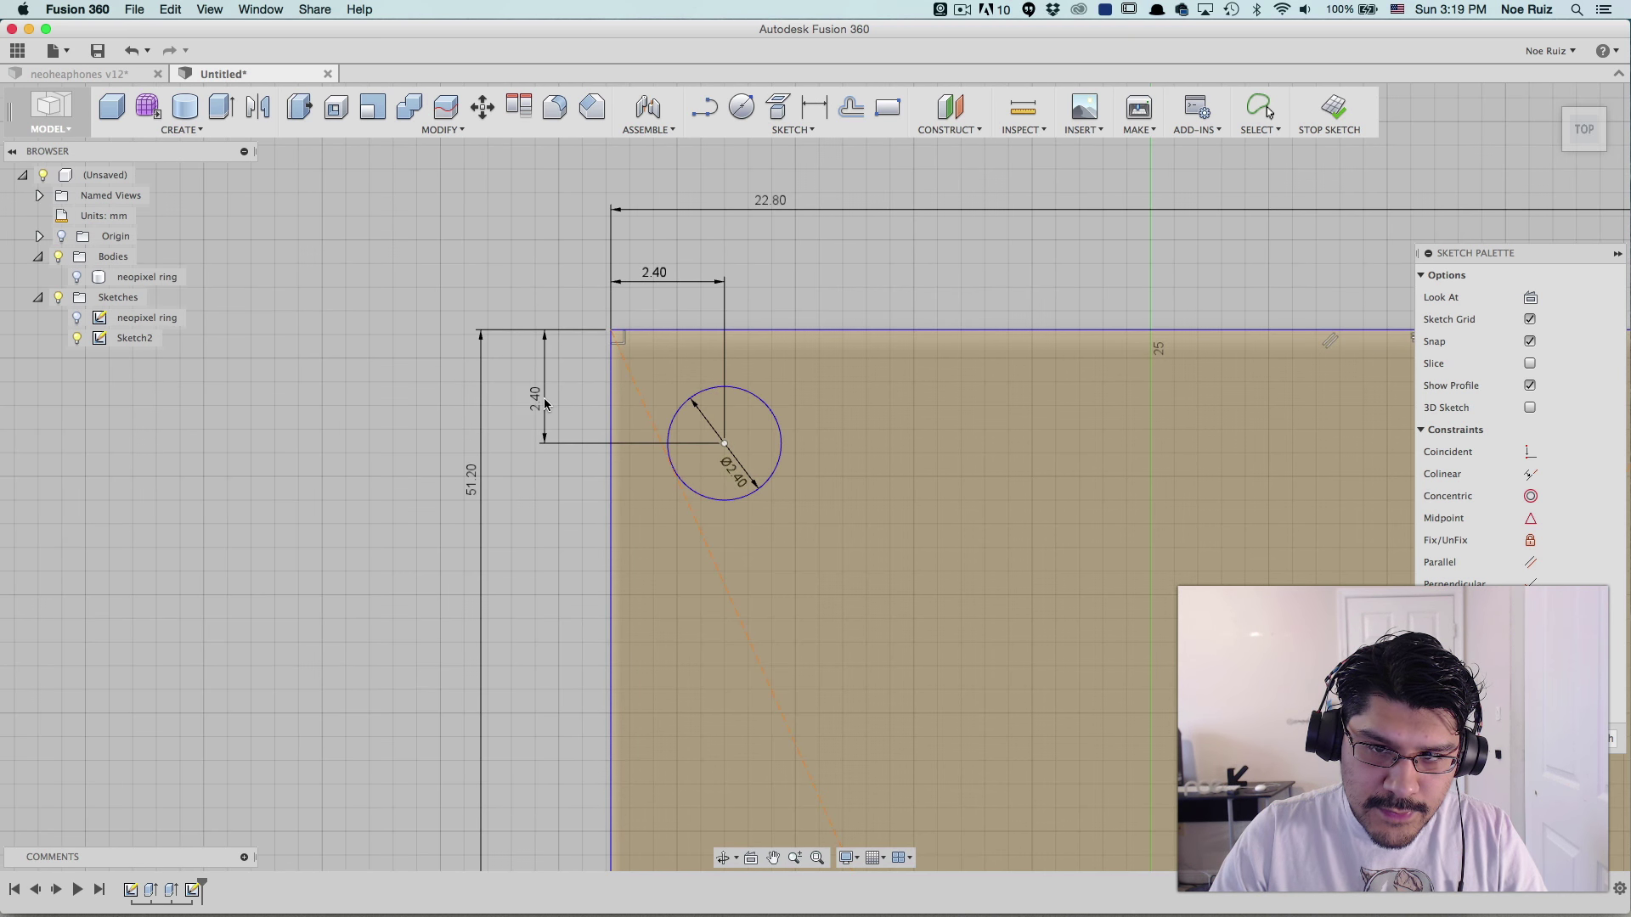
key("Return")
left_click_drag(651, 284, 656, 295)
left_click_drag(543, 390, 568, 382)
key("d")
- Draw a 51.2 mm vertical centre line from the midpoint of the board outline's upper edge to the midpoint of its lower edge
scroll(586, 381, "down", 5)
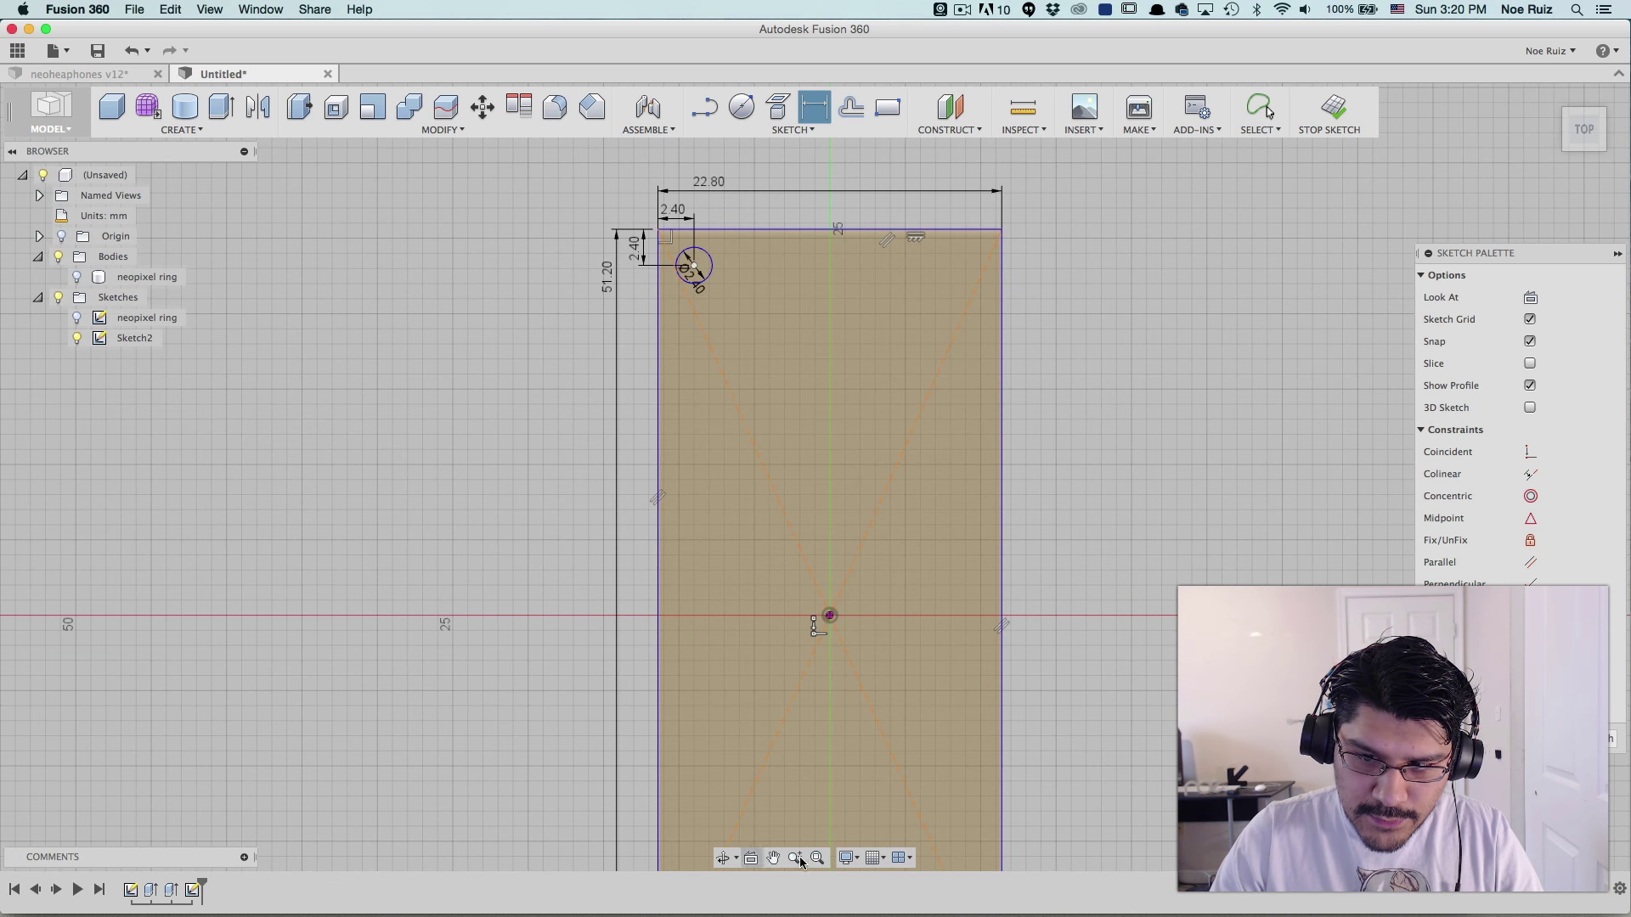
scroll(799, 136, "up", 5)
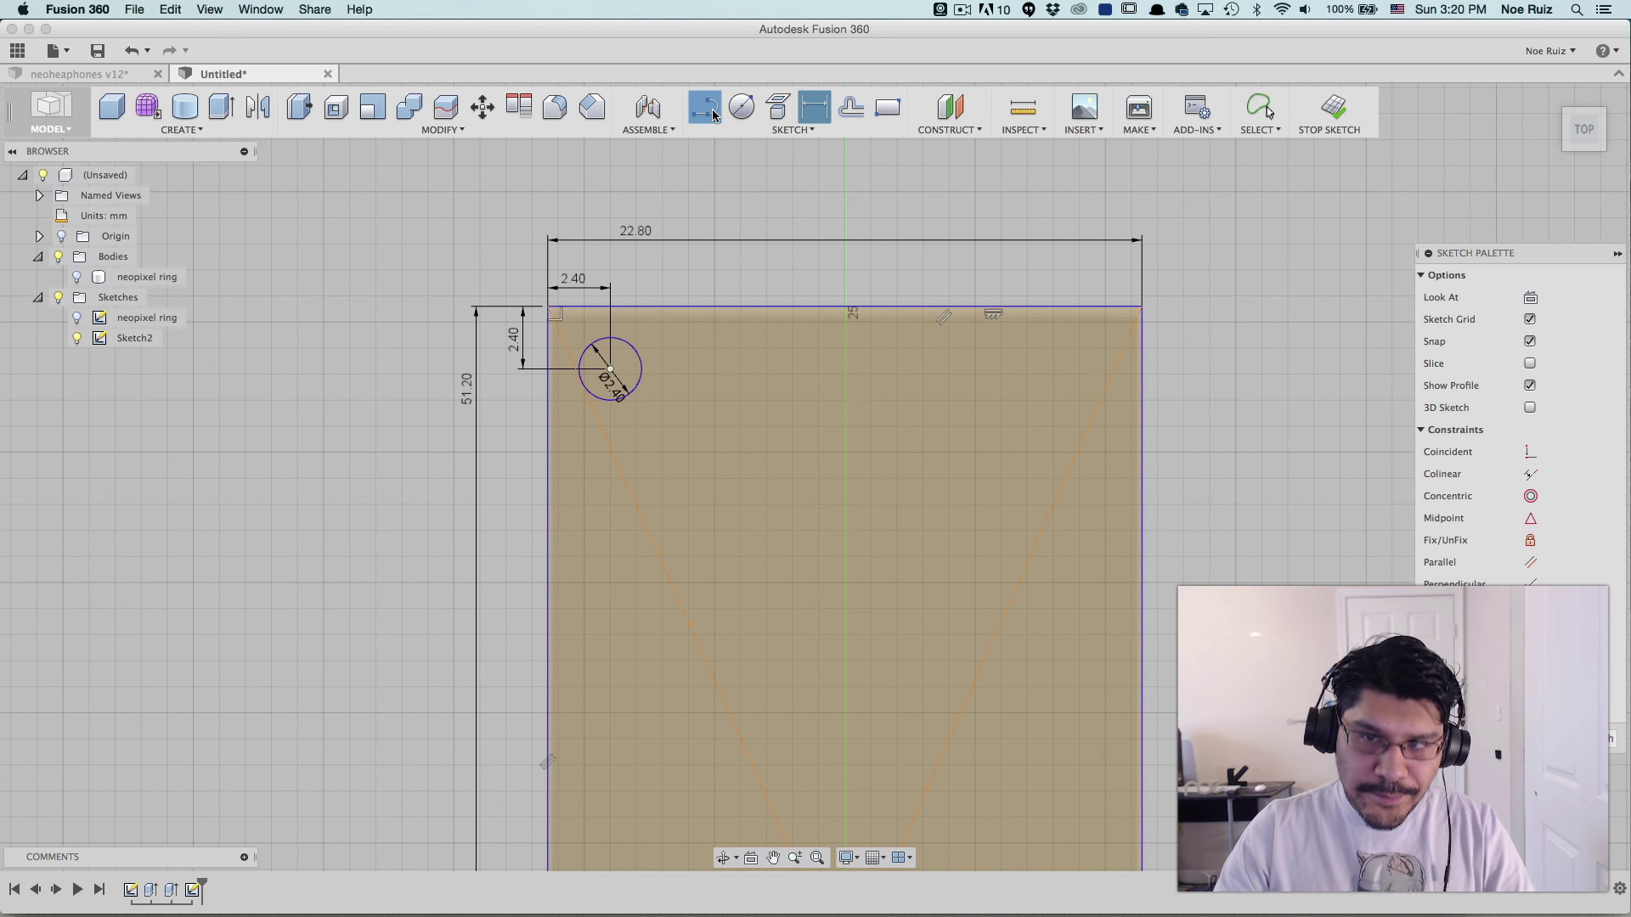
left_click(704, 108)
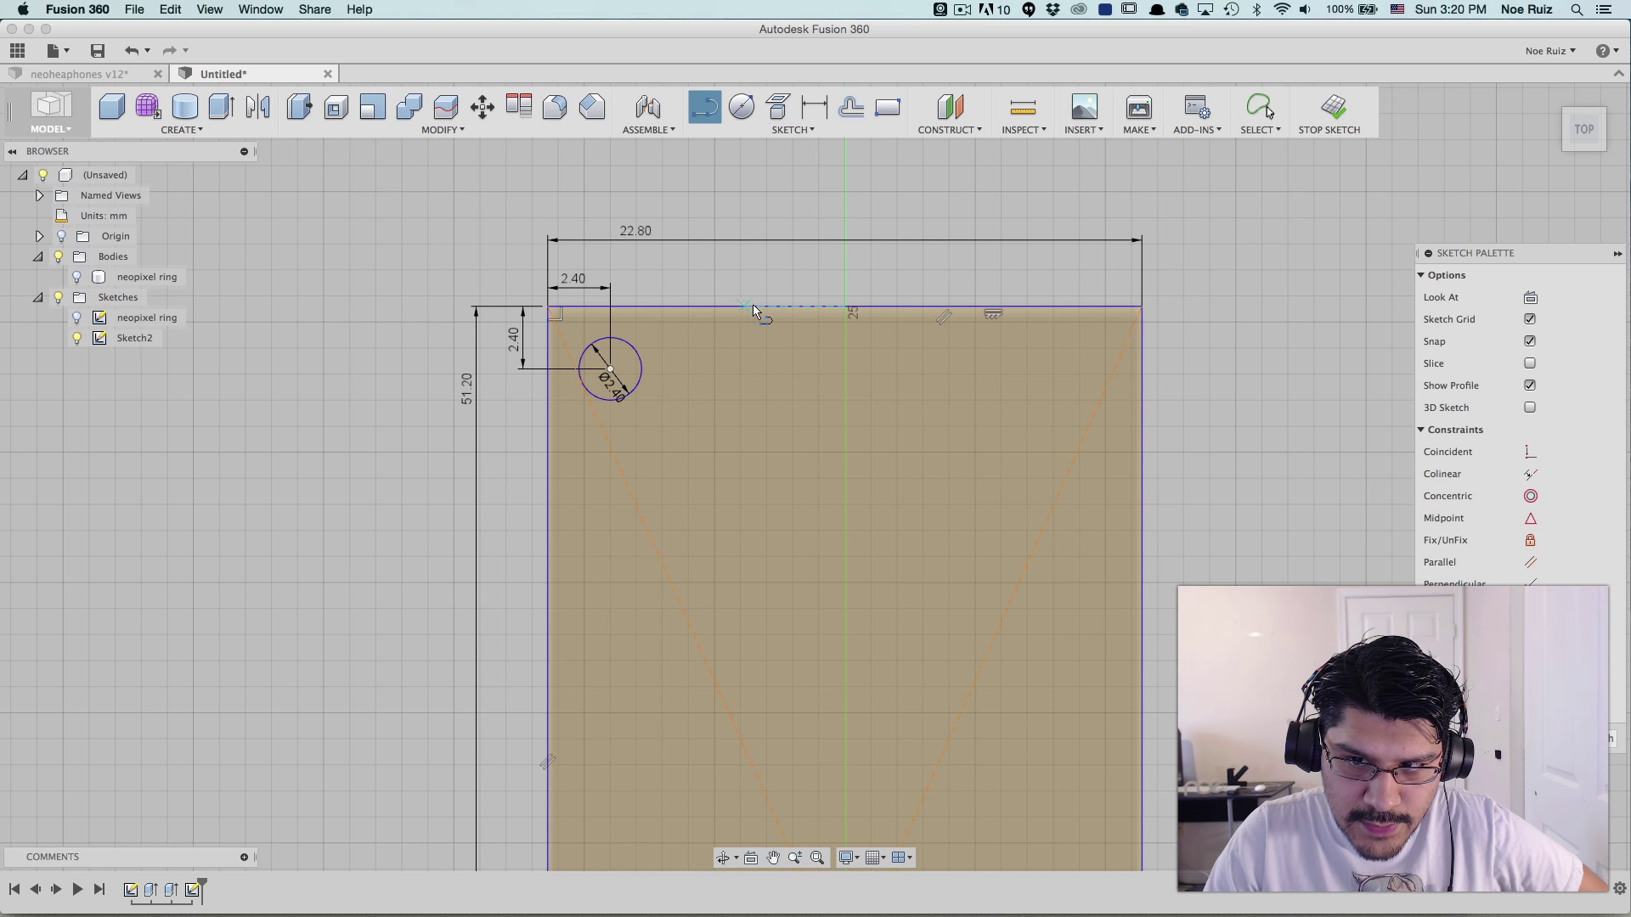
left_click(844, 308)
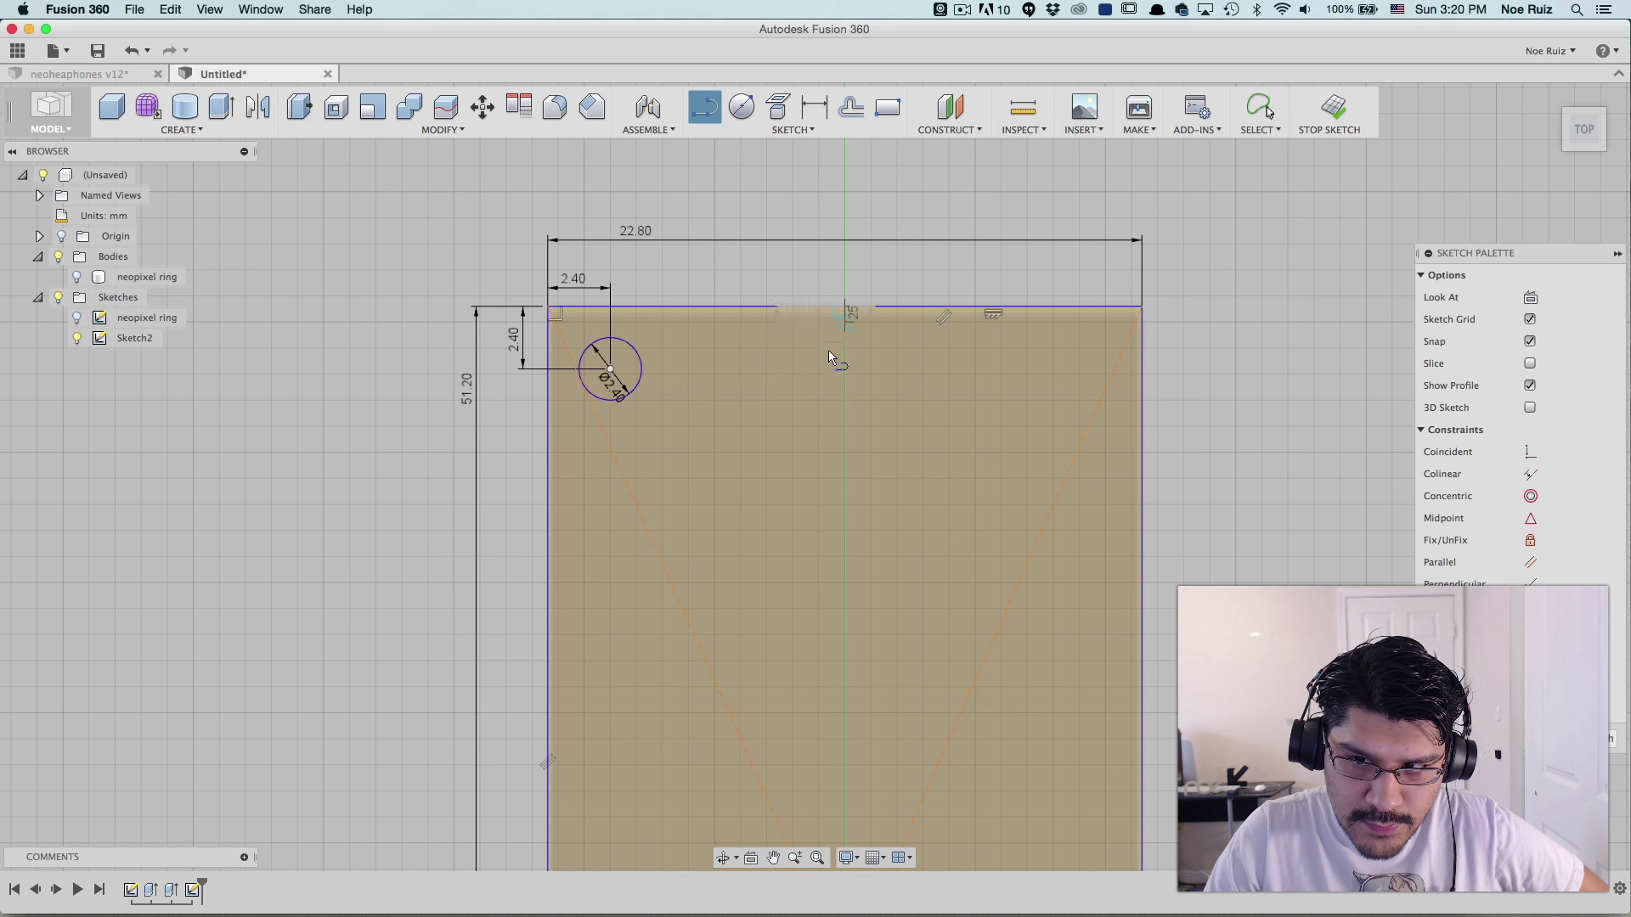
middle_click_drag(878, 564, 816, 255)
scroll(786, 412, "down", 2)
scroll(769, 670, "down", 2)
middle_click_drag(770, 669, 764, 276)
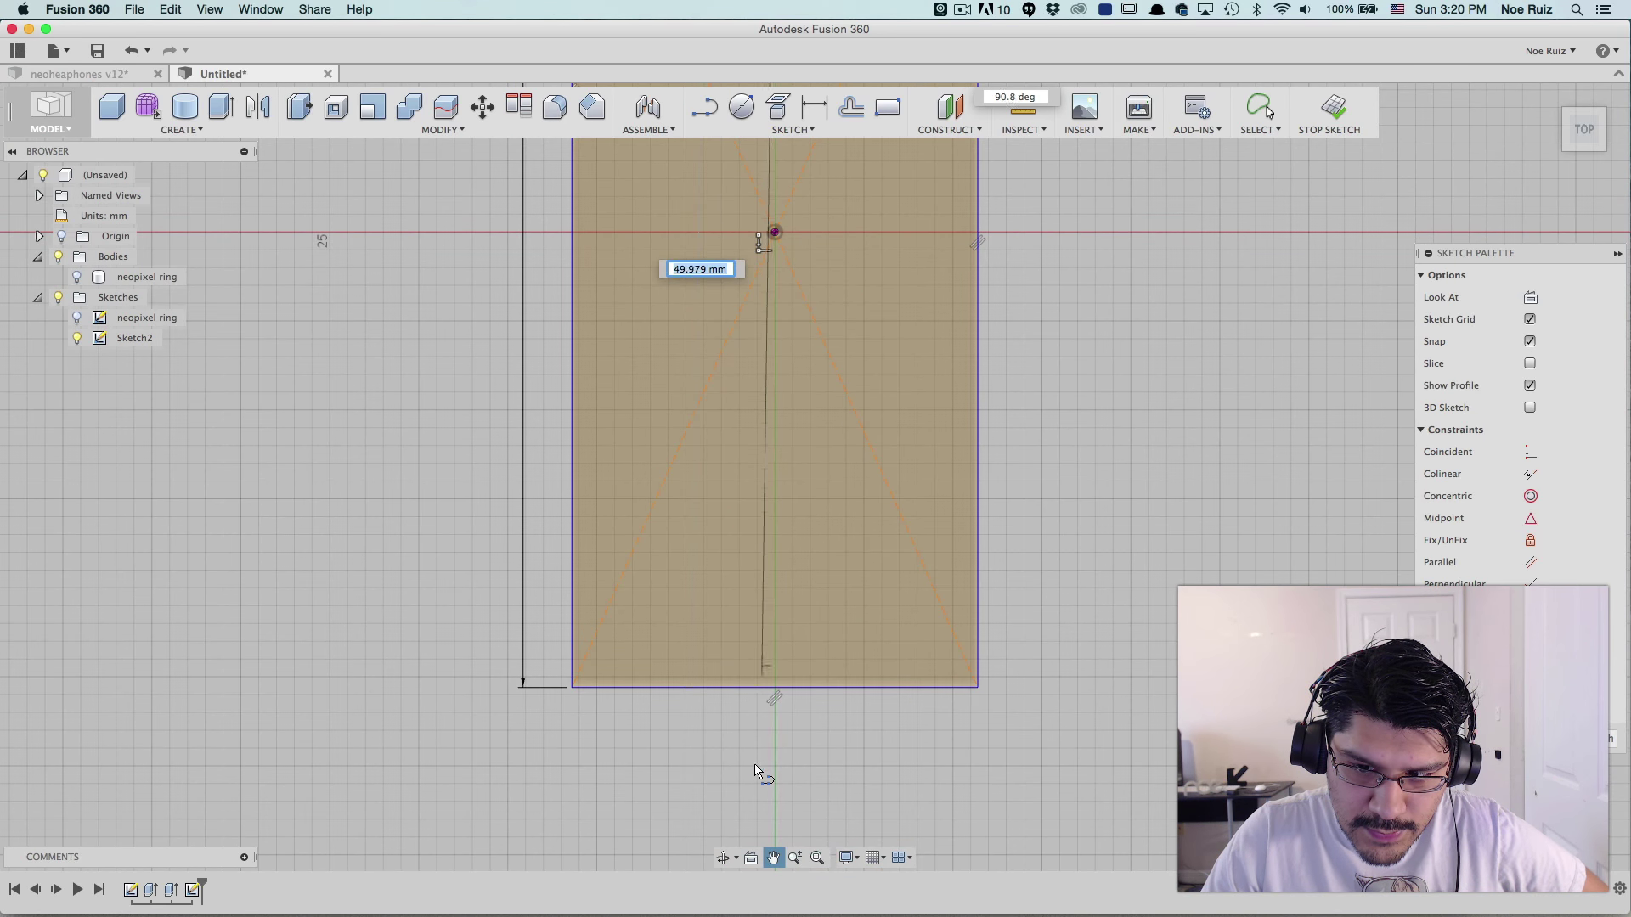
left_click(776, 687)
- Draw a horizontal centre line between the midpoints of the board outline's left and right edges and end the Line command
scroll(826, 608, "down", 2)
middle_click_drag(809, 485, 822, 675)
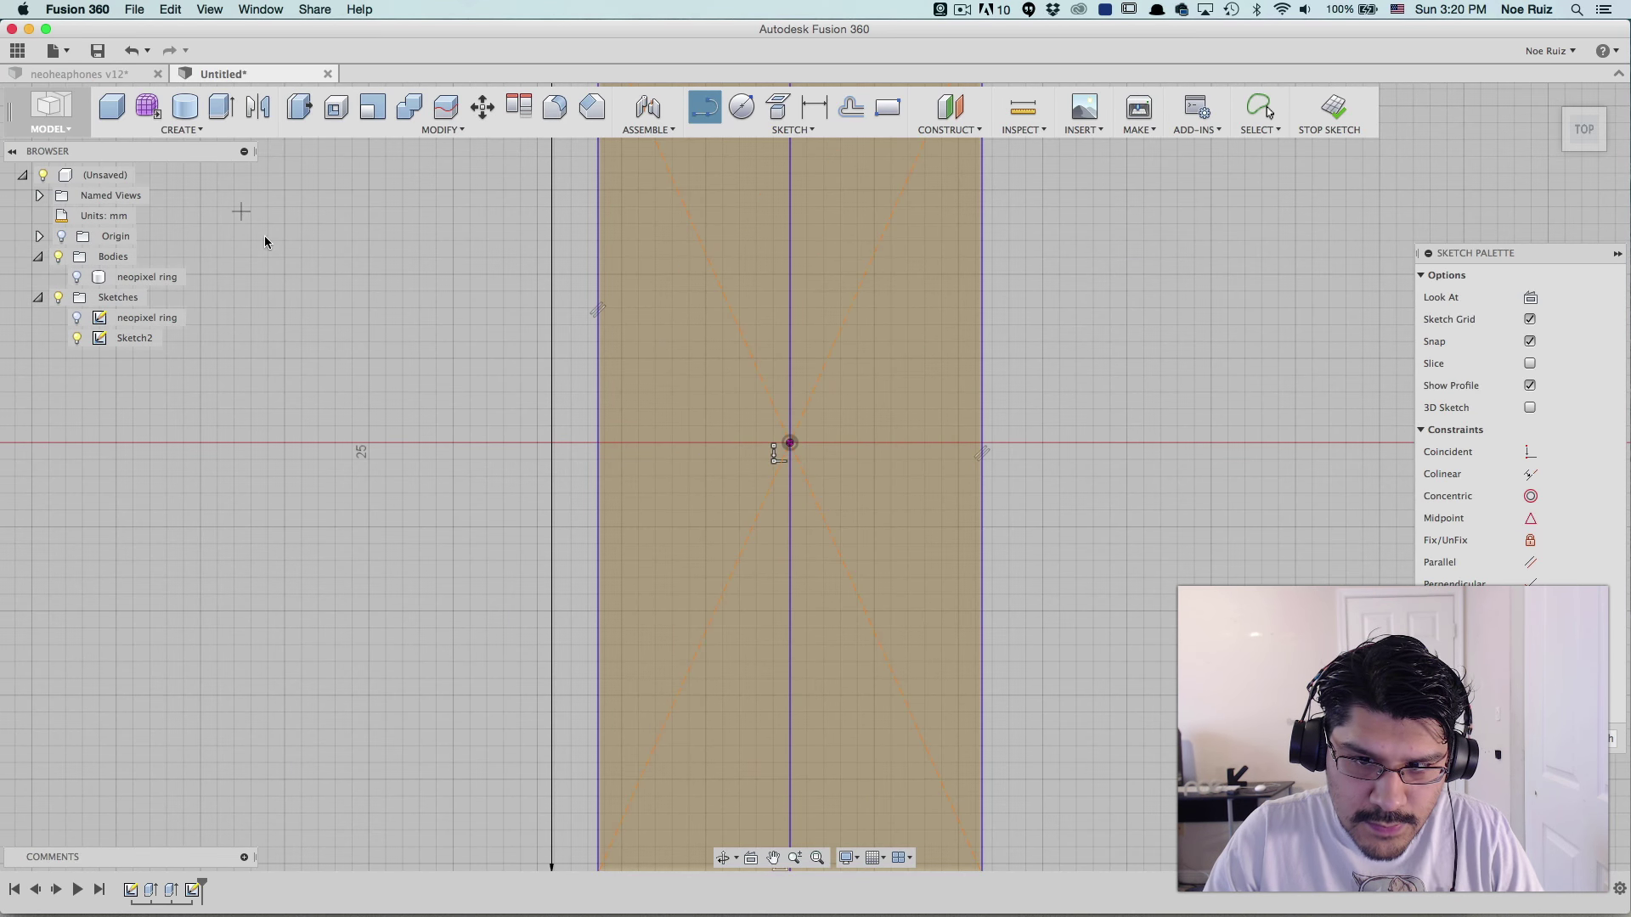
left_click(598, 441)
left_click(983, 442)
scroll(834, 537, "down", 3)
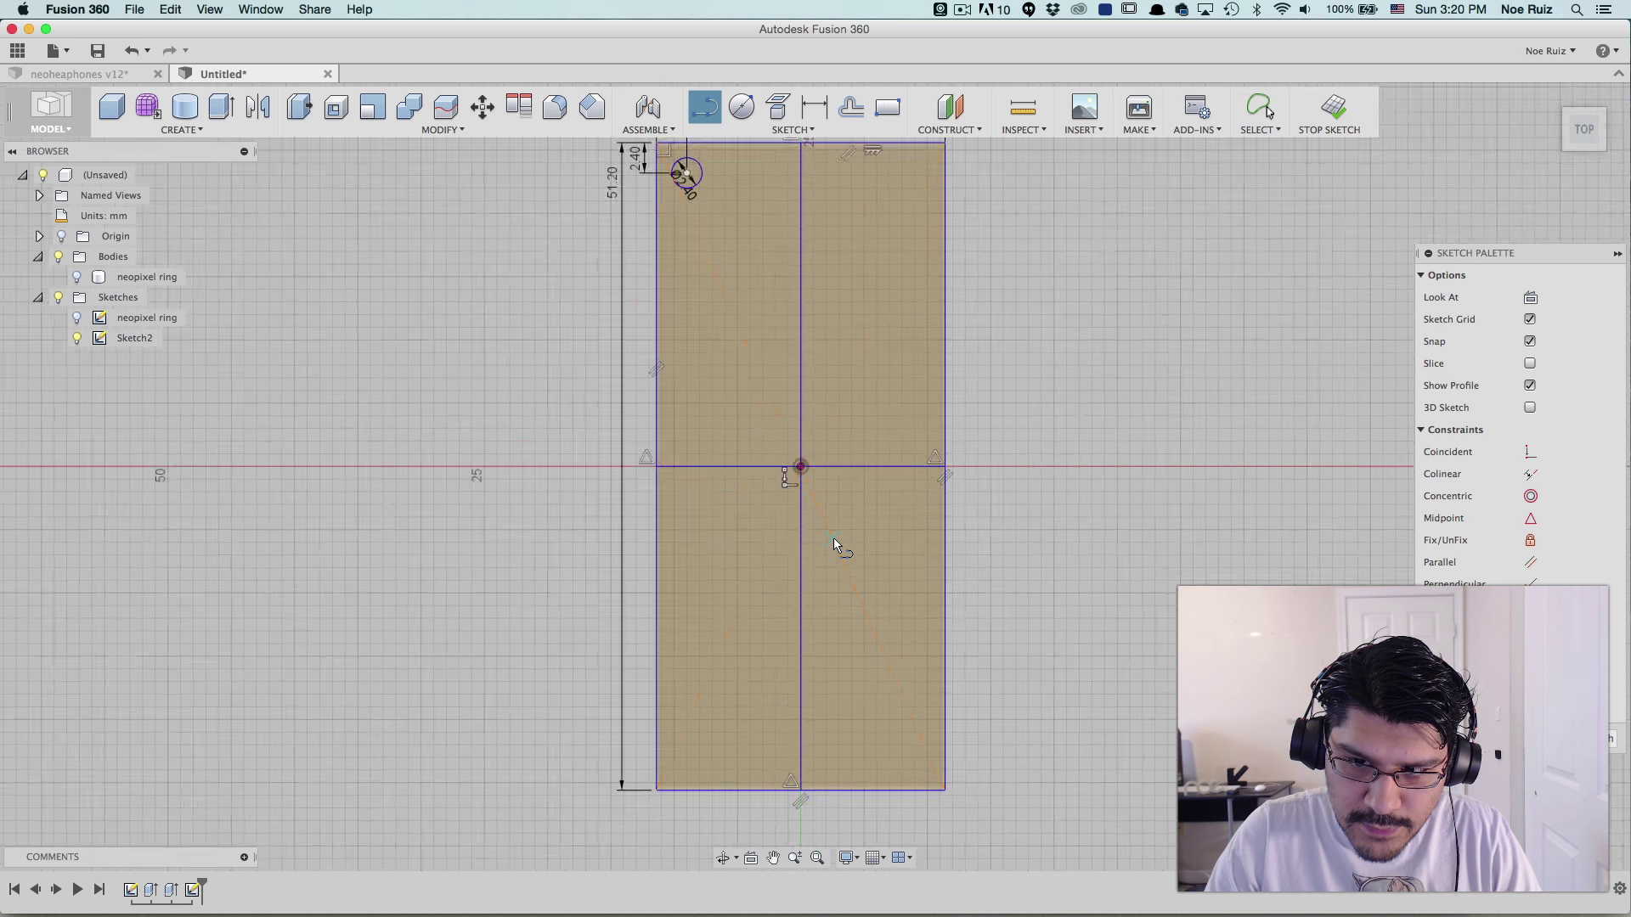
scroll(827, 519, "up", 3)
scroll(807, 463, "down", 2)
middle_click_drag(804, 398, 809, 517)
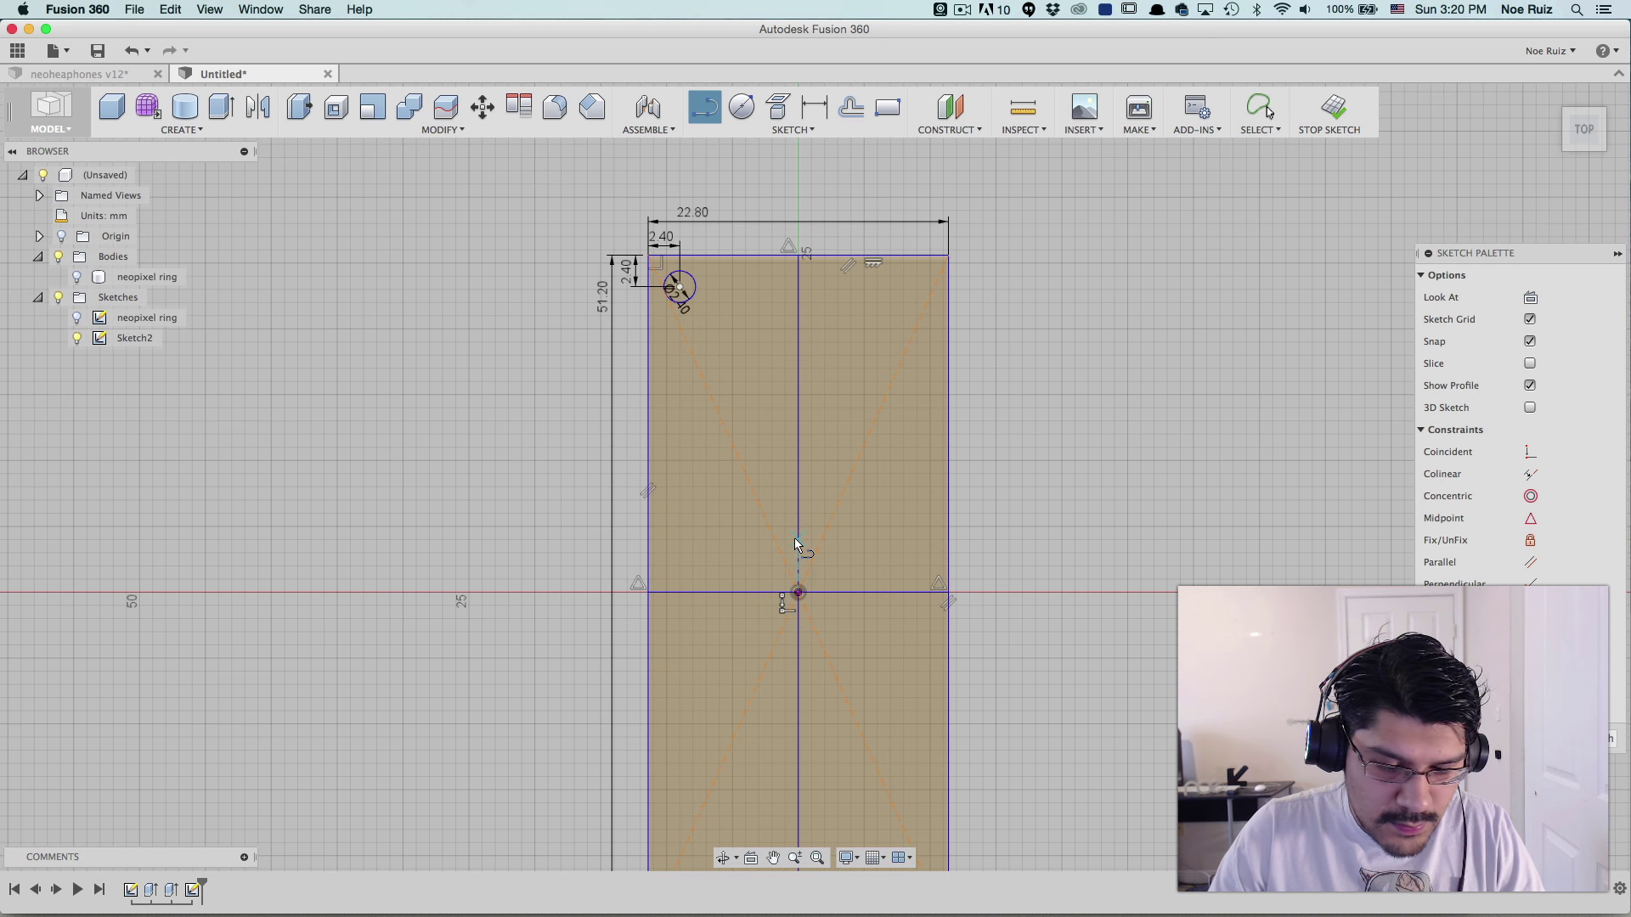
key("Escape")
- Convert the vertical and horizontal centre lines of the board outline to construction lines
left_click(800, 473)
left_click(1085, 503)
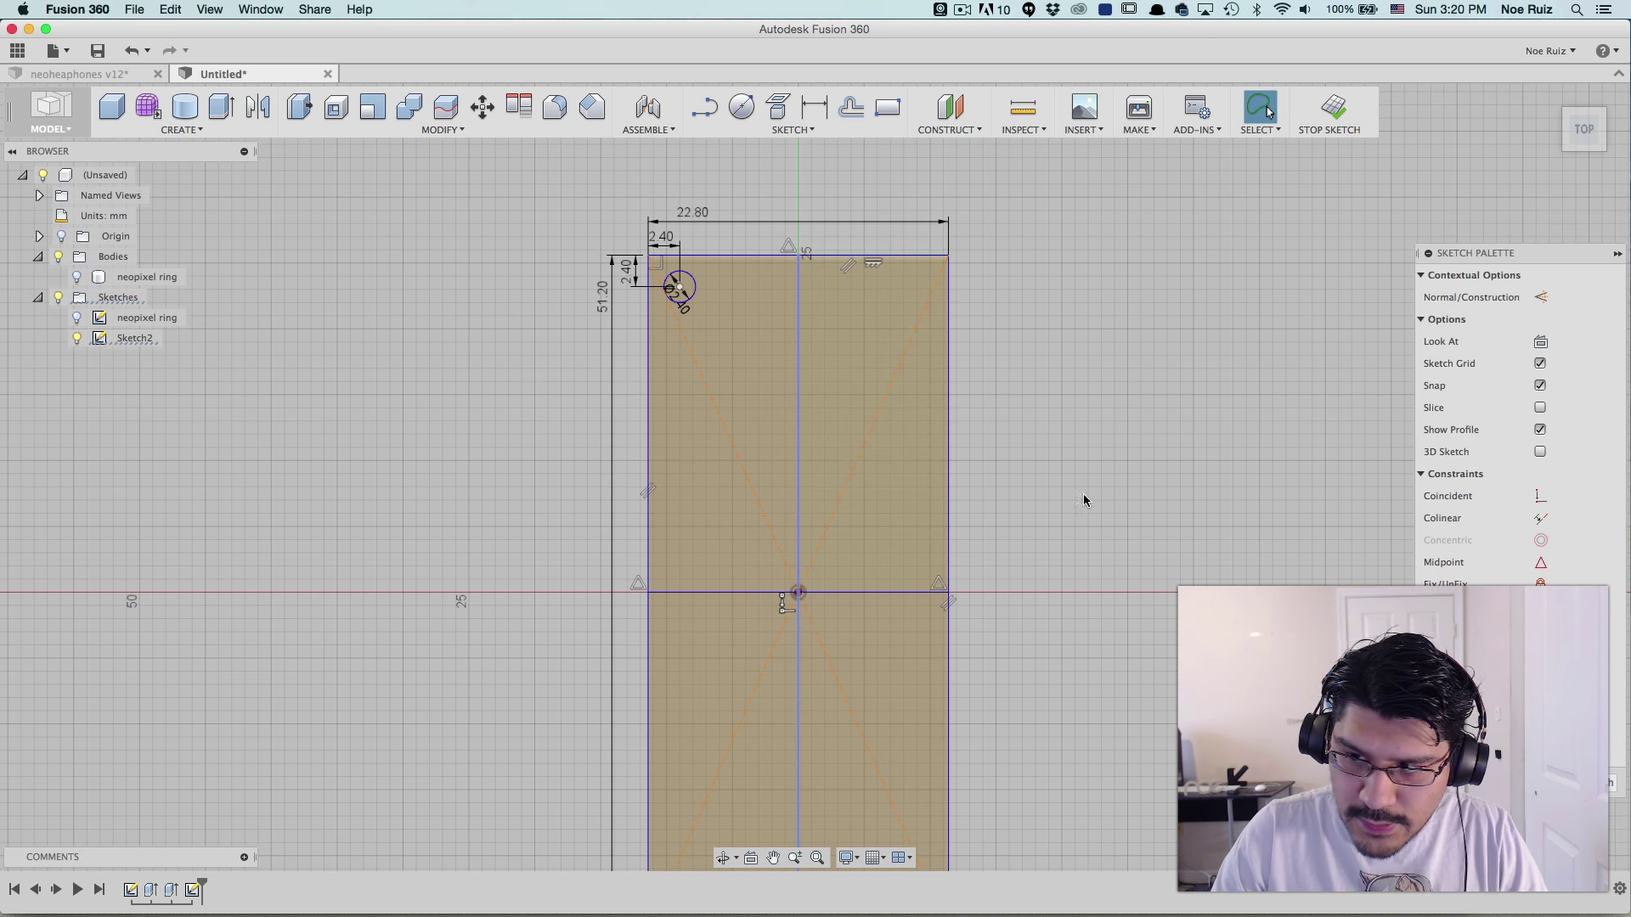
left_click(900, 596)
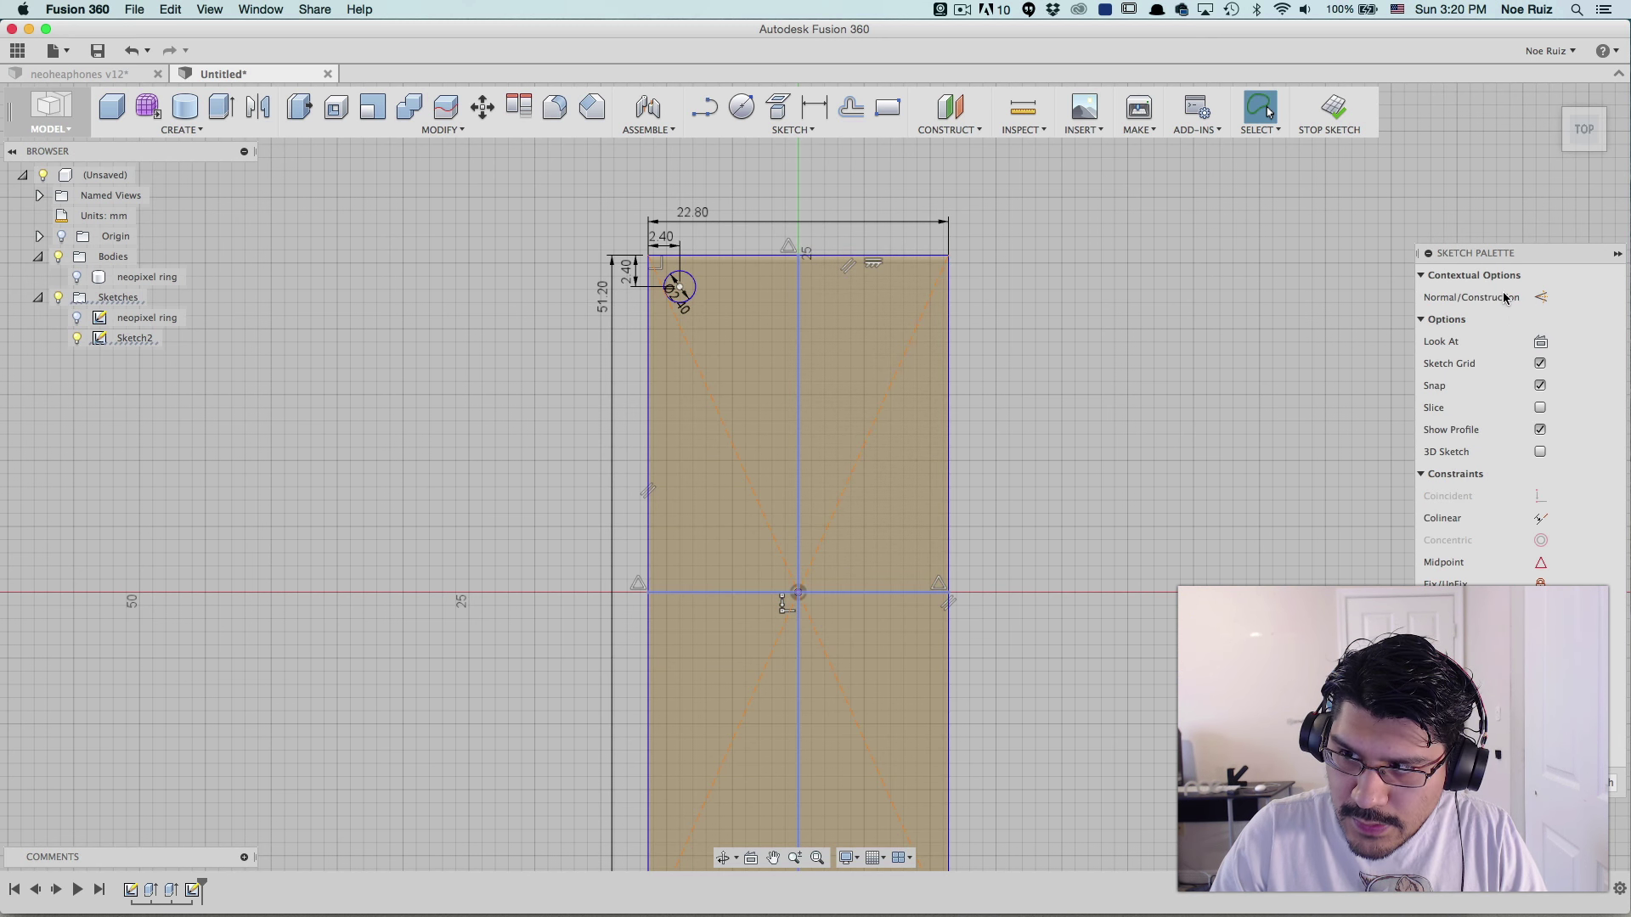
left_click(576, 687)
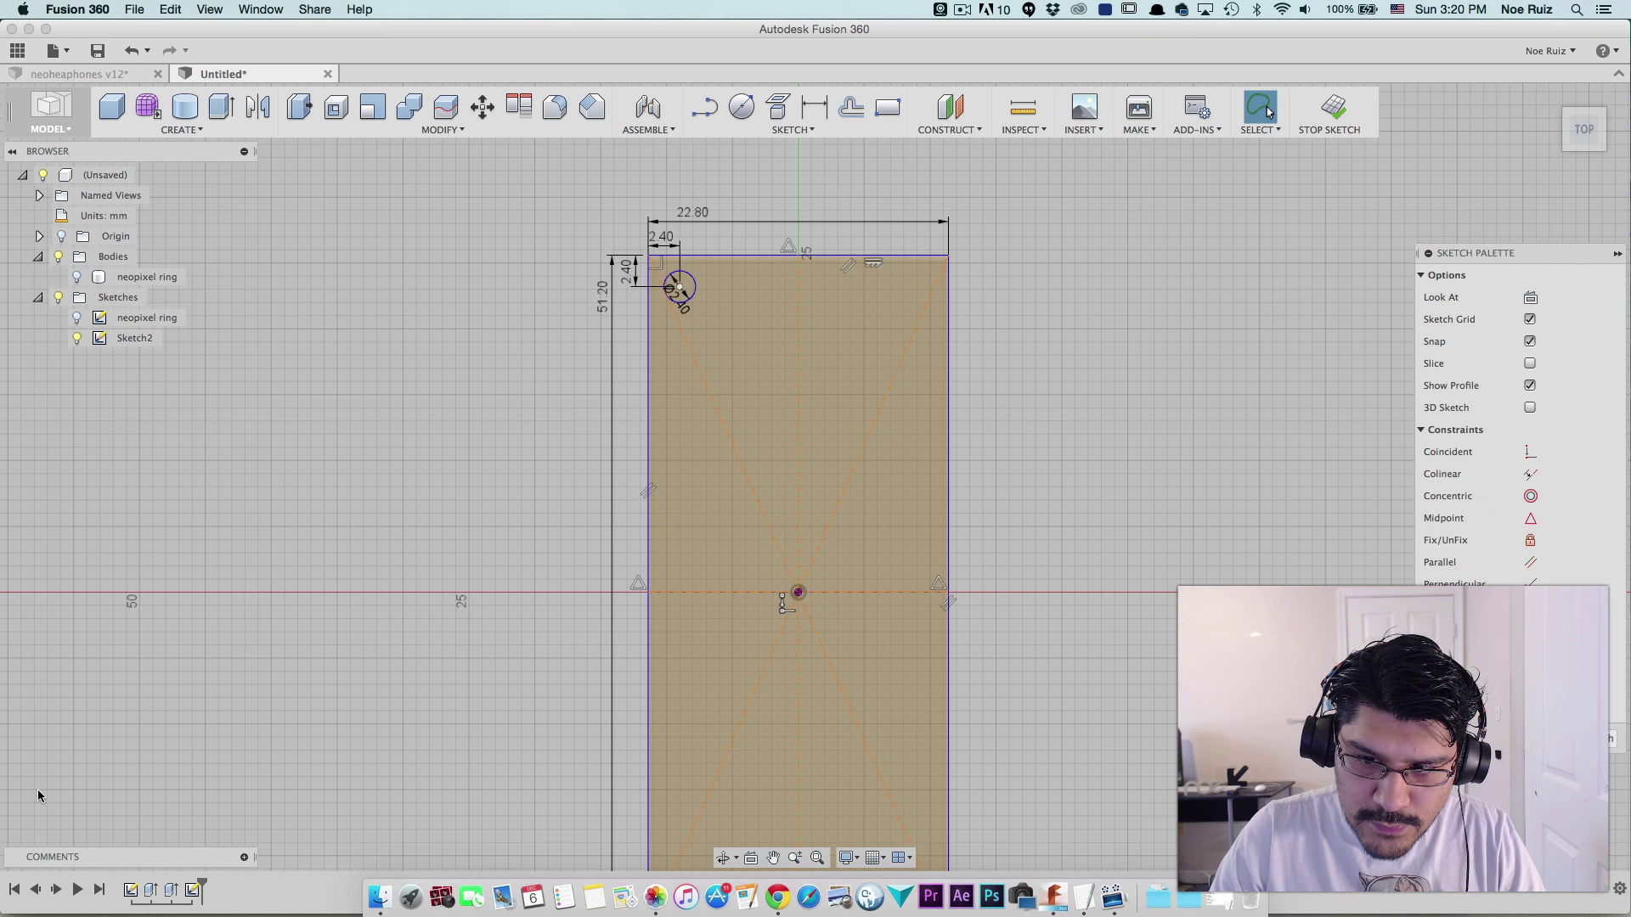
- Mirror the upper-left hole circle across the vertical centre line to the board outline's upper-right corner
scroll(780, 406, "up", 3)
scroll(754, 583, "up", 4)
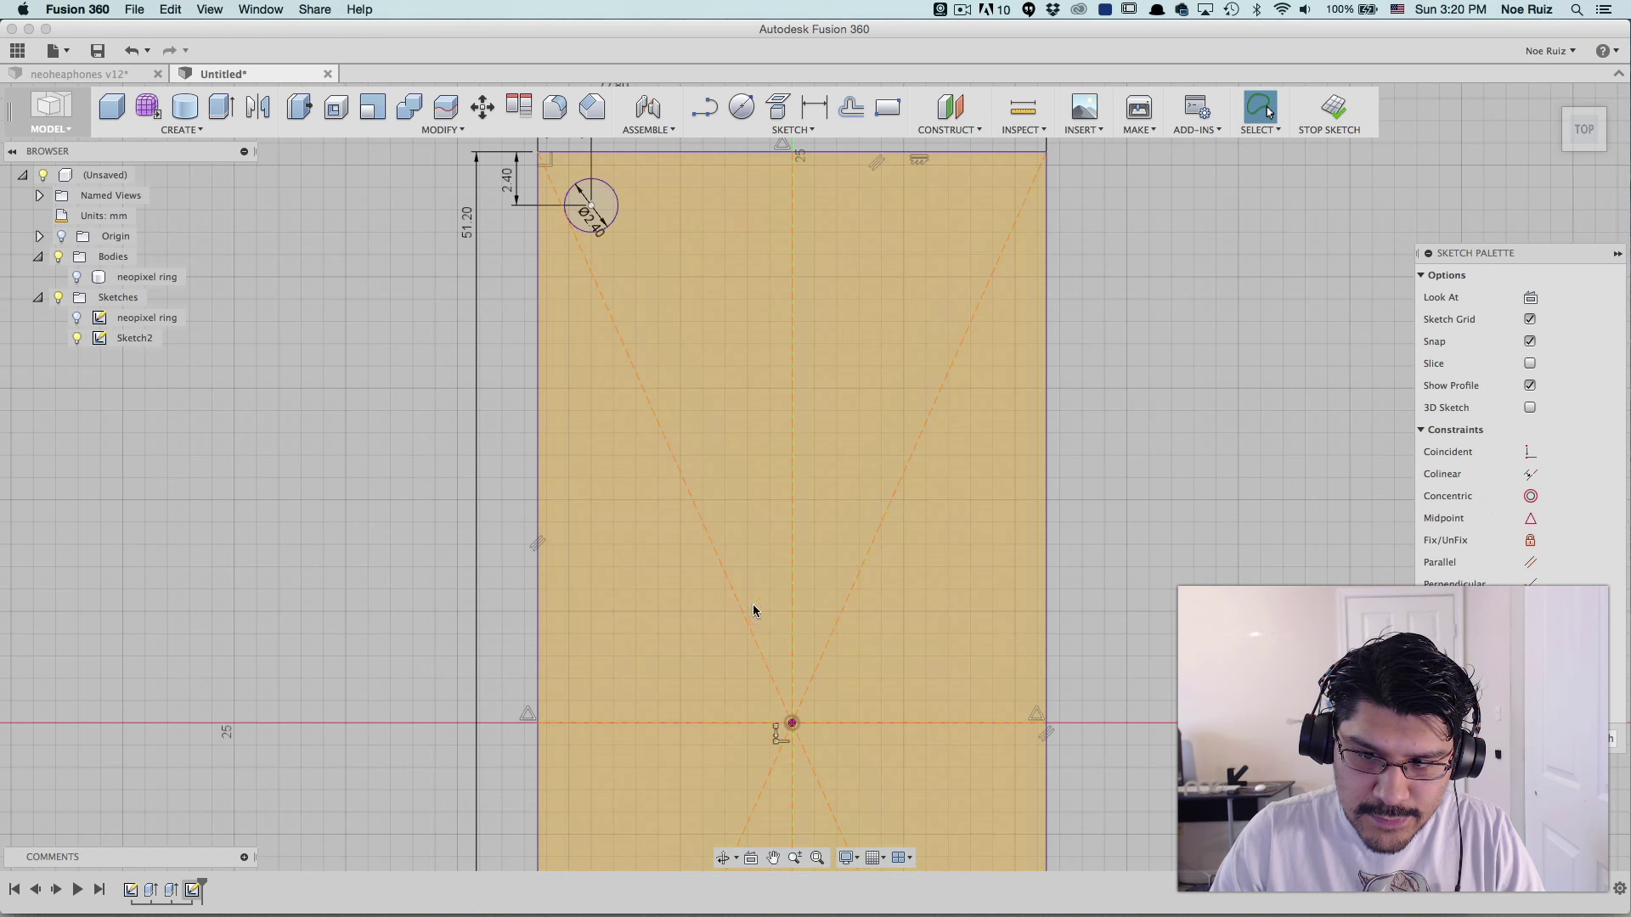
scroll(681, 311, "up", 1)
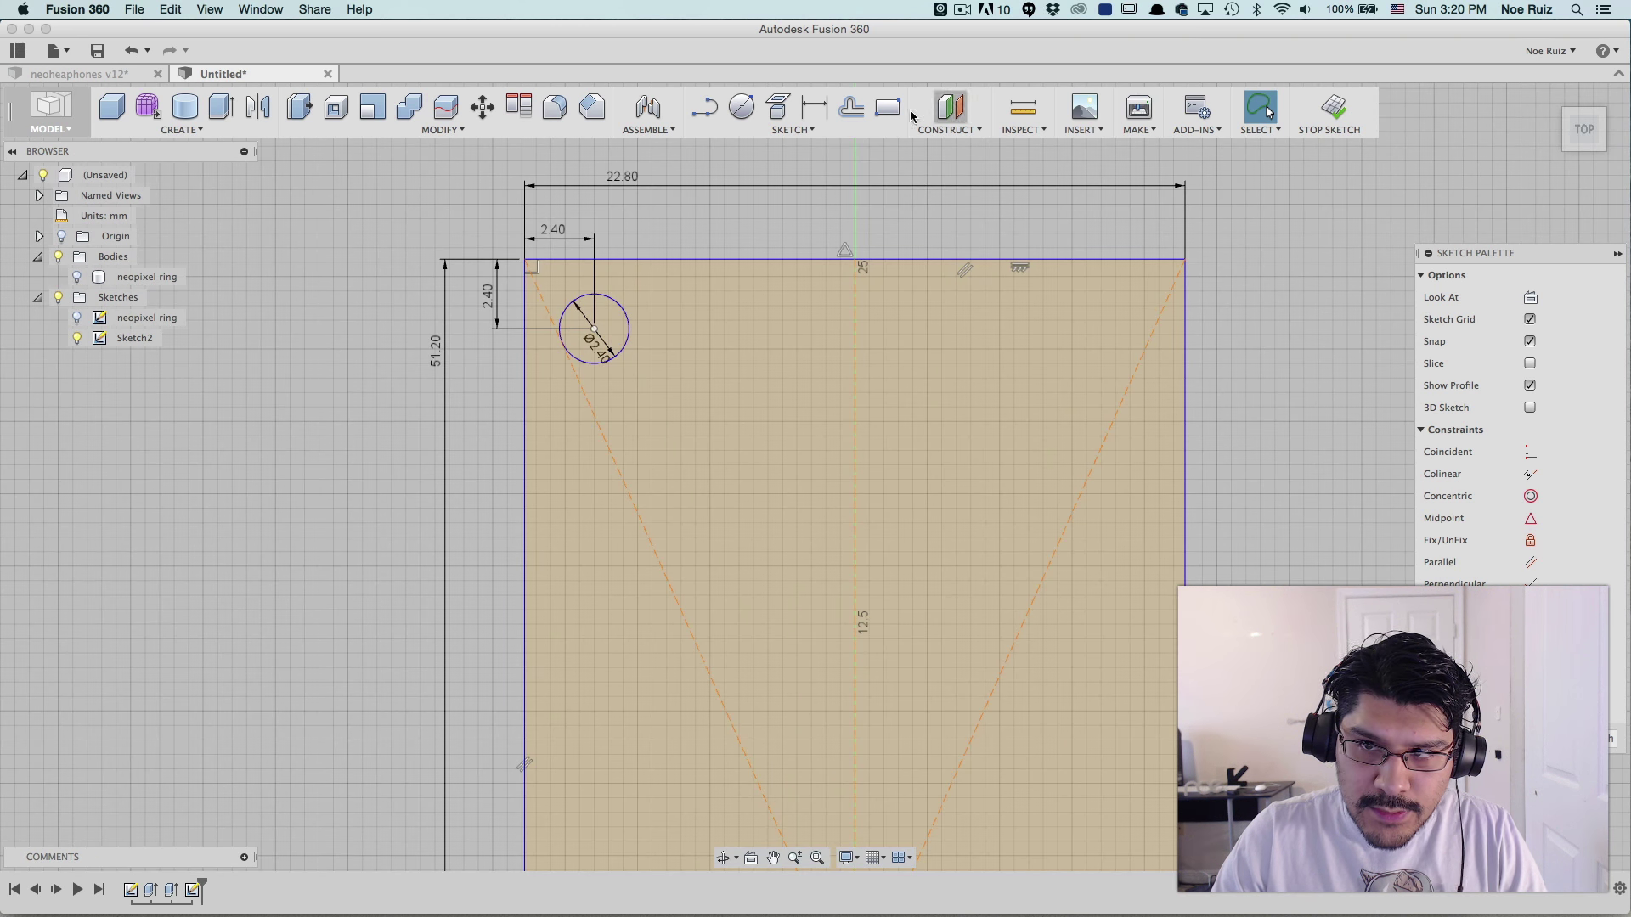
left_click(834, 130)
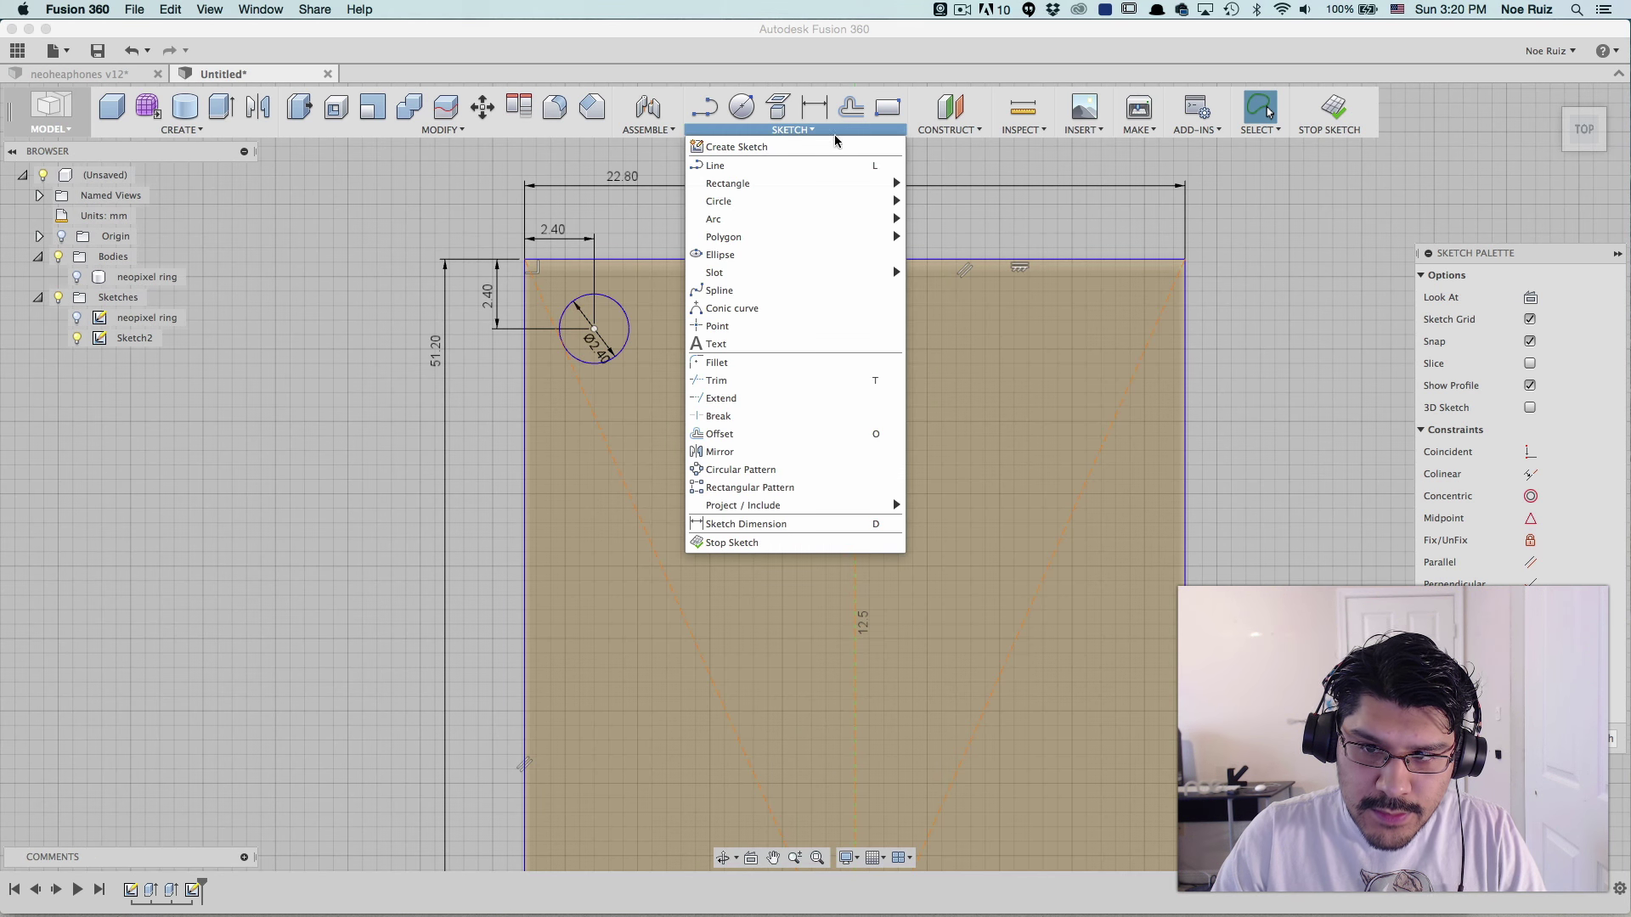
left_click(765, 452)
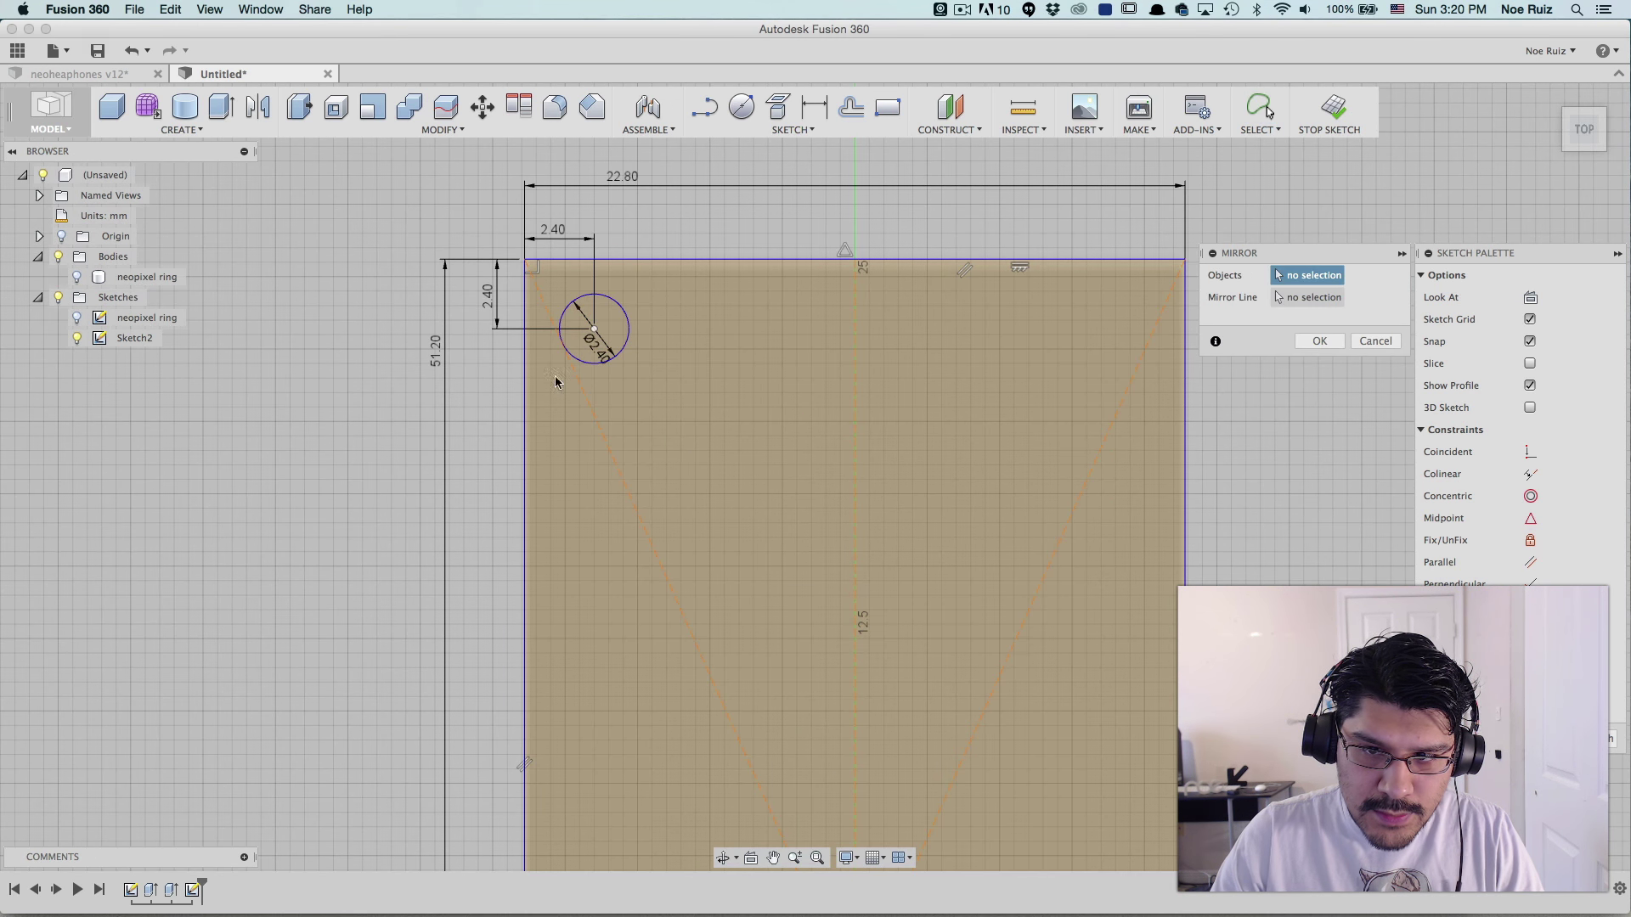
left_click(629, 340)
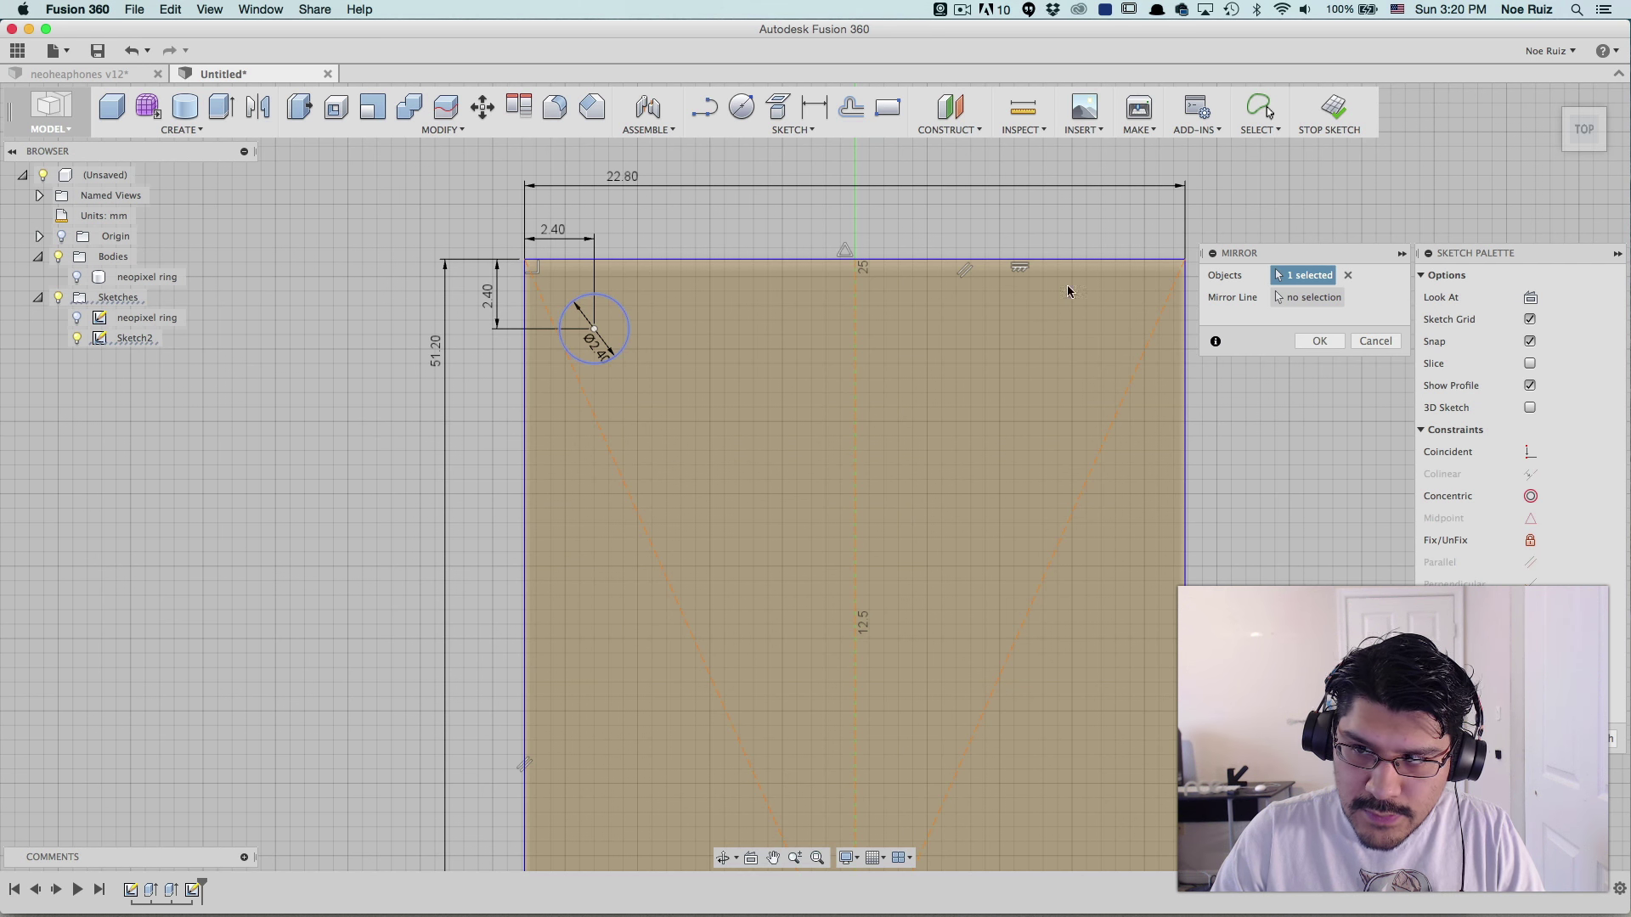
left_click(1315, 298)
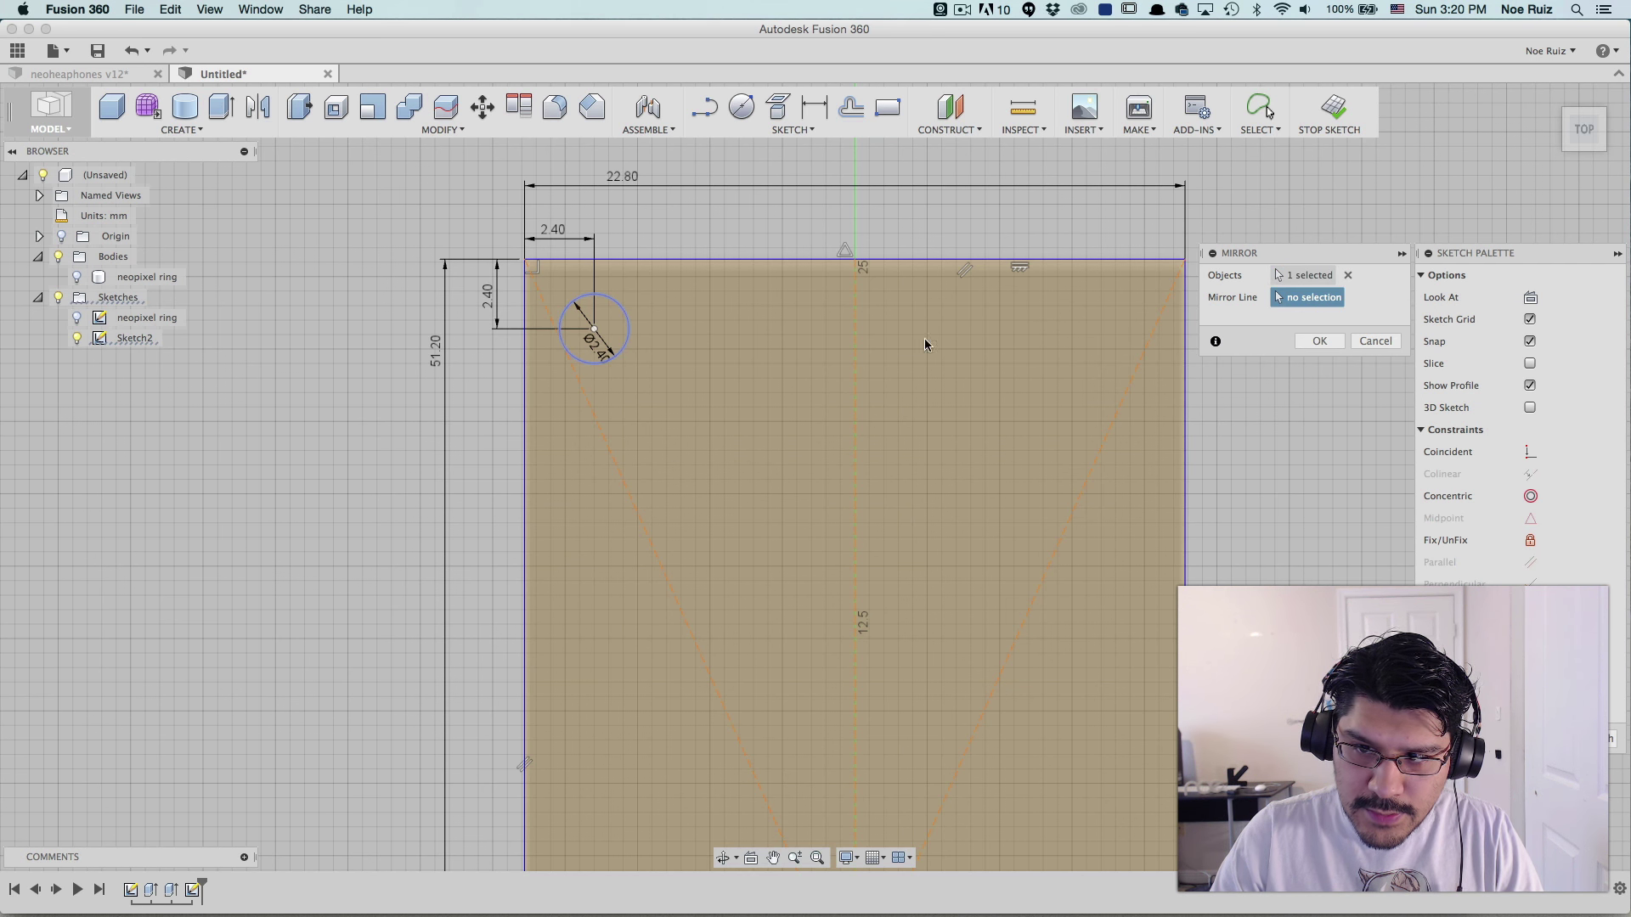
left_click(853, 349)
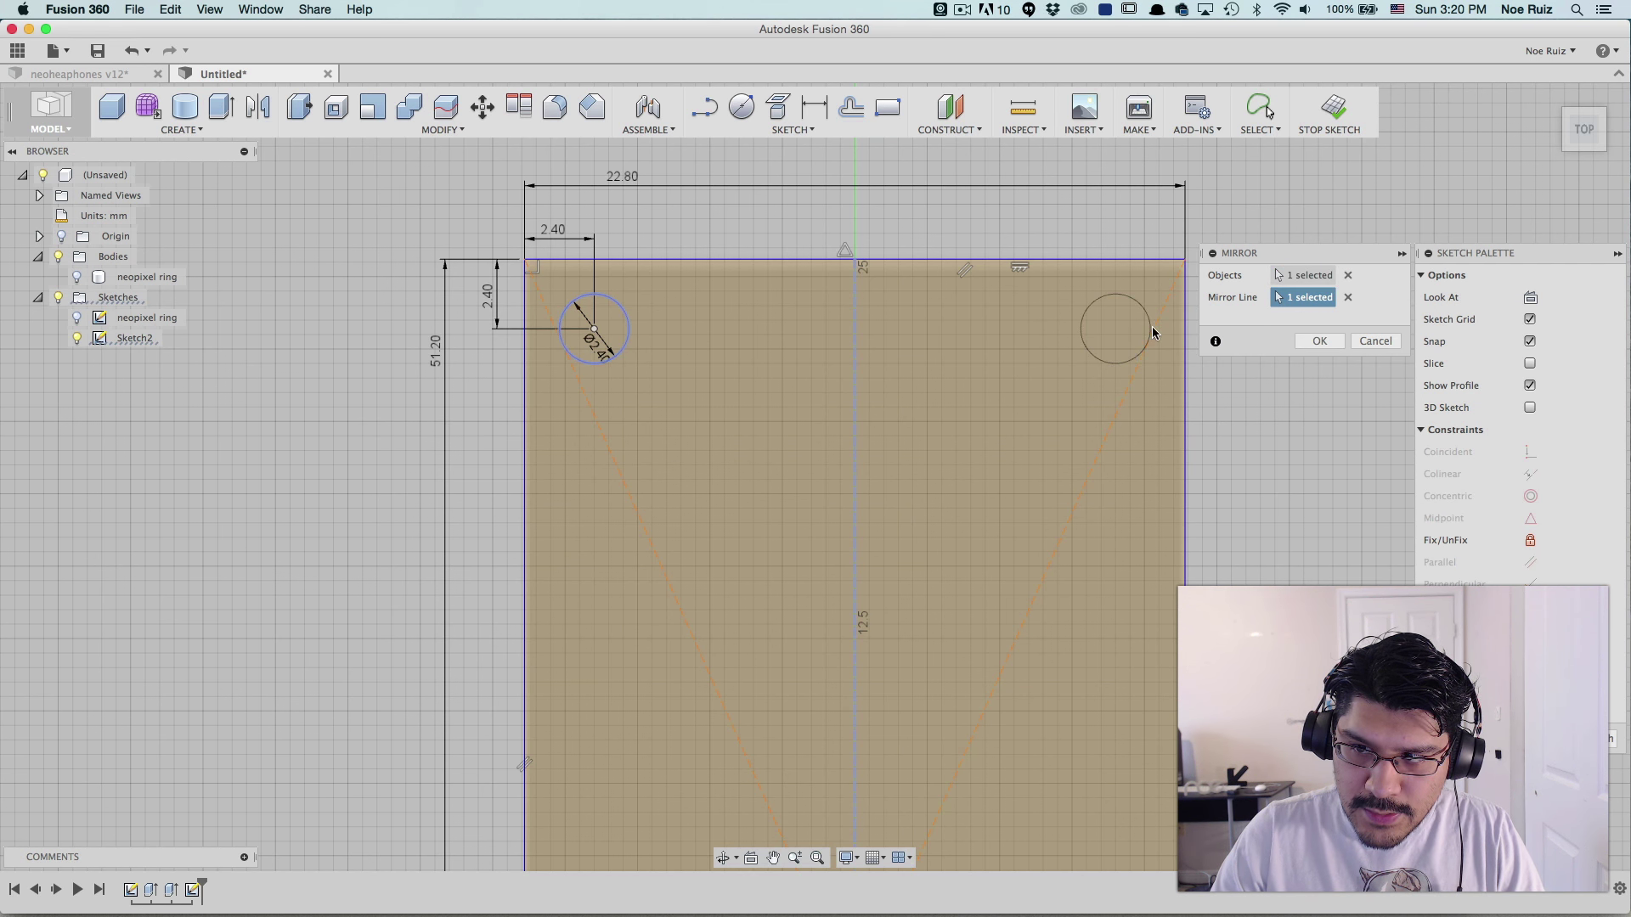
left_click(1326, 340)
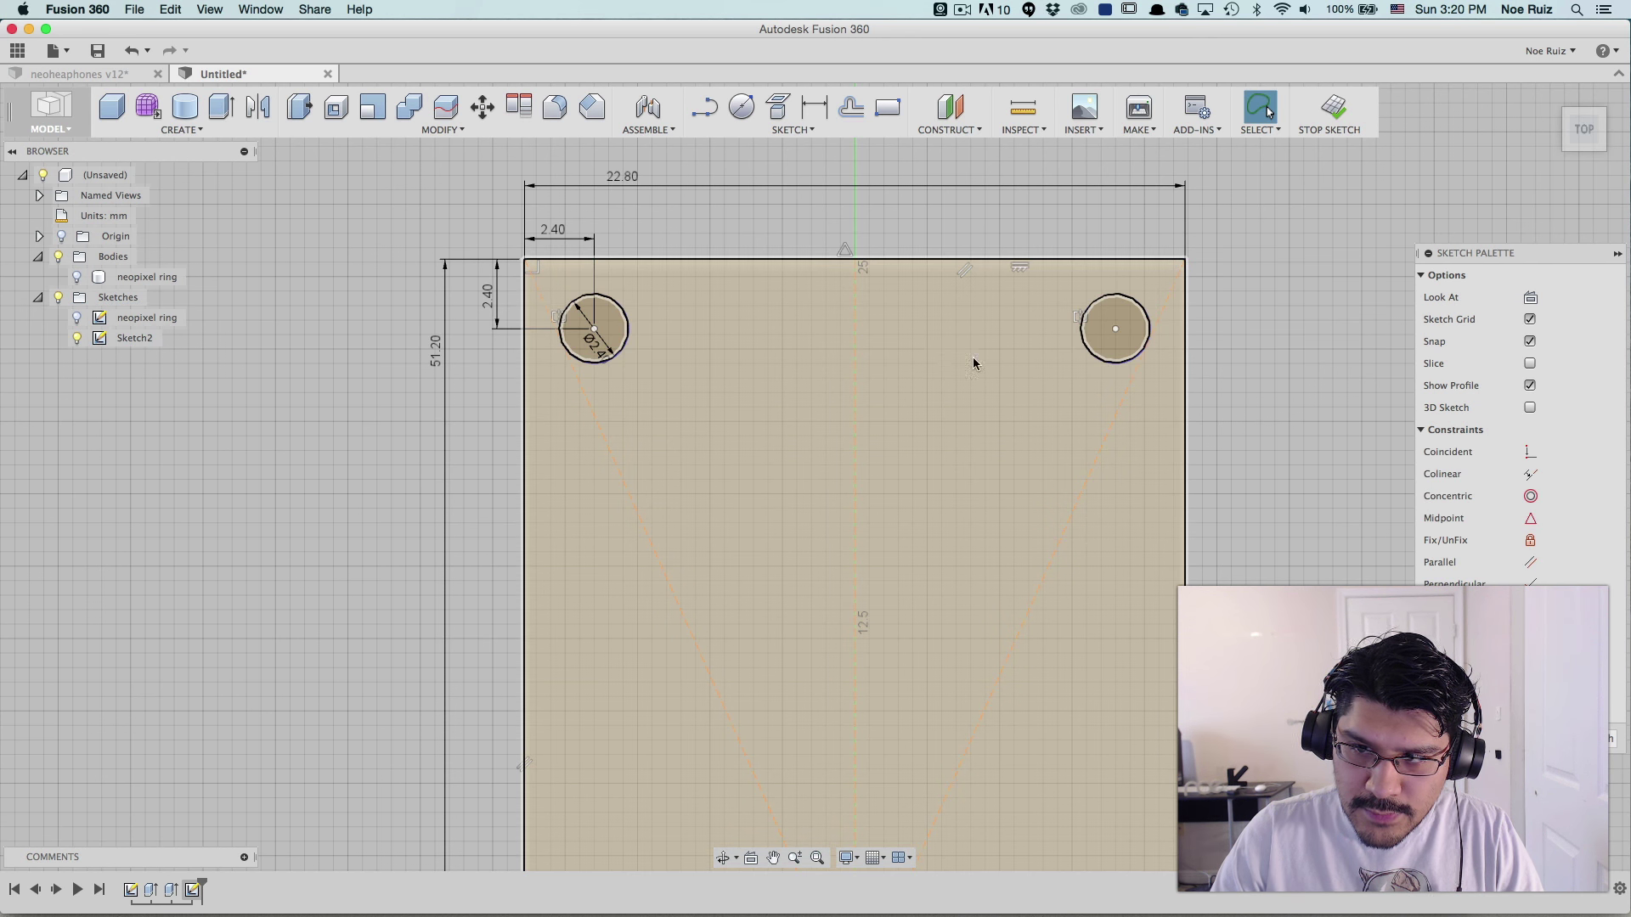
- Mirror both upper hole circles across the horizontal centre line to the board outline's lower corners
right_click(945, 343)
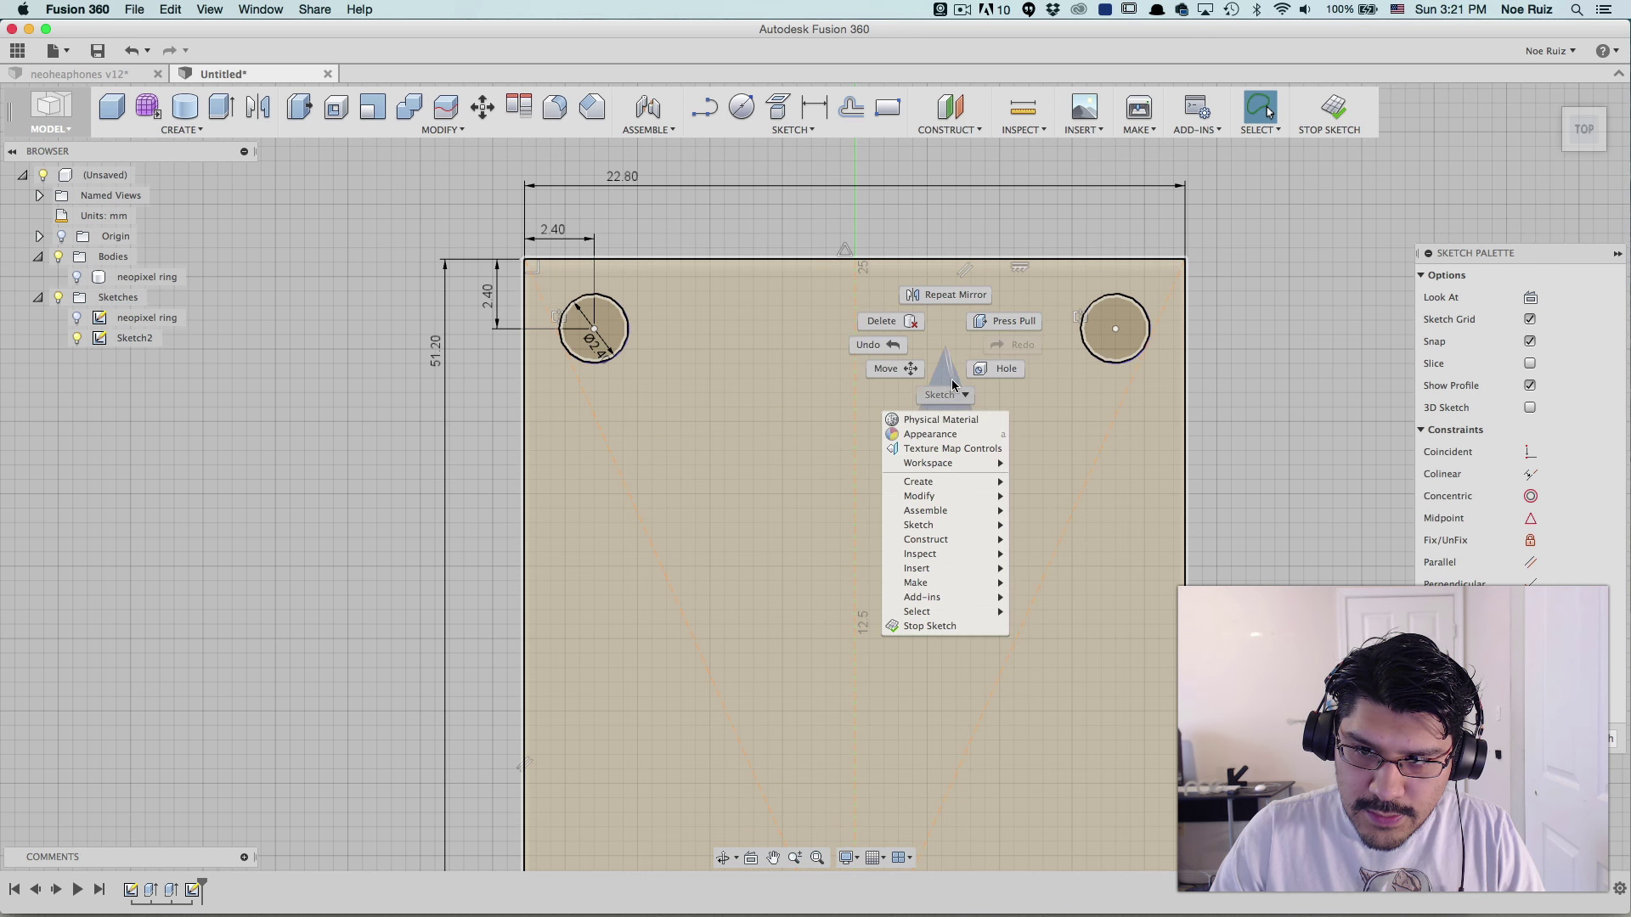
left_click(947, 297)
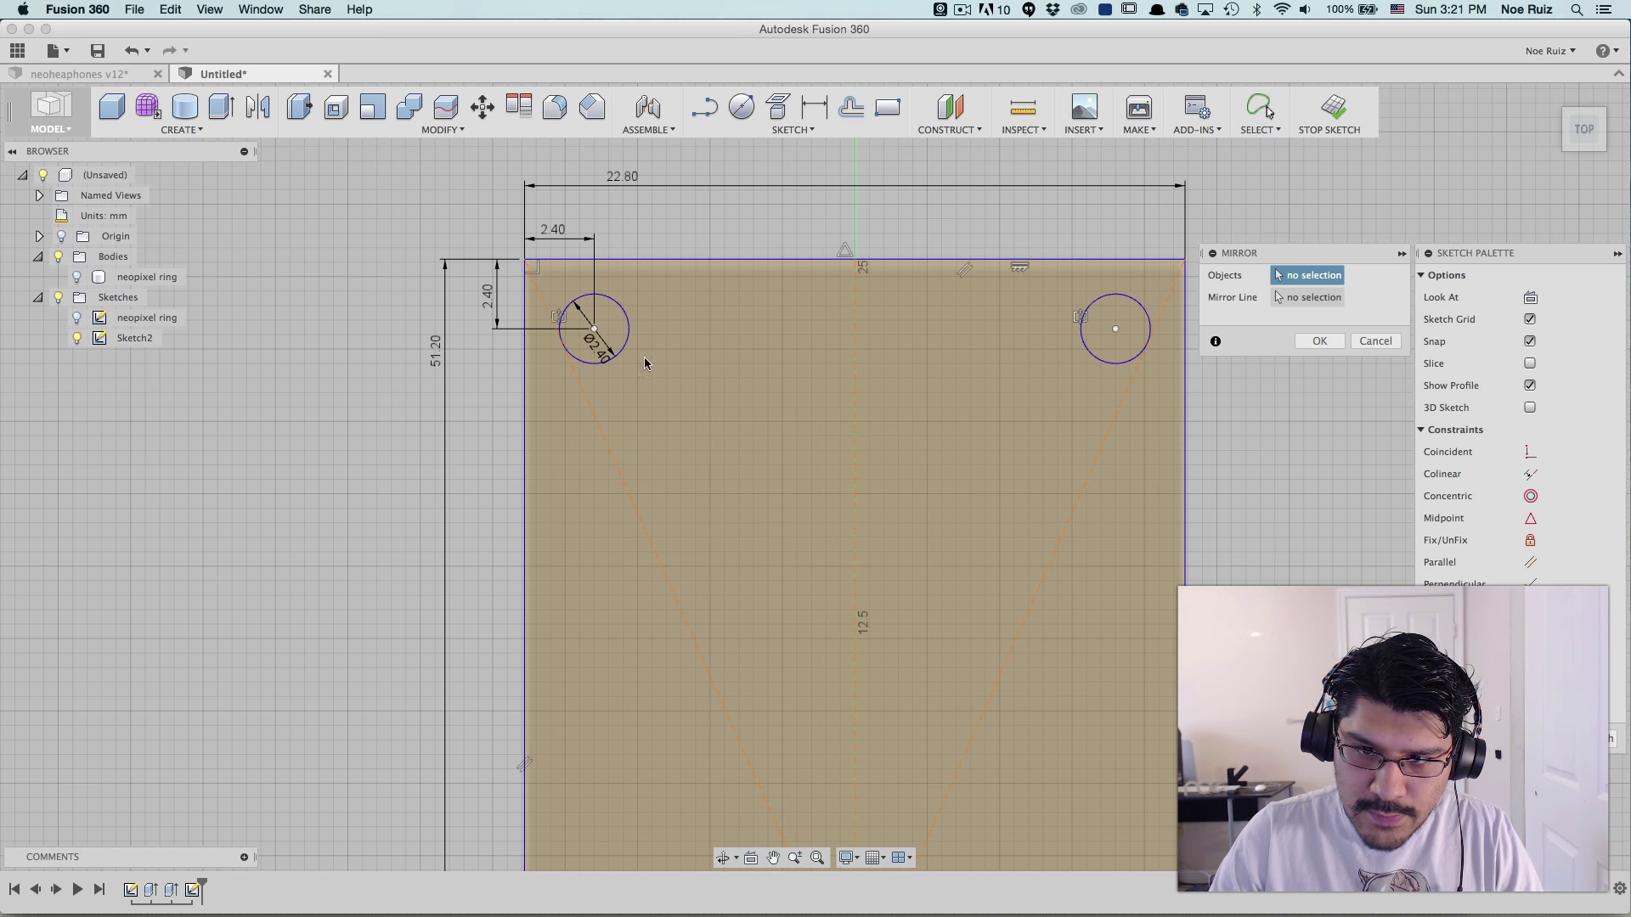
left_click(615, 355)
left_click(1150, 342)
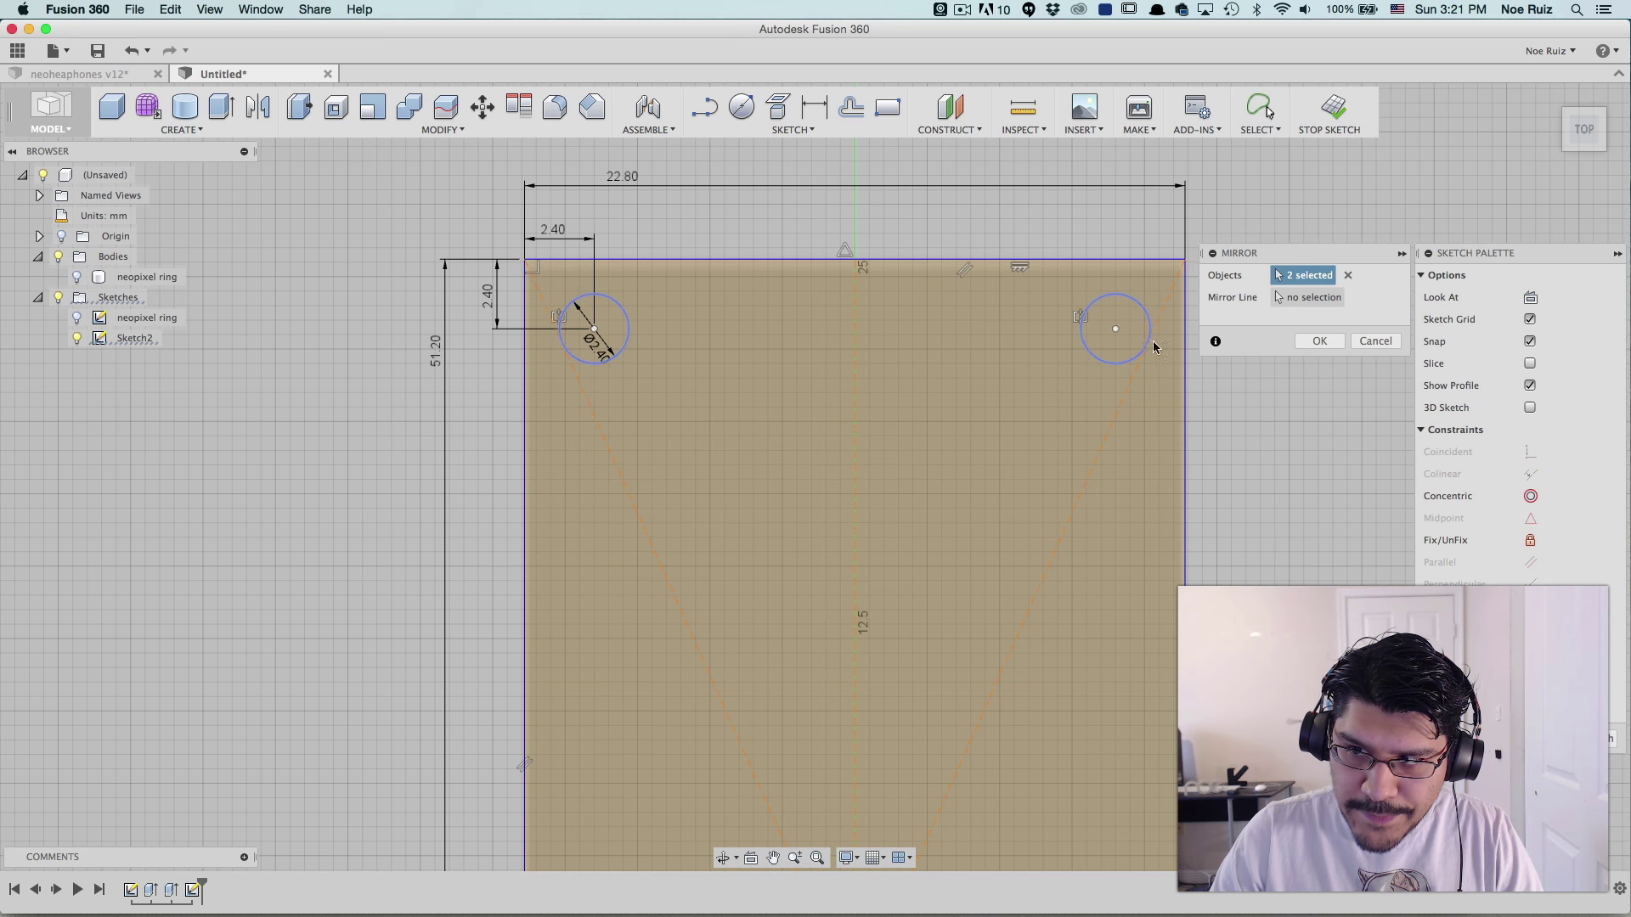
left_click(1293, 306)
scroll(1, 845, "down", 5)
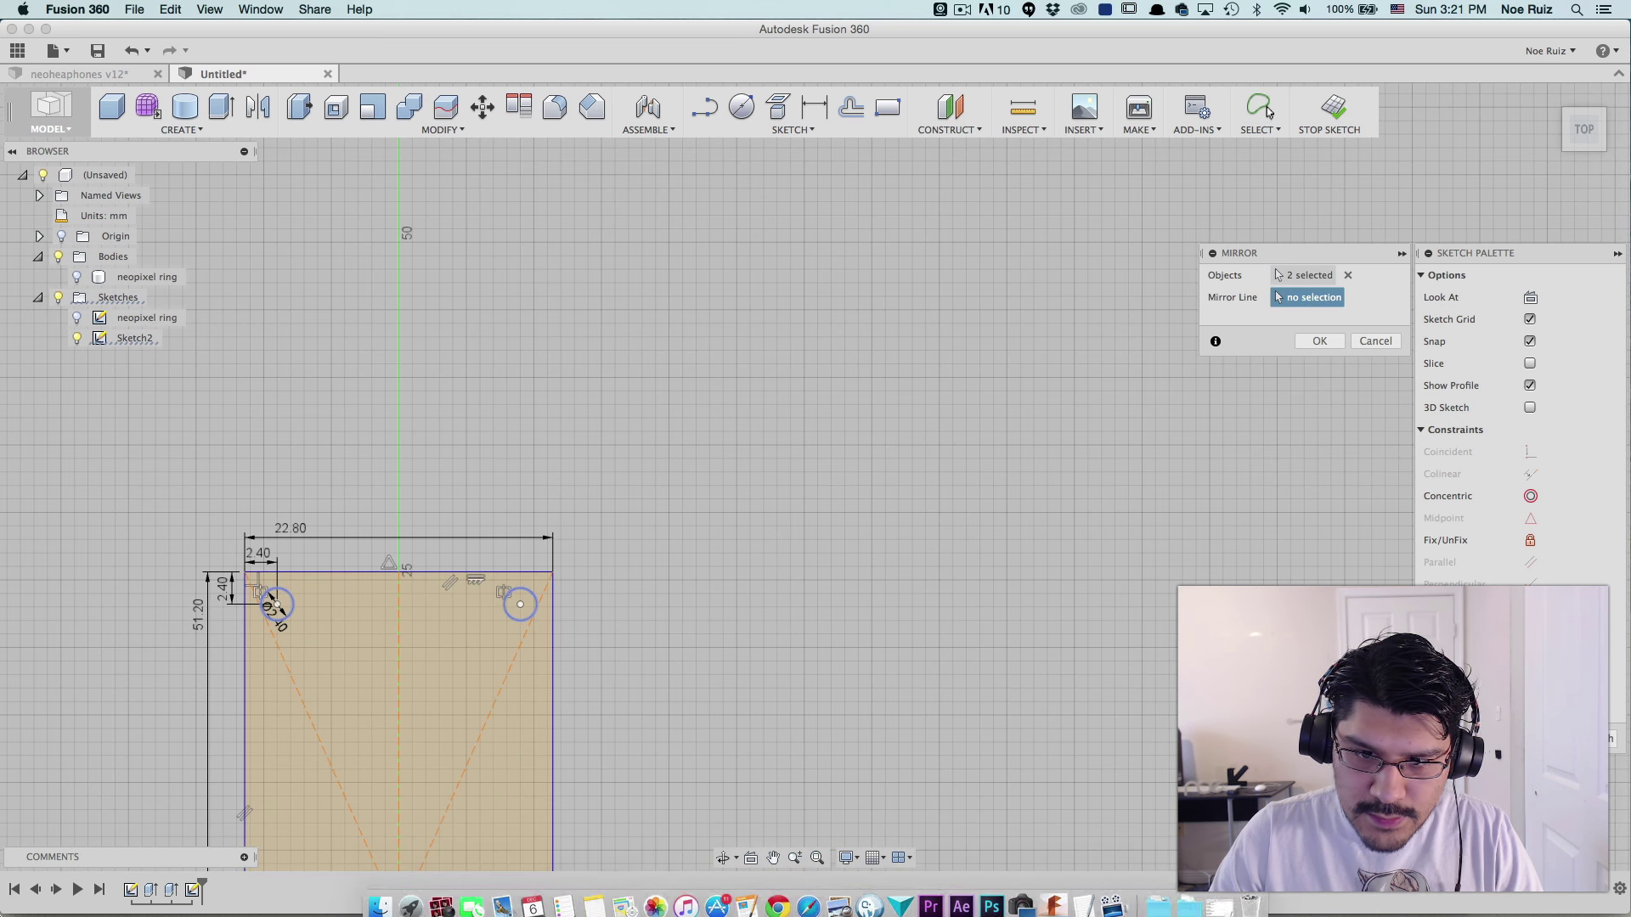
middle_click_drag(419, 590, 666, 225)
scroll(671, 561, "up", 4)
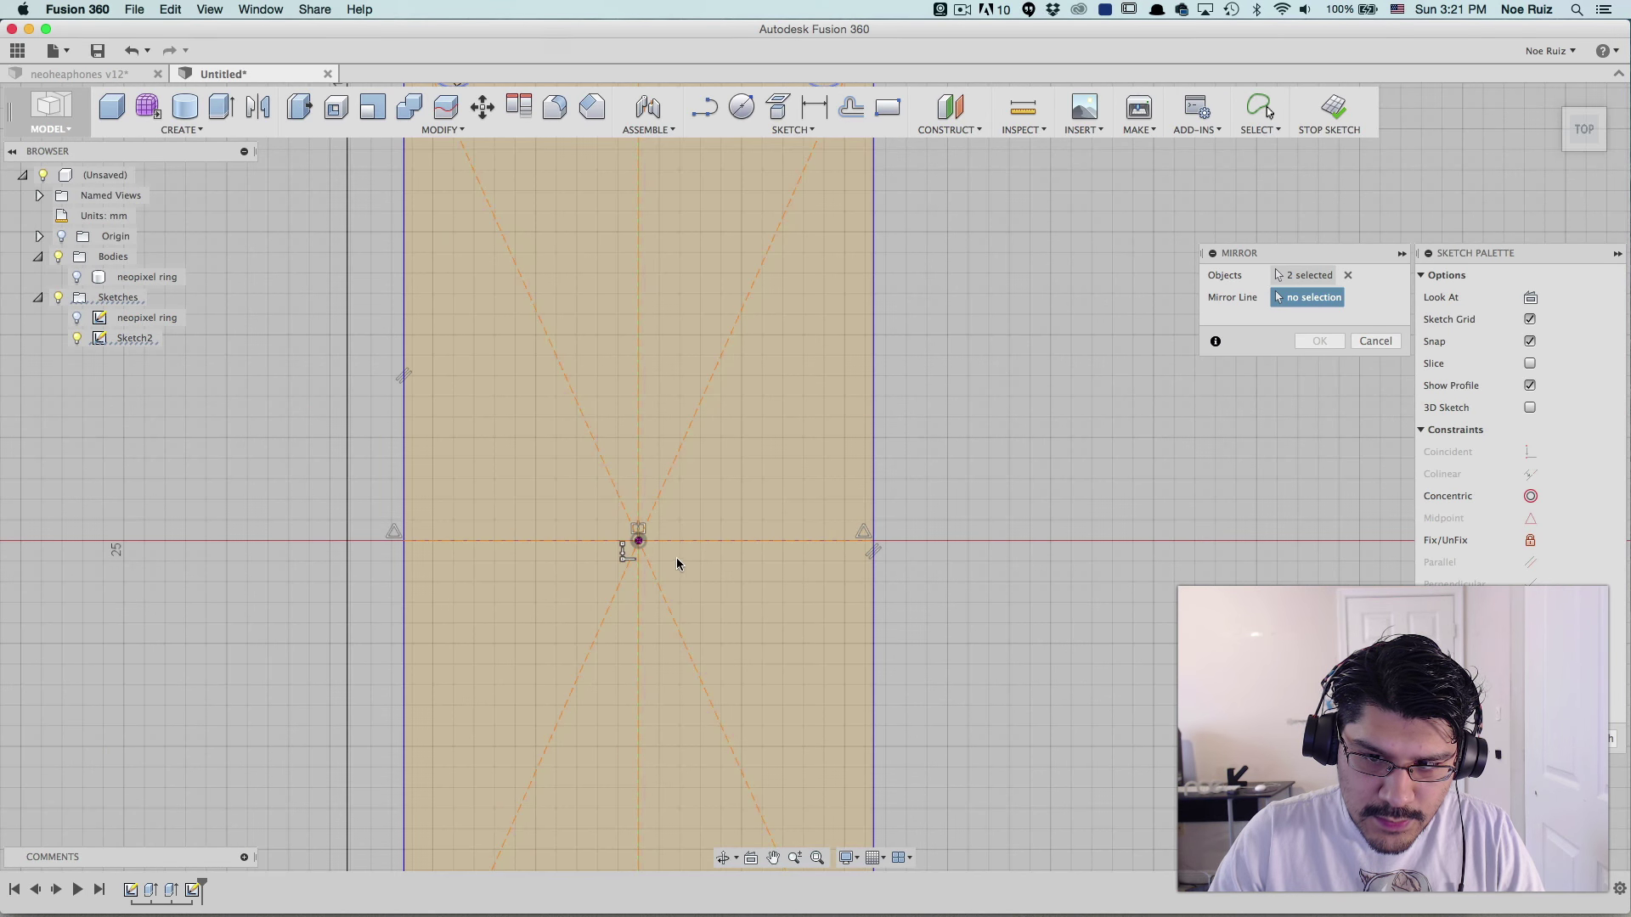
left_click(731, 541)
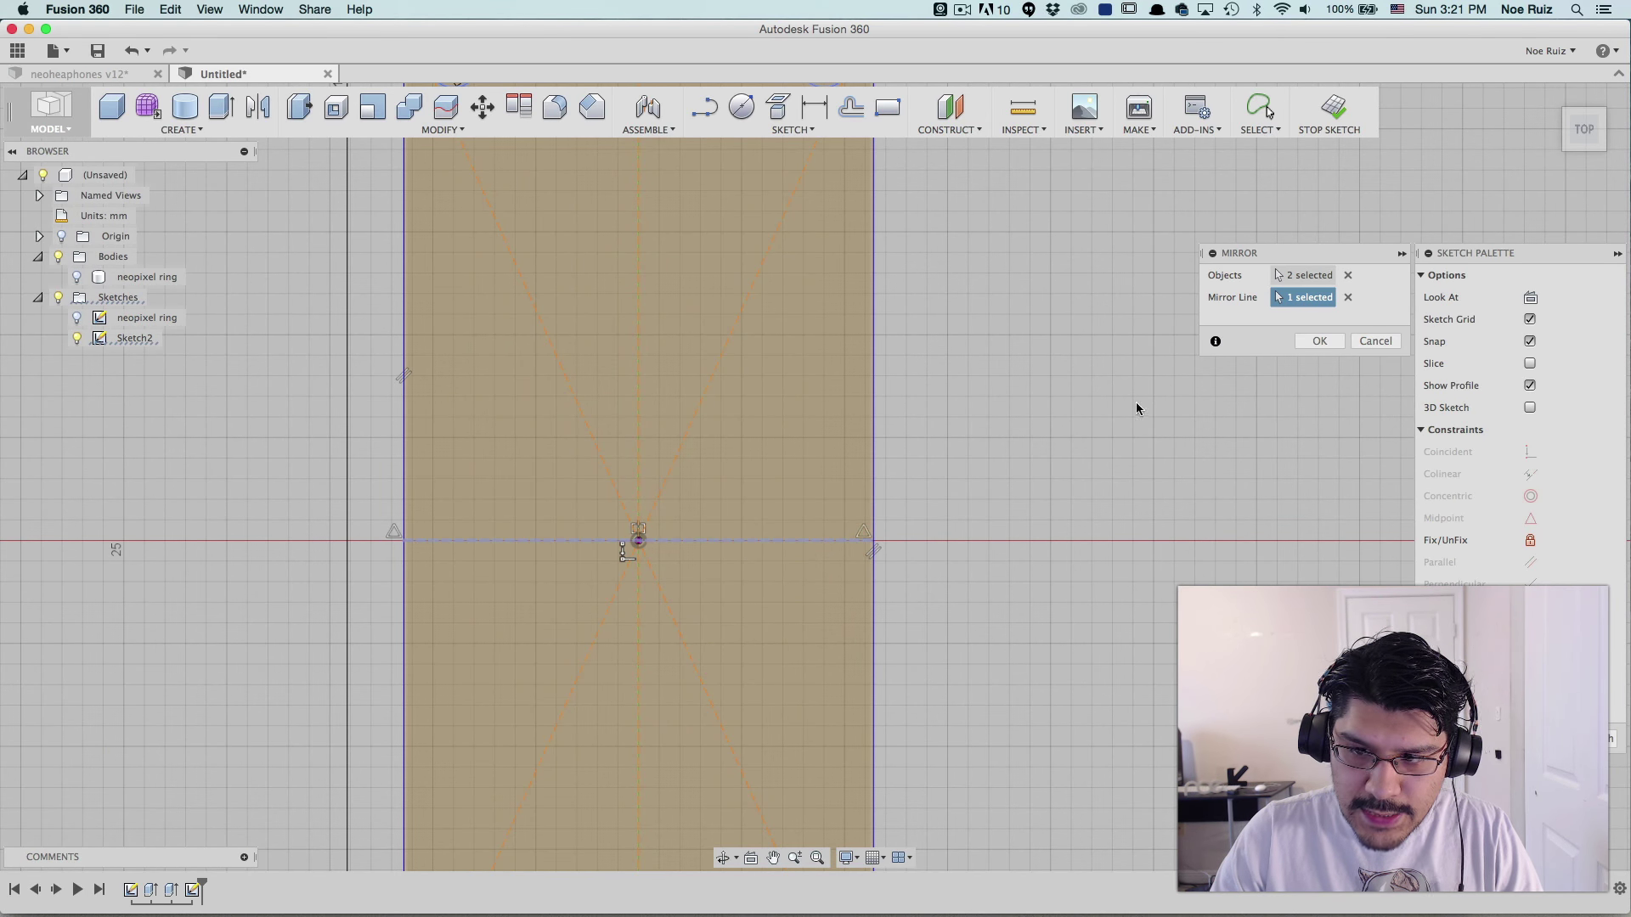
scroll(848, 428, "down", 3)
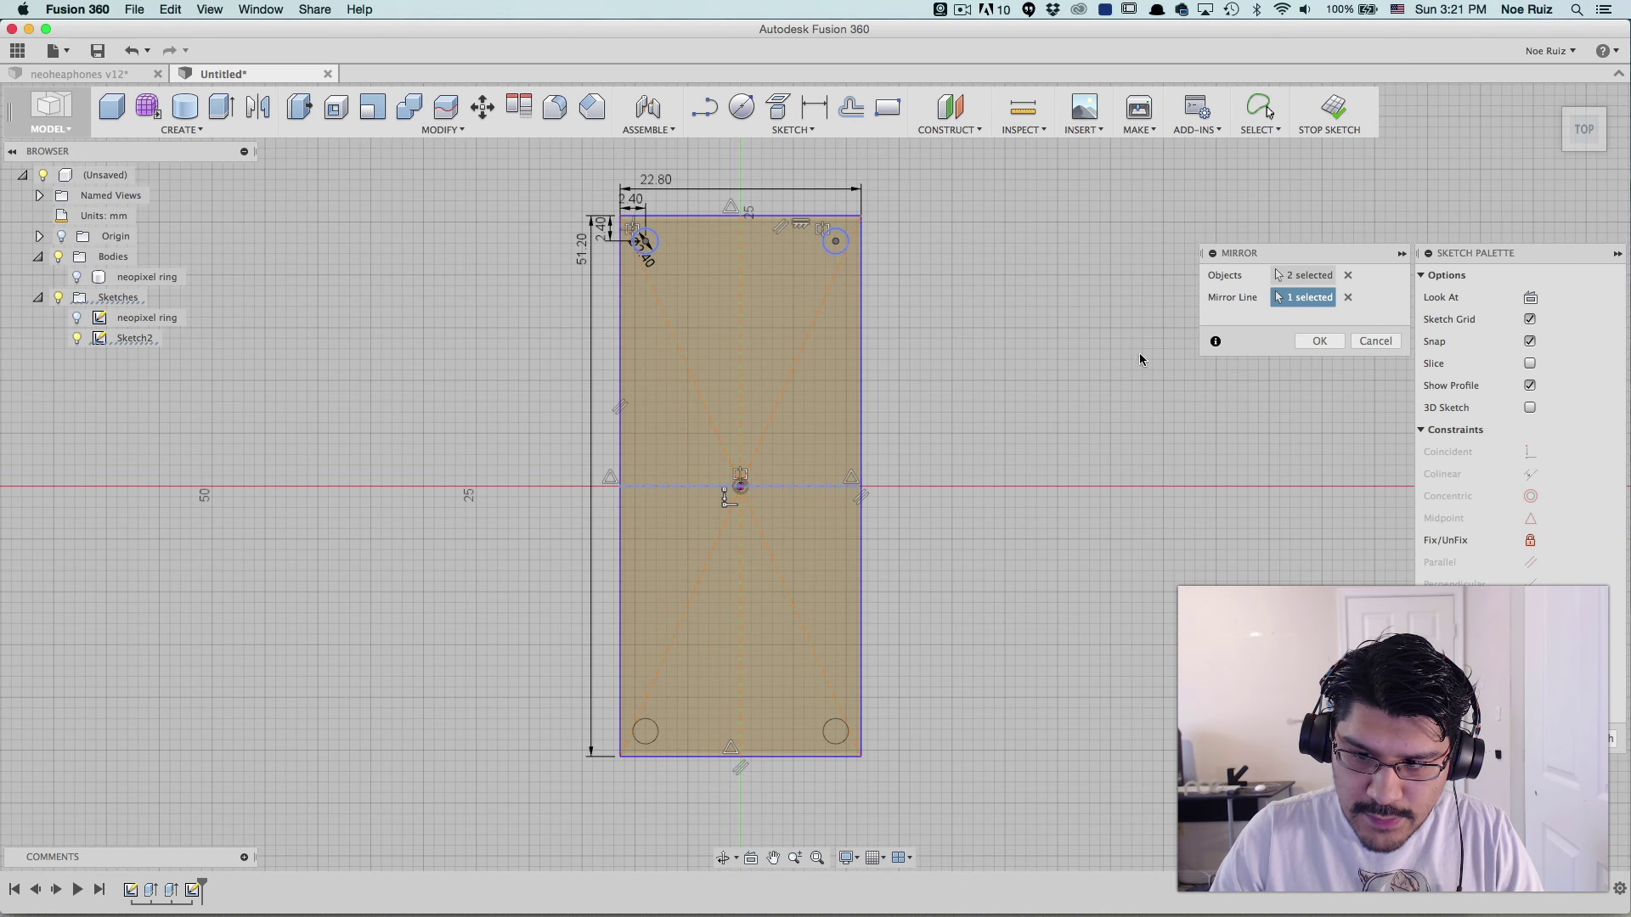
left_click(1320, 341)
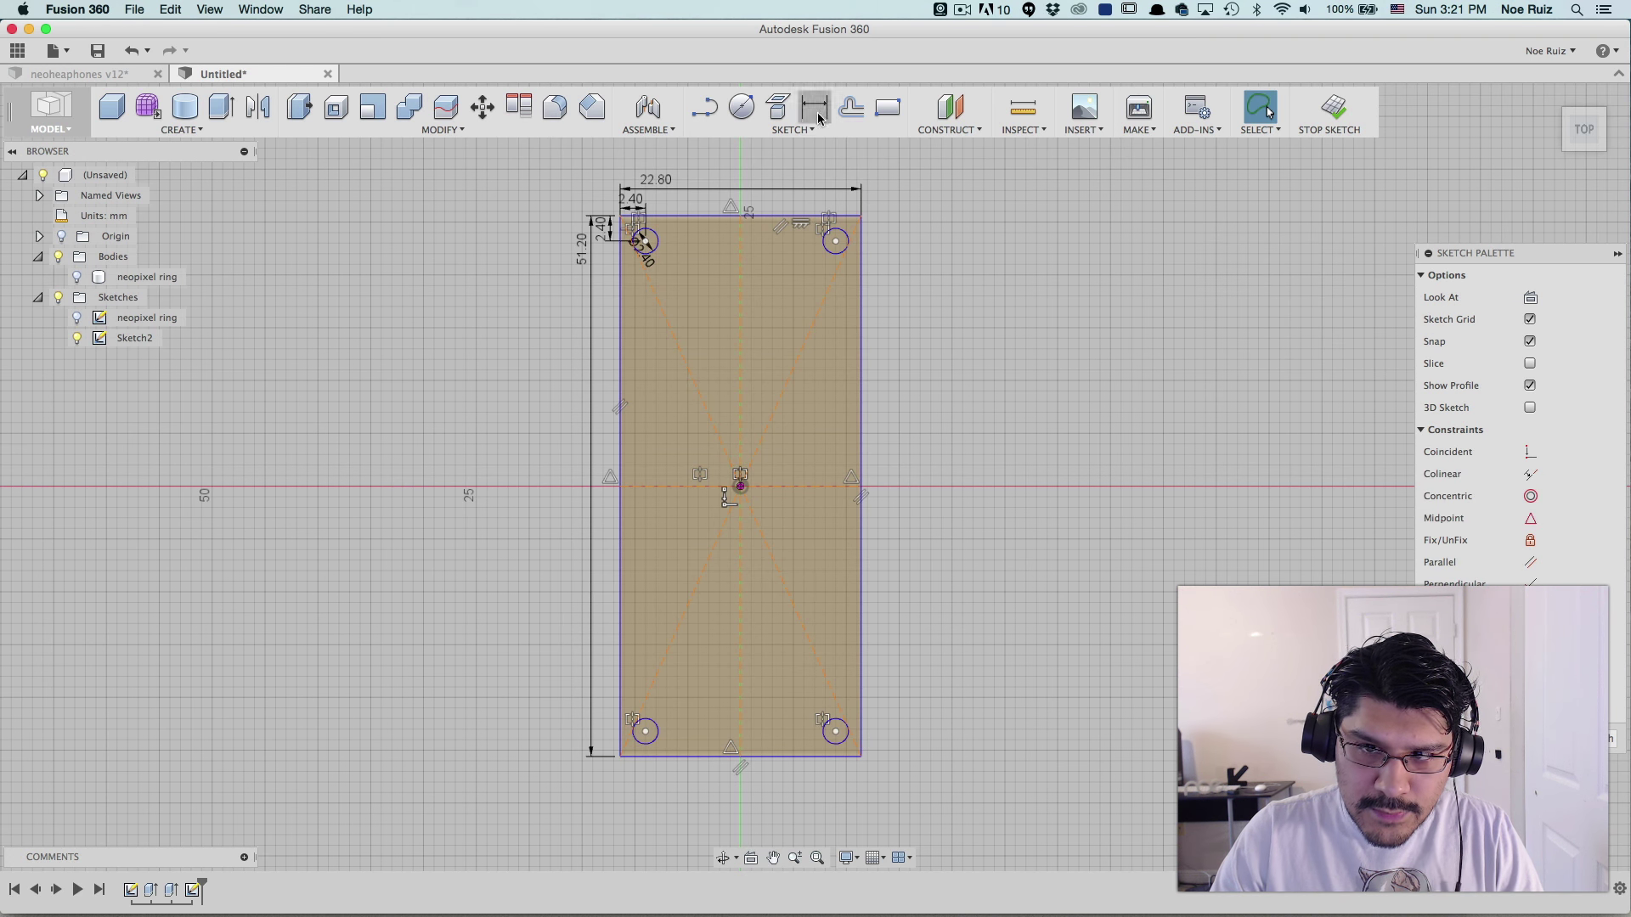
scroll(686, 202, "up", 2)
scroll(682, 227, "down", 1)
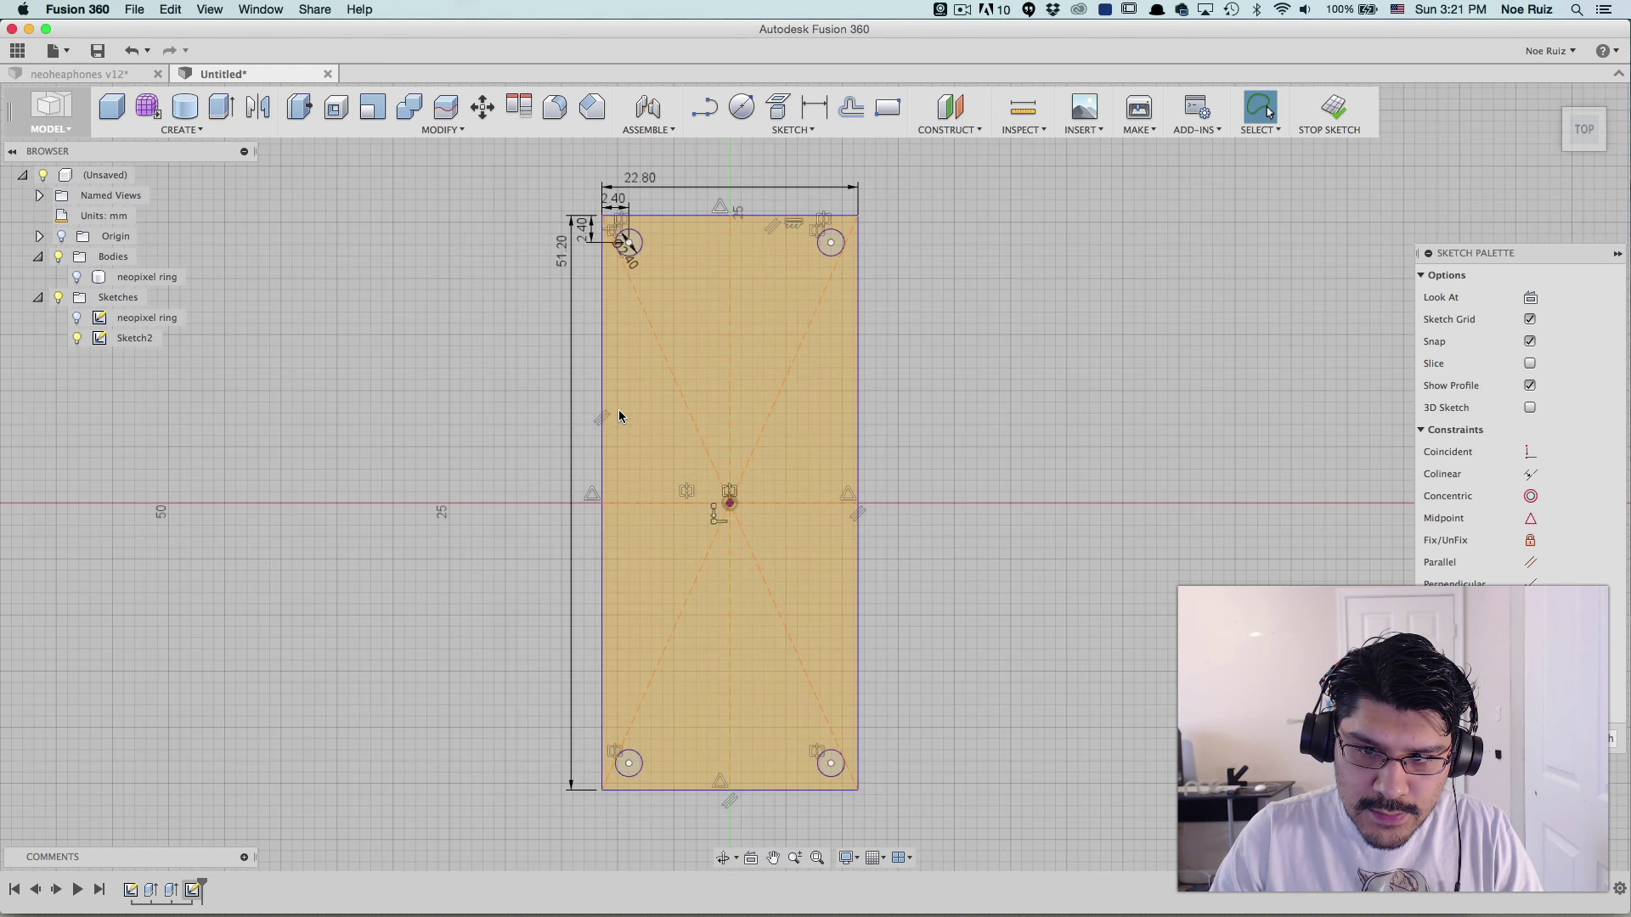
scroll(595, 437, "up", 3)
mouse_move(568, 470)
middle_mouse_down()
mouse_move(564, 353)
mouse_move(575, 447)
mouse_move(576, 416)
middle_mouse_up()
scroll(564, 386, "down", 5)
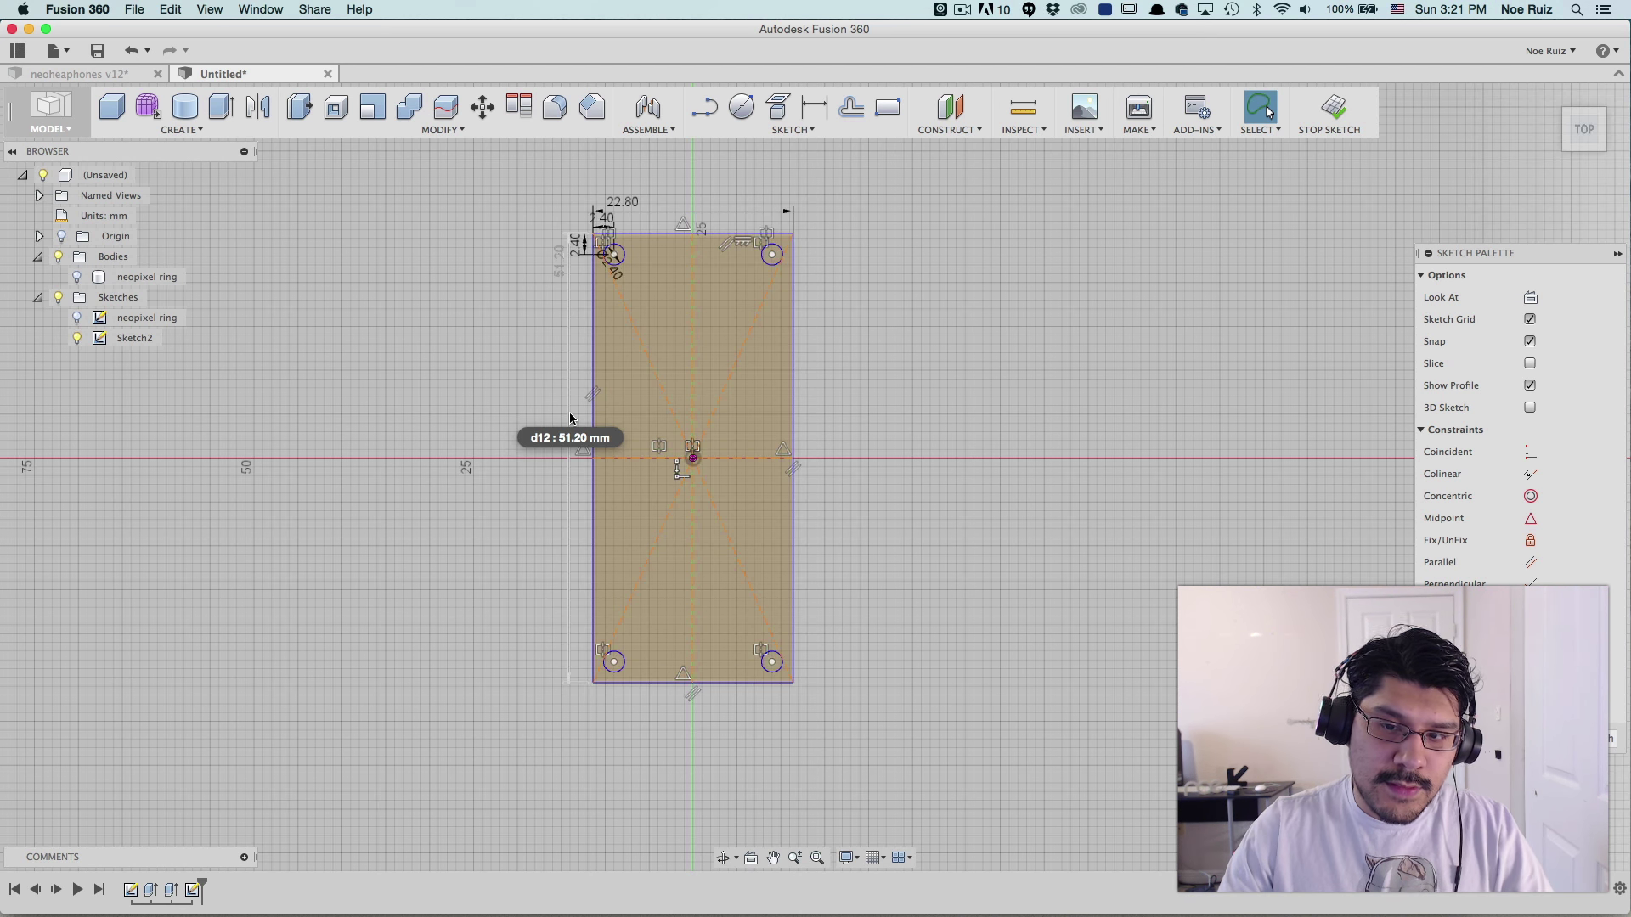
left_click(570, 418)
scroll(547, 472, "up", 6)
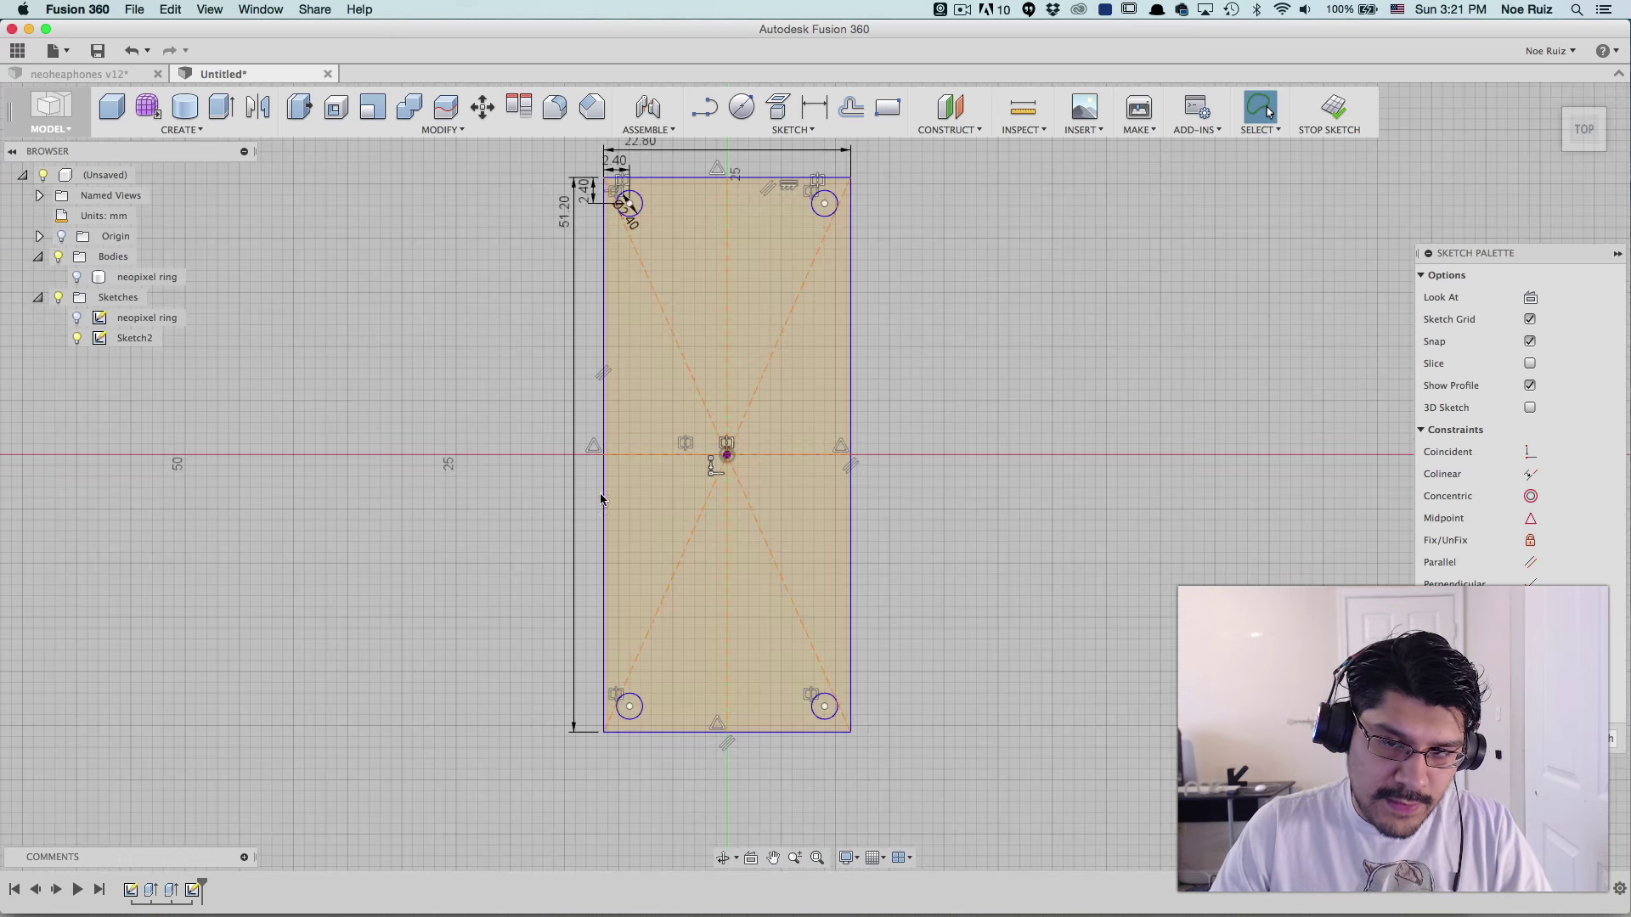
- Switch to the TextEdit notes, select the microUSB's 5.6 dimension for copying, and return to the Fusion 360 sketch
scroll(552, 561, "down", 5)
scroll(629, 658, "up", 4)
scroll(650, 665, "up", 5)
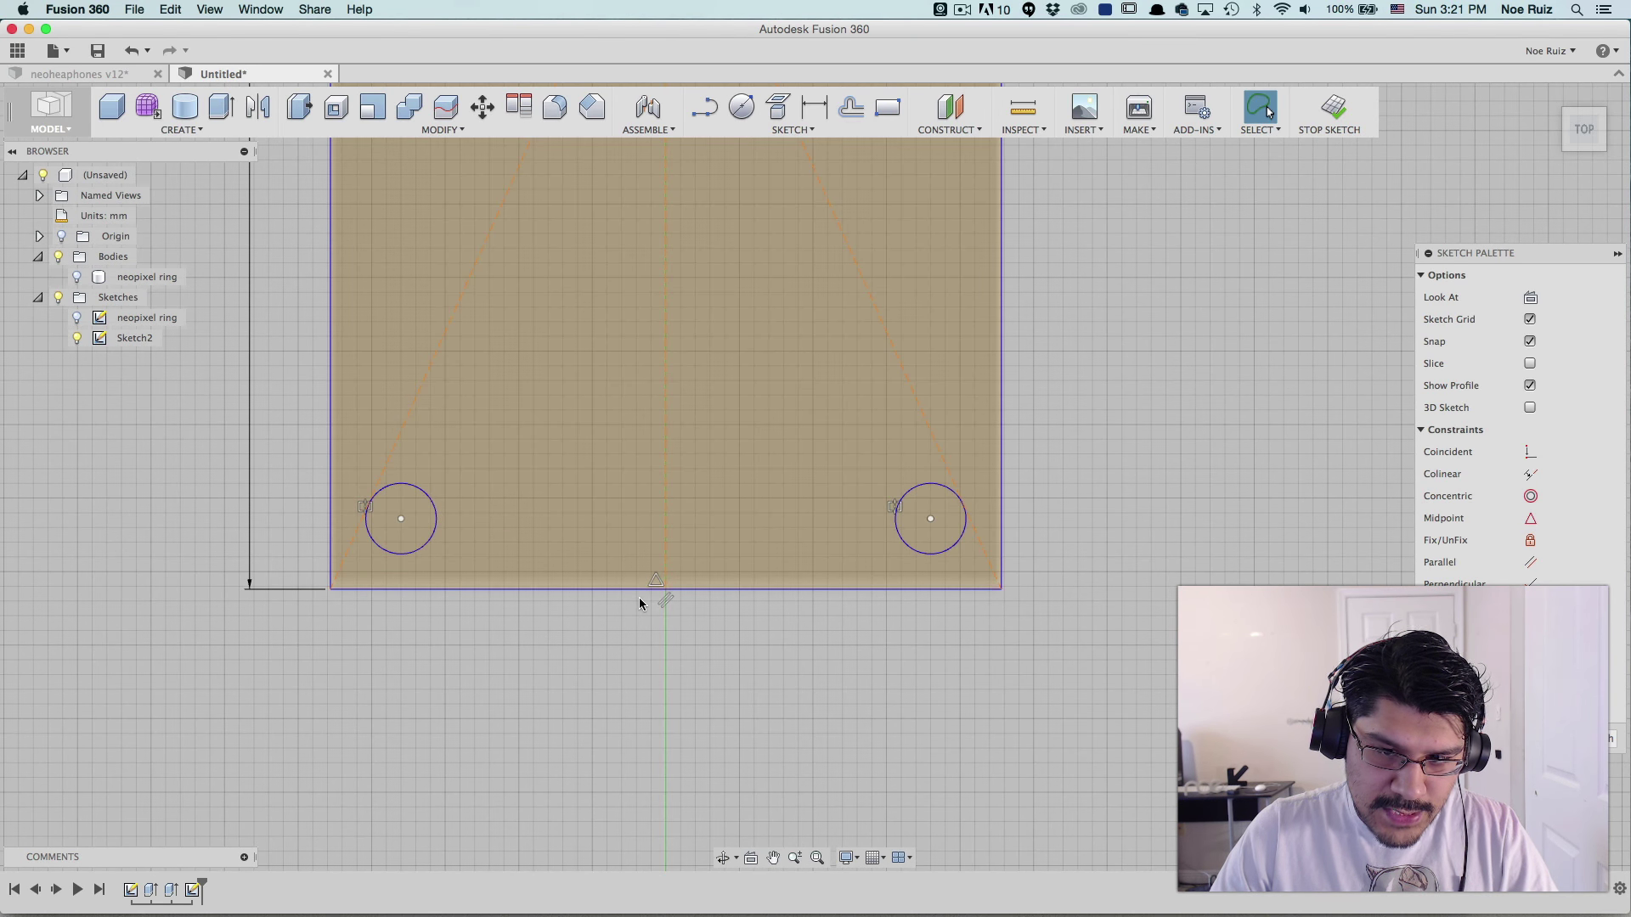
key("super+Tab")
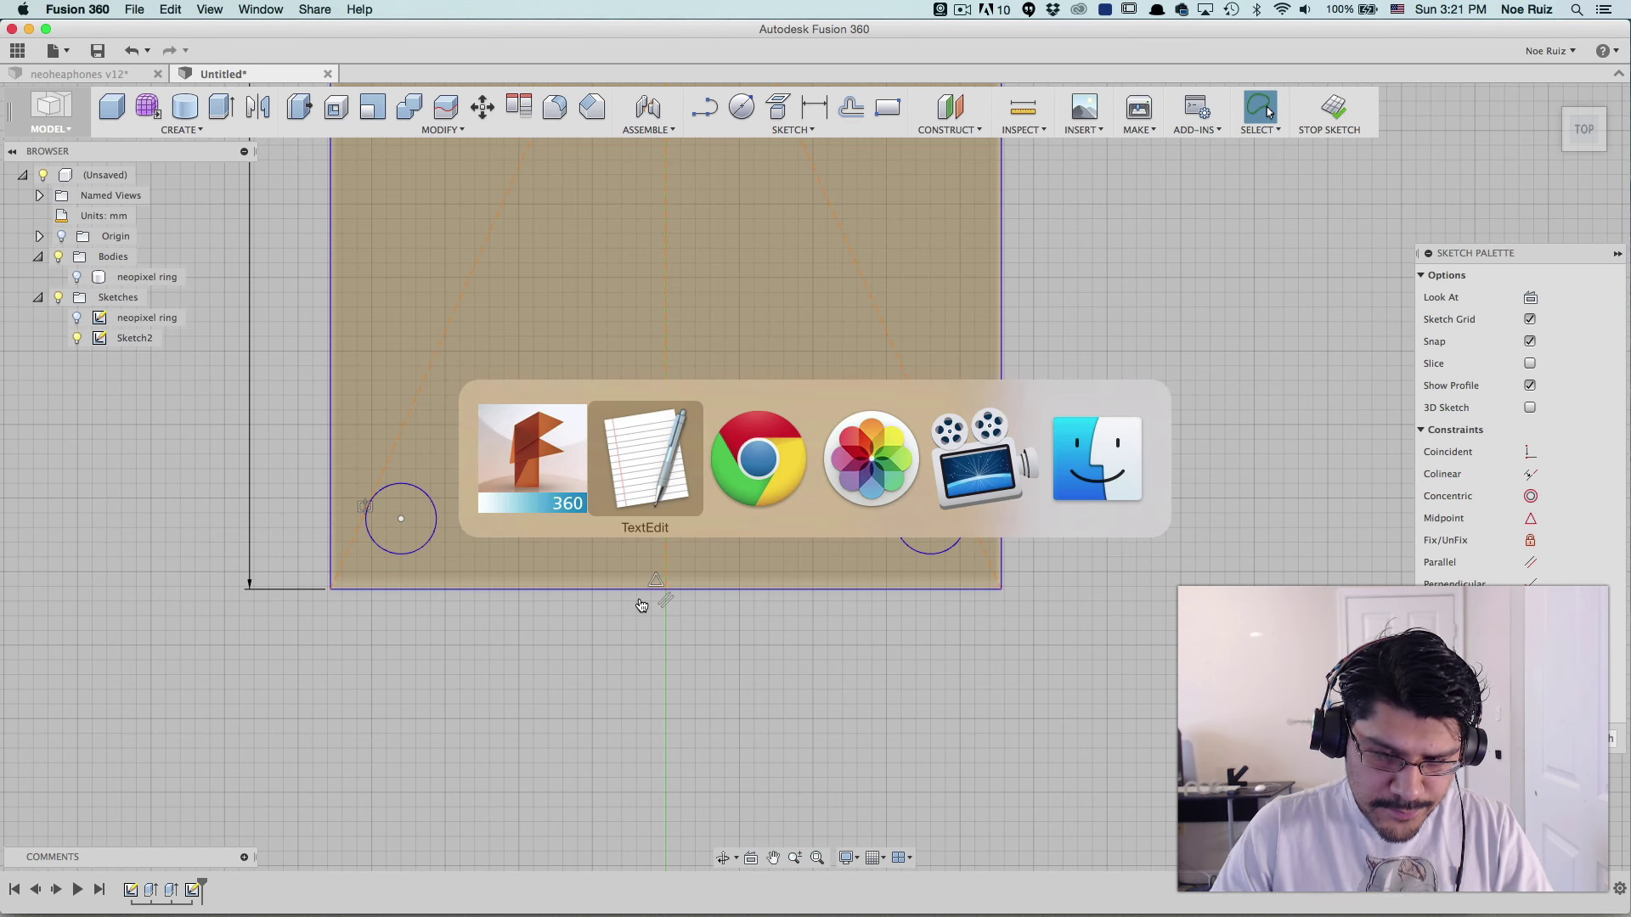
left_click(640, 512)
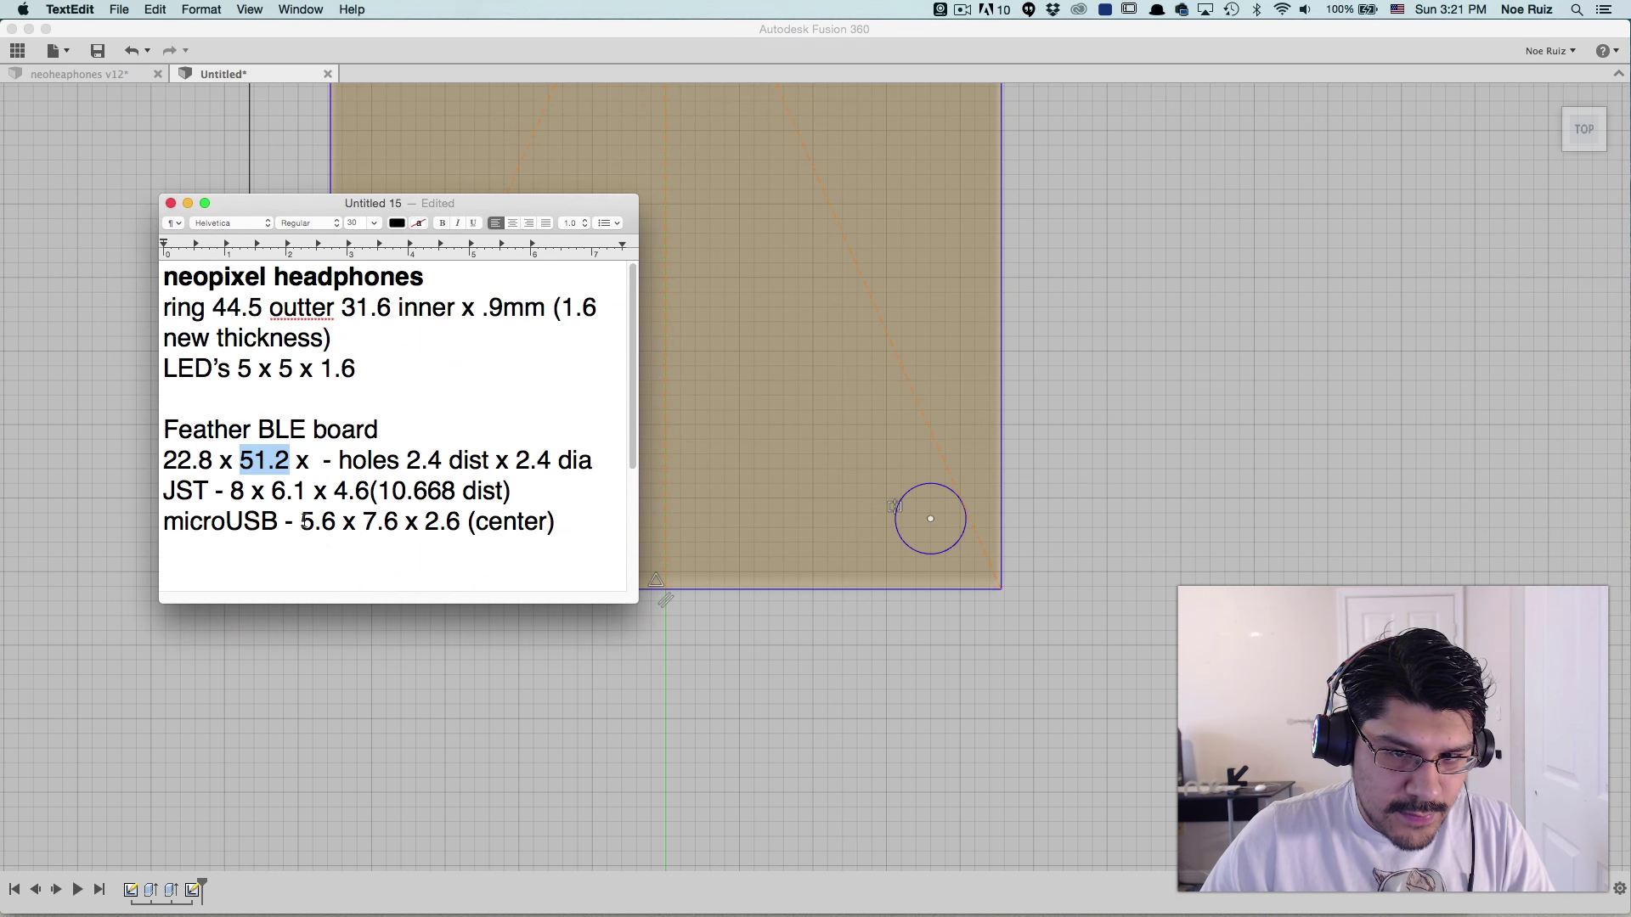
left_click_drag(303, 521, 348, 522)
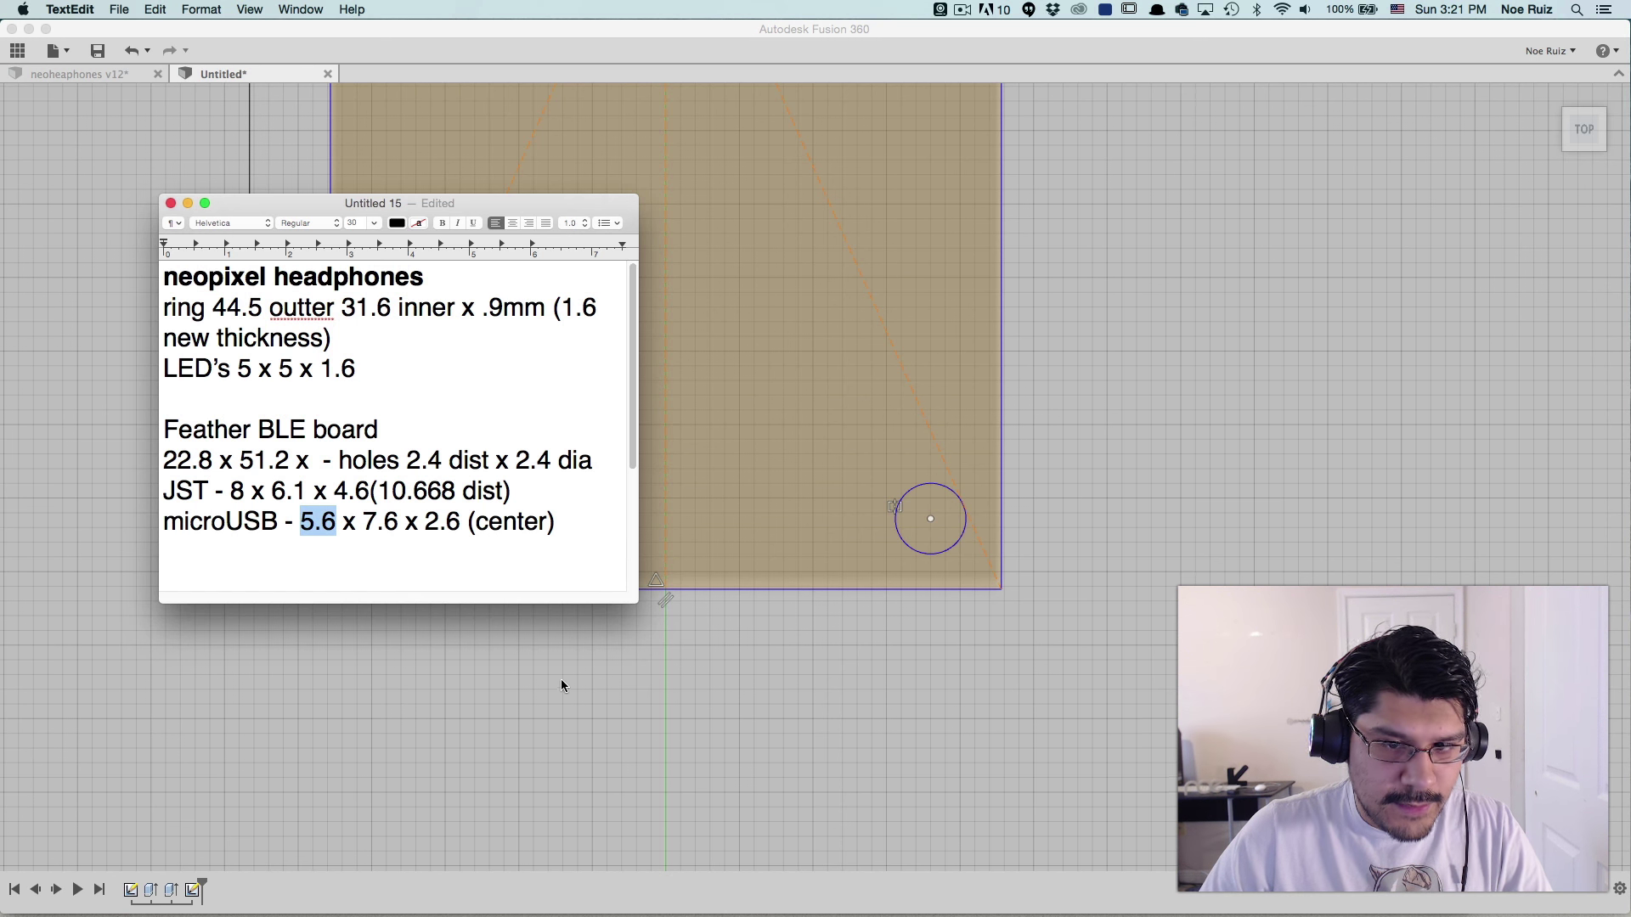
left_click(563, 681)
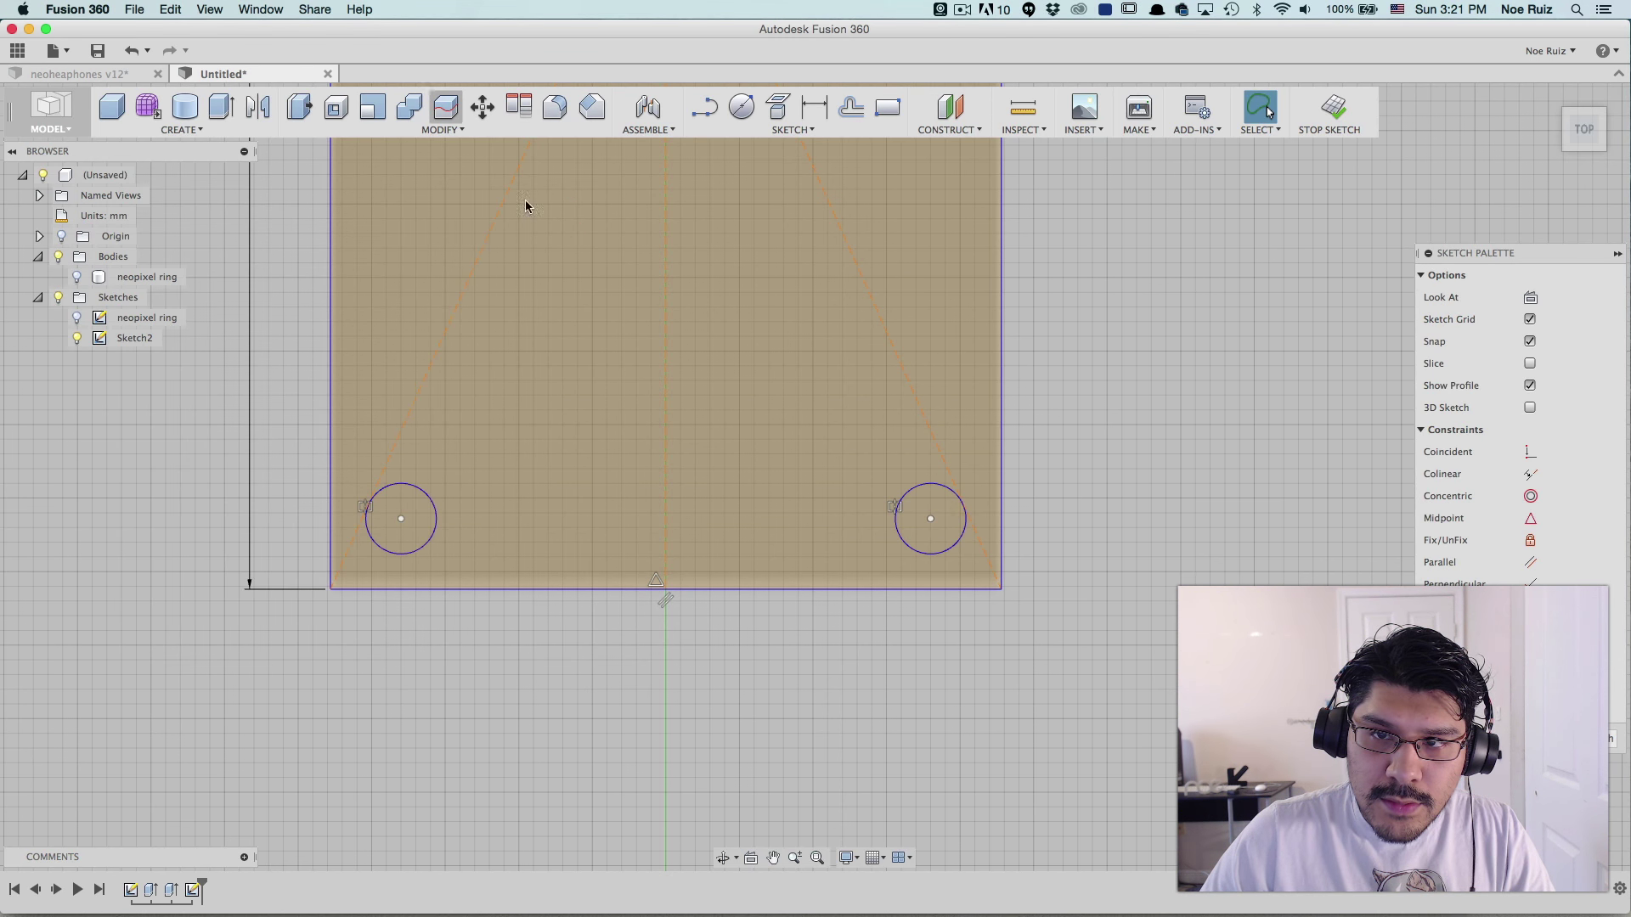
key("super+Tab")
left_click(644, 153)
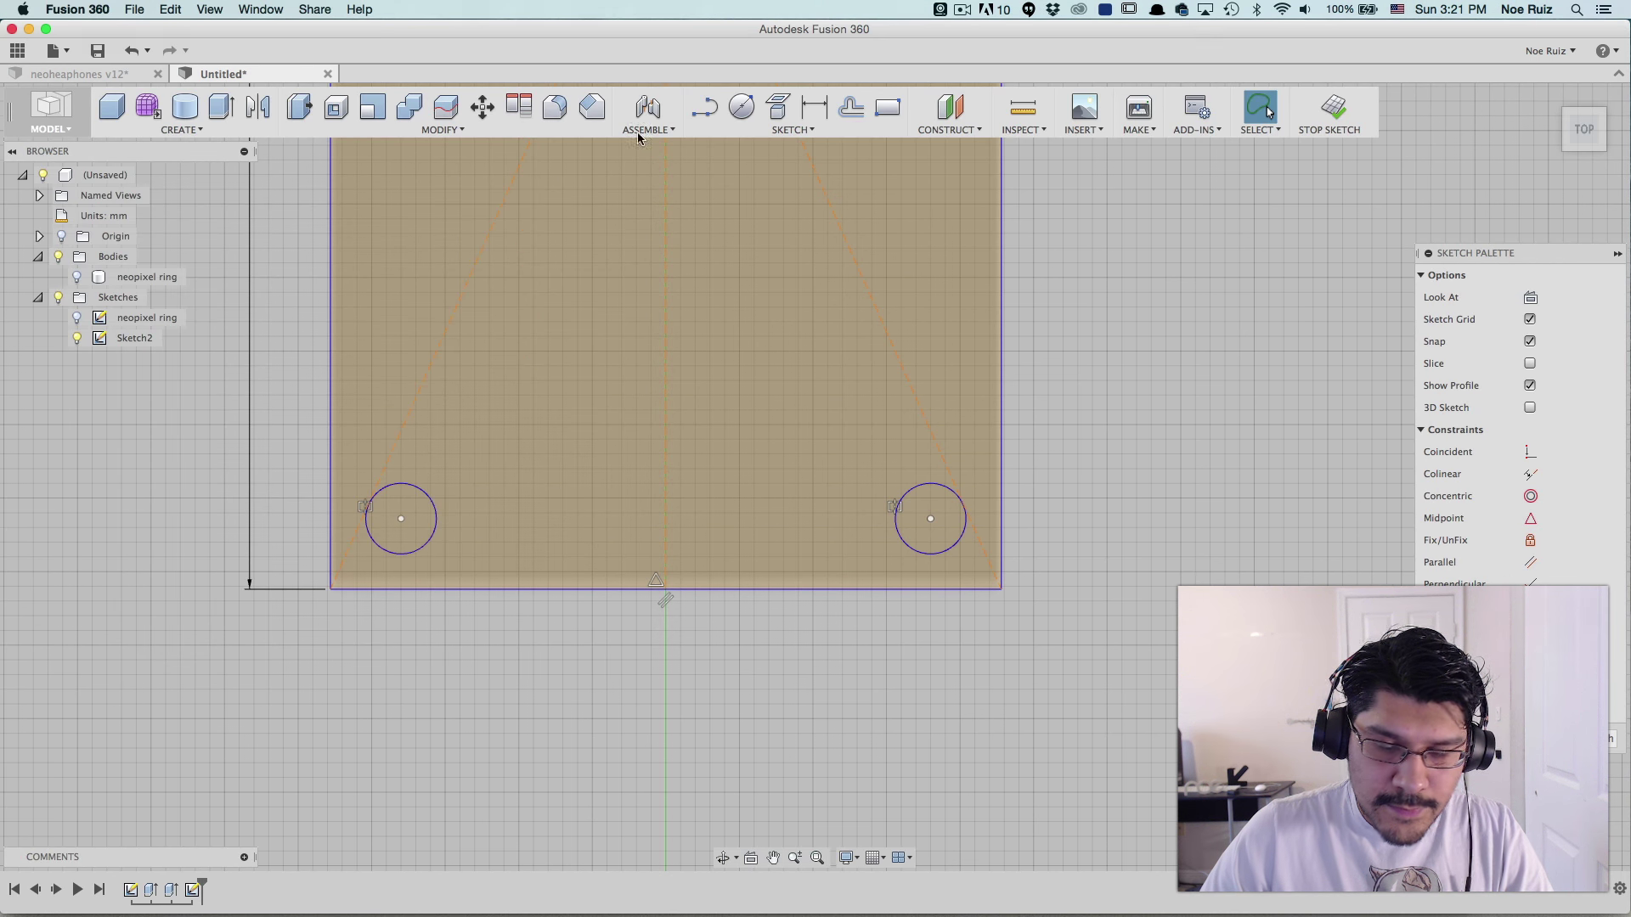
left_click(972, 10)
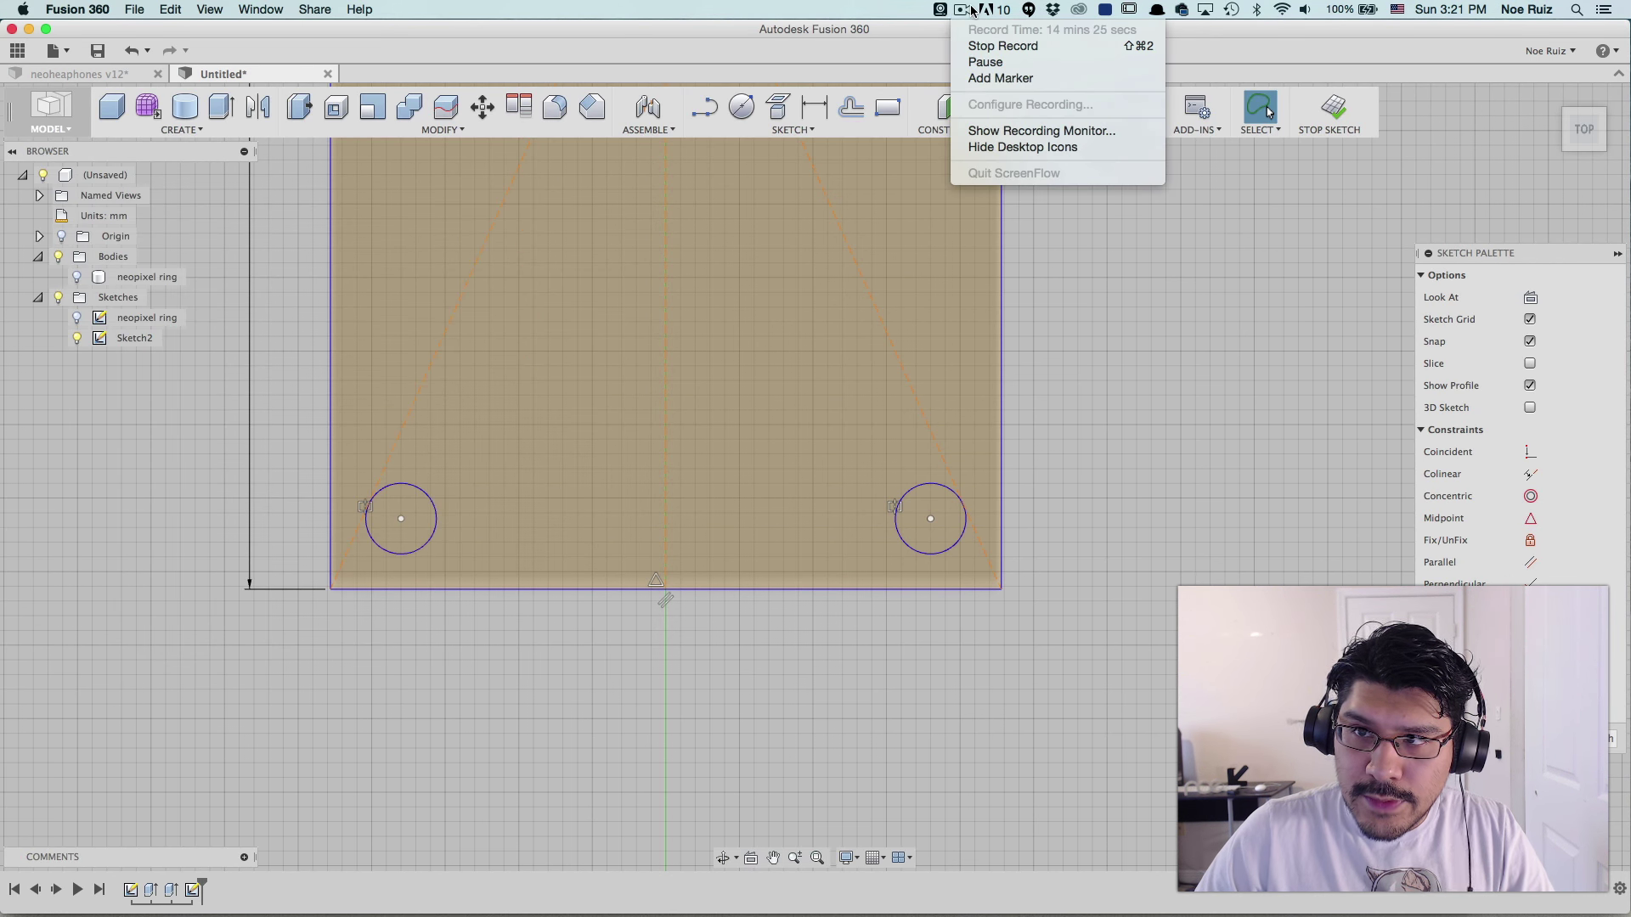
left_click(972, 9)
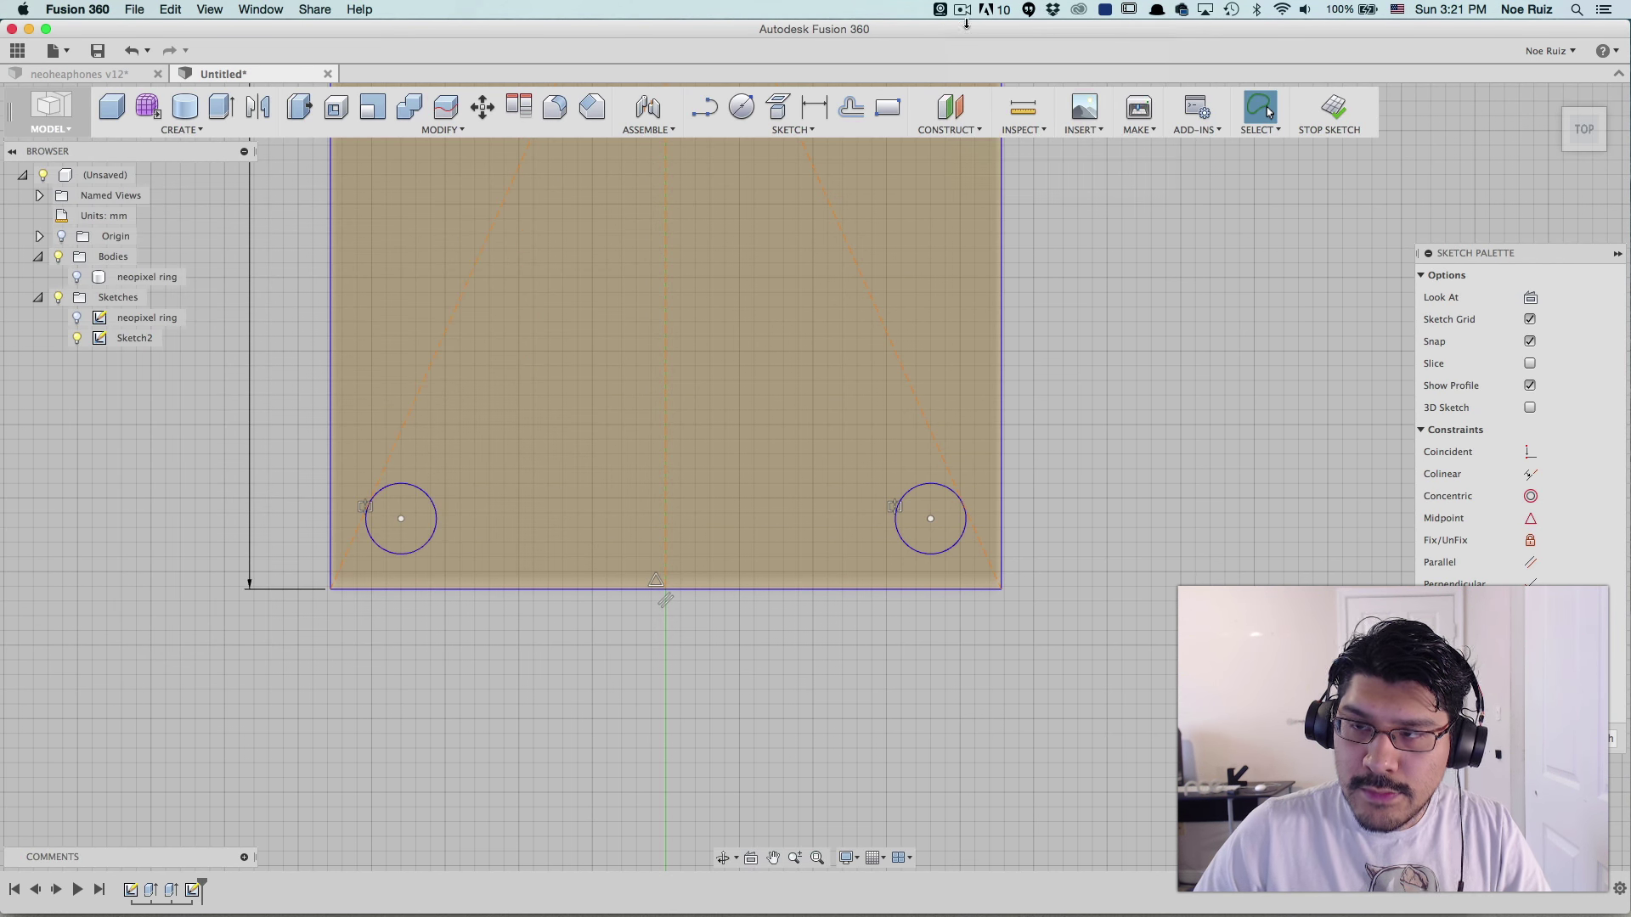
- Start a center rectangle centred on the vertical axis just below the board outline's lower edge, with height and width both 5.6 mm
scroll(679, 680, "down", 3)
scroll(685, 659, "up", 3)
middle_click_drag(684, 659, 736, 658)
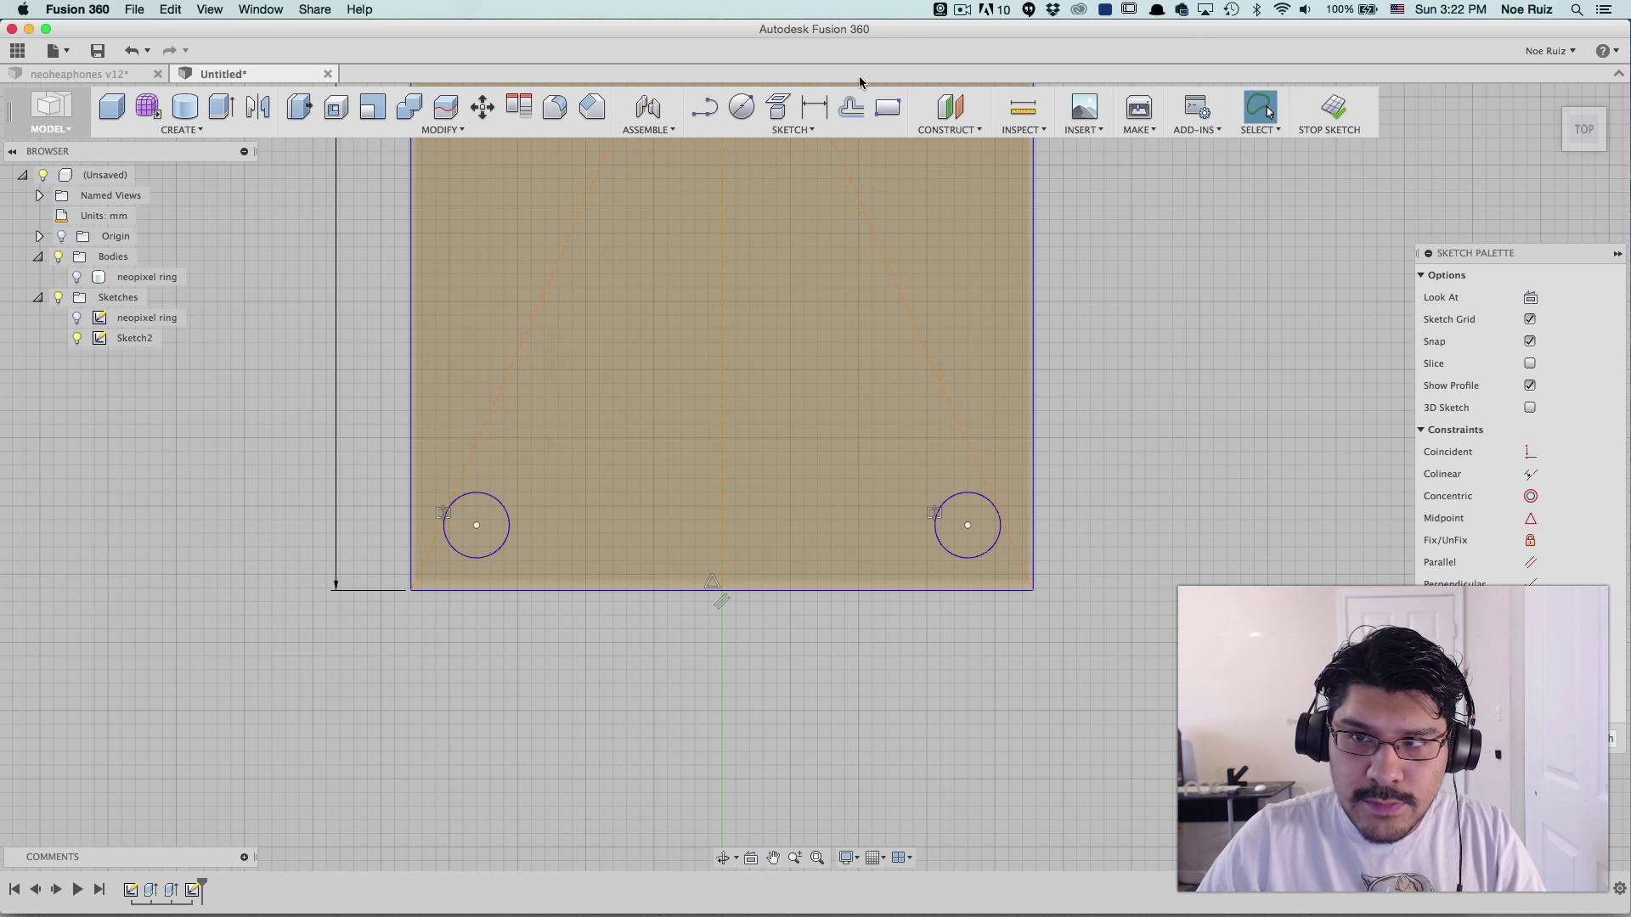
left_click(892, 113)
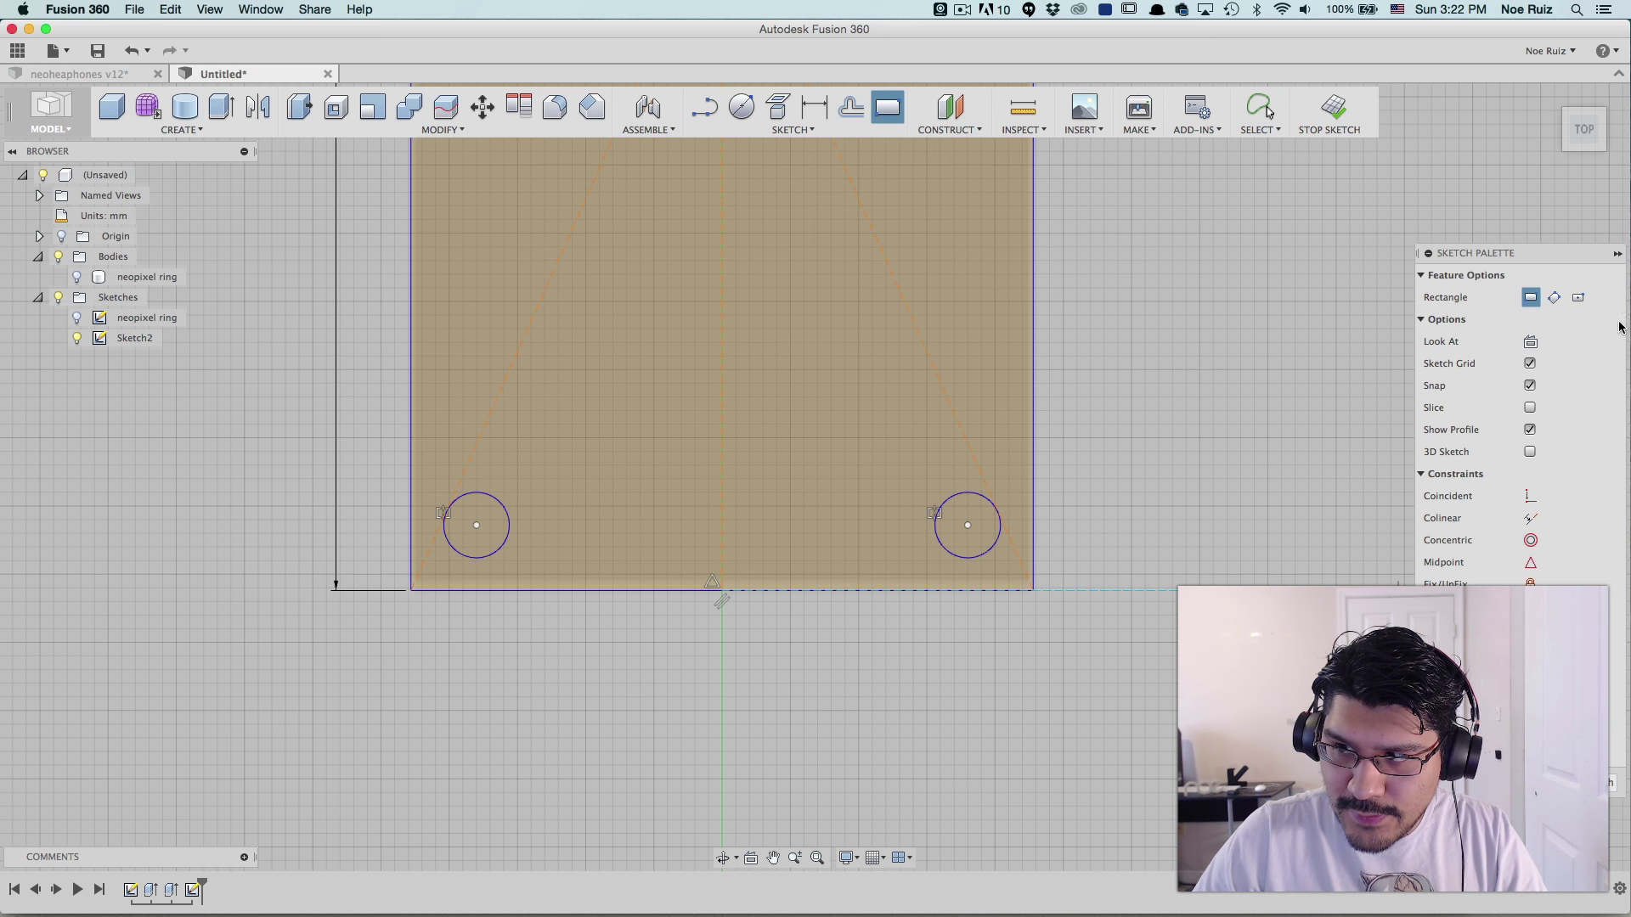
left_click(1578, 298)
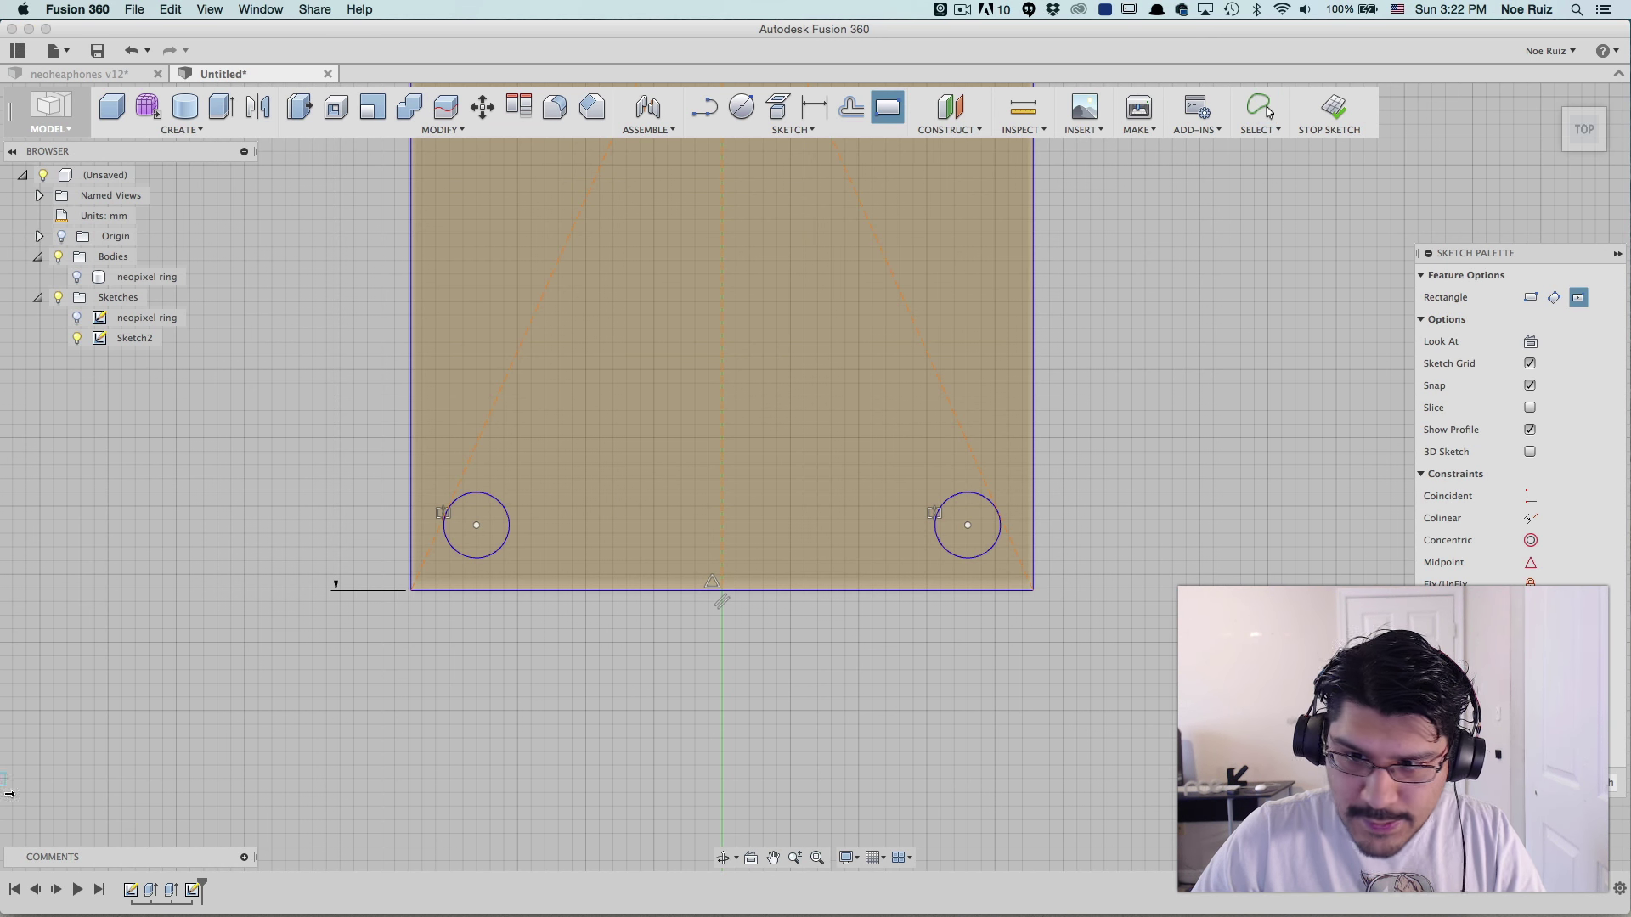
left_click(722, 643)
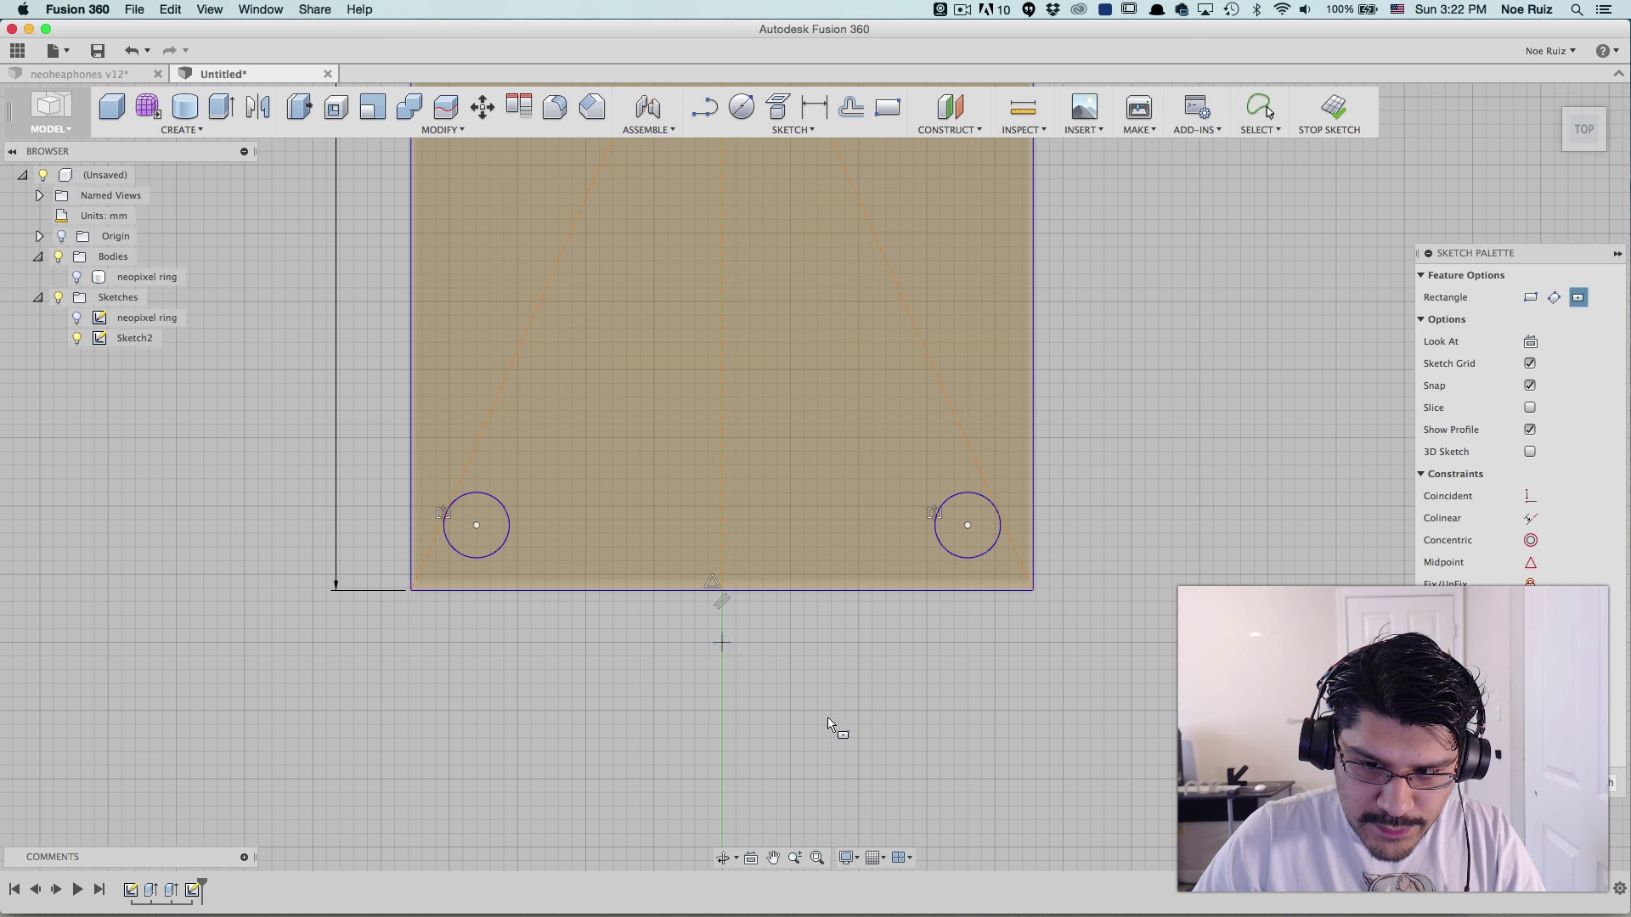
key("super+Tab")
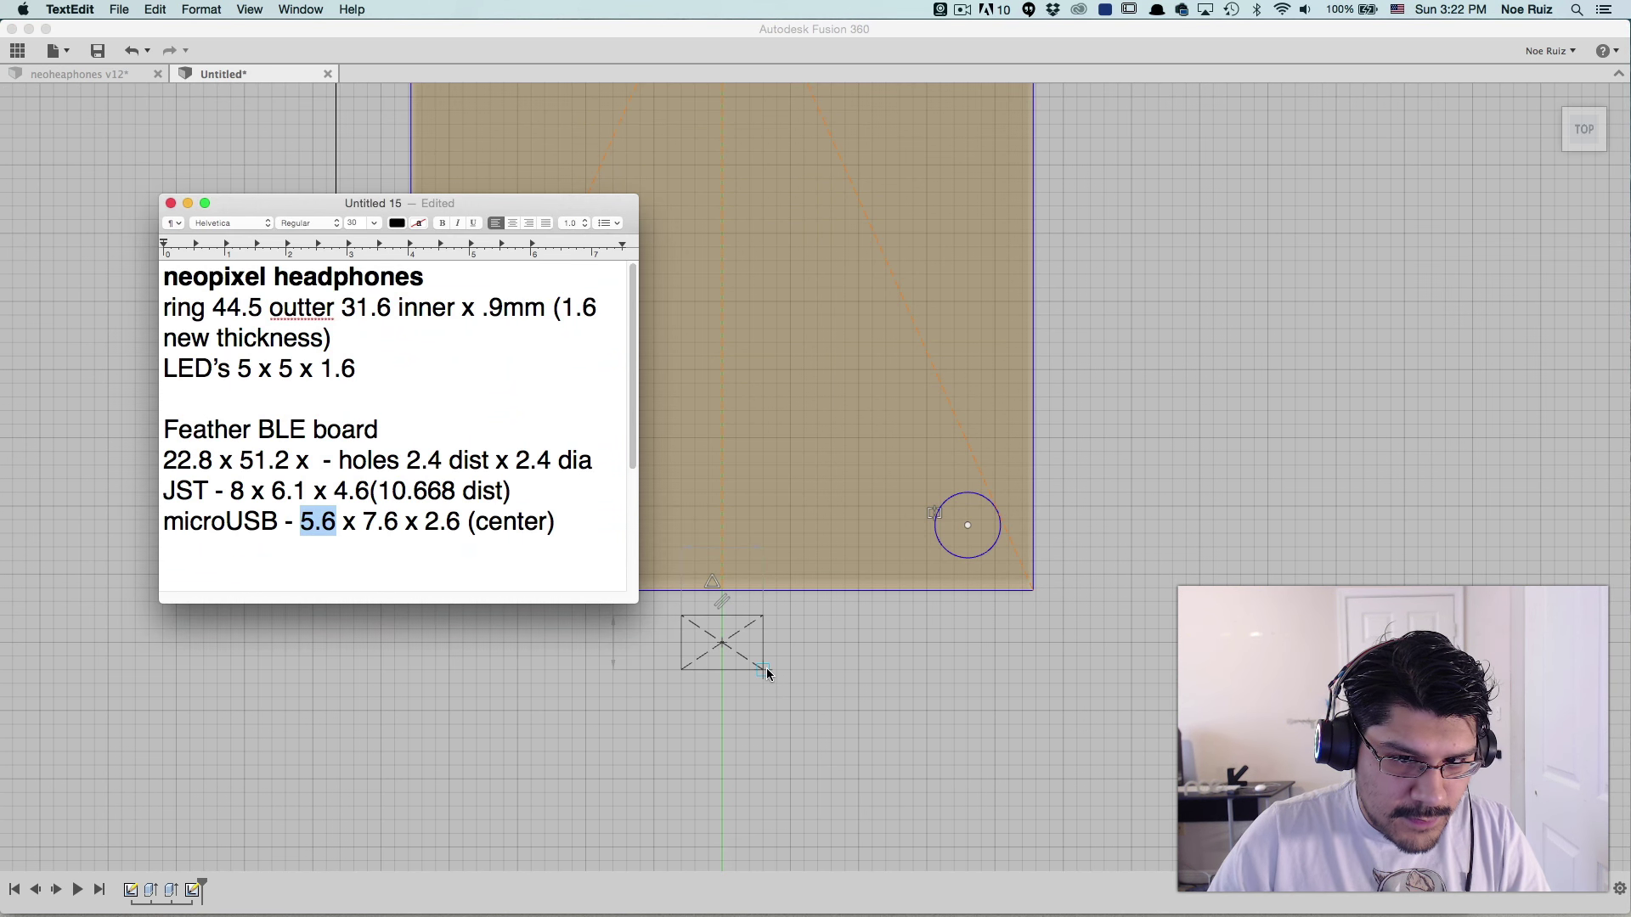
key("super+Tab")
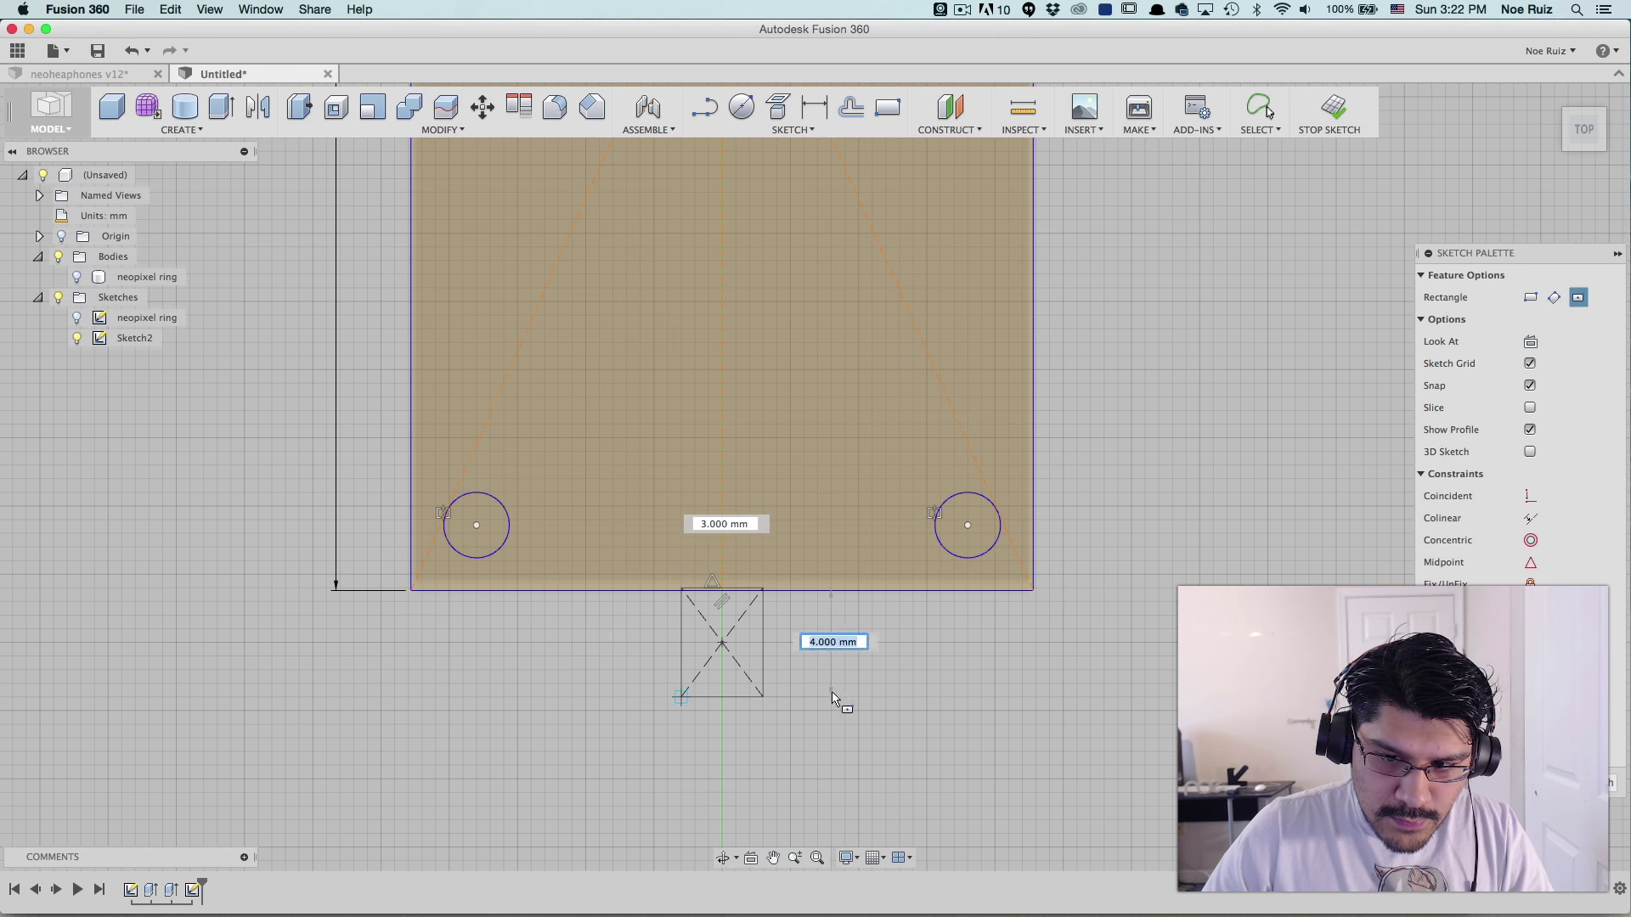
key("Tab")
type("5.6")
key("Tab")
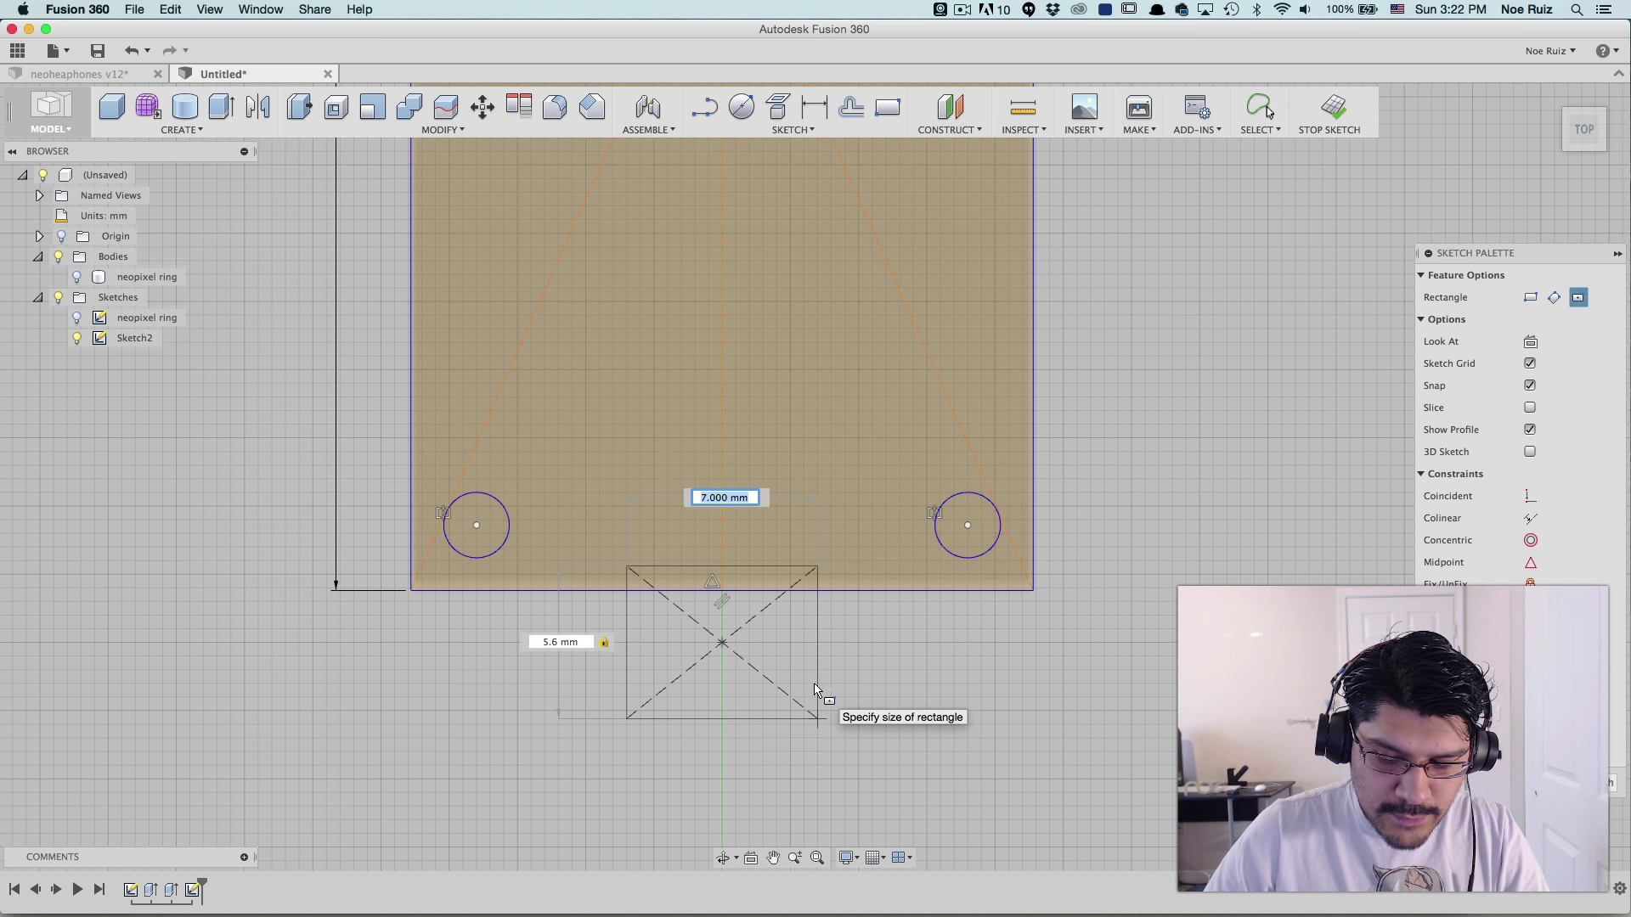
type("5.6")
key("Tab")
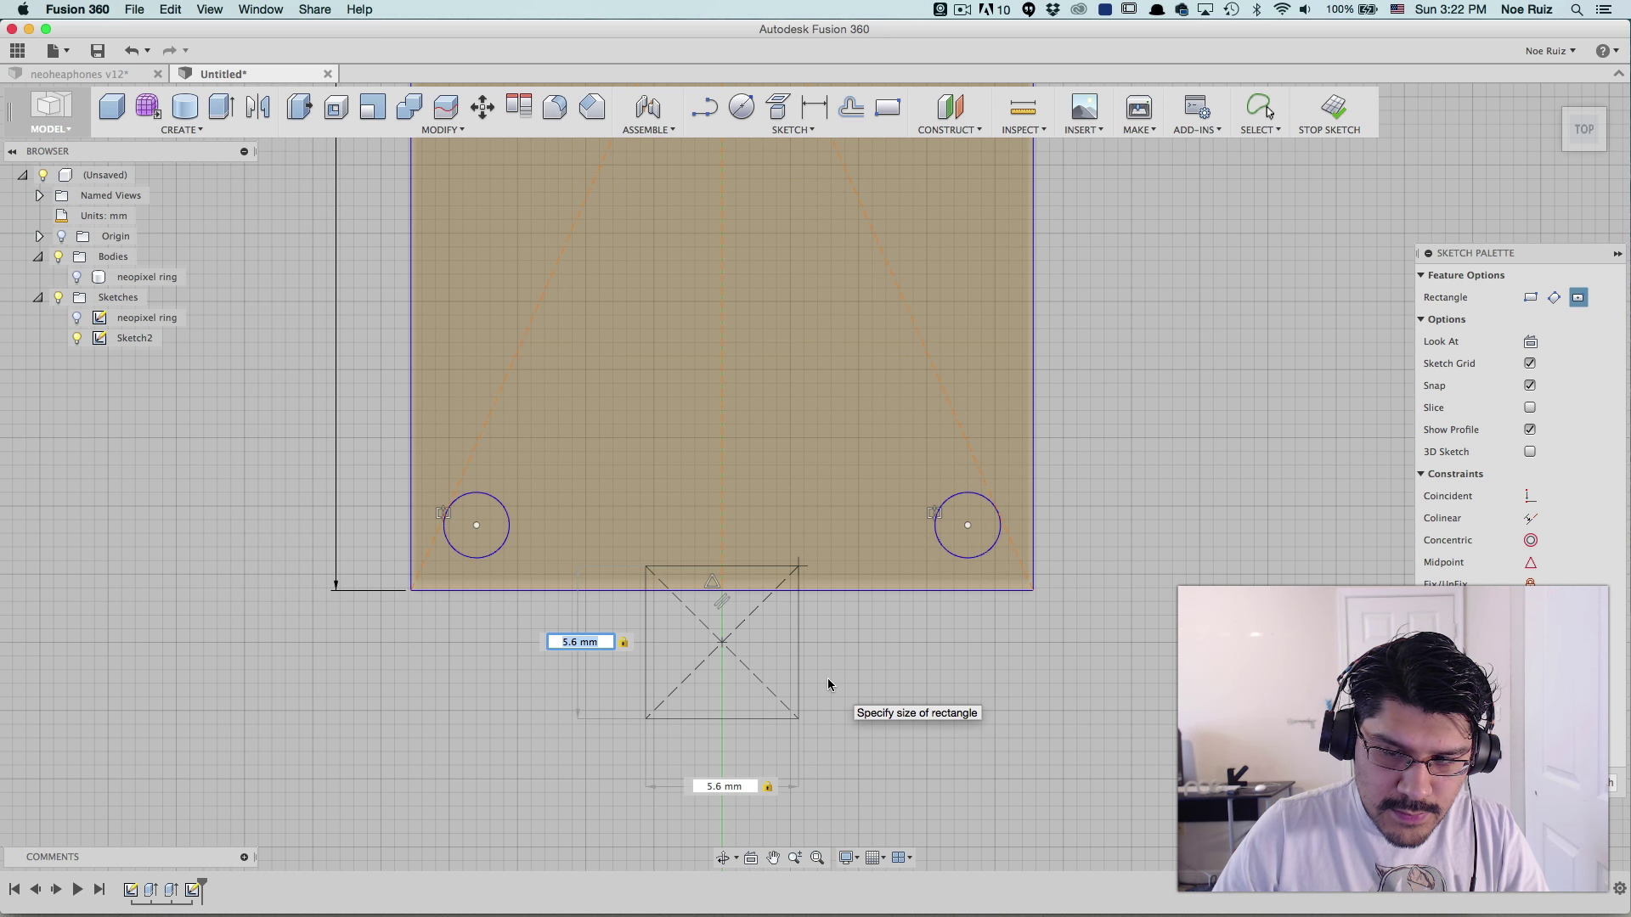
- Switch to the TextEdit notes, select the microUSB's 7.6 dimension for copying, and return to the Fusion 360 sketch
key("super+Tab")
key("Right")
key("Right")
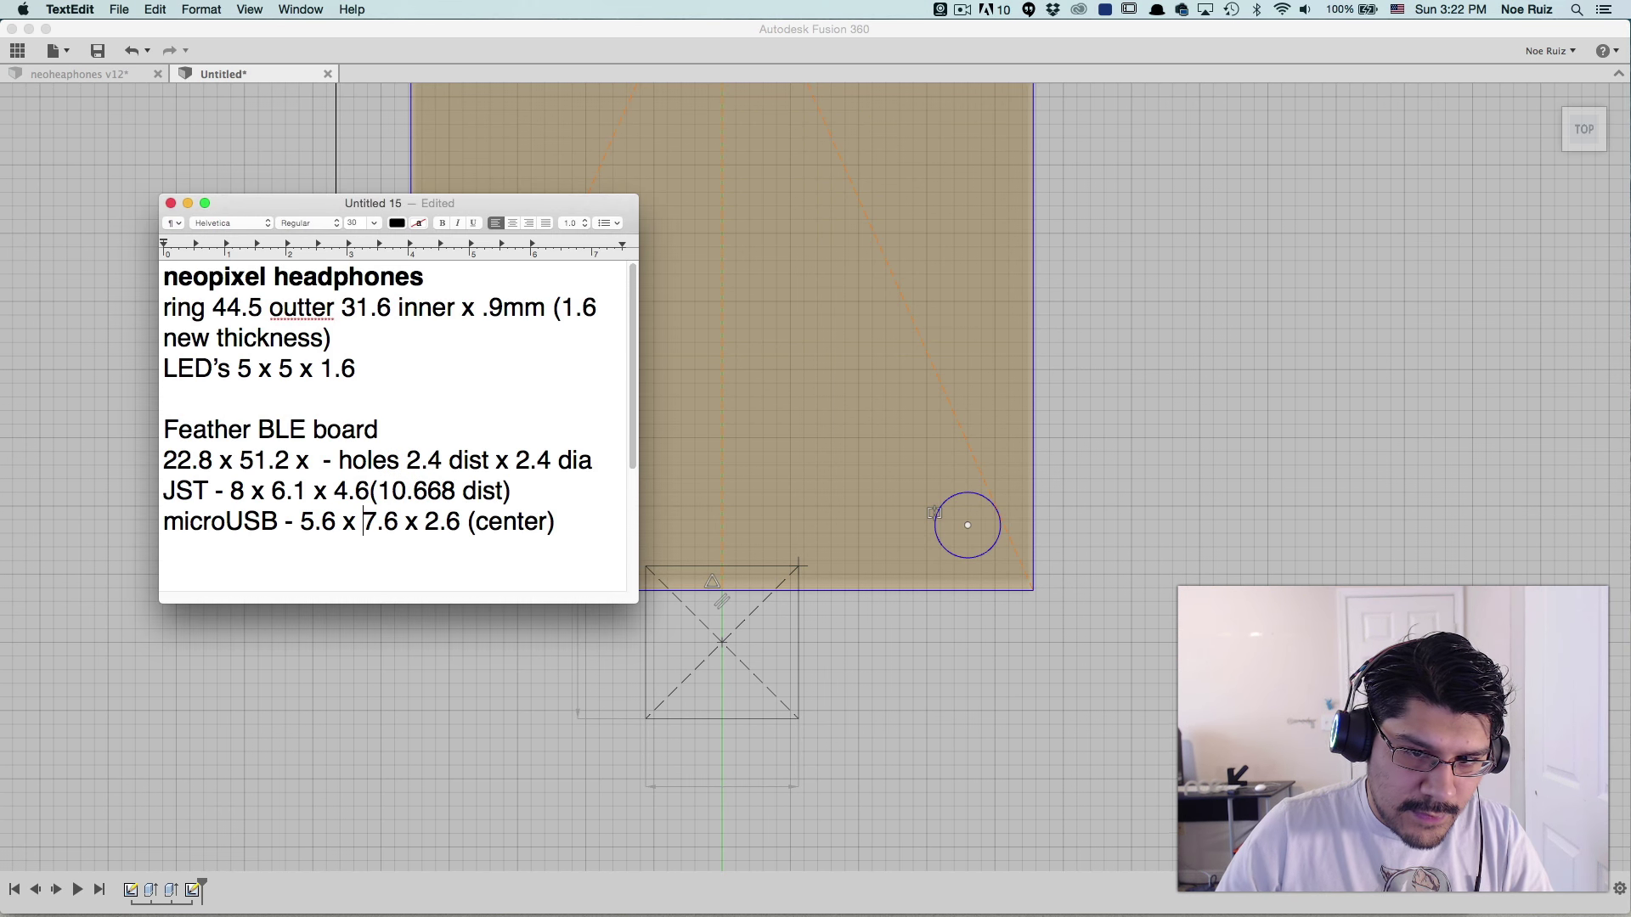
left_click_drag(364, 521, 400, 521)
key("super+c")
key("super+Tab")
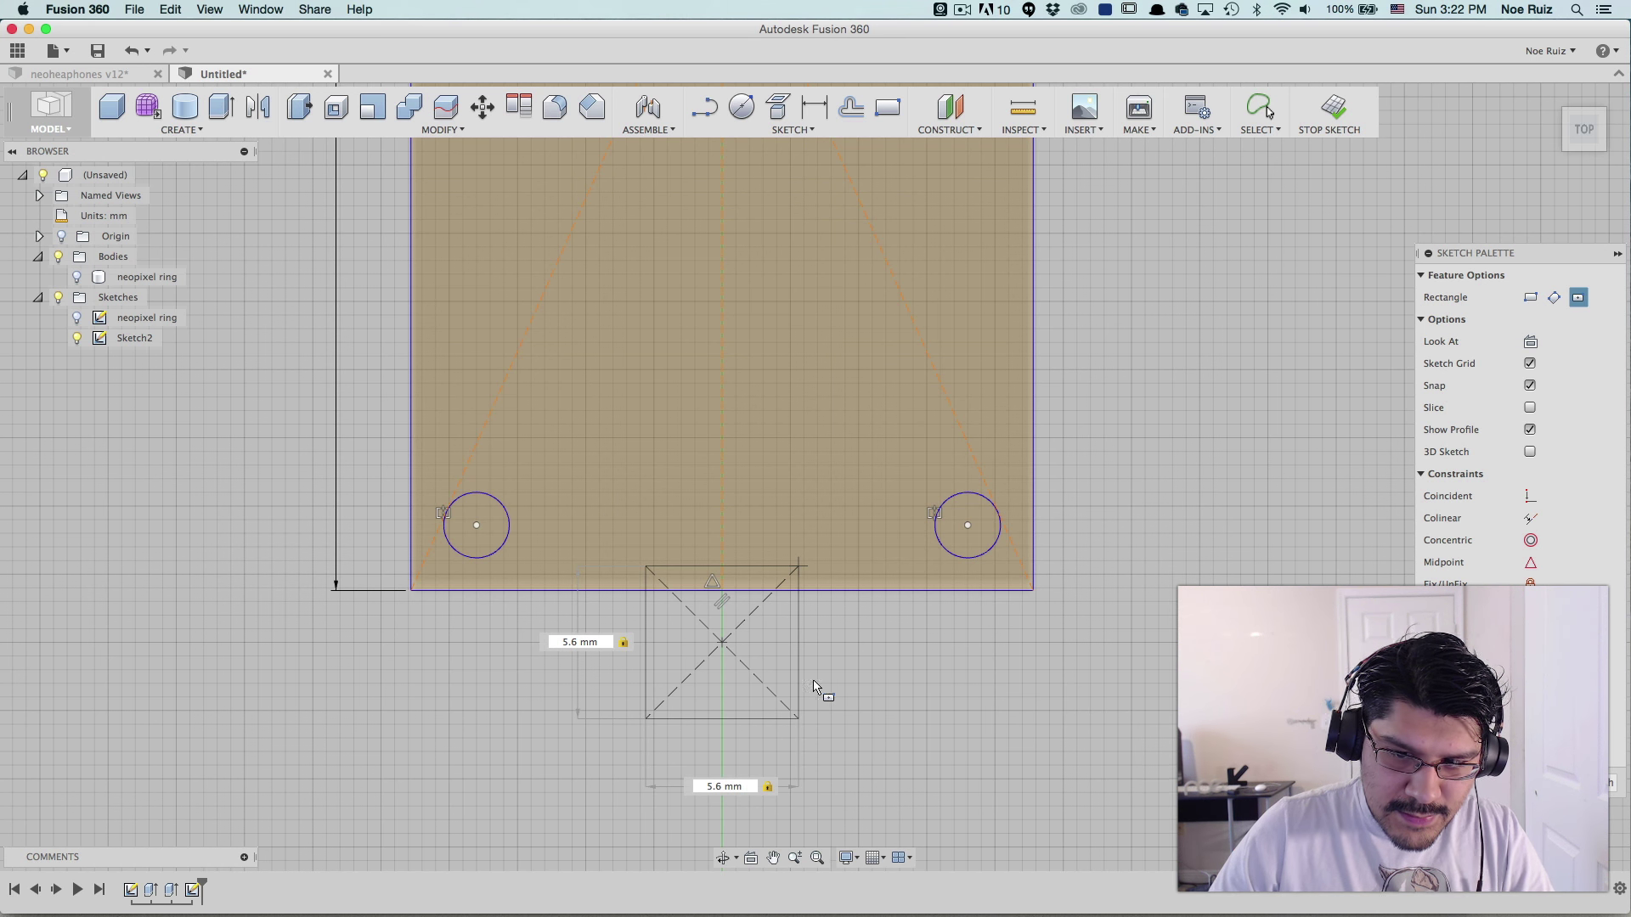
- Set the microUSB rectangle's height to 5.6 mm and width to 7.6 mm, create it and end the Rectangle command
left_click(578, 642)
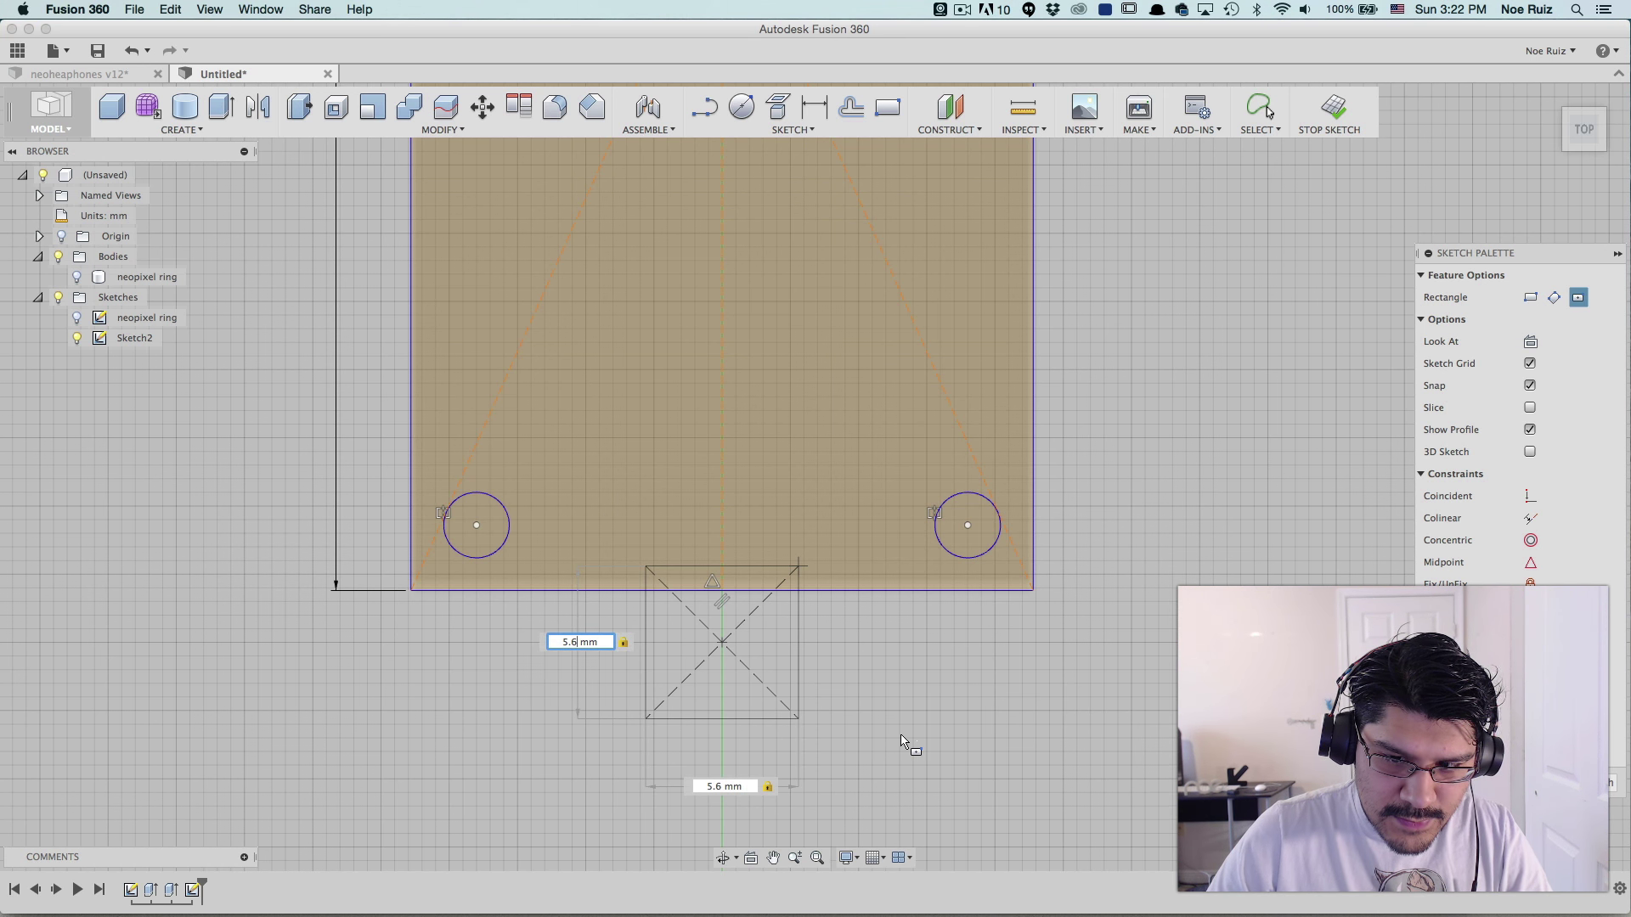
key("super+v")
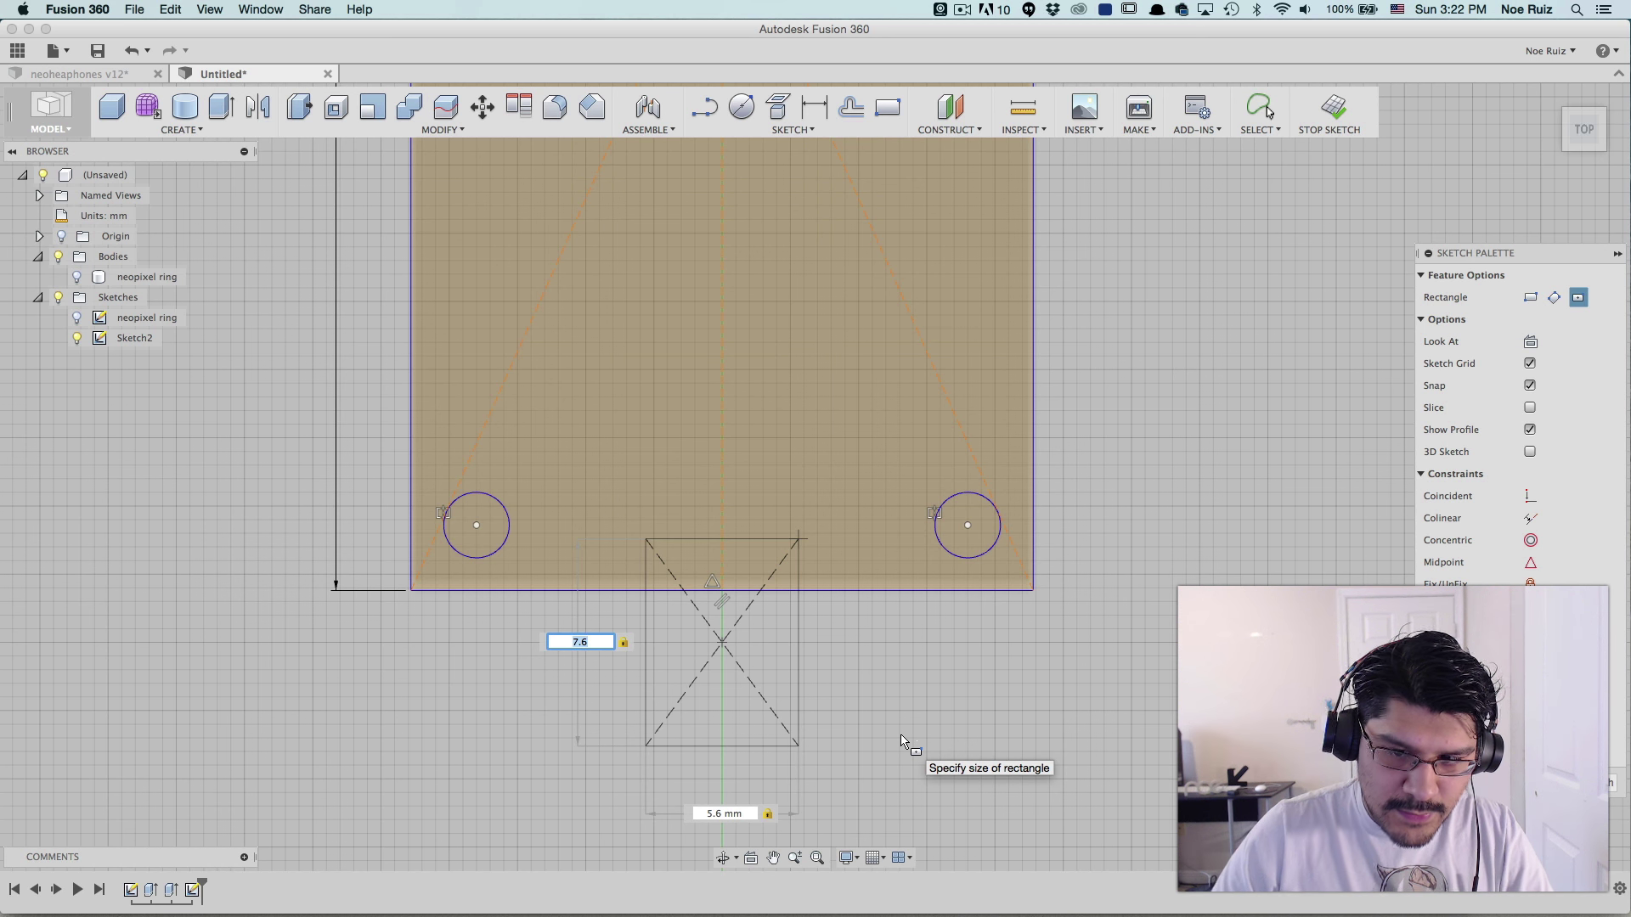
key("Tab")
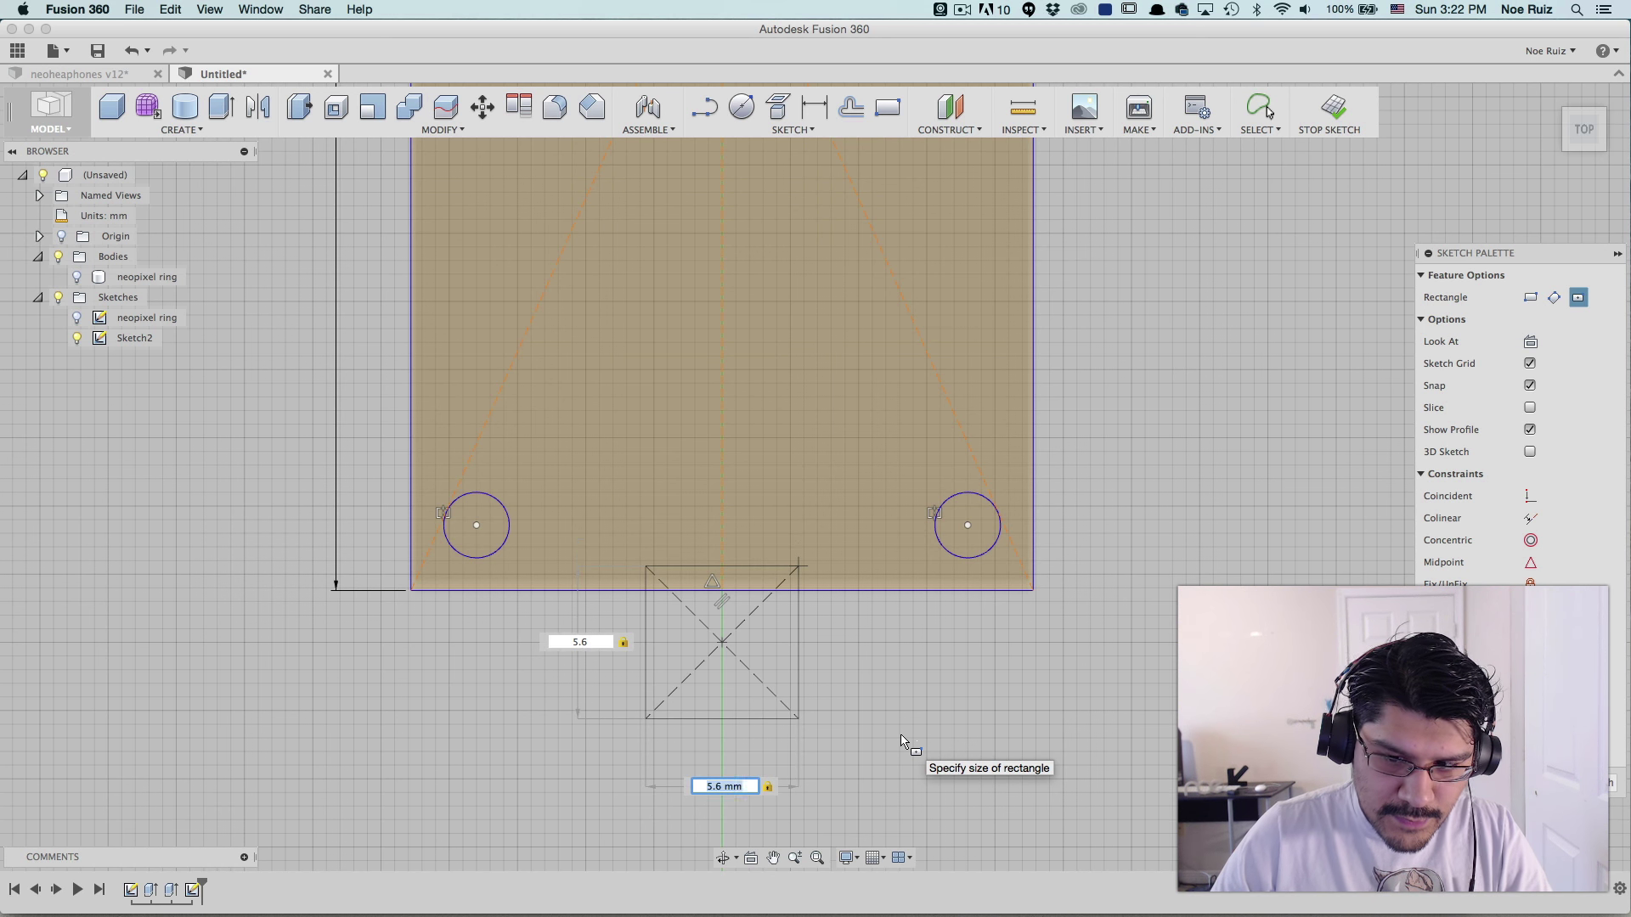
type("7.6")
key("Tab")
key("Tab")
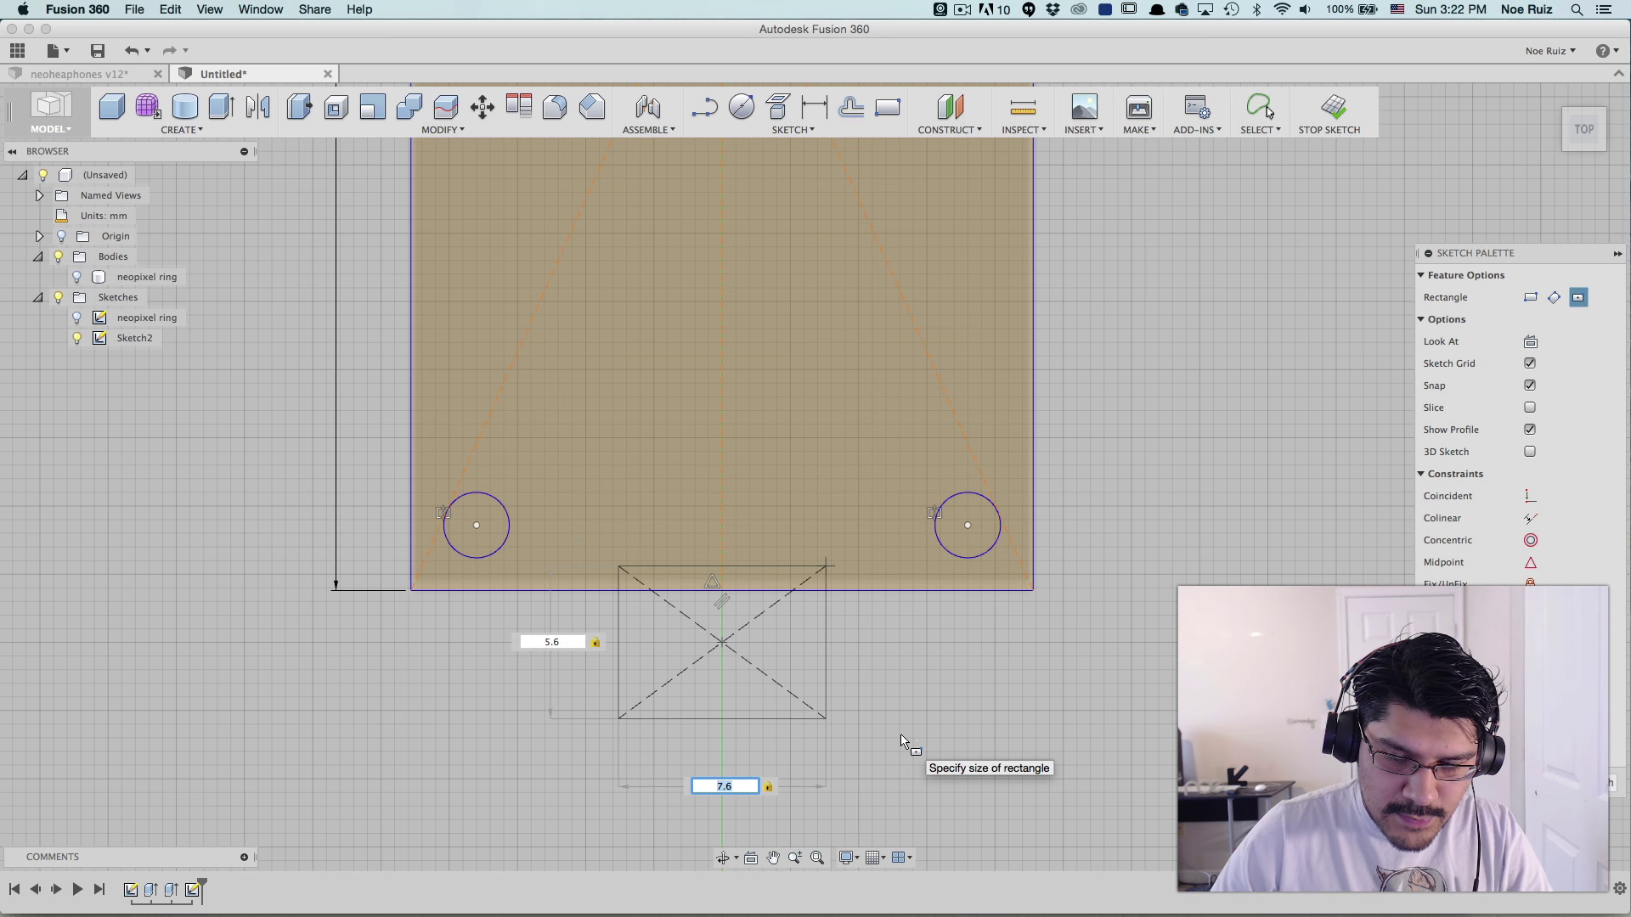
key("Return")
key("Escape")
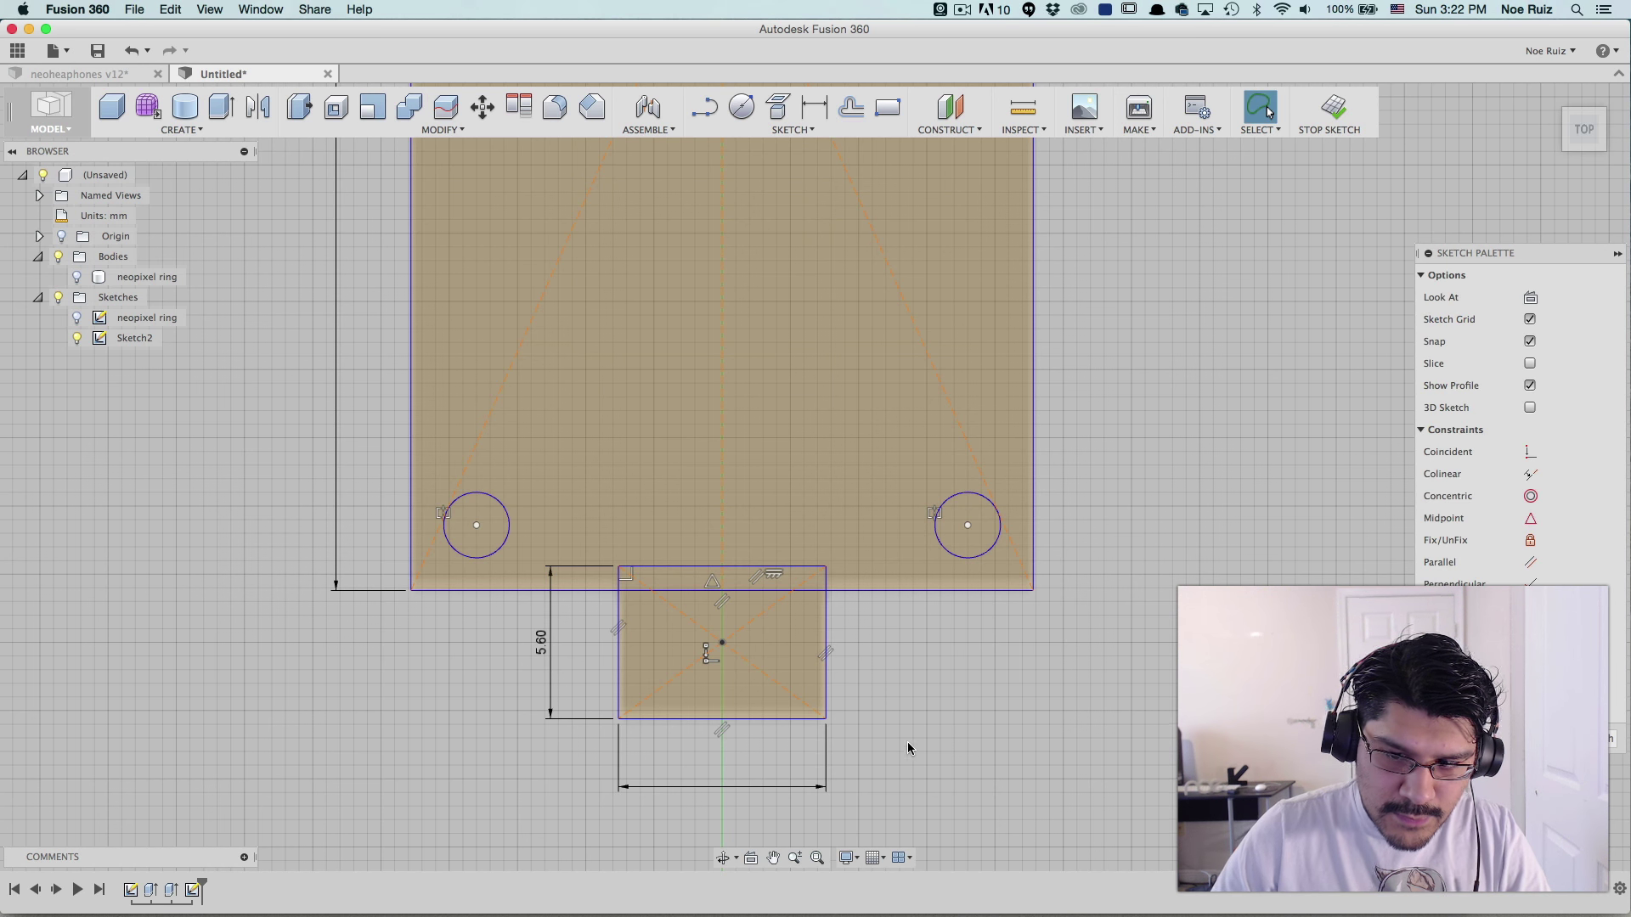
- Make the microUSB rectangle's lower edge colinear with the board outline's lower edge and end the Colinear constraint command
scroll(756, 676, "up", 2)
scroll(722, 697, "down", 1)
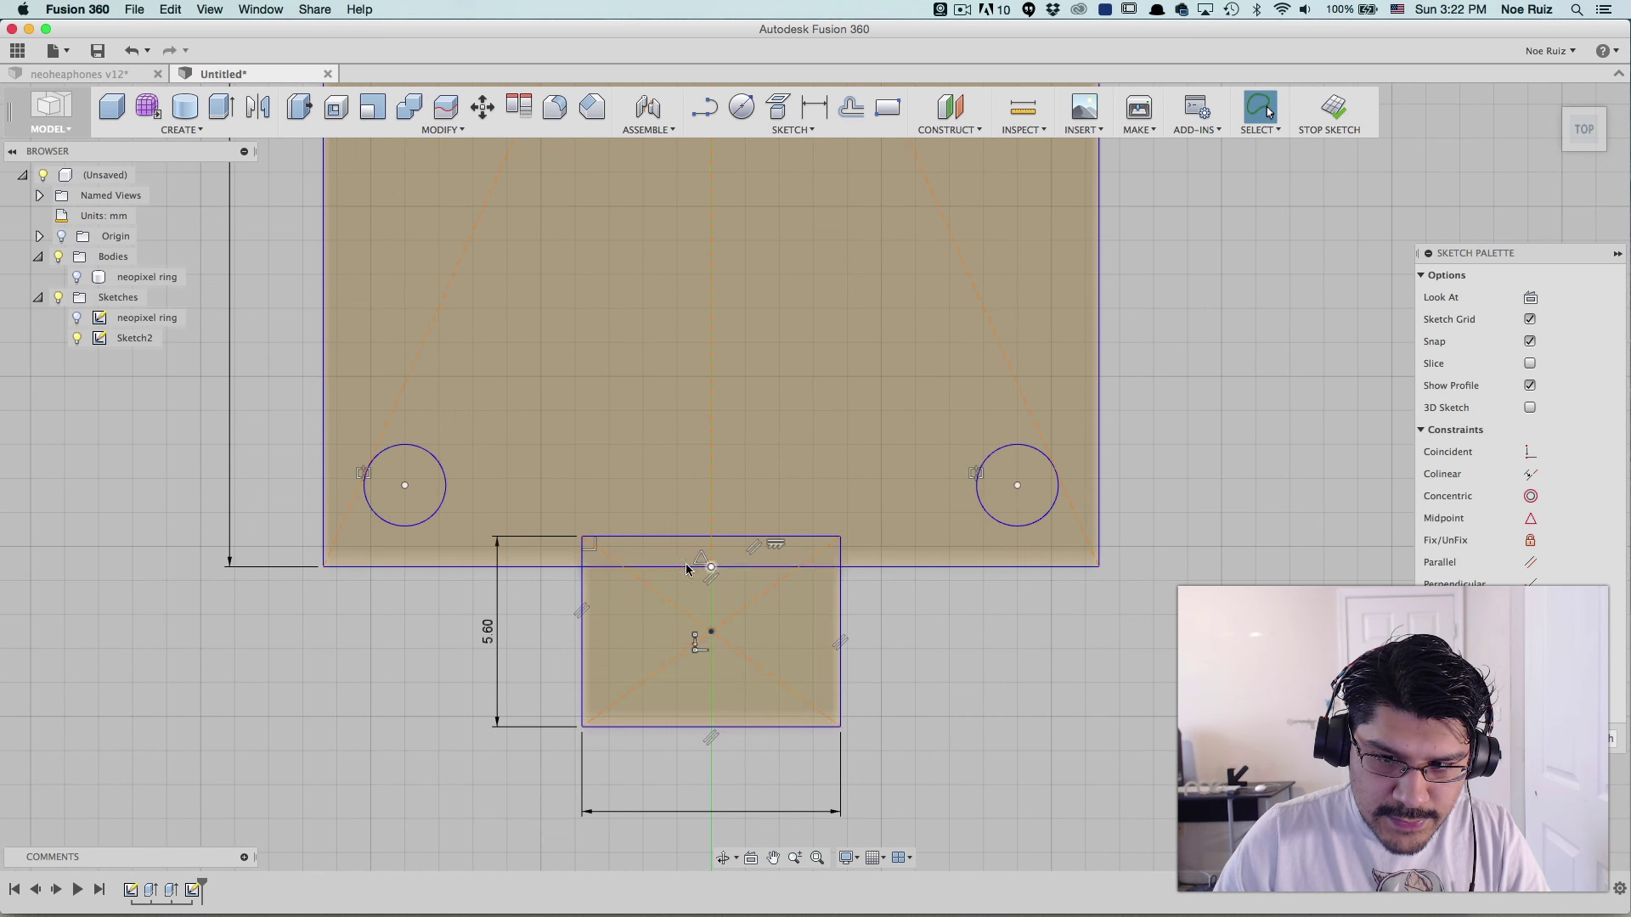
left_click(1530, 474)
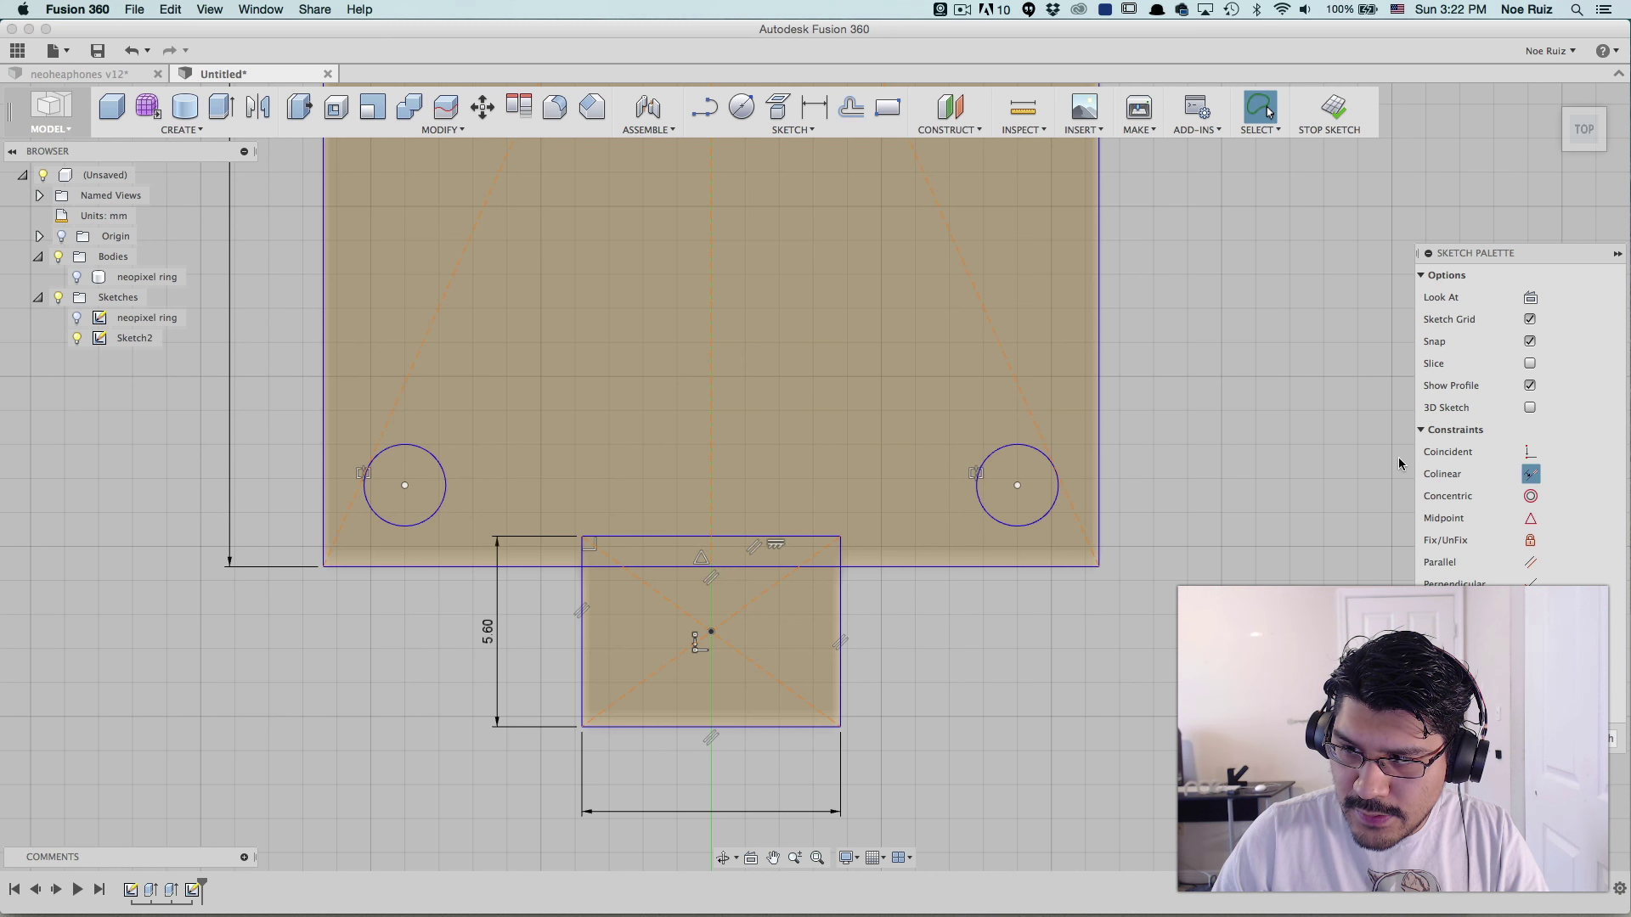
left_click(766, 729)
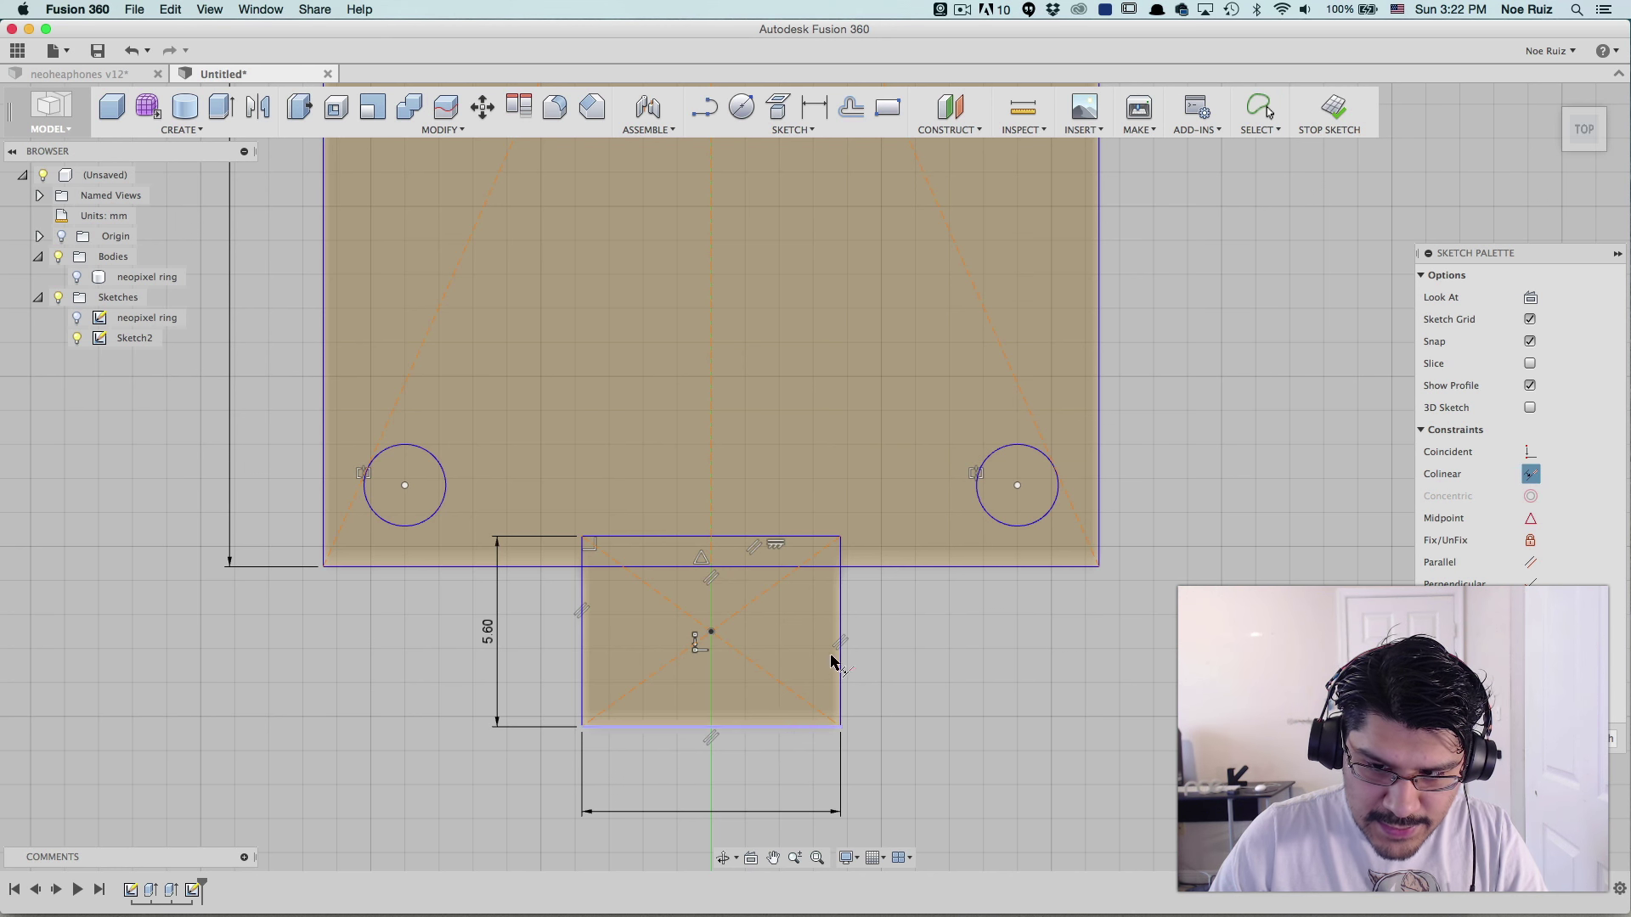
left_click(913, 568)
scroll(816, 659, "down", 5)
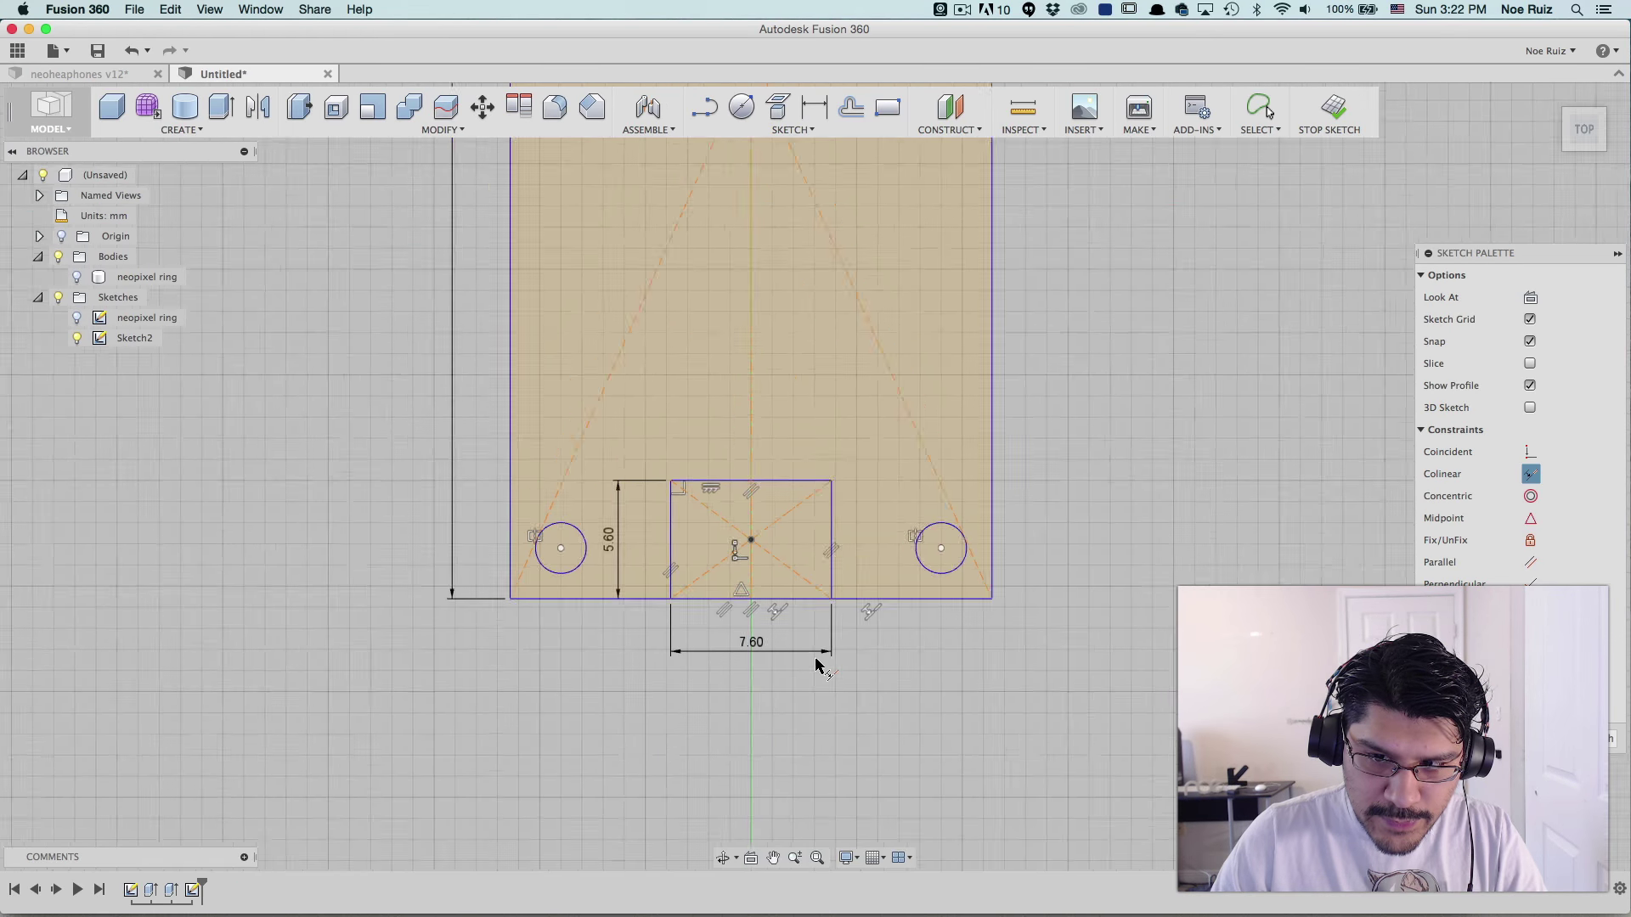
scroll(787, 432, "up", 5)
scroll(867, 626, "down", 3)
mouse_move(866, 626)
middle_mouse_down()
mouse_move(772, 513)
mouse_move(774, 533)
middle_mouse_up()
scroll(765, 543, "down", 2)
scroll(747, 583, "up", 3)
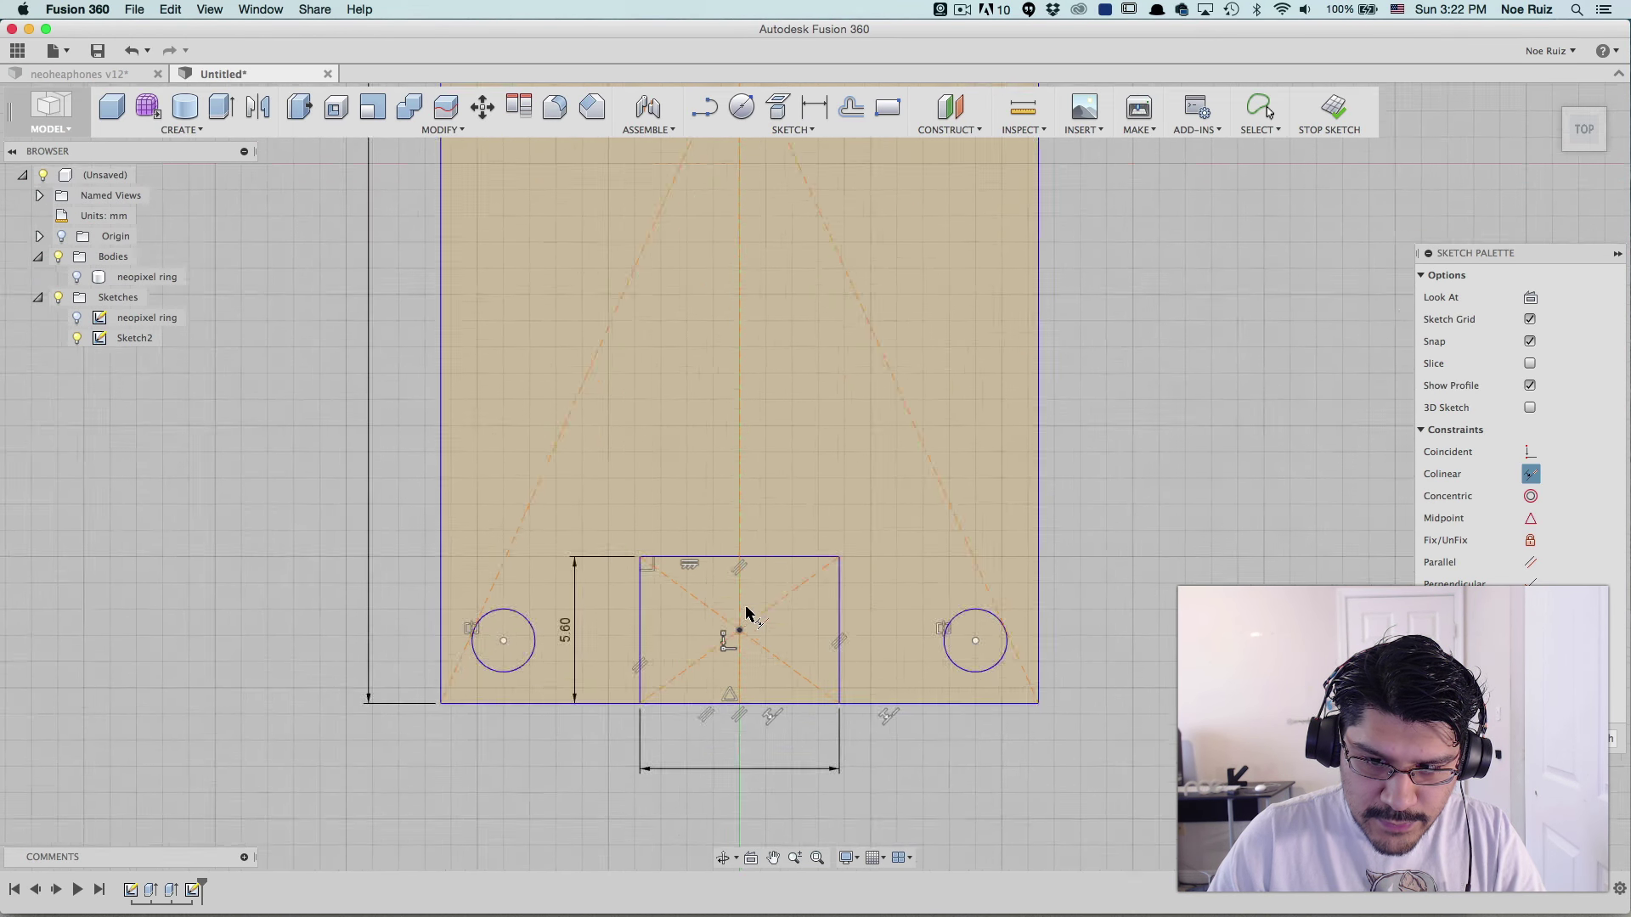
scroll(746, 620, "down", 3)
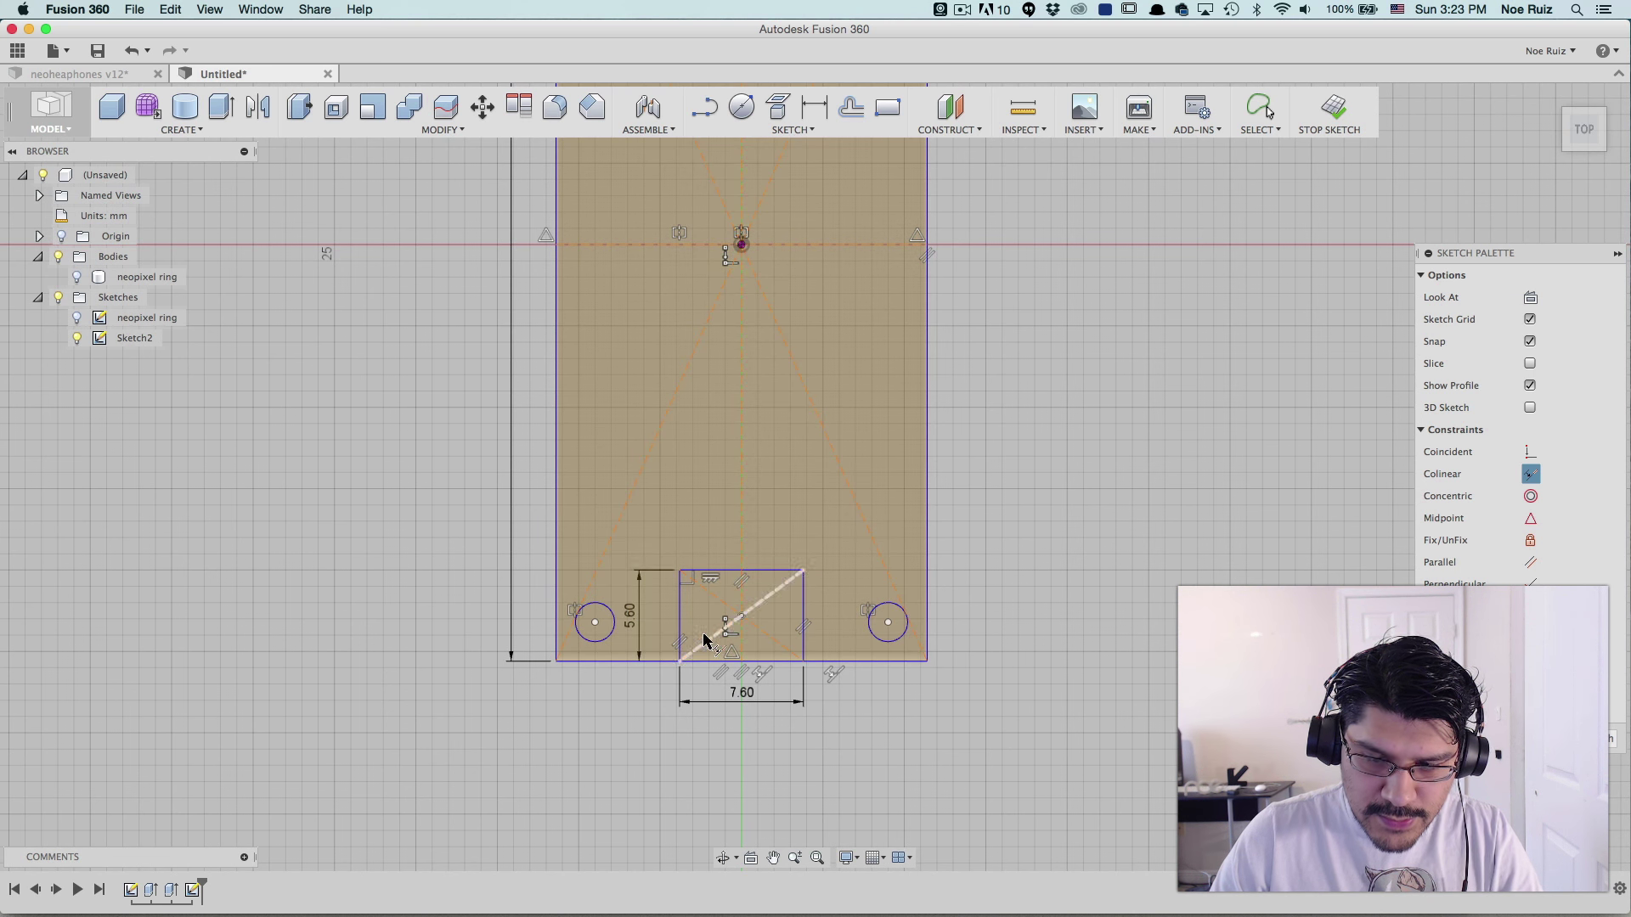
key("Escape")
- Review the microUSB thickness and the JST connector's size and distance in the TextEdit notes, and return to Fusion 360
scroll(670, 589, "up", 4)
scroll(697, 587, "down", 2)
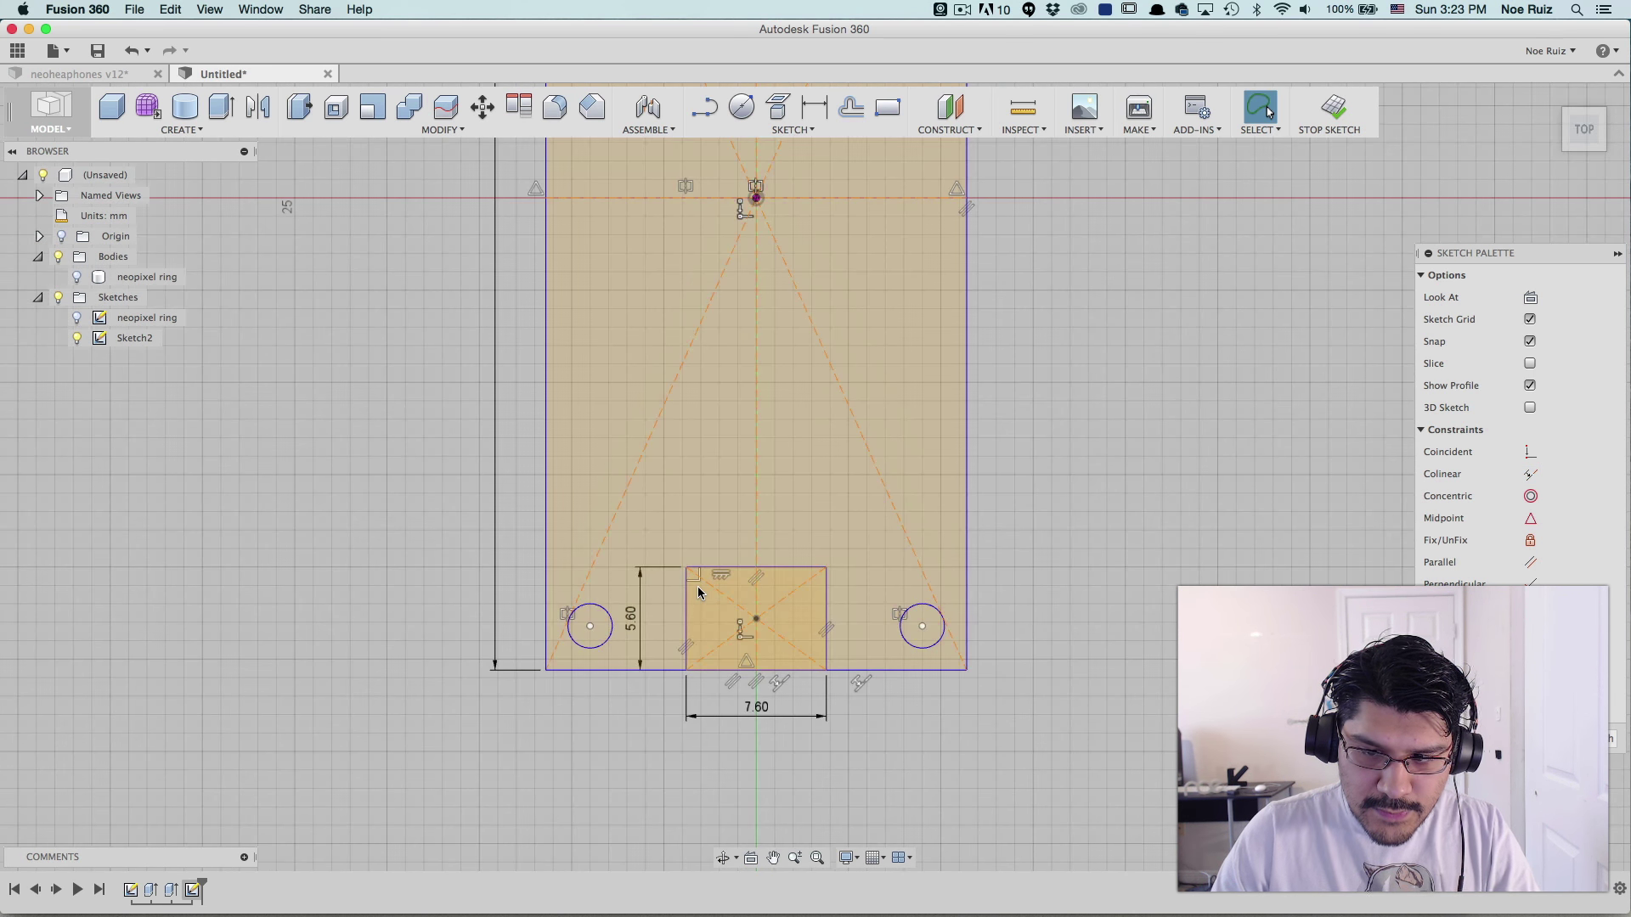
key("super+Tab")
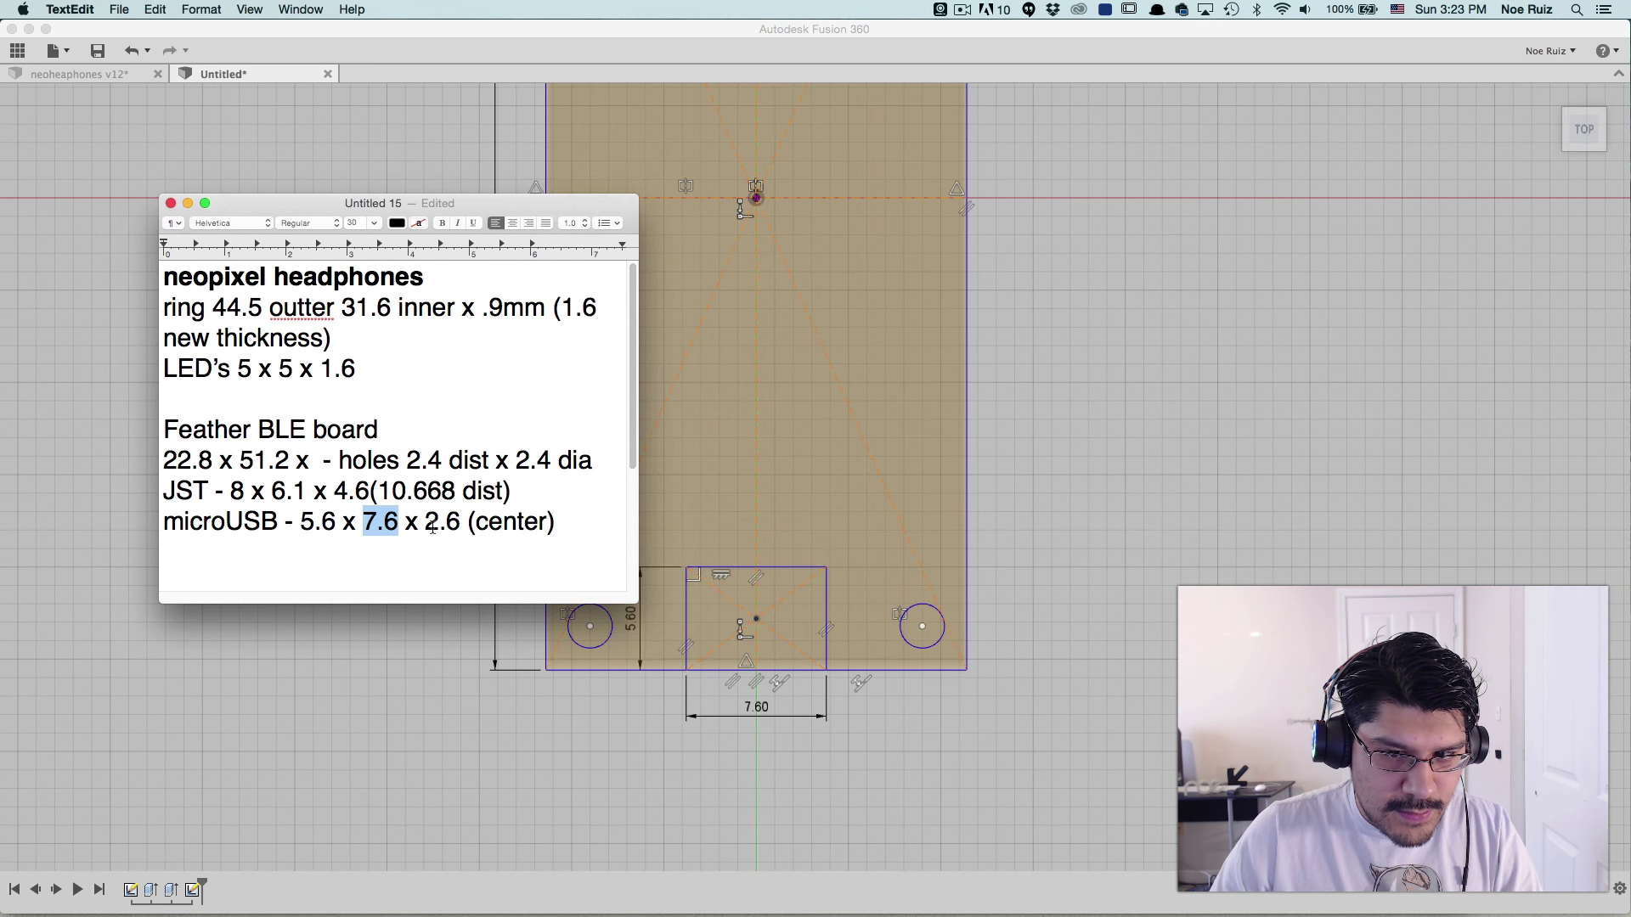
double_click(432, 526)
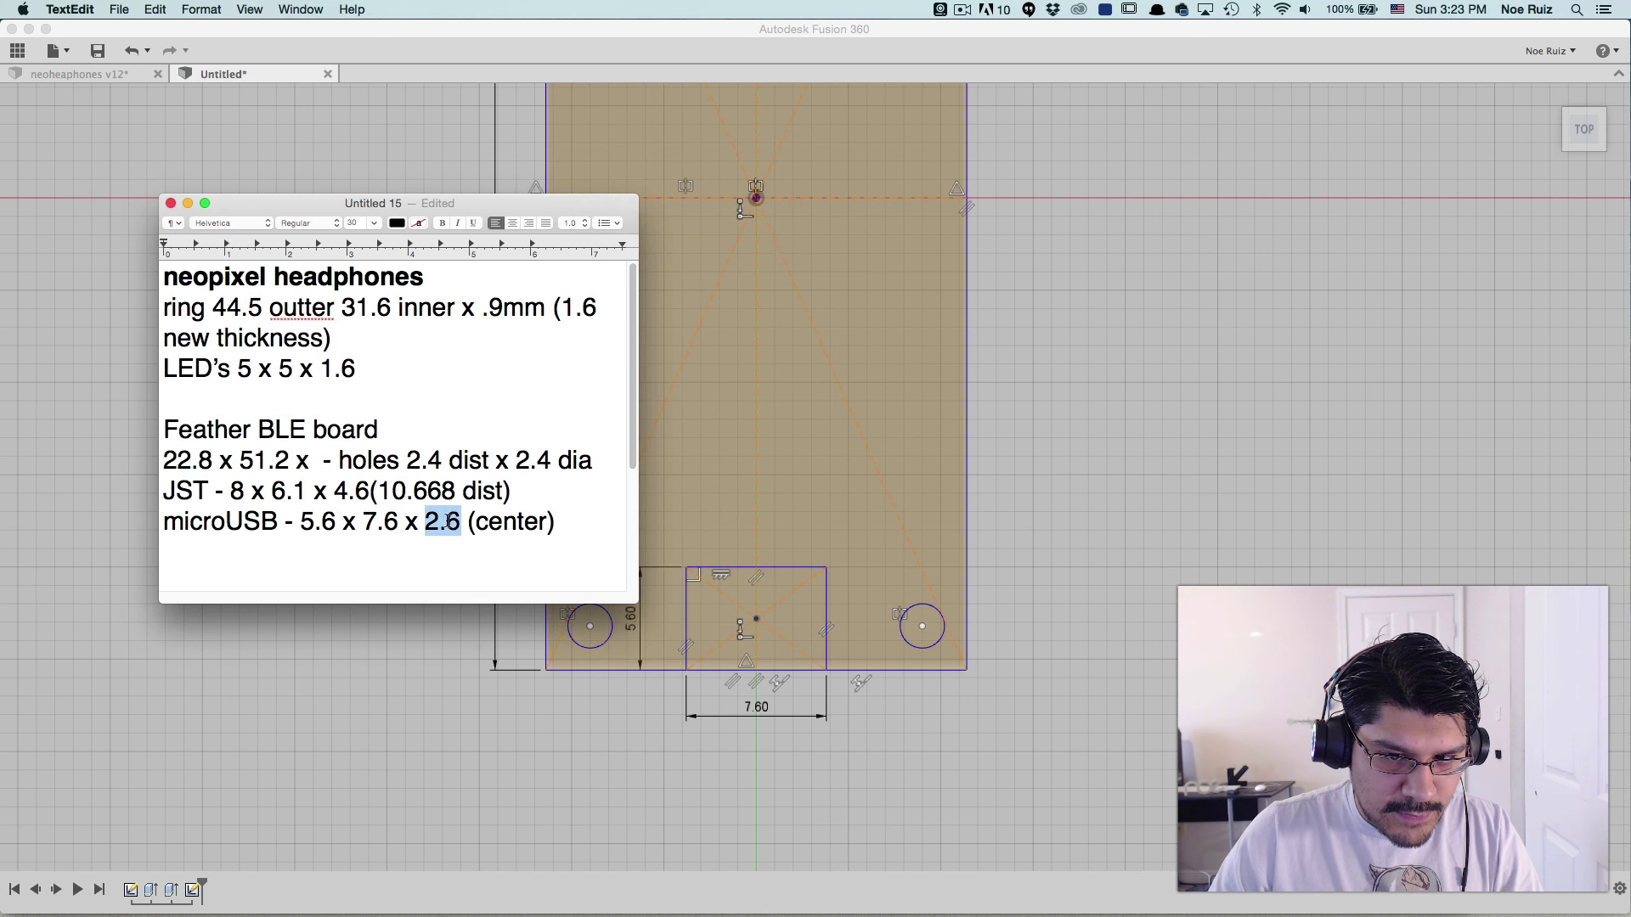
double_click(241, 495)
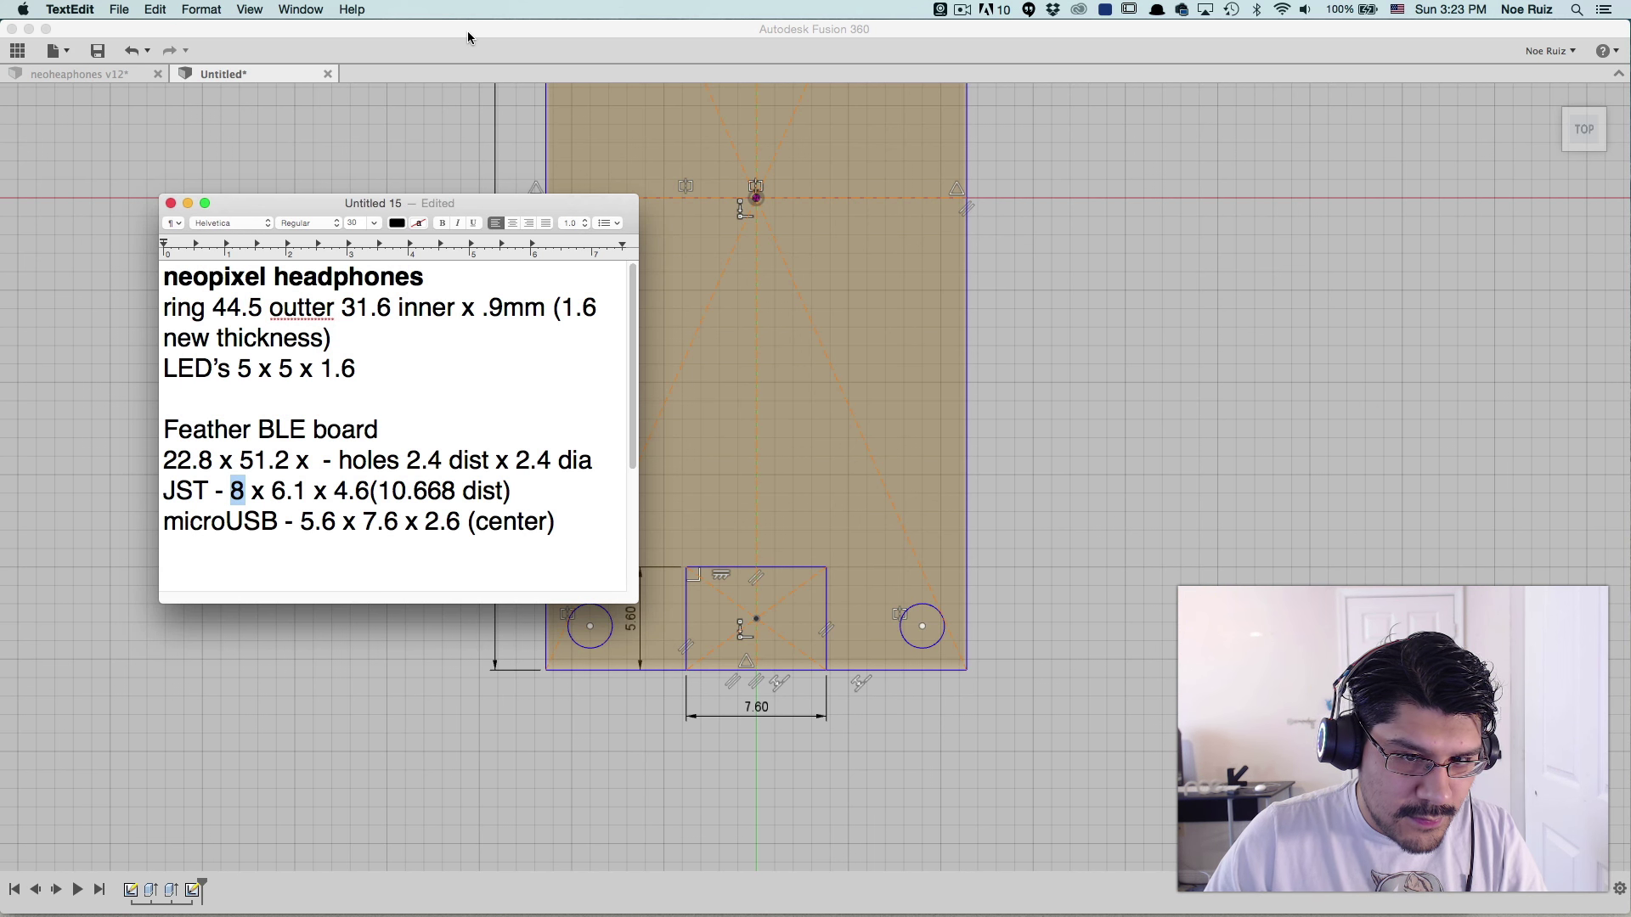
left_click_drag(378, 491, 456, 493)
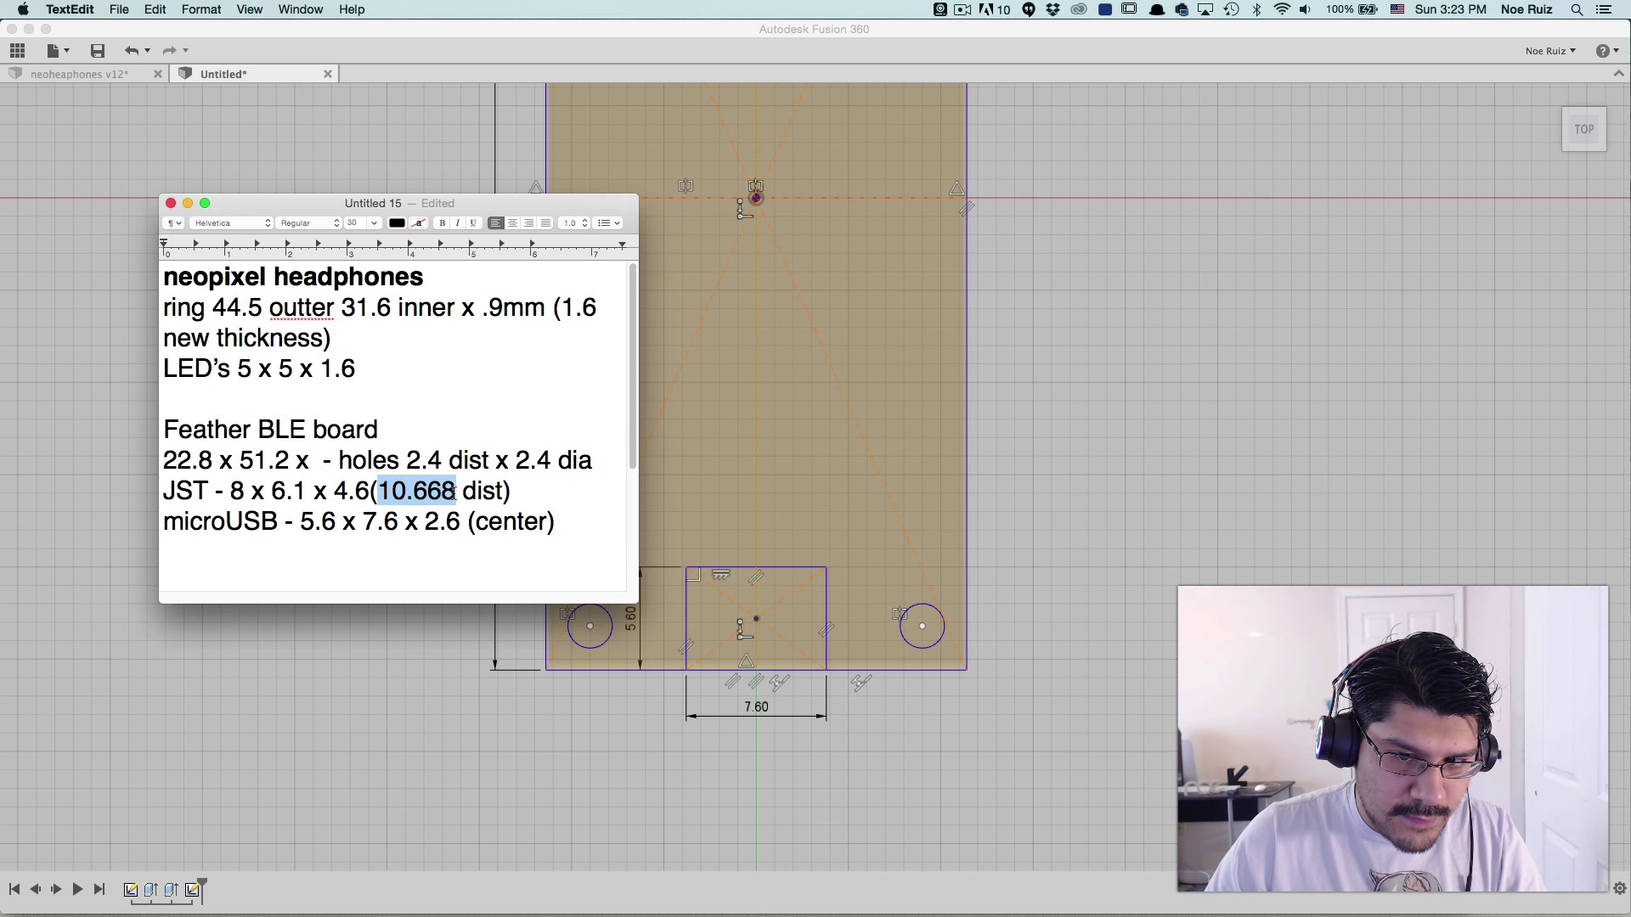
left_click(507, 47)
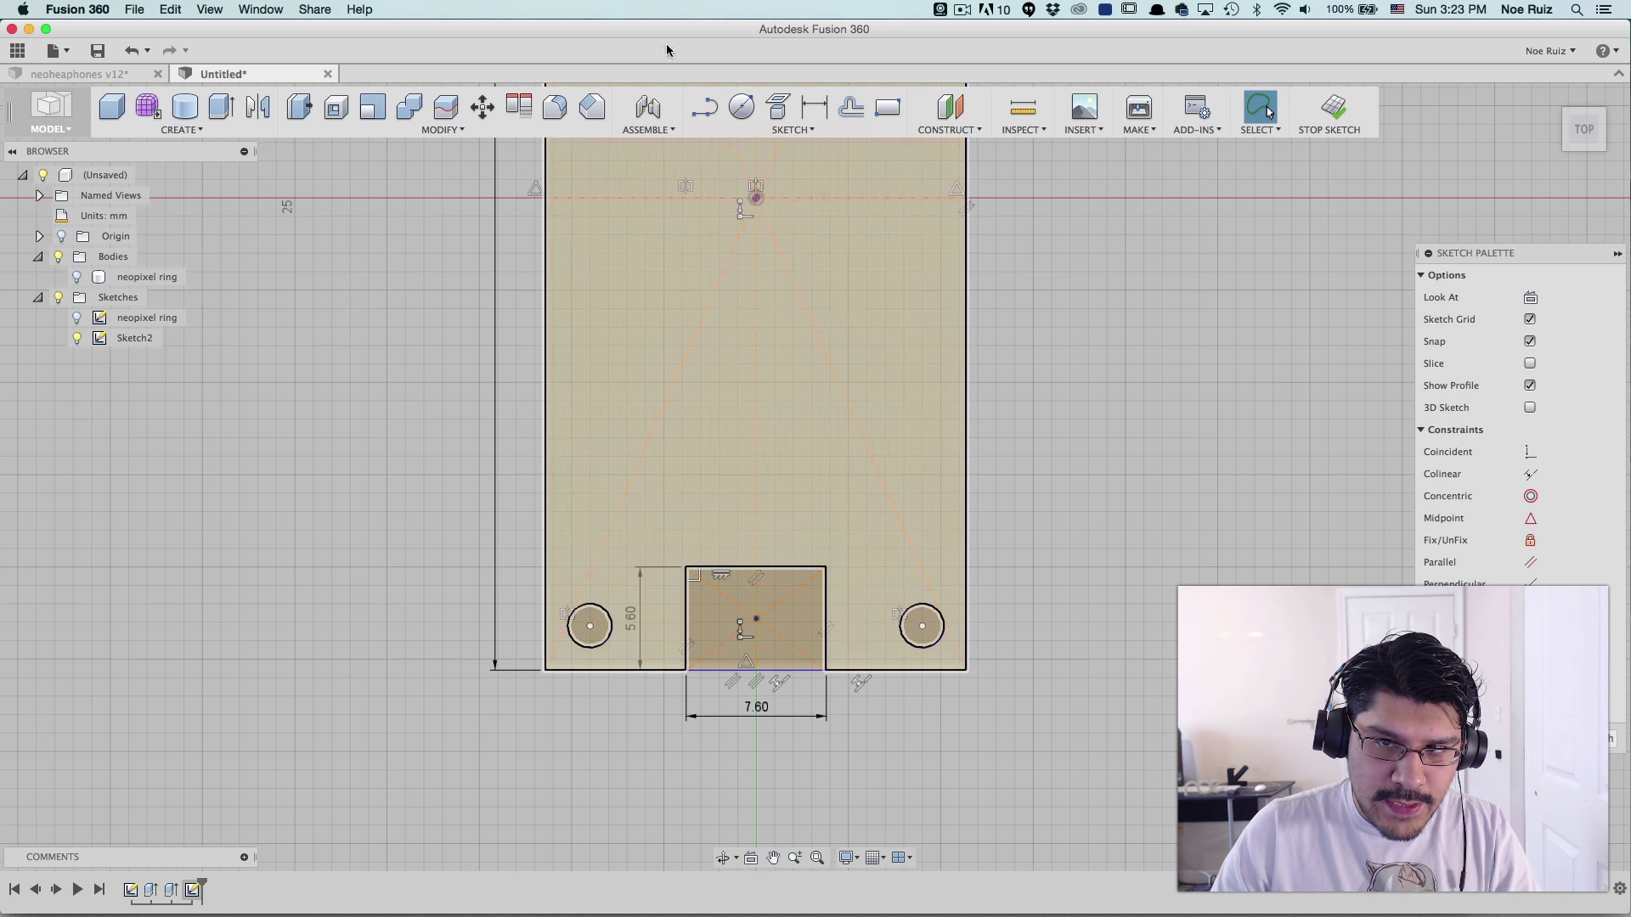
- Begin a center rectangle for the JST connector, placing its center point in the empty area left of the board outline
left_click(888, 107)
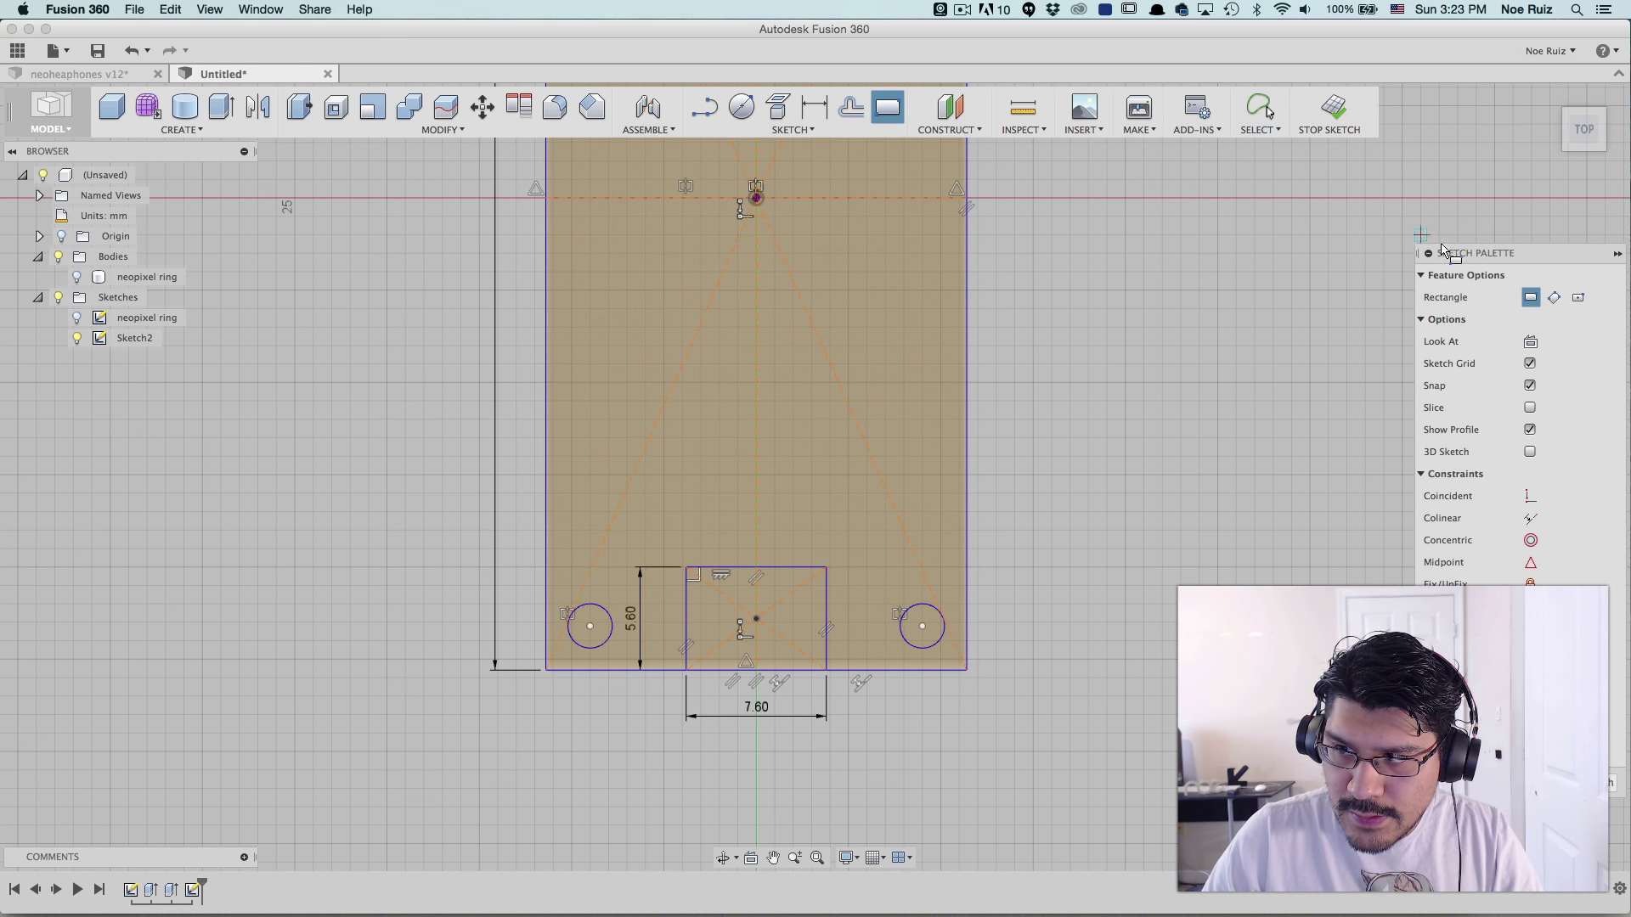
left_click(1578, 297)
scroll(514, 510, "up", 5)
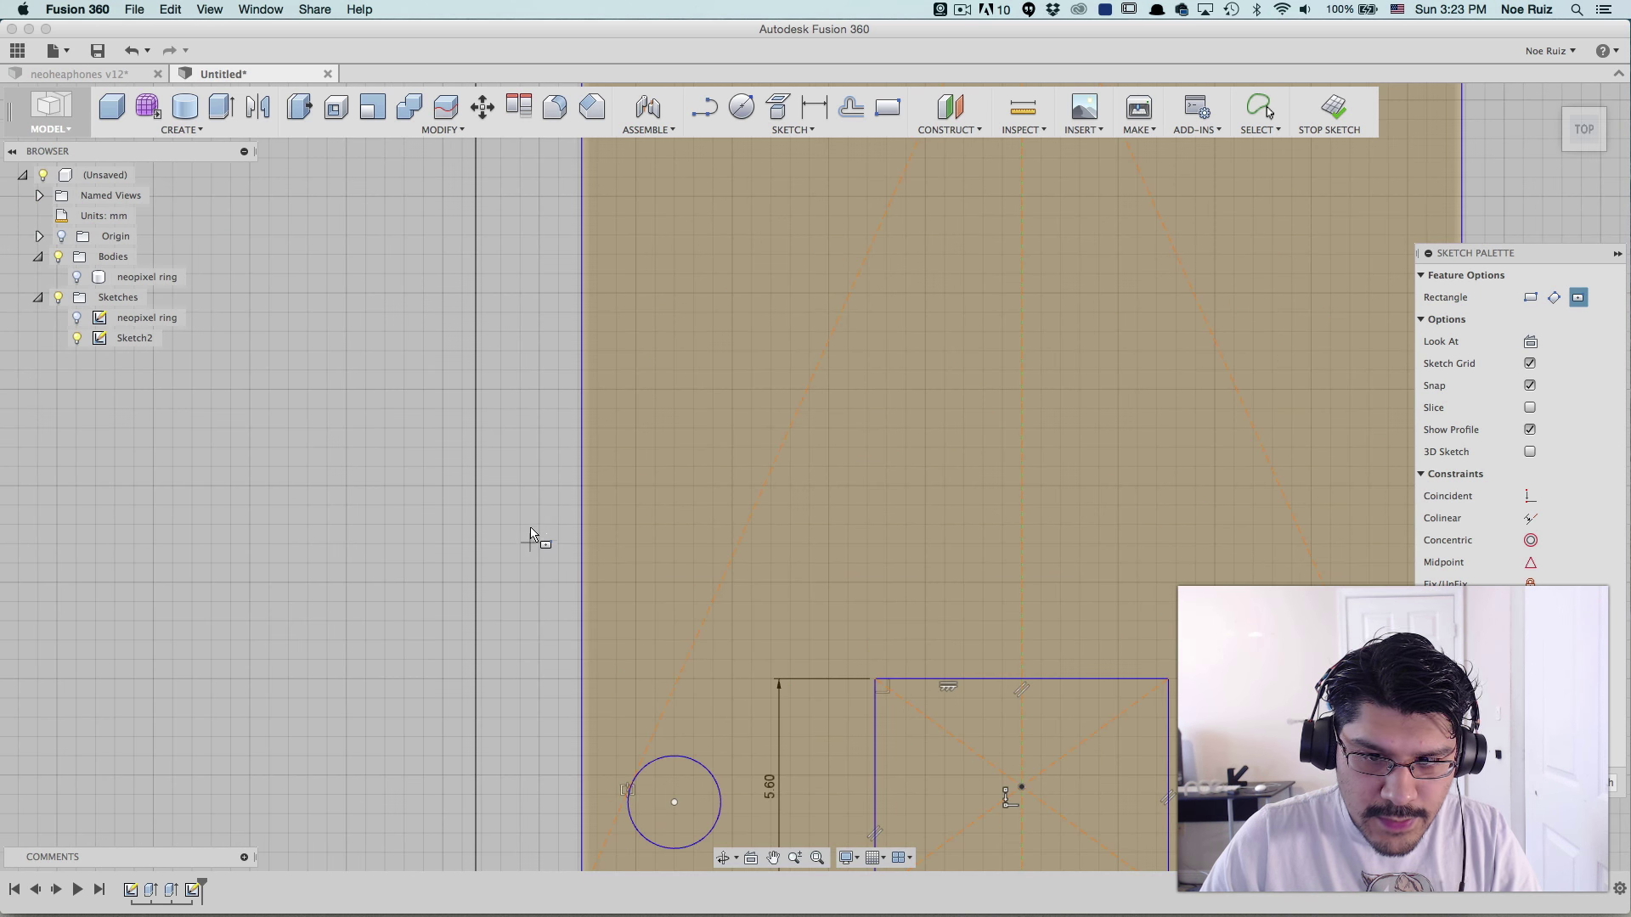
scroll(476, 544, "down", 2)
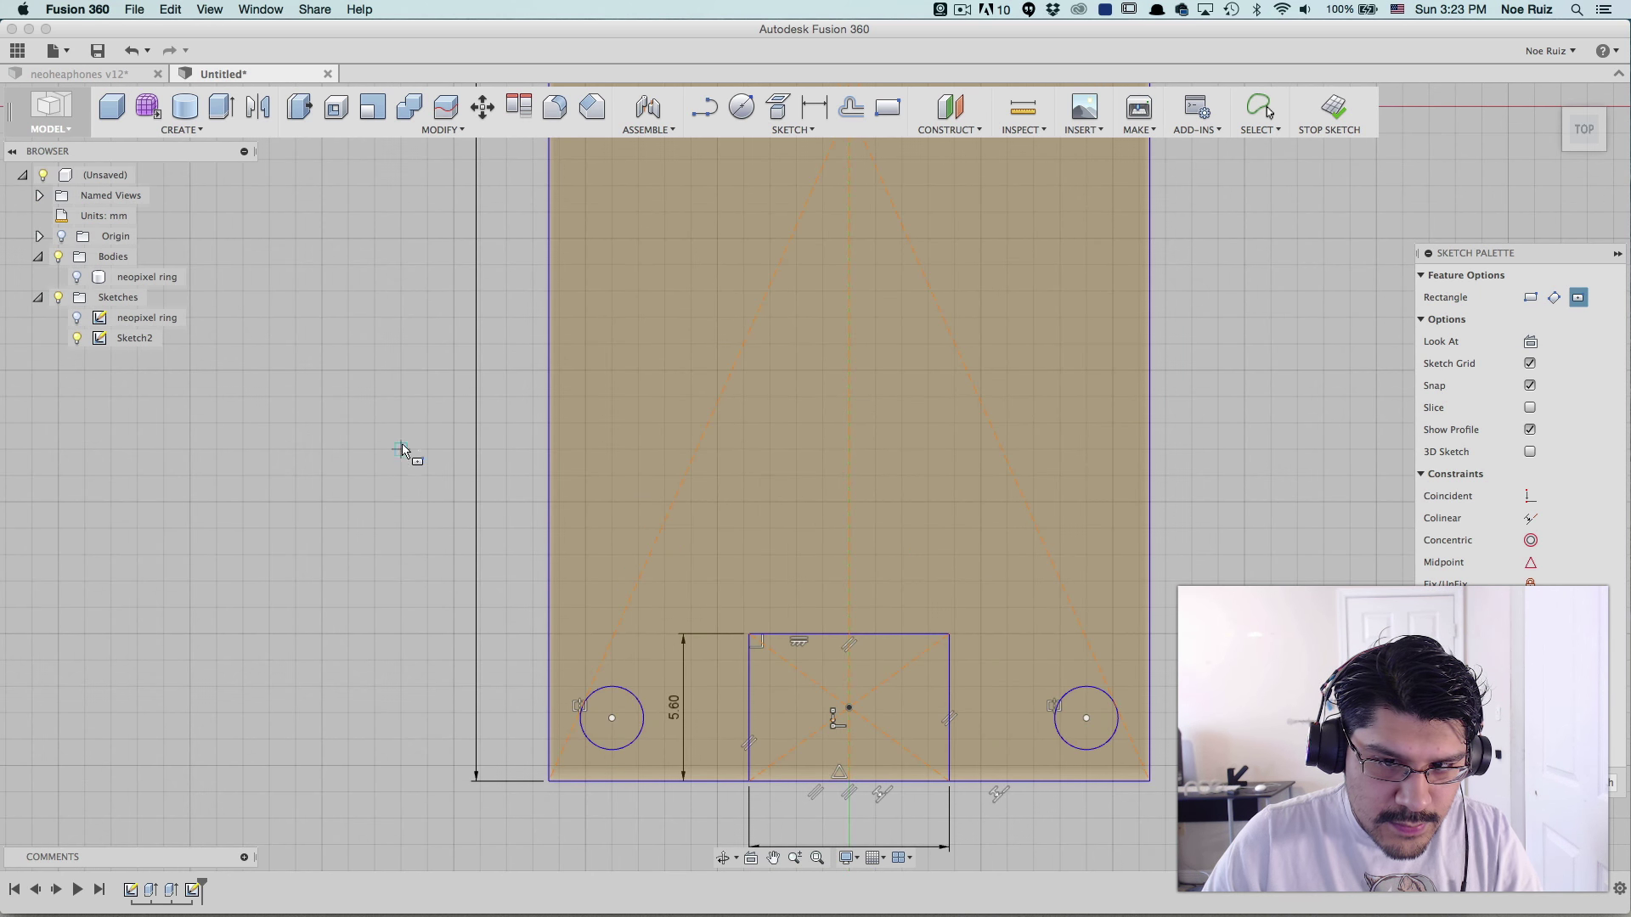
left_click(401, 370)
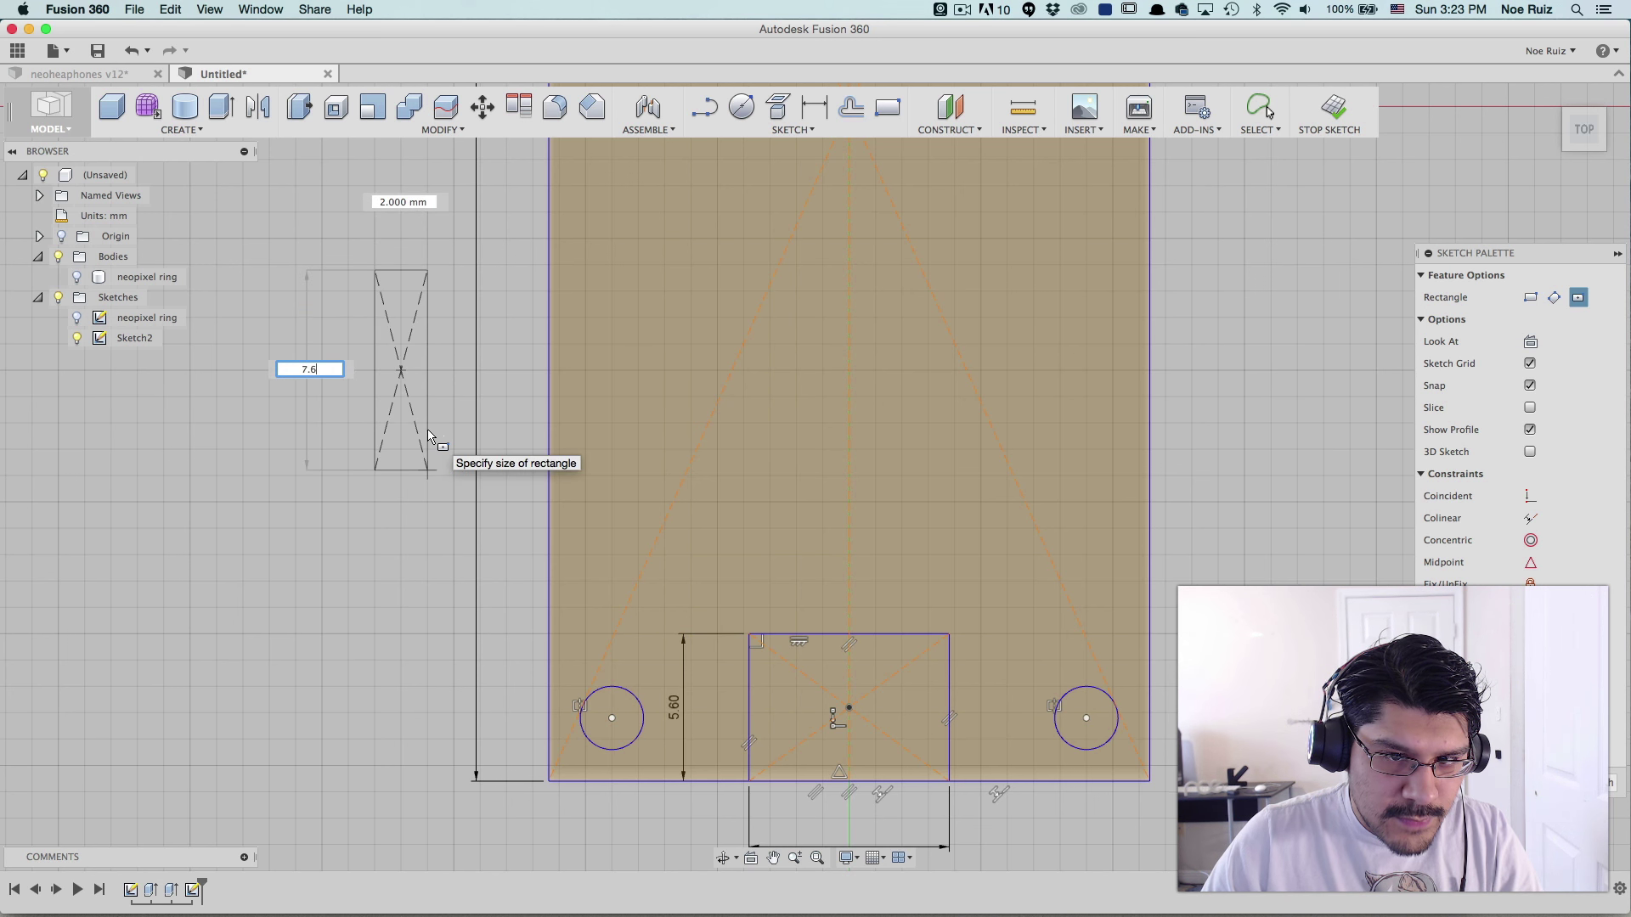
- Switch to the TextEdit notes, copy the JST connector's 6.1 dimension, and return to the Fusion 360 sketch
key("super+Tab")
left_click(335, 492)
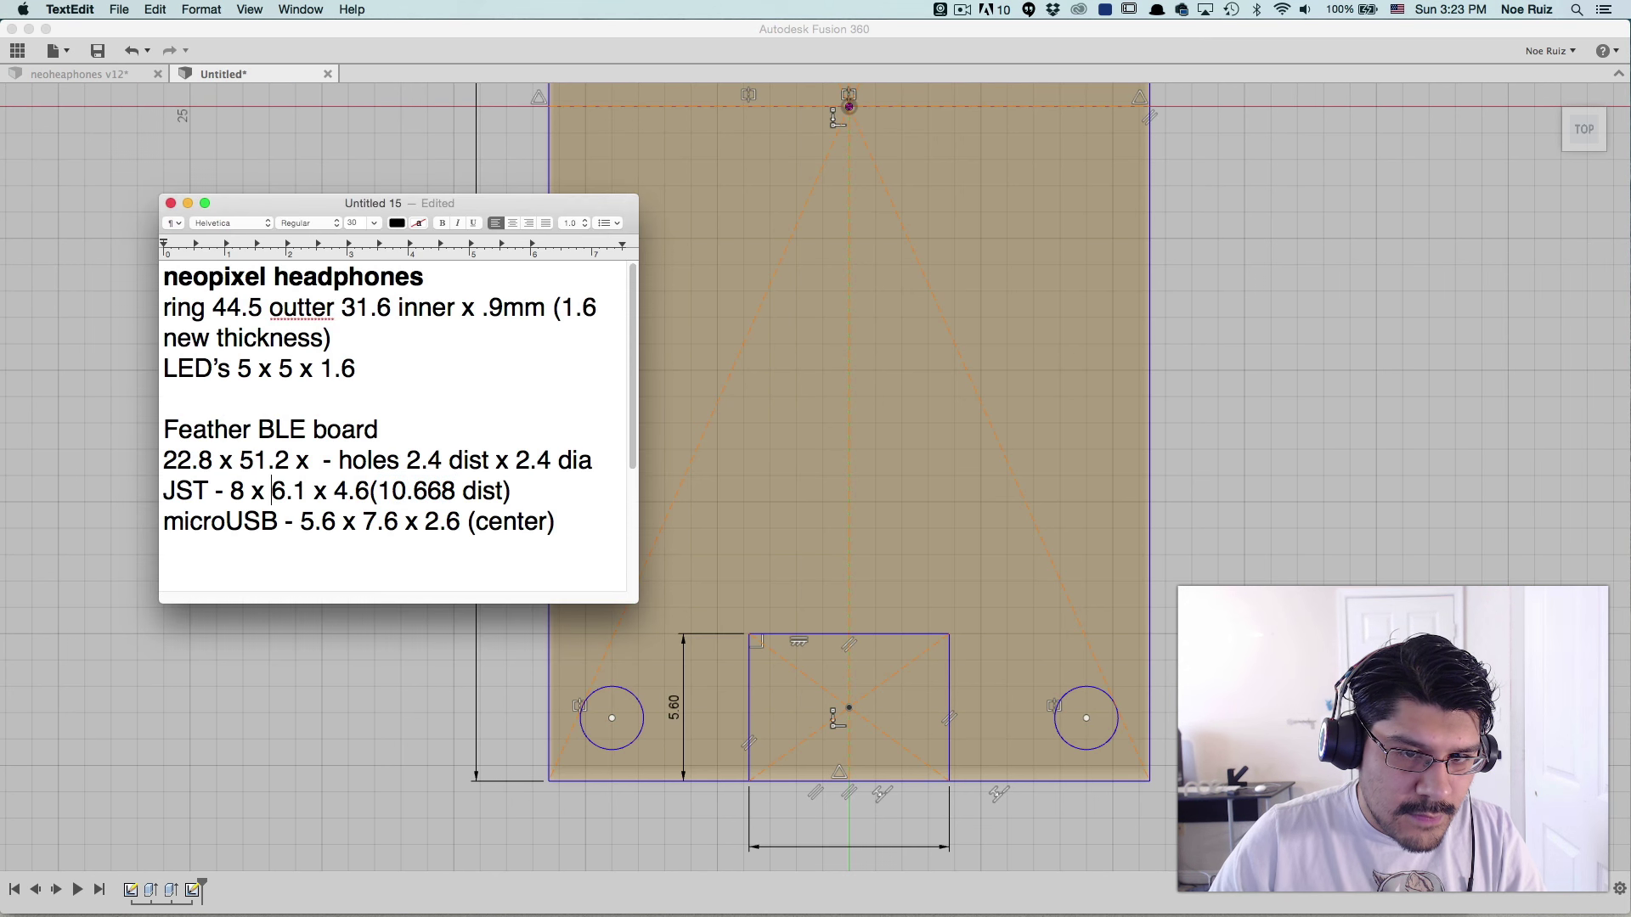
key("Right")
key("Right")
key("shift+Right")
key("shift+Right")
key("shift+Right")
key("super+c")
key("super+Tab")
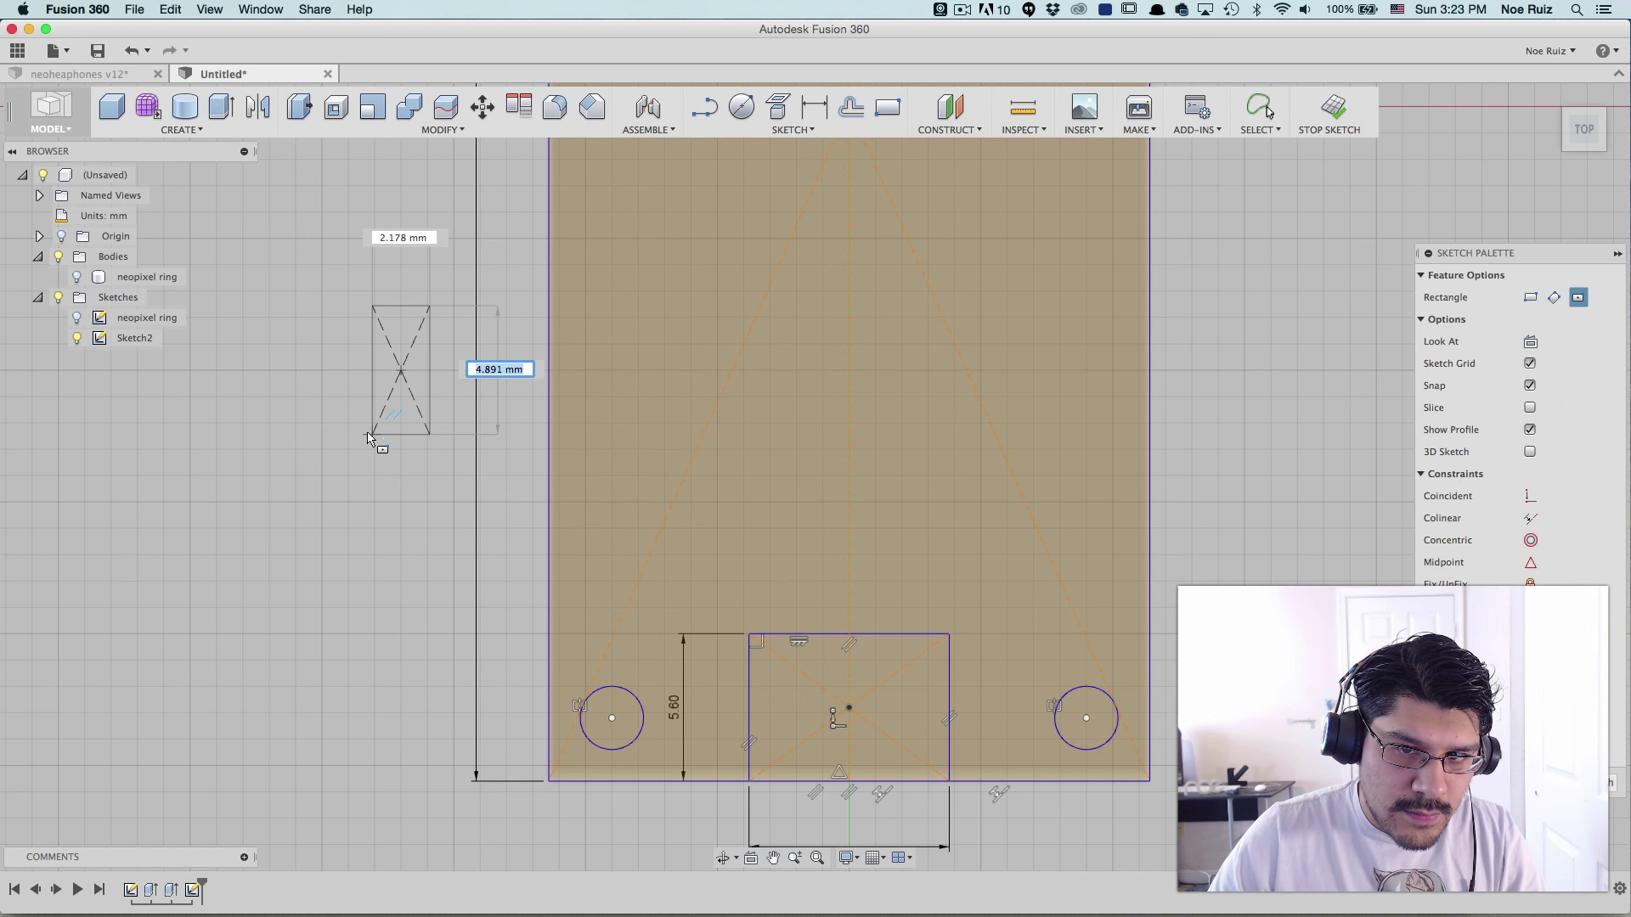
- Set the JST rectangle's width to 6.1 mm and height to 8 mm, and create it
key("Tab")
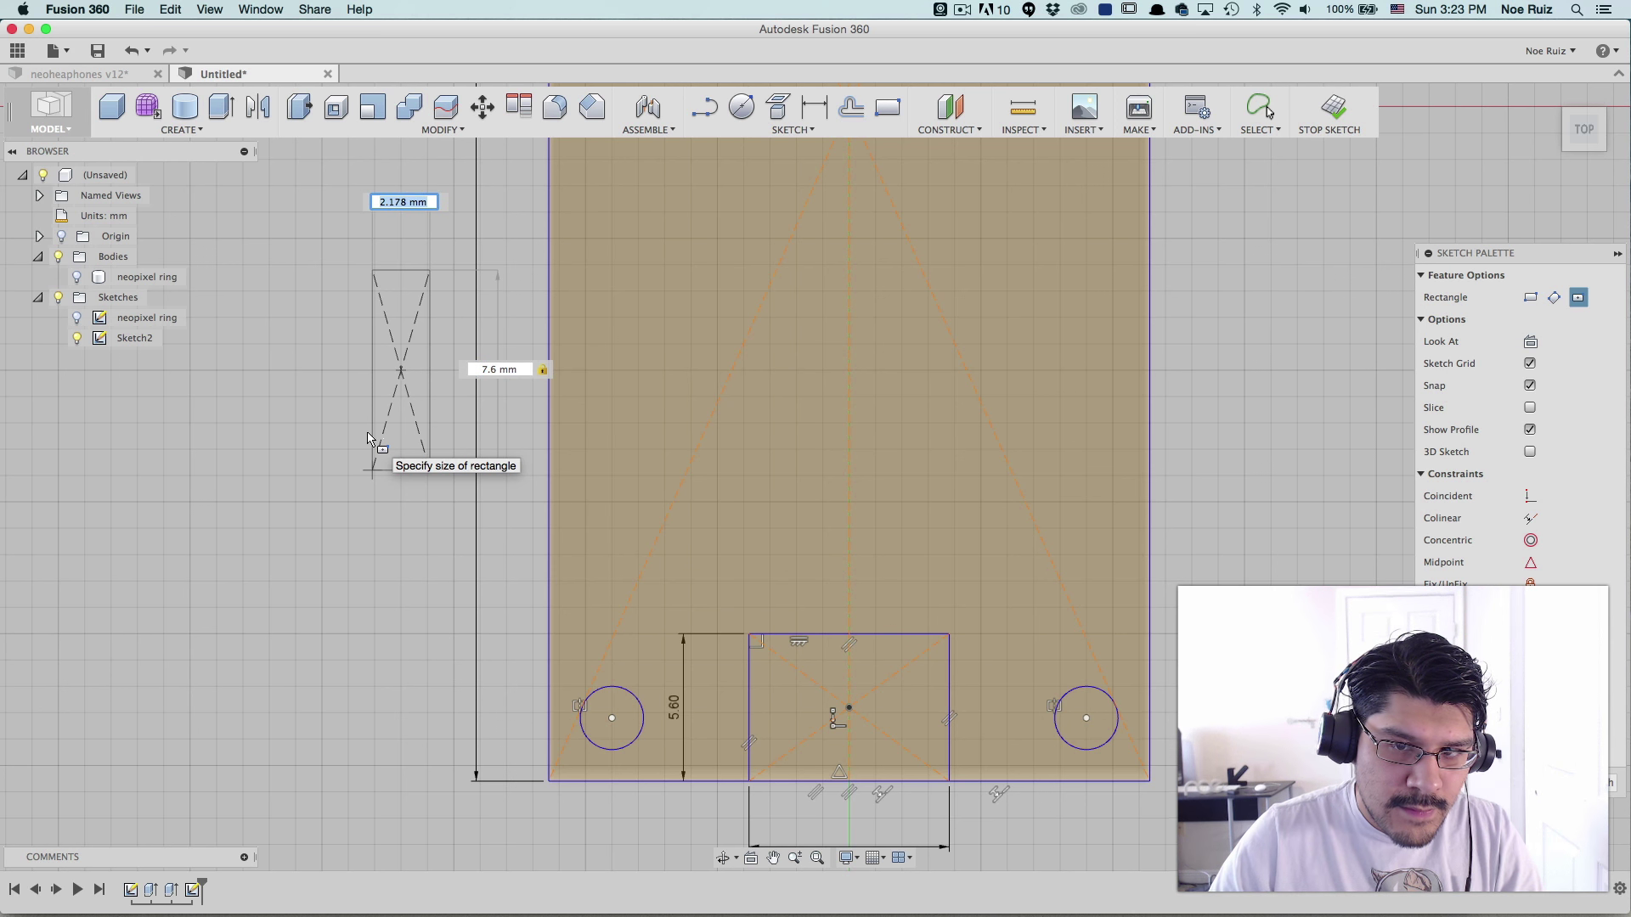
type("7.6")
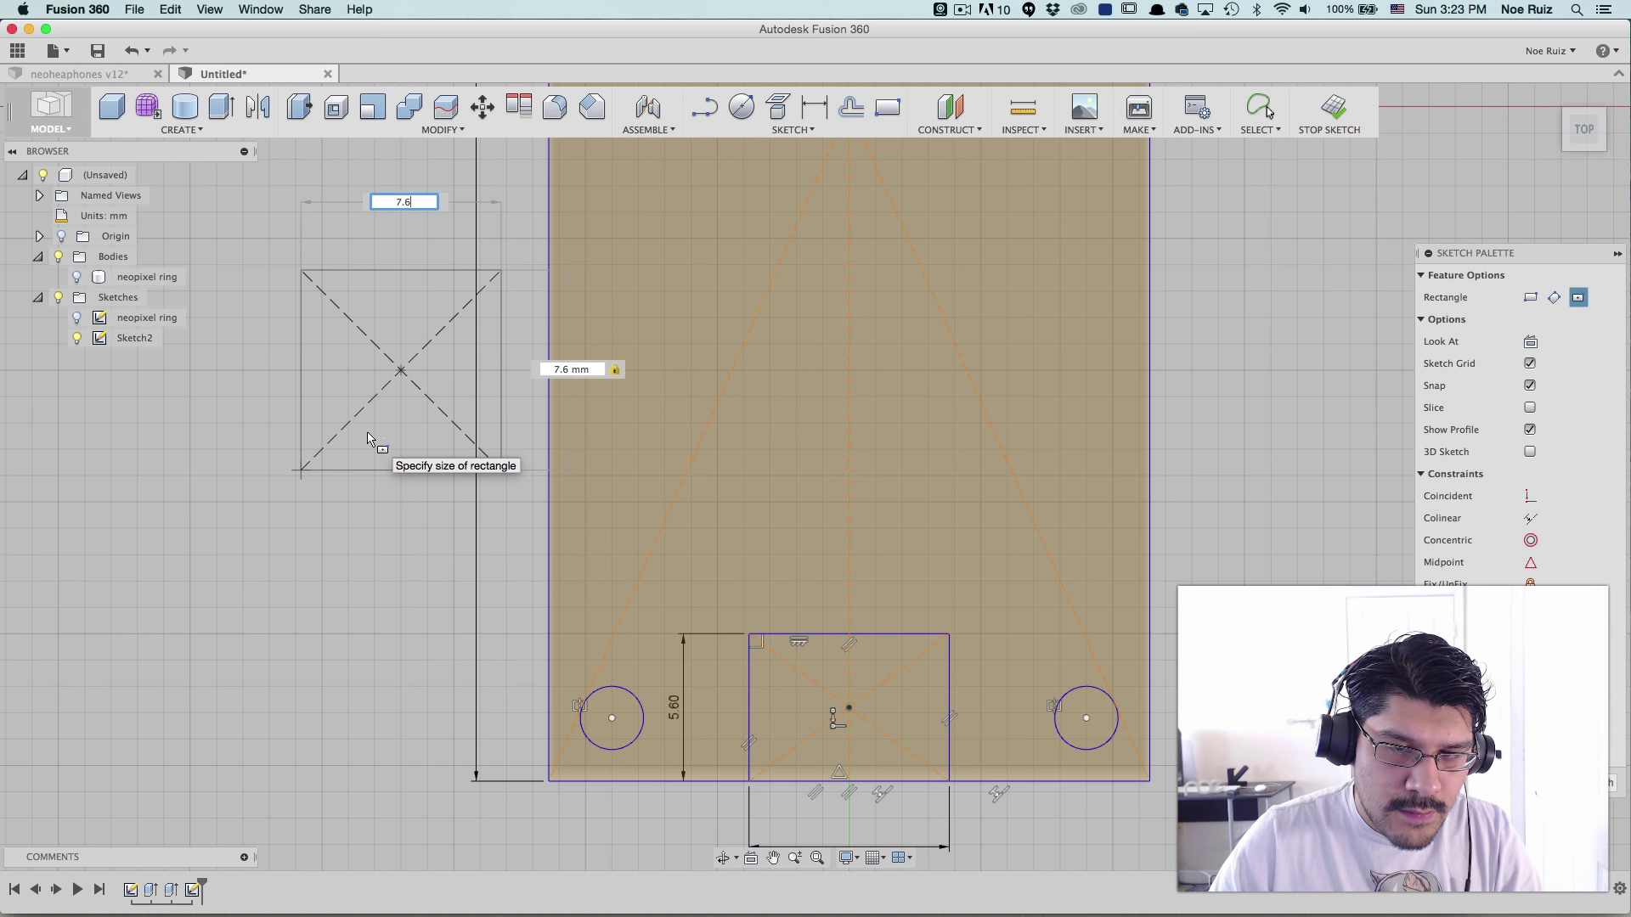
key("Tab")
type("6.1")
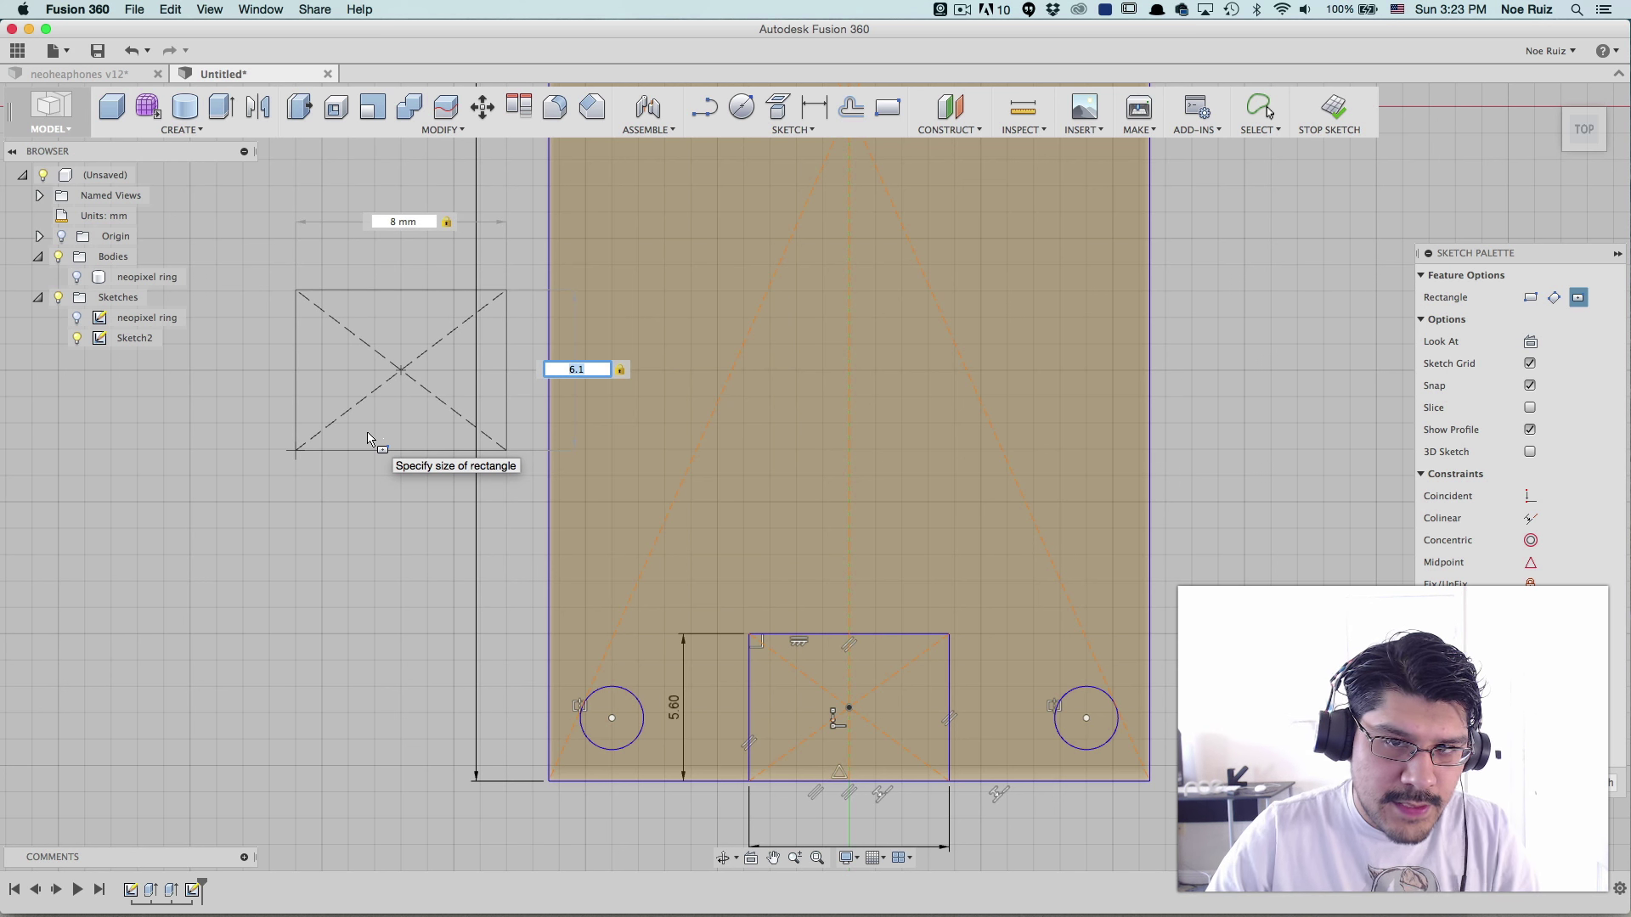
key("Tab")
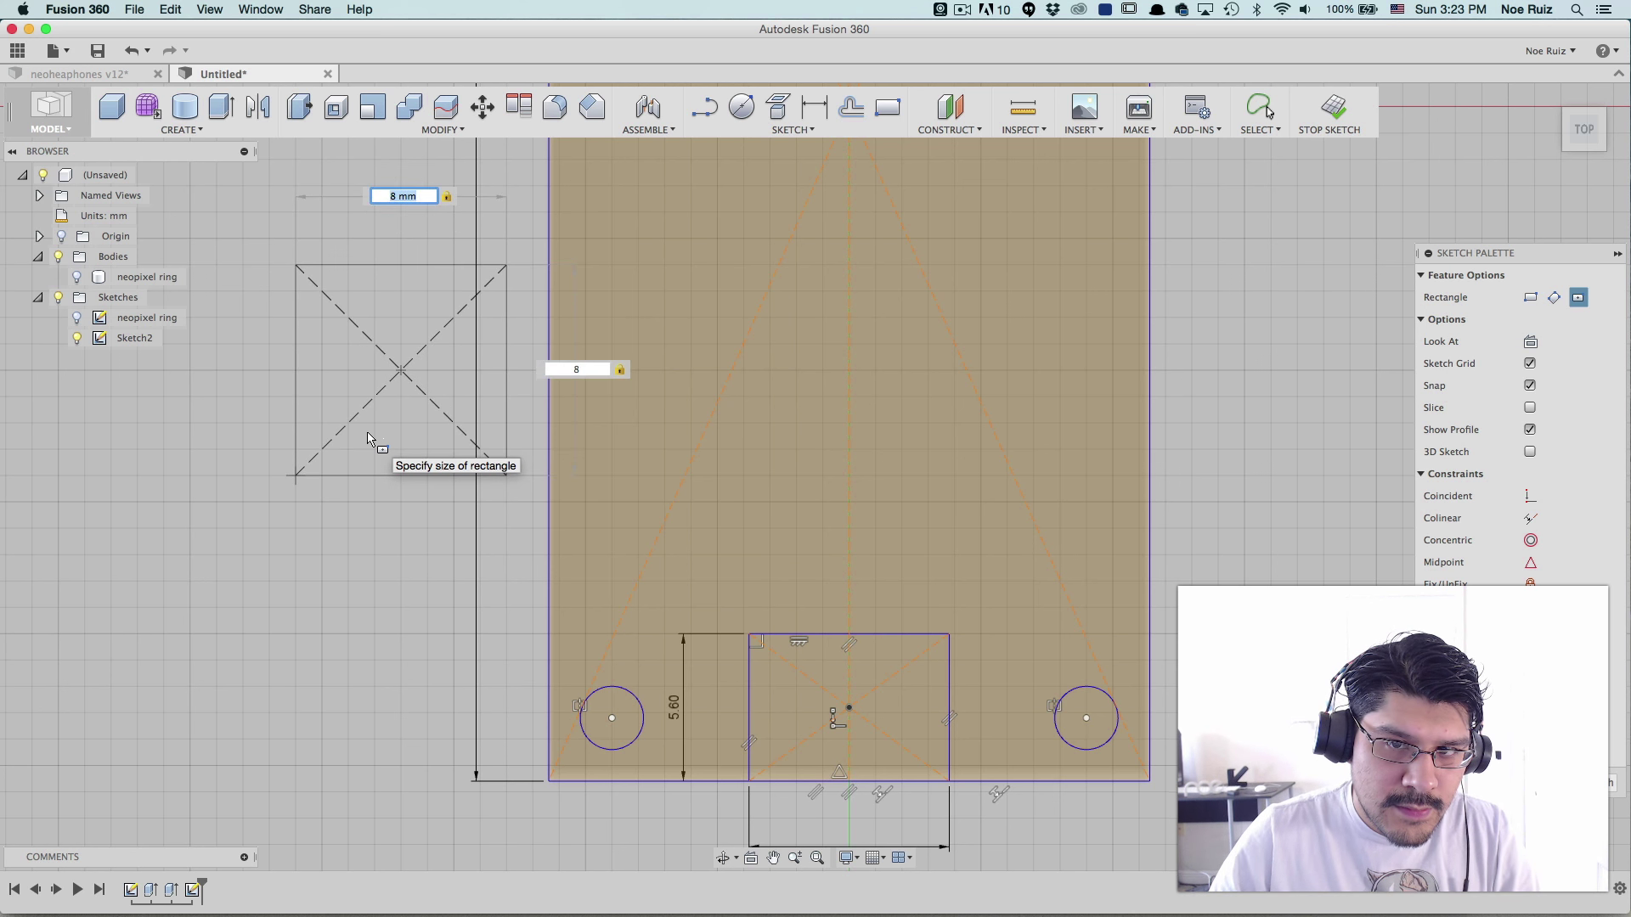
type("6.1")
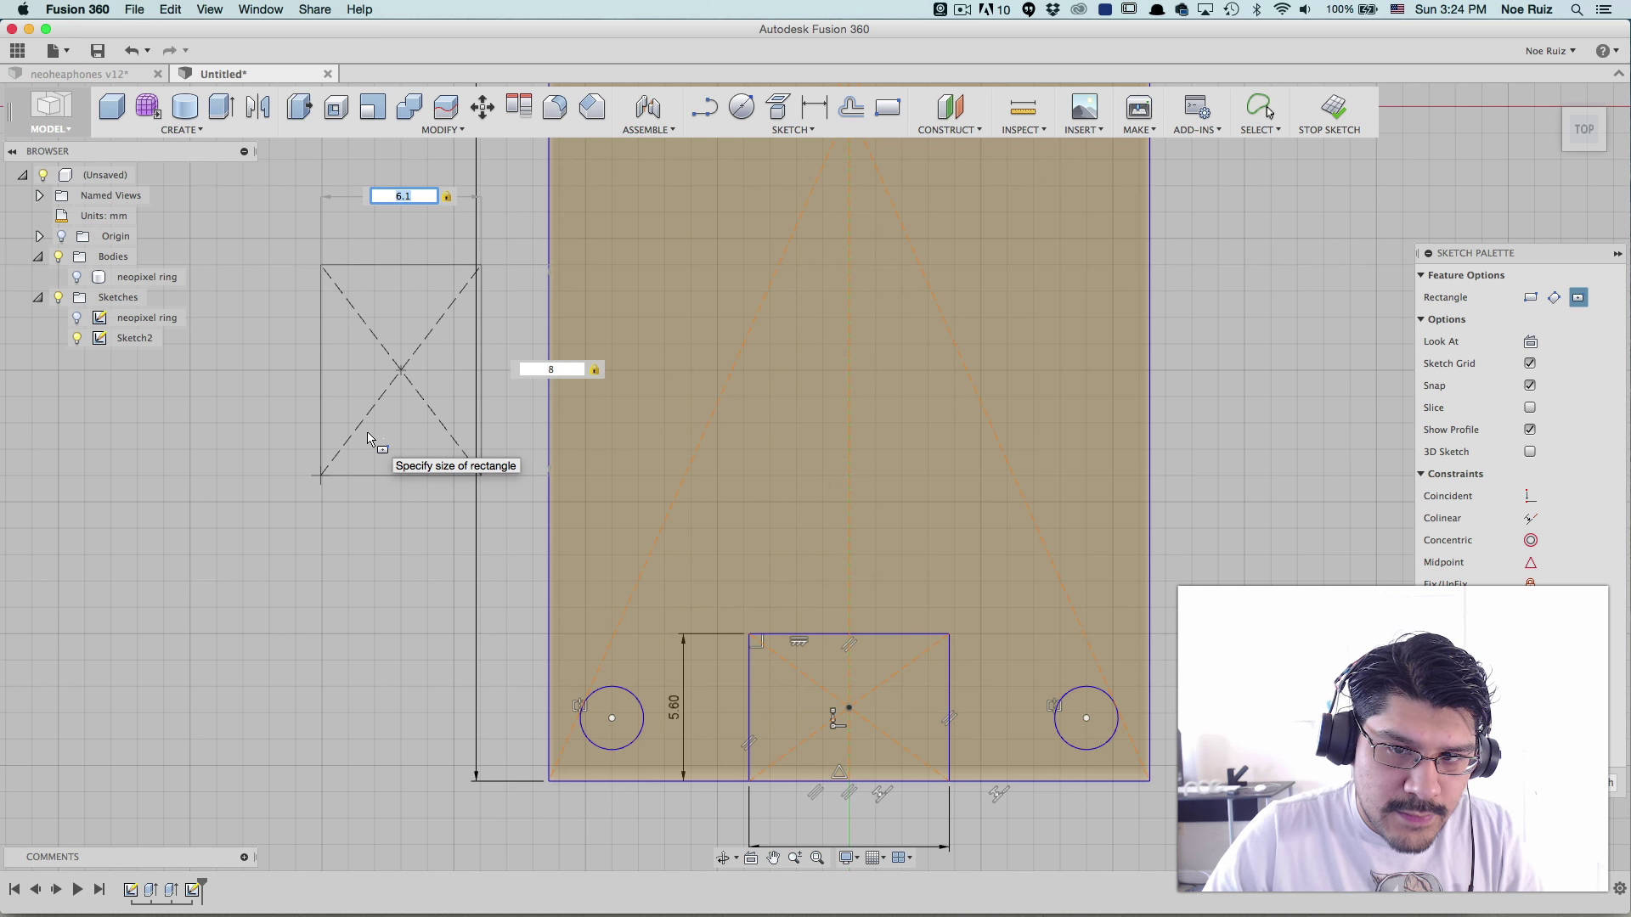
key("Tab")
key("Return")
scroll(263, 424, "down", 1)
scroll(263, 422, "down", 3)
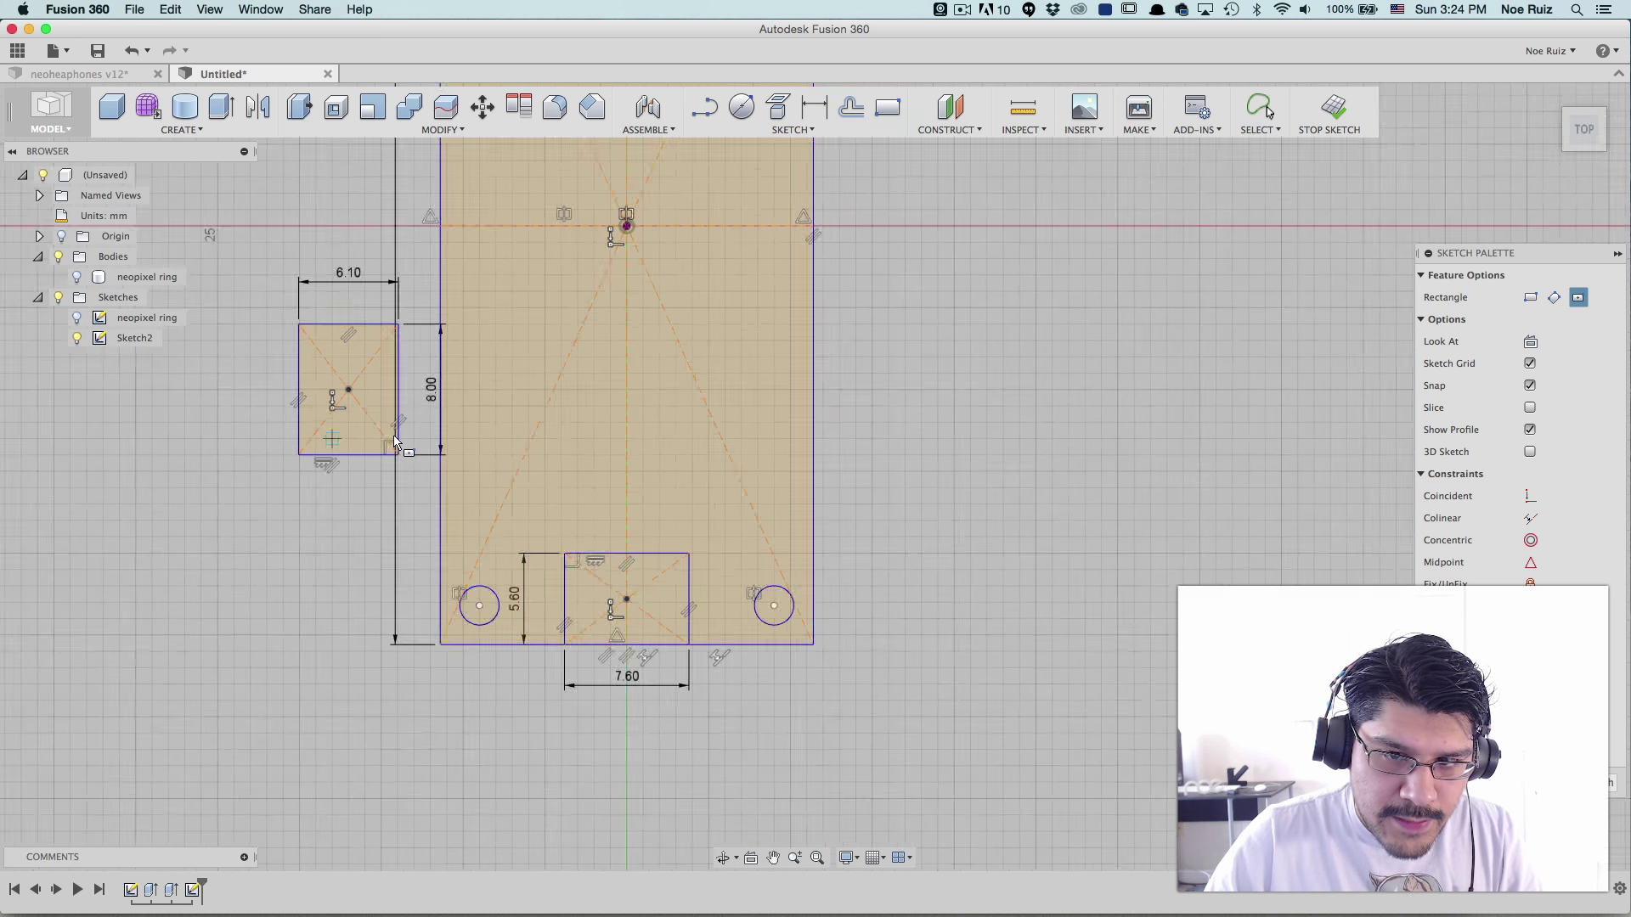
scroll(393, 438, "up", 3)
- Switch to Chrome and examine the JST connector's position on the Fabrication Print in the Feather 32u4 Bluefruit LE downloads page
key("super+Tab")
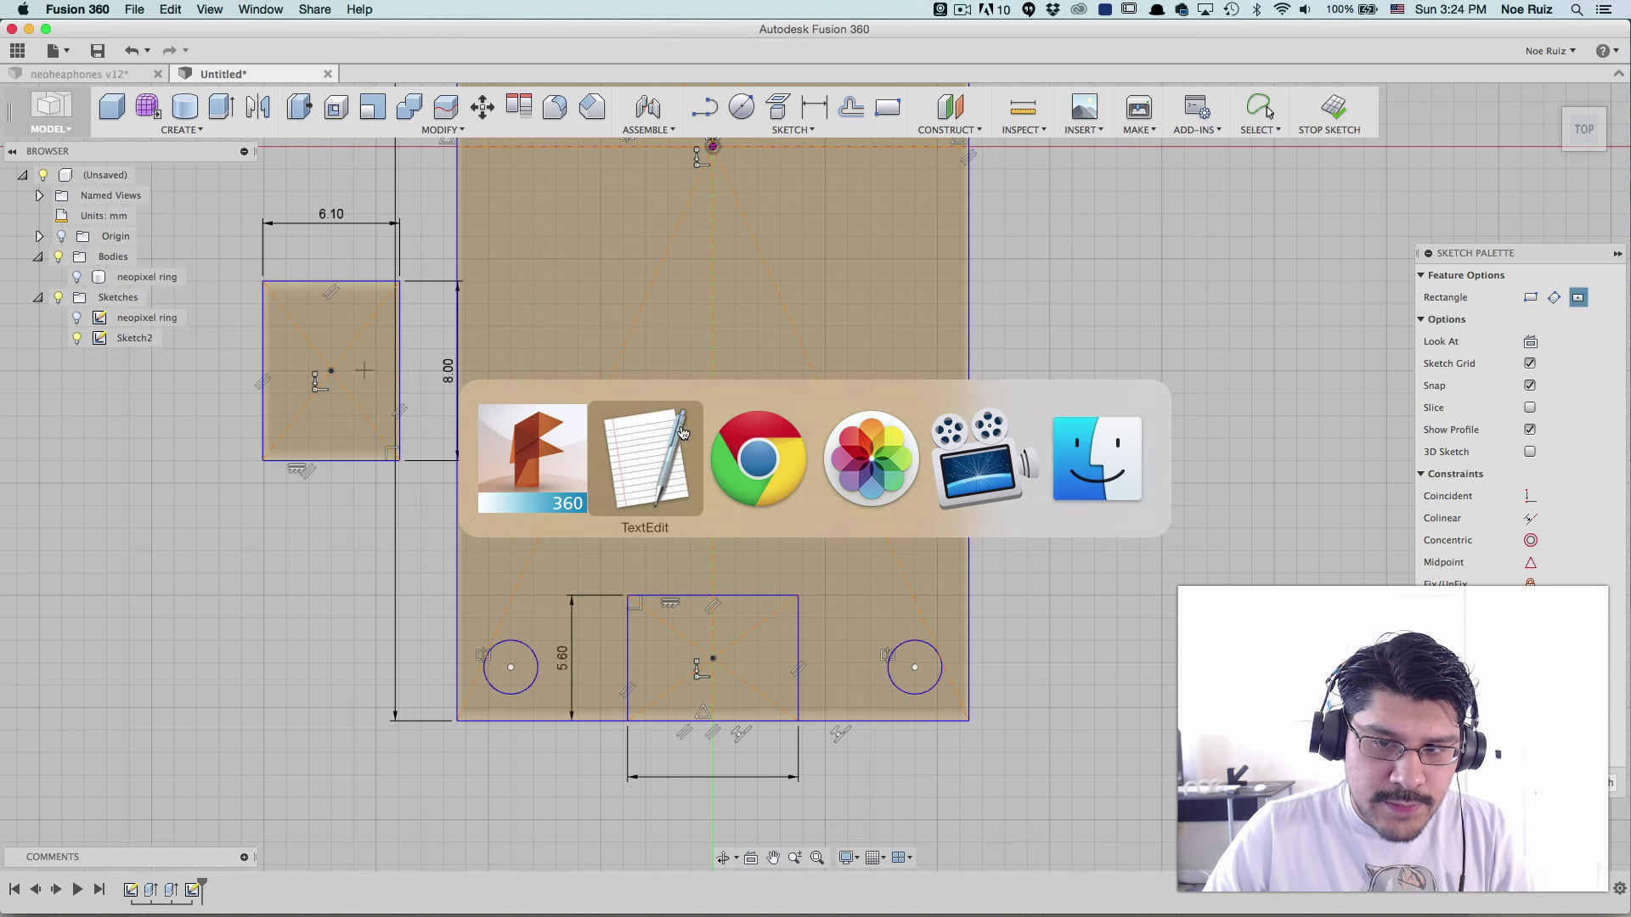
left_click(783, 465)
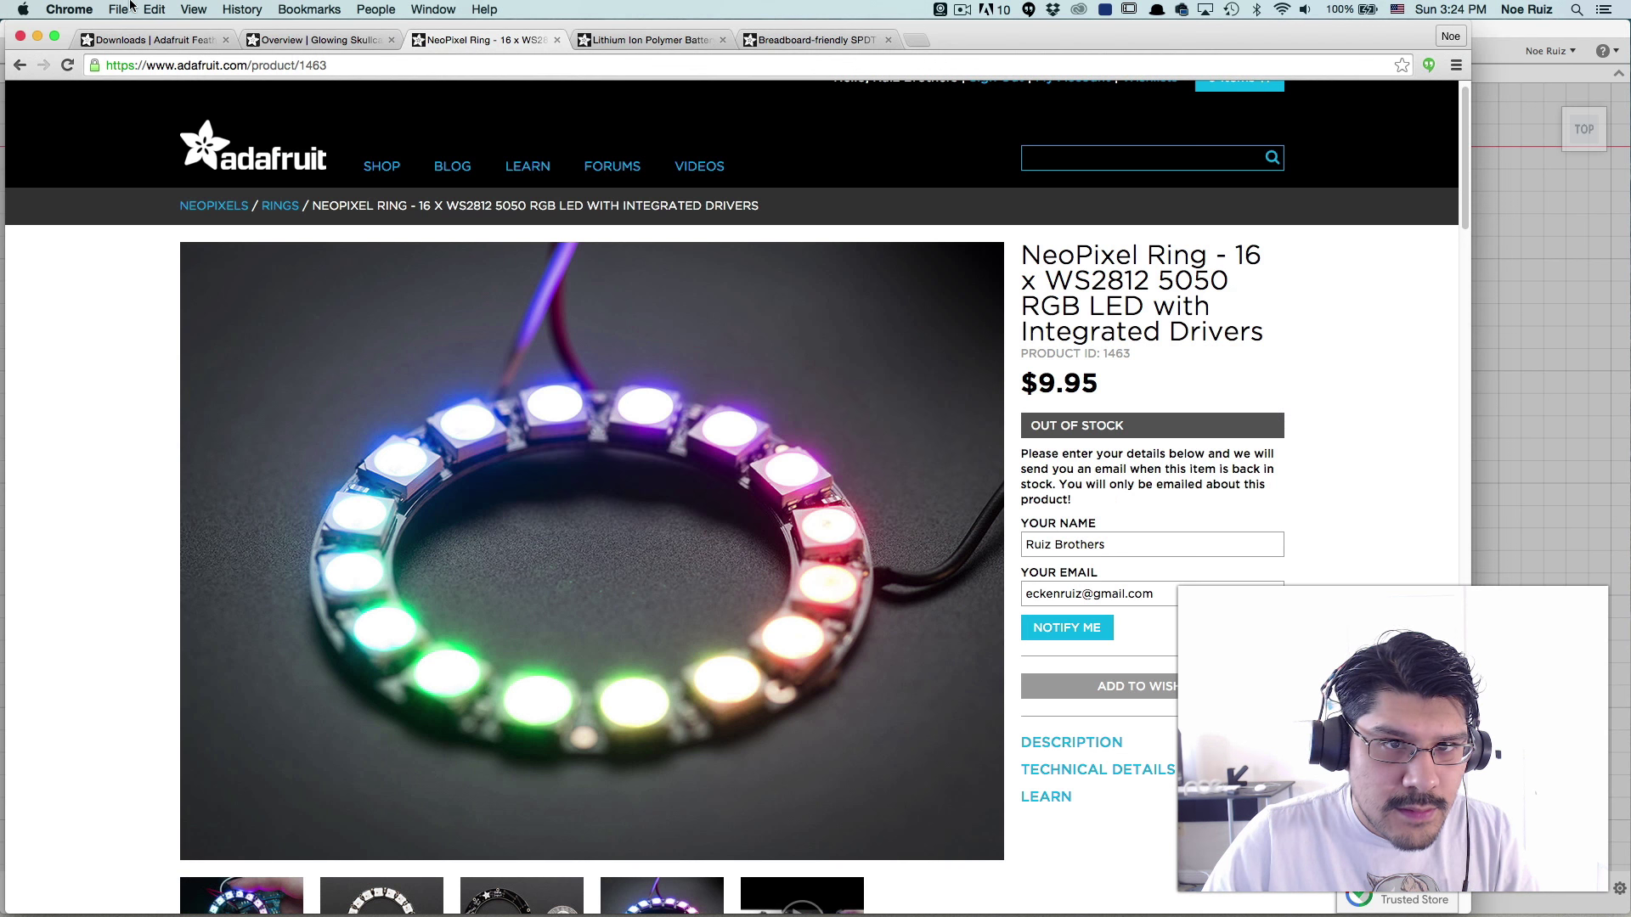
left_click(158, 40)
scroll(635, 456, "down", 10)
scroll(595, 429, "up", 2)
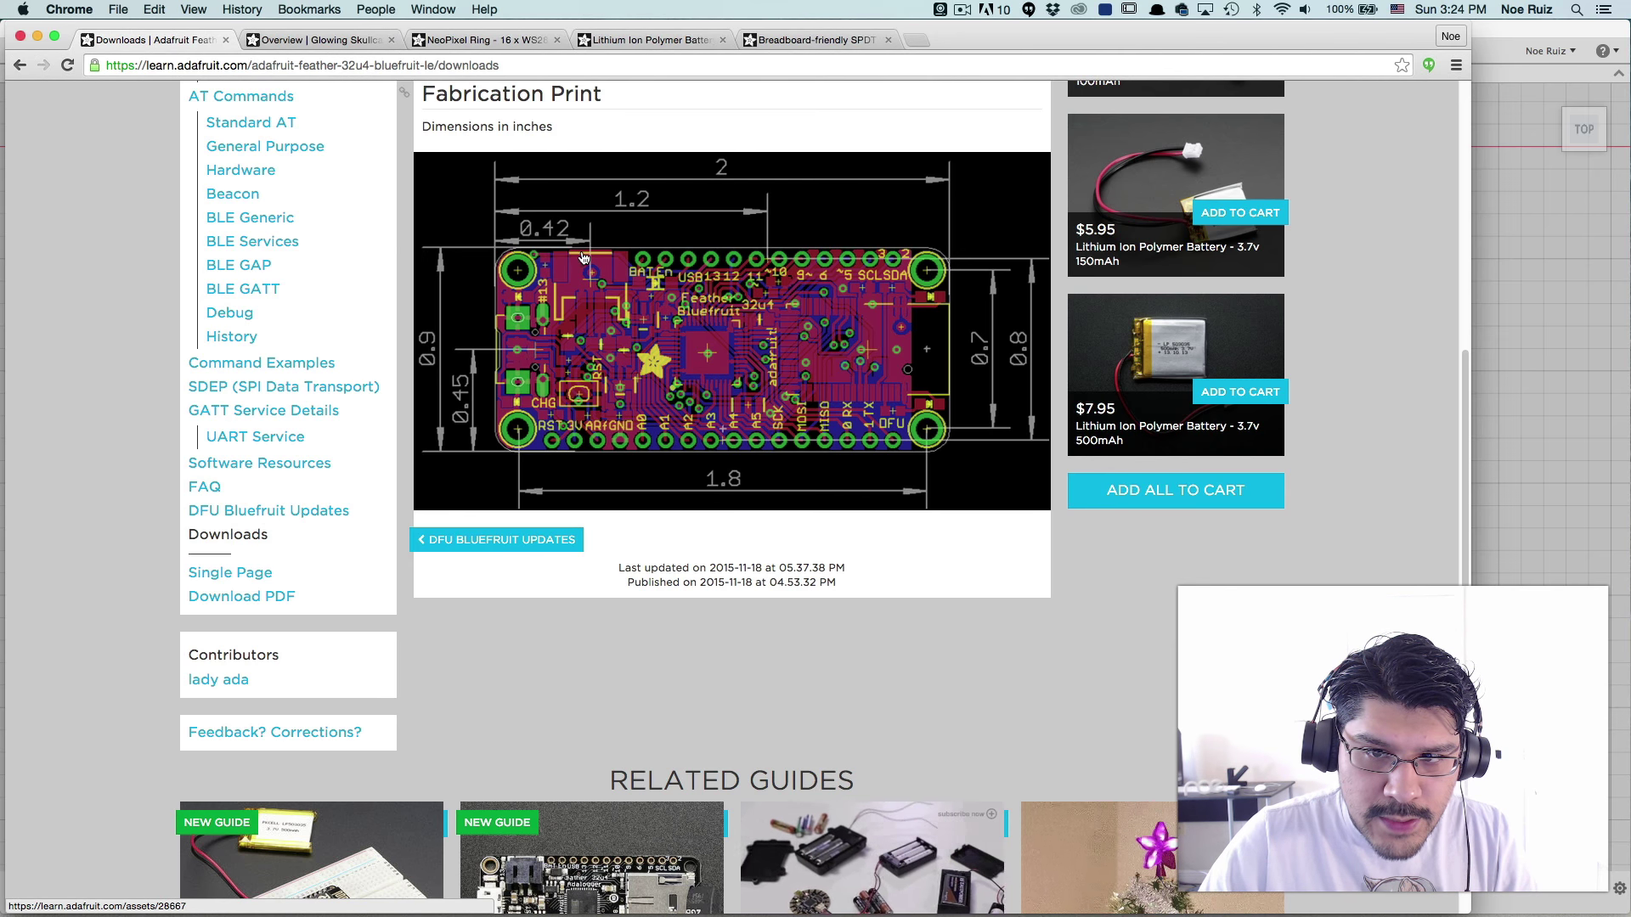
scroll(528, 331, "up", 5)
scroll(608, 548, "down", 2)
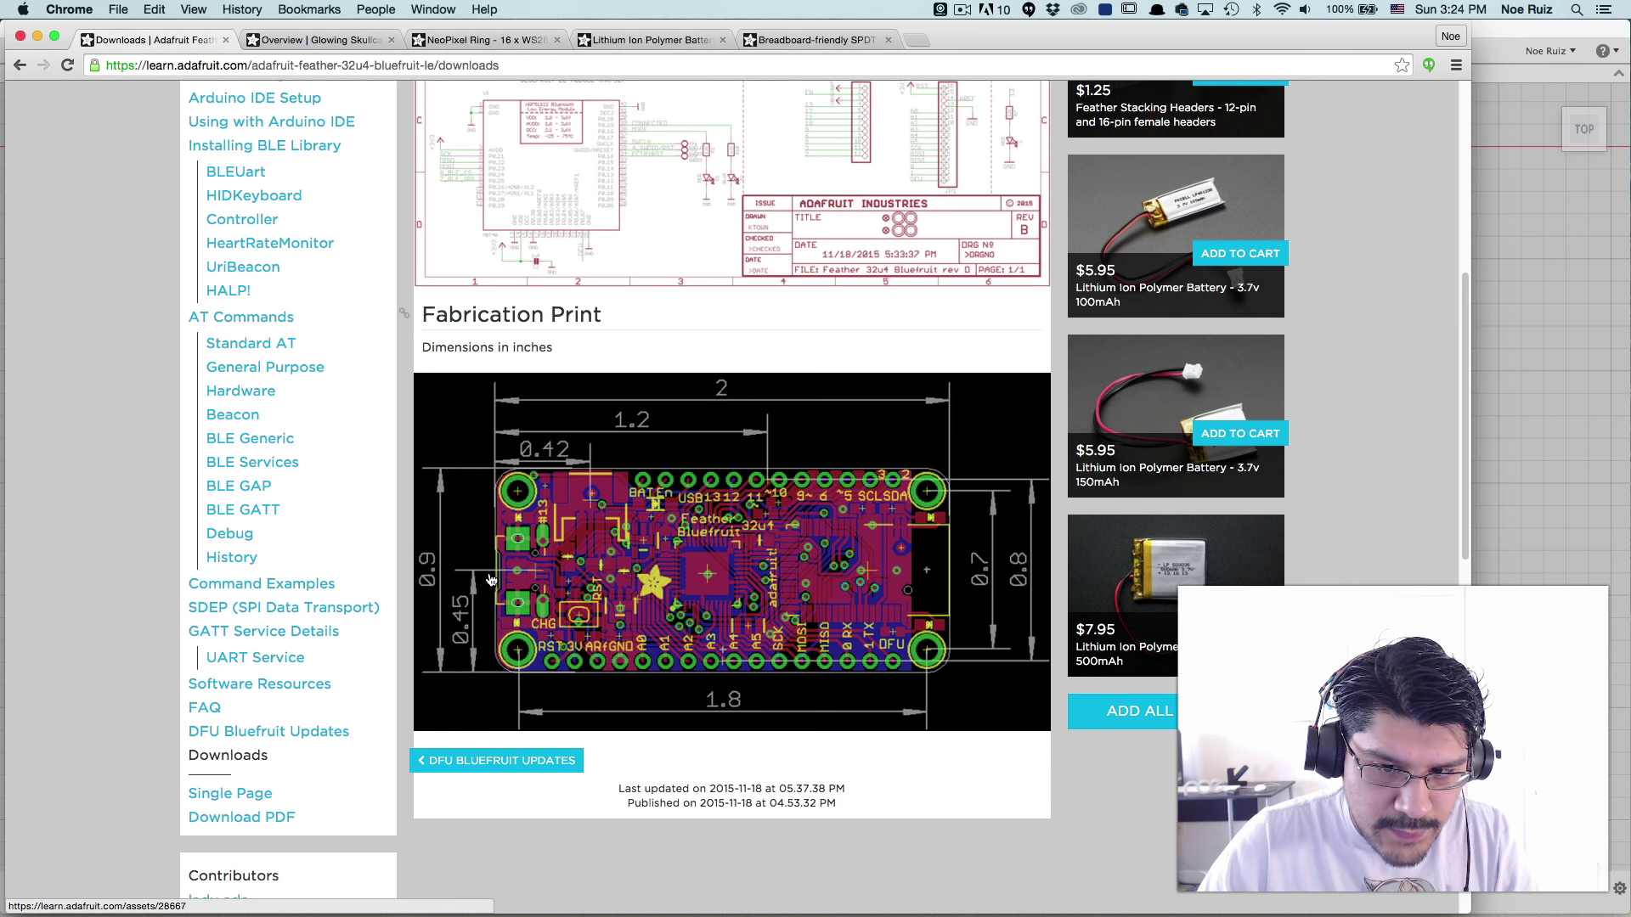
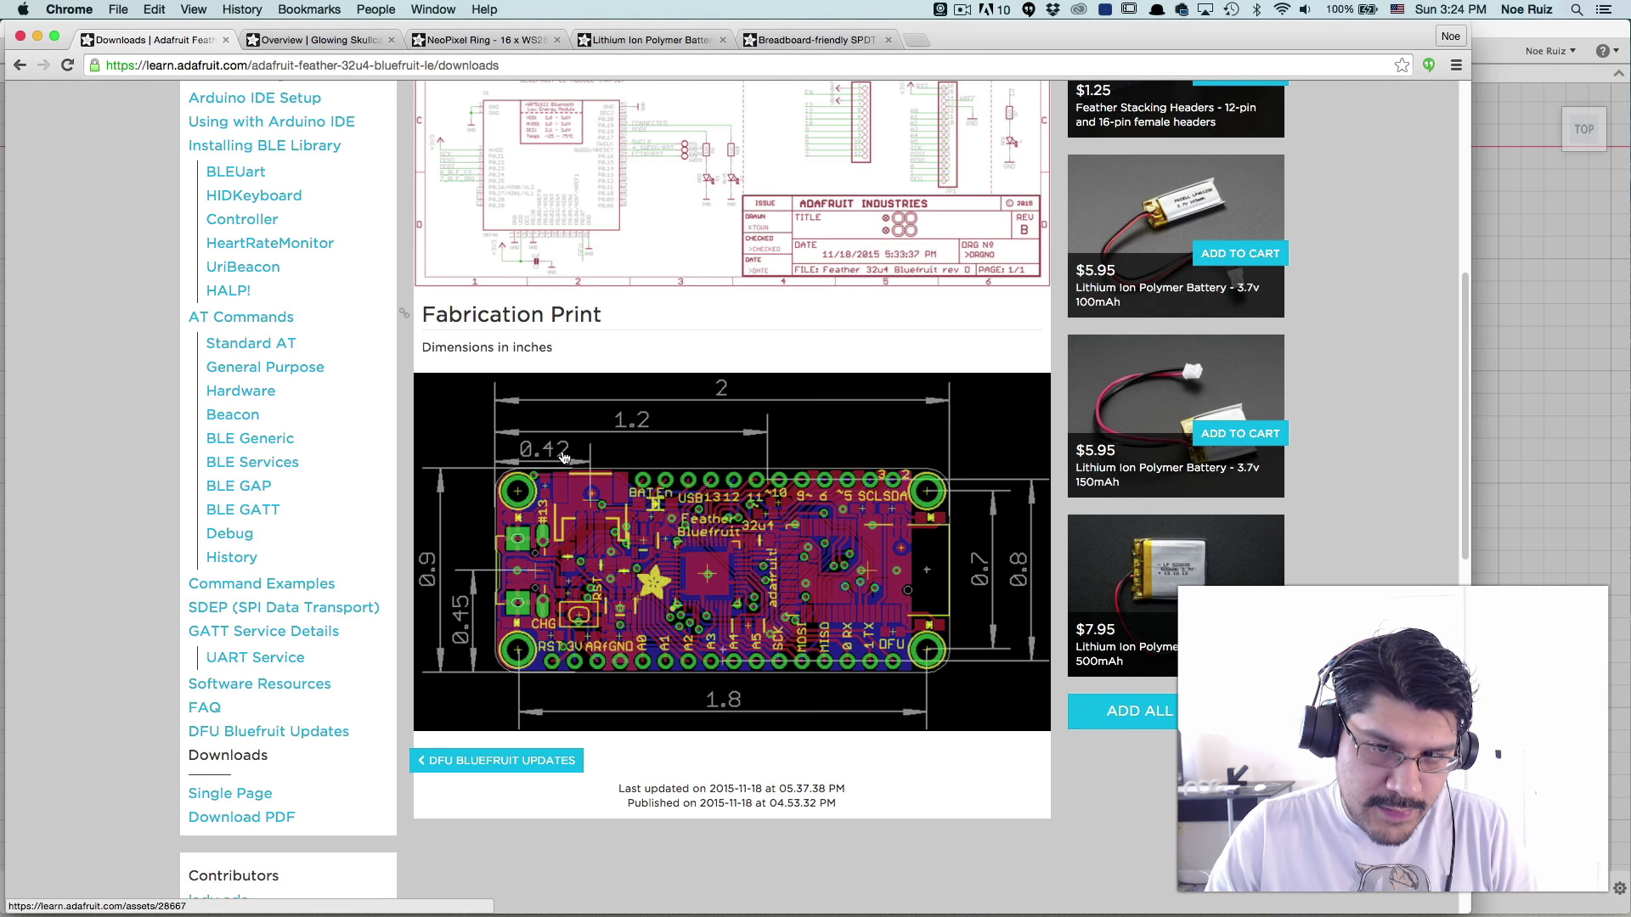
- Return to Fusion 360 and dimension the JST rectangle's center point 0.42 in from the board's bottom edge
key("super+Tab")
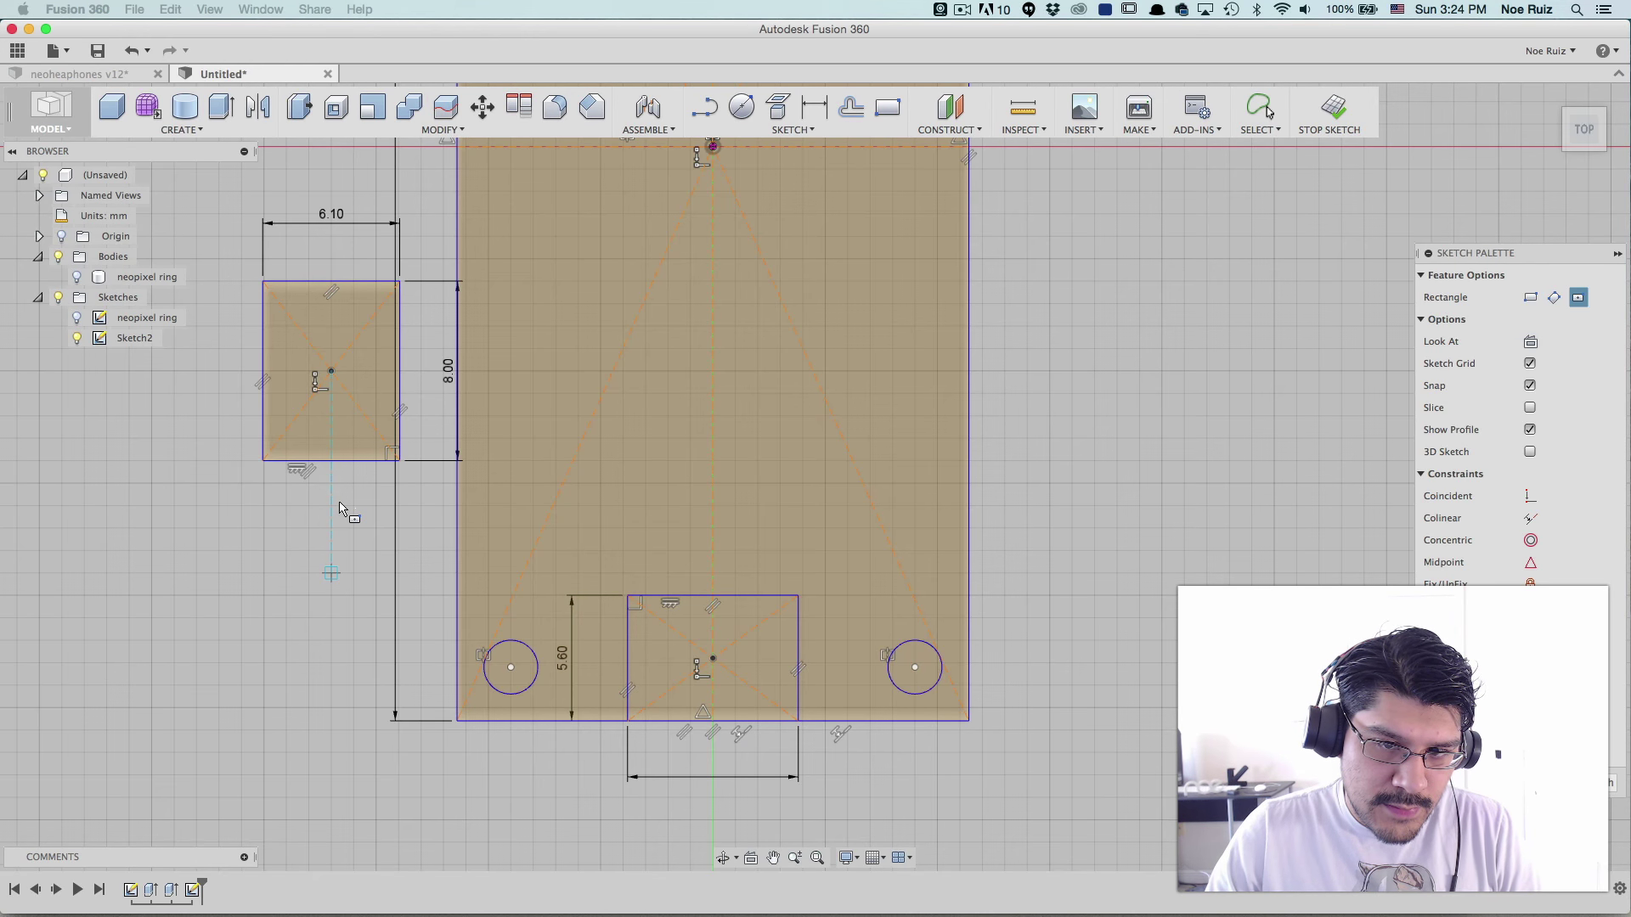
key("super+Tab")
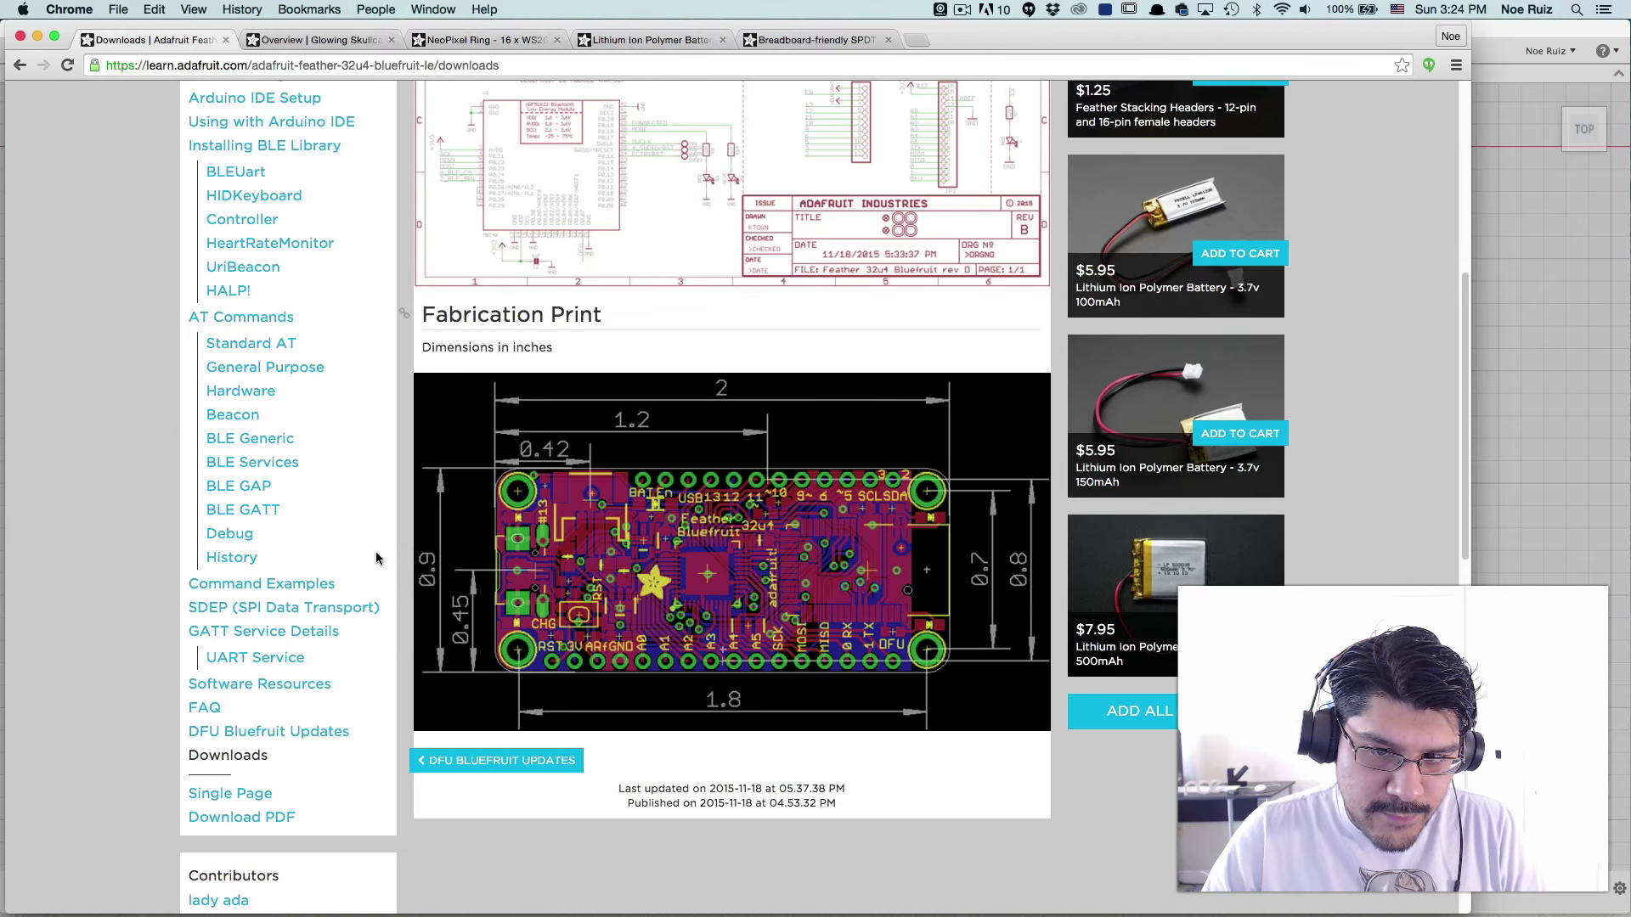
key("super+Tab")
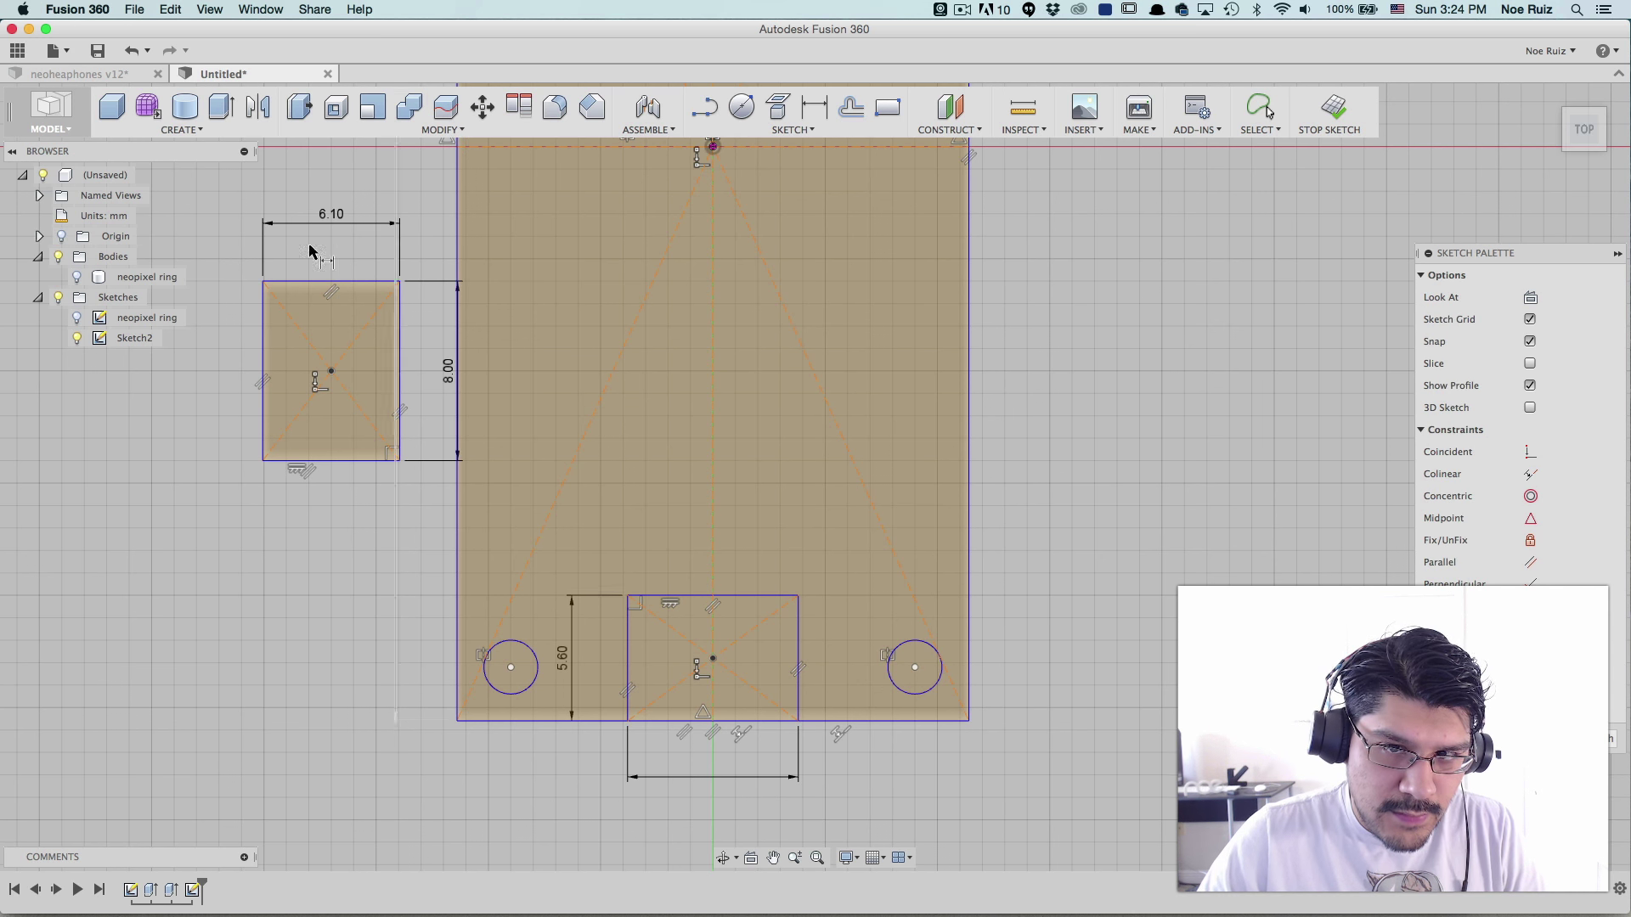
key("d")
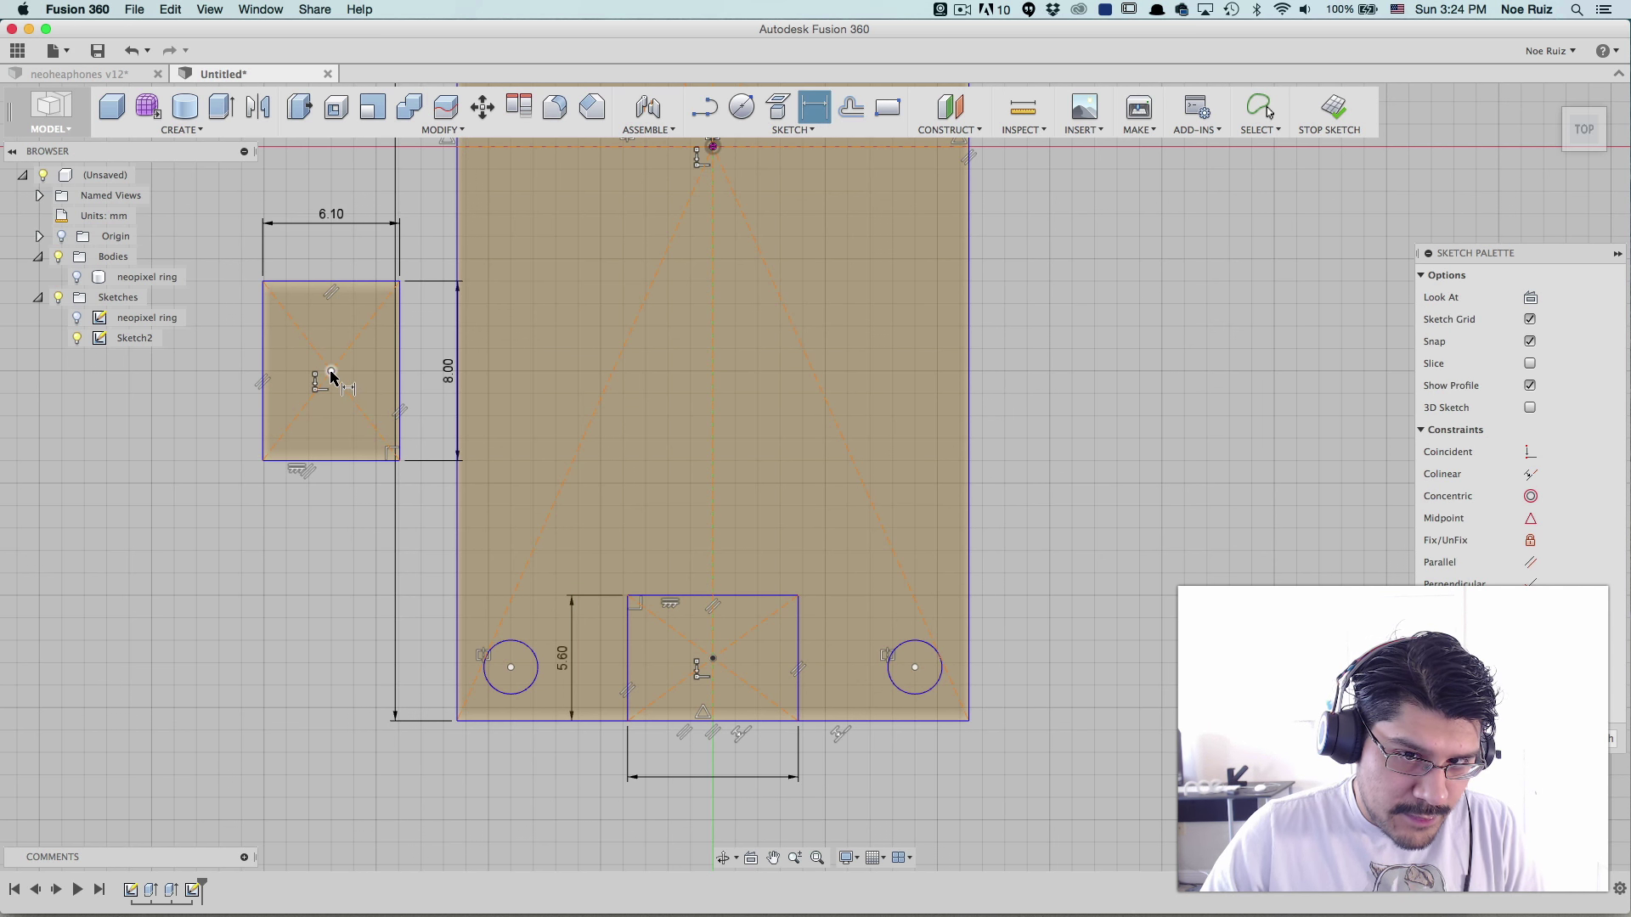
left_click(331, 373)
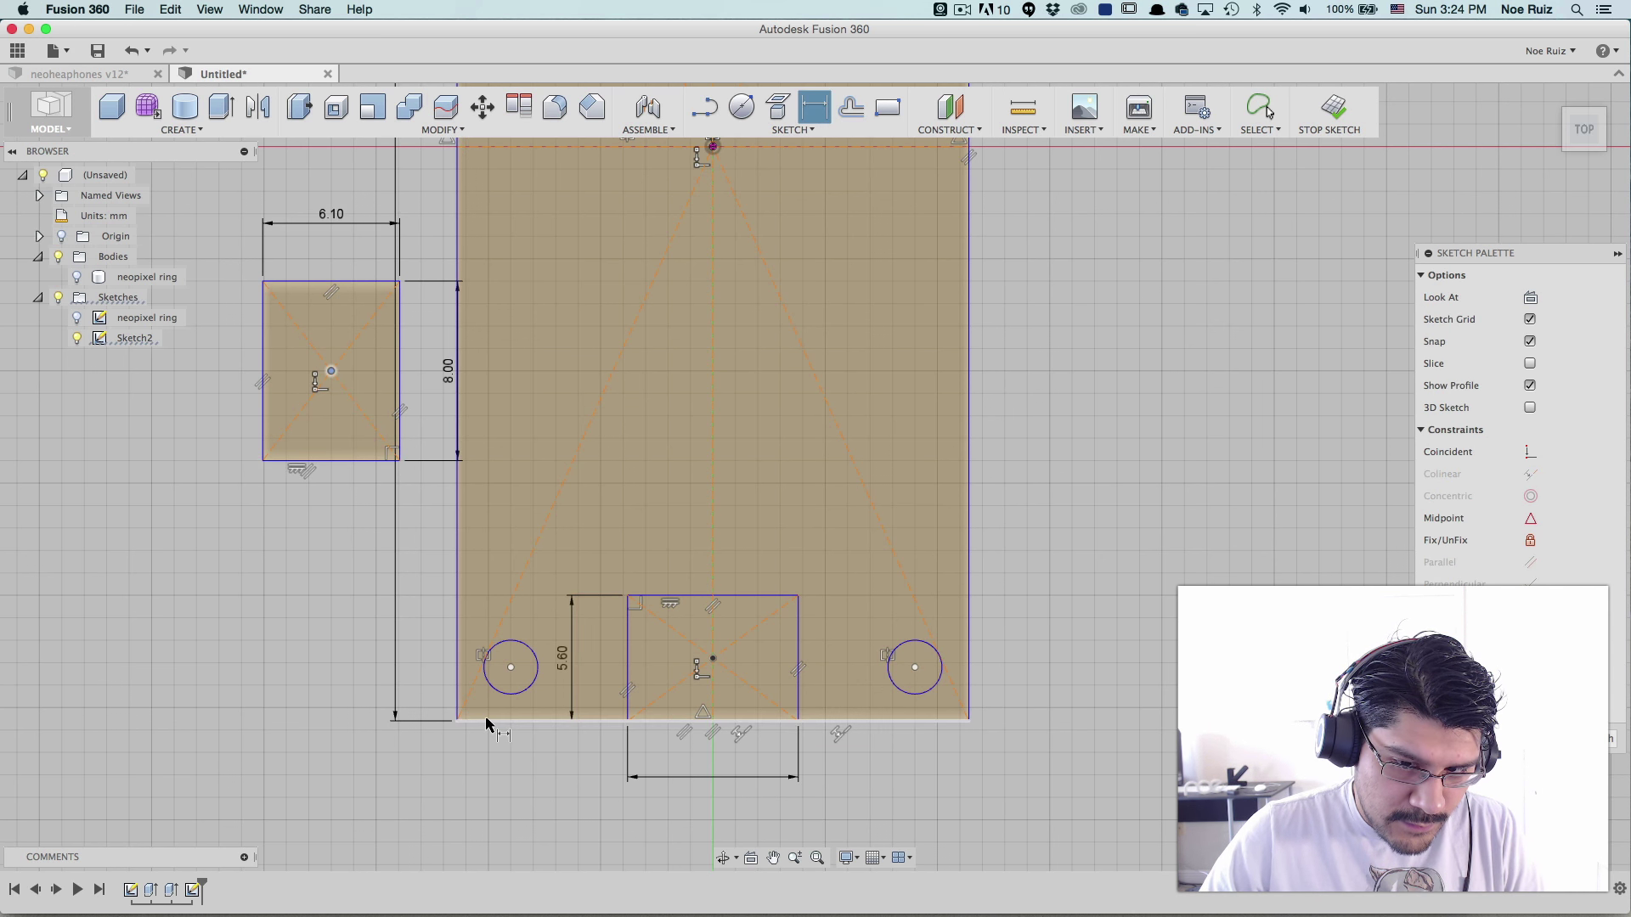
left_click(484, 721)
left_click(223, 647)
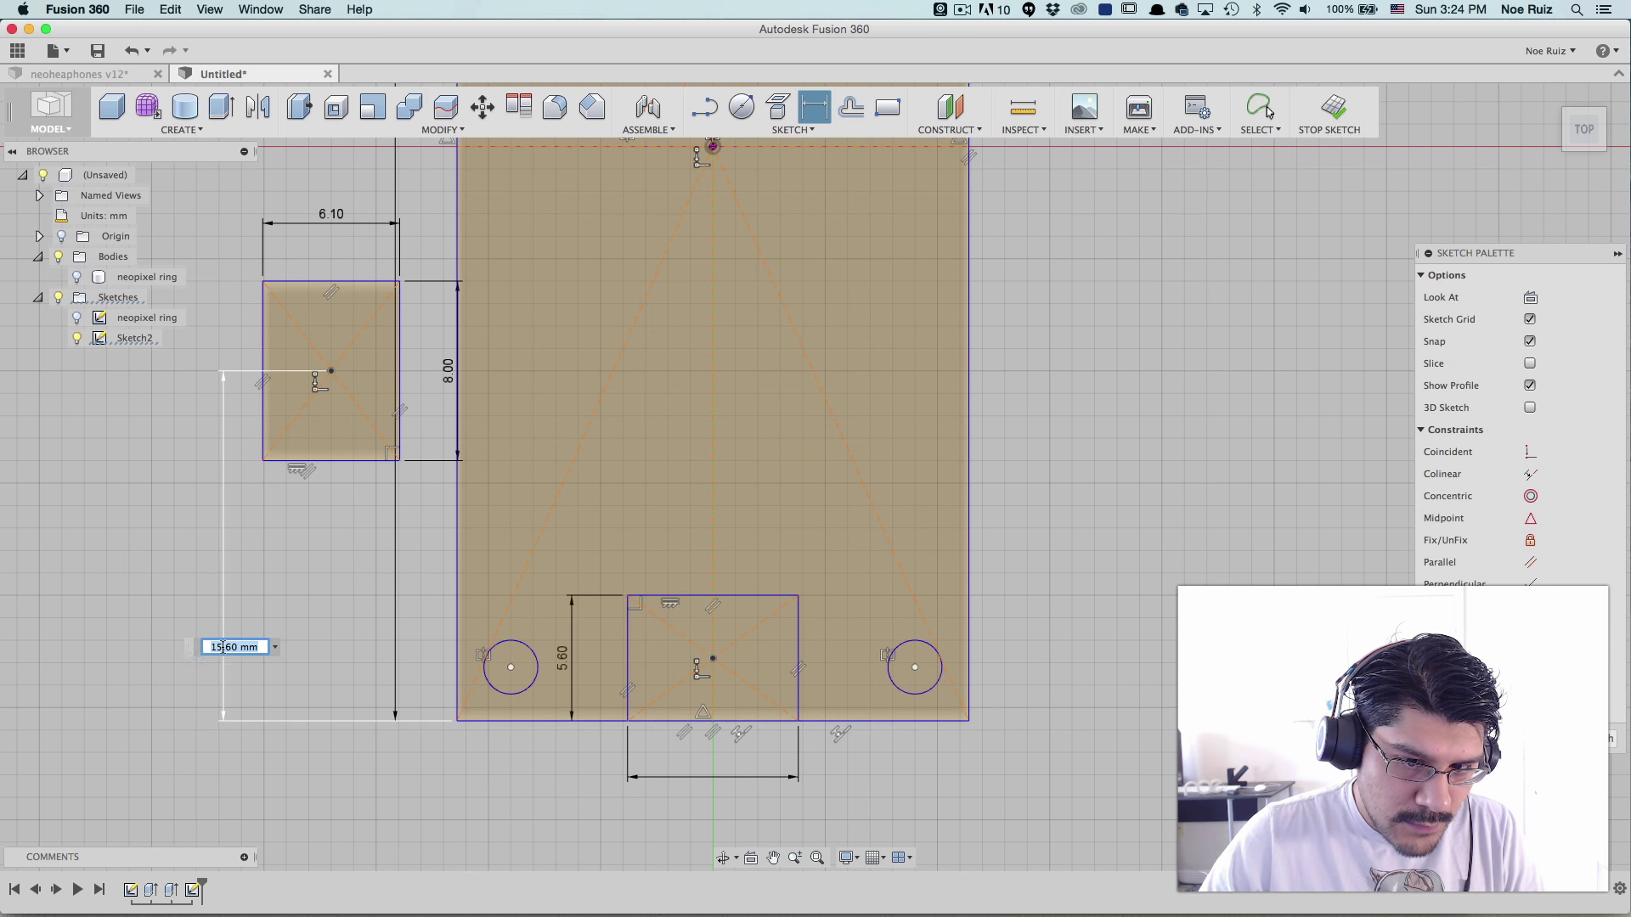
key("BackSpace")
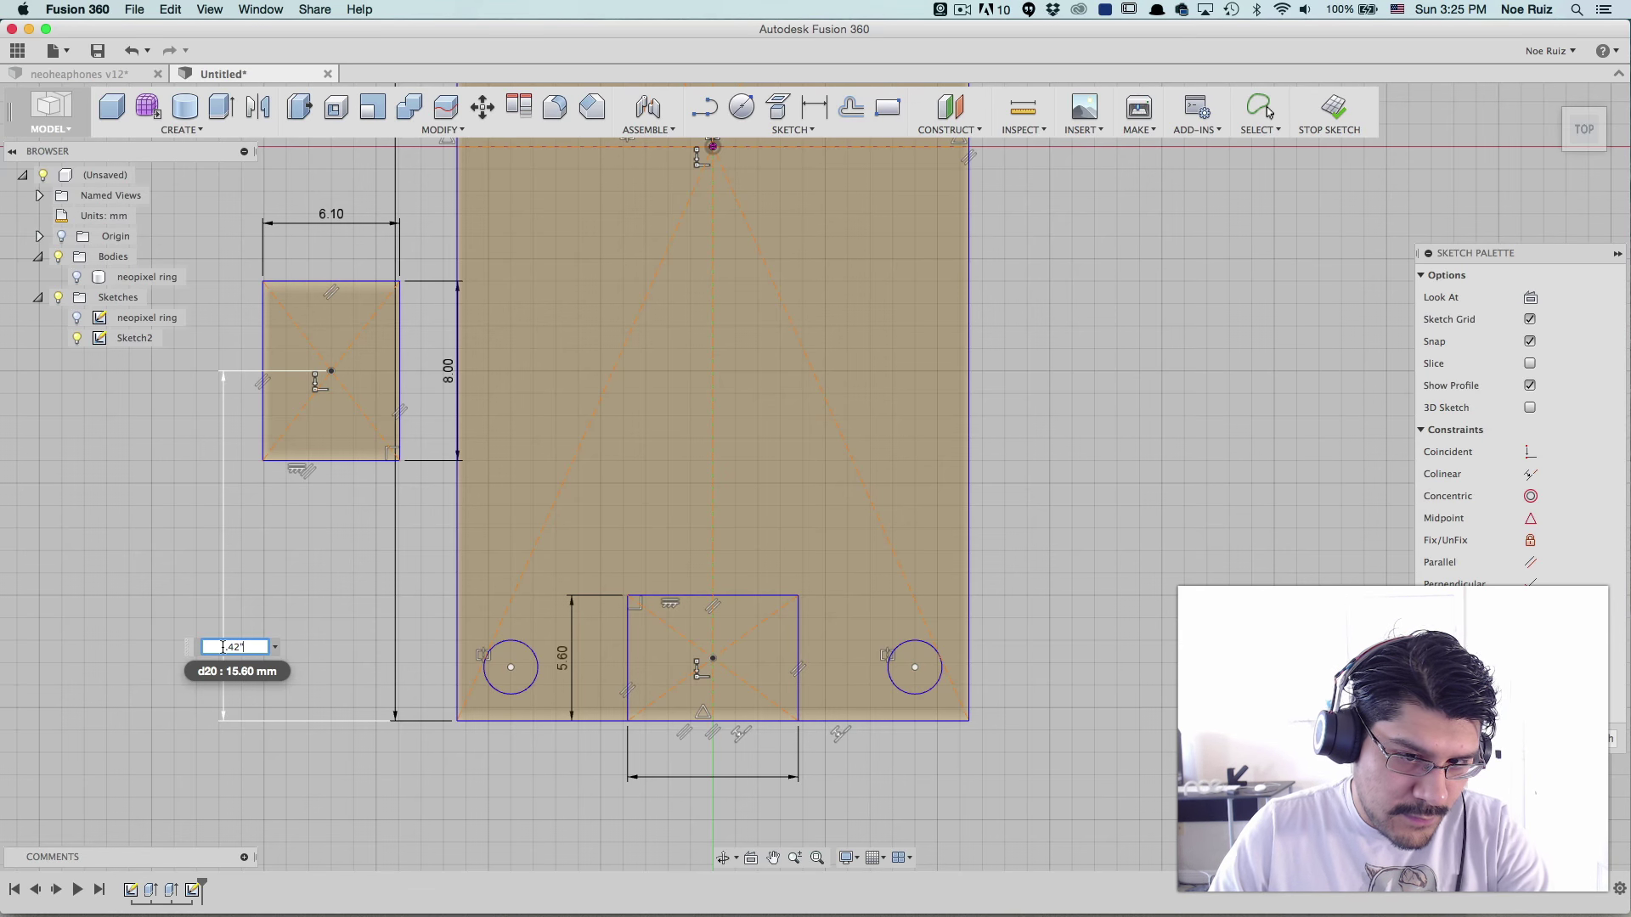
key("Return")
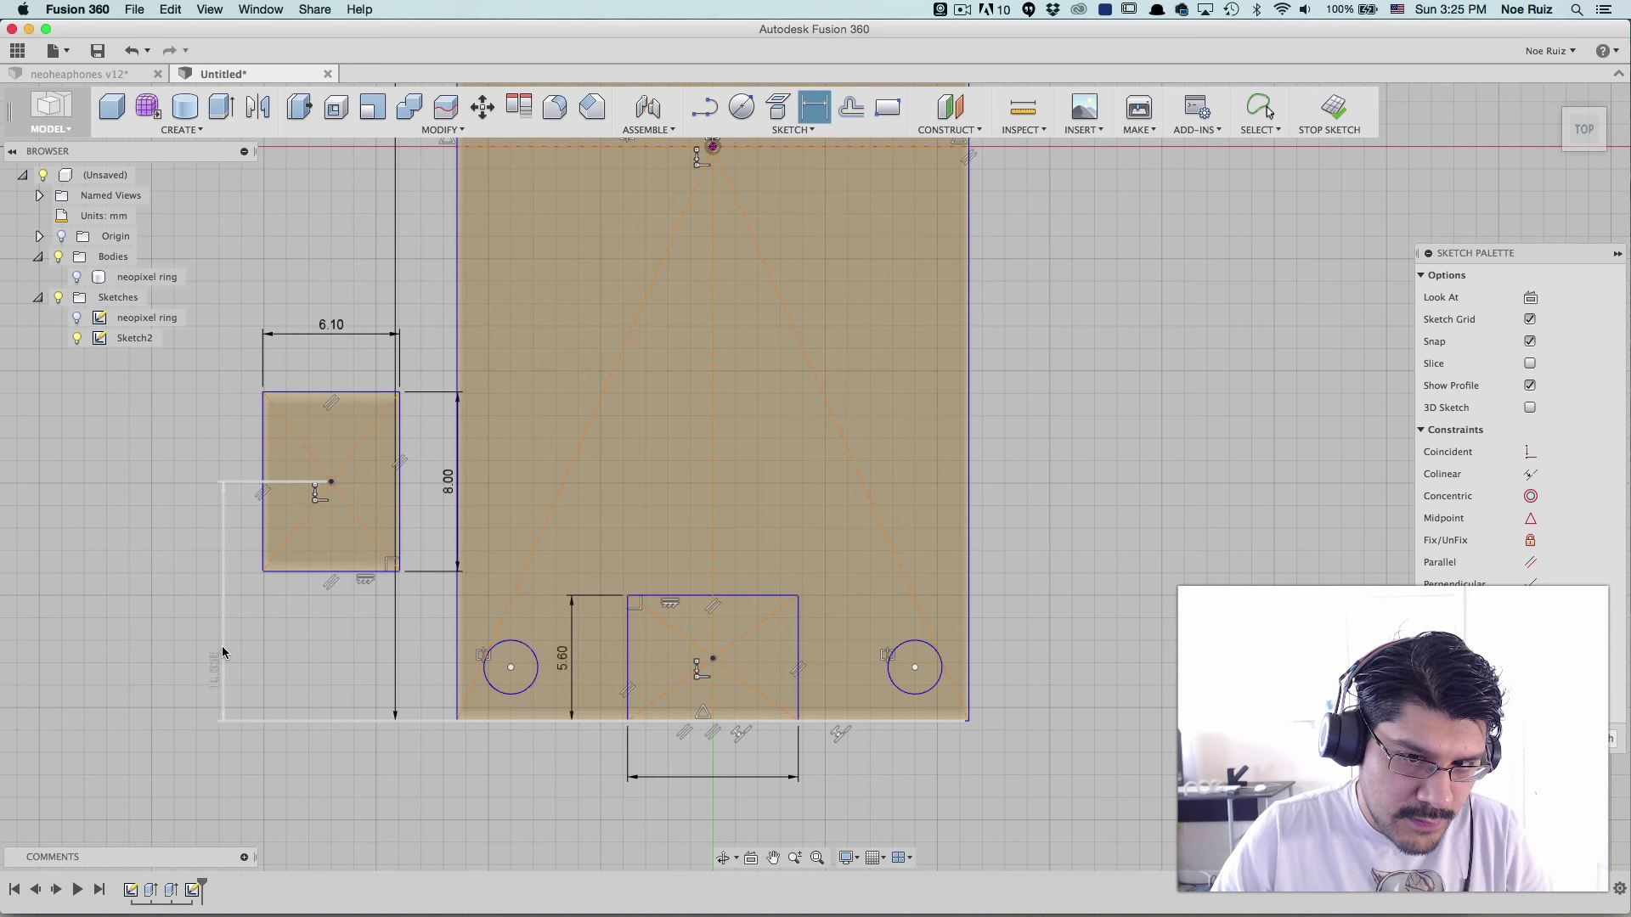
- Switch to the TextEdit notes, close the Colors window, check the JST connector's distance value, and return to Fusion 360
key("super+Tab")
key("super+Tab")
key("super+Tab")
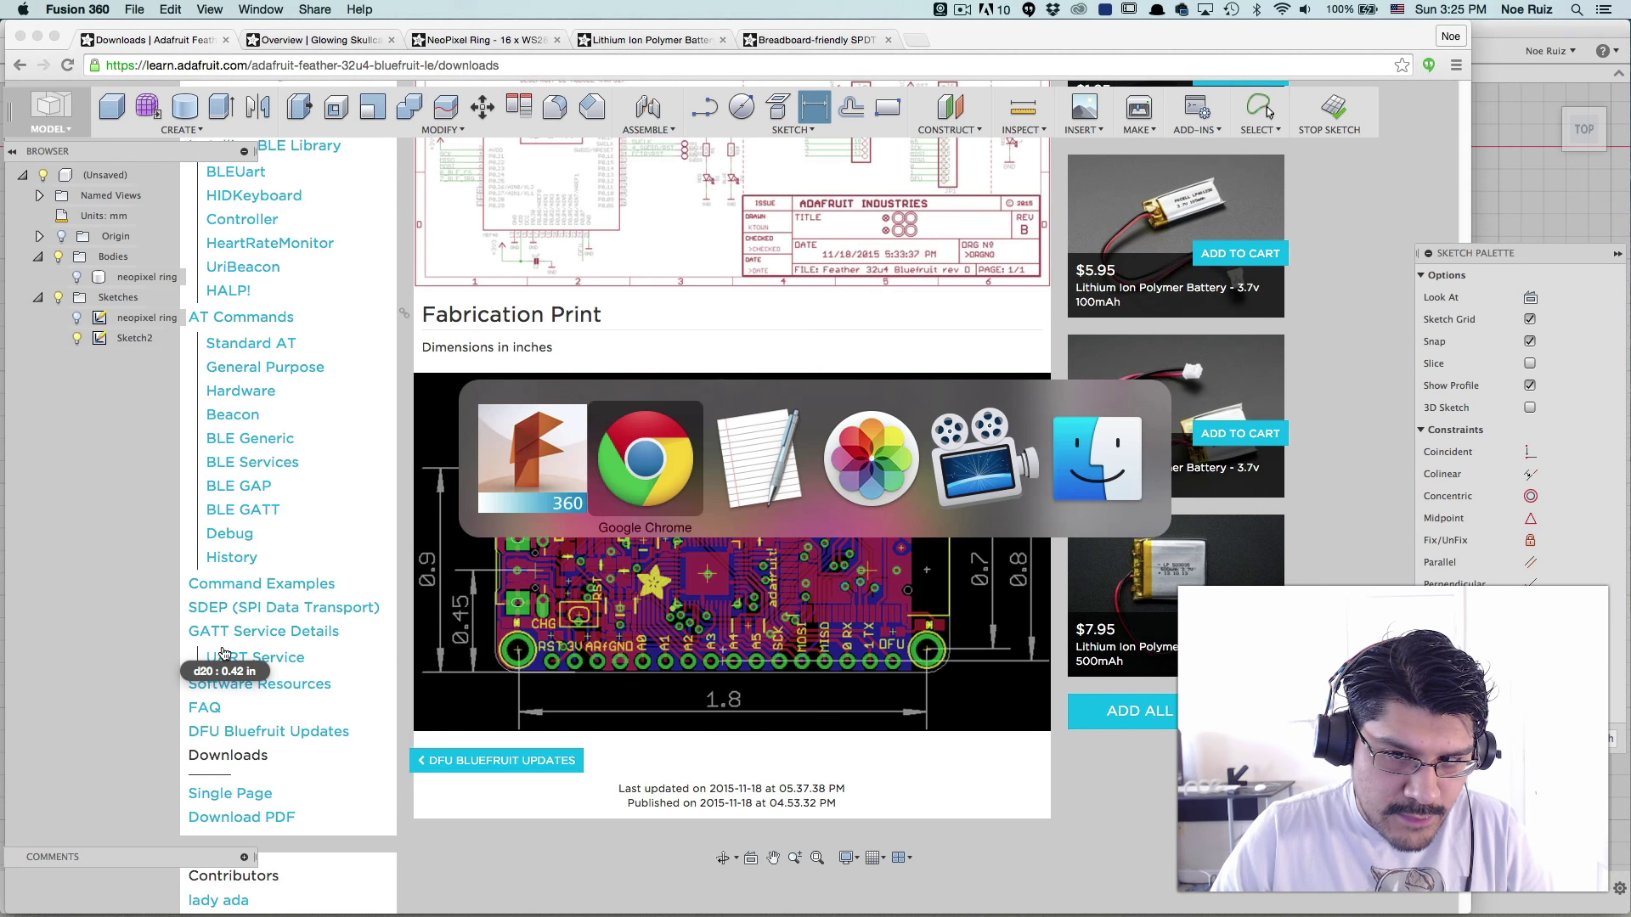
key("super+Tab")
key("super+Tab")
key("super+shift+Tab")
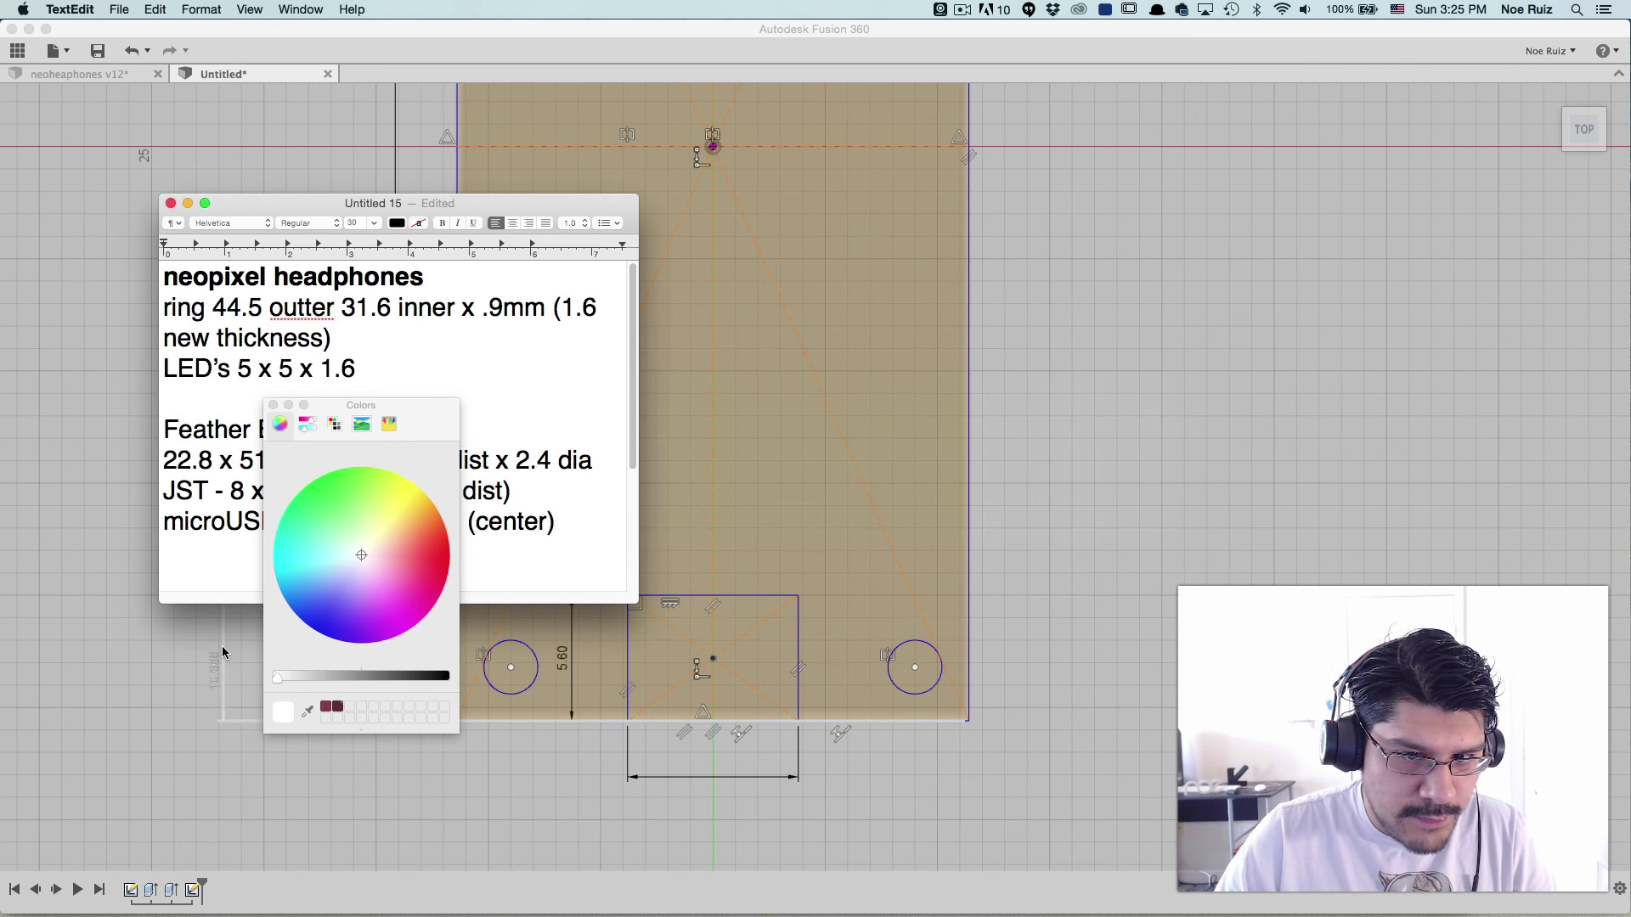
left_click(272, 405)
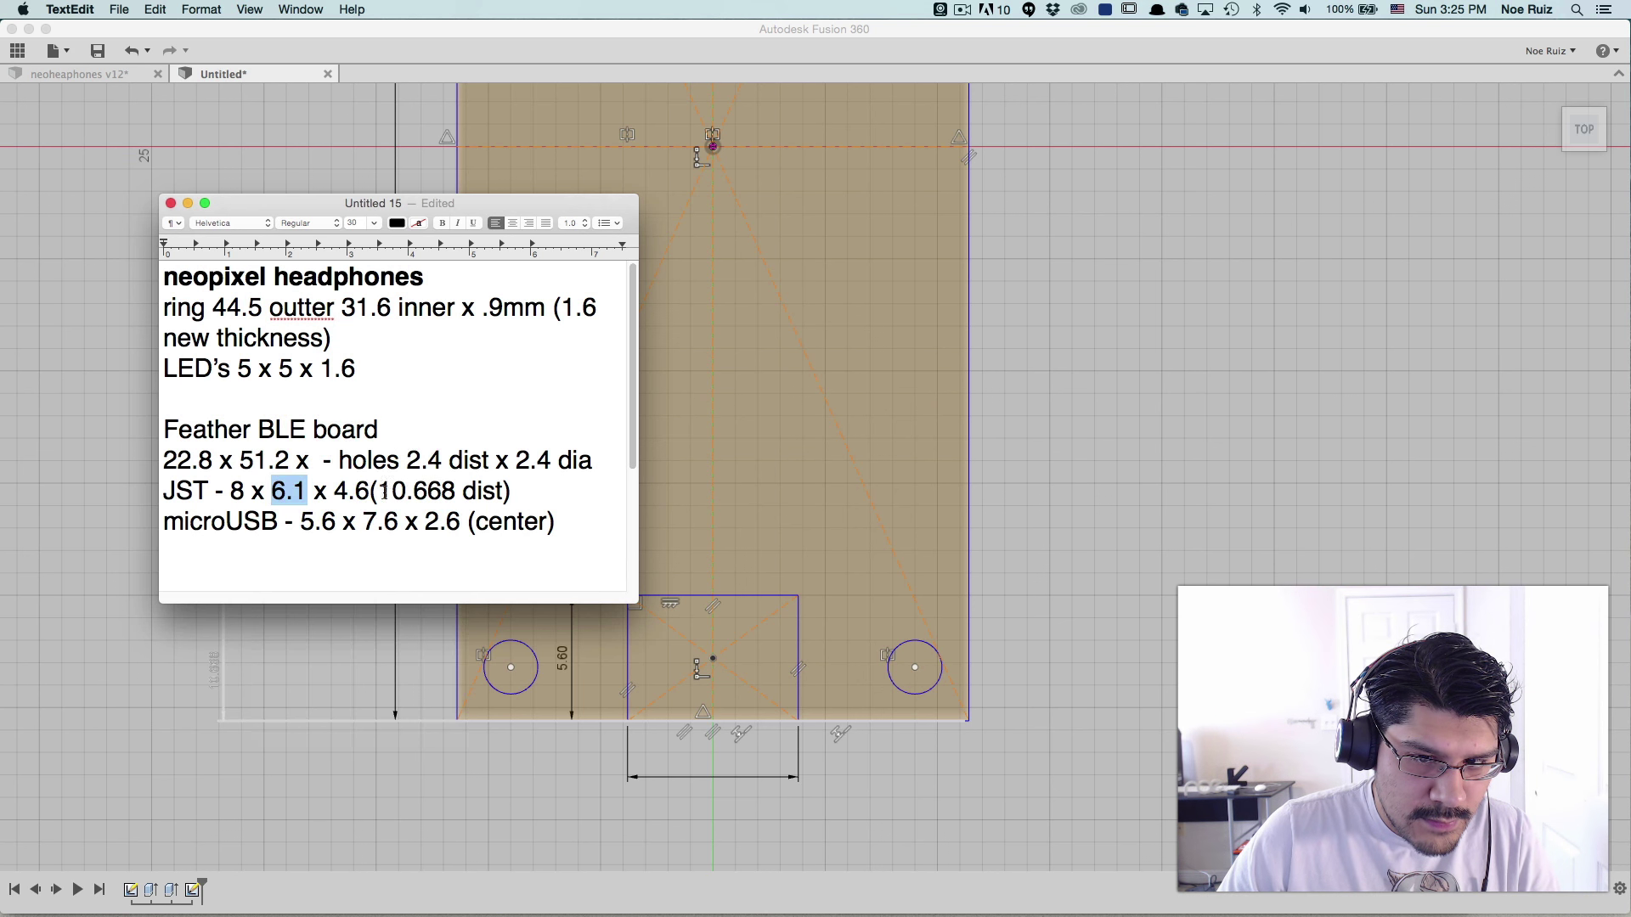
left_click_drag(391, 492, 456, 493)
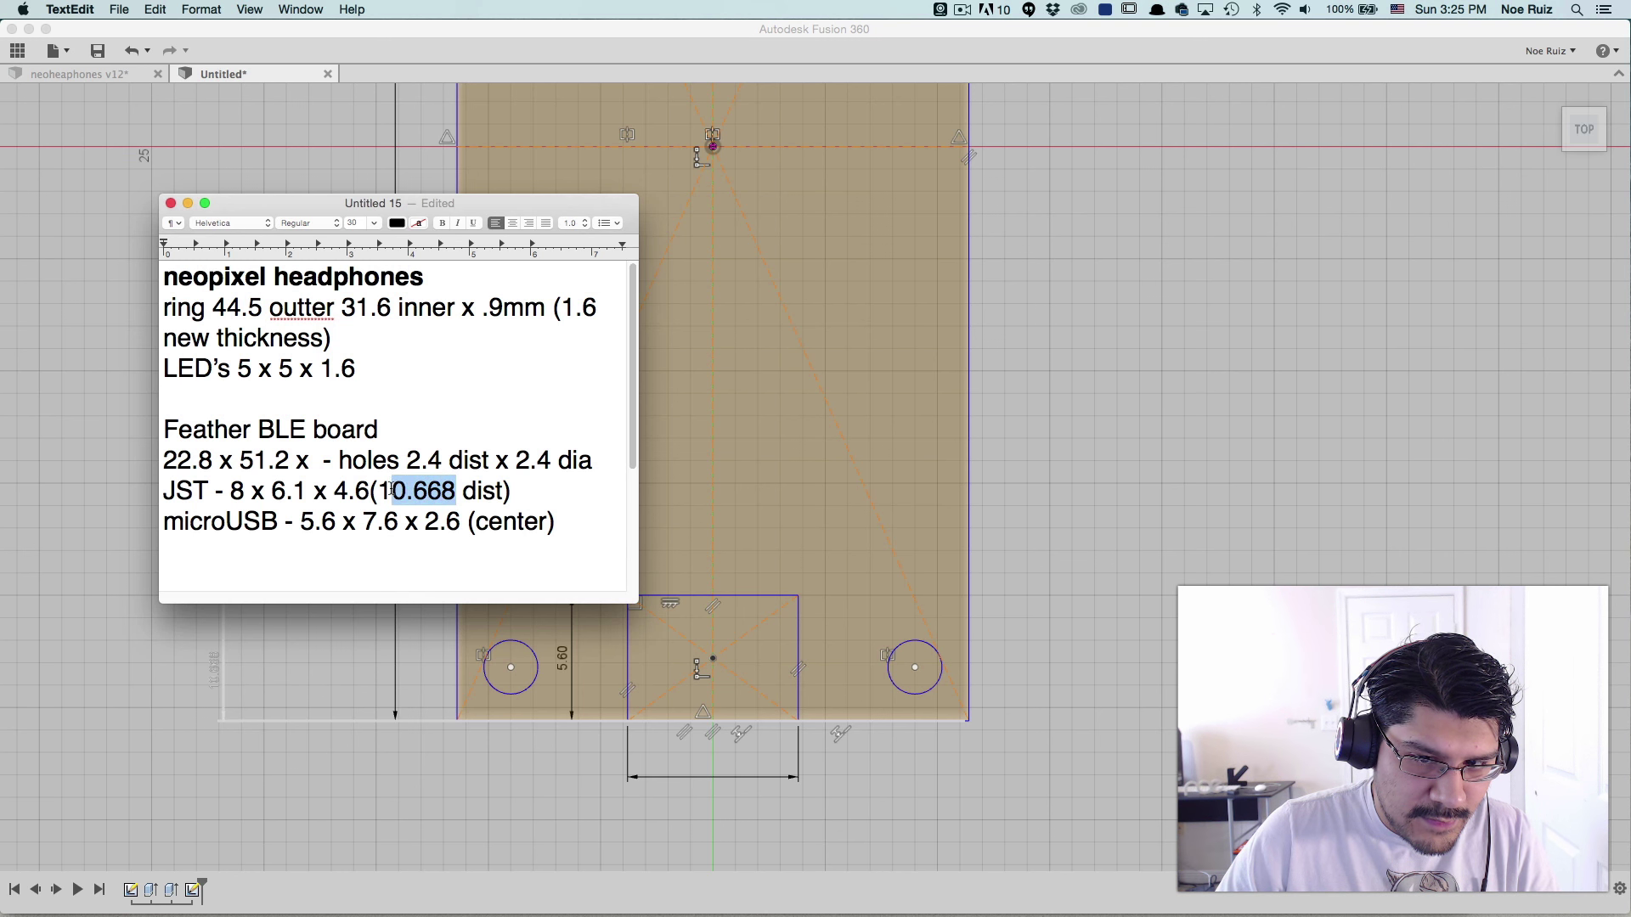
left_click(247, 783)
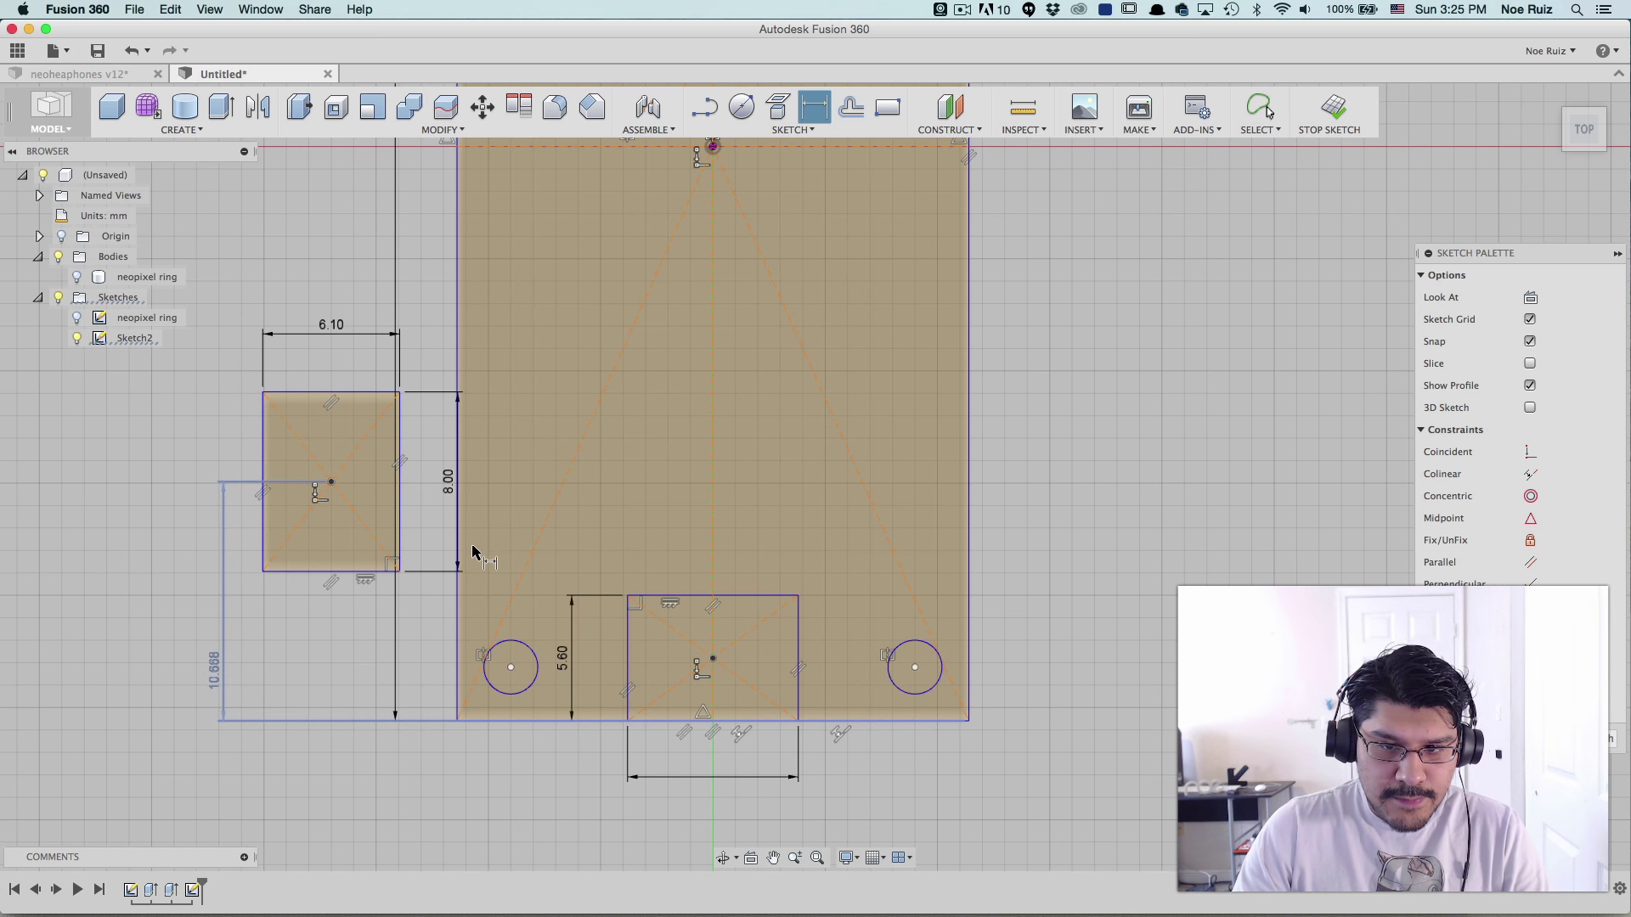
- Recheck the JST position on Chrome's Fabrication Print, then in Fusion 360 make the JST rectangle's left edge colinear with the board's left edge
key("super+Tab")
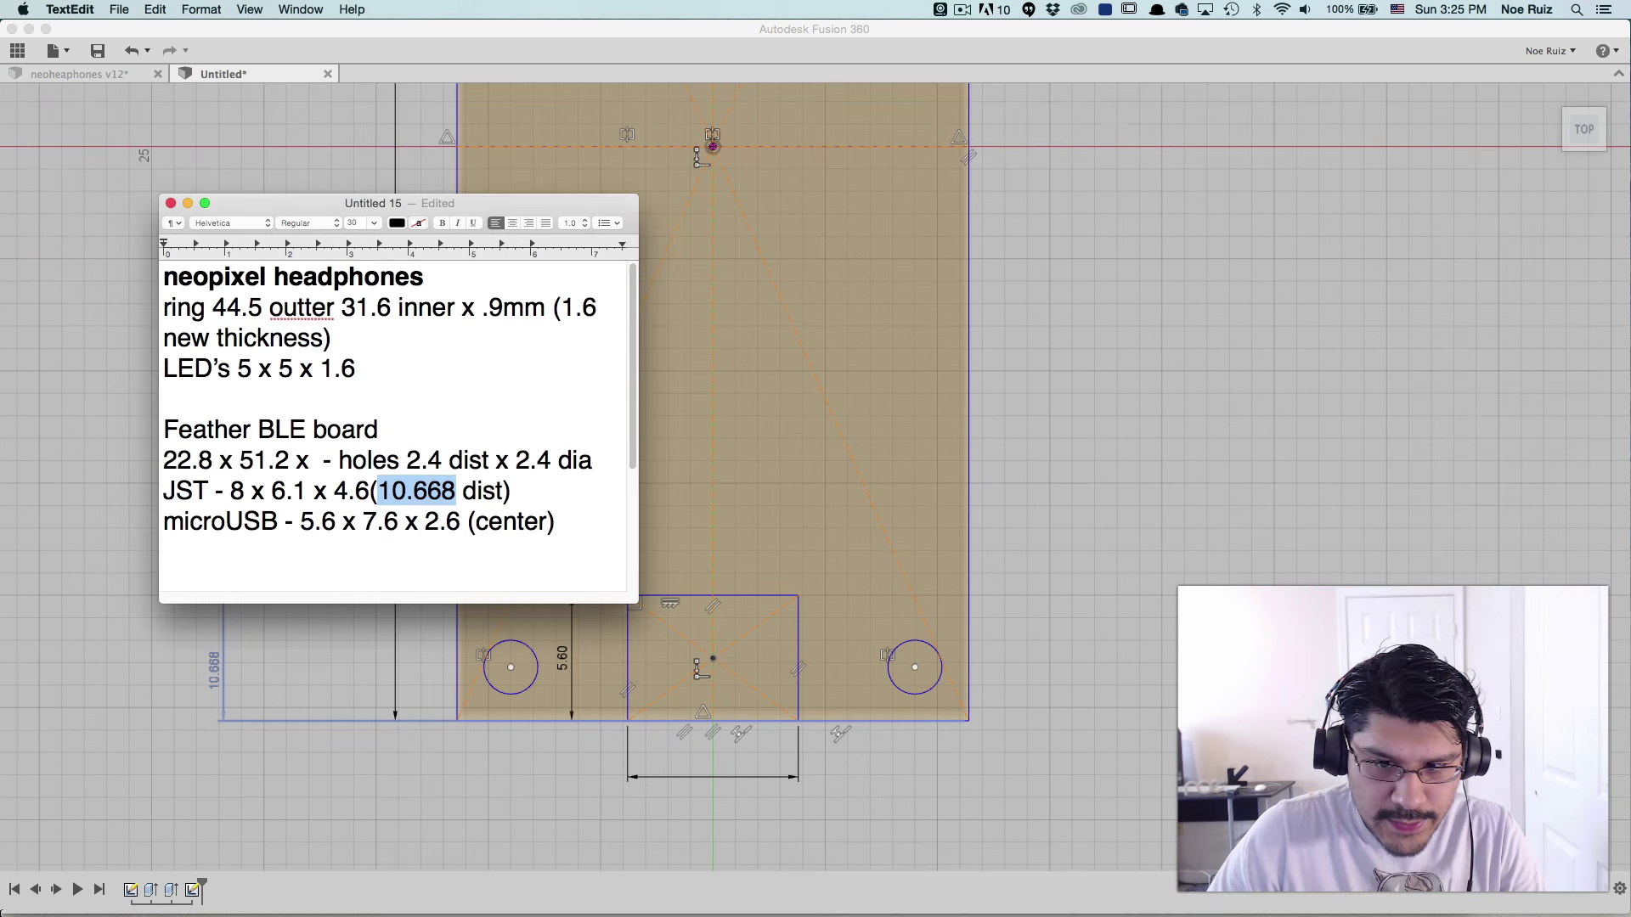
key("super+Tab")
key("super+Tab")
key("super+Tab")
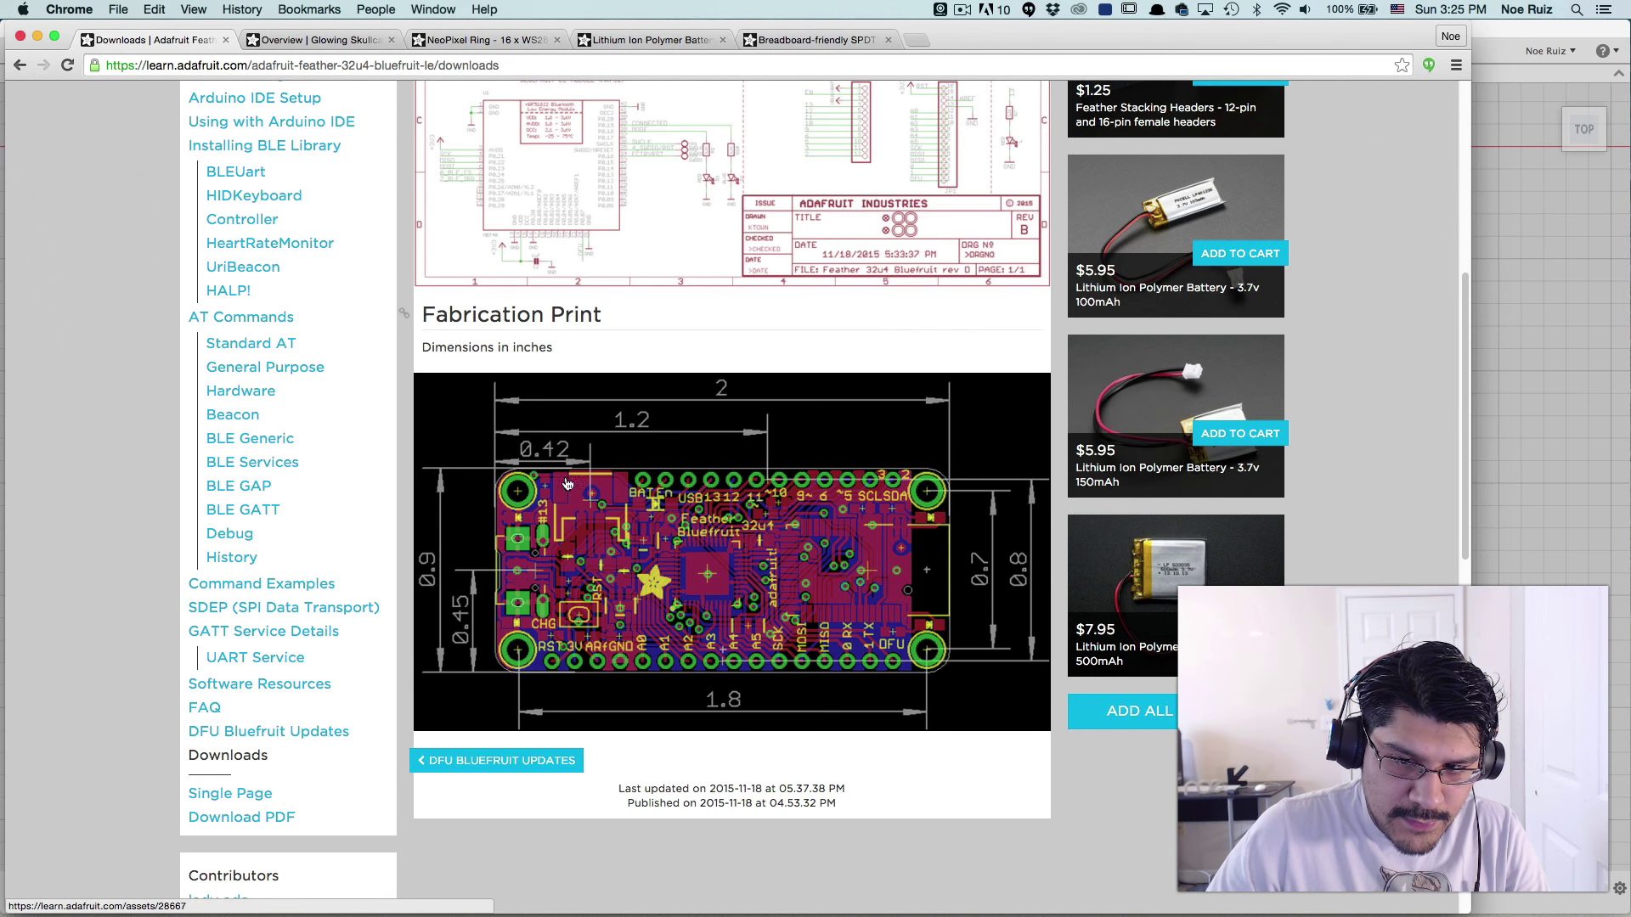
key("super+Tab")
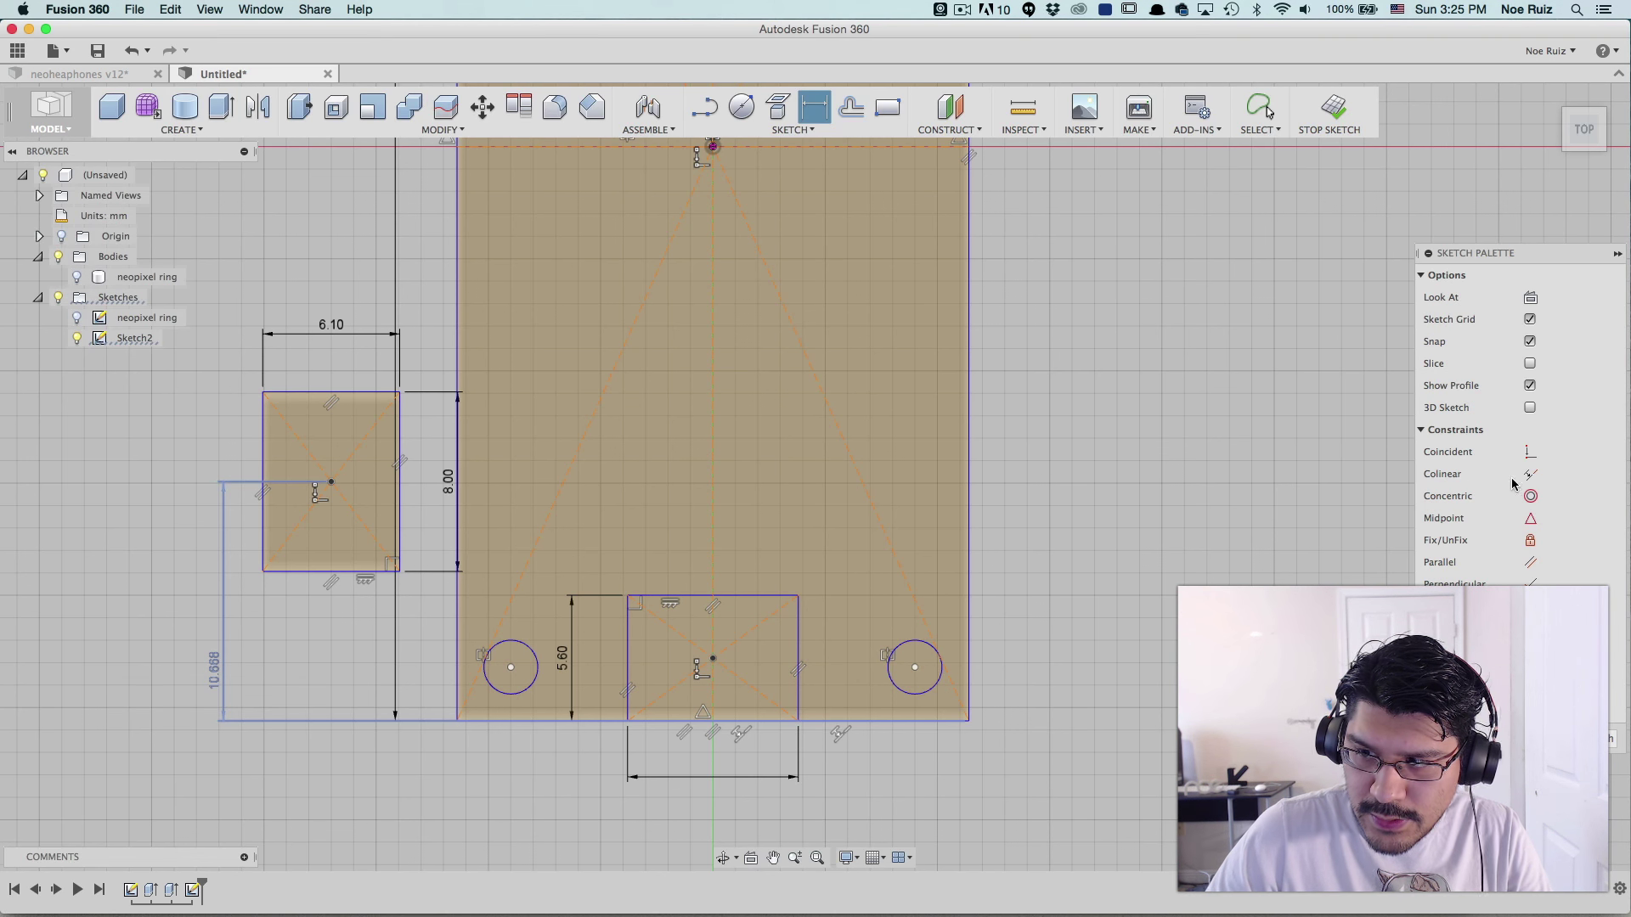
left_click(1530, 474)
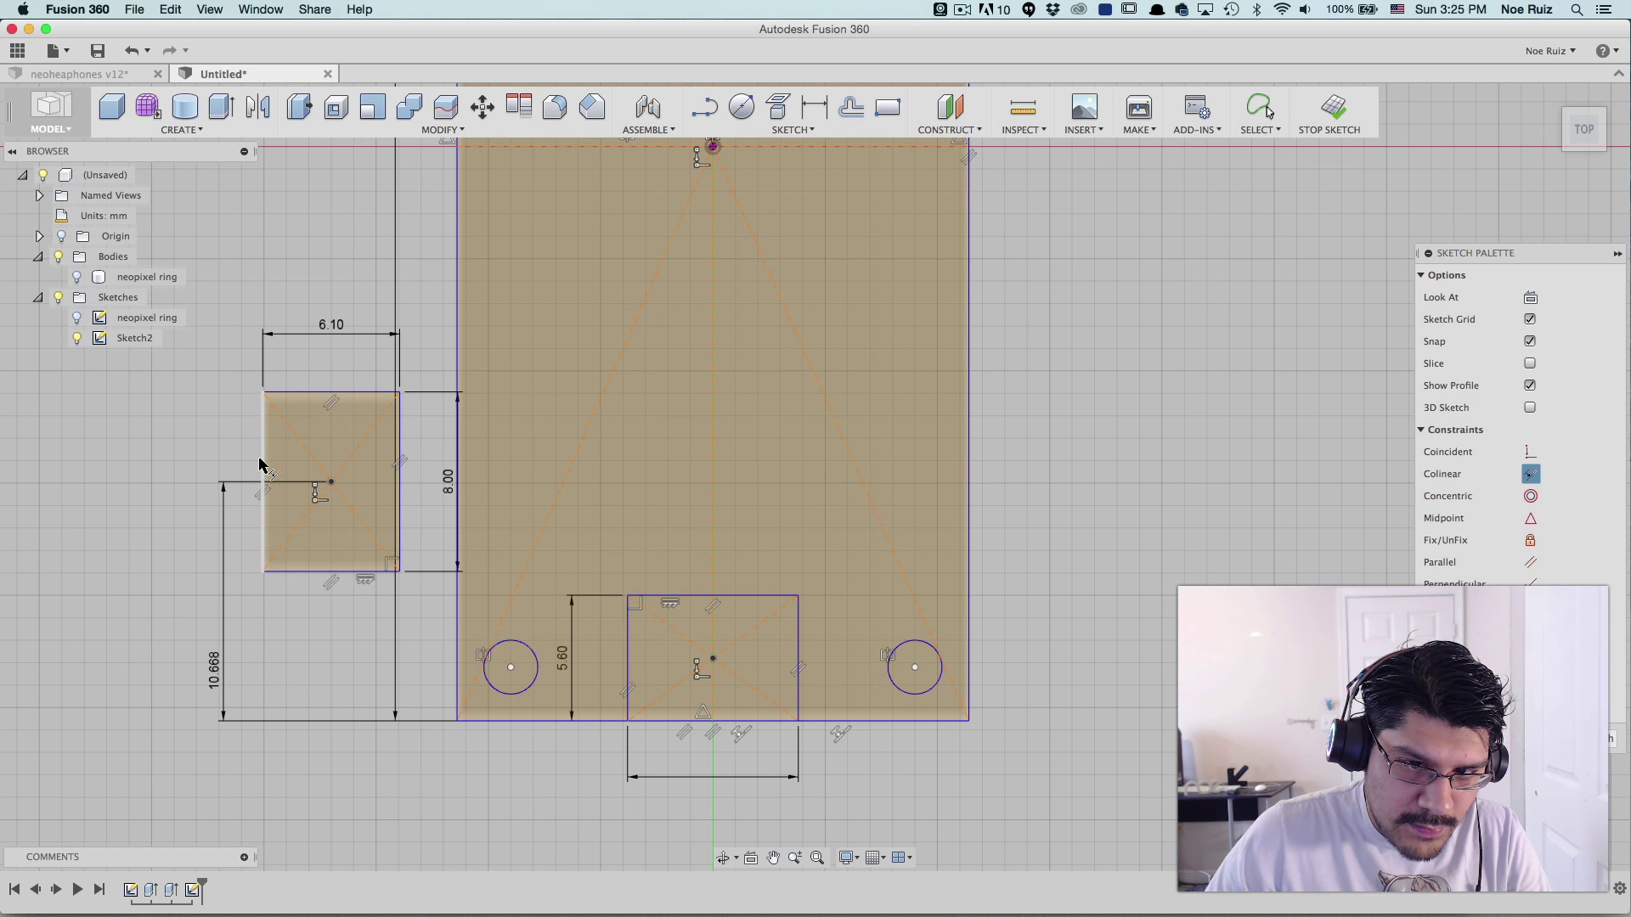
left_click(264, 492)
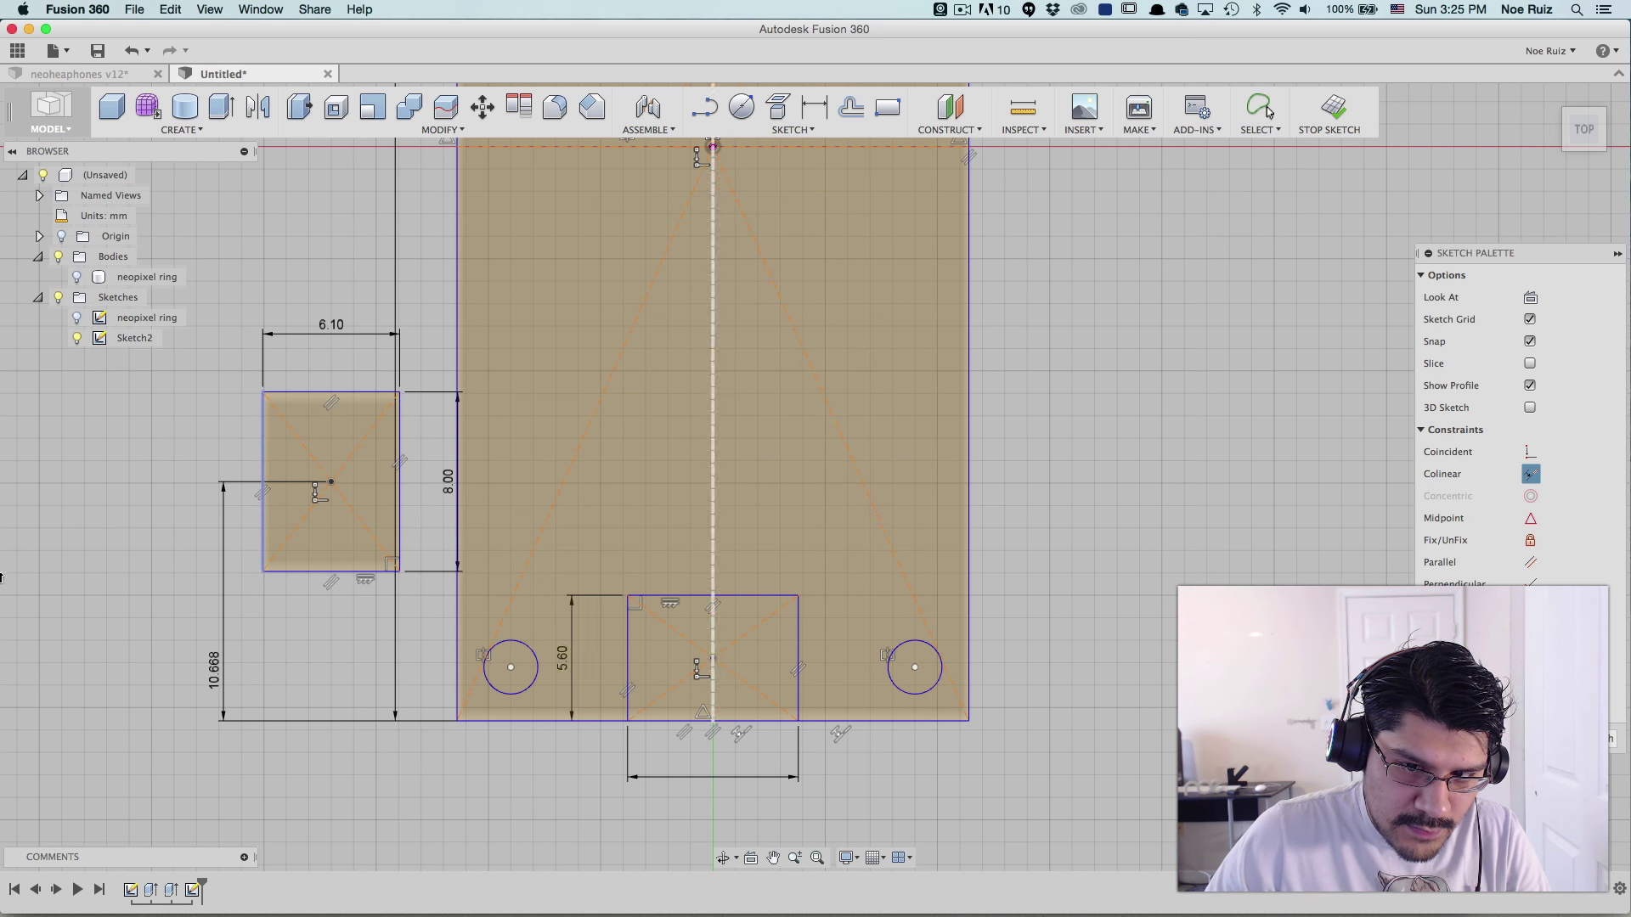
left_click(457, 622)
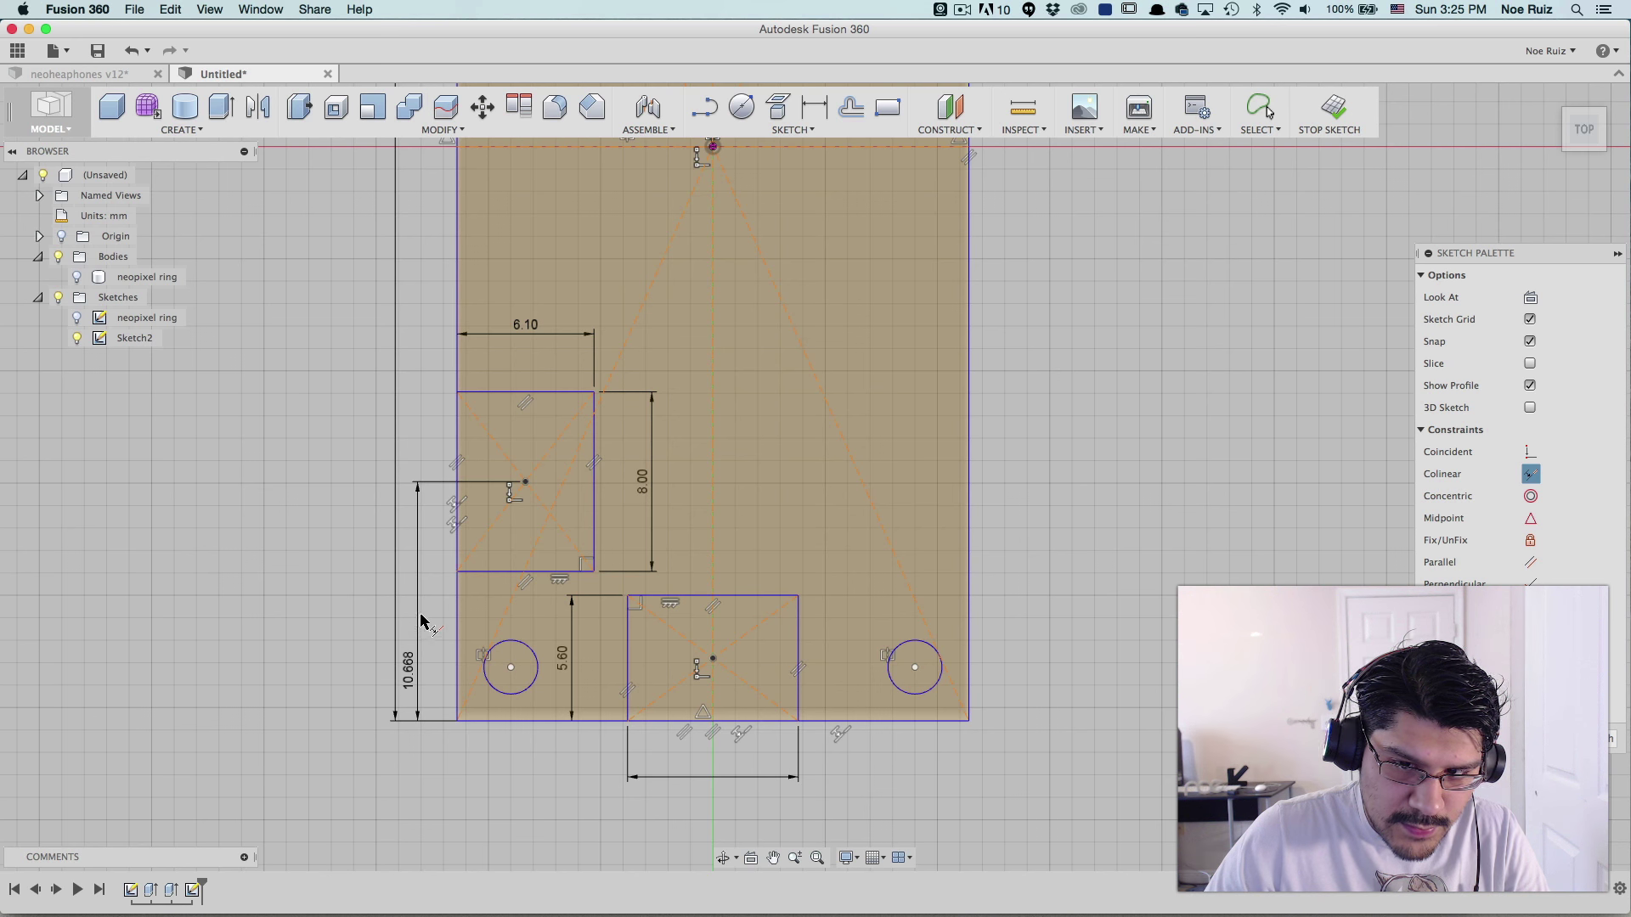
- Check the complete board outline with its holes and both connector rectangles, and finish the sketch
scroll(422, 621, "down", 6)
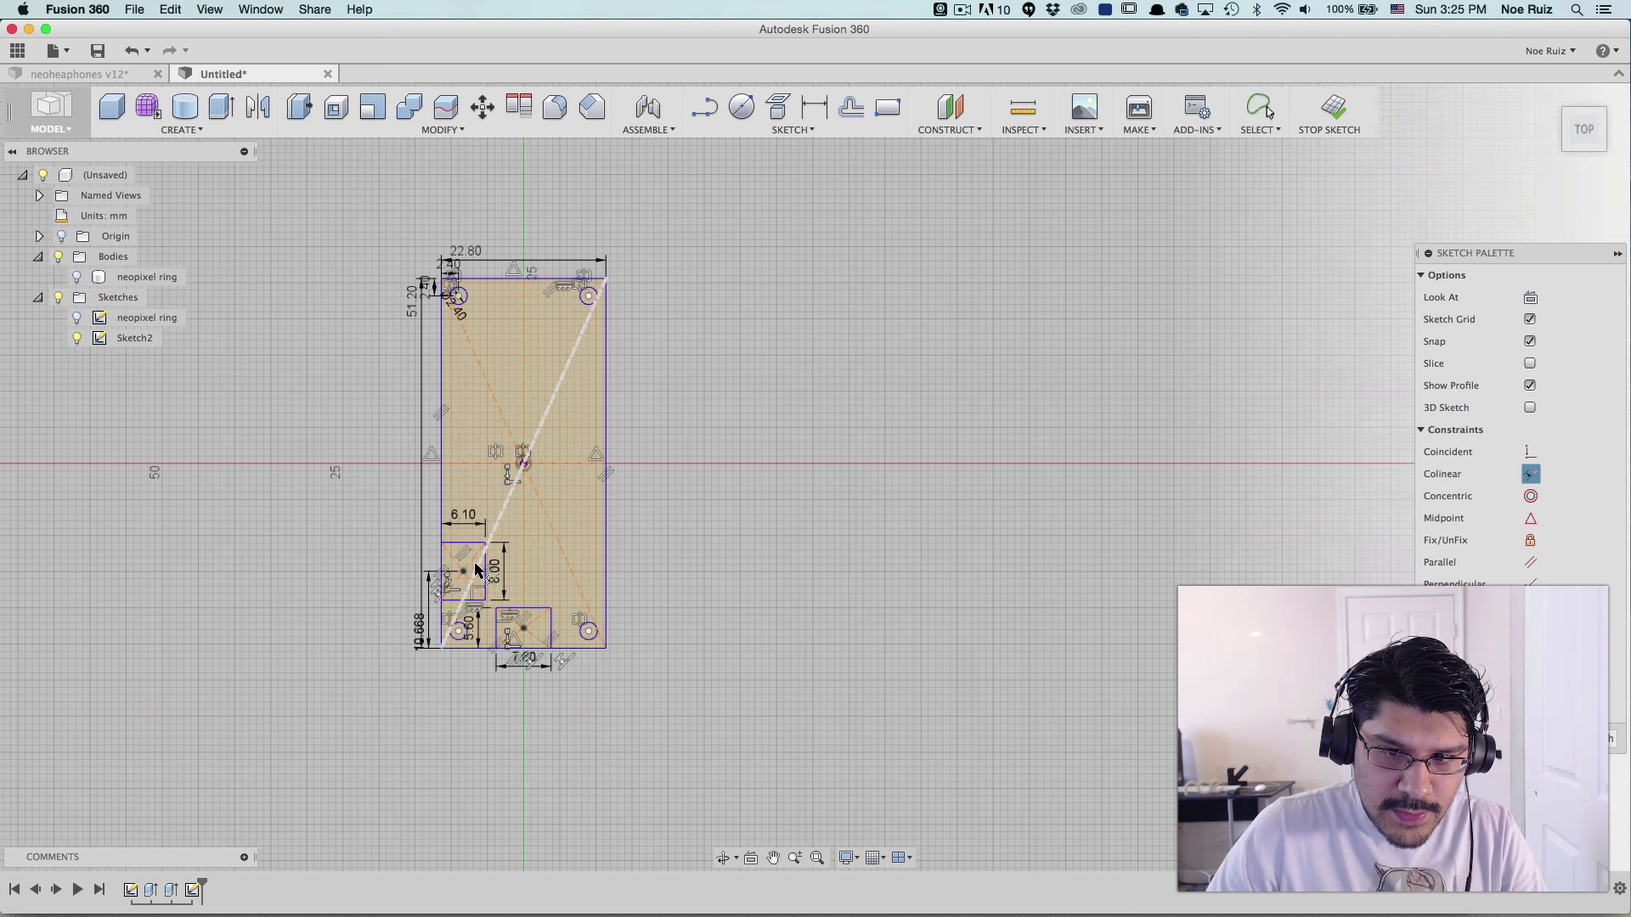
scroll(478, 571, "up", 2)
scroll(459, 598, "up", 3)
scroll(477, 648, "down", 4)
scroll(423, 549, "up", 4)
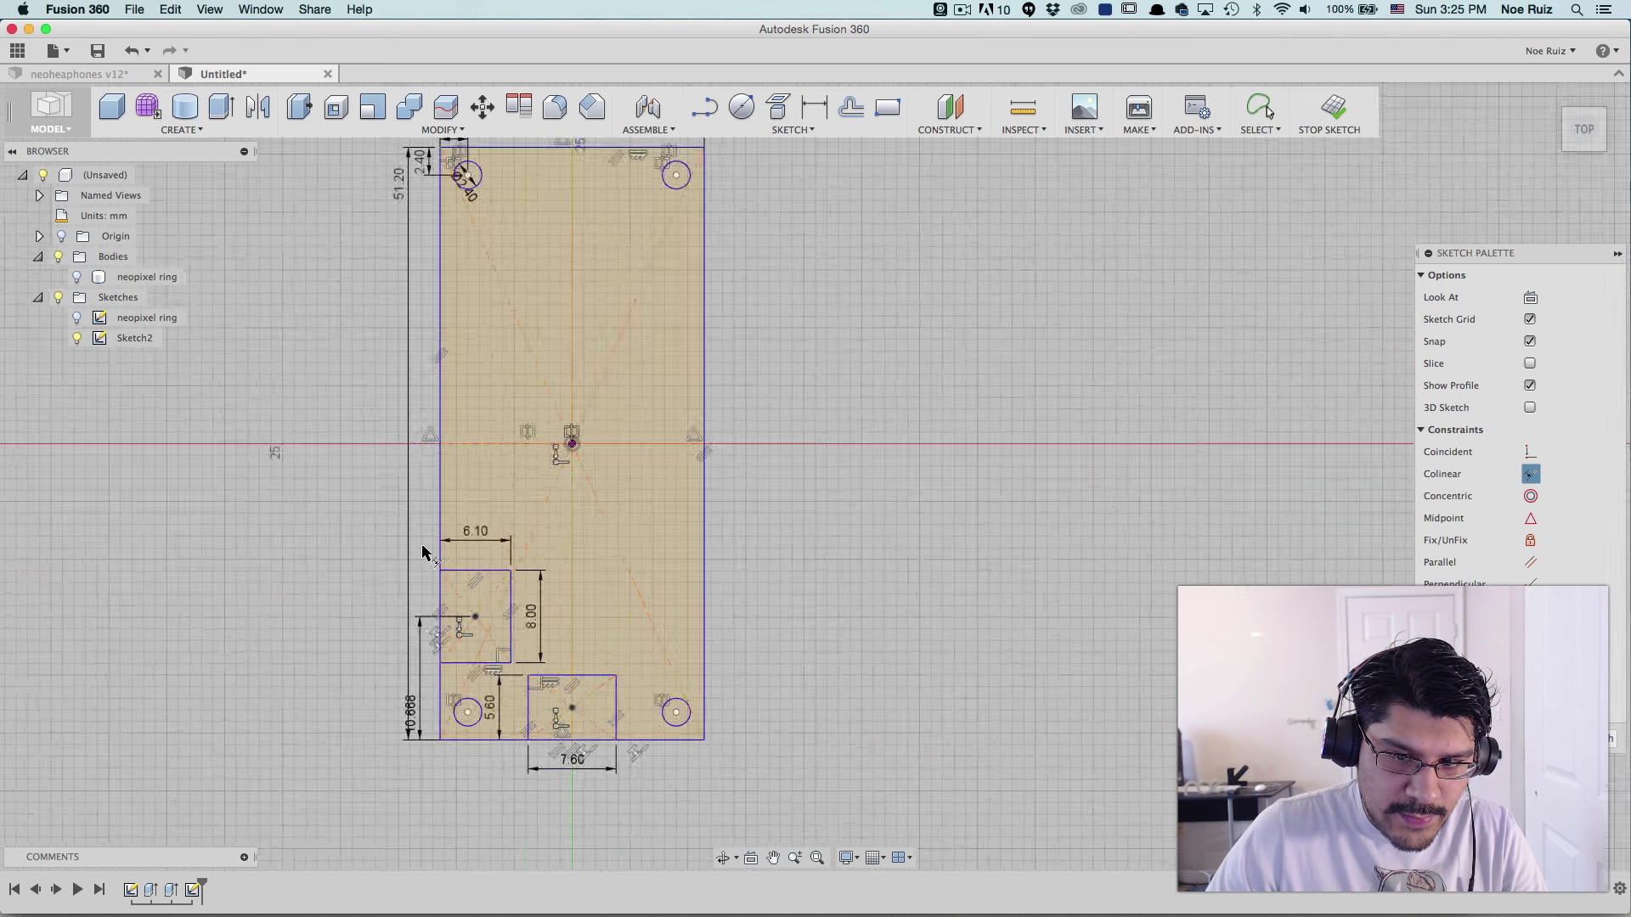
scroll(428, 559, "down", 4)
scroll(429, 562, "up", 3)
middle_click_drag(373, 415, 394, 448)
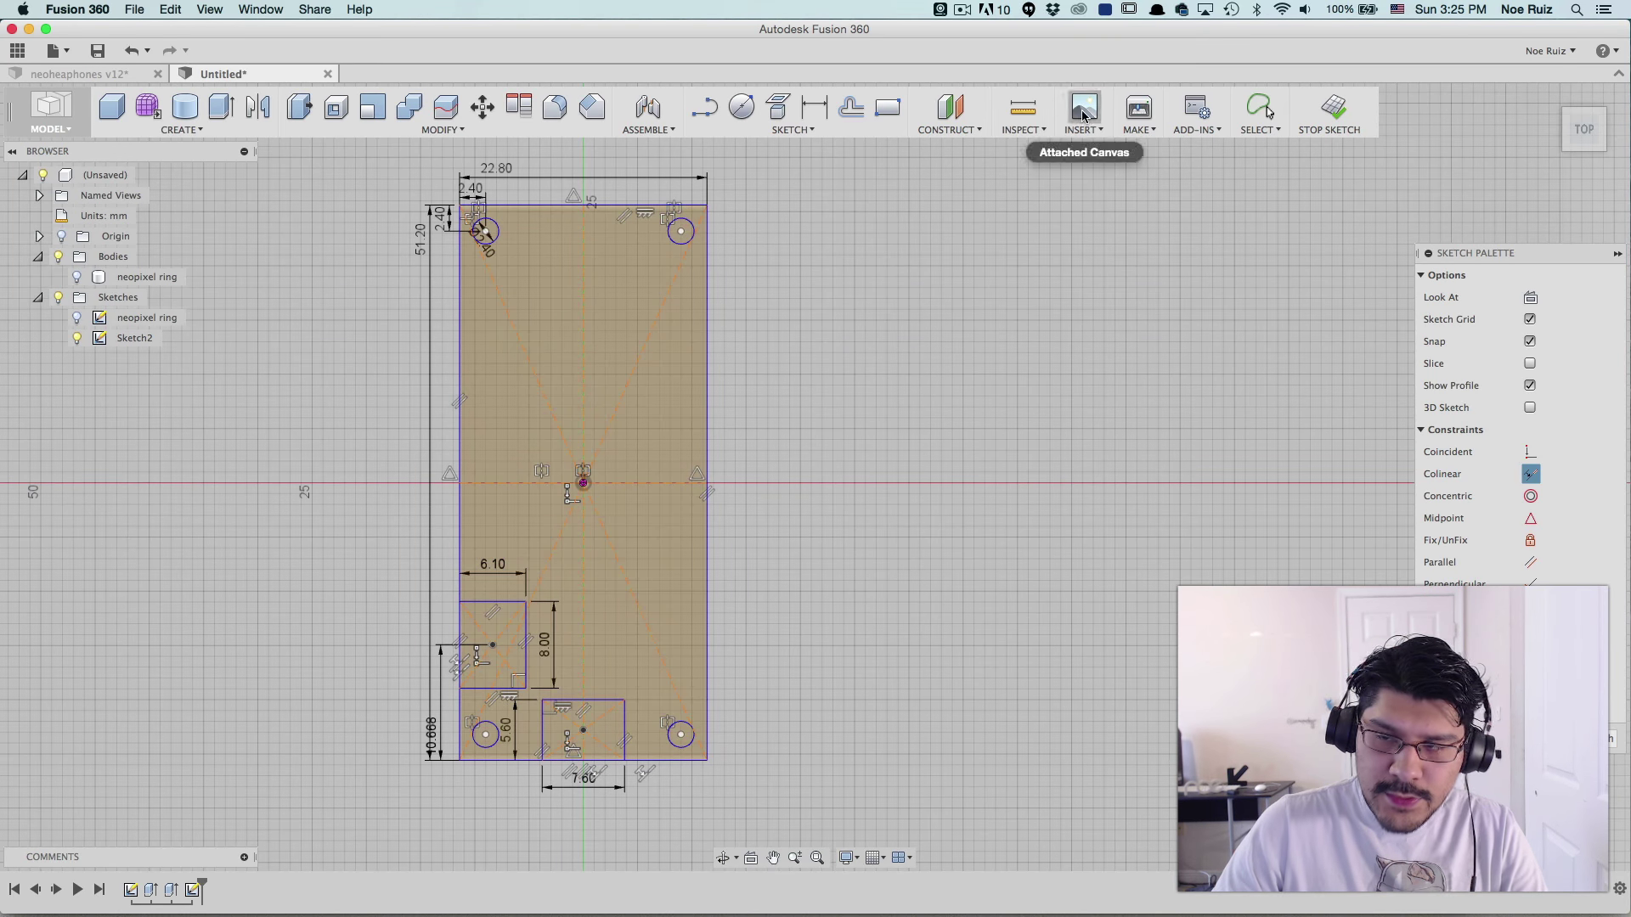
left_click(1337, 114)
middle_click_drag(324, 672, 482, 650, "shift")
scroll(464, 590, "up", 5)
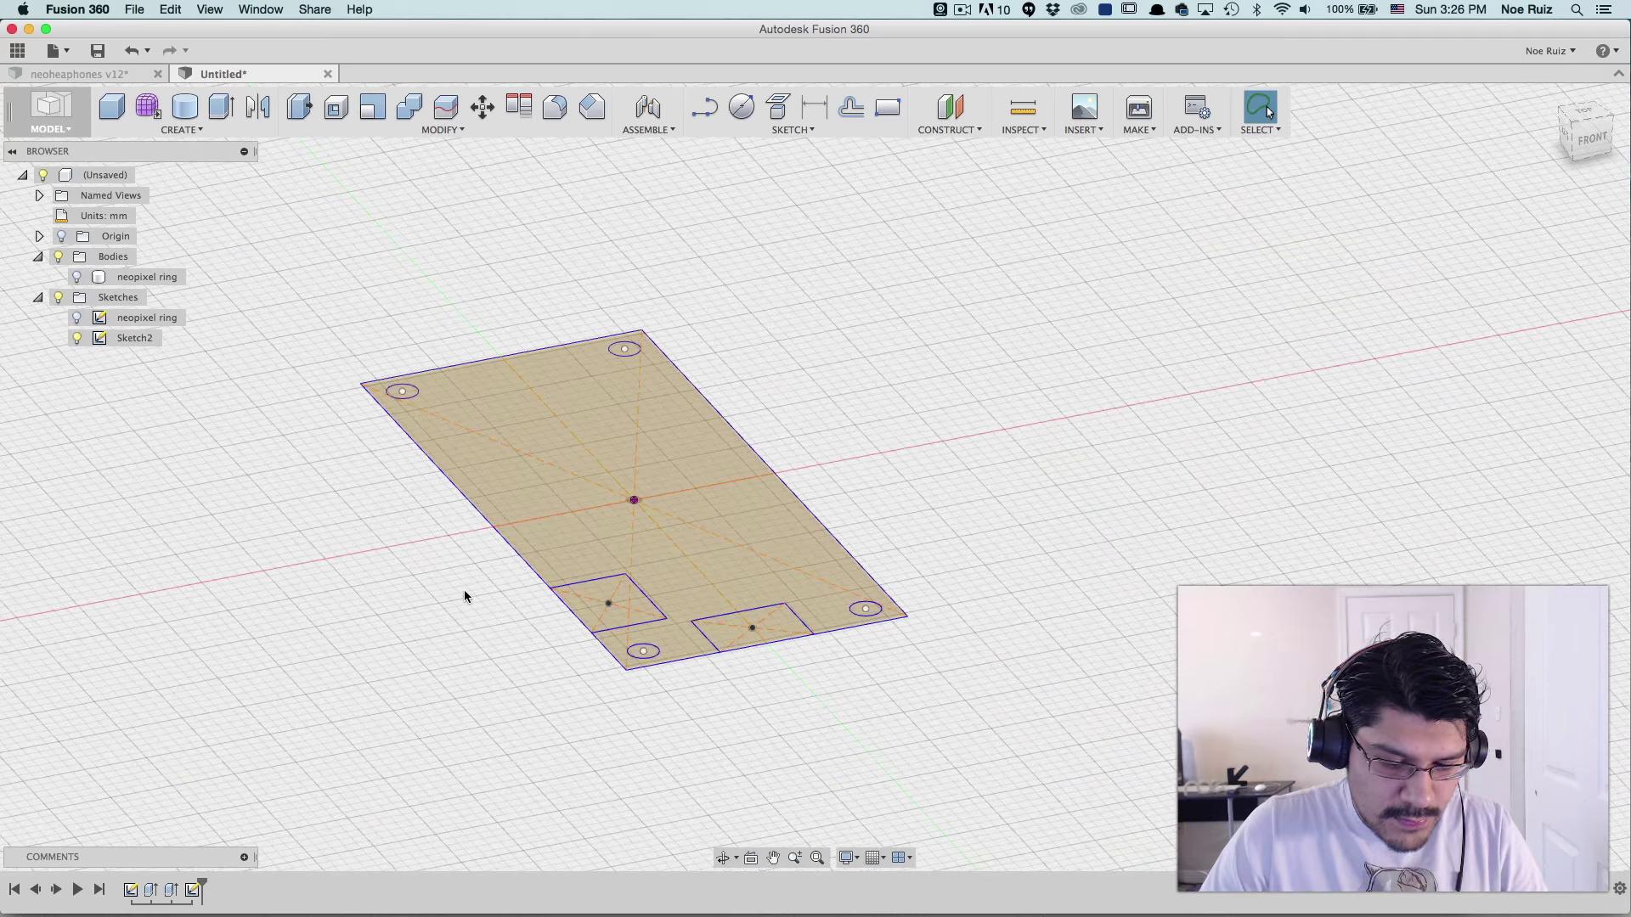
- Extrude the board profile and both connector rectangles 1.6 mm as a new body, leaving out the four mounting holes
key("e")
scroll(450, 399, "up", 3)
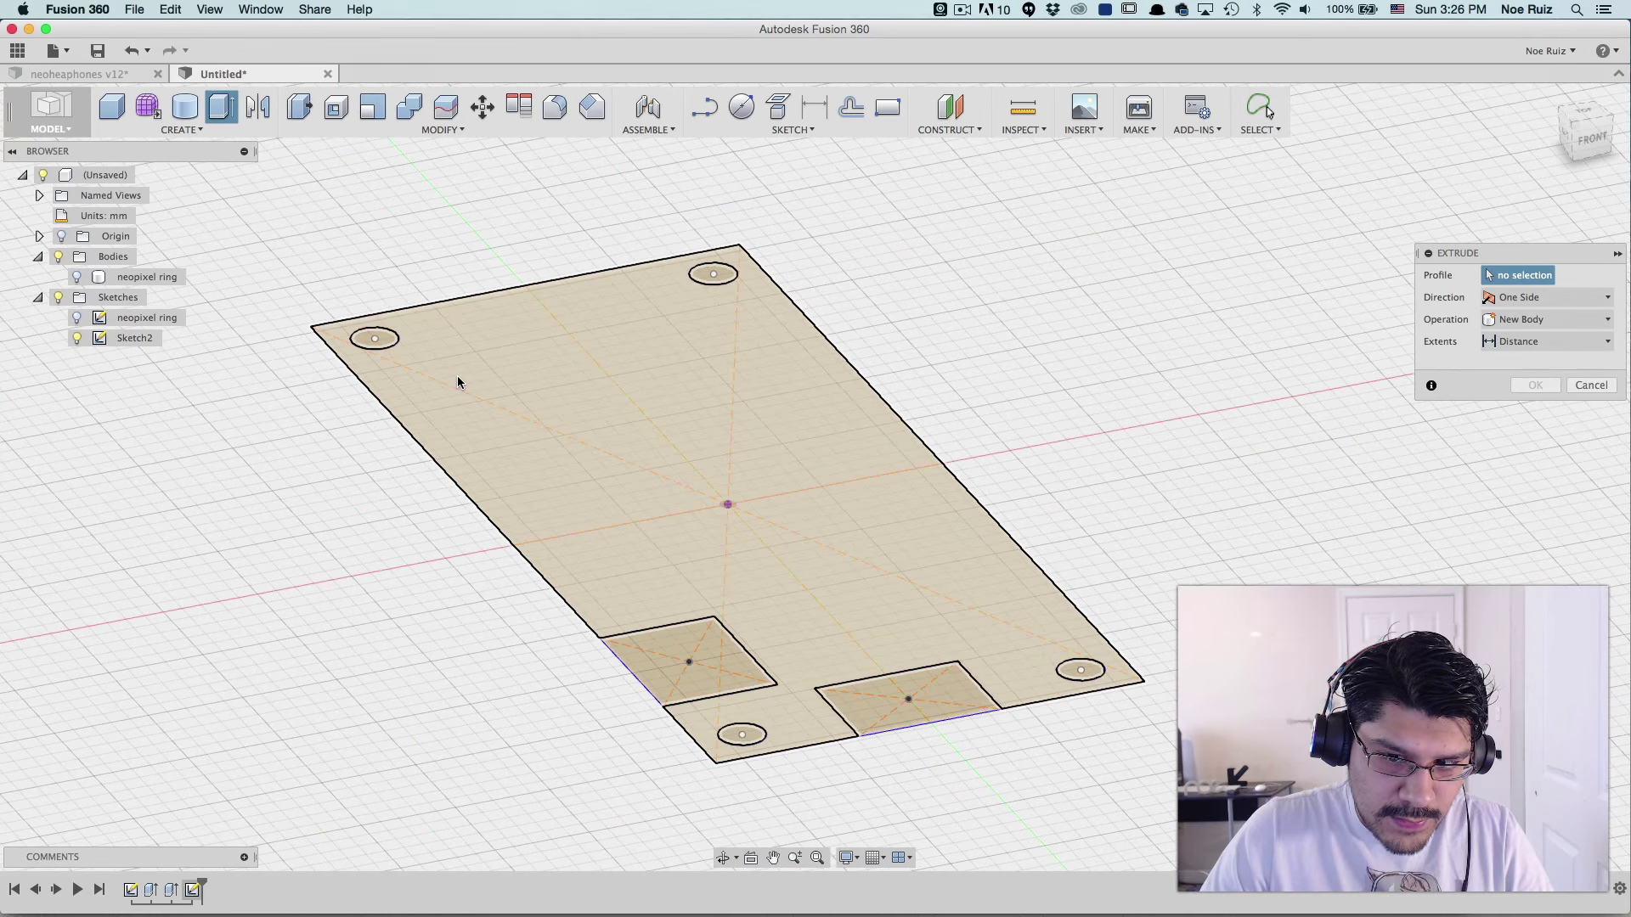
left_click(457, 375)
left_click(700, 672)
left_click(915, 696)
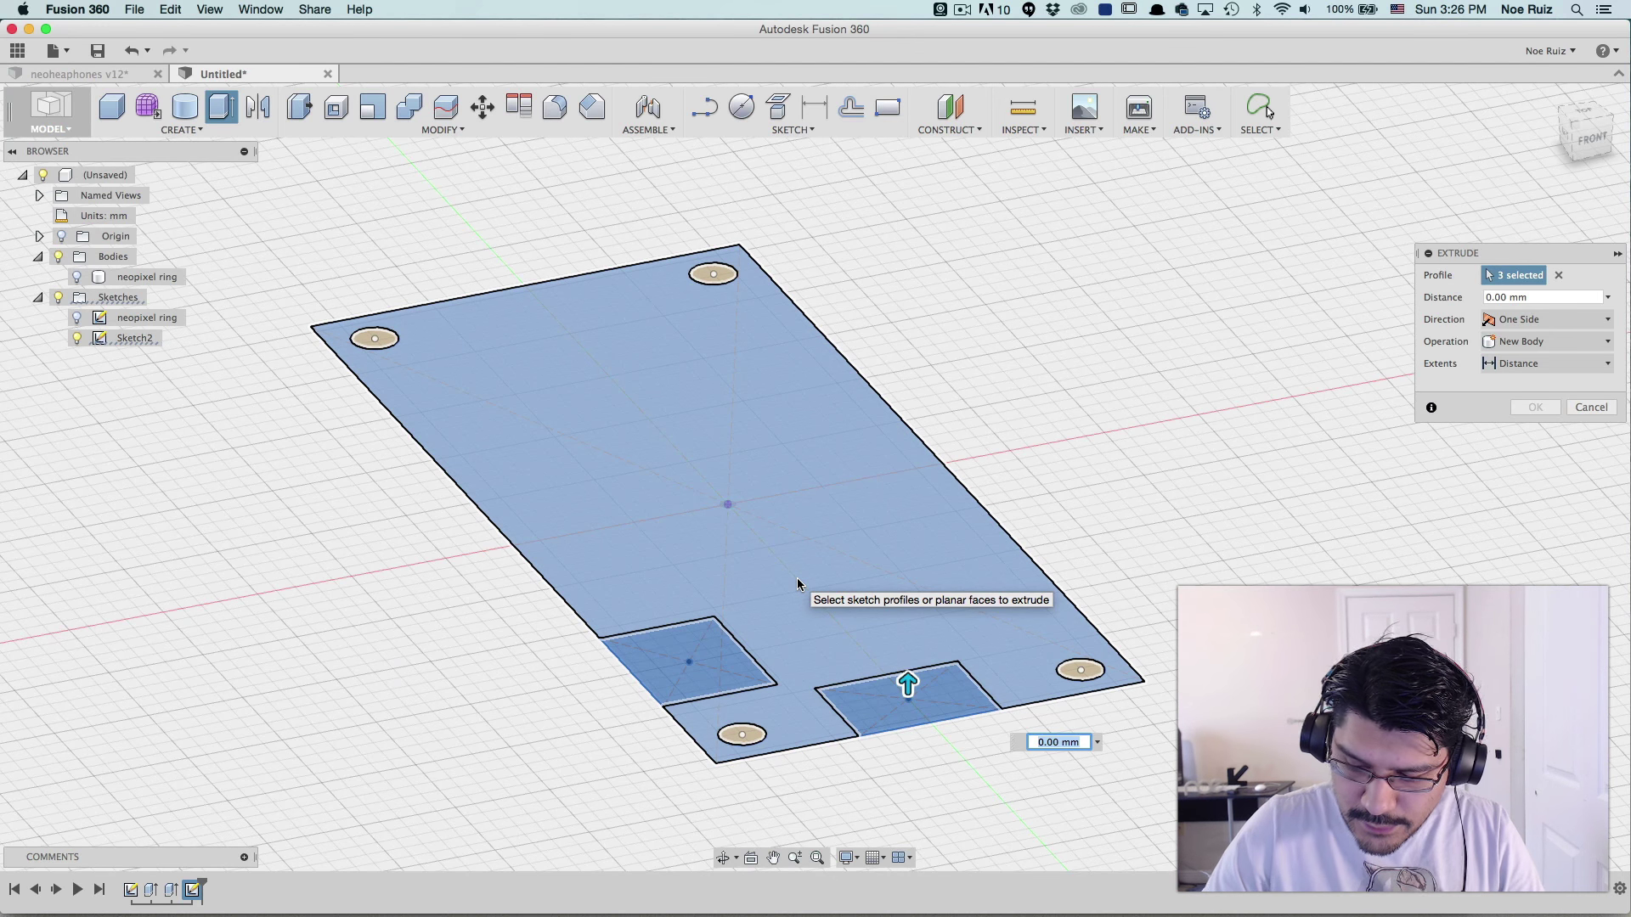
type("1.6")
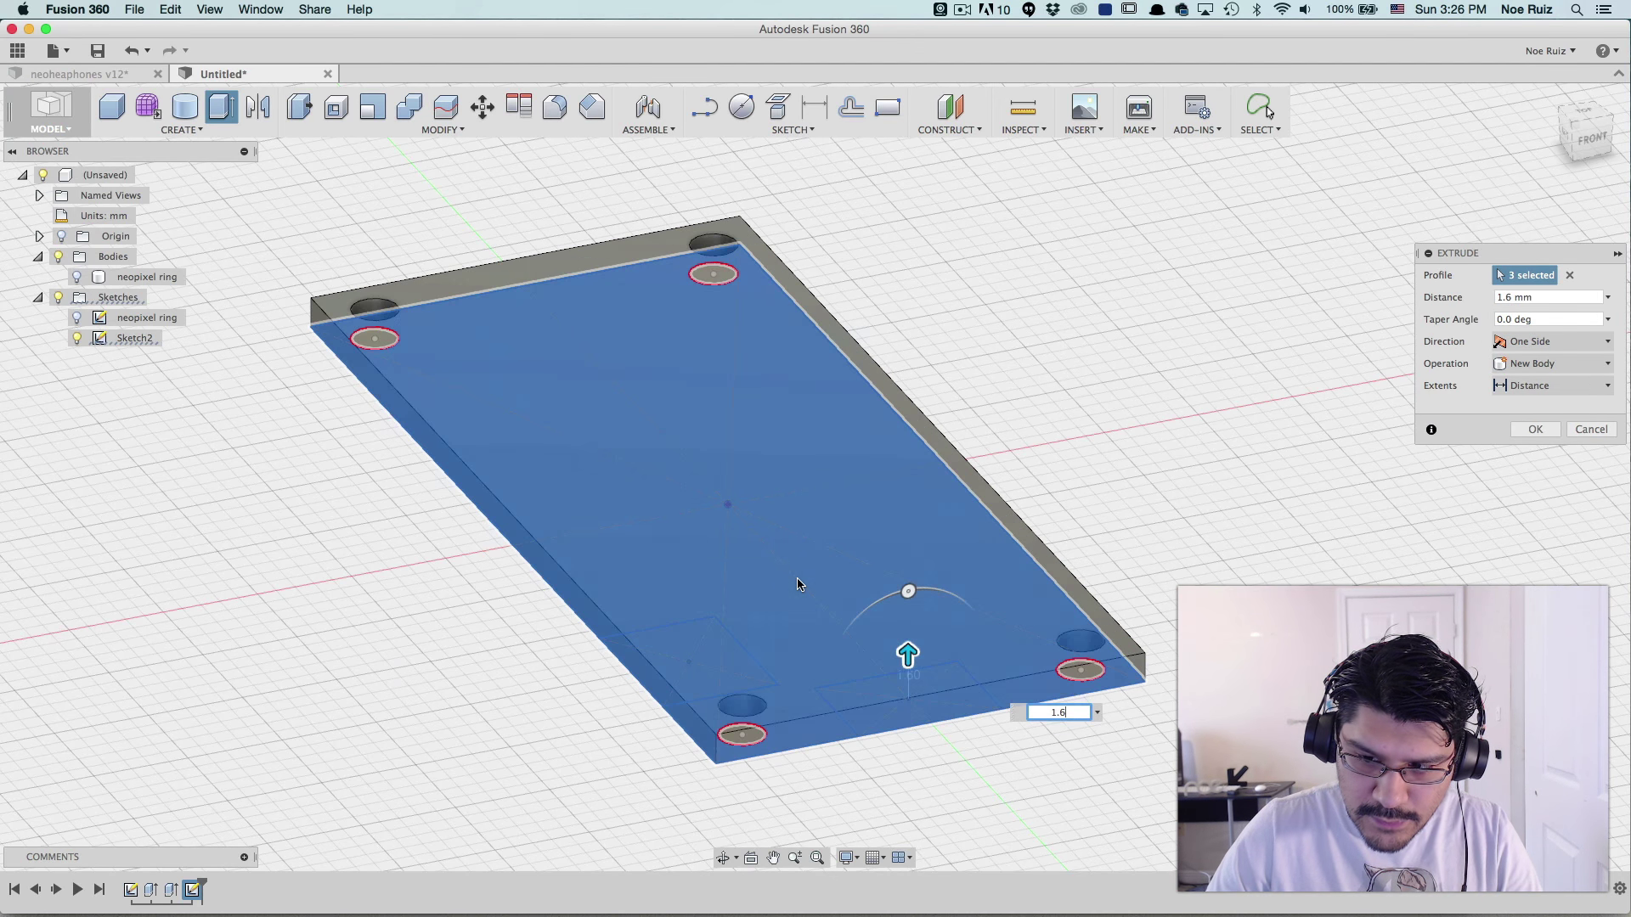
key("Return")
- Make the board sketch visible again and rename it BLE
middle_click_drag(796, 578, 567, 636, "shift")
left_click(78, 359)
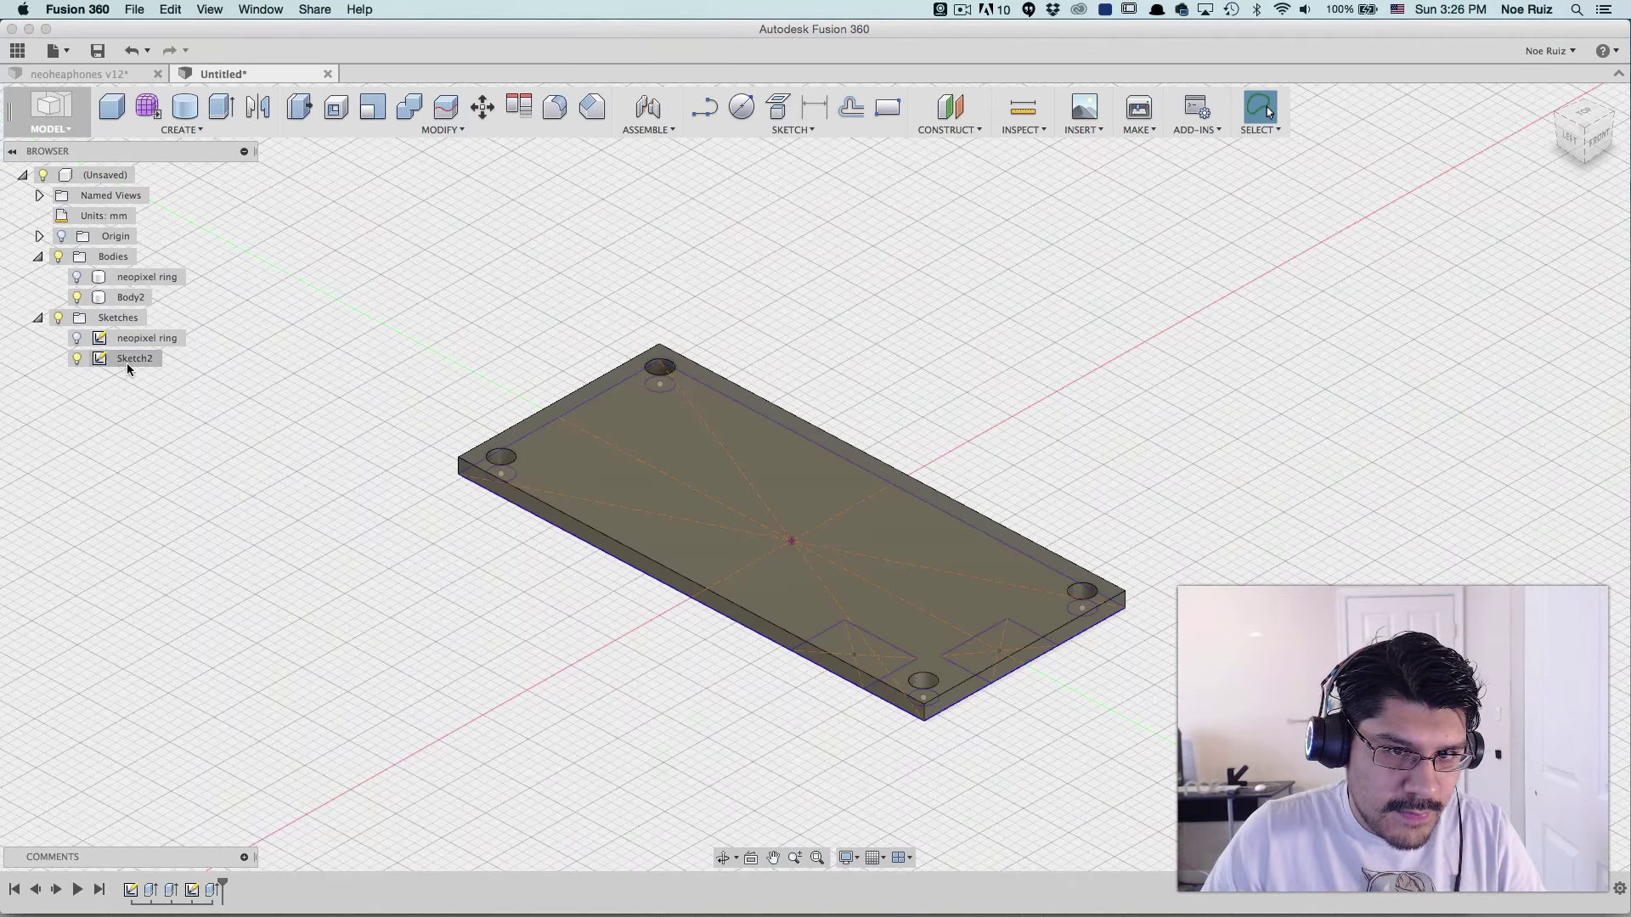
left_click(136, 358)
double_click(140, 358)
type("B")
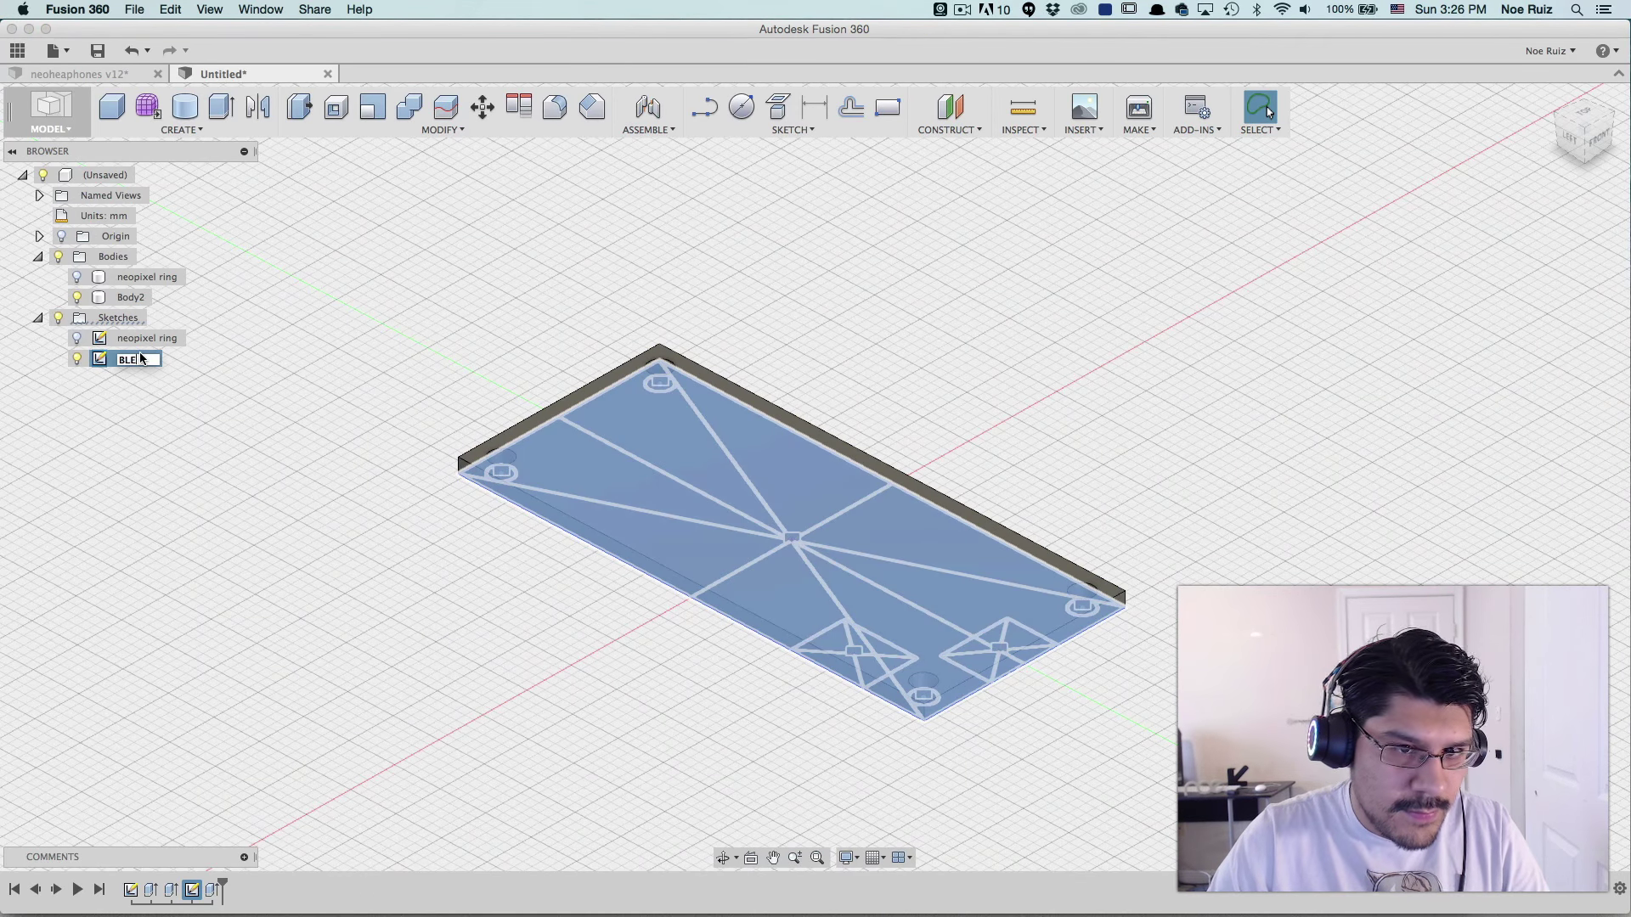
type("LE")
key("Return")
left_click(452, 571)
- Extrude the JST rectangle 1.6+4.6 mm, checking its height in the TextEdit notes, and join it to the board in Fusion 360
middle_click_drag(700, 683, 699, 606, "shift")
key("e")
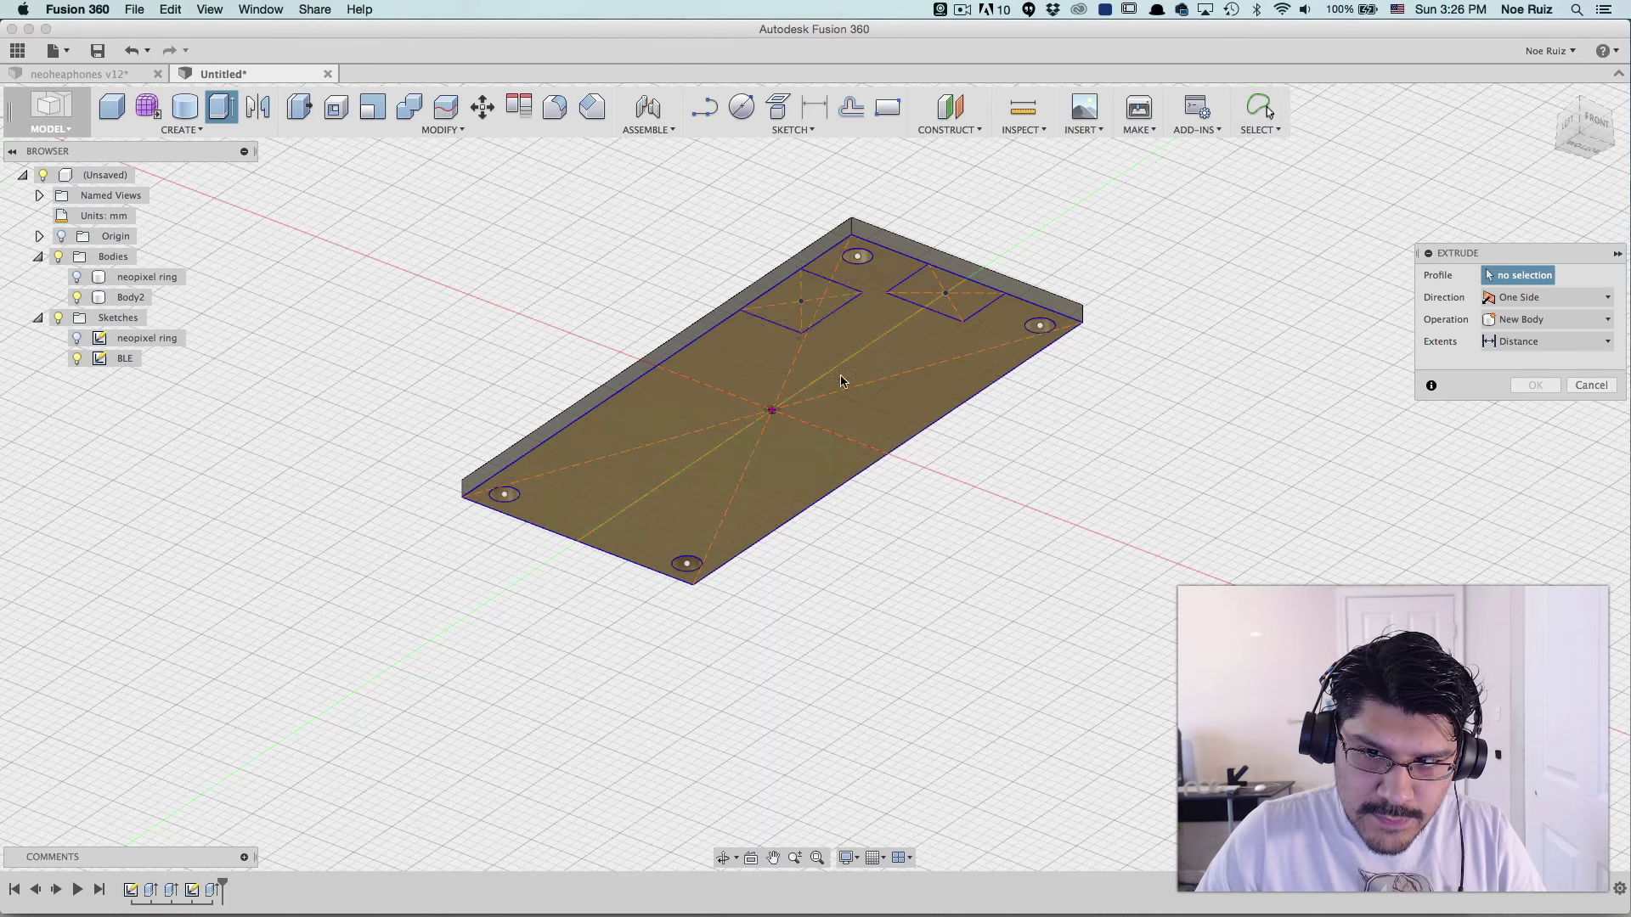
left_click(796, 304)
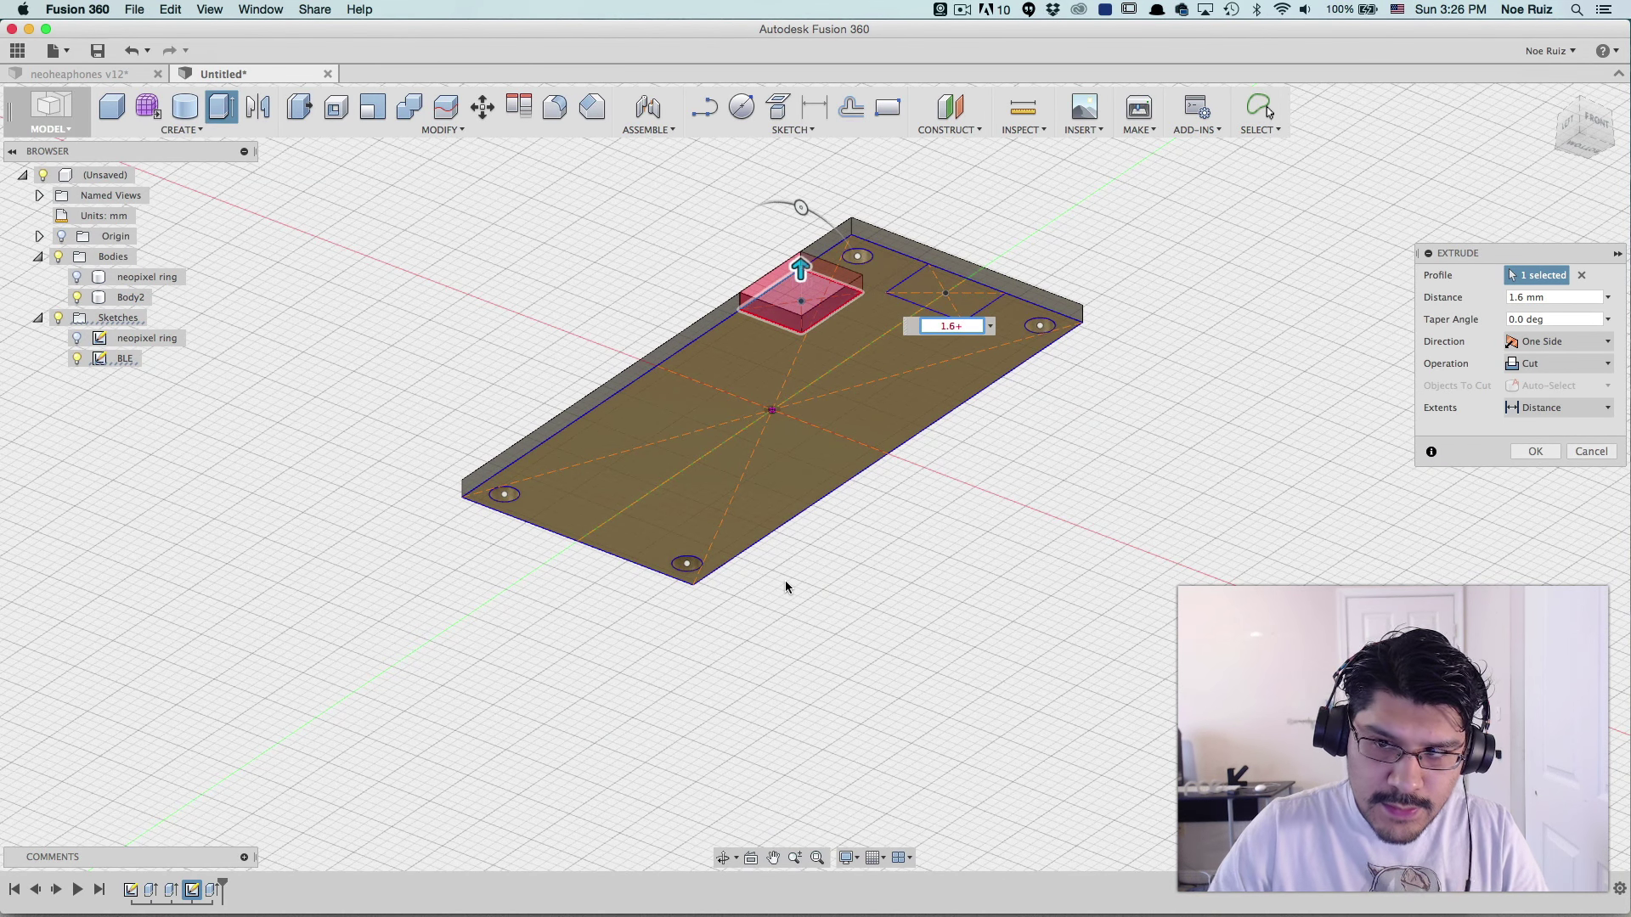
key("super+Tab")
key("super+Tab")
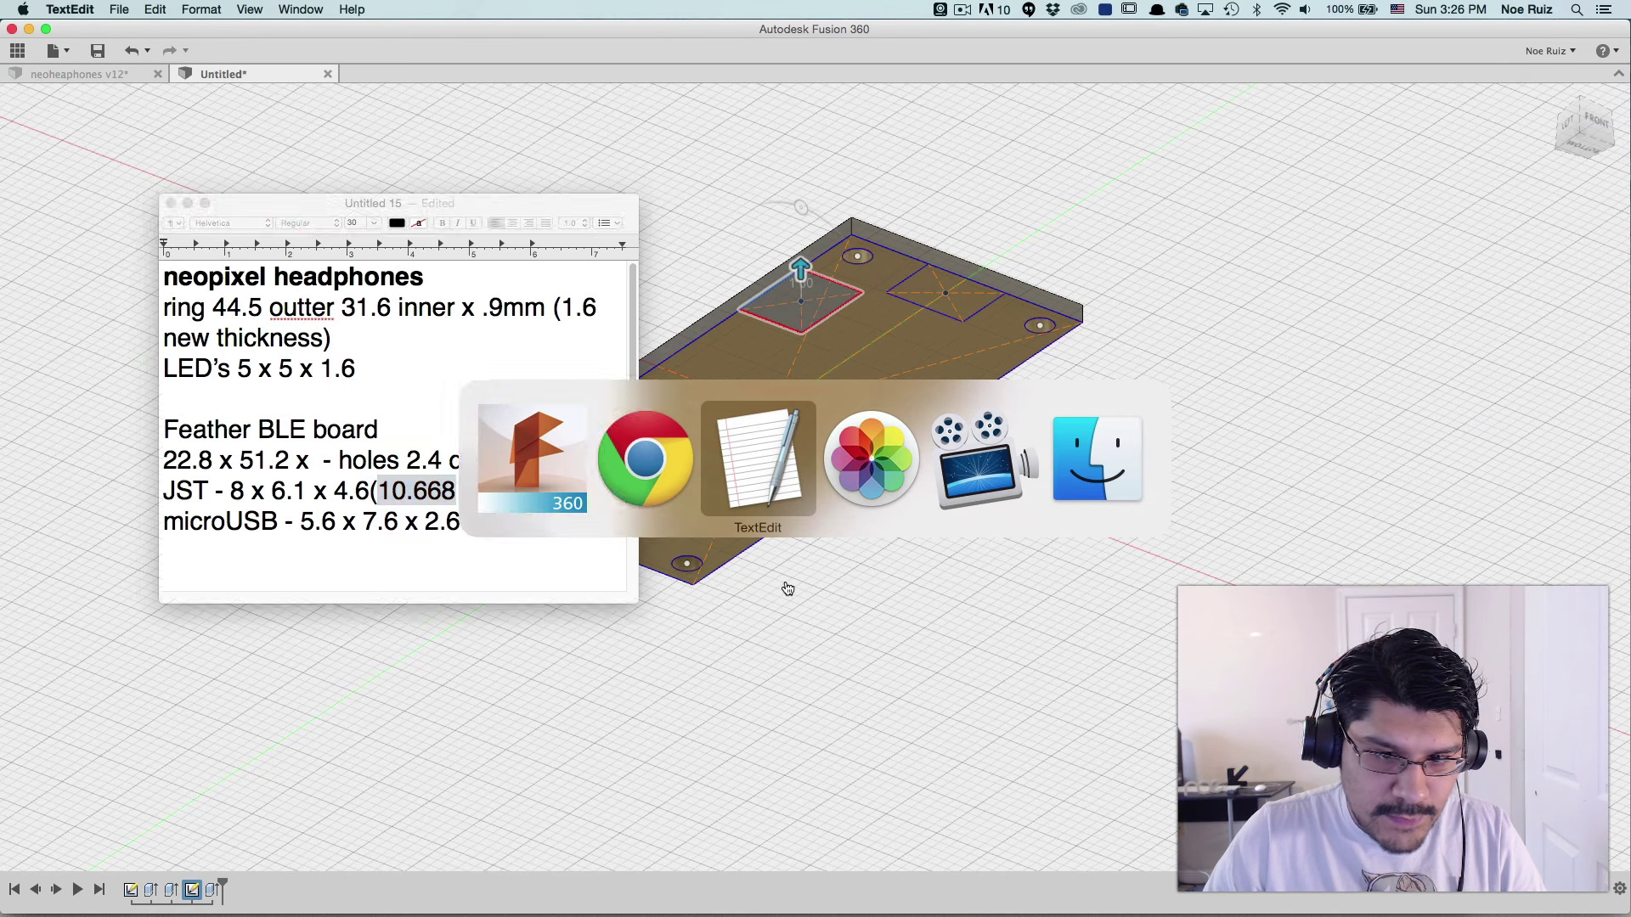
key("Left")
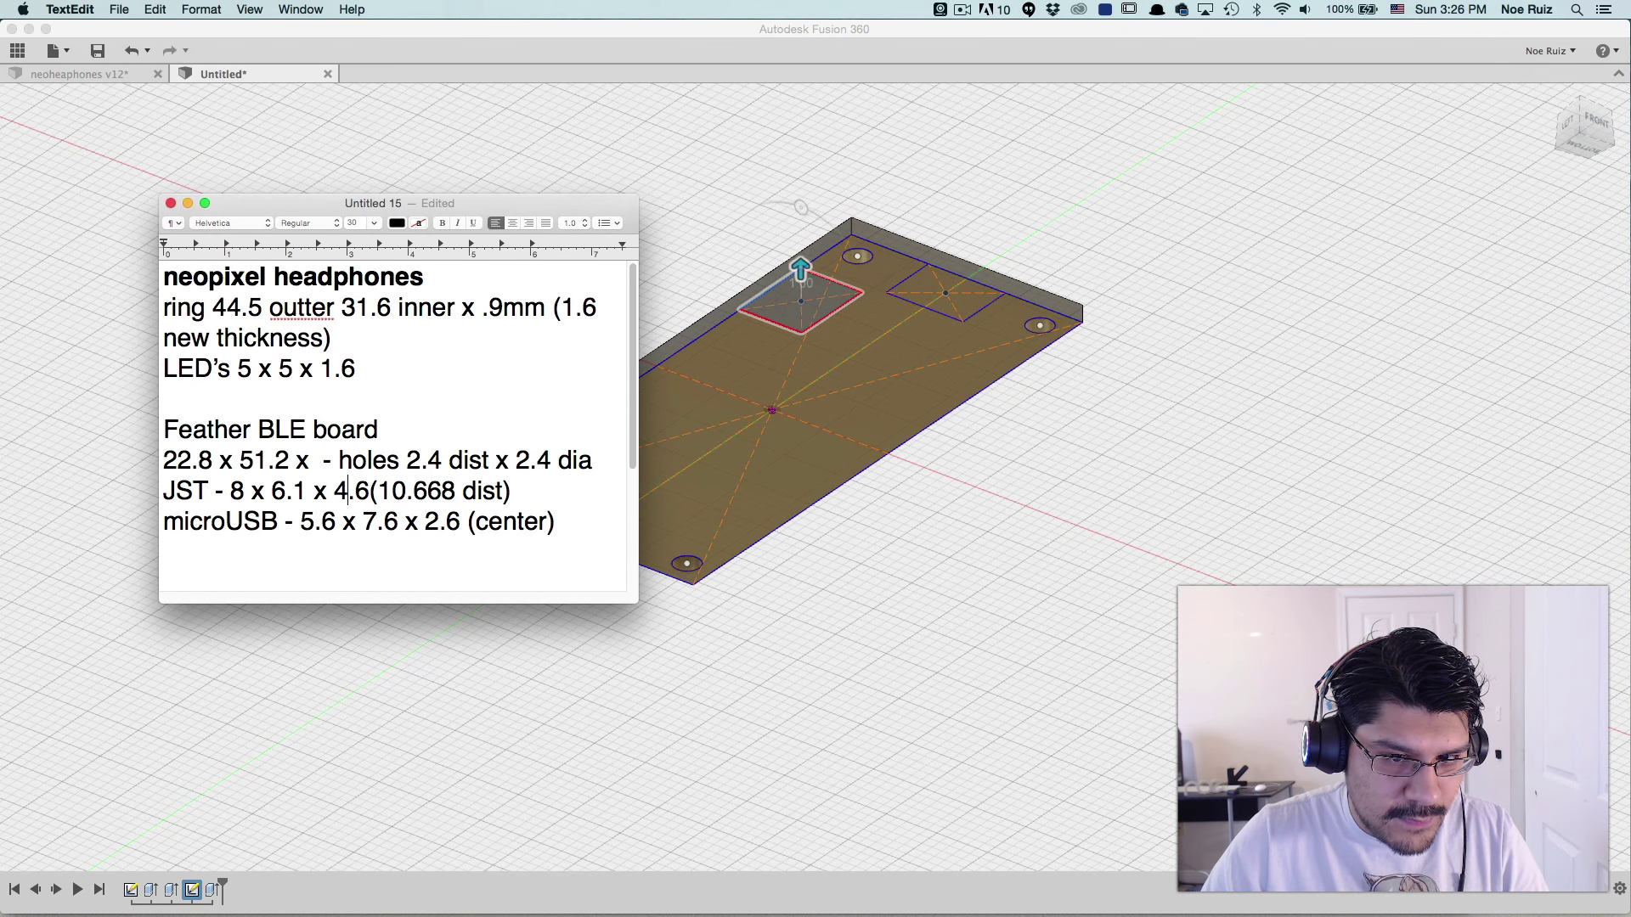
key("super+Tab")
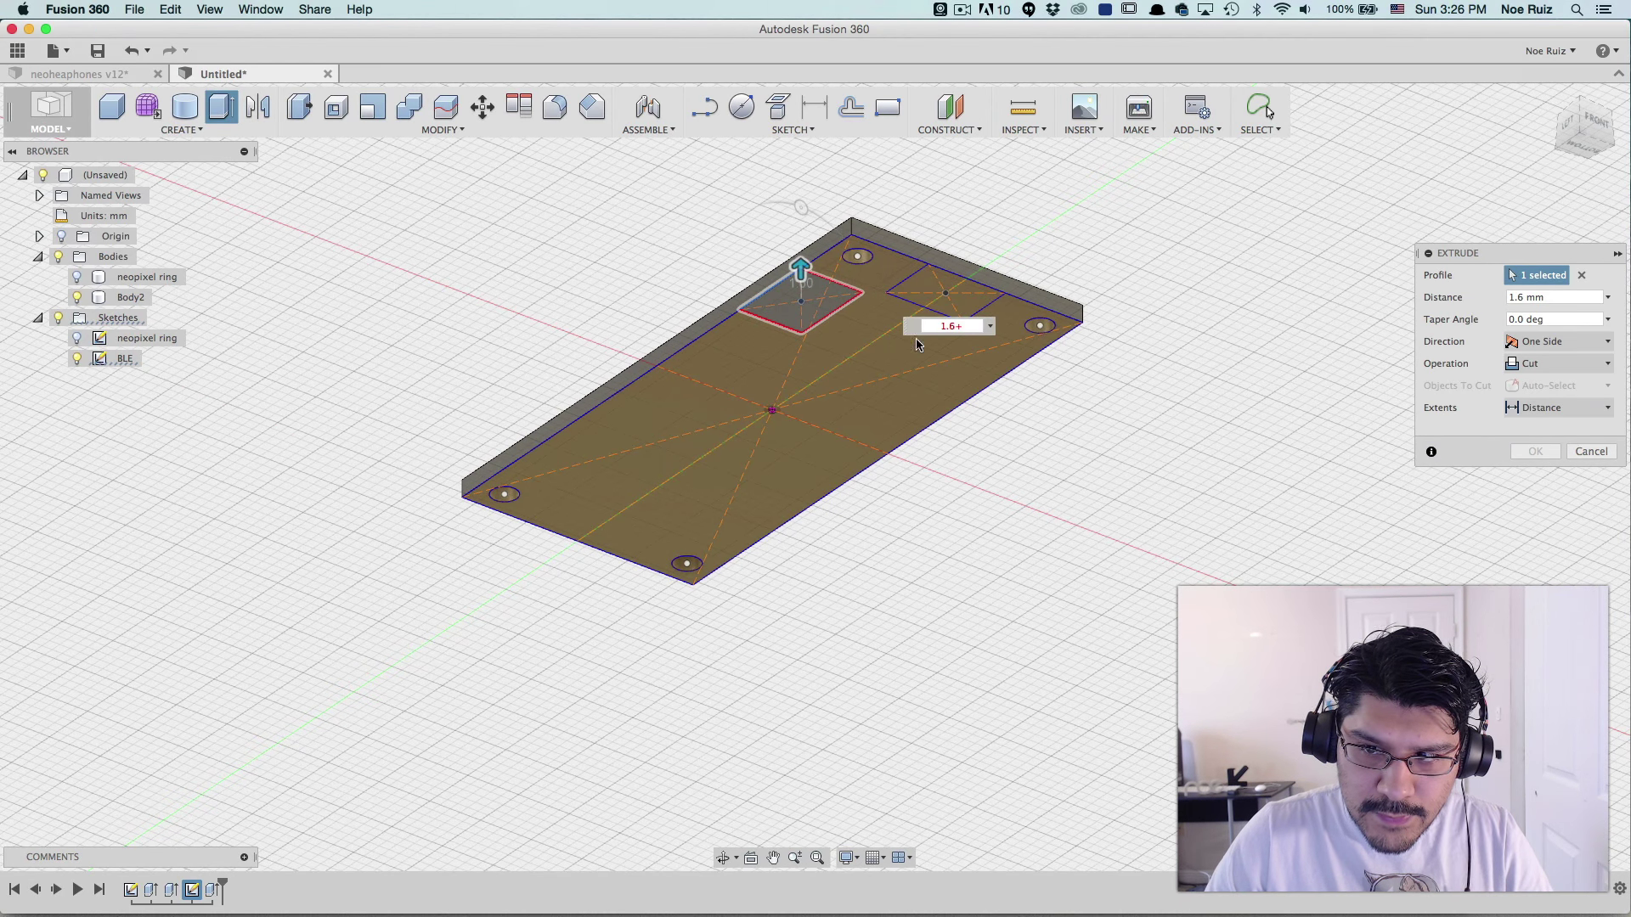
type("4.6")
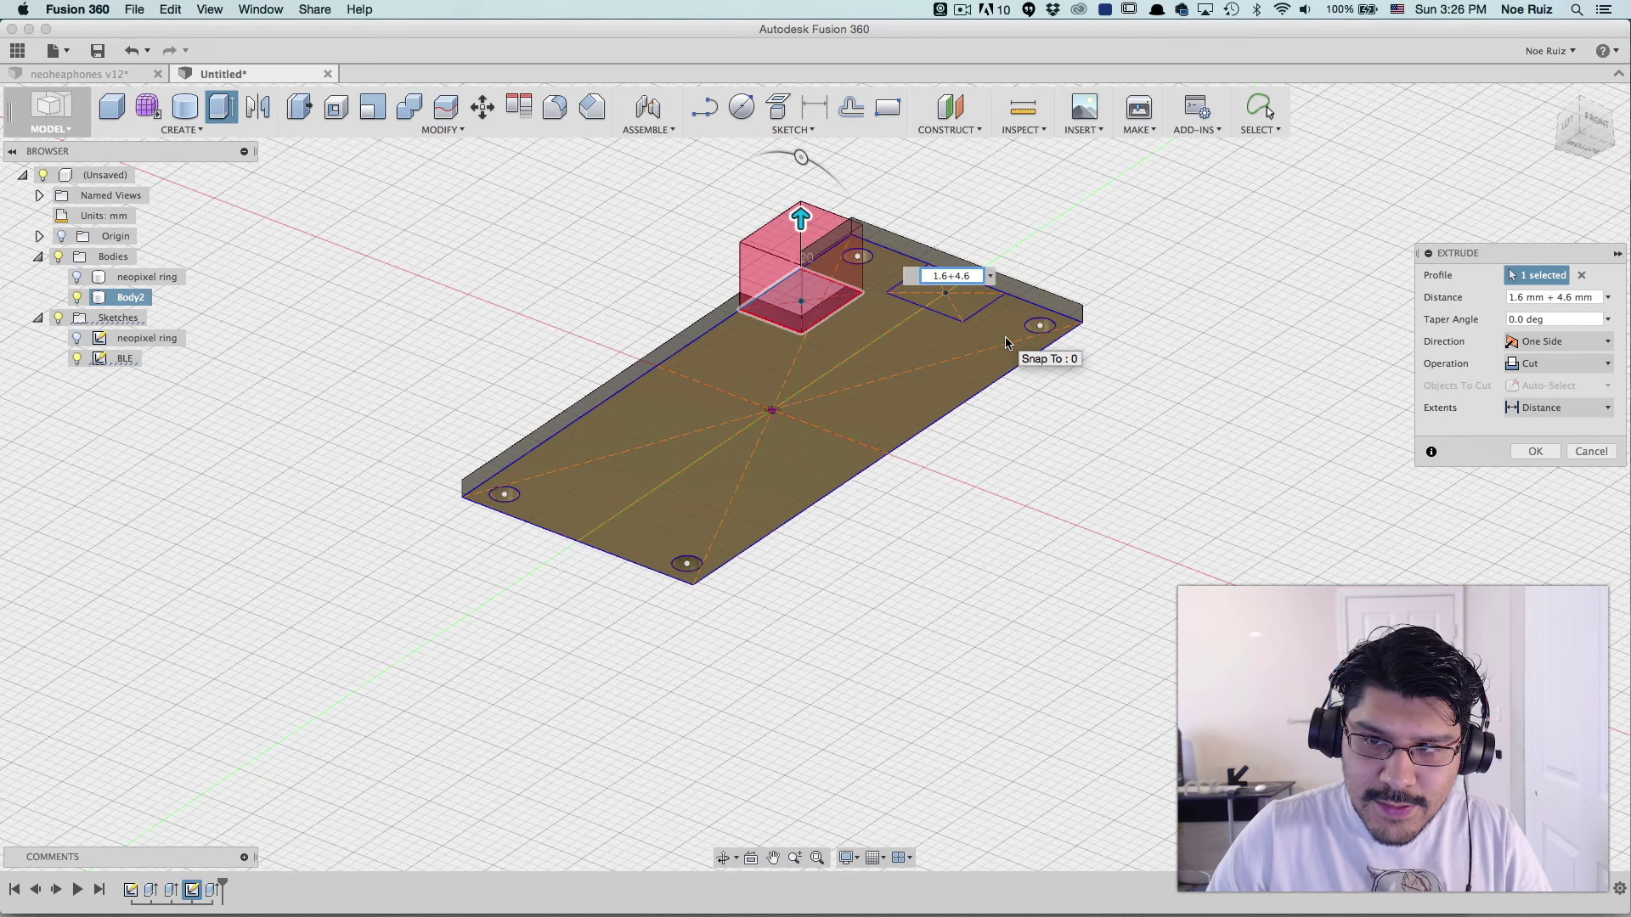
left_click(1559, 366)
left_click(1543, 384)
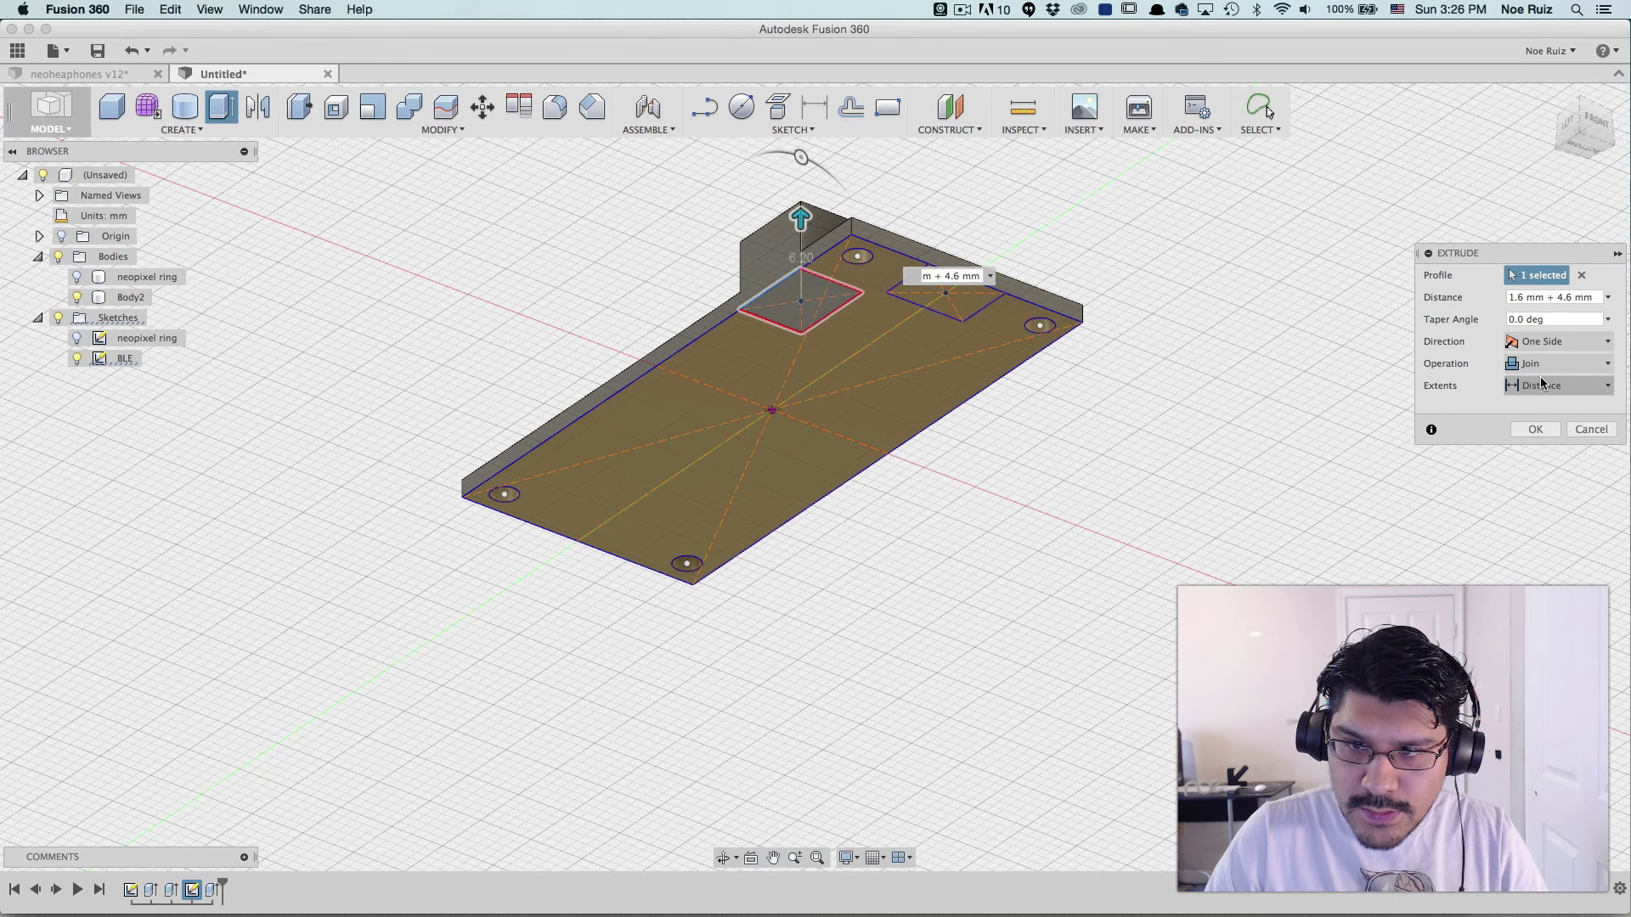
key("Return")
- Extrude the microUSB rectangle 1.6+2.6 mm, checking its height in the TextEdit notes, and join it to the board in Fusion 360
scroll(1113, 323, "down", 3)
middle_click_drag(1198, 296, 863, 265, "shift")
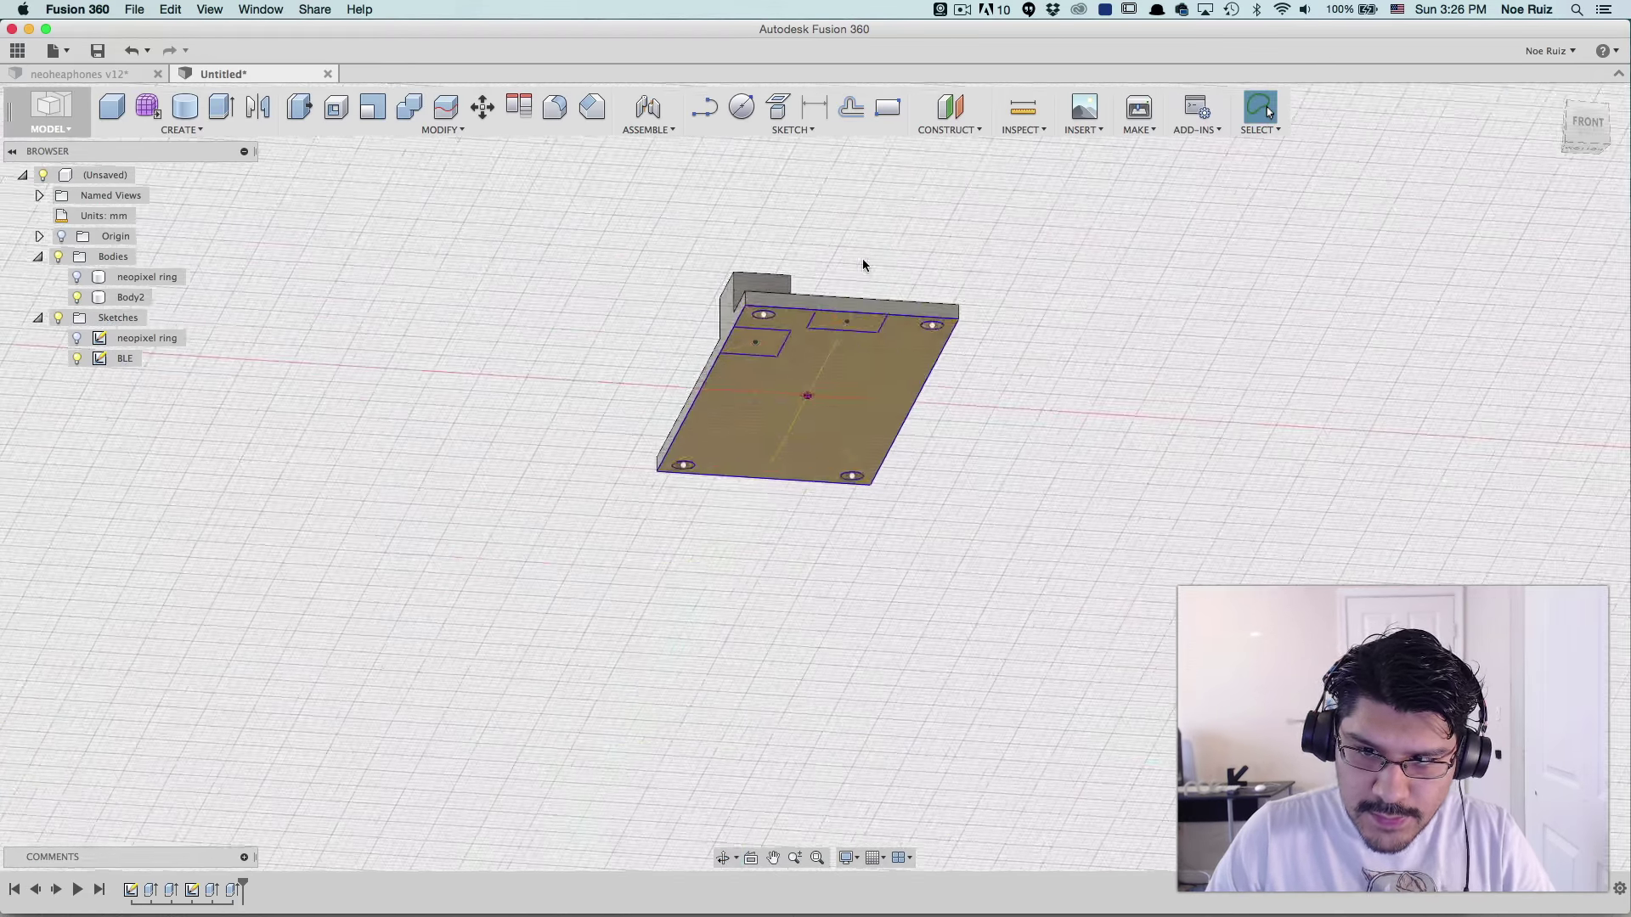
scroll(861, 267, "up", 6)
key("e")
left_click(783, 409)
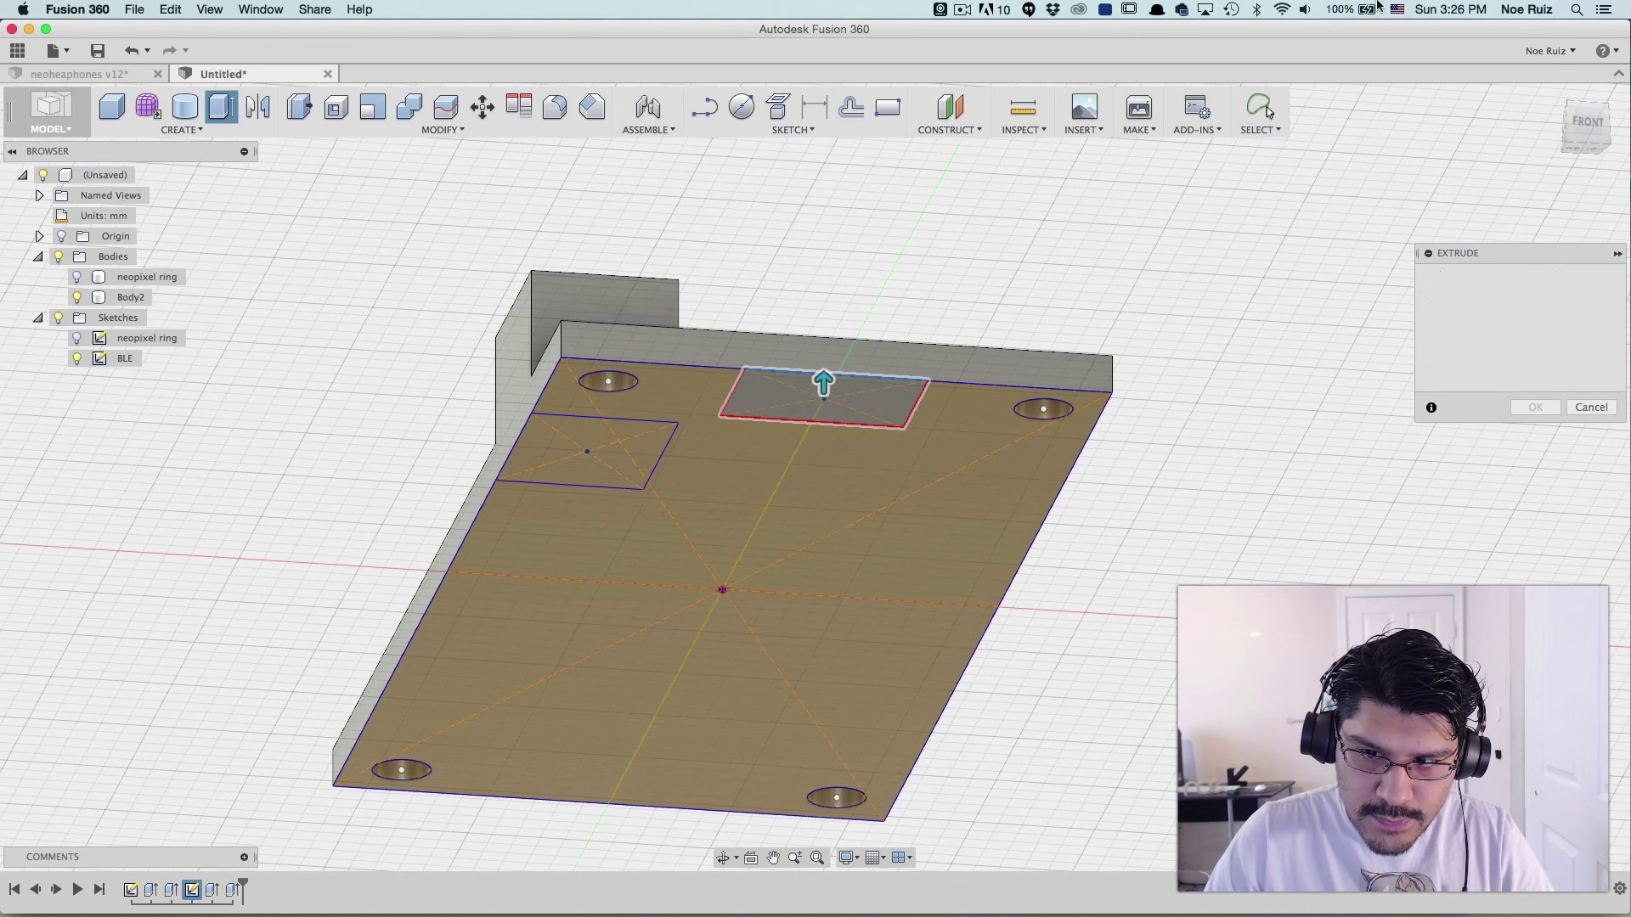
scroll(849, 366, "down", 3)
middle_click_drag(925, 309, 967, 573, "shift")
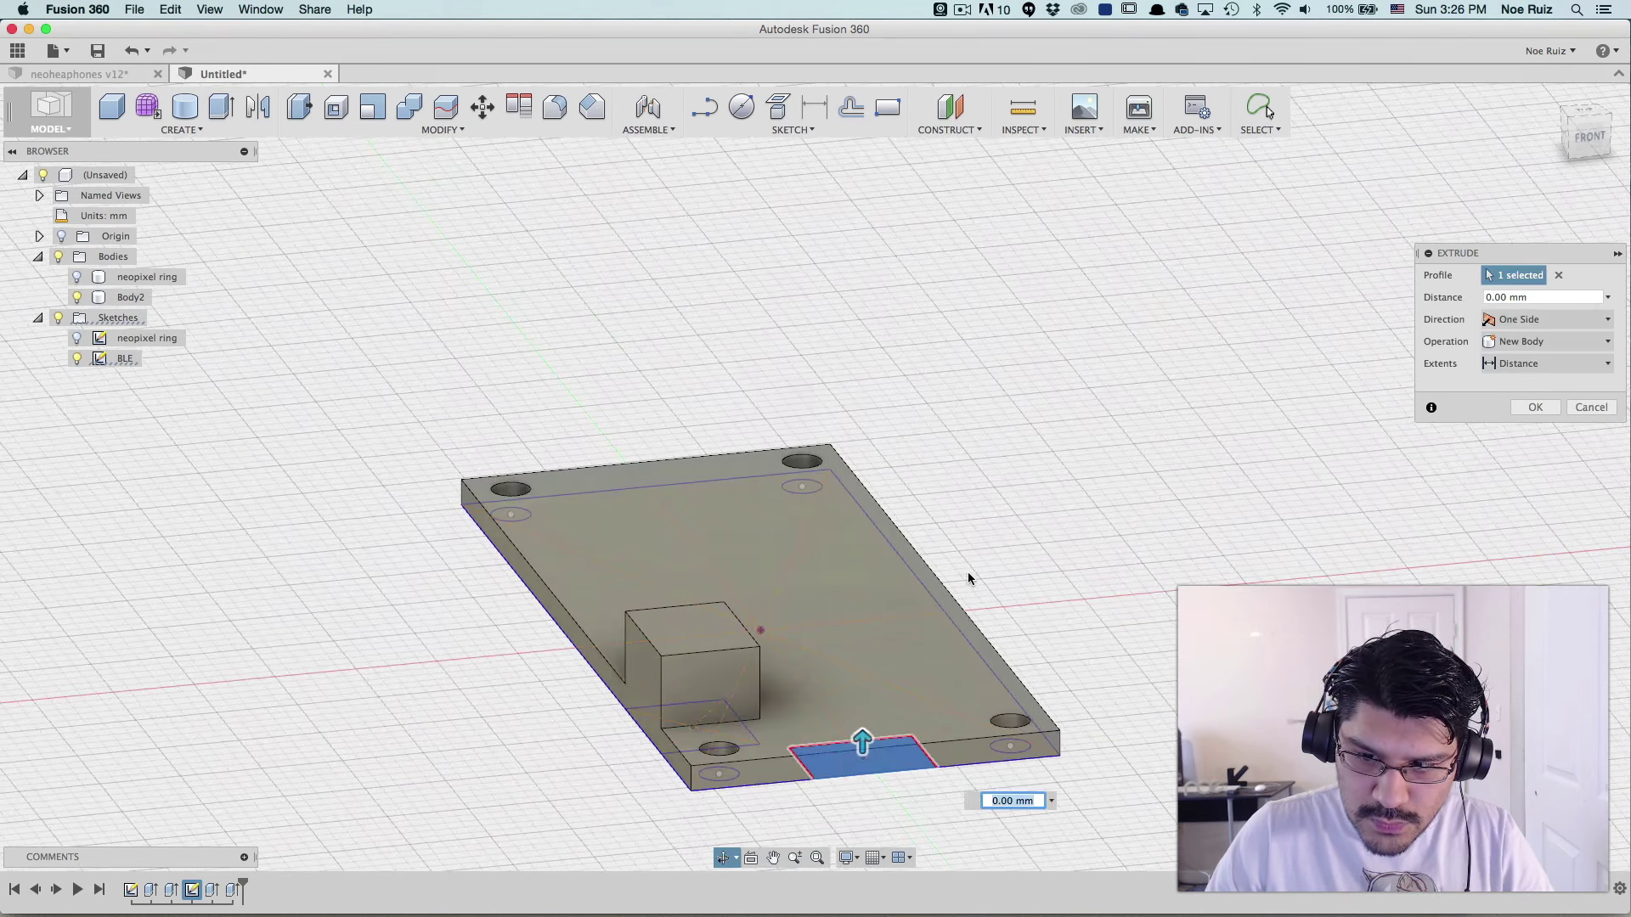
type("1.6+")
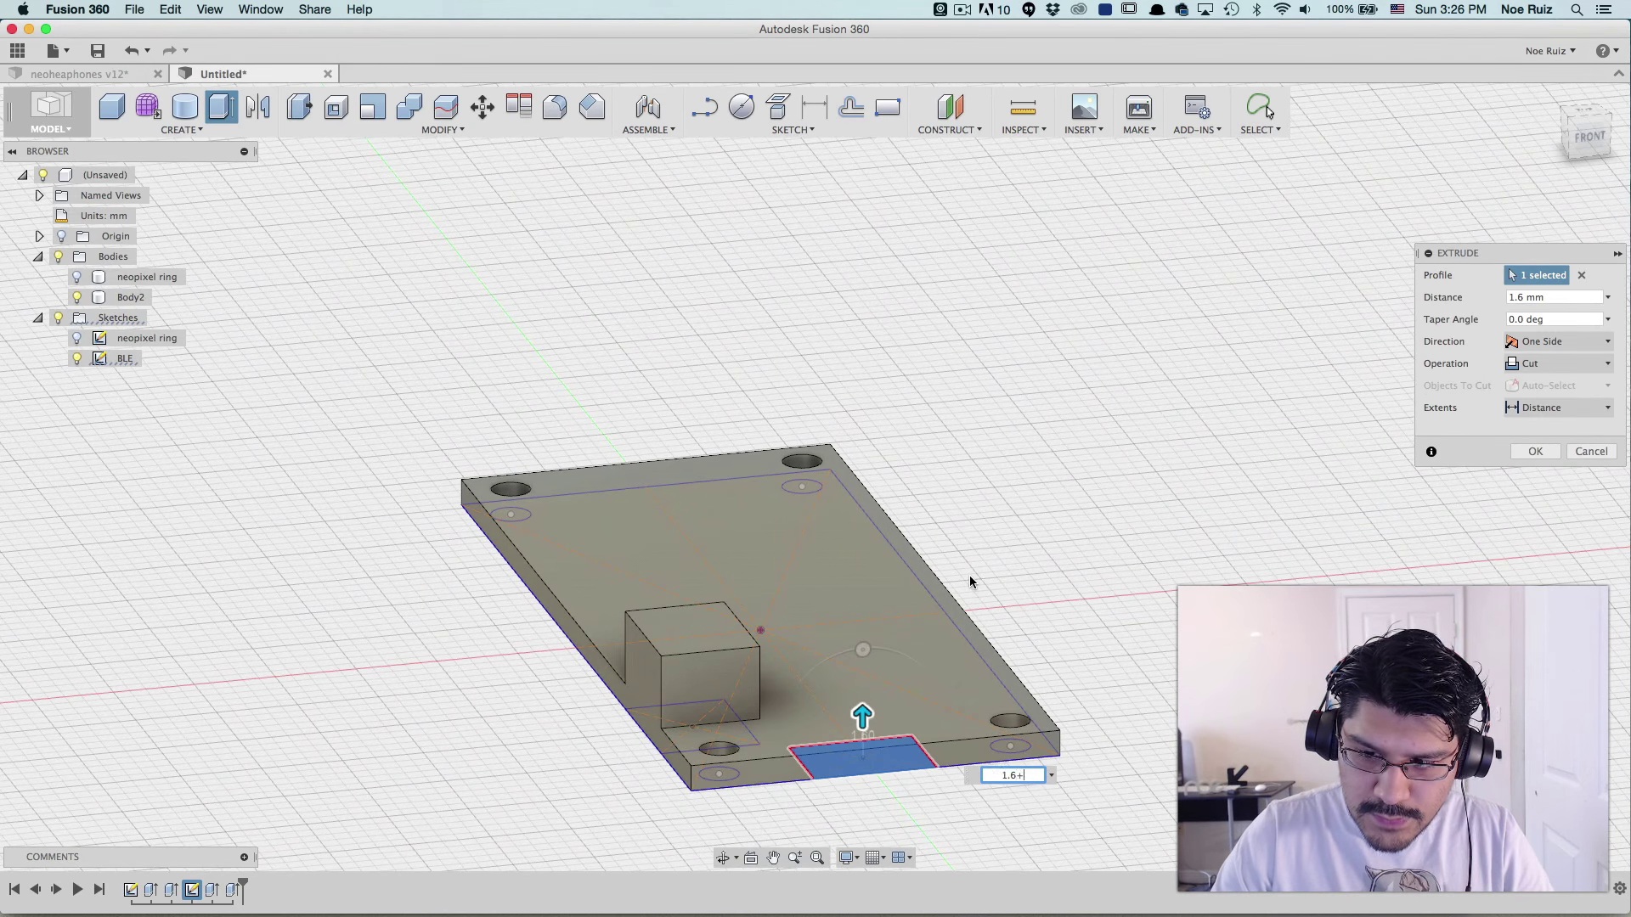
key("super+Tab")
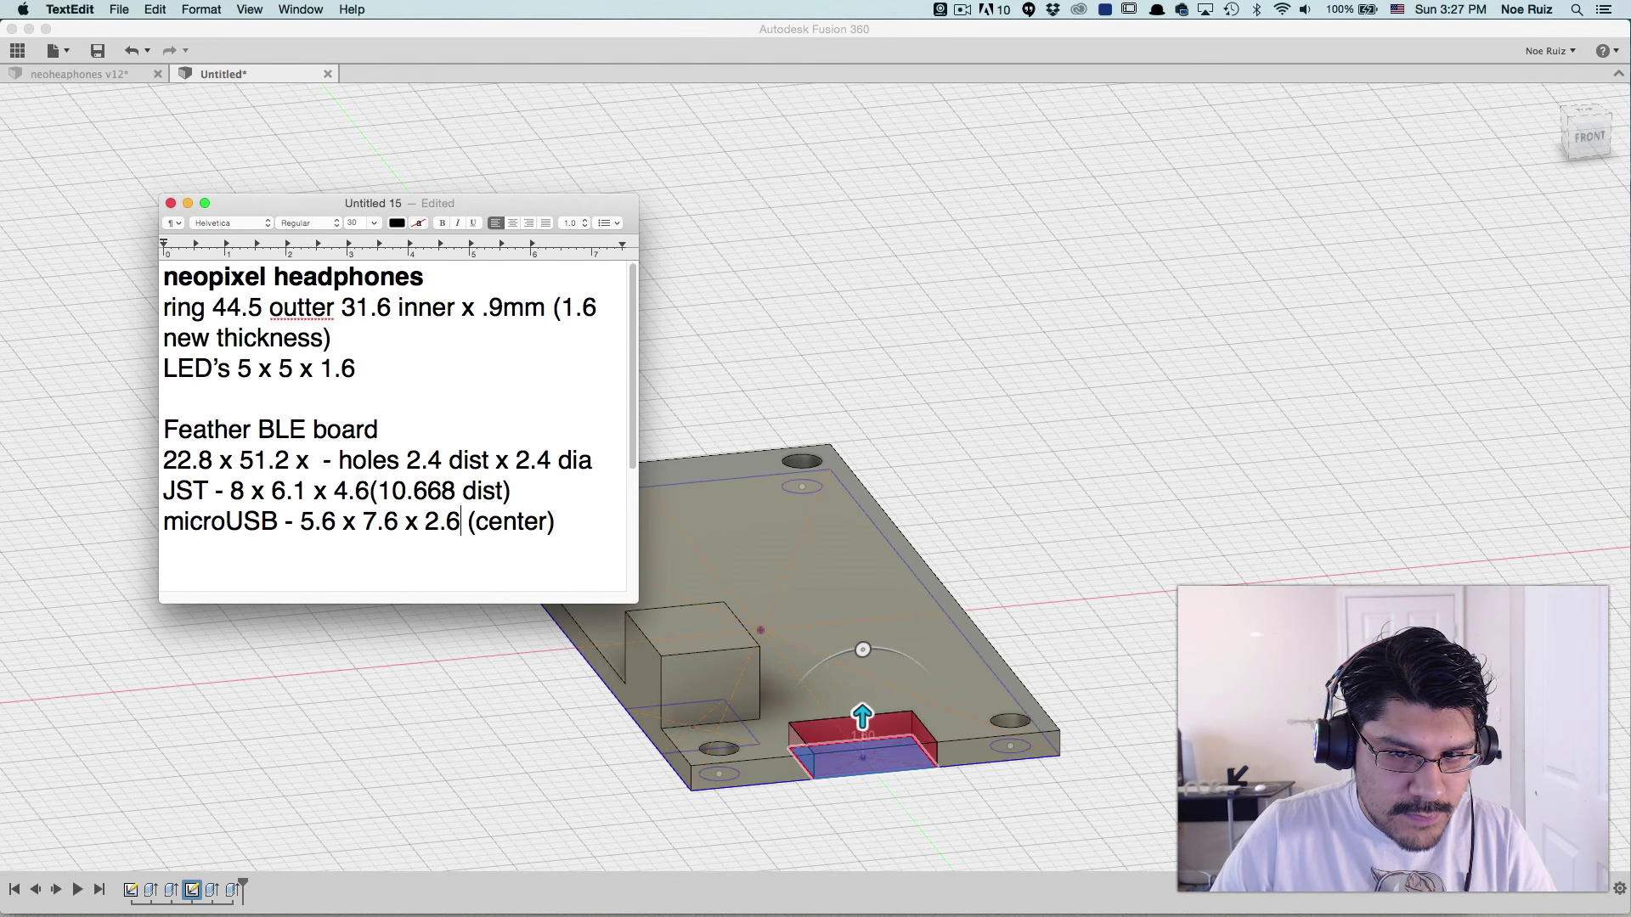
key("super+Tab")
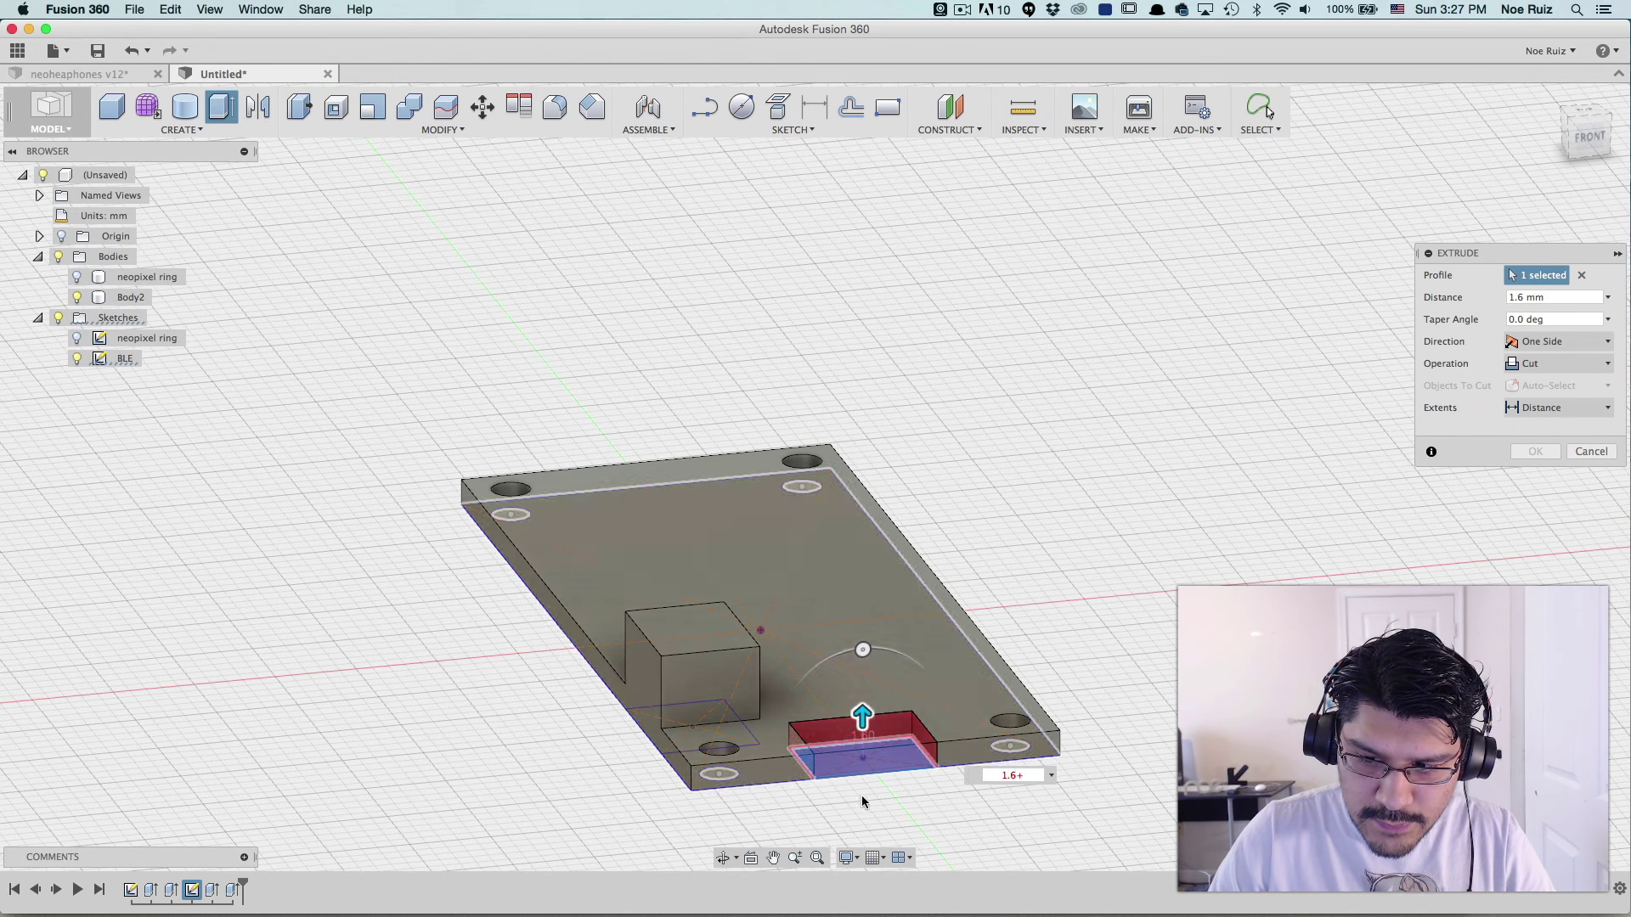
left_click(1035, 773)
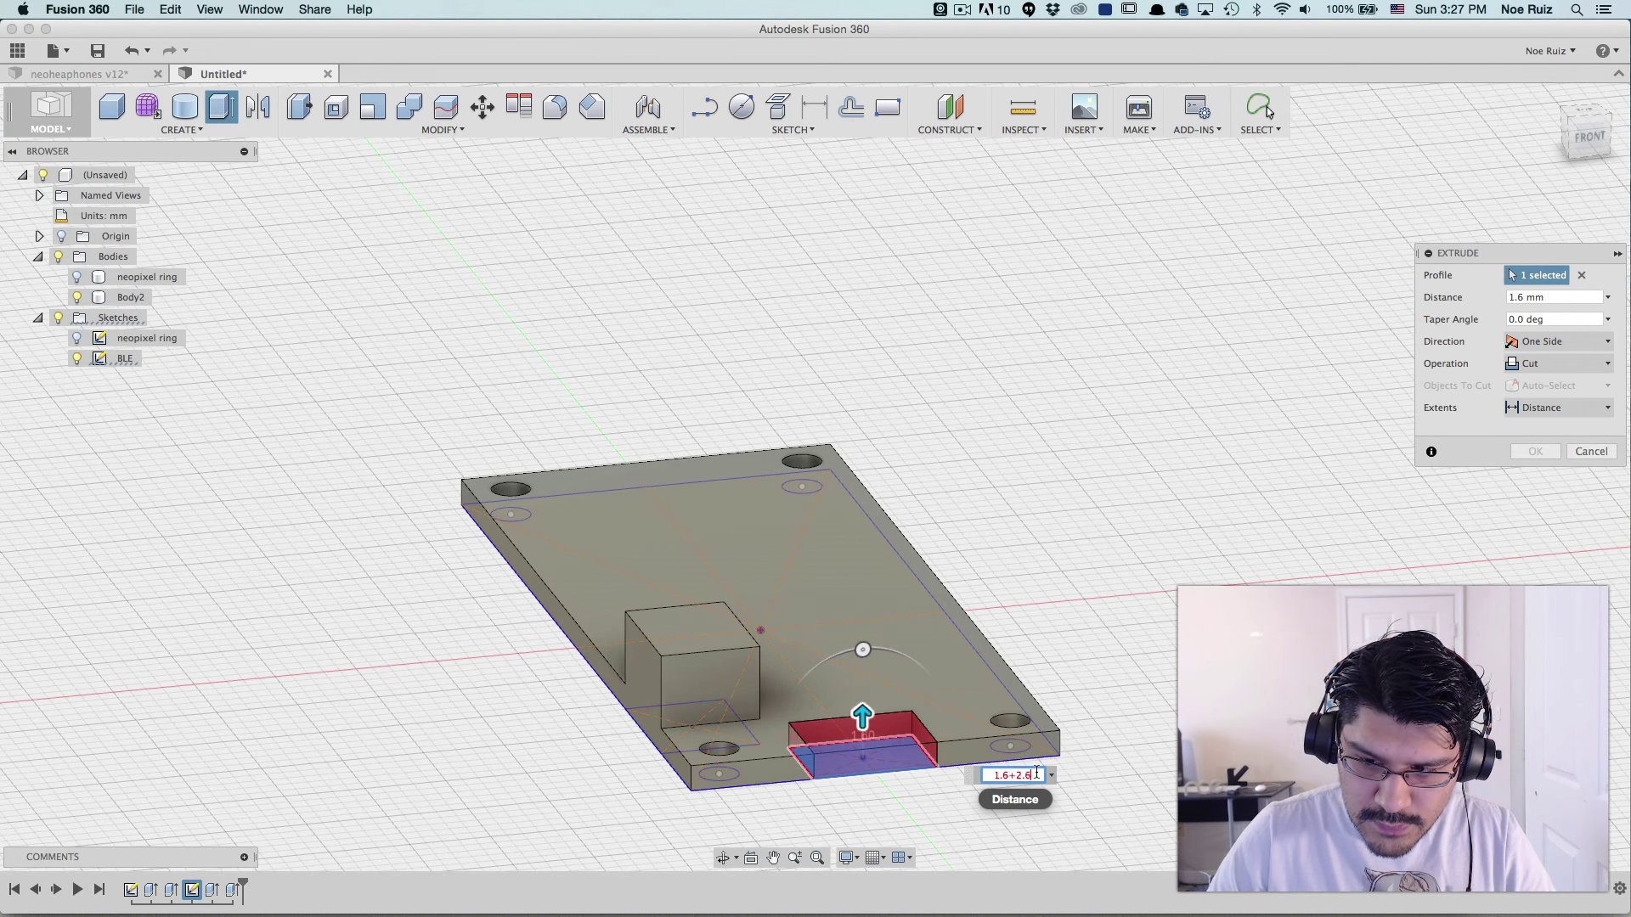
type("2.6")
key("Return")
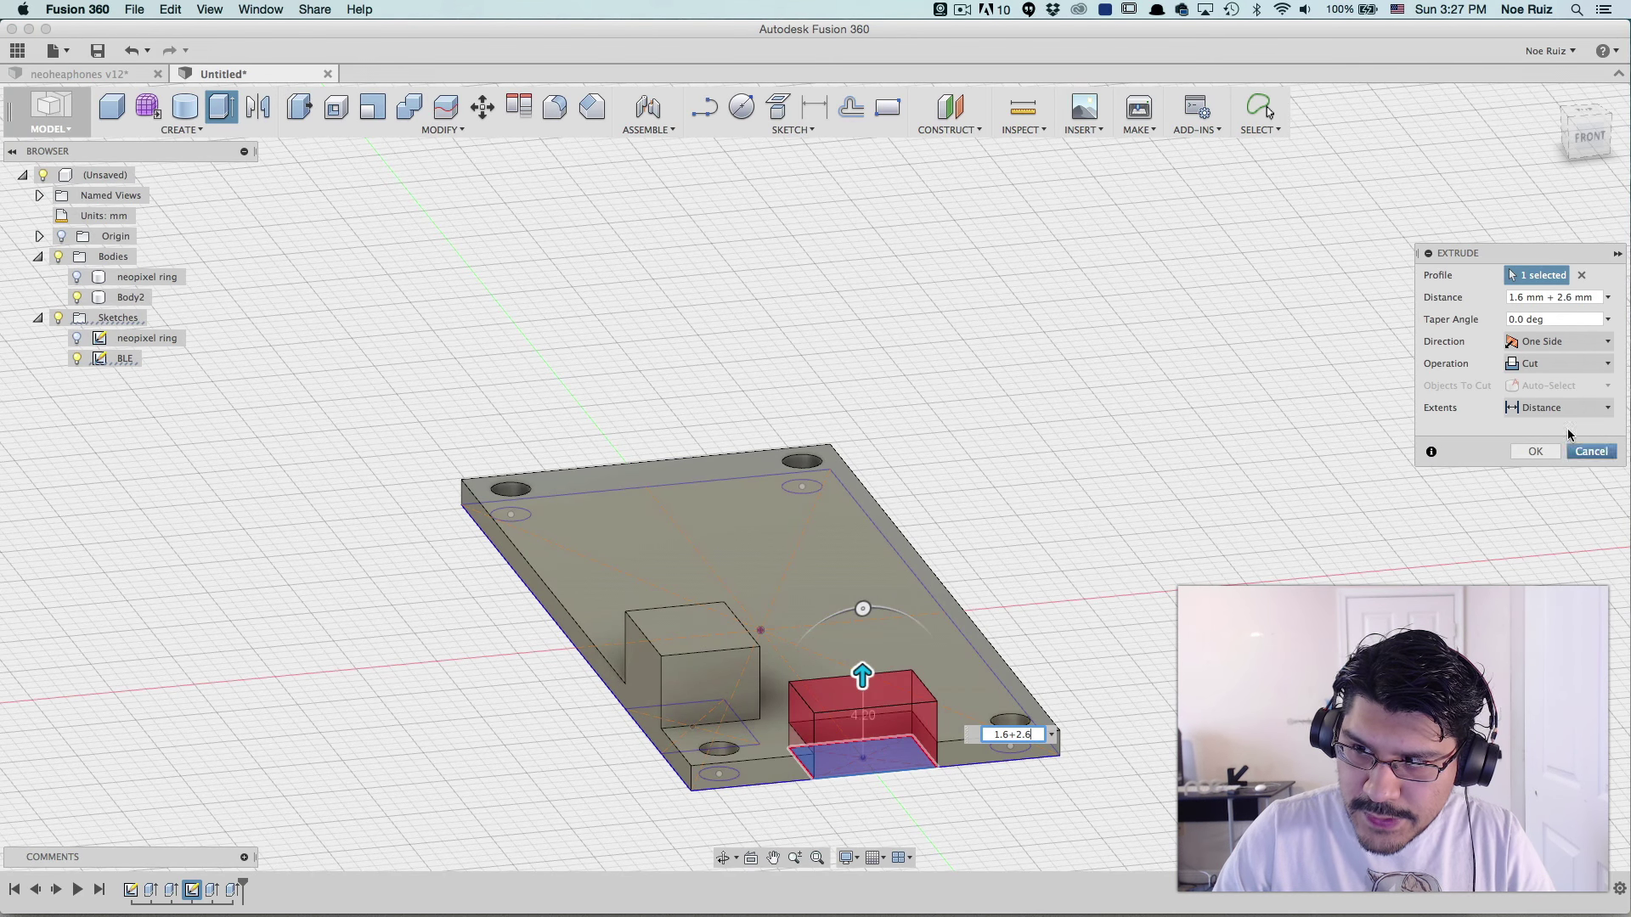
left_click(1558, 365)
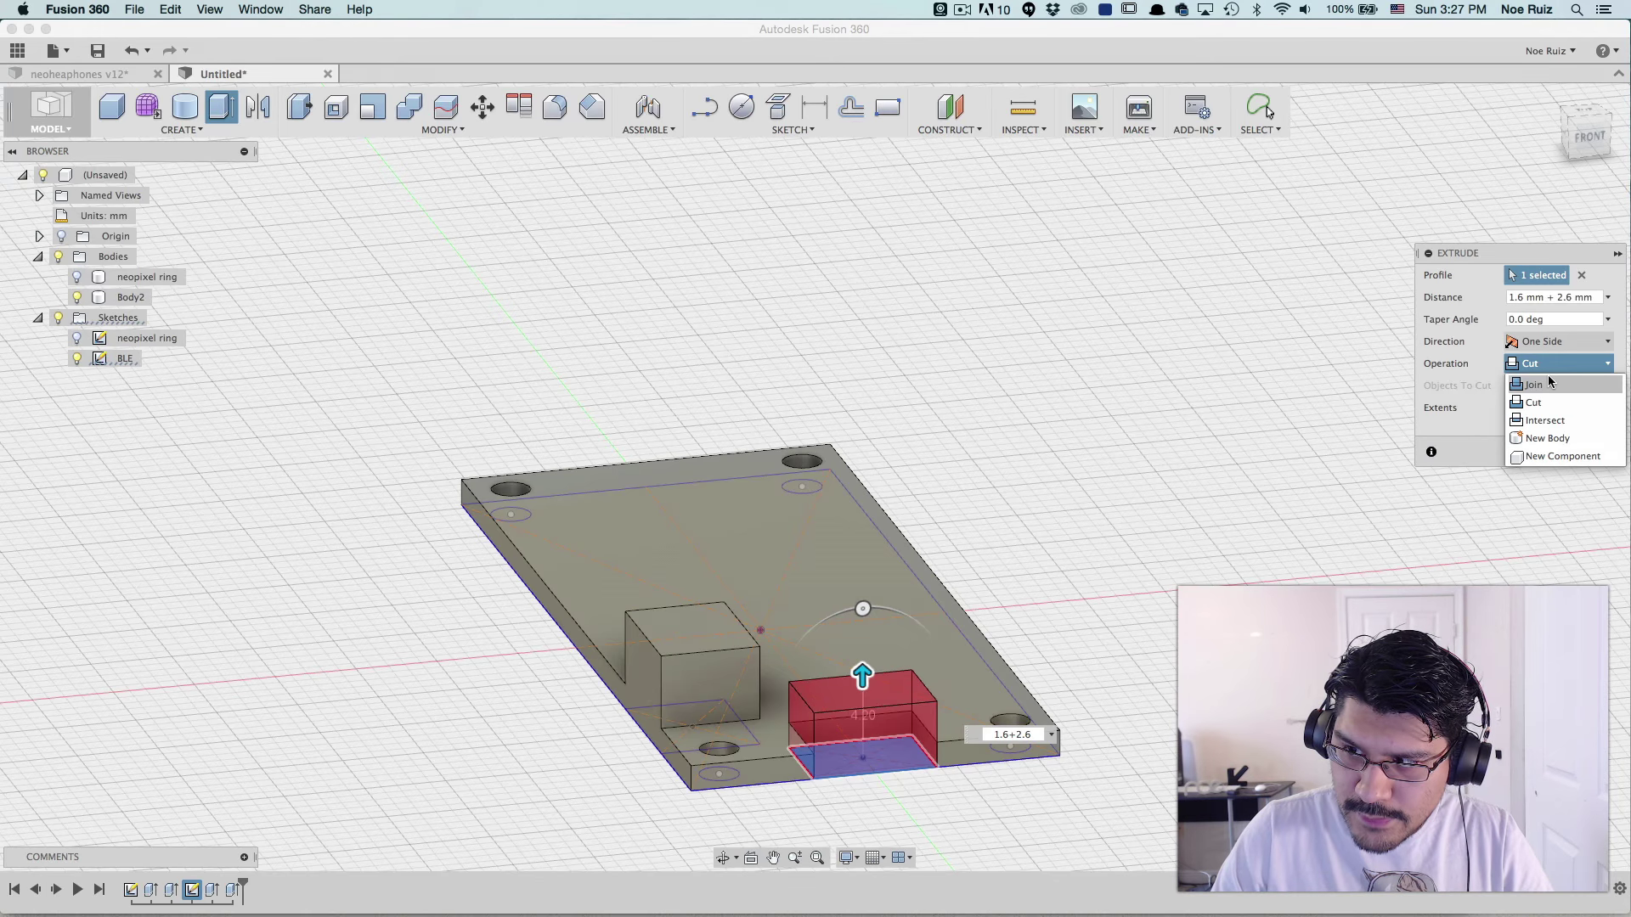
left_click(1549, 384)
key("Return")
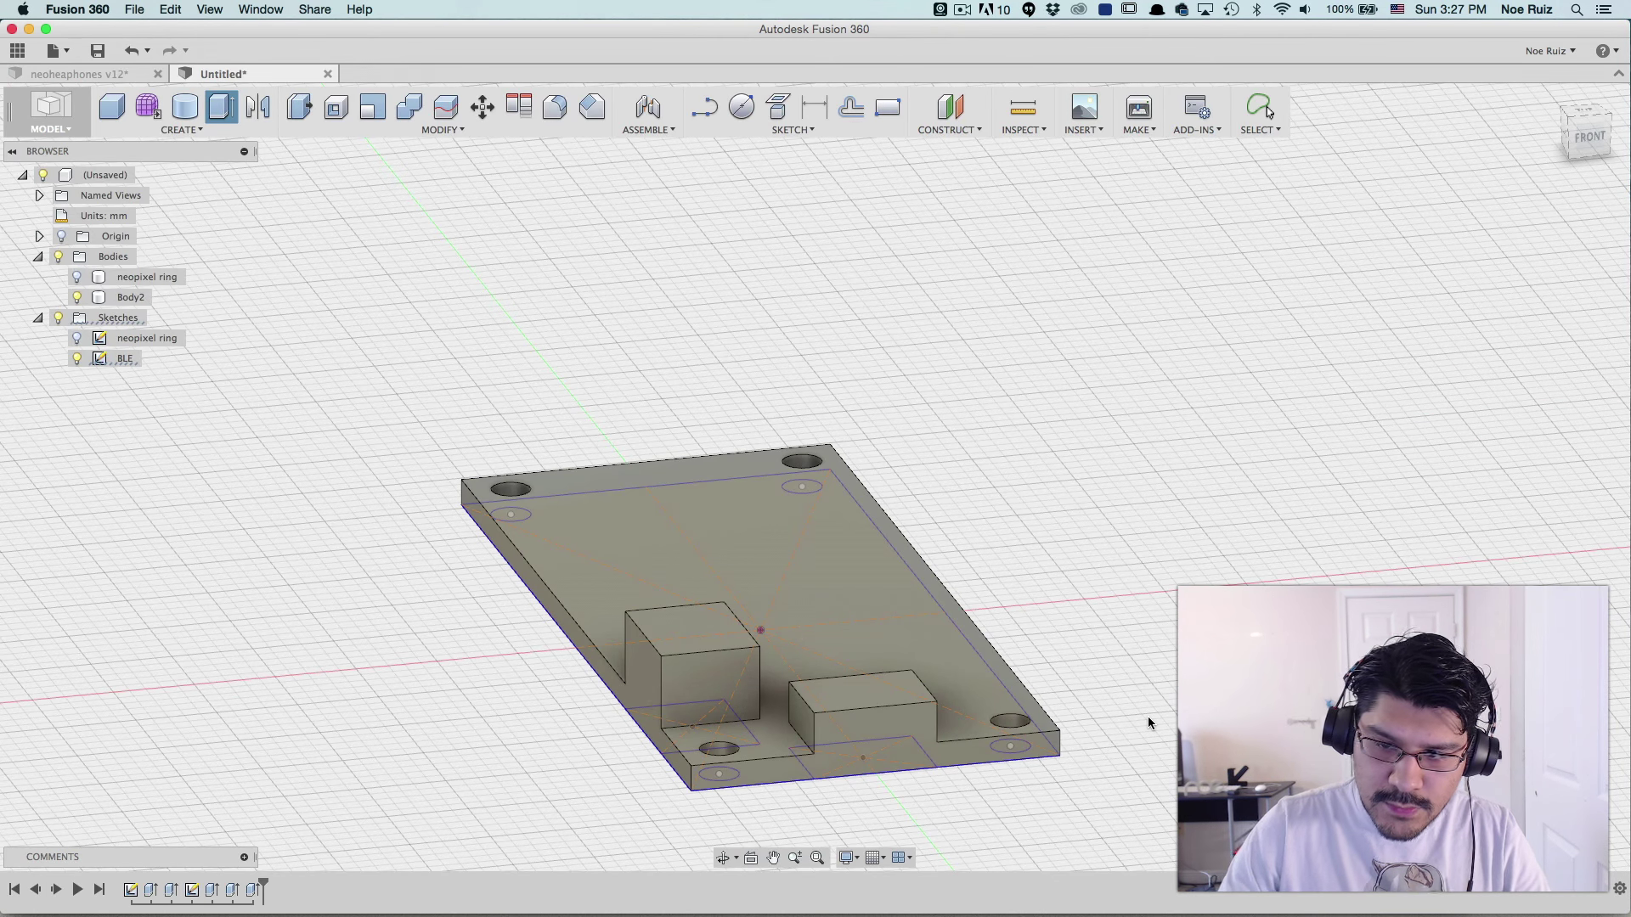
- Fillet the four vertical corner edges of the board with a 2 mm constant radius
scroll(1092, 663, "down", 3)
middle_click_drag(1120, 599, 1038, 476, "shift")
scroll(911, 749, "up", 5)
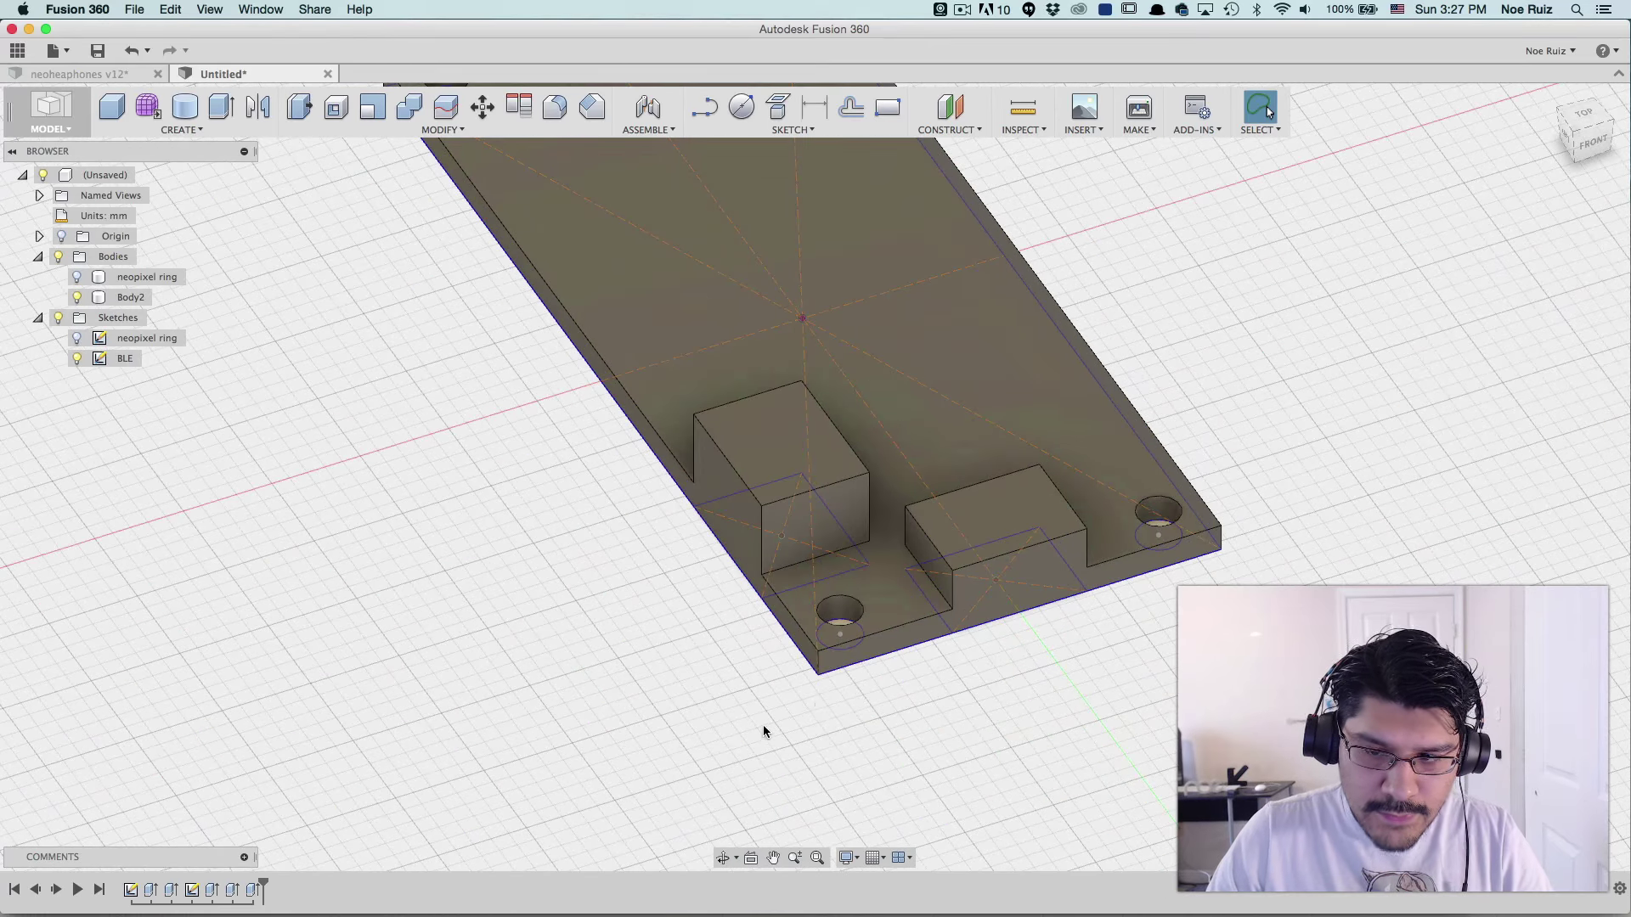
key("e")
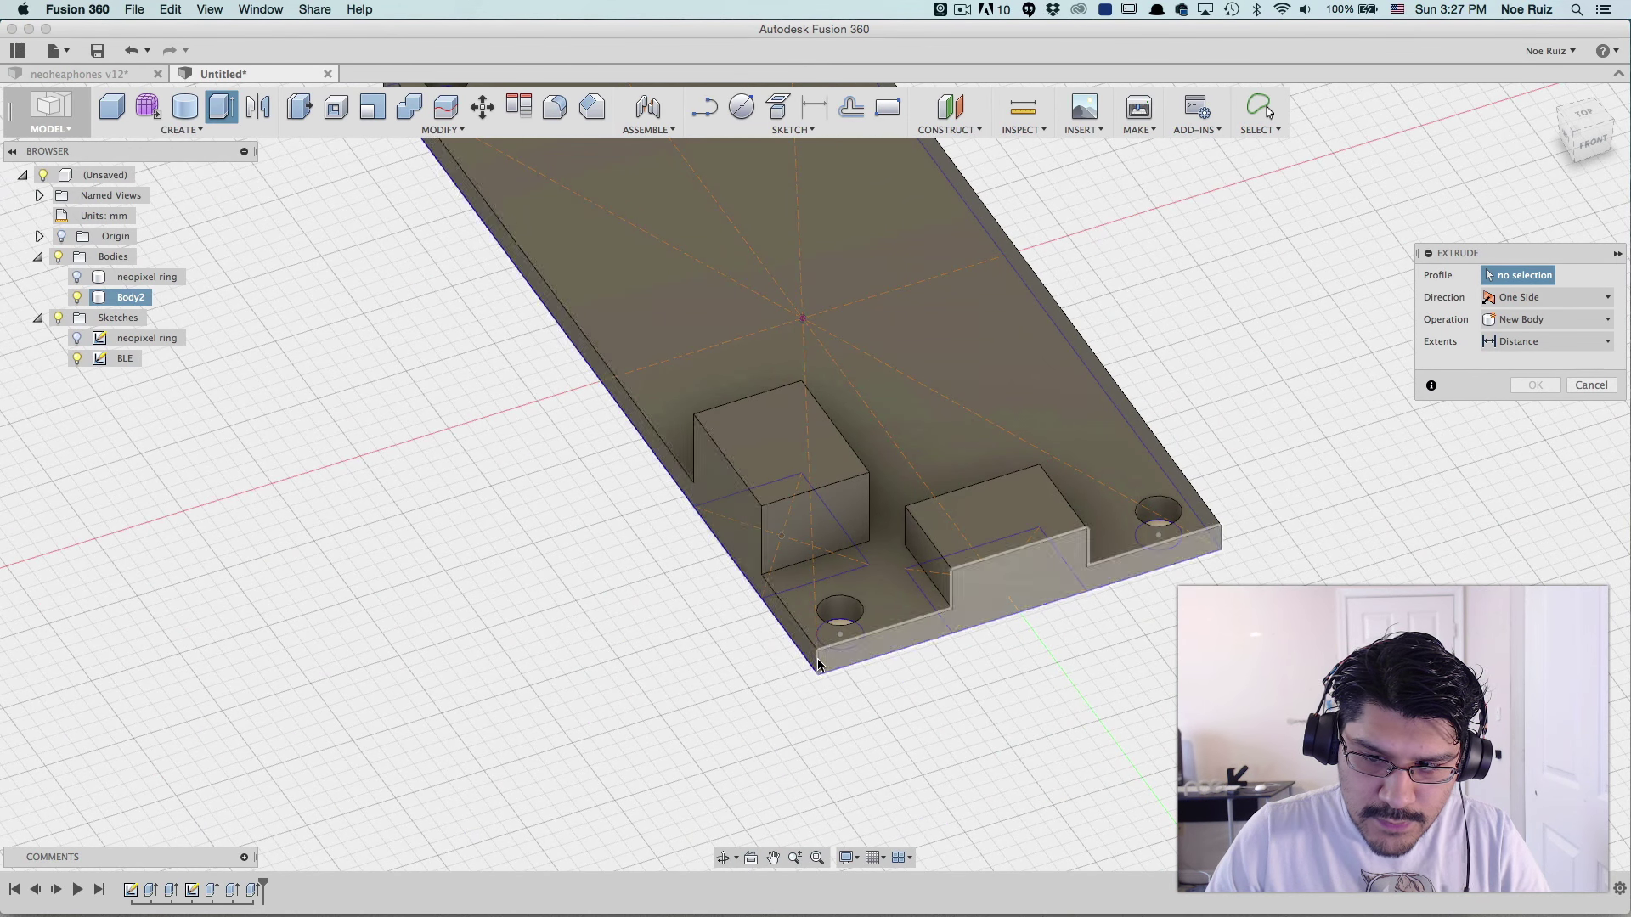
key("f")
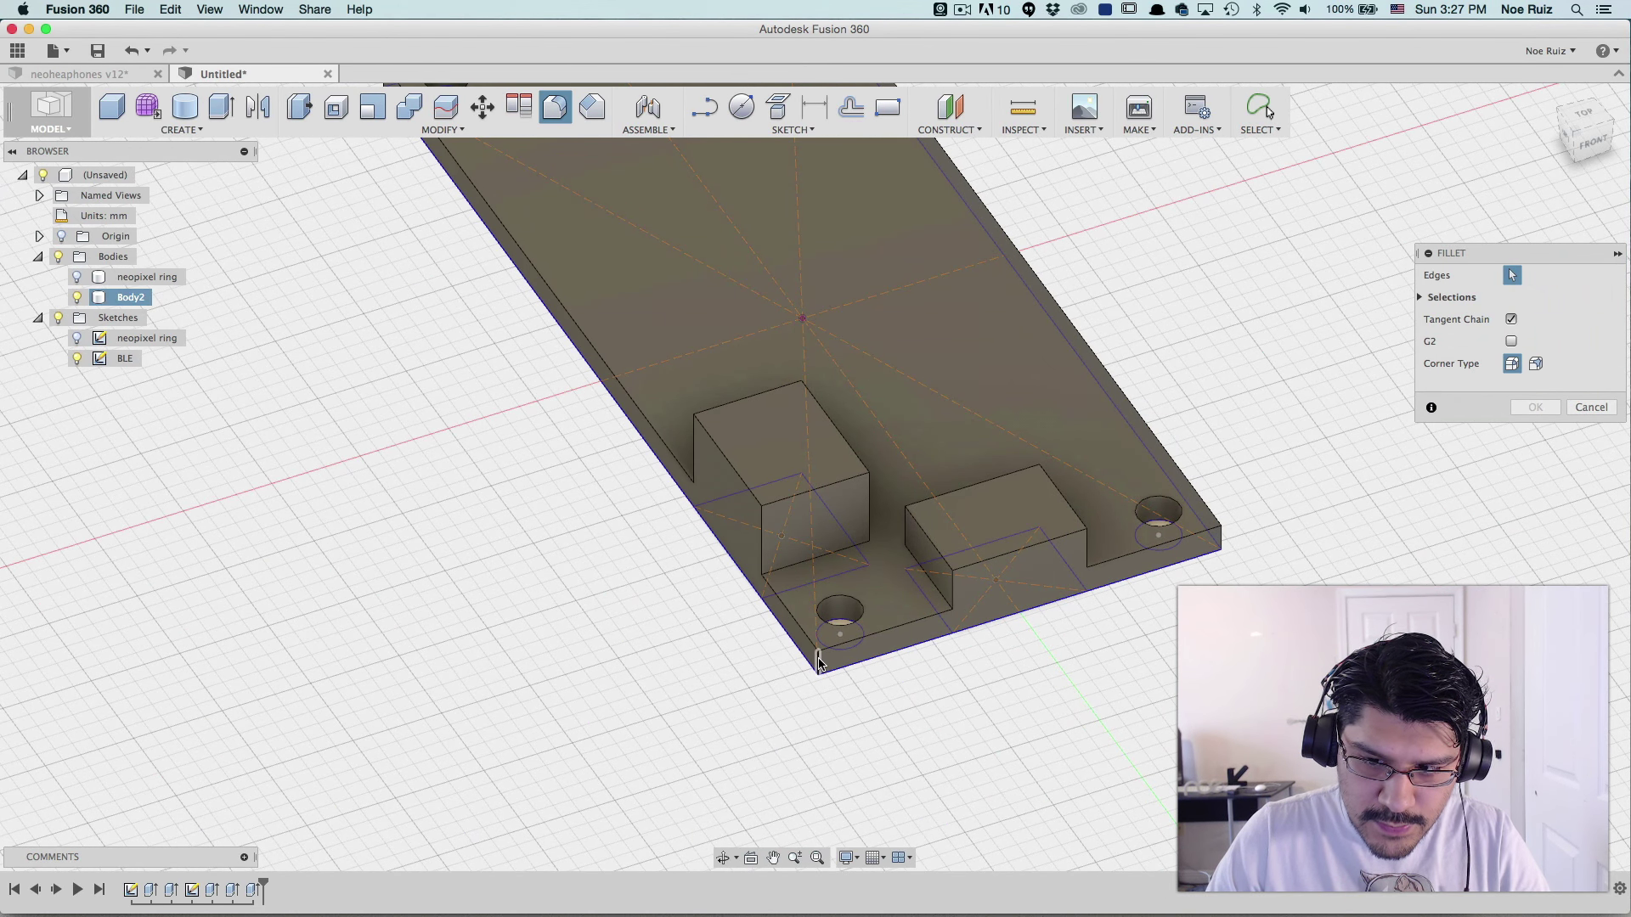
left_click(818, 663)
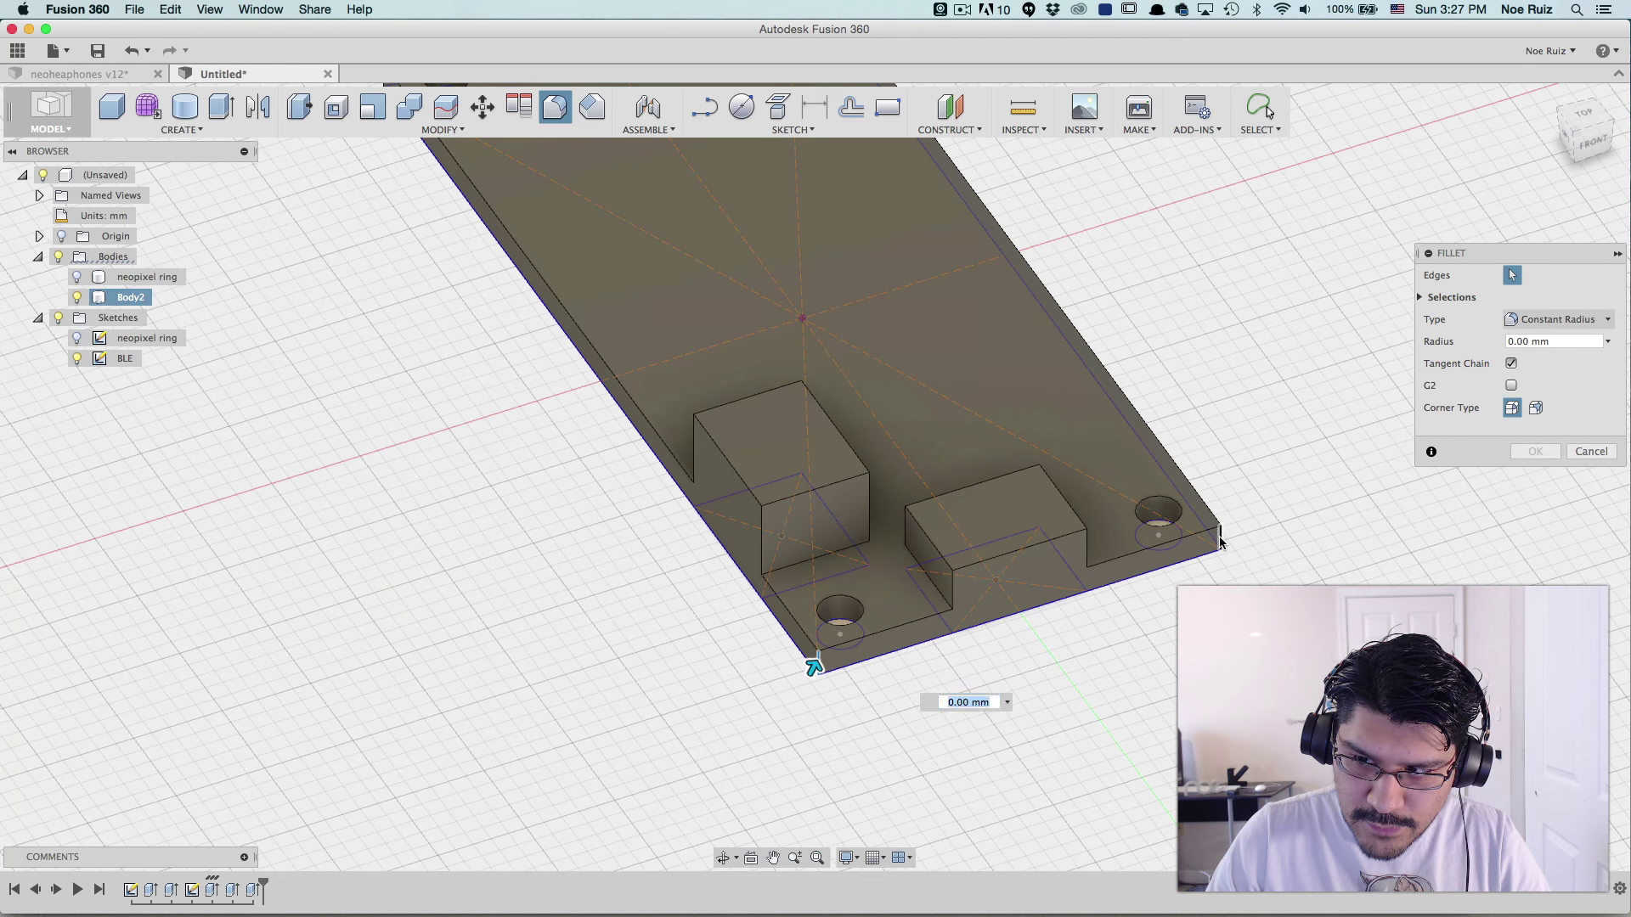
middle_click_drag(1220, 542, 908, 704, "shift")
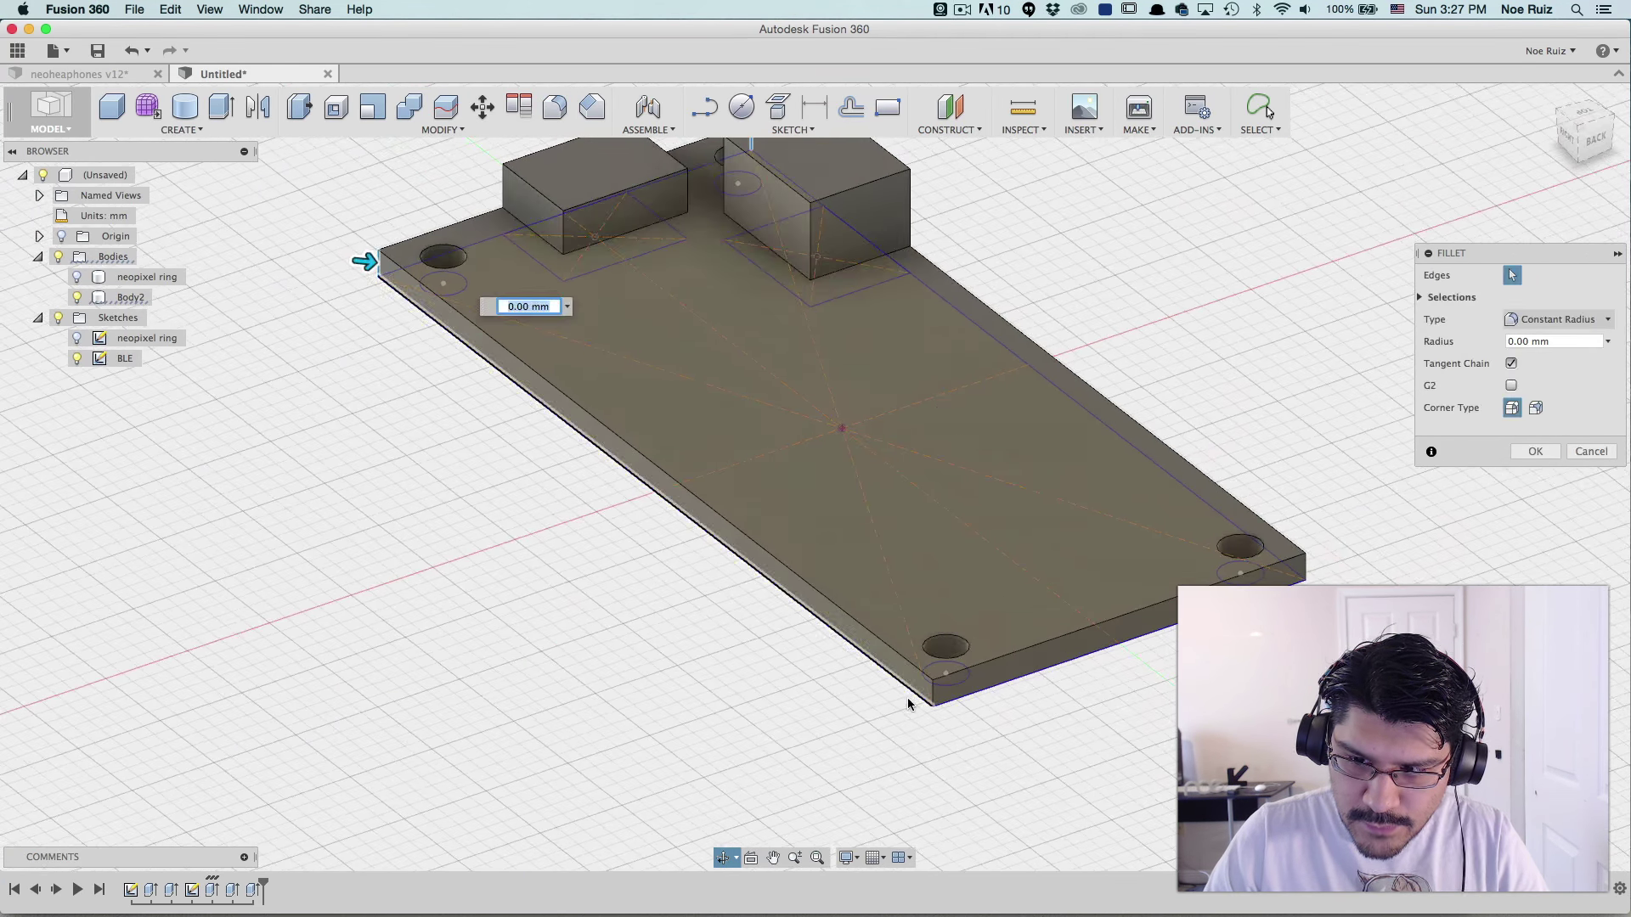
left_click(933, 694)
left_click(1304, 567)
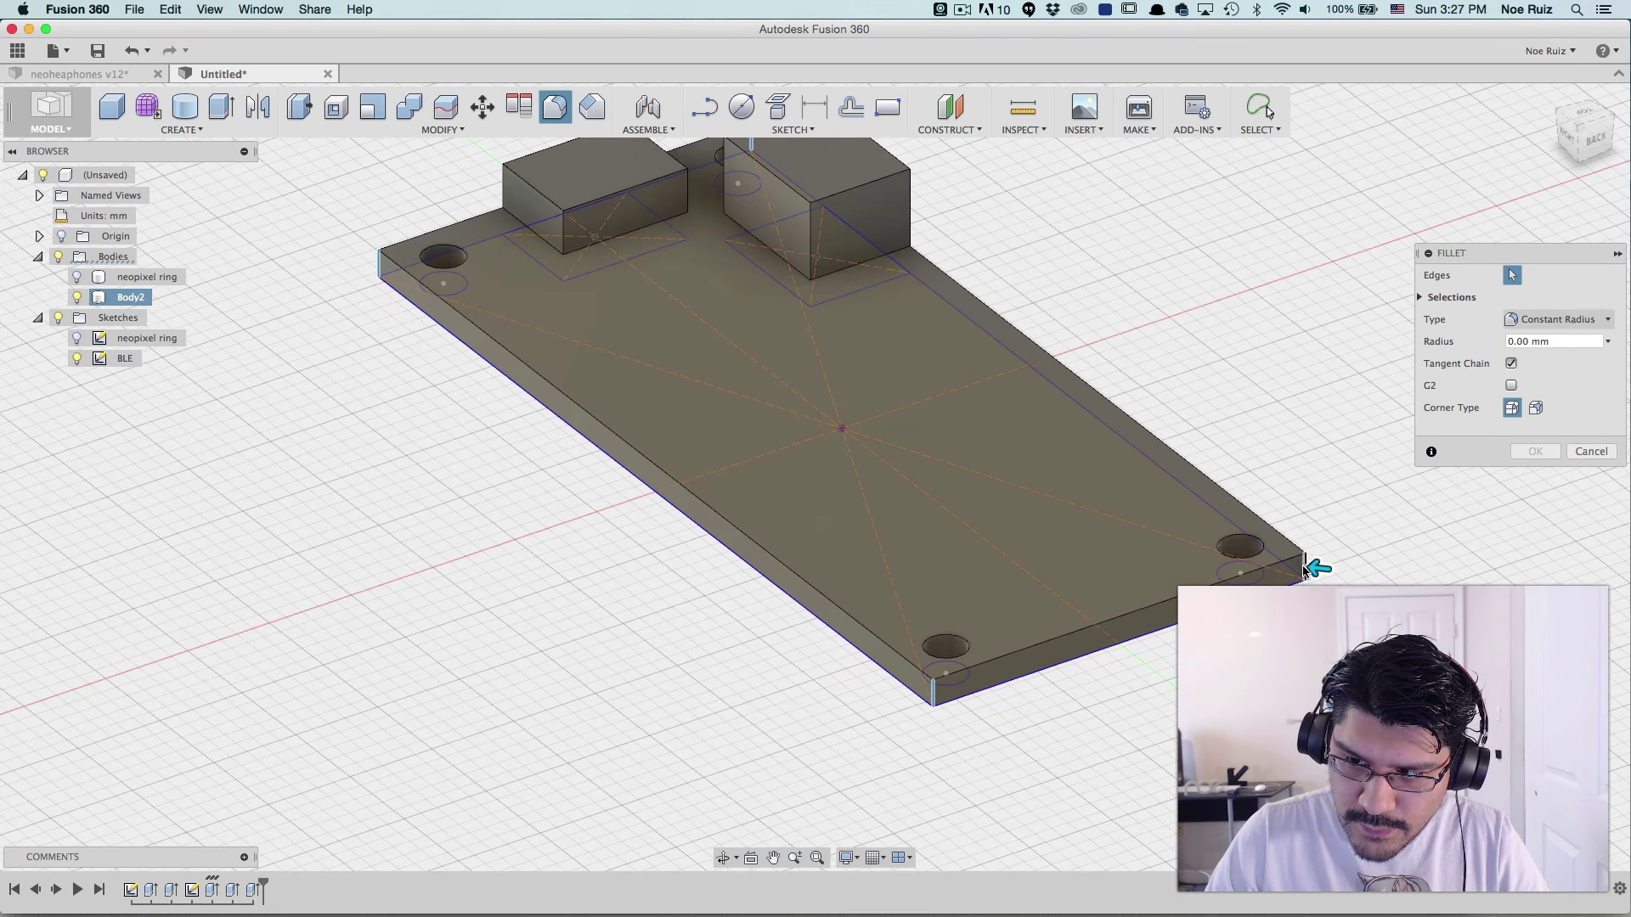
type("2")
scroll(1320, 634, "down", 3)
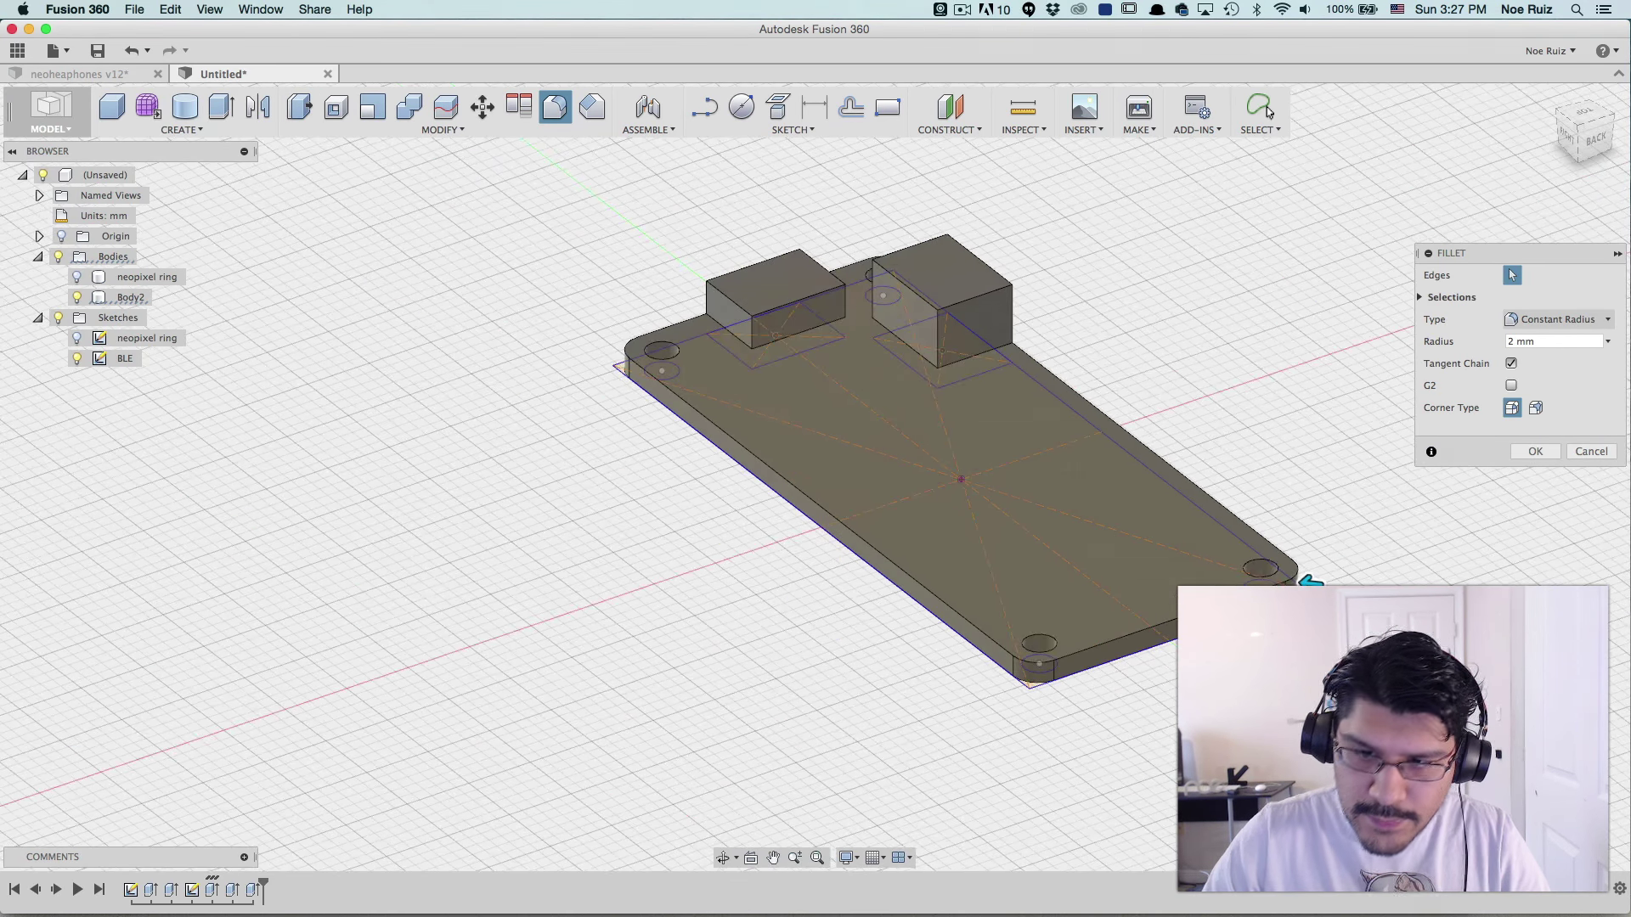
key("Return")
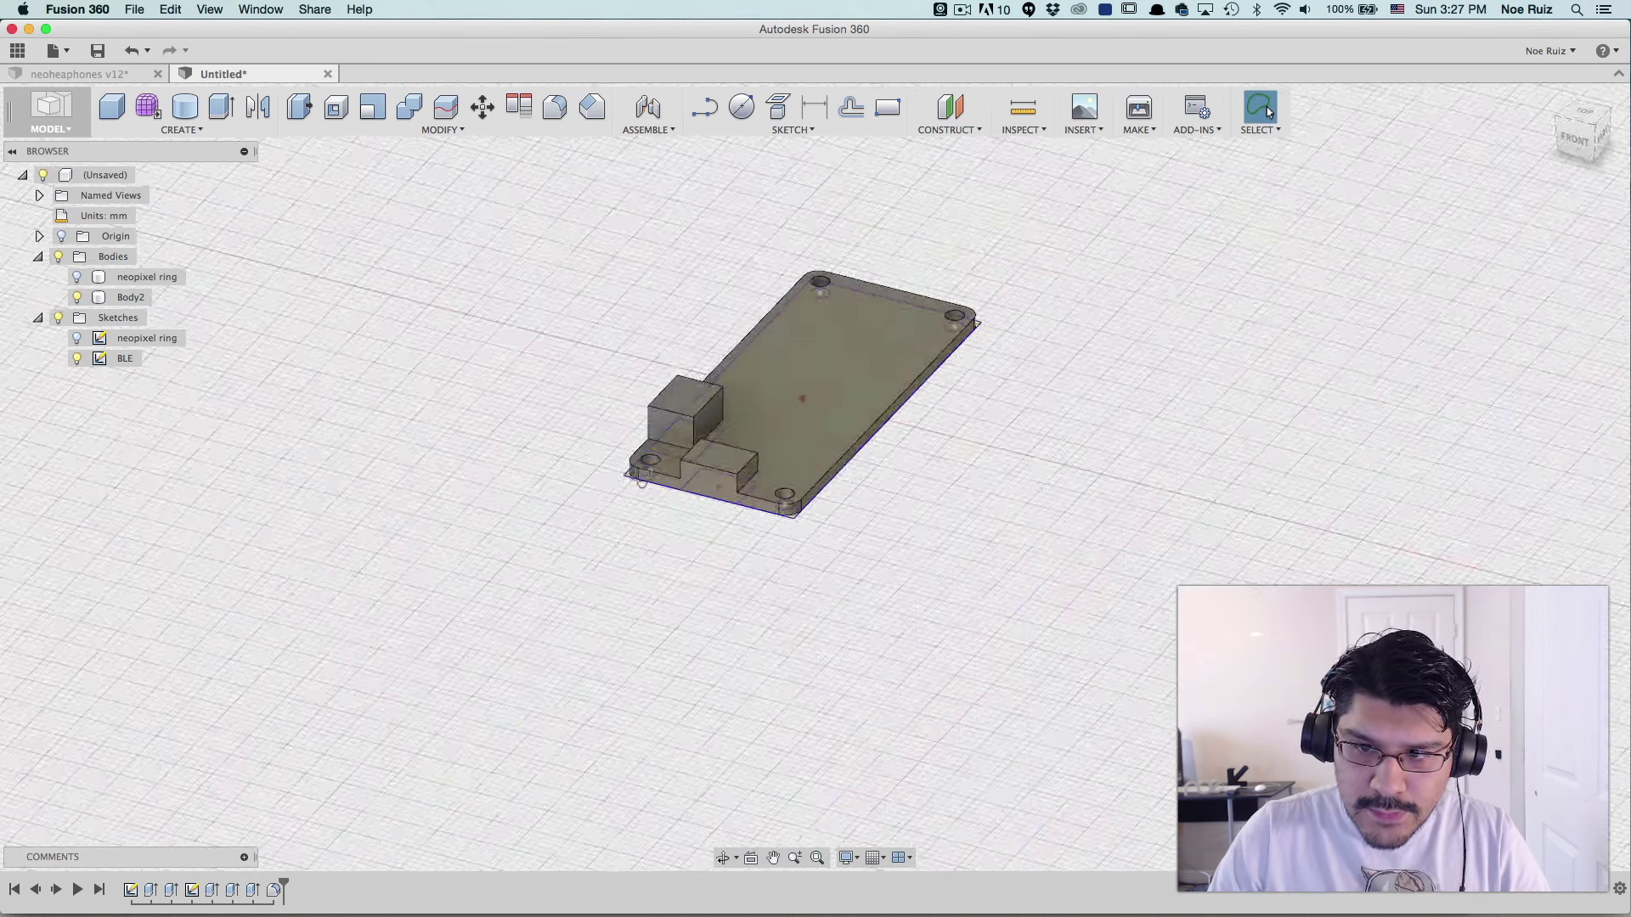
- Make the neopixel ring body visible again and rename the board body feather BLE
middle_click_drag(476, 463, 655, 460, "shift")
middle_click_drag(527, 401, 602, 476)
scroll(626, 480, "up", 5)
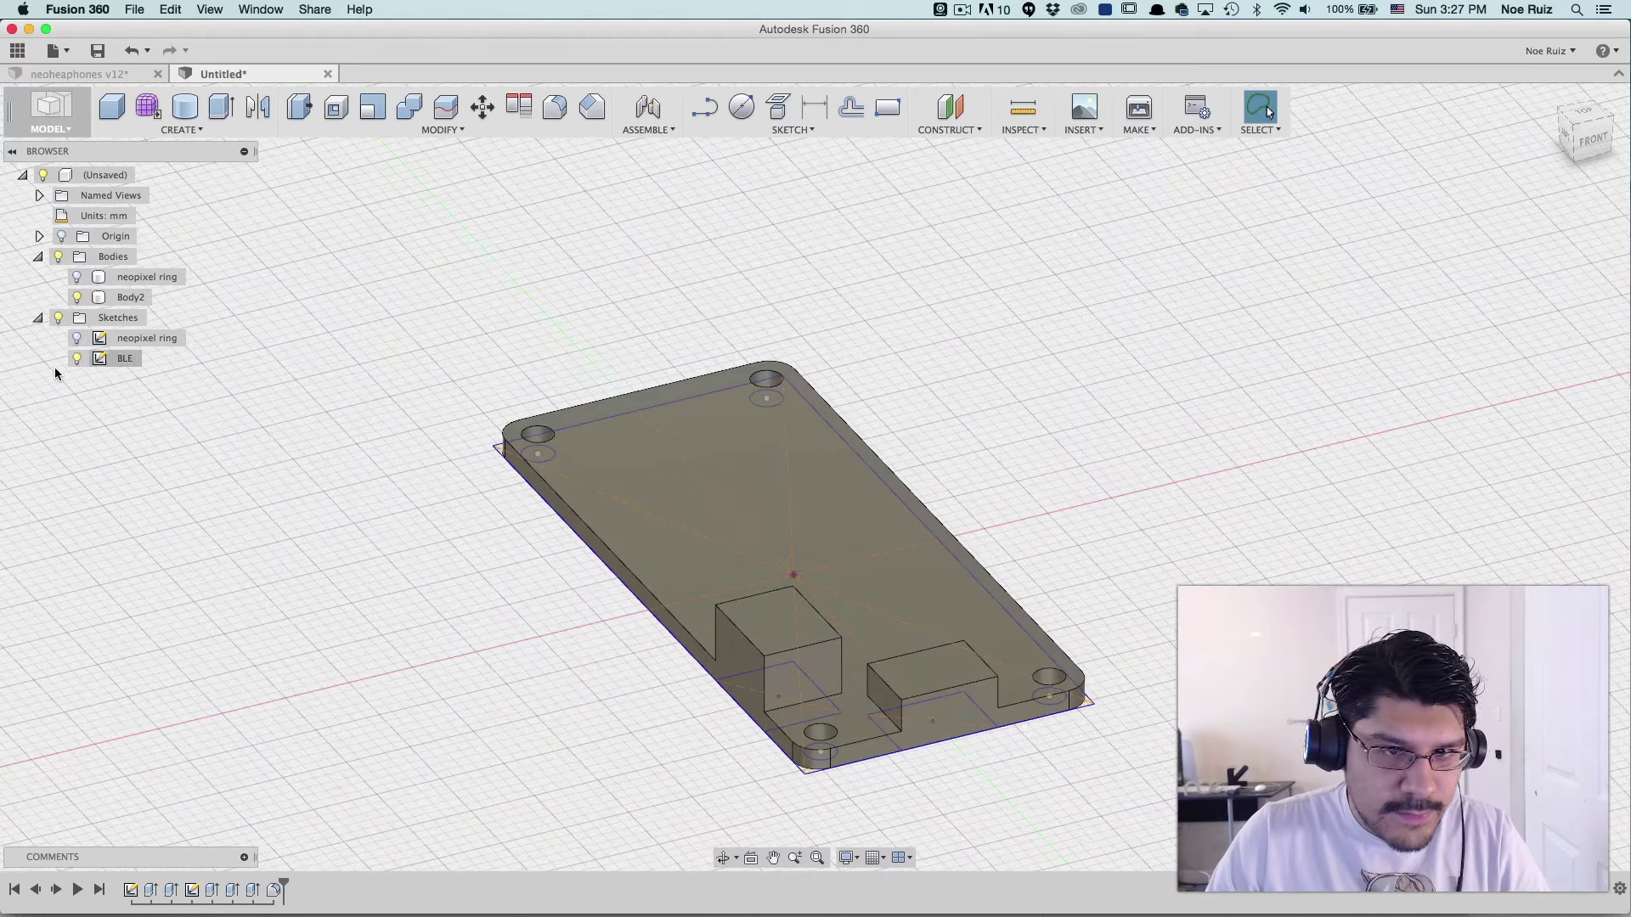
left_click(77, 277)
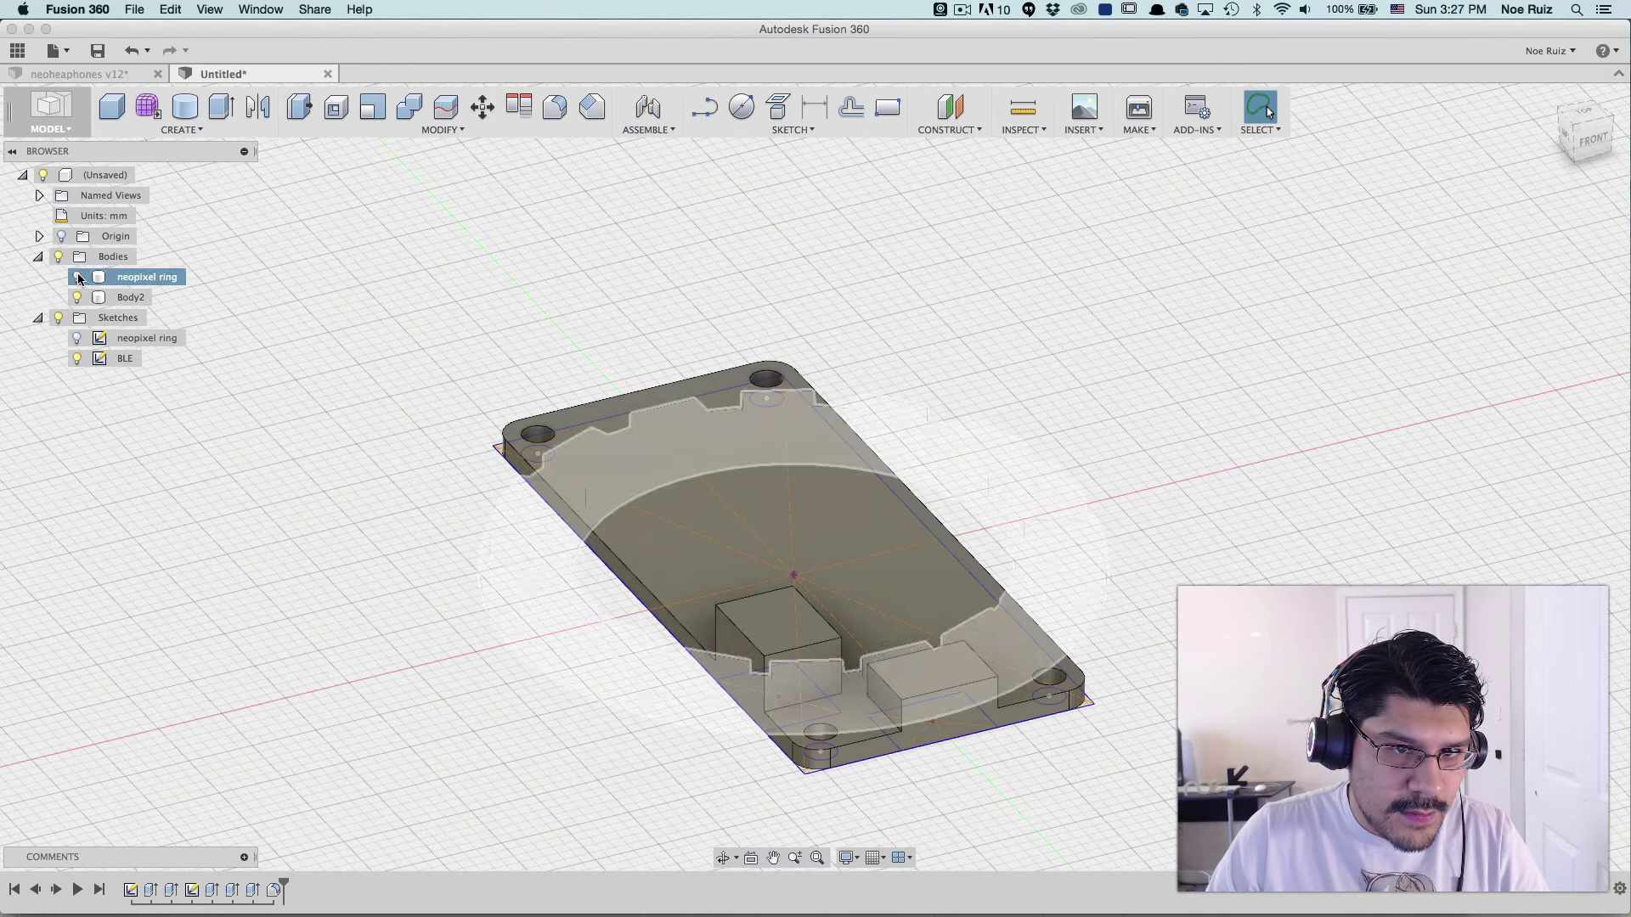
left_click(130, 302)
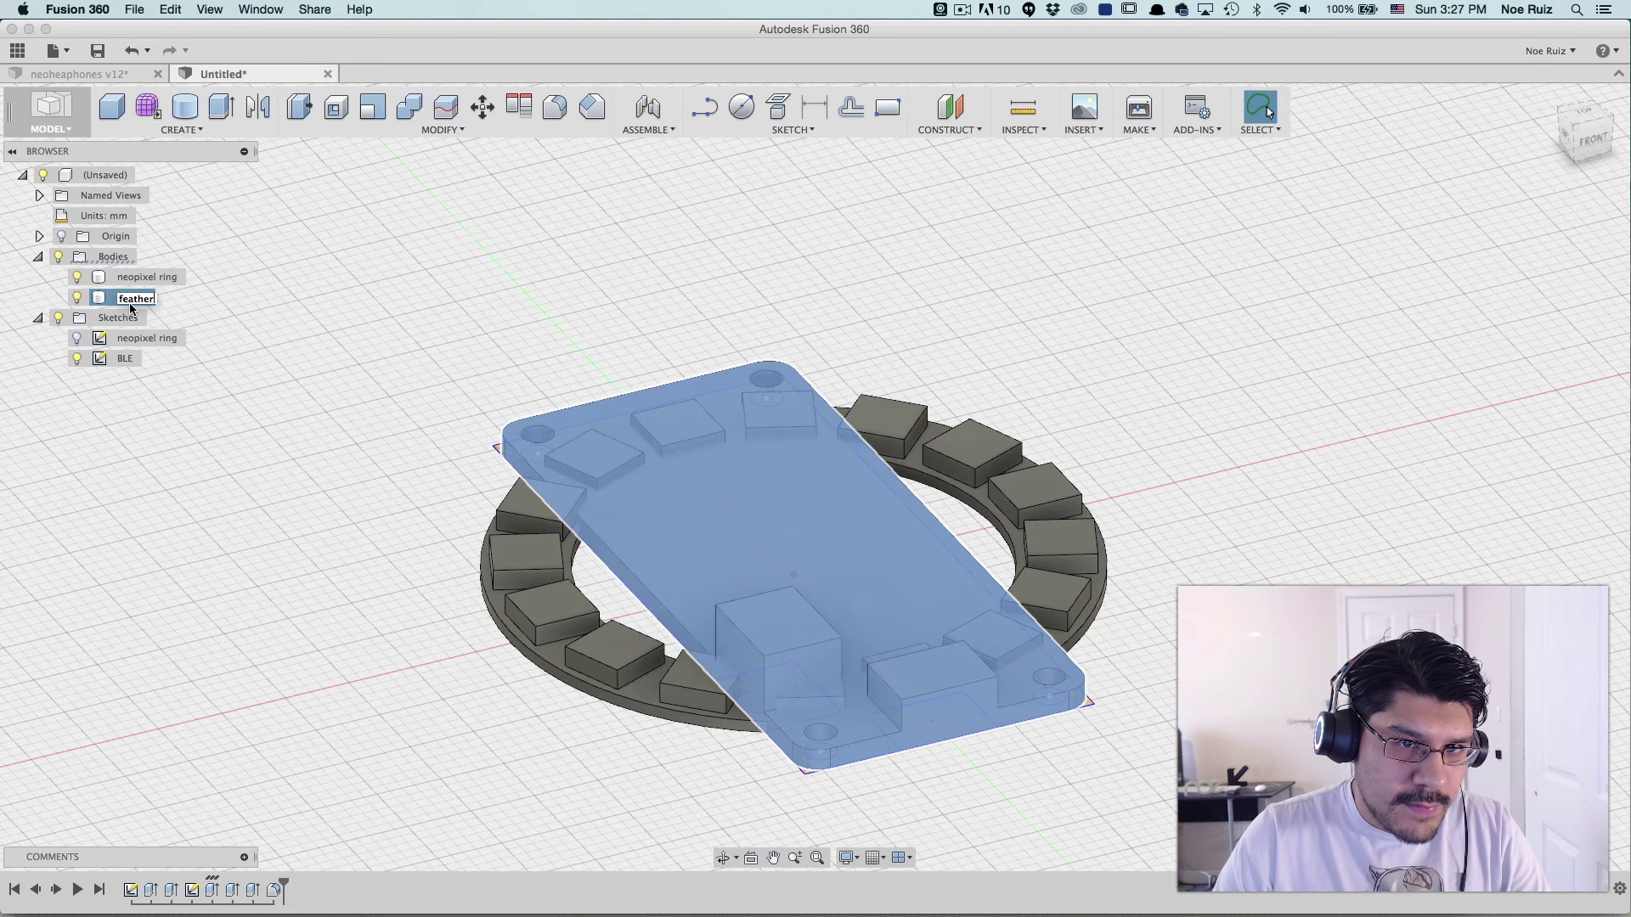
key("Return")
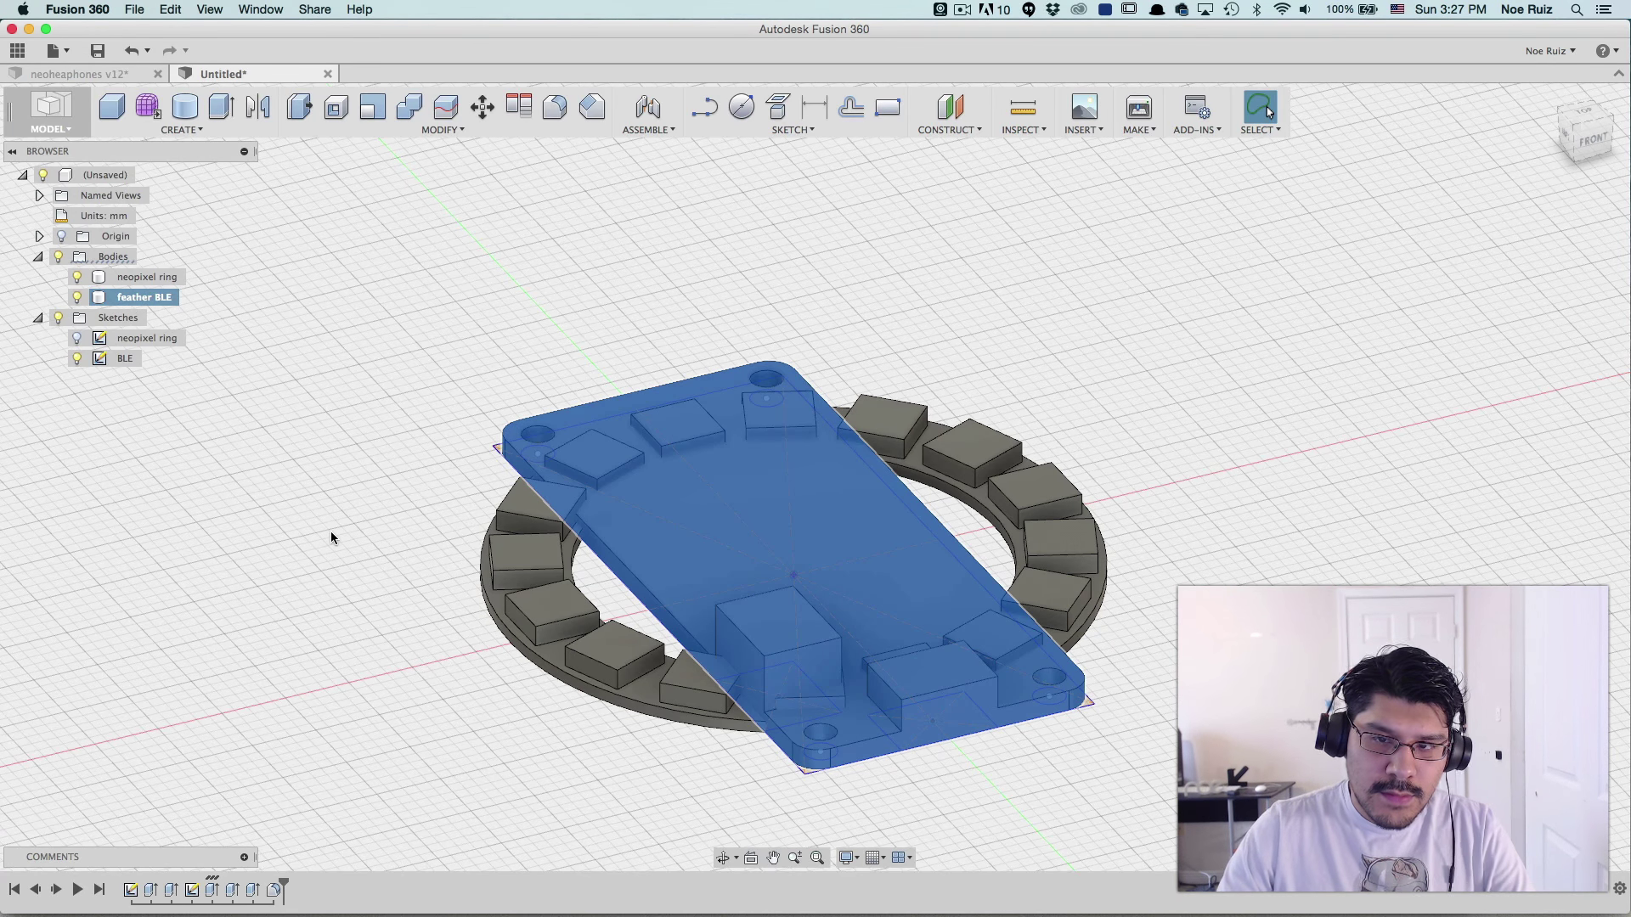
- Hide the BLE sketch so only the ring and board bodies are displayed
left_click(331, 537)
scroll(344, 518, "down", 3)
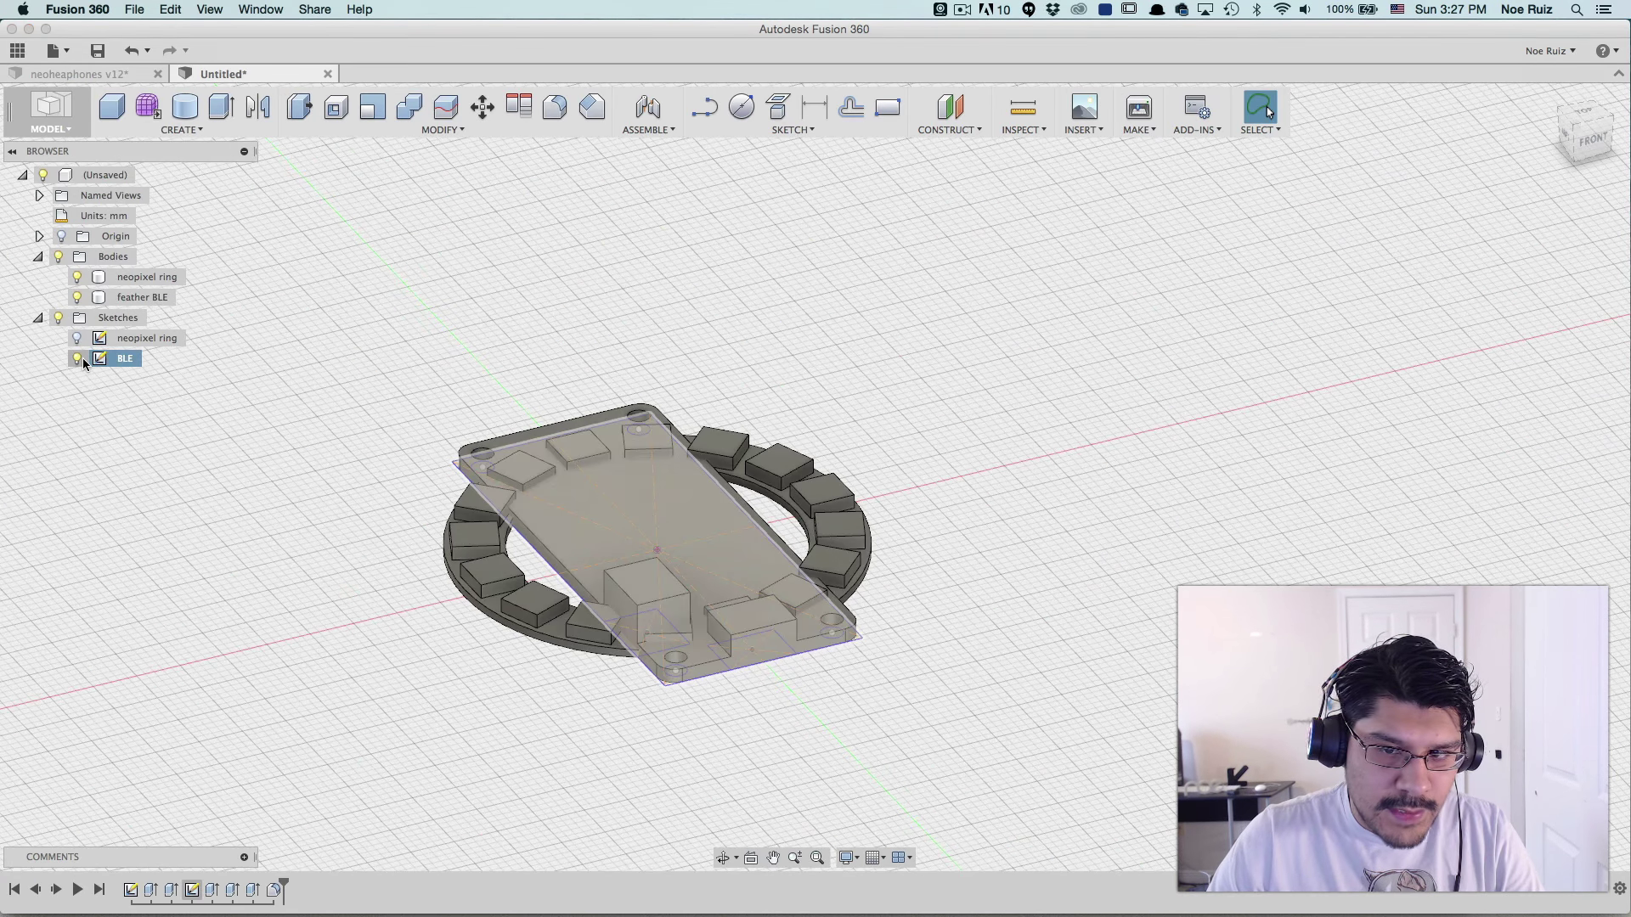
left_click(78, 358)
scroll(480, 557, "up", 5)
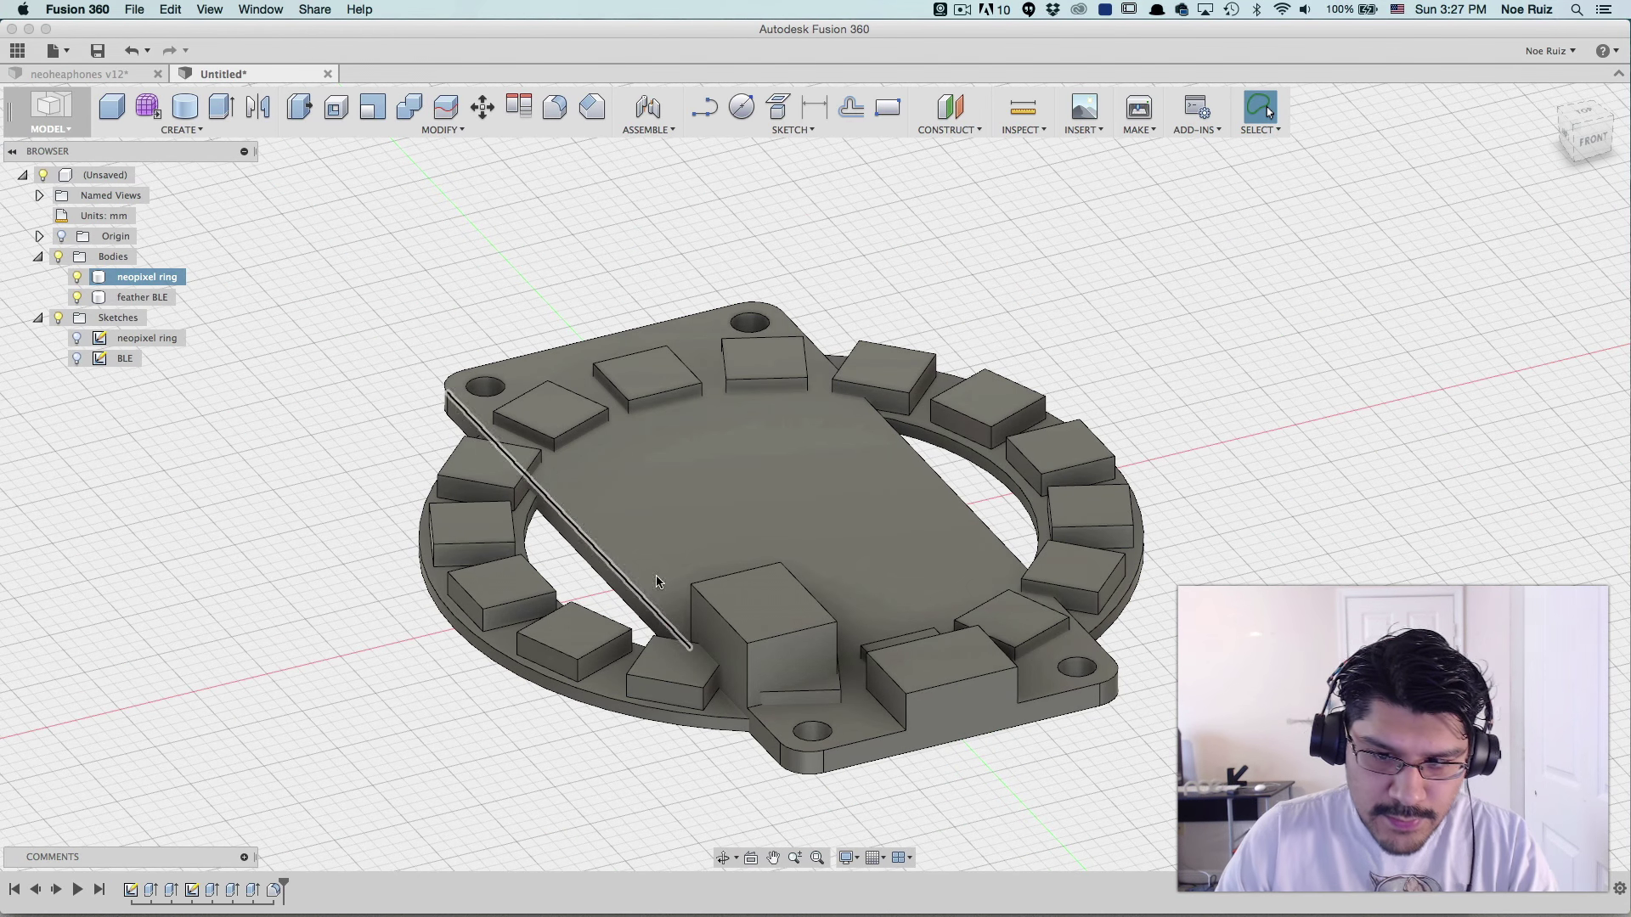
scroll(609, 585, "down", 3)
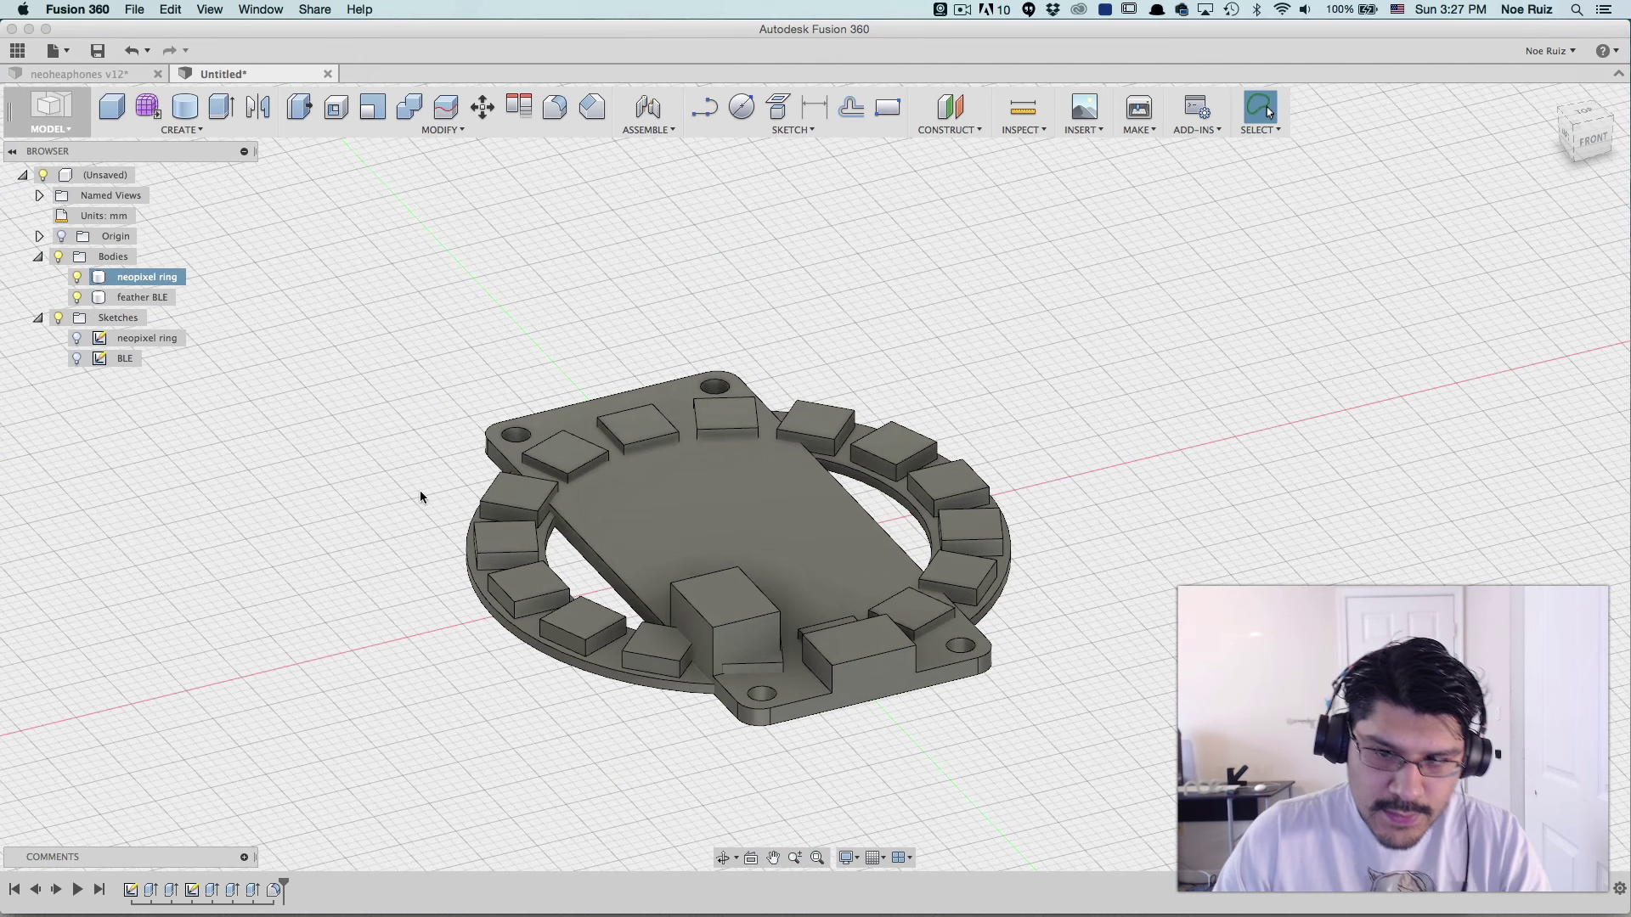
- Move the neopixel ring body up 7 mm along Z so it sits above the feather BLE board
left_click(135, 278)
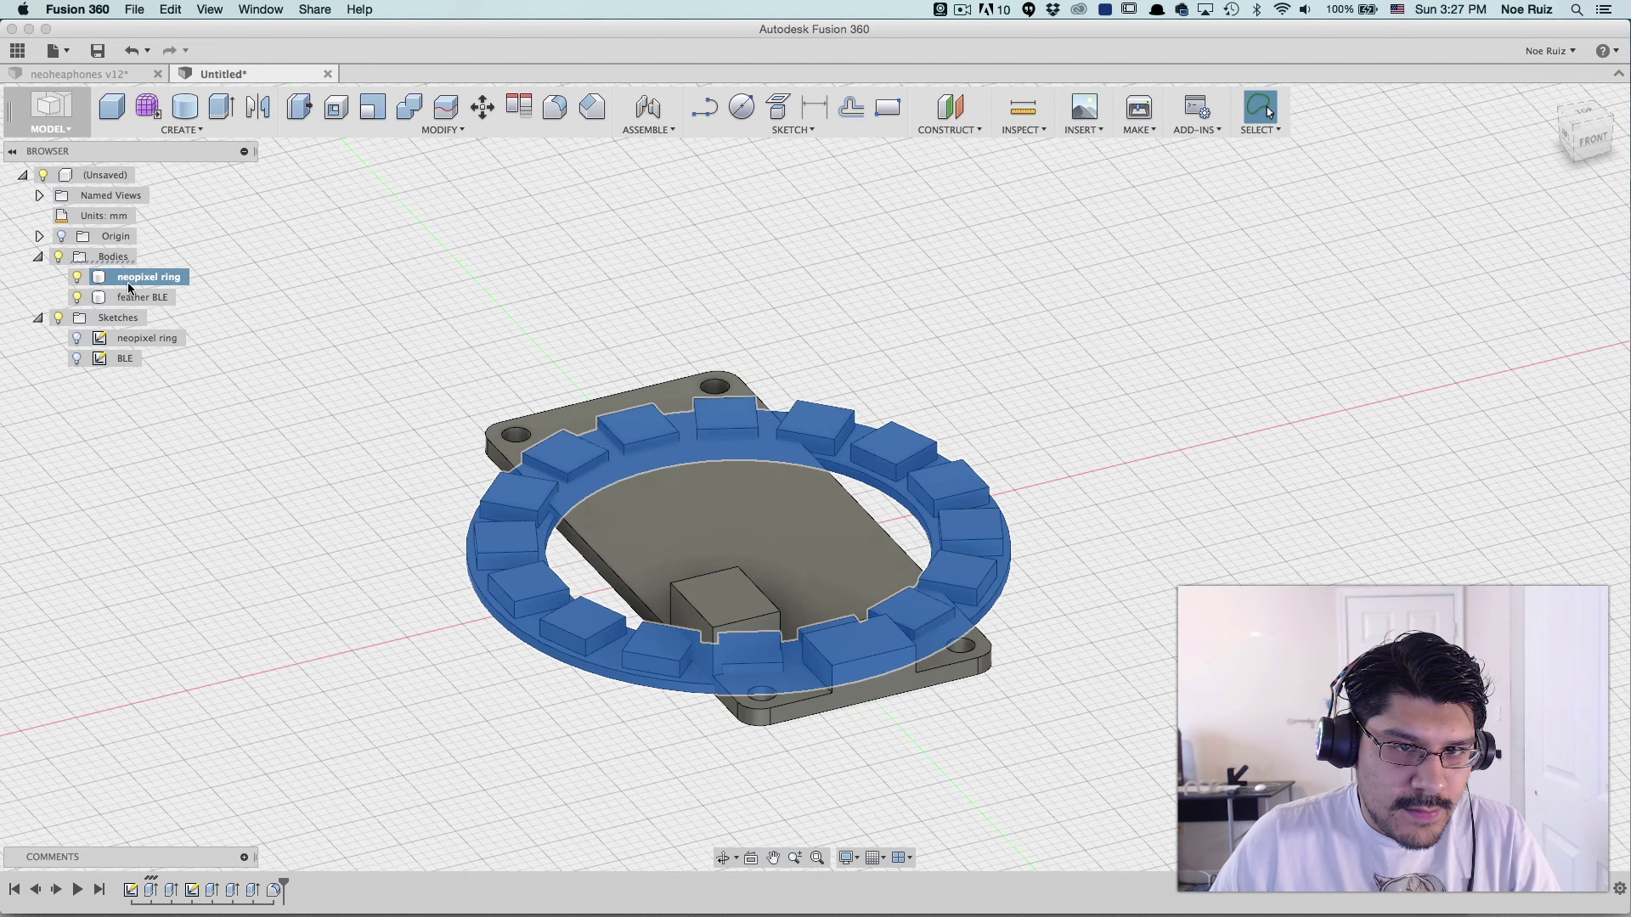
key("m")
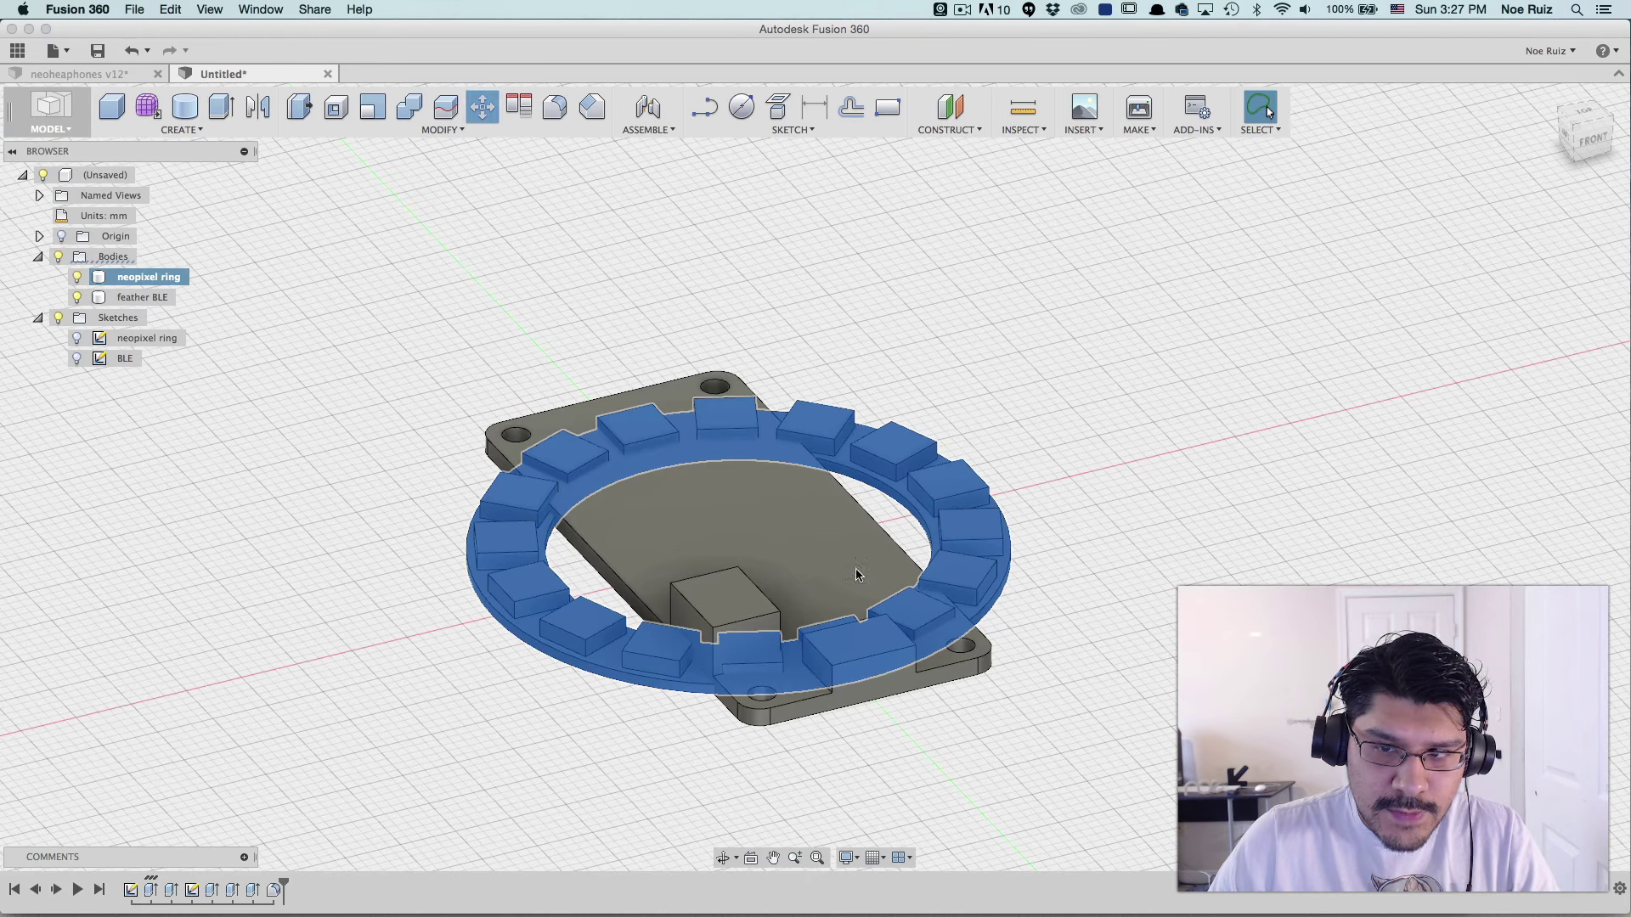
left_click(1601, 145)
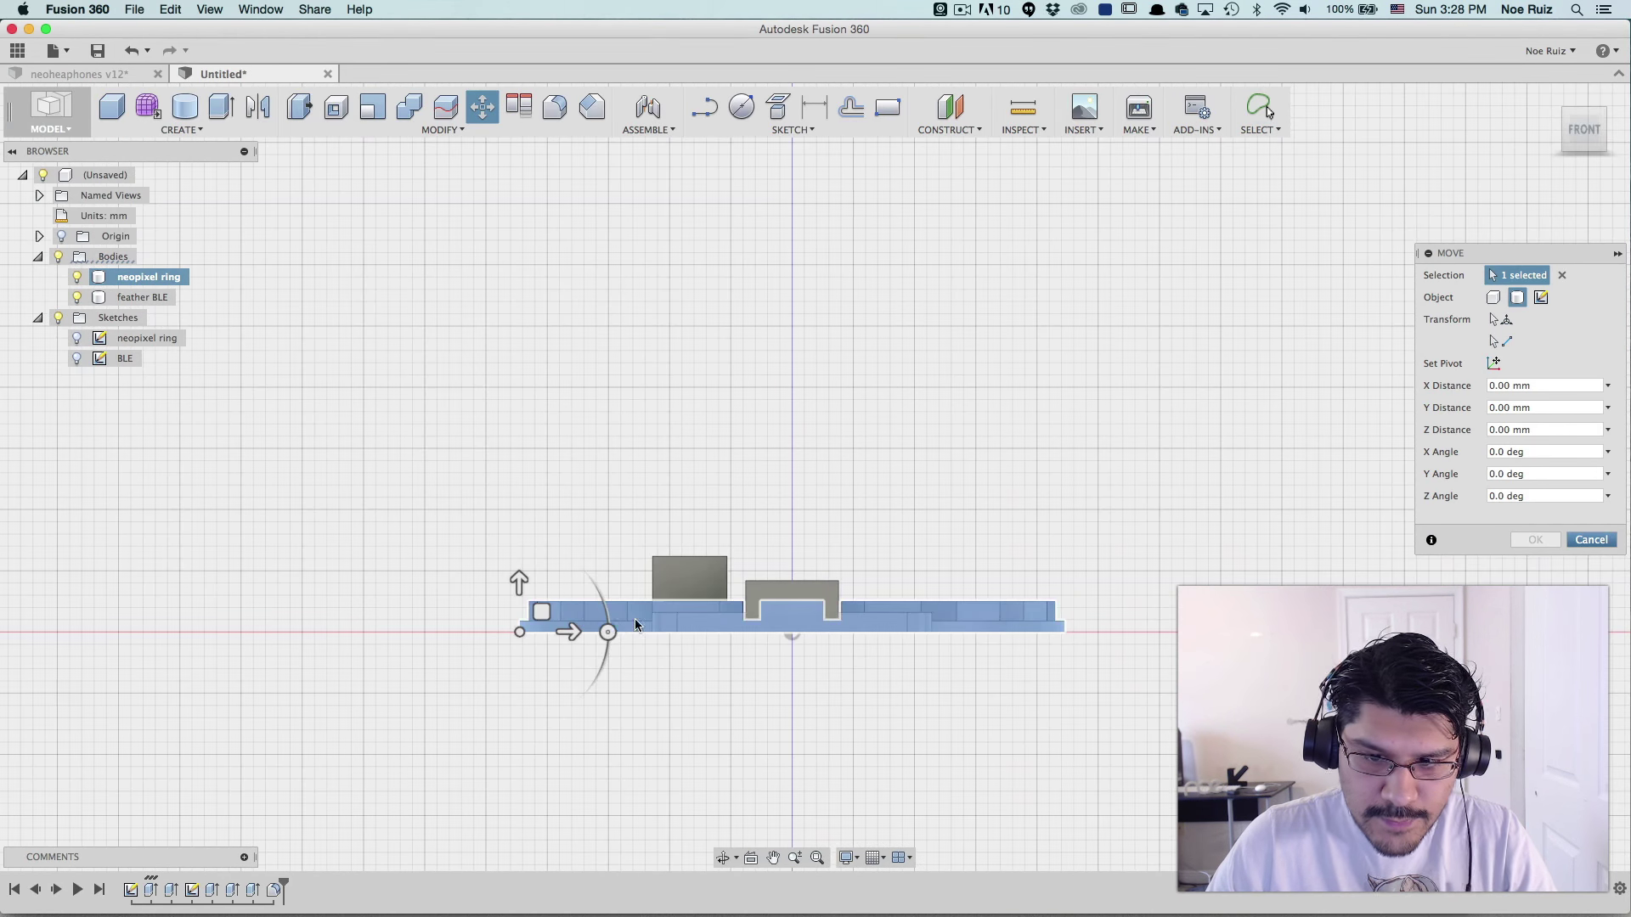
left_click_drag(423, 586, 465, 414)
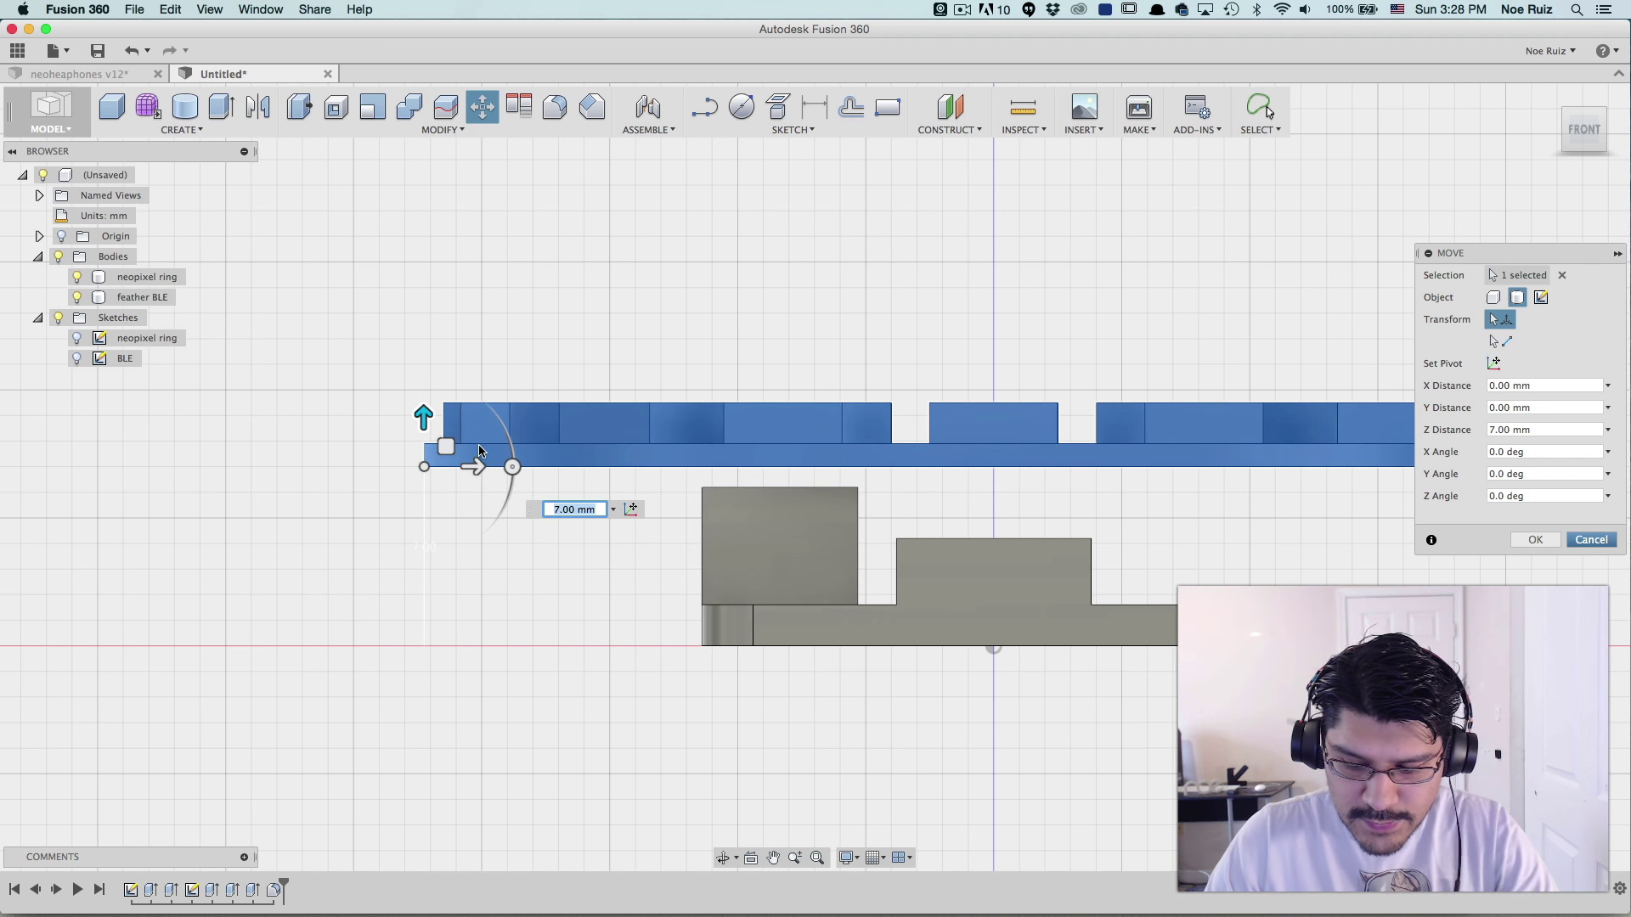
key("Return")
scroll(591, 551, "down", 5)
middle_click_drag(734, 331, 1157, 491, "shift")
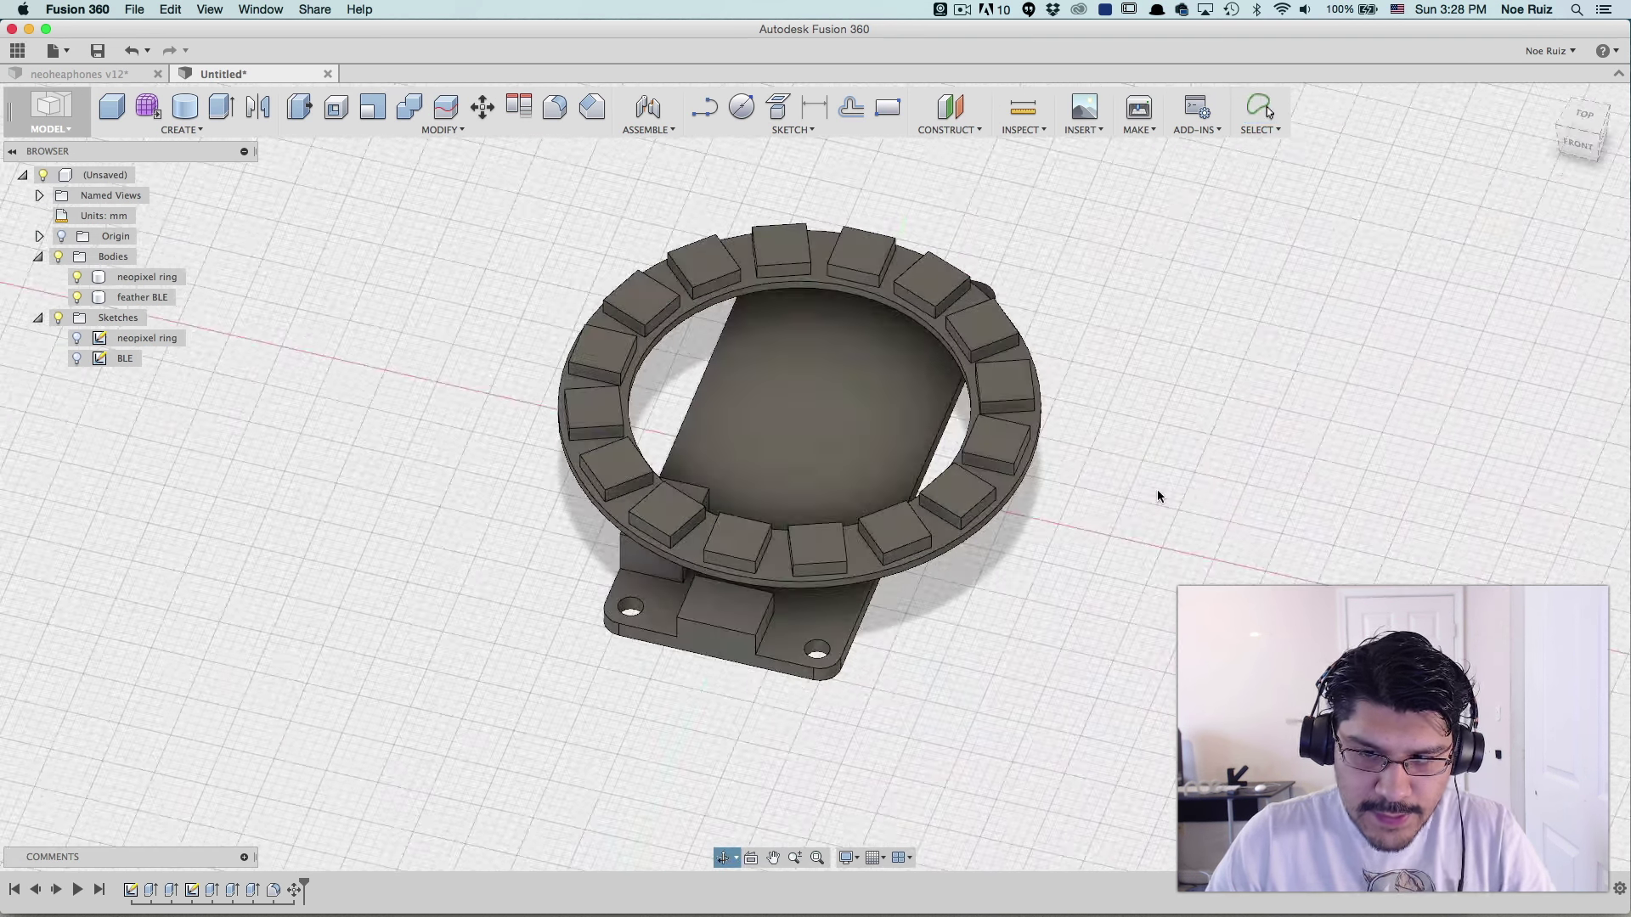
- Examine the raised neopixel ring and the feather BLE board from above and from the underside
middle_click_drag(475, 539, 403, 632, "shift")
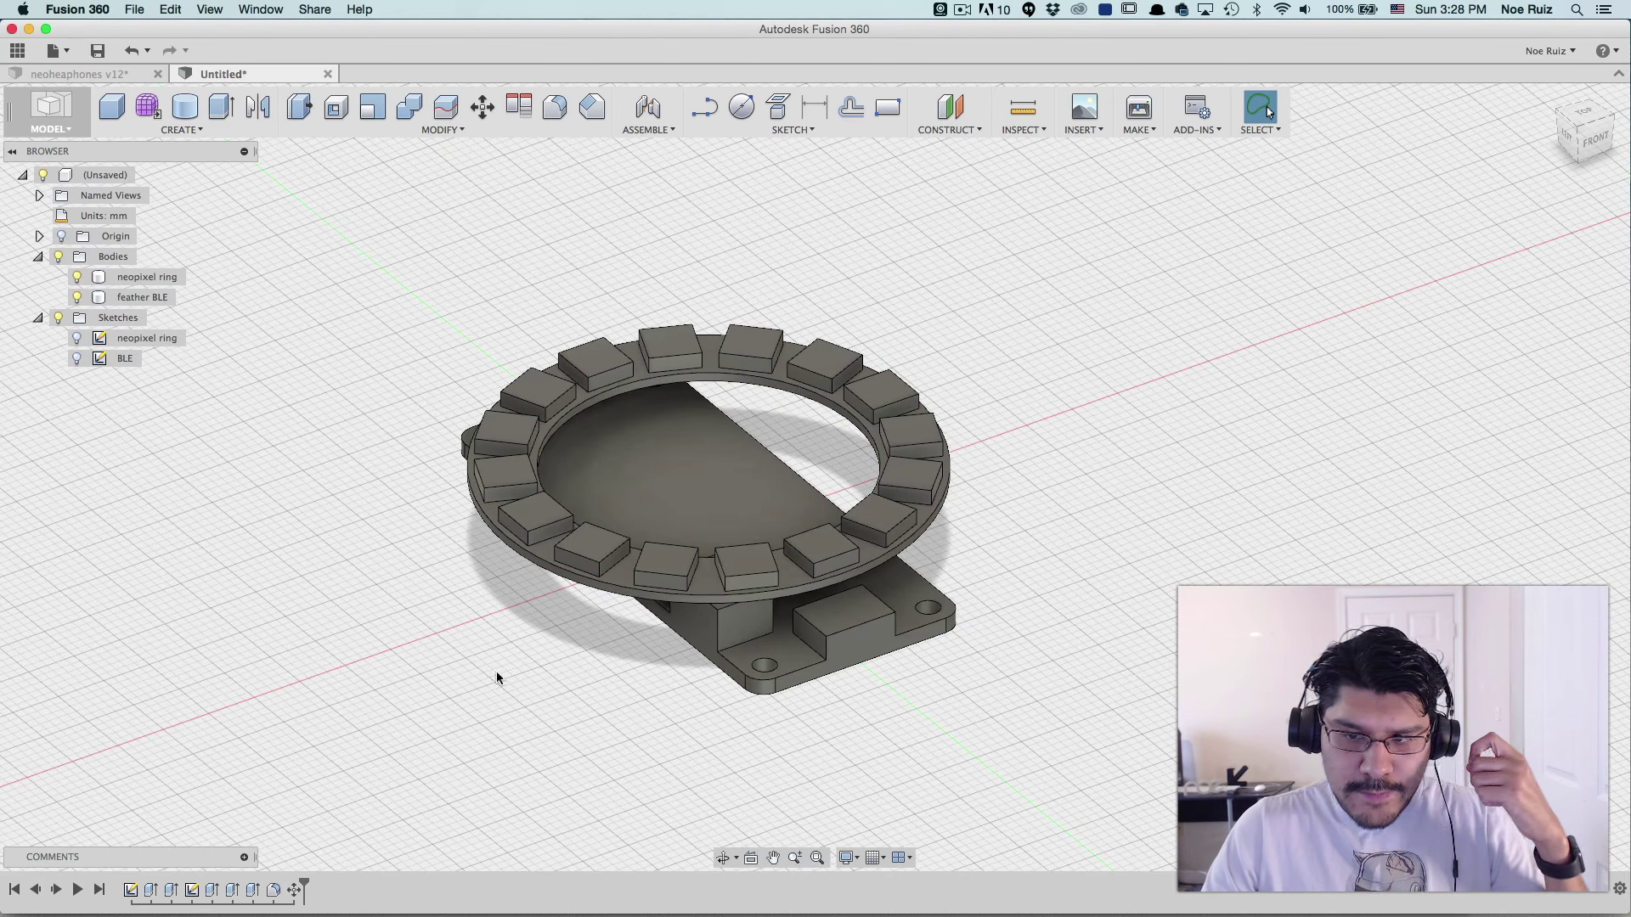
middle_click_drag(1078, 593, 958, 484, "shift")
scroll(868, 666, "down", 3)
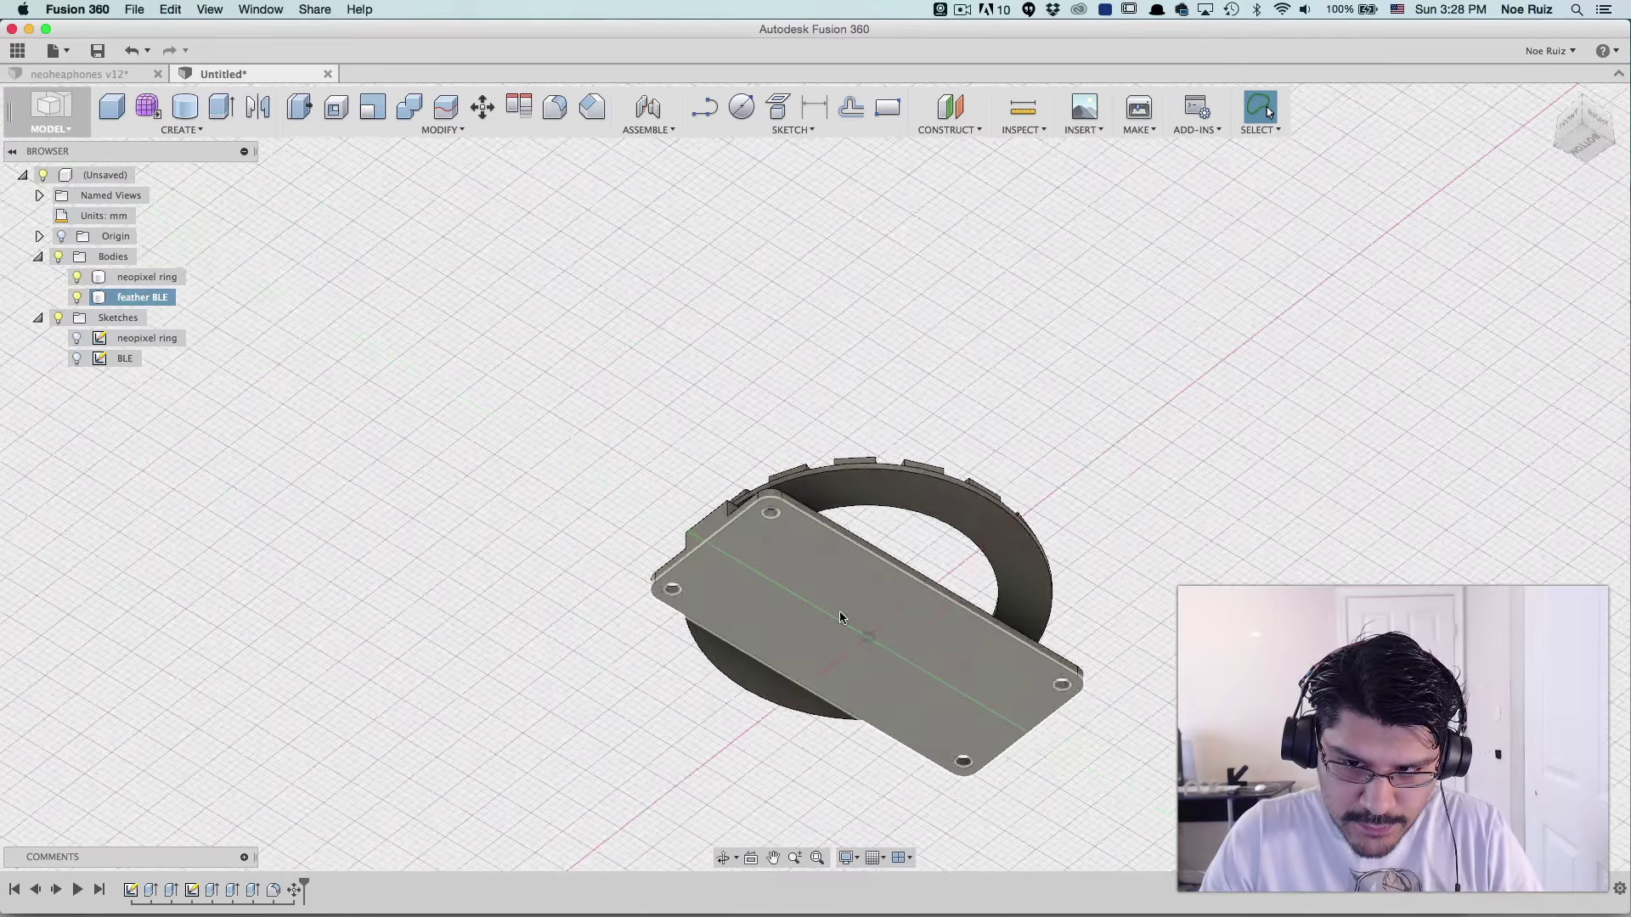
middle_click_drag(841, 619, 930, 735, "shift")
middle_click_drag(561, 382, 628, 389, "shift")
scroll(639, 497, "down", 3)
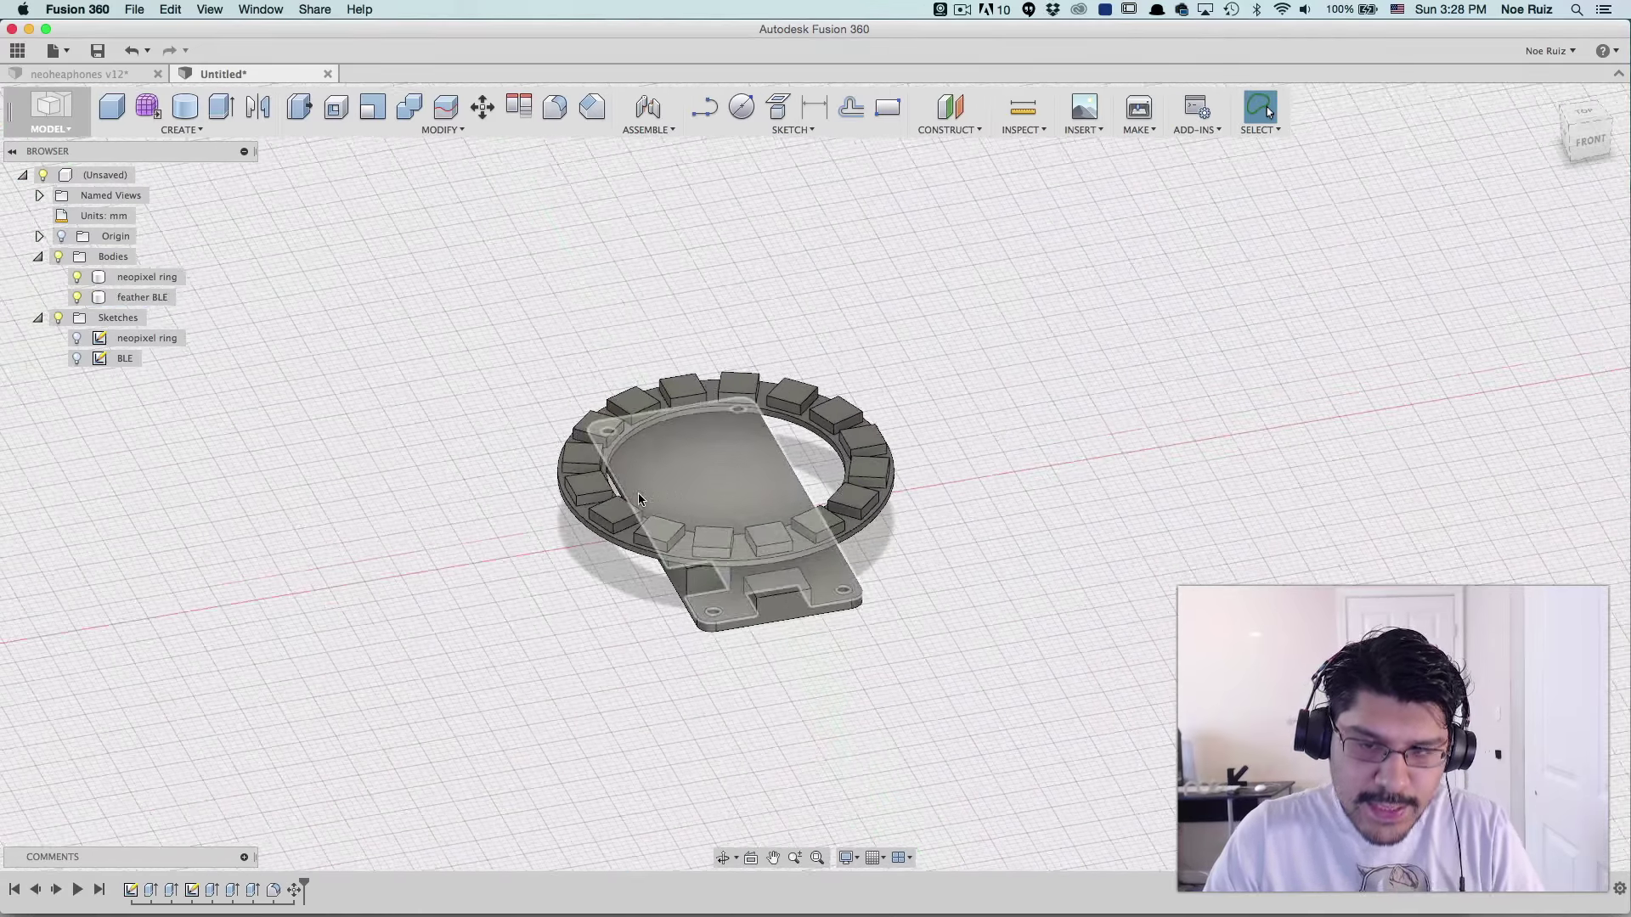
mouse_move(513, 601)
middle_mouse_down("shift")
mouse_move(607, 586)
mouse_move(573, 620)
mouse_move(543, 608)
middle_mouse_up("shift")
- Switch to the neoheaphones v12 design and examine how the board and ring fit inside the feather case, including the board corners and USB opening
left_click(79, 73)
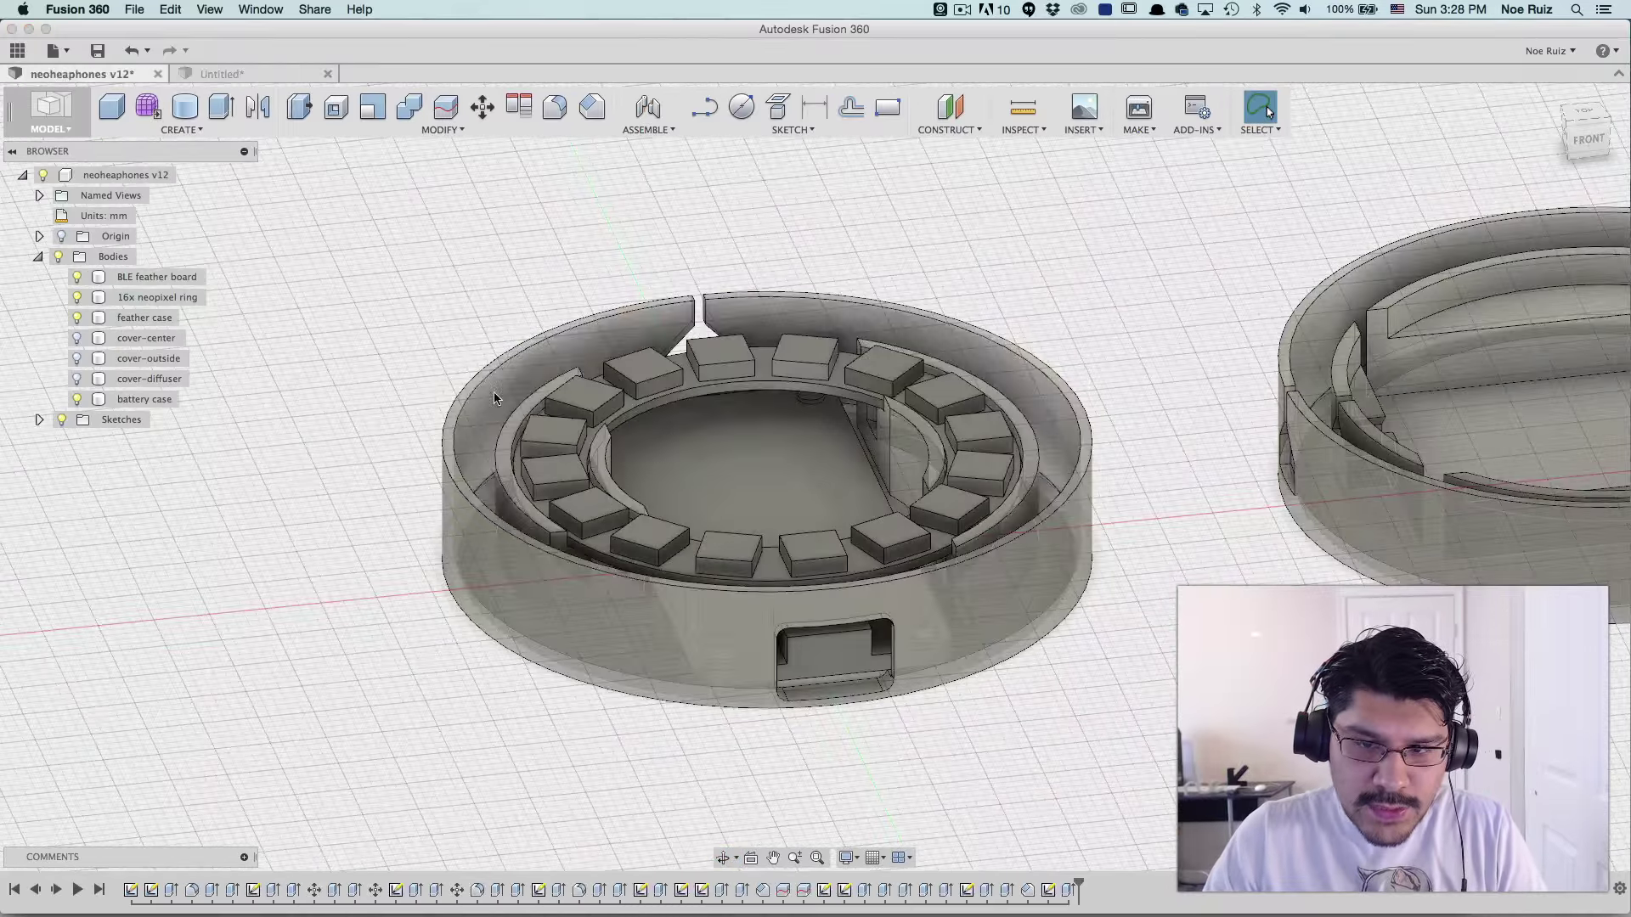
mouse_move(405, 426)
middle_mouse_down("shift")
mouse_move(411, 513)
mouse_move(393, 513)
middle_mouse_up("shift")
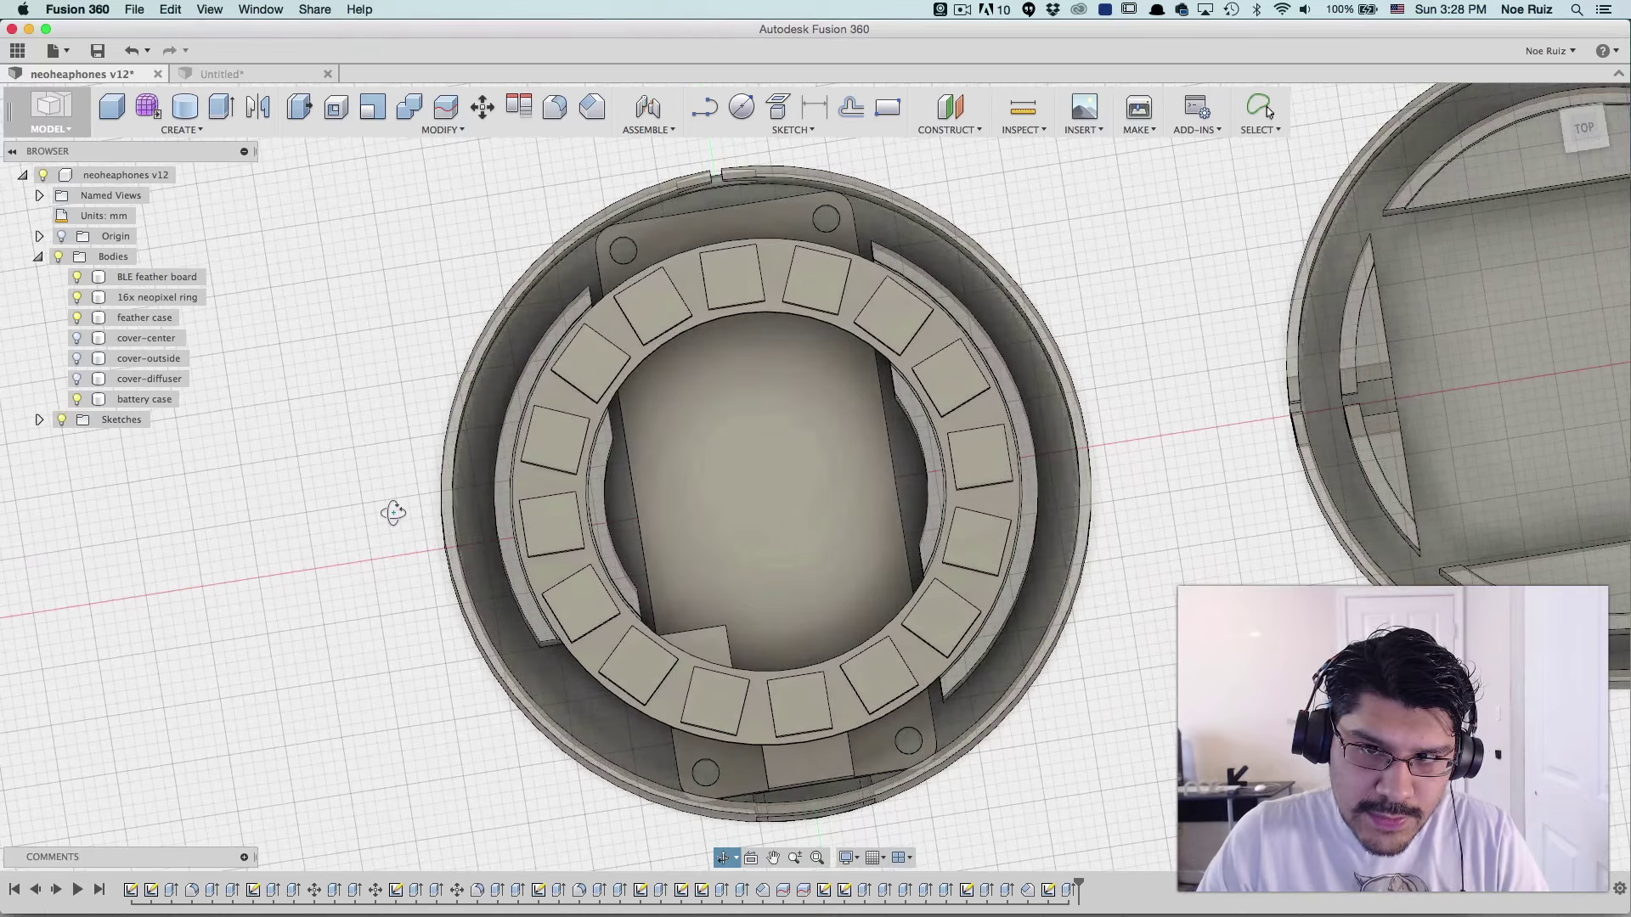
scroll(586, 229, "up", 10)
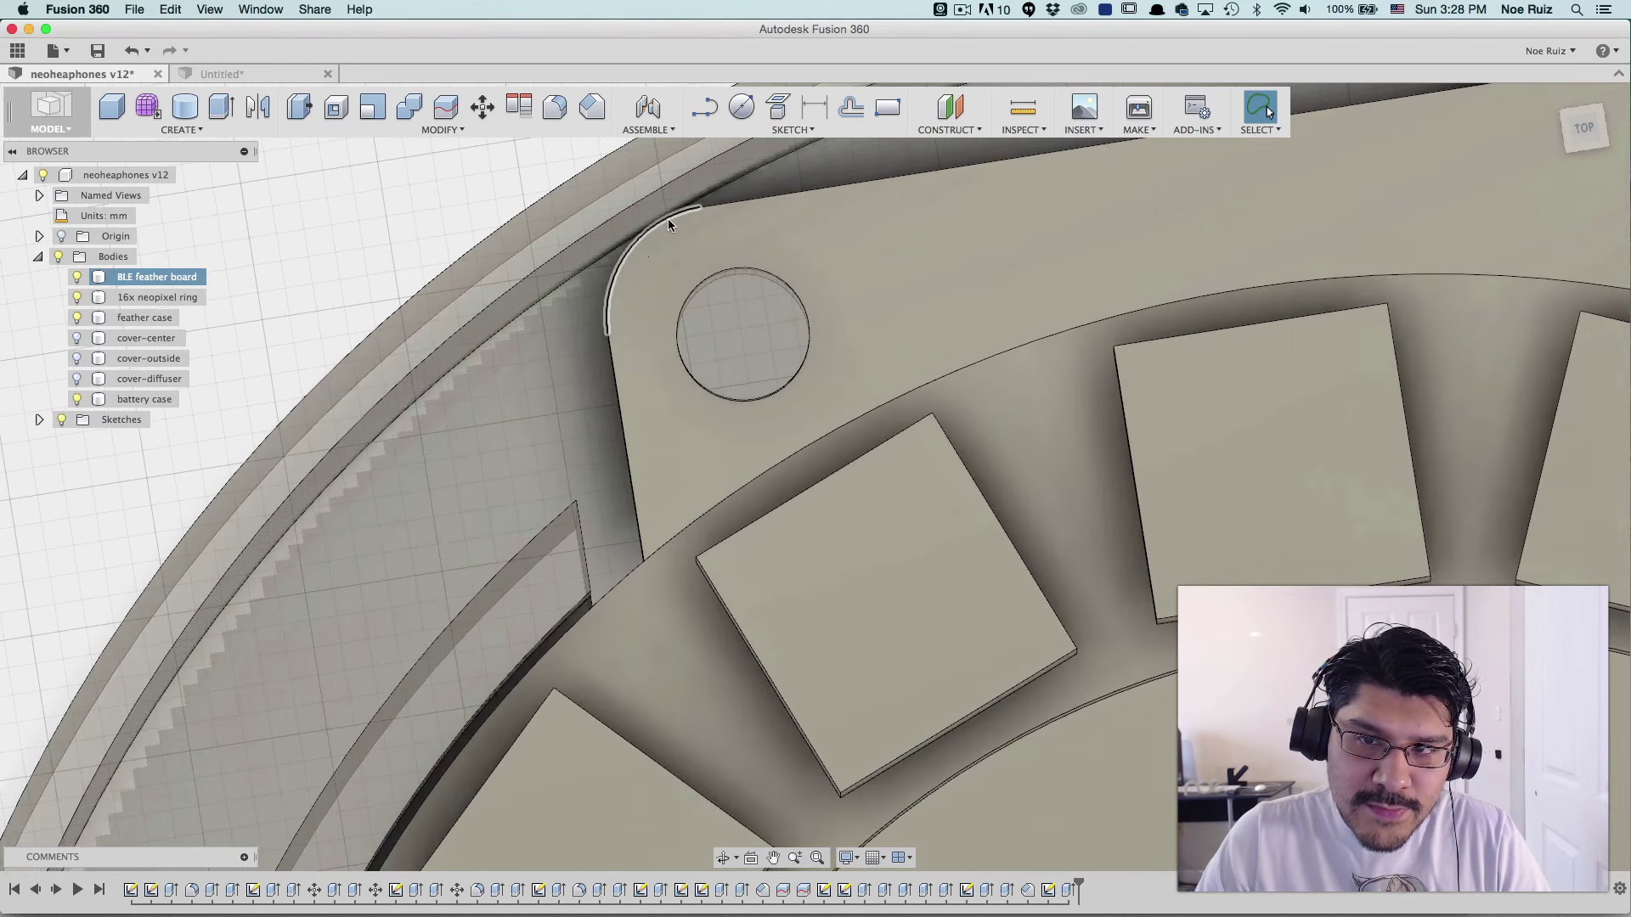
scroll(664, 224, "down", 10)
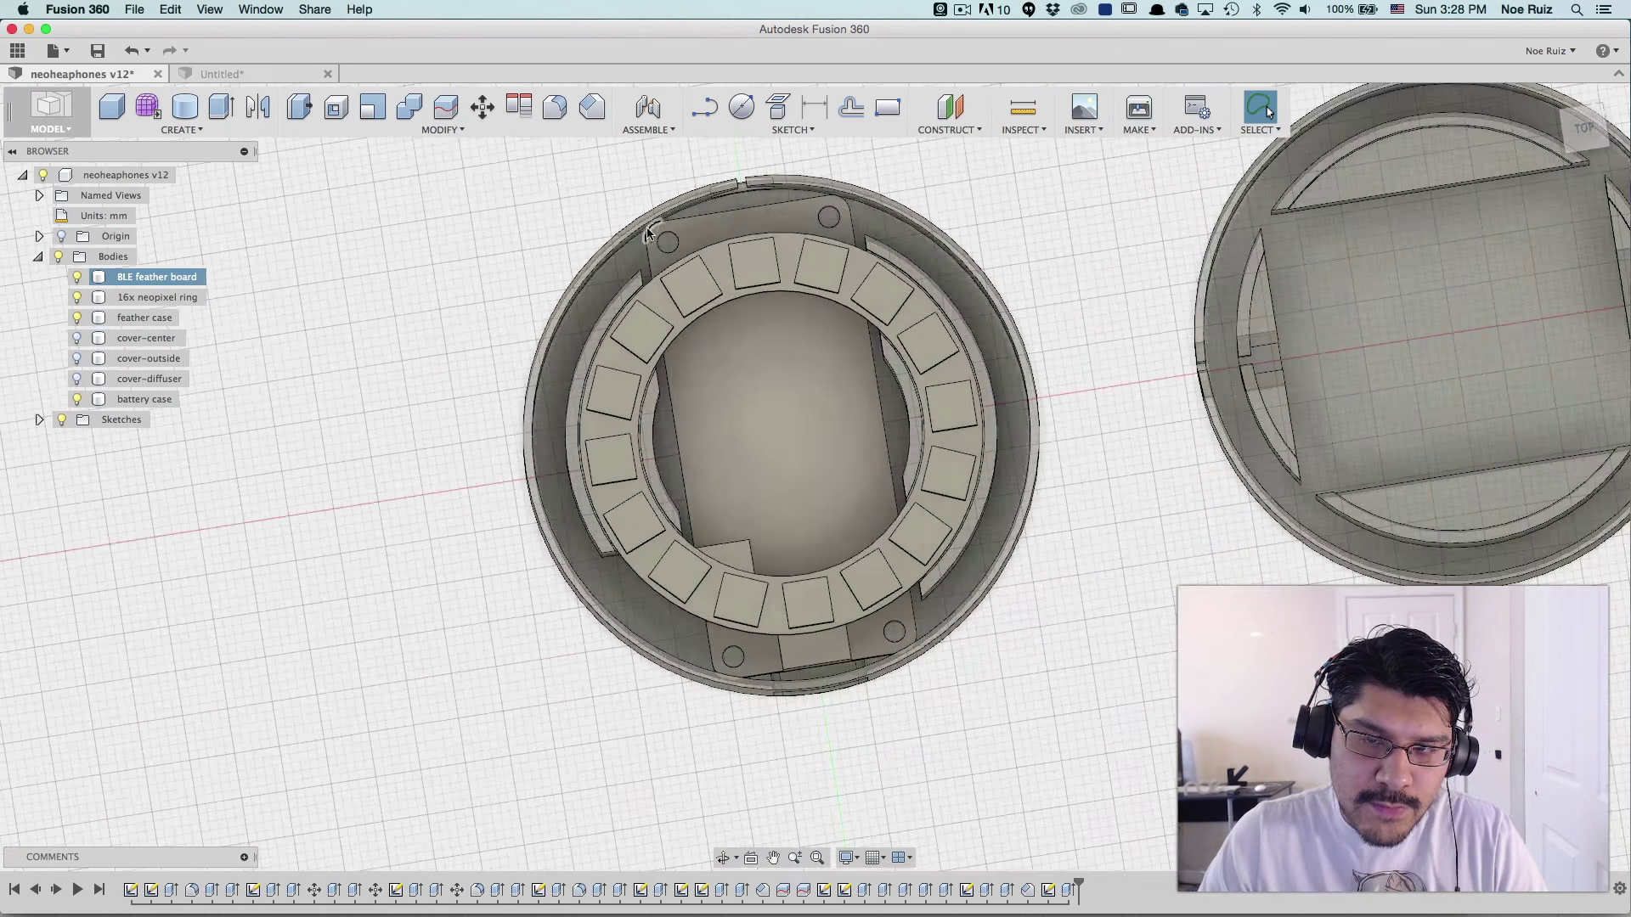
middle_click_drag(482, 422, 527, 613, "shift")
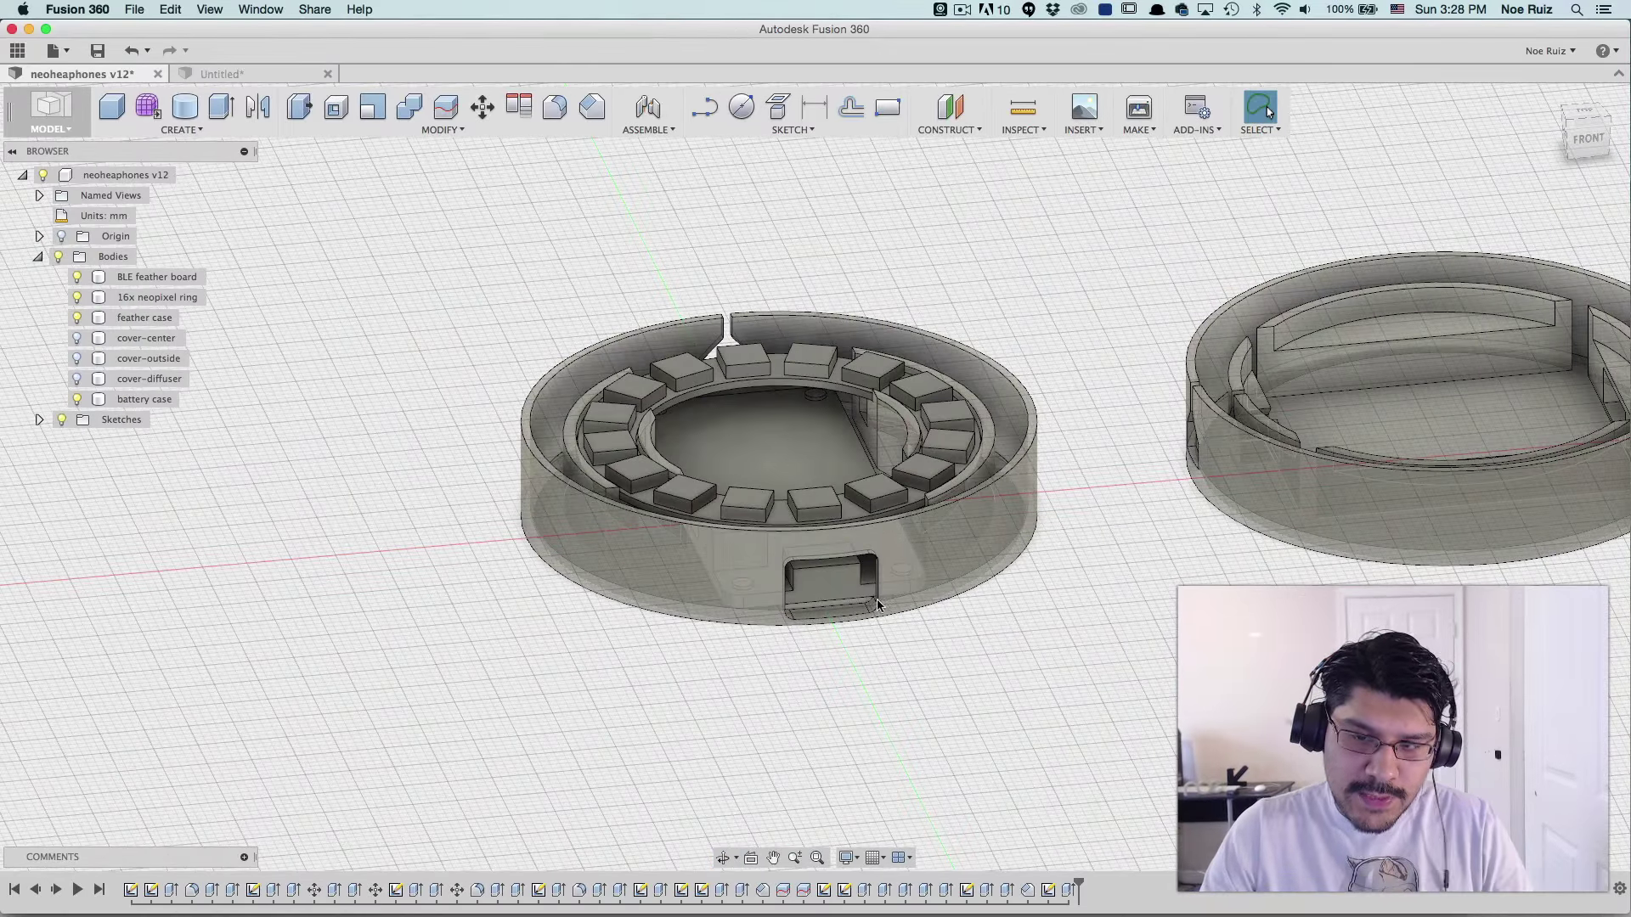
scroll(732, 579, "up", 2)
middle_click_drag(902, 624, 981, 631, "shift")
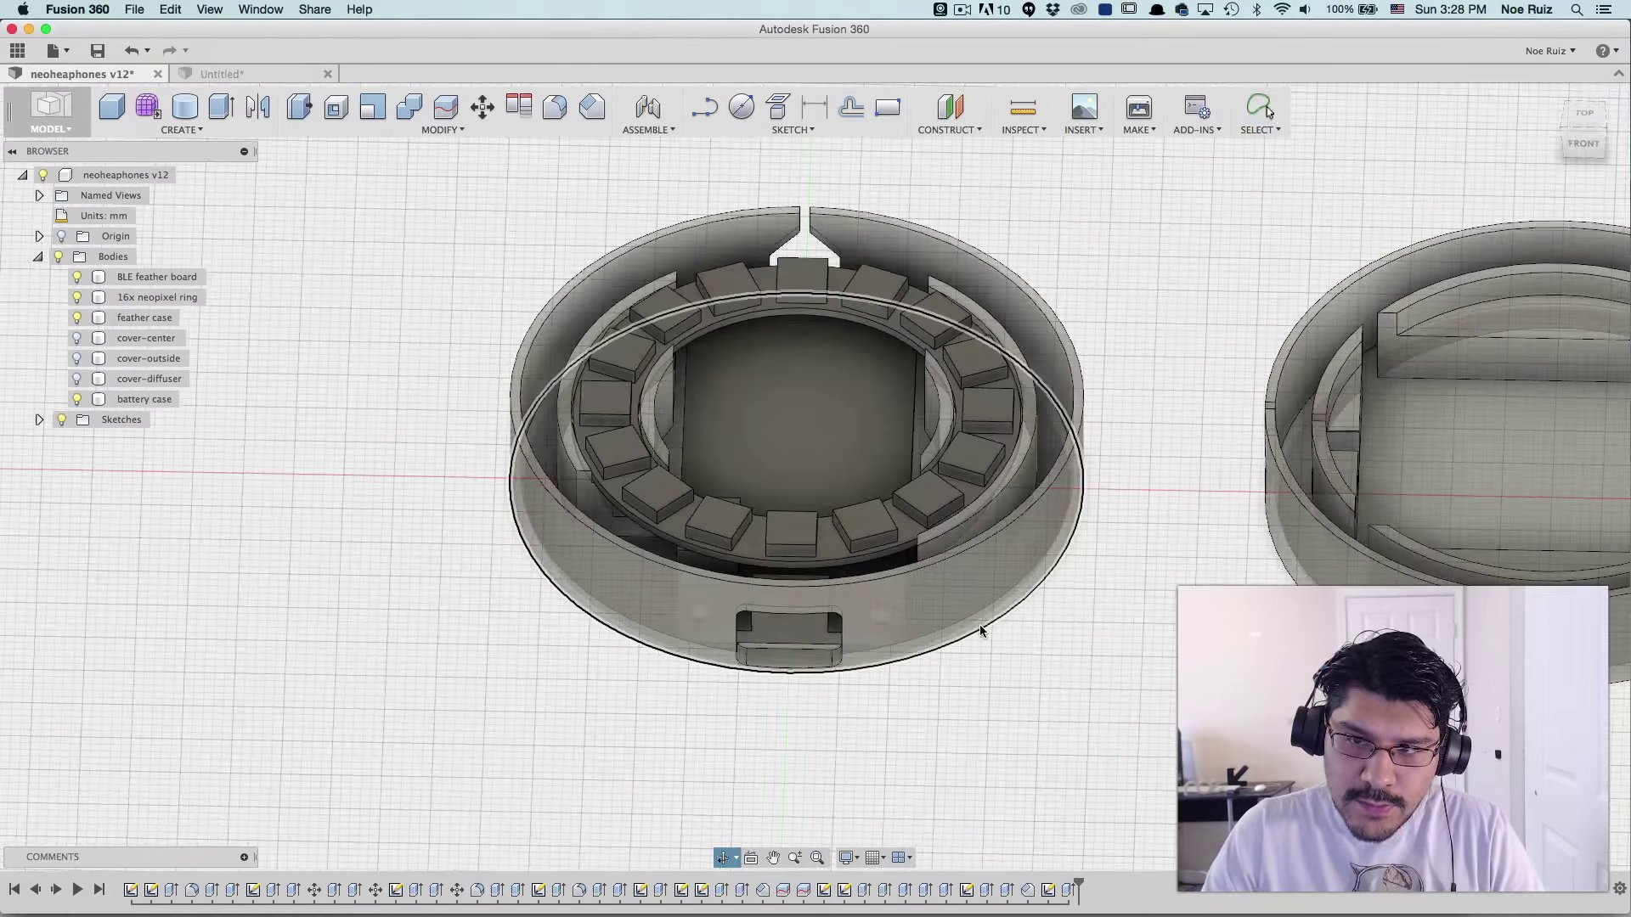
mouse_move(1153, 613)
middle_mouse_down()
mouse_move(1063, 609)
mouse_move(1098, 592)
mouse_move(997, 611)
mouse_move(951, 586)
middle_mouse_up()
scroll(1062, 610, "down", 3)
- Make the cover-diffuser, cover-outside and cover-center bodies visible and inspect the covers on the feather case
left_click(77, 379)
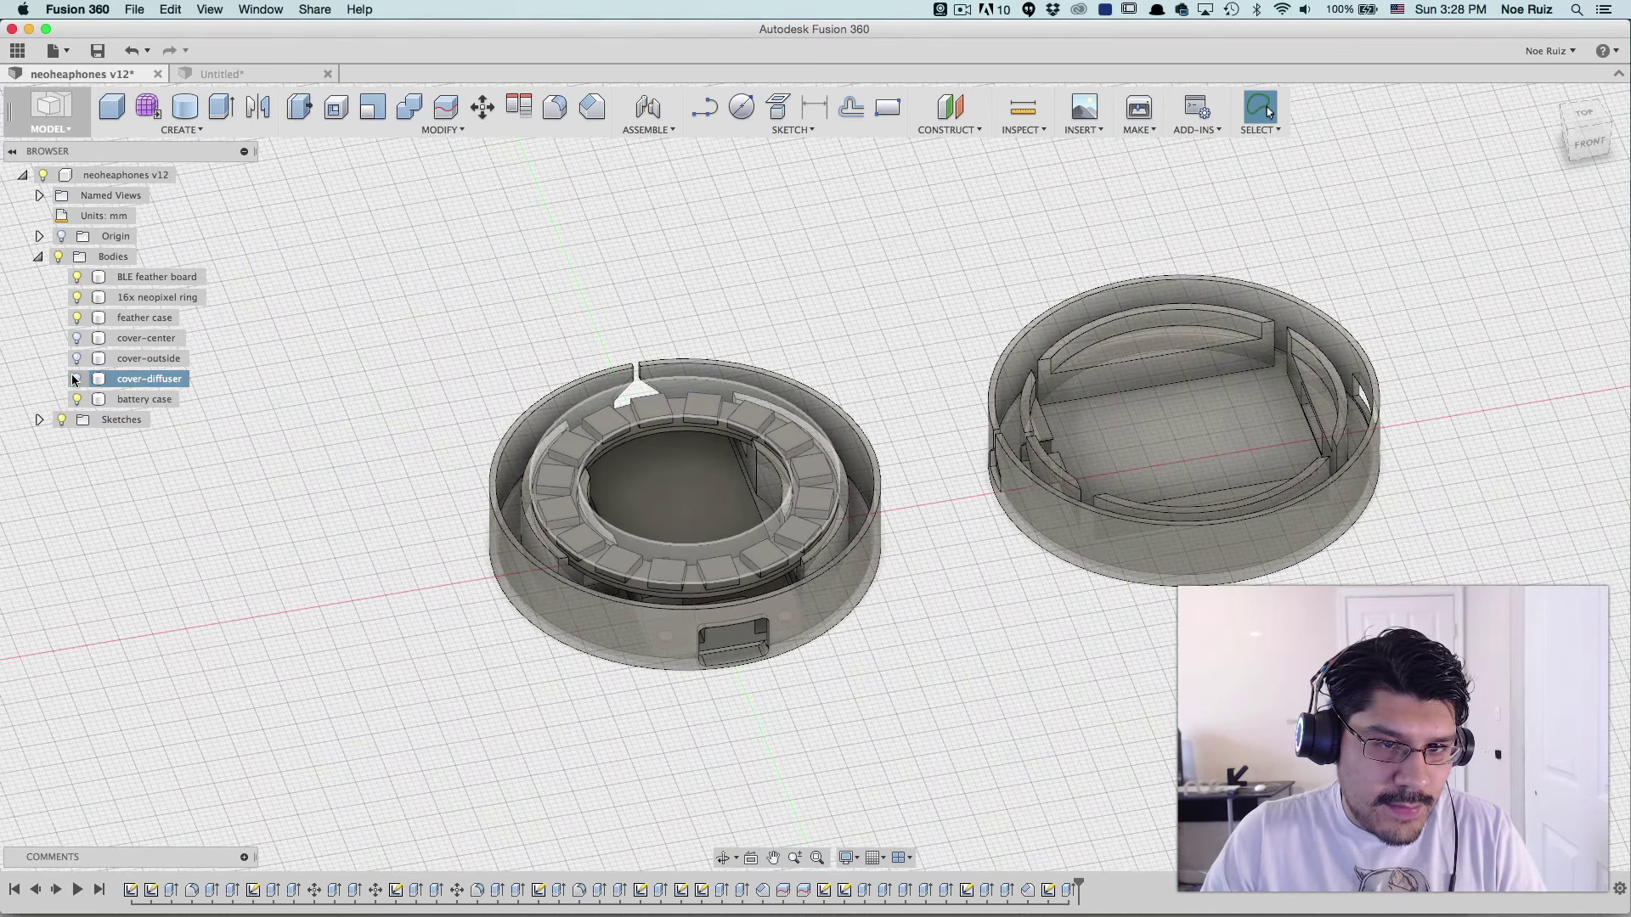
left_click(77, 359)
left_click(77, 338)
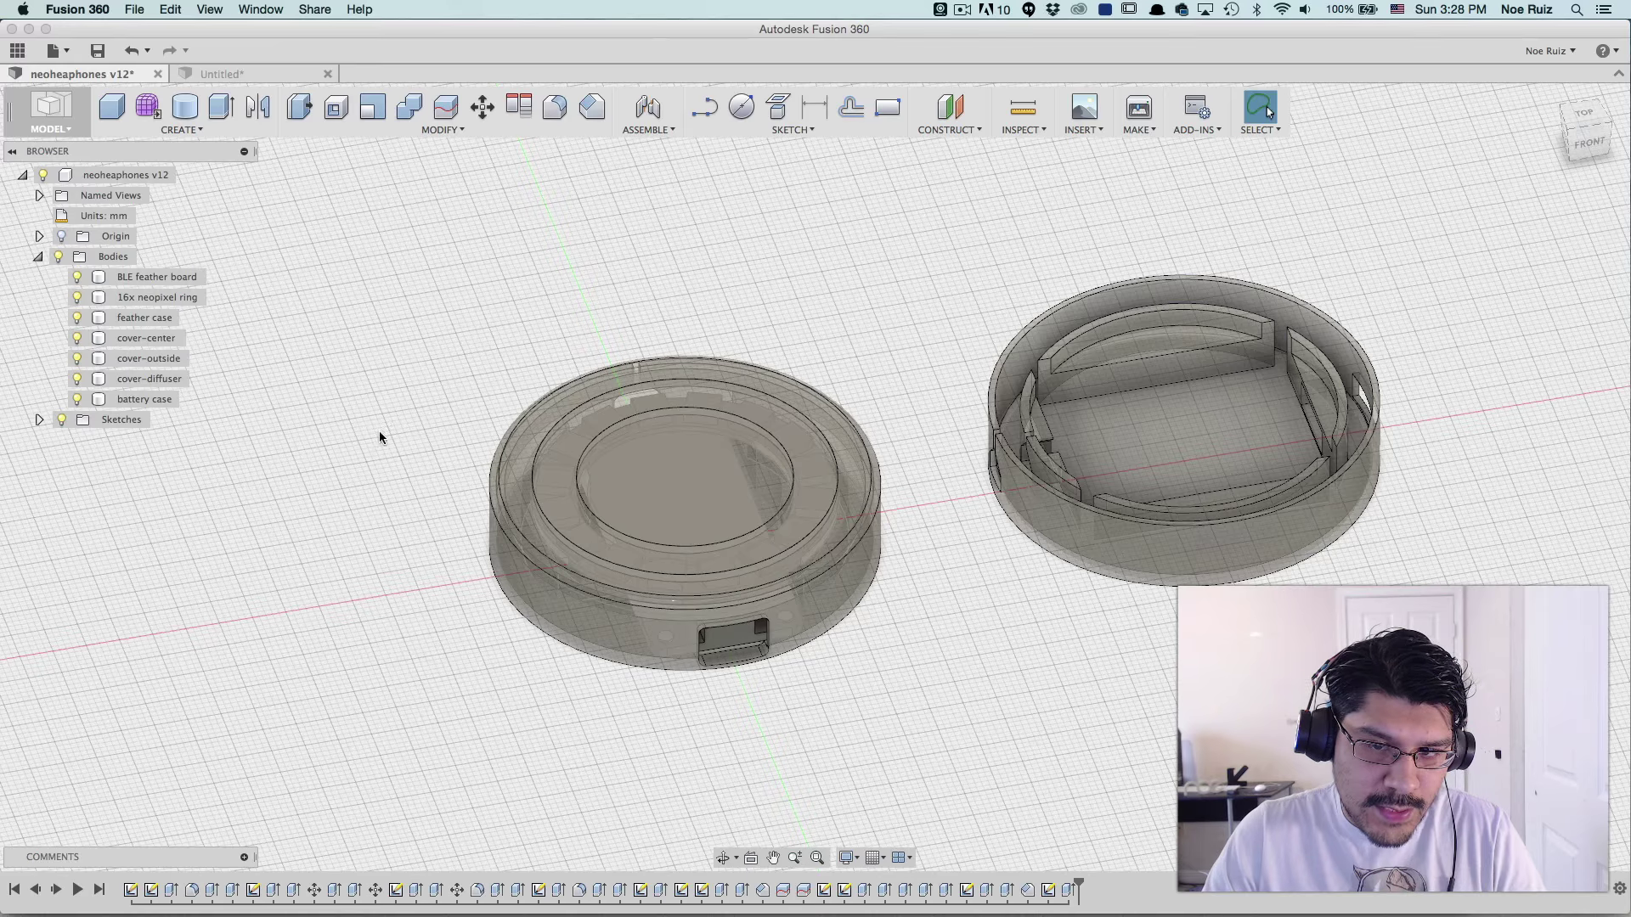
scroll(380, 437, "up", 2)
left_click(726, 531)
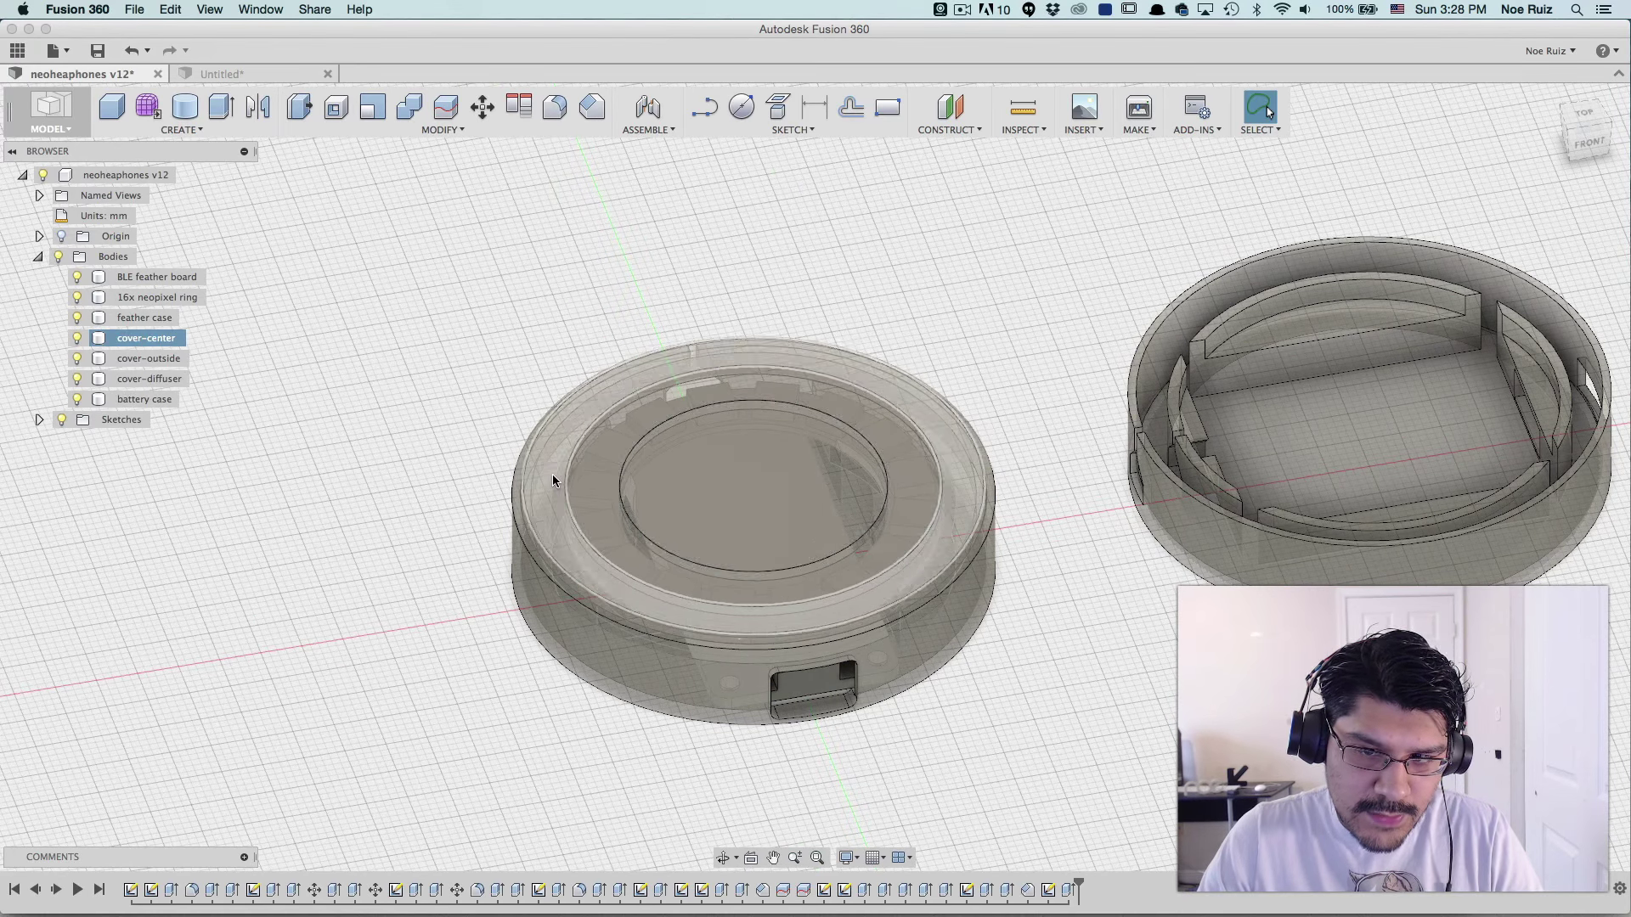
left_click(552, 478)
scroll(663, 408, "down", 2)
left_click(1012, 563)
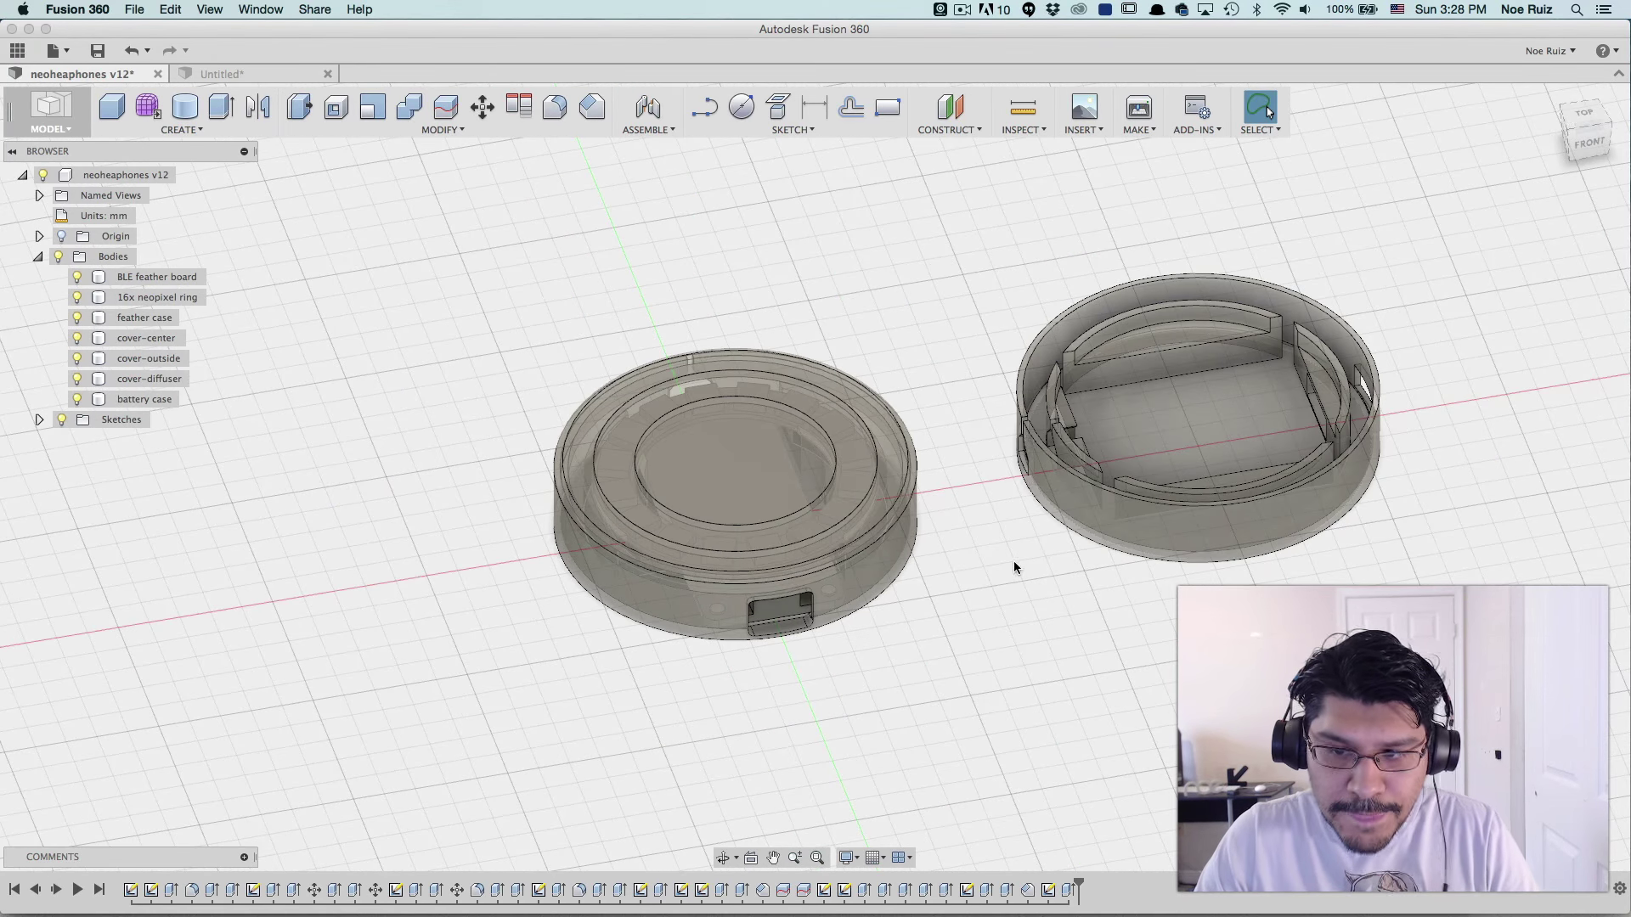
- Switch to Google Chrome
key("super+Tab")
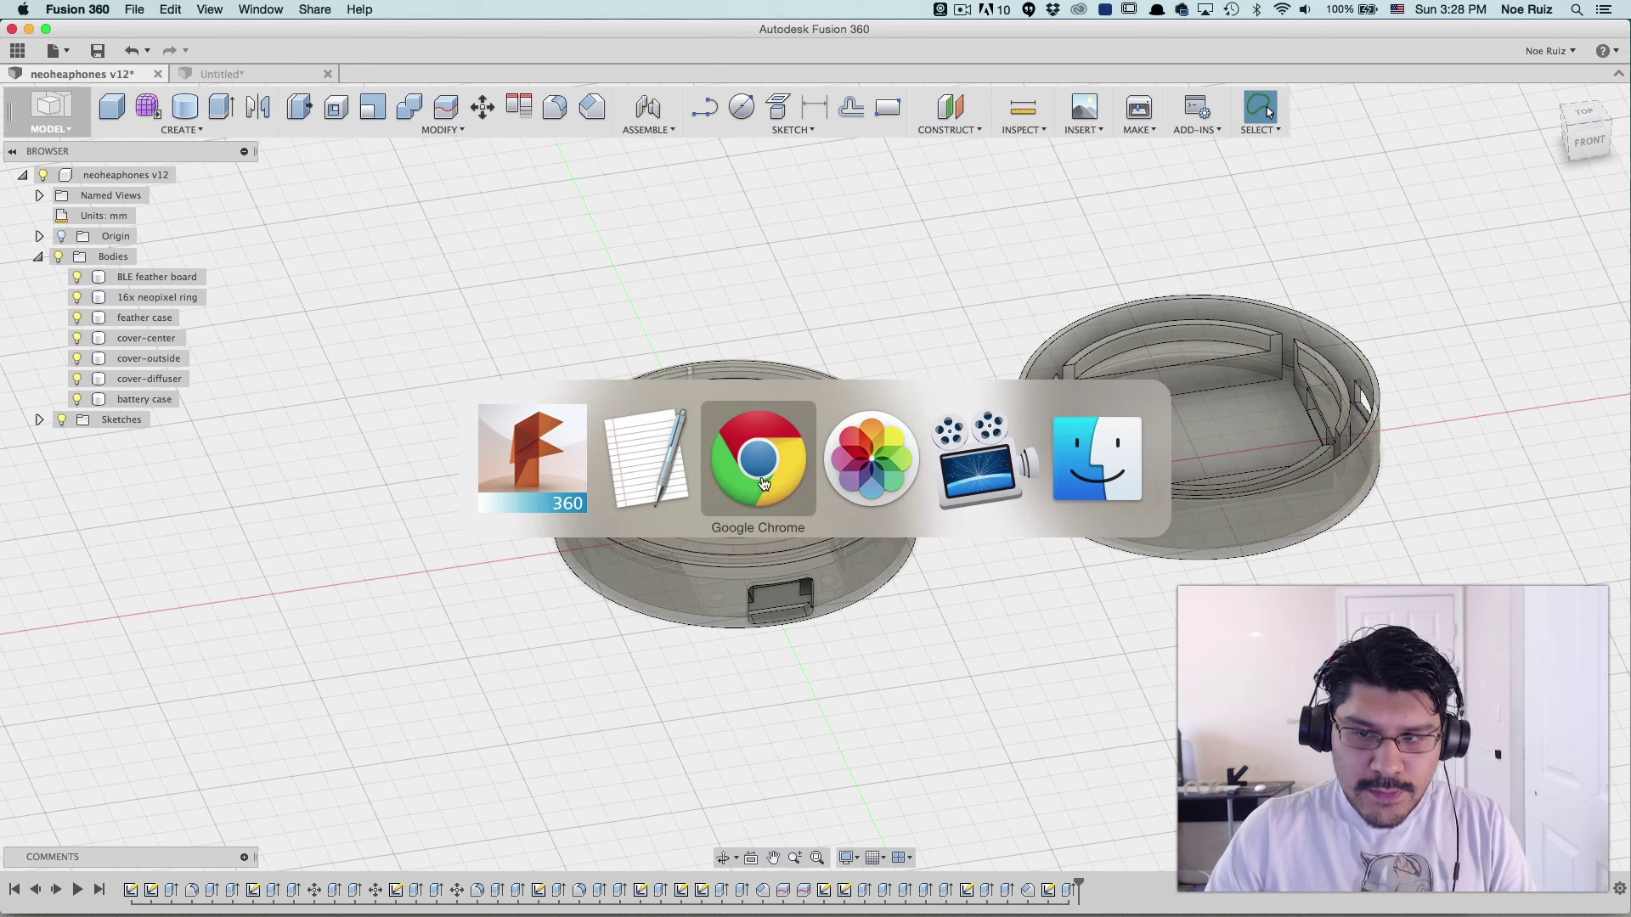